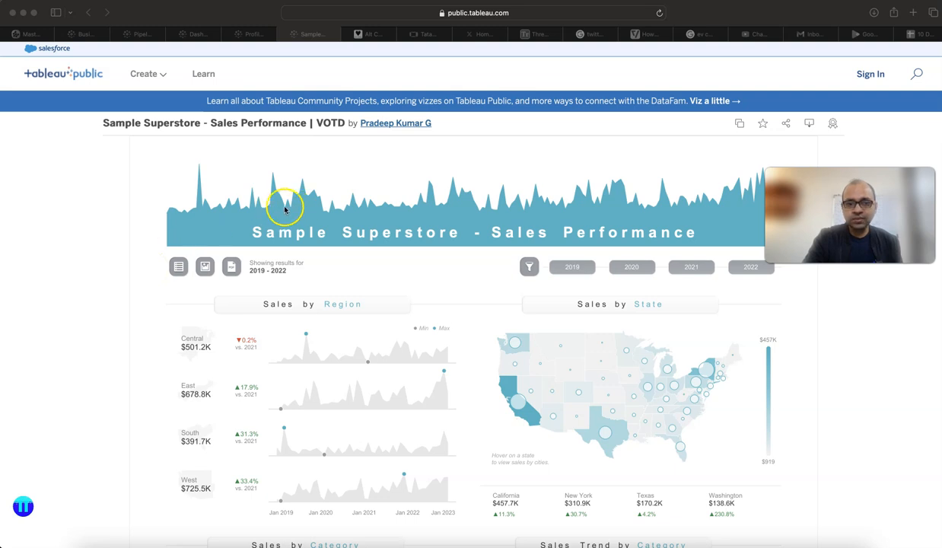
# Look through the Sample Superstore Sales Performance dashboard from its title banner down to the publication details
pyautogui.scroll(-2, 173, 313)
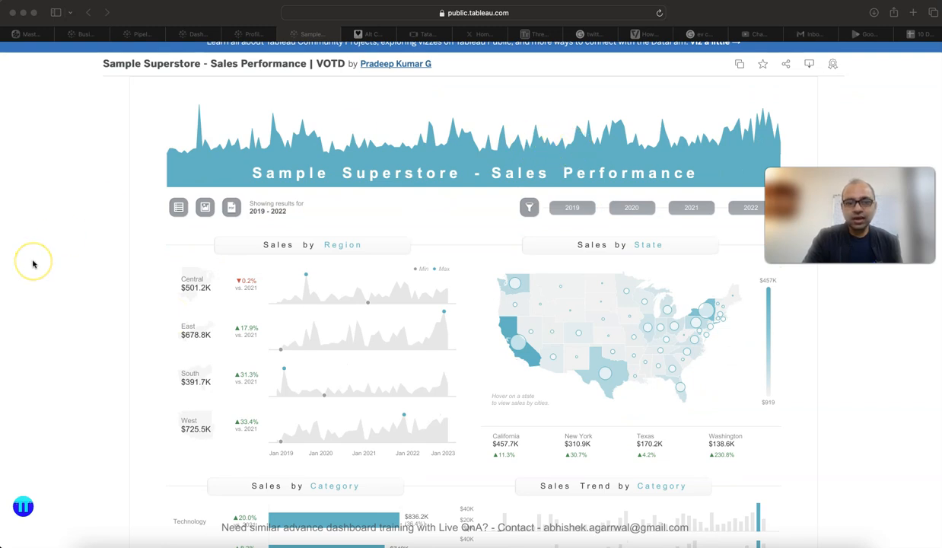
pyautogui.scroll(-3, 32, 264)
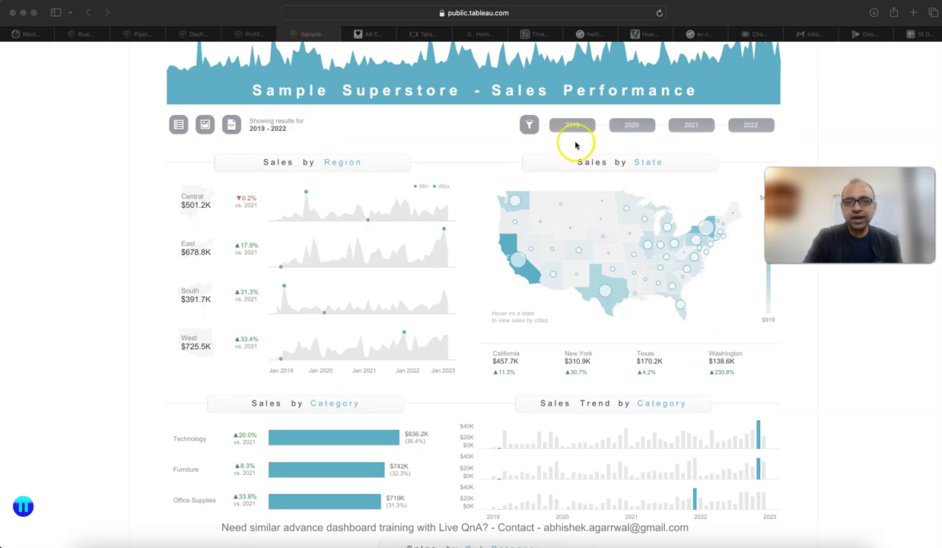
pyautogui.scroll(-2, 643, 257)
pyautogui.scroll(-5, 646, 256)
pyautogui.scroll(10, 646, 257)
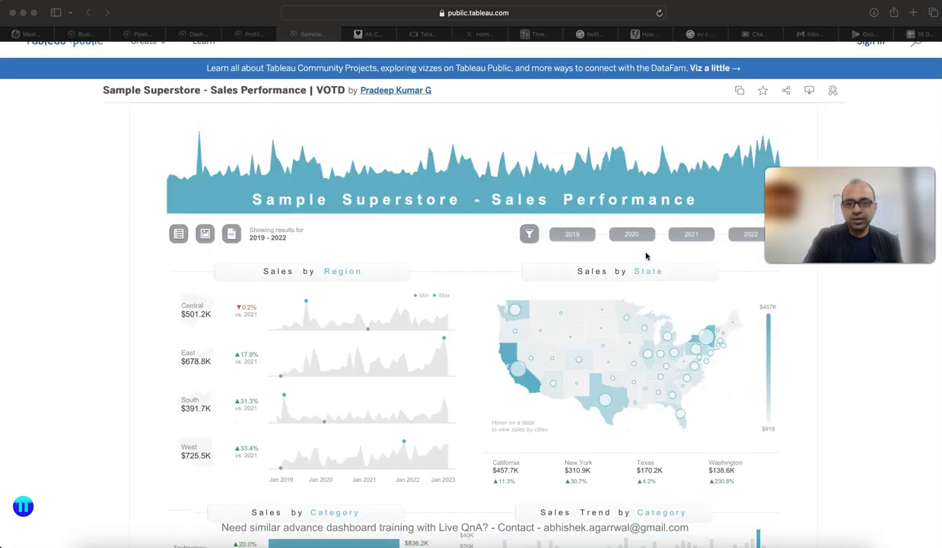
pyautogui.scroll(1, 646, 256)
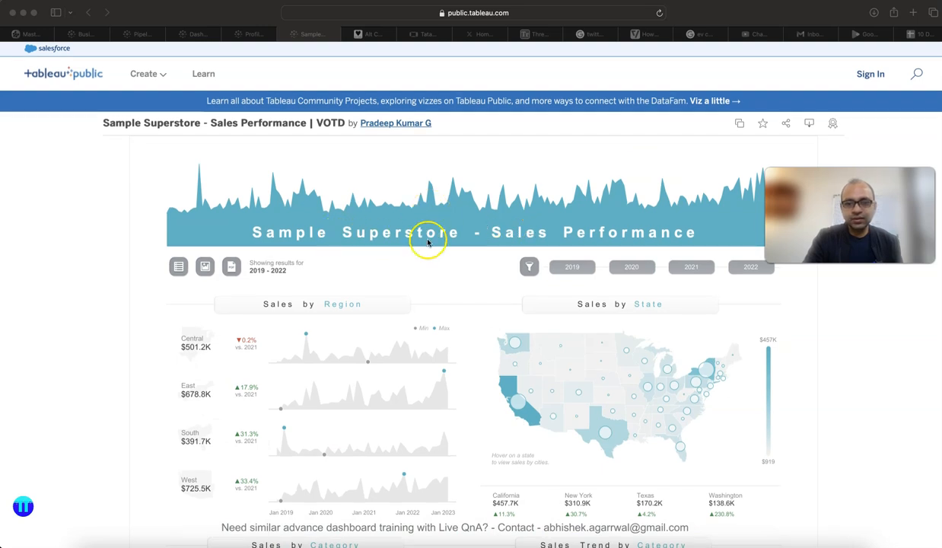
pyautogui.scroll(-1, 529, 243)
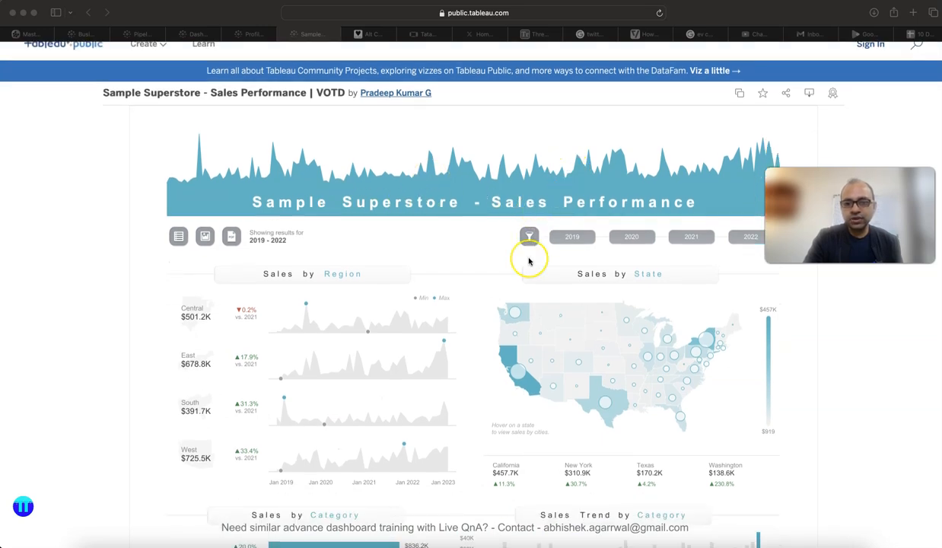
pyautogui.scroll(-3, 529, 261)
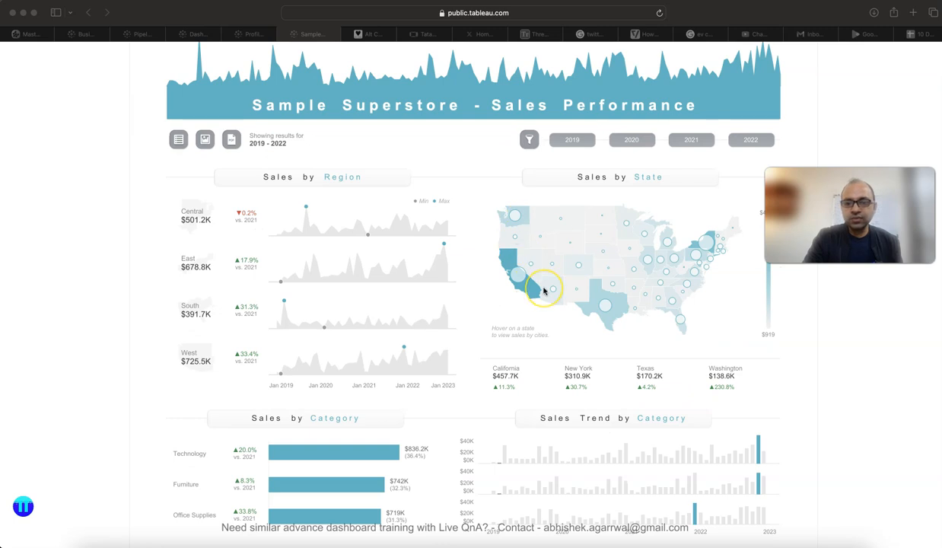
pyautogui.scroll(-13, 542, 288)
pyautogui.scroll(-5, 543, 290)
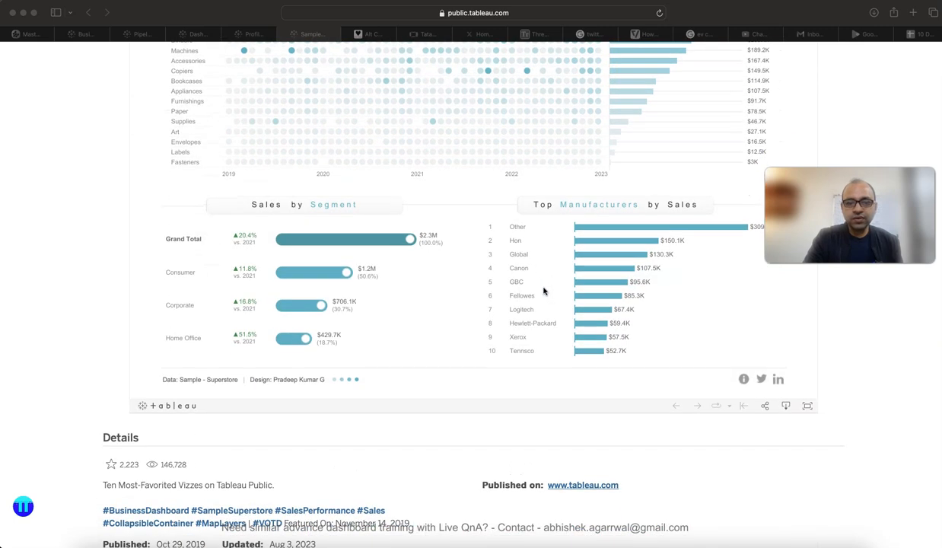
pyautogui.scroll(-2, 543, 290)
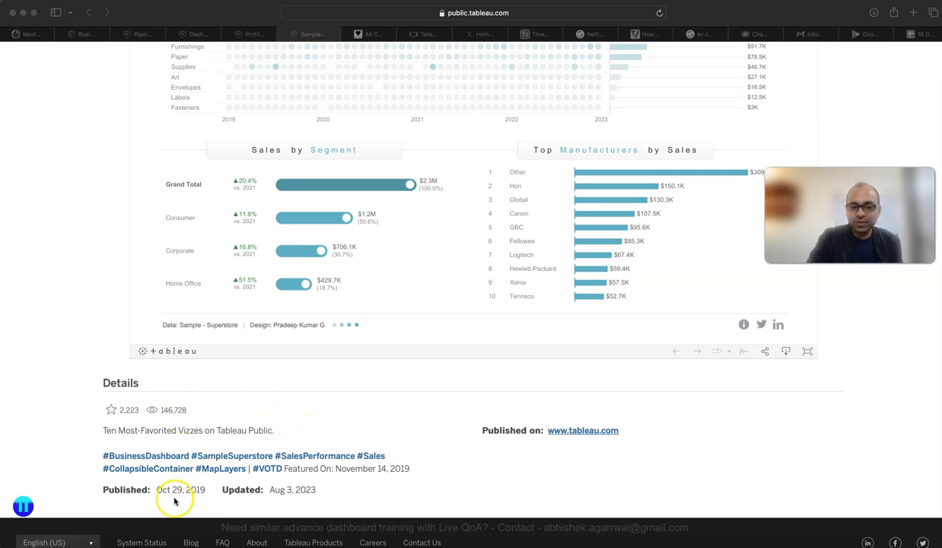
pyautogui.scroll(10, 287, 424)
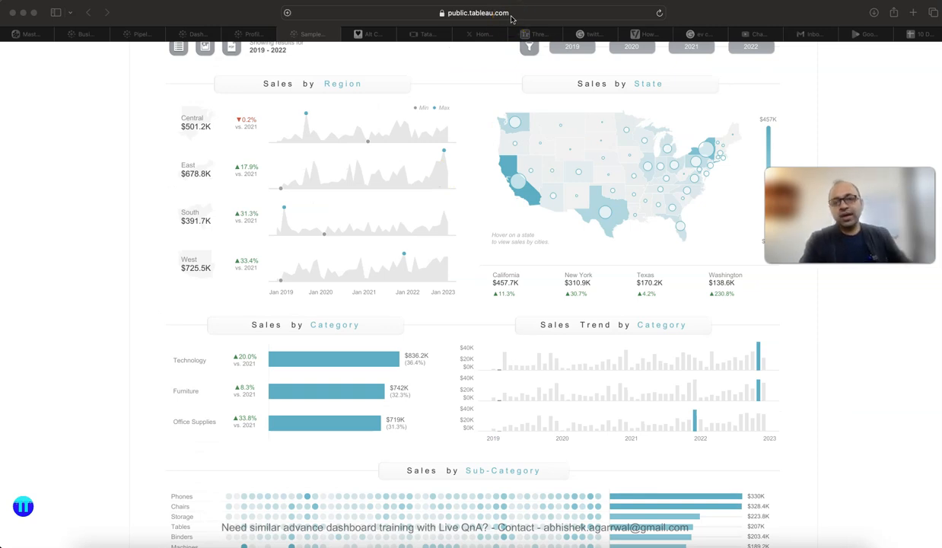
pyautogui.scroll(5, 84, 165)
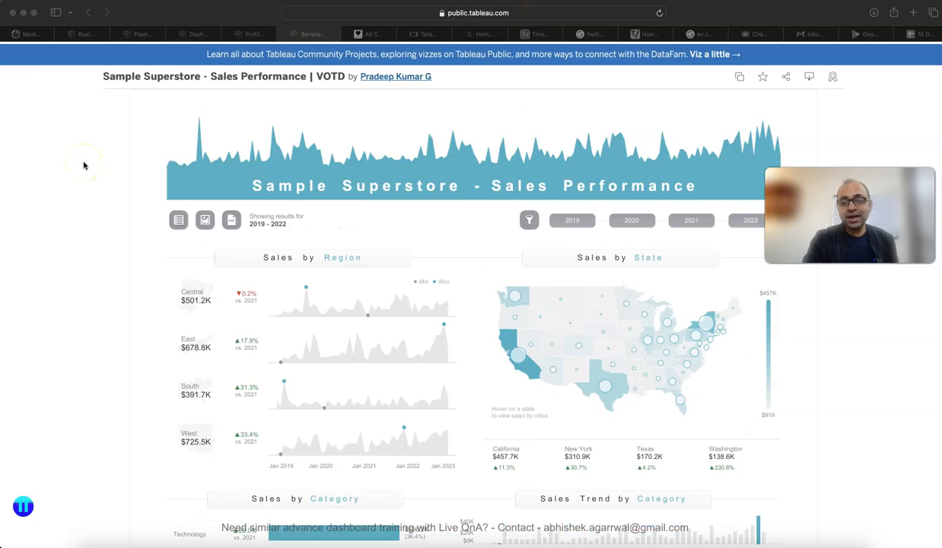
# Review how the dashboard's region, state, category, sub-category, segment and manufacturer sections are laid out
pyautogui.scroll(-3, 83, 165)
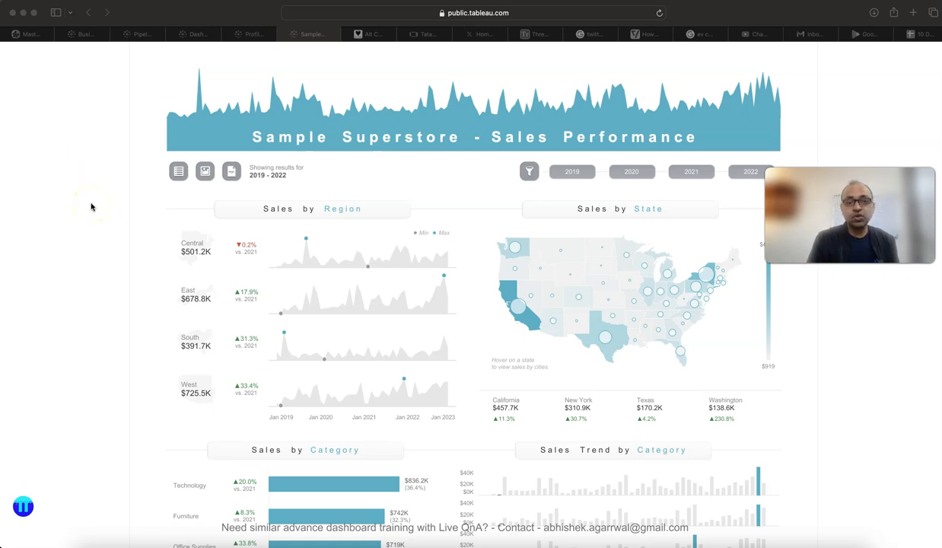
pyautogui.scroll(-2, 91, 207)
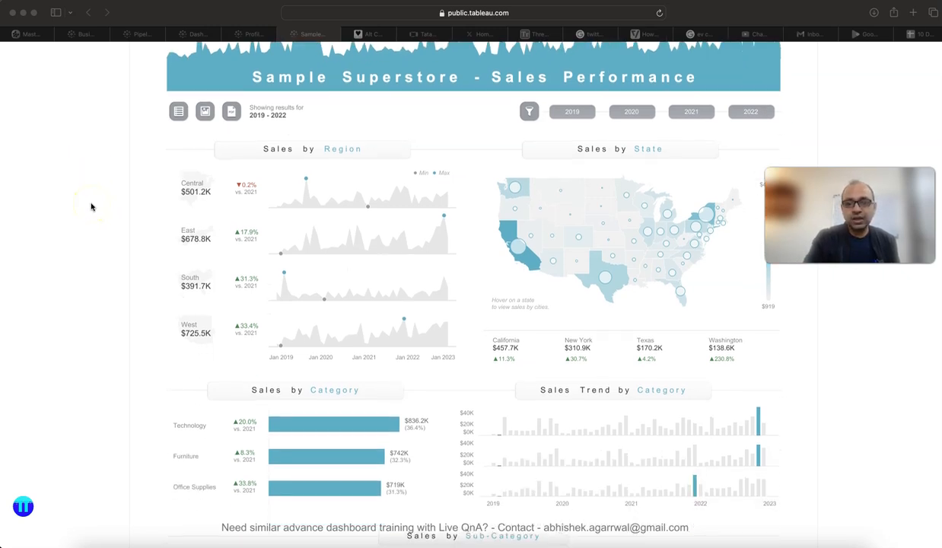
pyautogui.scroll(-1, 92, 206)
pyautogui.scroll(1, 92, 207)
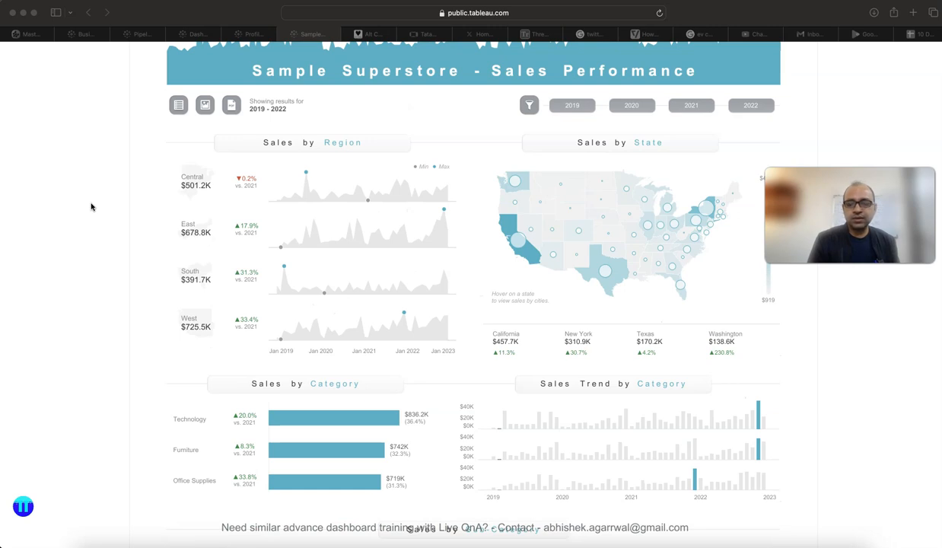
pyautogui.click(121, 252)
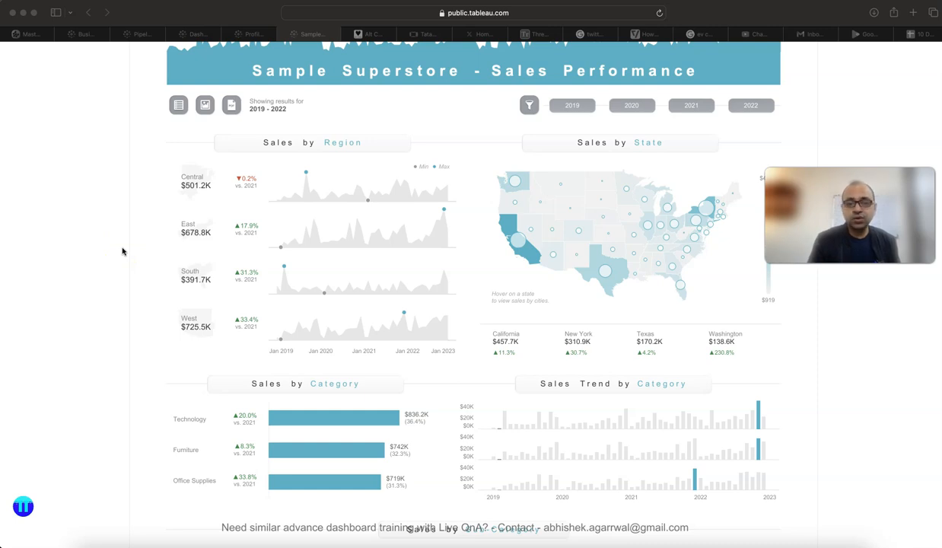
pyautogui.scroll(-5, 122, 251)
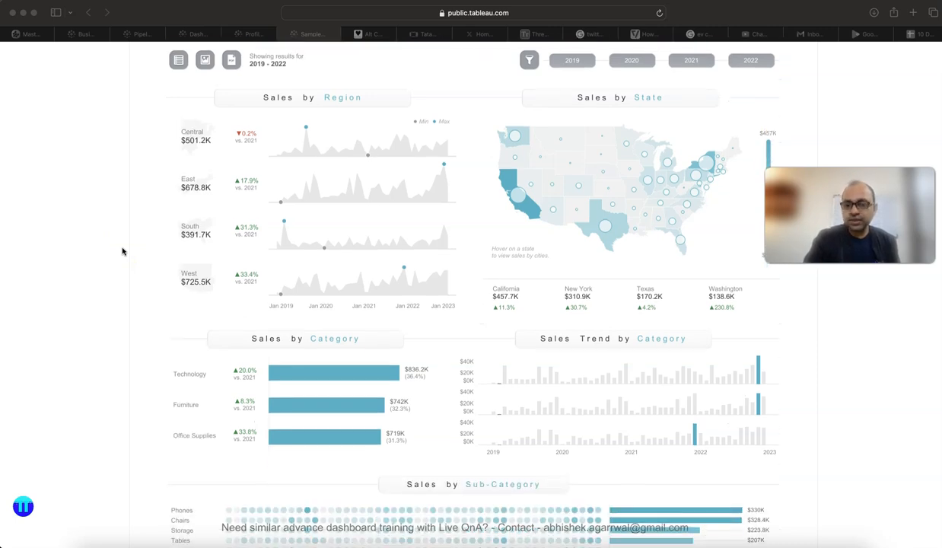
pyautogui.scroll(-3, 122, 251)
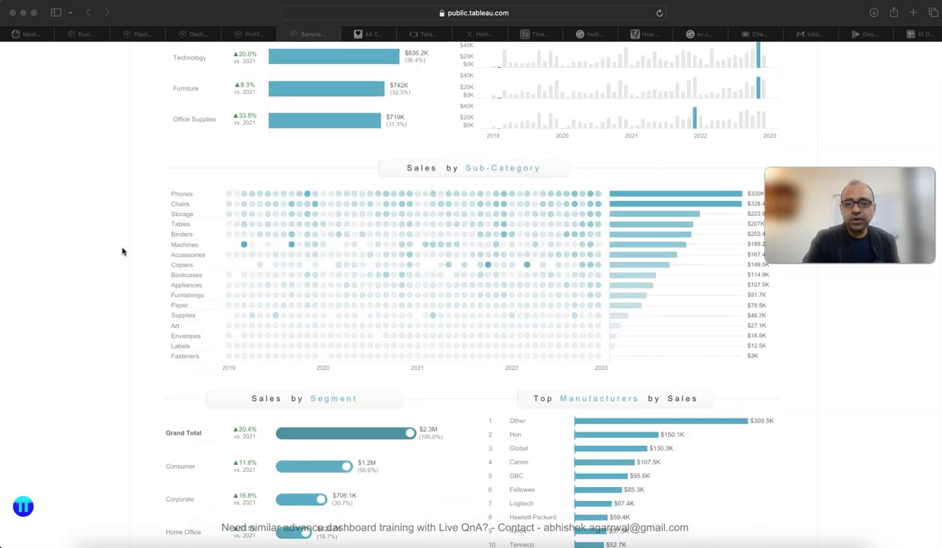
pyautogui.scroll(7, 121, 251)
pyautogui.scroll(2, 121, 251)
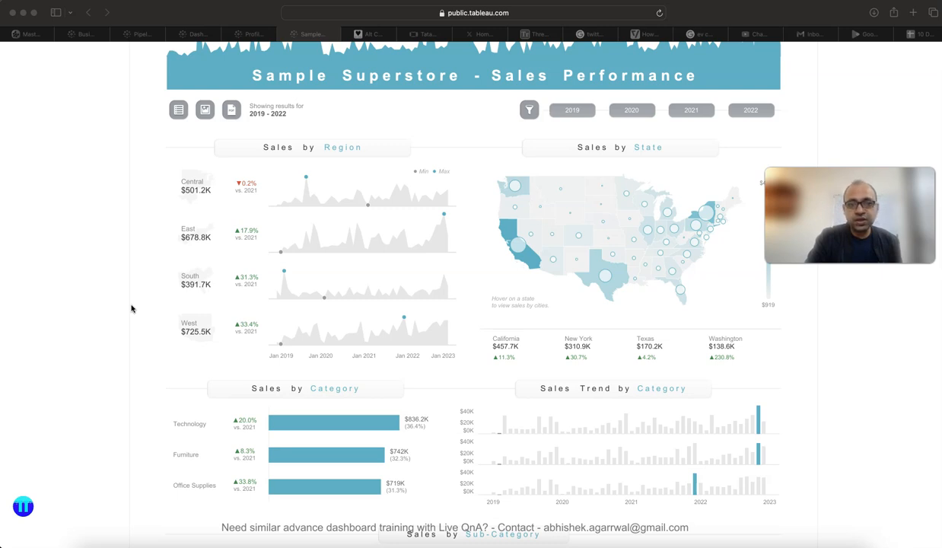
# Examine the dashboard's year selectors, the Sales by Region trends and the Sales by State map with its state figures
pyautogui.scroll(3, 130, 309)
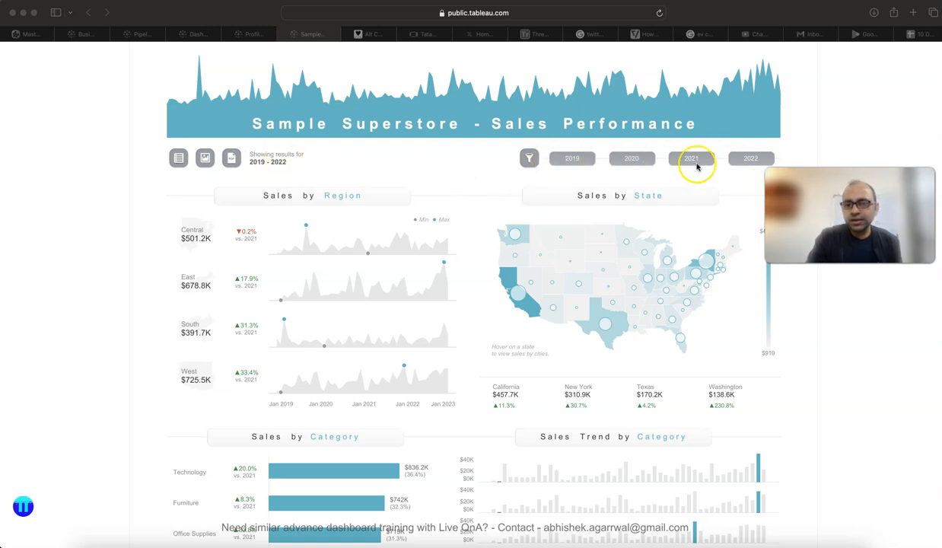
pyautogui.scroll(-3, 375, 270)
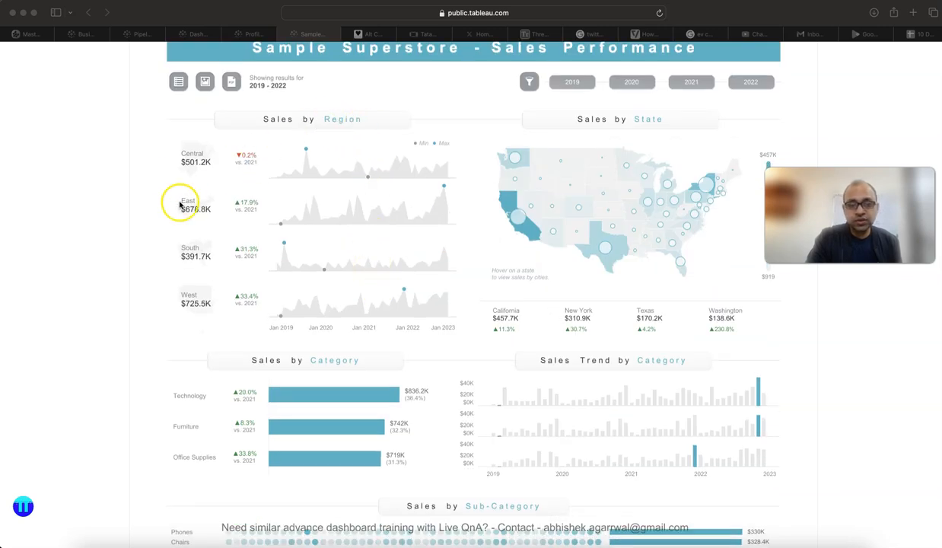
pyautogui.click(193, 163)
pyautogui.click(193, 206)
pyautogui.click(194, 164)
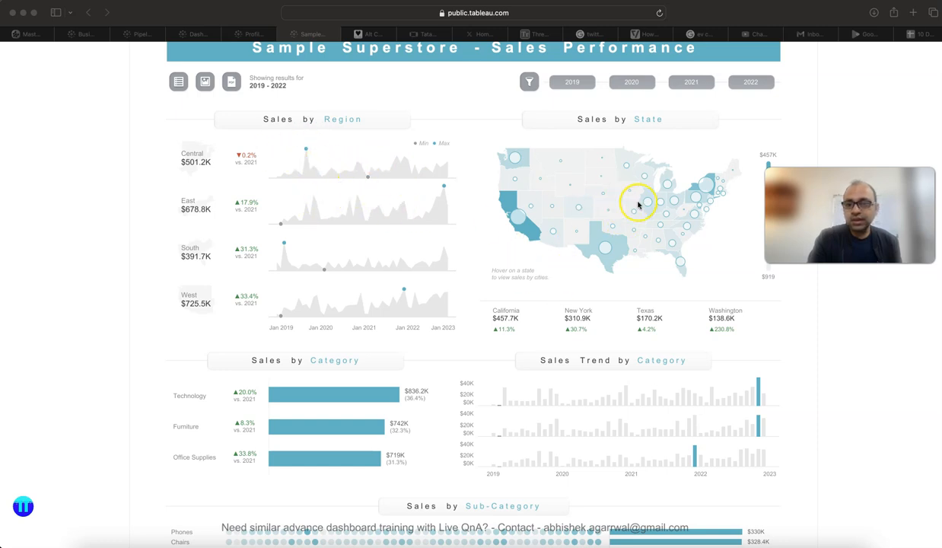
pyautogui.scroll(-1, 616, 216)
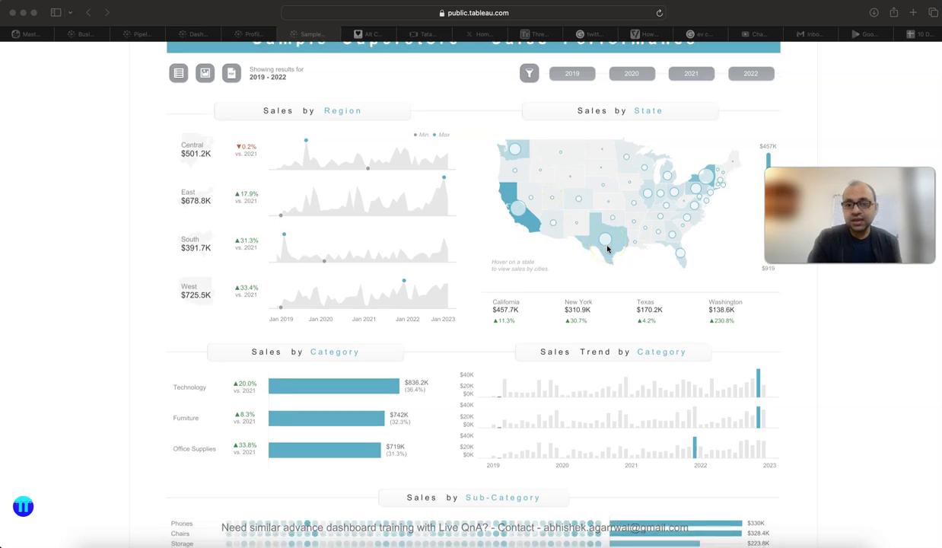
pyautogui.scroll(-3, 605, 248)
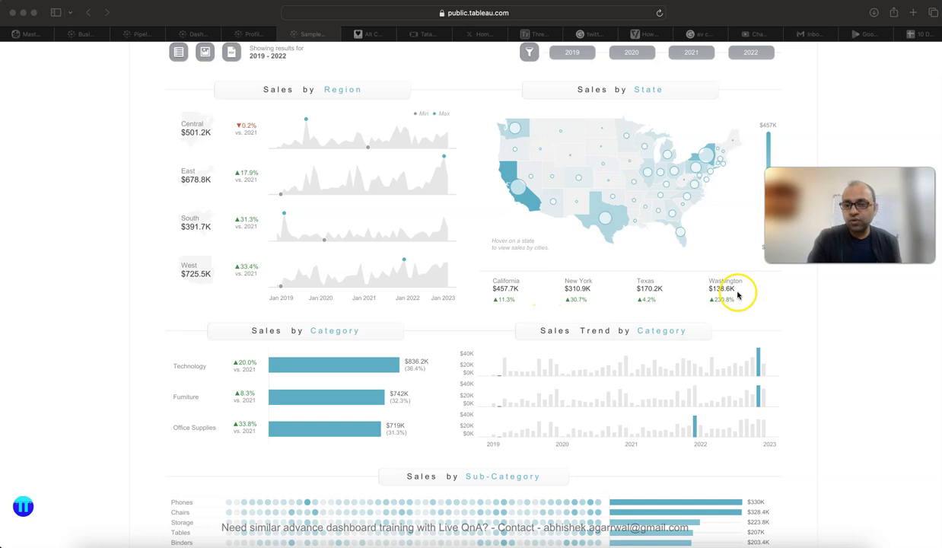
# Examine the sales by category, category trend, sub-category, segment and top manufacturers charts
pyautogui.scroll(-5, 138, 413)
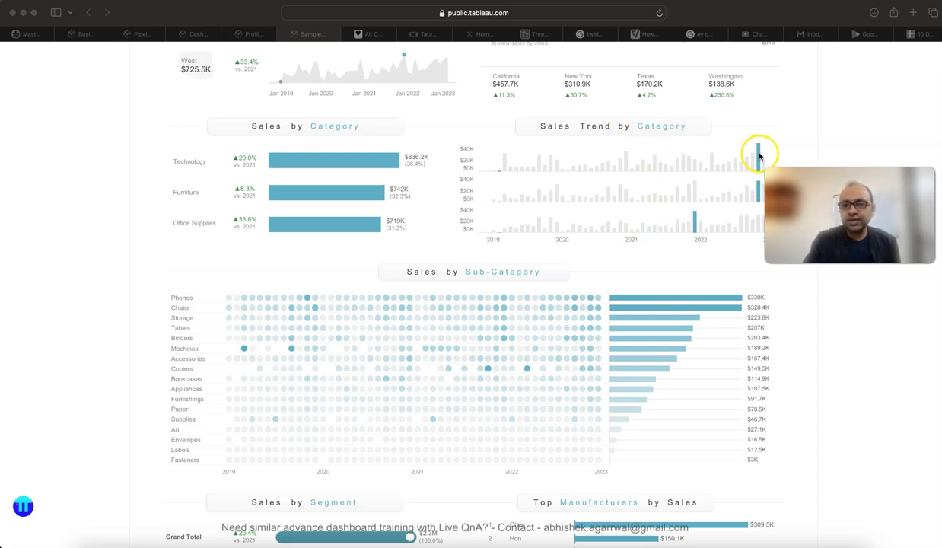
pyautogui.scroll(-2, 460, 238)
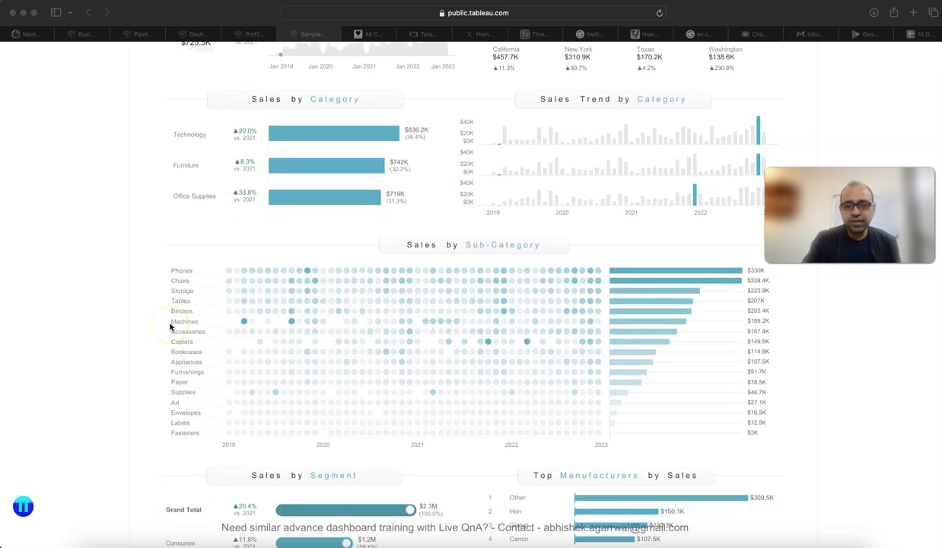
pyautogui.scroll(-3, 170, 326)
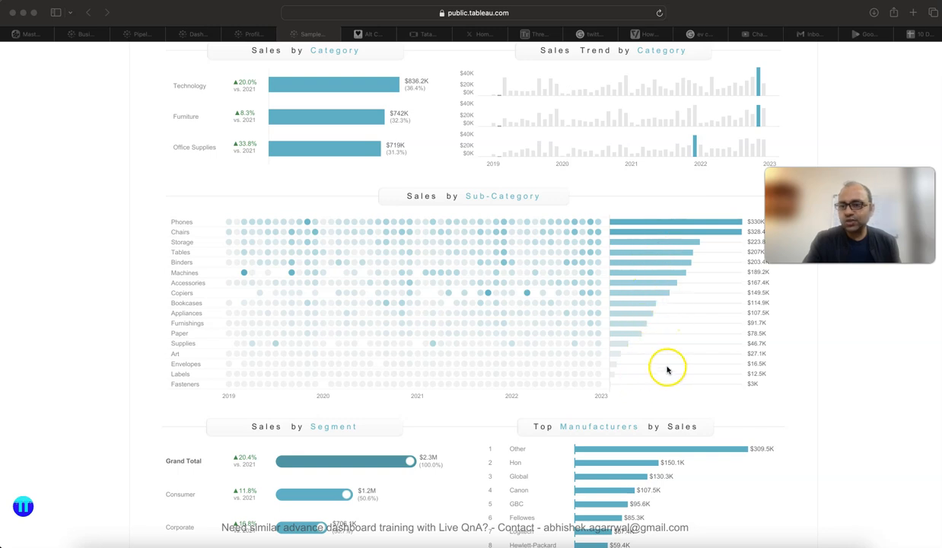
pyautogui.scroll(-2, 147, 397)
pyautogui.scroll(-5, 147, 397)
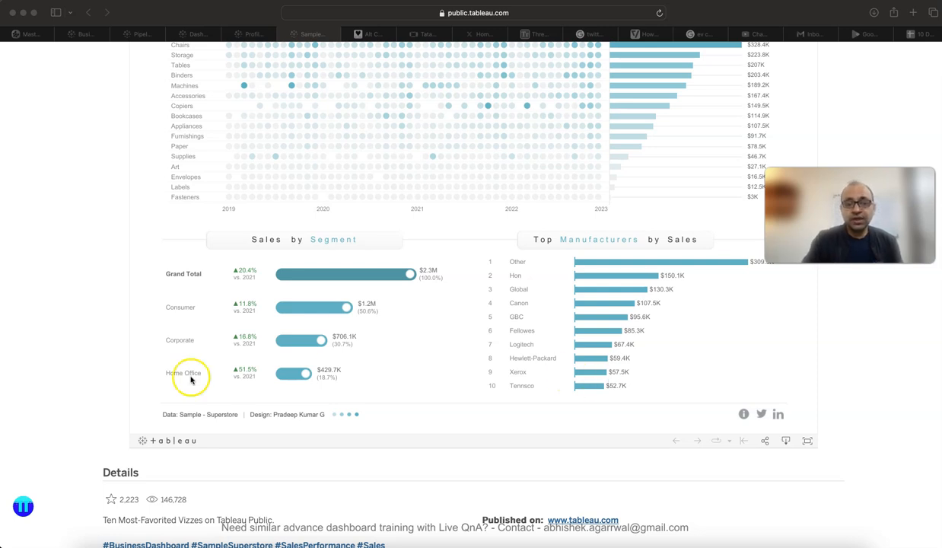
pyautogui.scroll(8, 97, 341)
pyautogui.scroll(5, 97, 343)
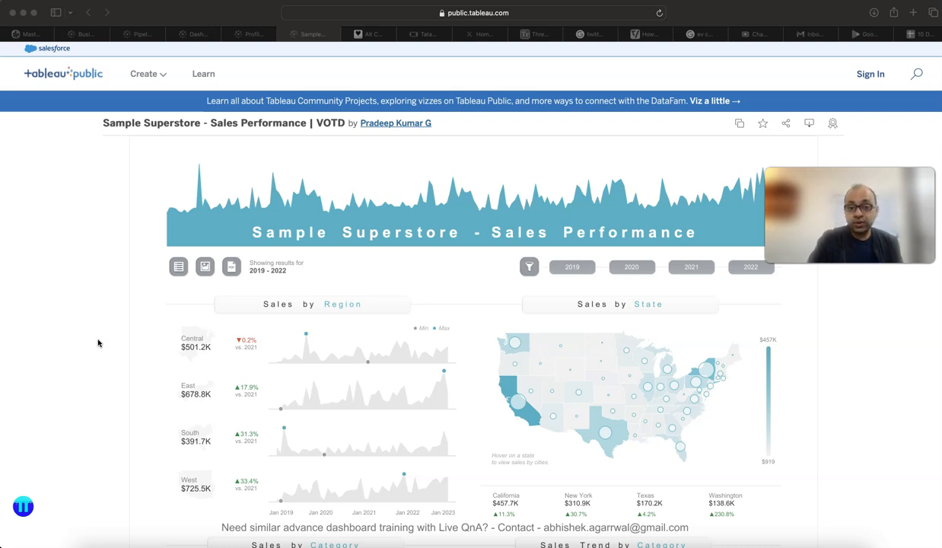
# Reload the dashboard page, check its download file formats including Tableau Workbook, and close the download dialog
pyautogui.scroll(-10, 97, 343)
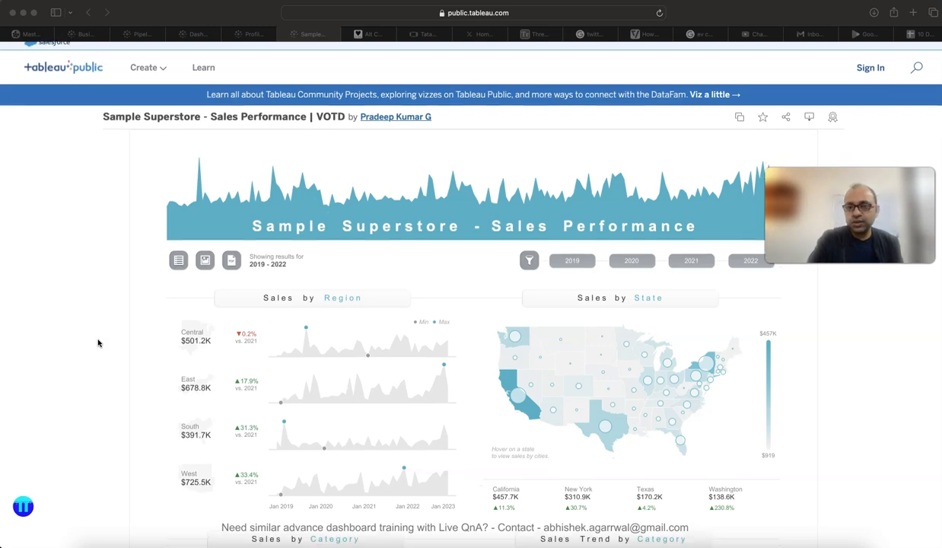
pyautogui.scroll(-3, 98, 343)
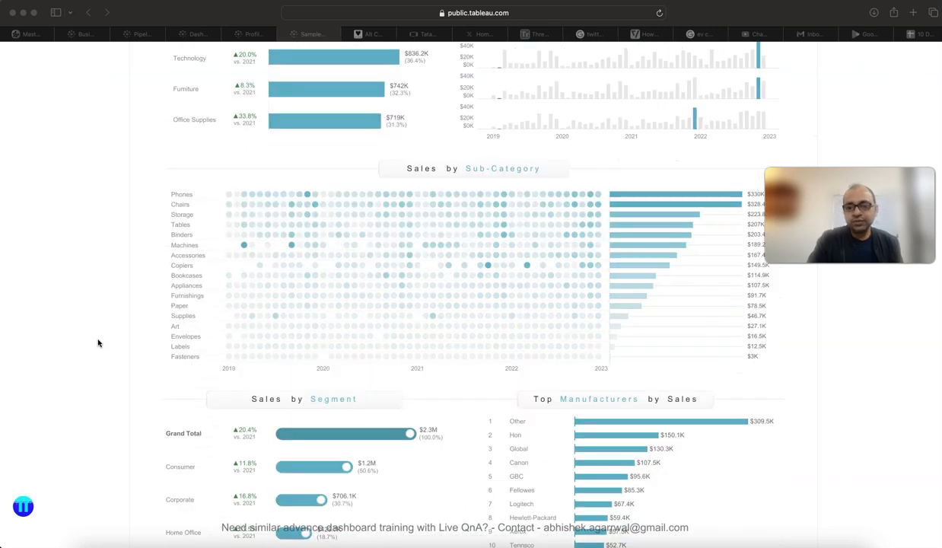
pyautogui.scroll(12, 92, 304)
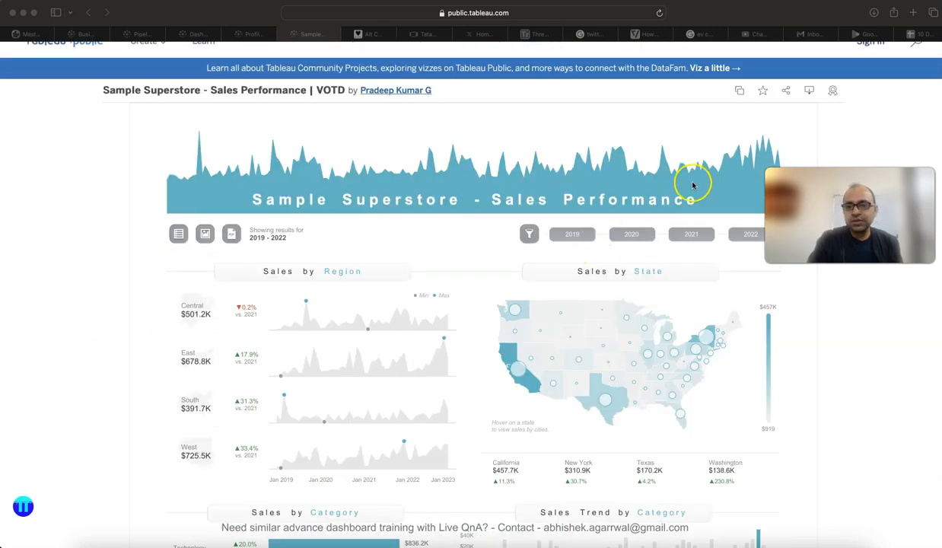
pyautogui.click(809, 93)
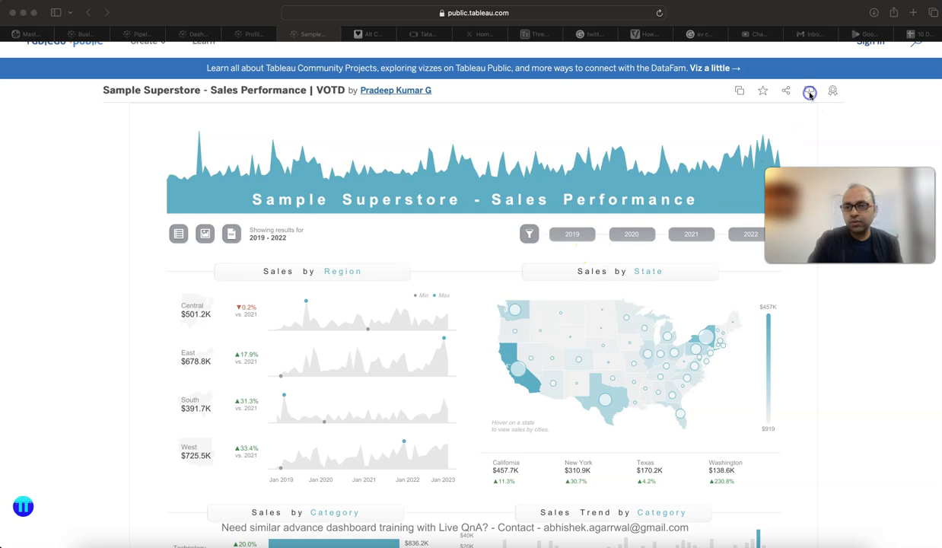
pyautogui.click(811, 94)
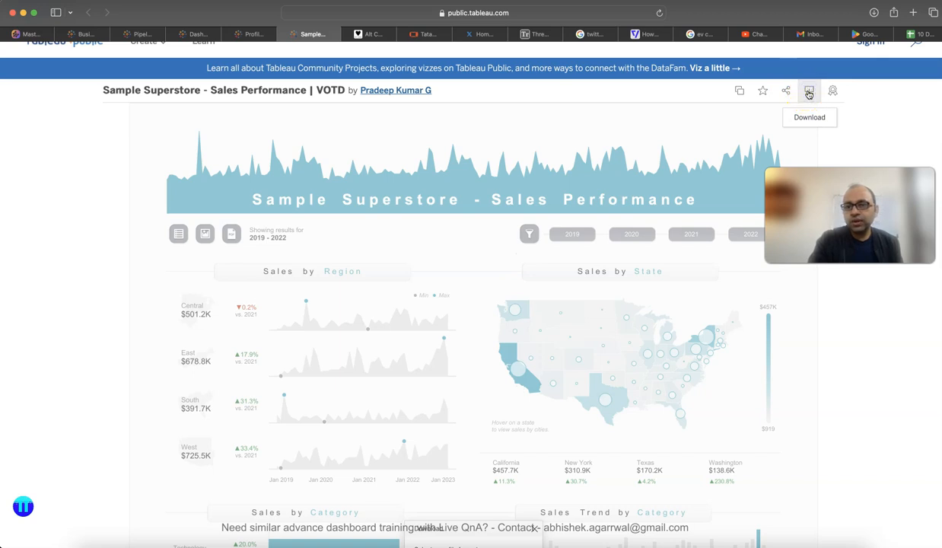
pyautogui.click(658, 13)
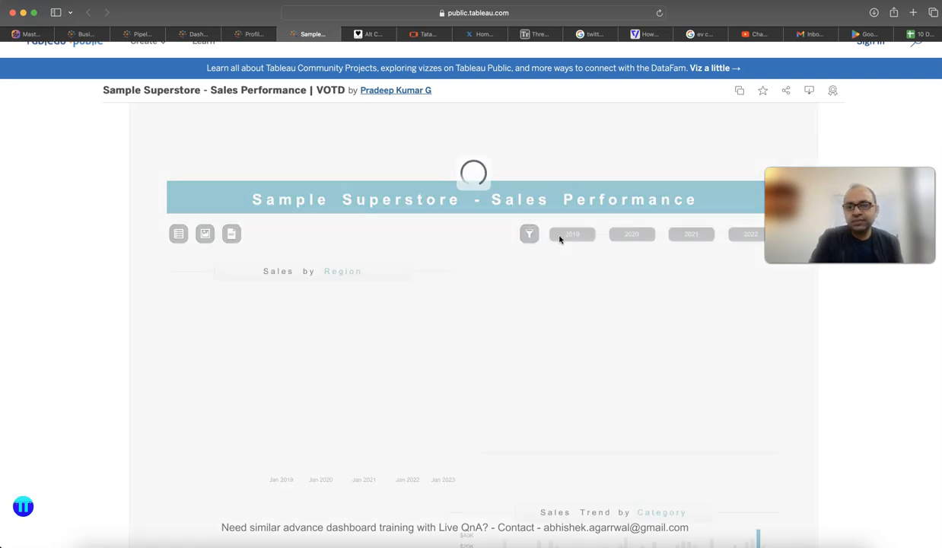
pyautogui.click(810, 92)
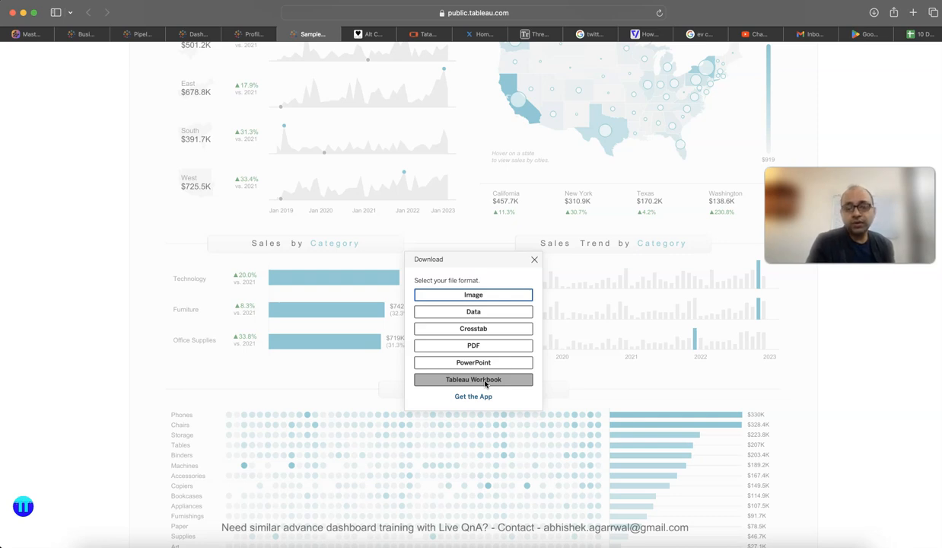
pyautogui.click(534, 261)
pyautogui.scroll(-10, 535, 263)
pyautogui.scroll(10, 534, 263)
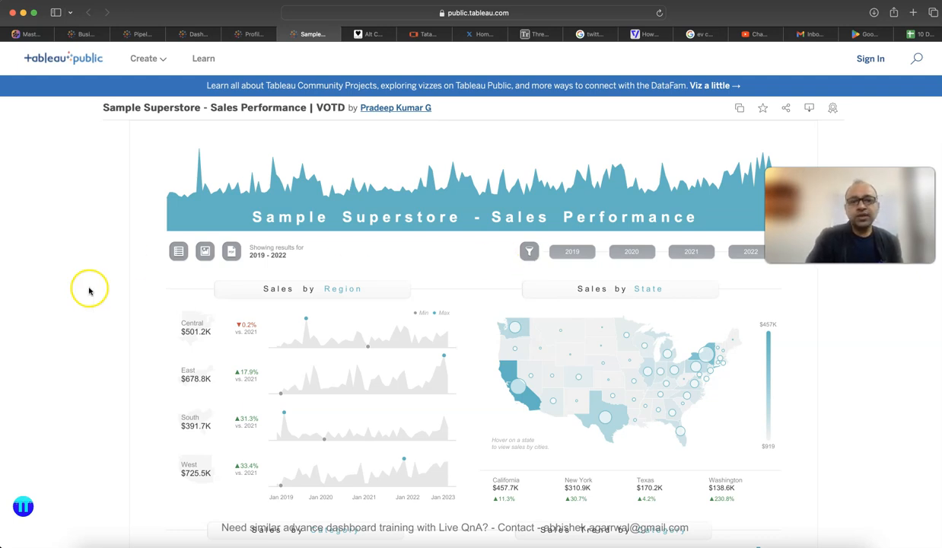
# Switch to the Tableau Public desktop application and start a new connection to a Microsoft Excel file
pyautogui.scroll(1, 80, 302)
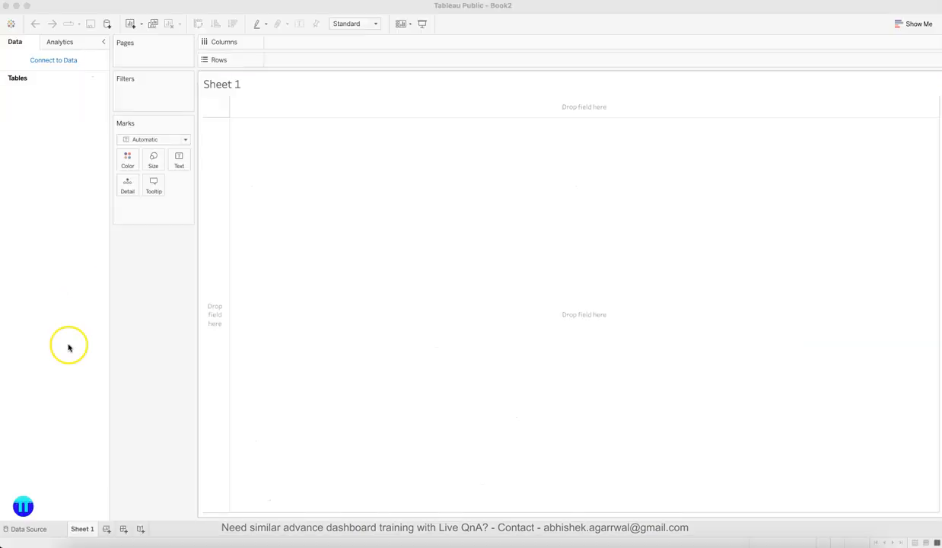
pyautogui.click(479, 8)
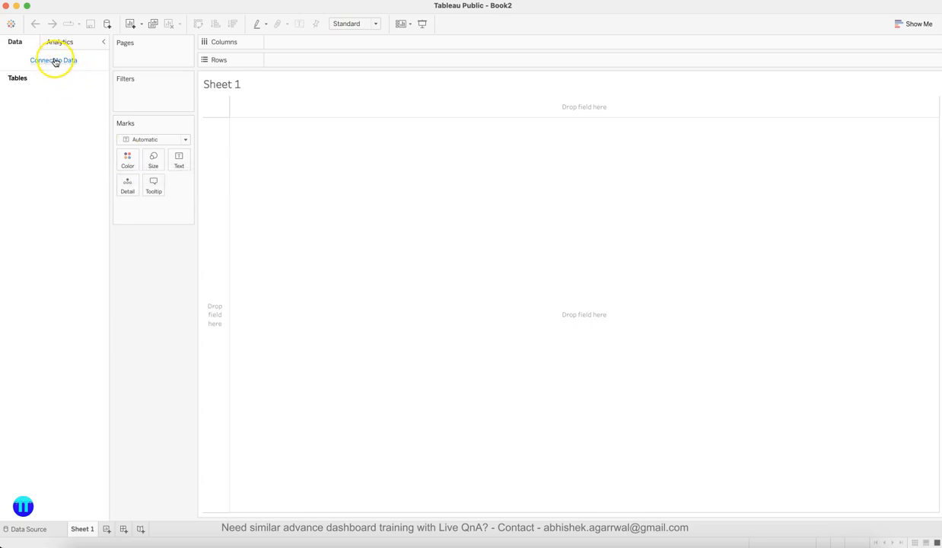
pyautogui.click(11, 23)
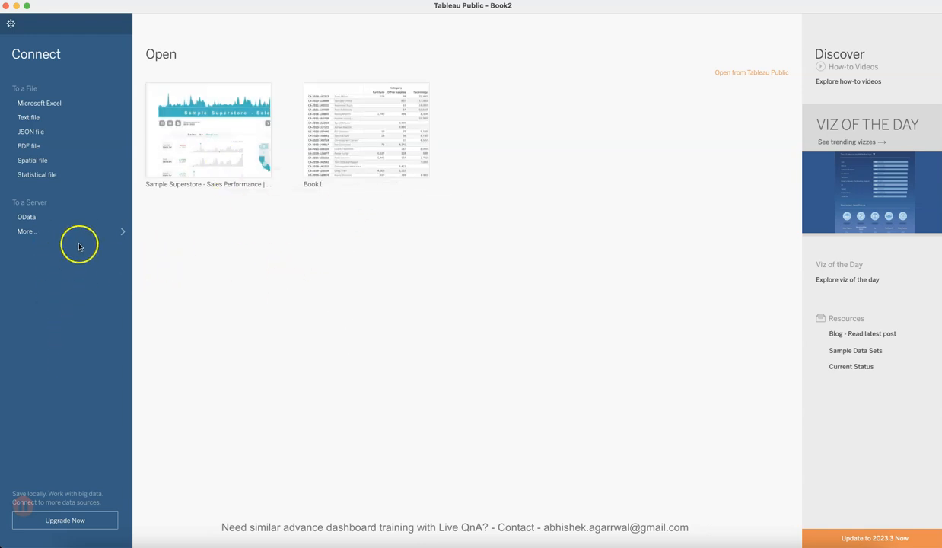
pyautogui.click(70, 111)
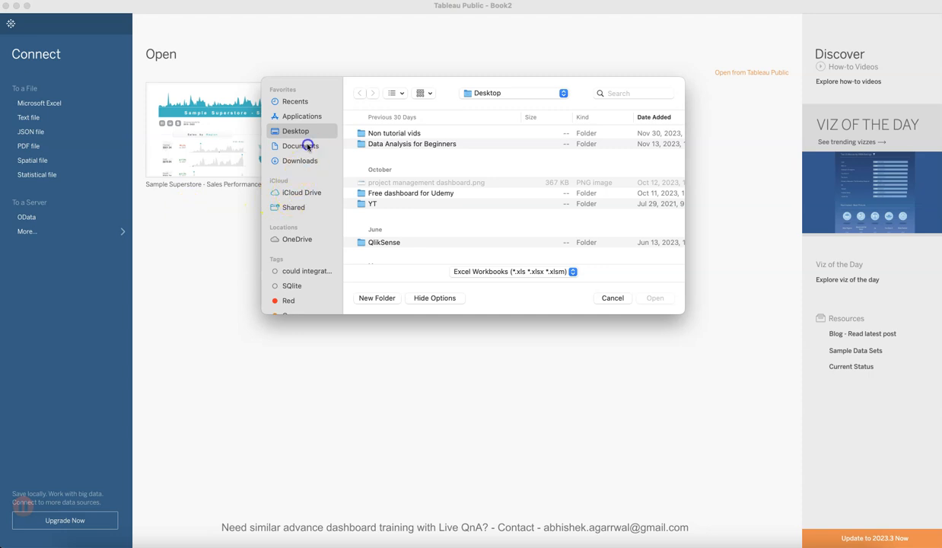
# Open Sample - Superstore.xls from Documents, in My Tableau Repository > Datasources > 2021.2 > en_US-US
pyautogui.click(307, 146)
pyautogui.scroll(-3, 385, 205)
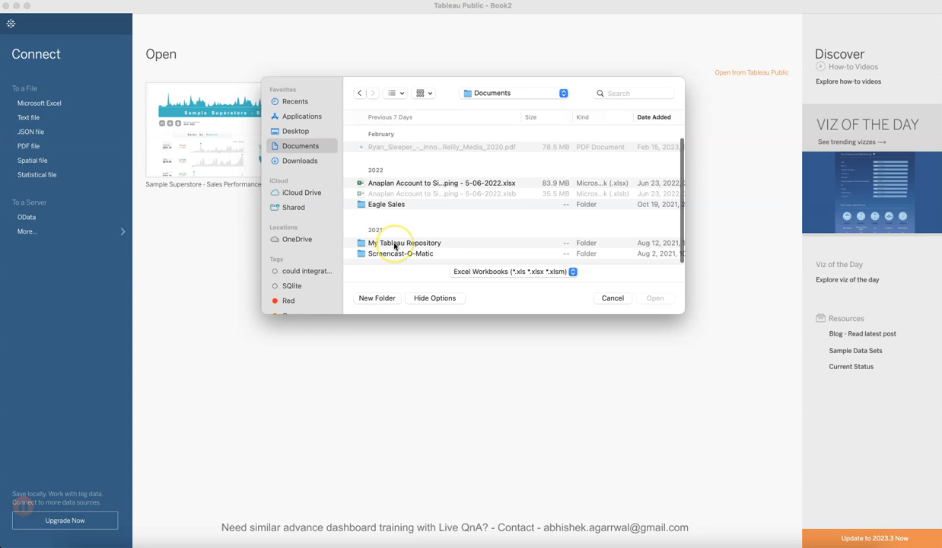
pyautogui.doubleClick(395, 243)
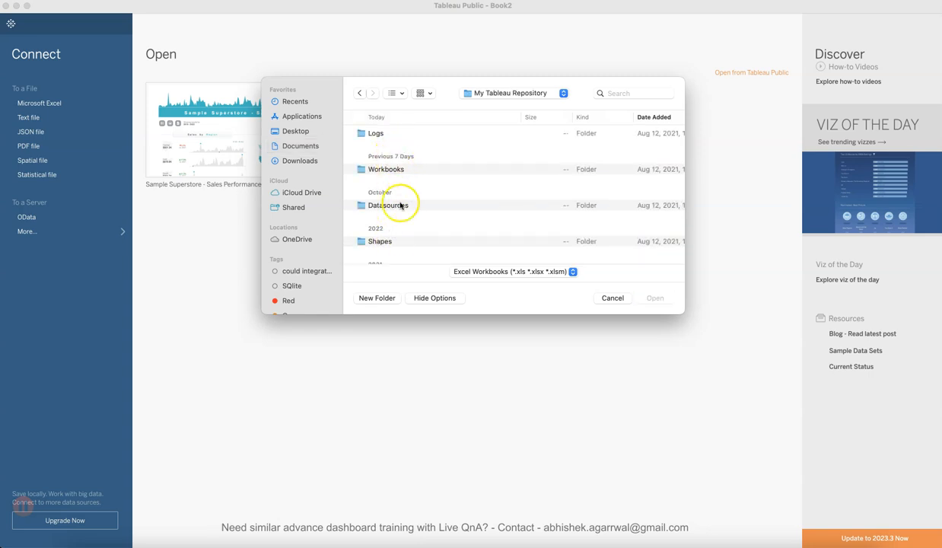
pyautogui.doubleClick(400, 207)
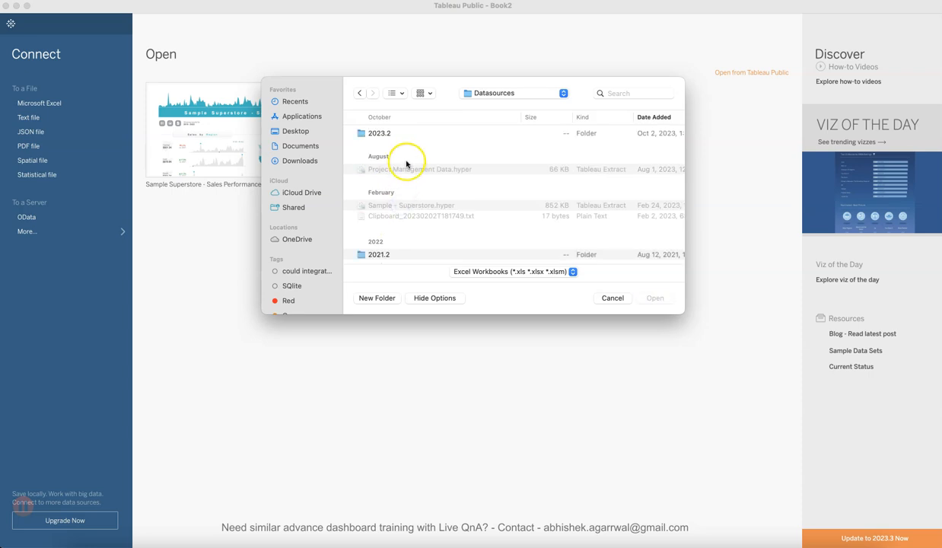
pyautogui.scroll(-2, 410, 217)
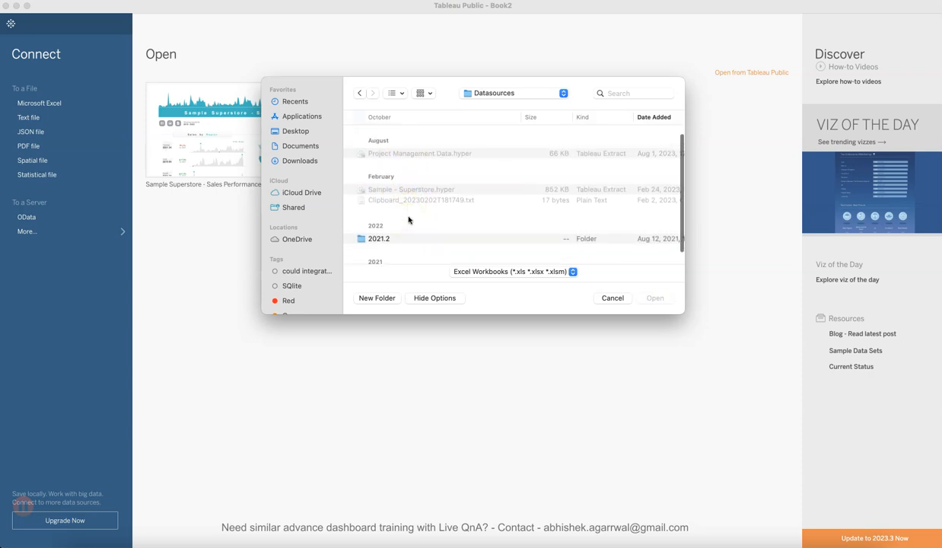
pyautogui.scroll(-3, 426, 213)
pyautogui.click(396, 219)
pyautogui.doubleClick(395, 219)
pyautogui.click(391, 136)
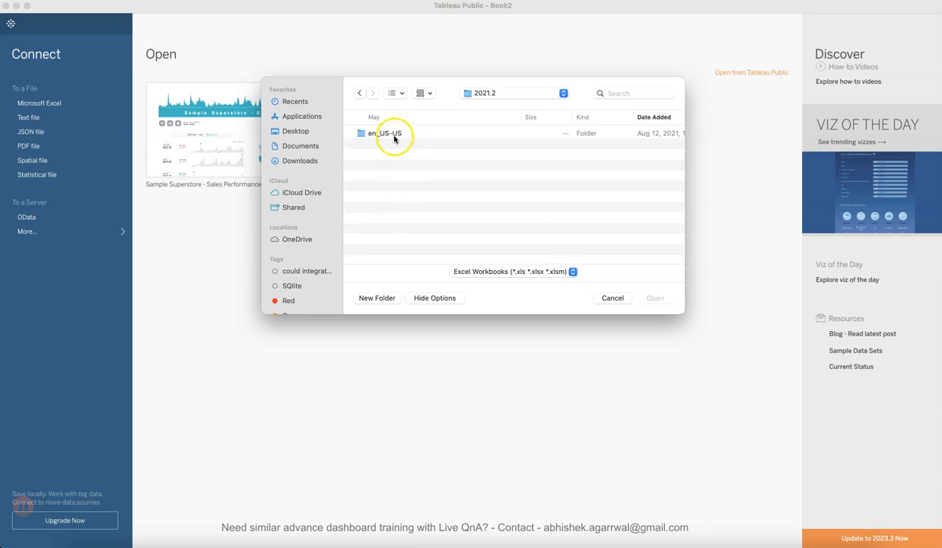
pyautogui.doubleClick(393, 136)
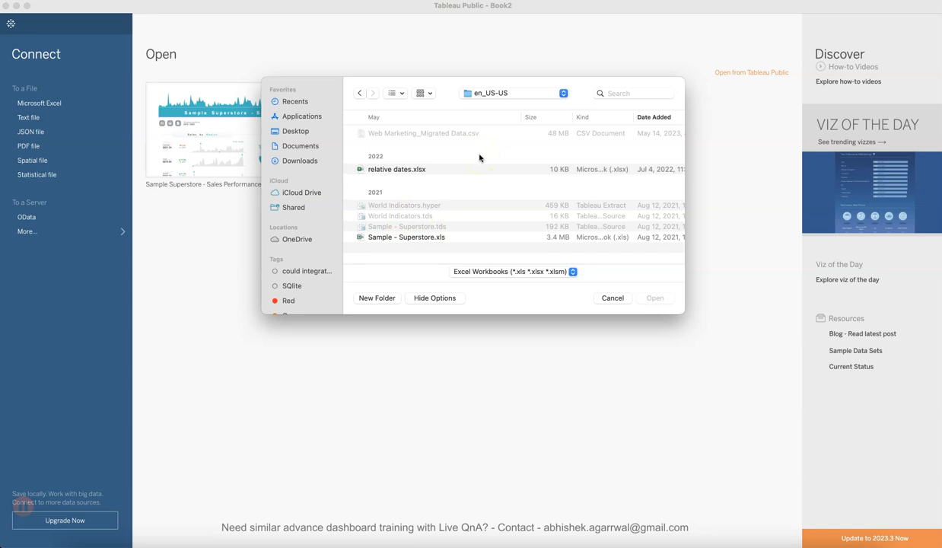
pyautogui.doubleClick(429, 239)
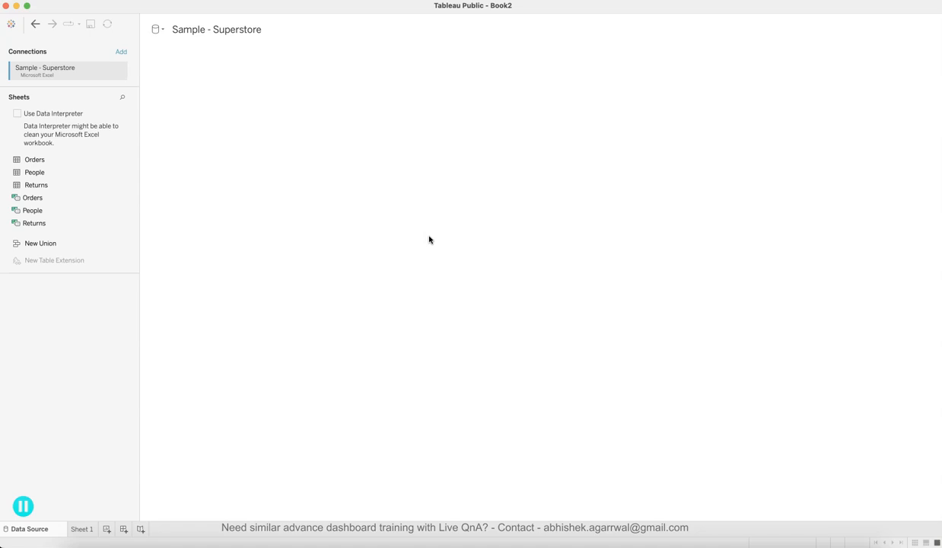
# Add the Orders sheet to the data source canvas and review its columns in the data preview
pyautogui.moveTo(46, 159); pyautogui.dragTo(332, 204)
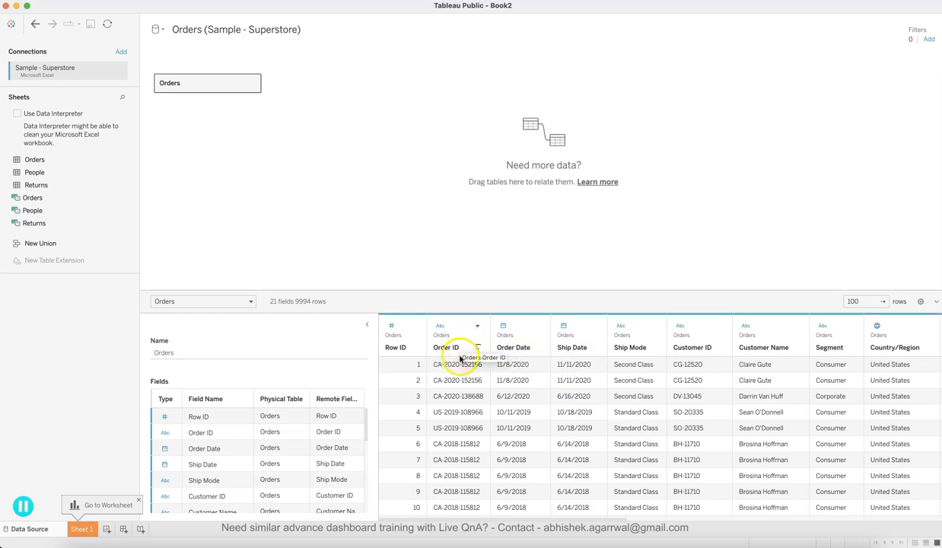
pyautogui.click(563, 330)
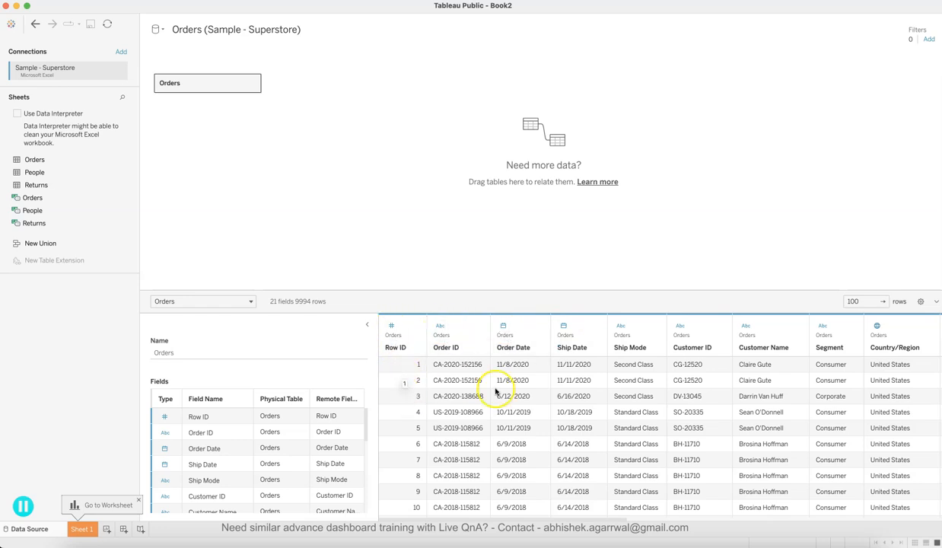
pyautogui.hscroll(5, 544, 413)
pyautogui.hscroll(8, 543, 413)
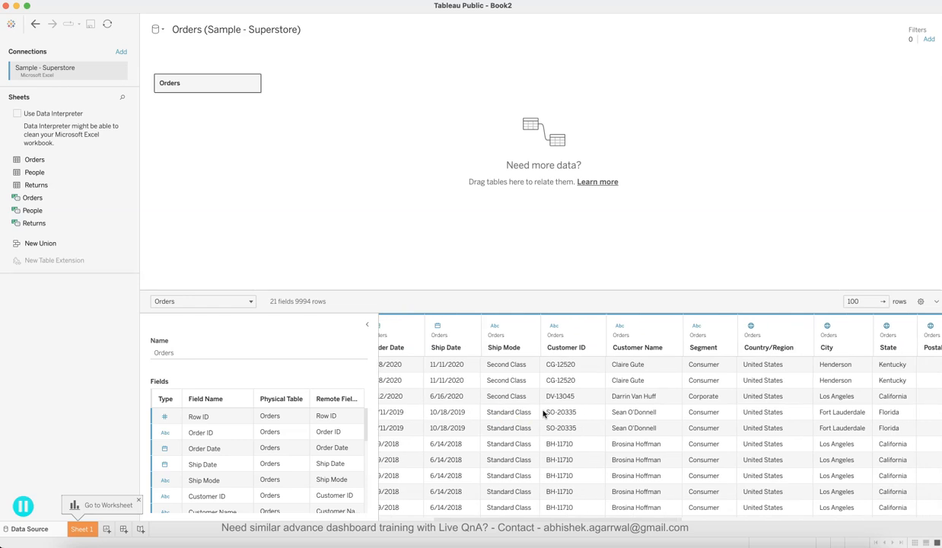
pyautogui.hscroll(6, 543, 413)
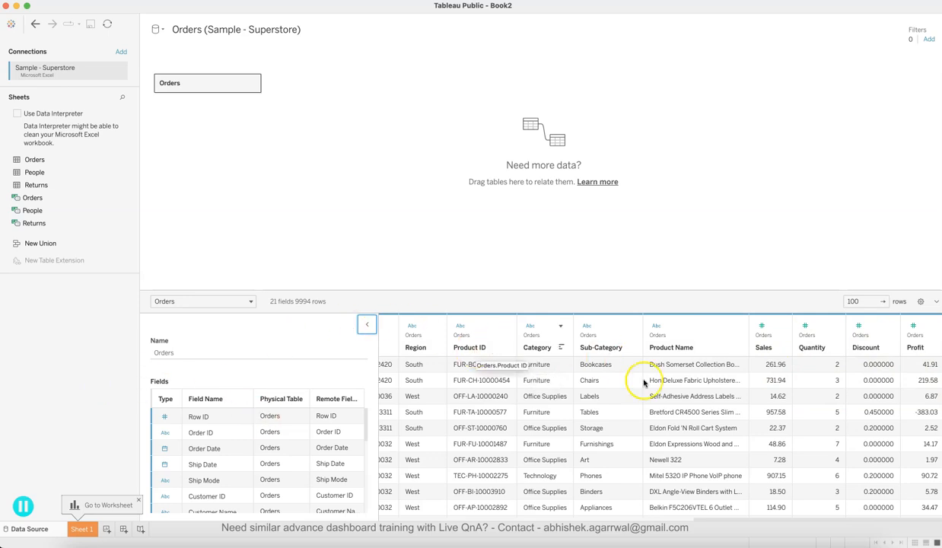
pyautogui.hscroll(-5, 644, 384)
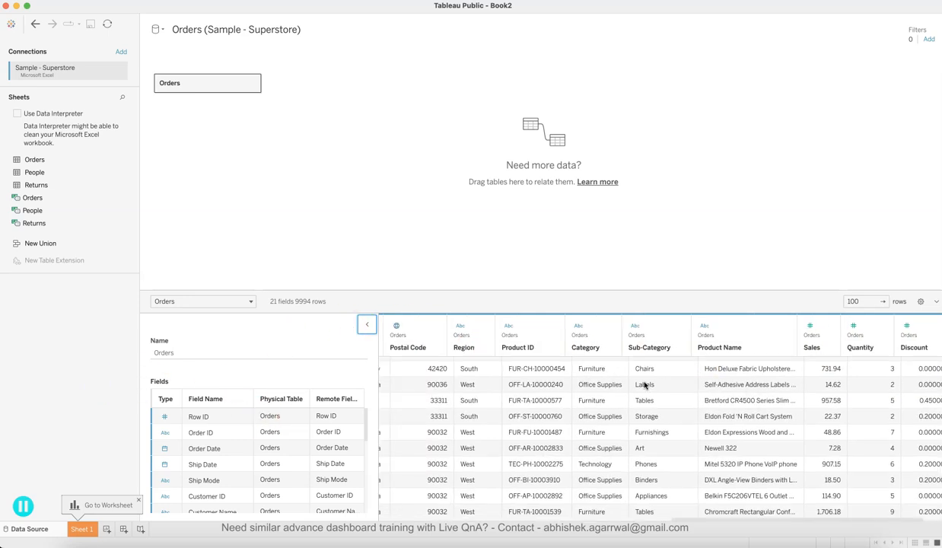
pyautogui.hscroll(-2, 645, 384)
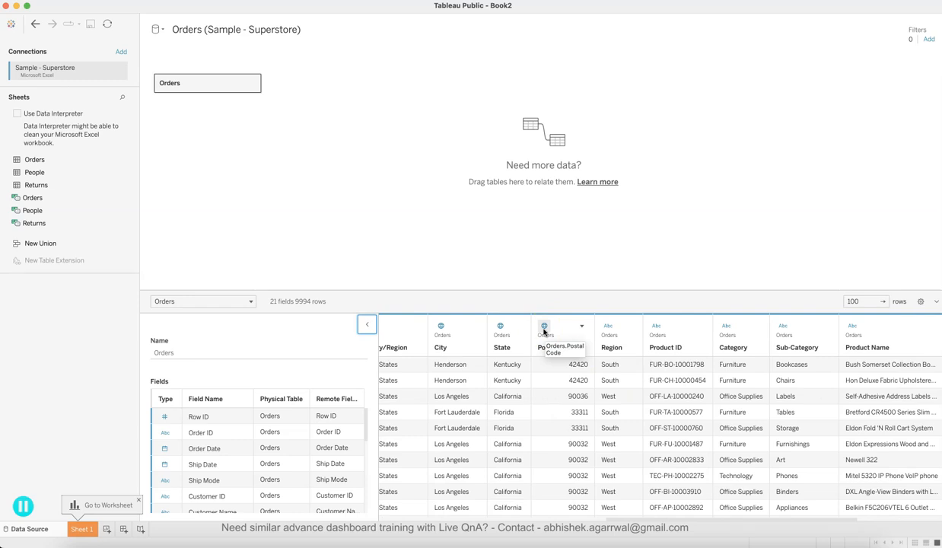
# Examine the data types of the Postal Code, State, City and Country/Region columns, plus the Segment column's data type and Geographic Role options
pyautogui.click(543, 329)
pyautogui.click(501, 327)
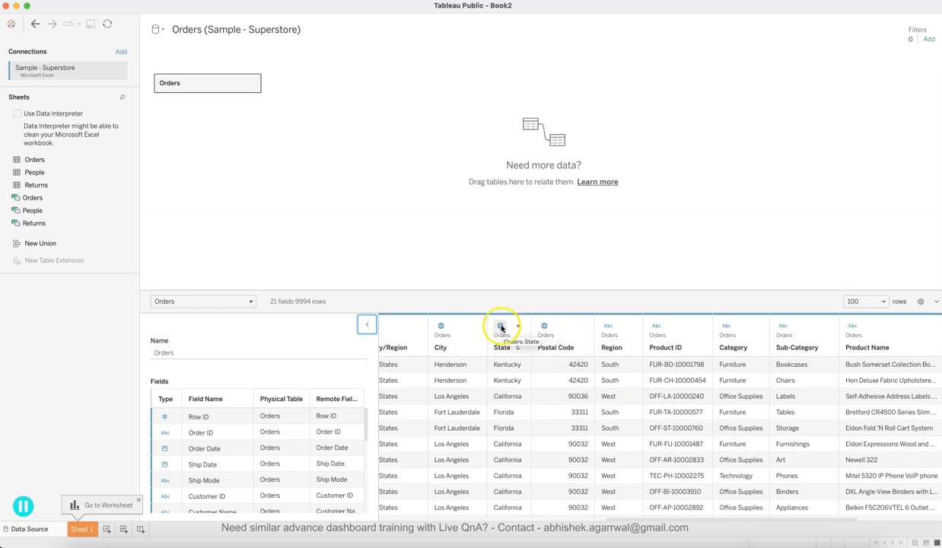
pyautogui.click(442, 325)
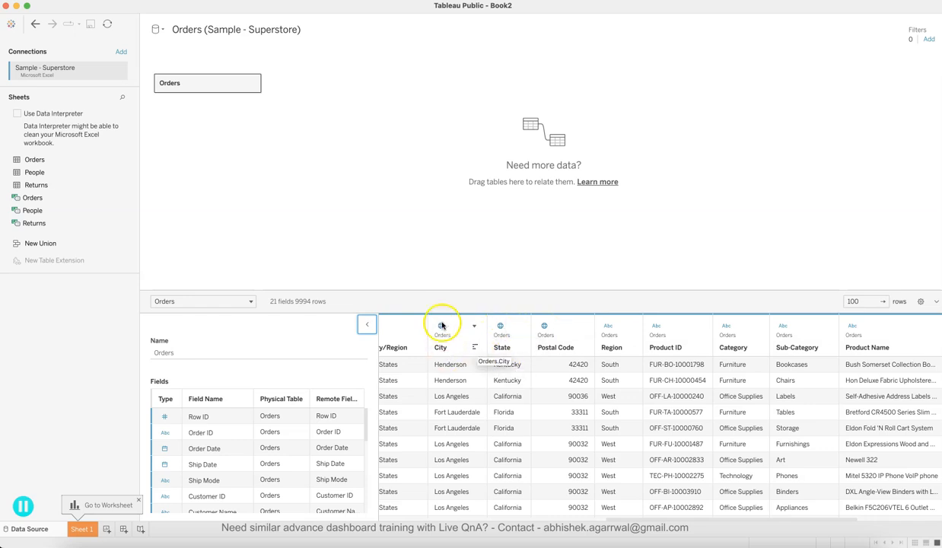
pyautogui.hscroll(-2, 452, 372)
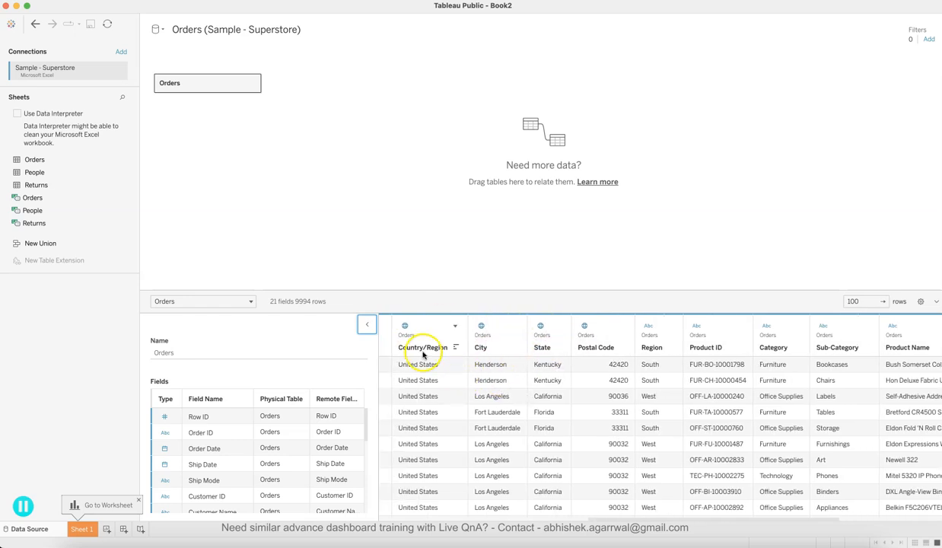
pyautogui.hscroll(-3, 430, 373)
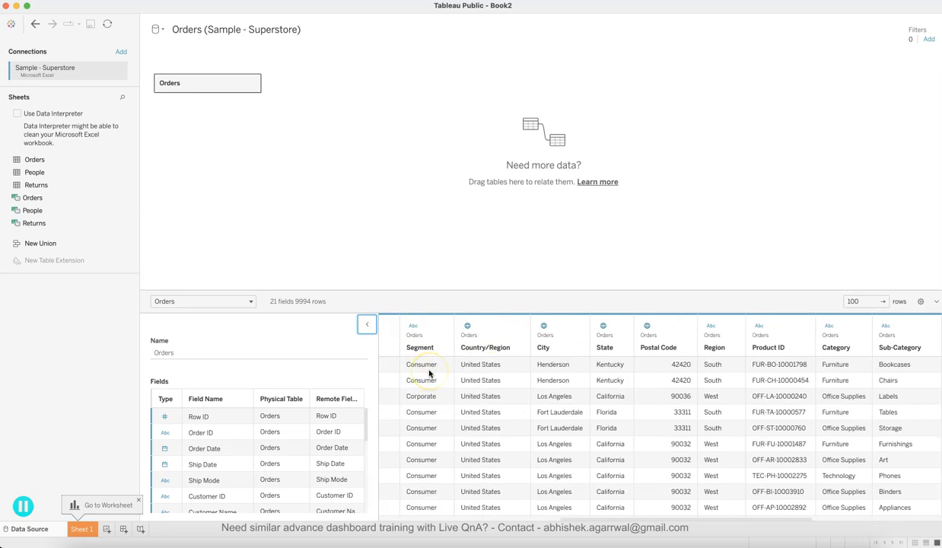
pyautogui.hscroll(-1, 429, 372)
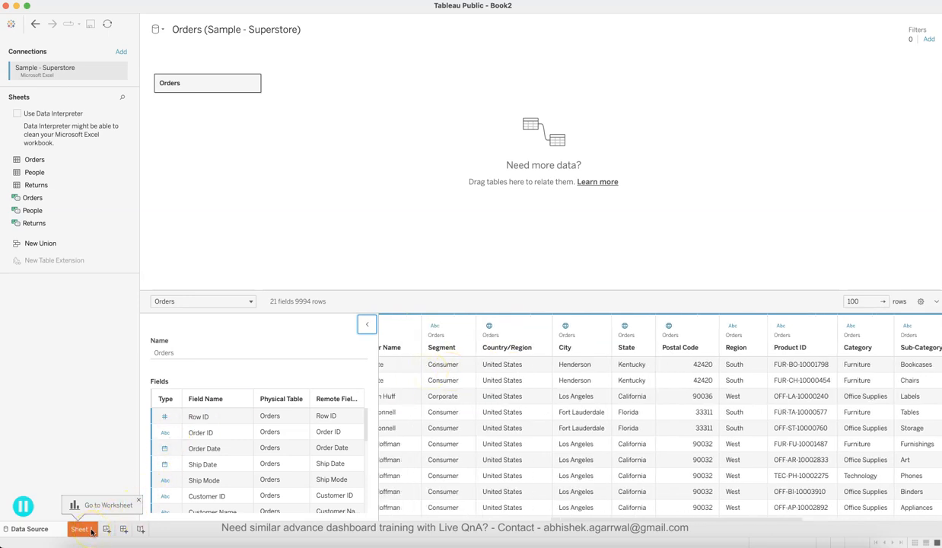
pyautogui.click(435, 327)
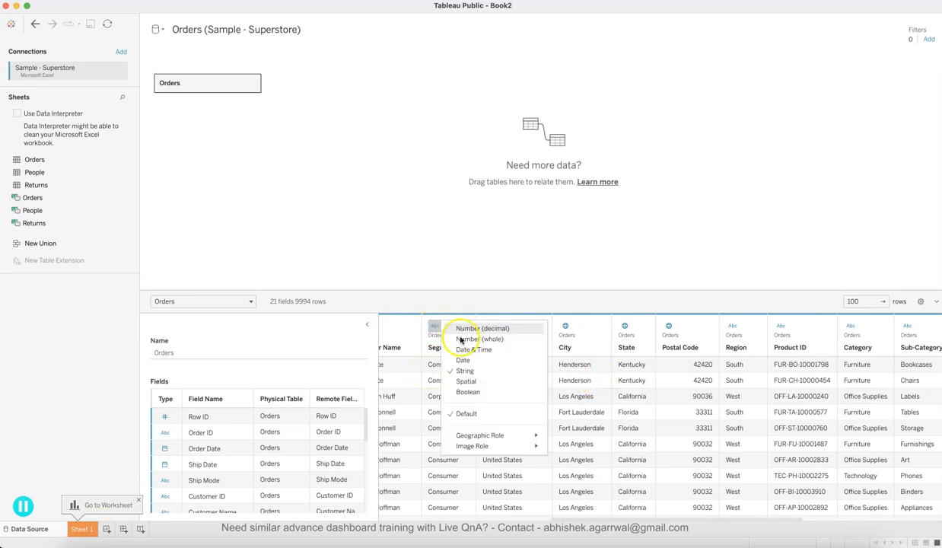
pyautogui.moveTo(460, 436)
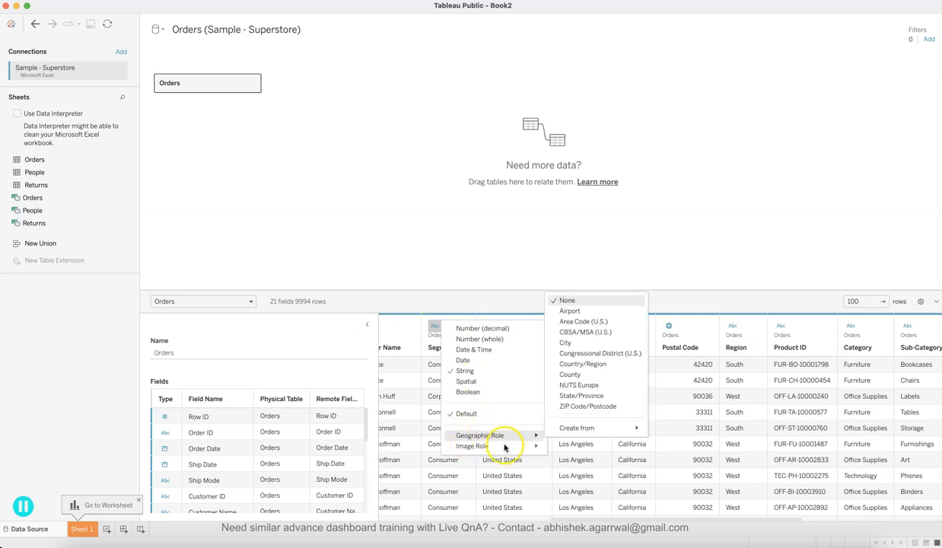
pyautogui.click(414, 336)
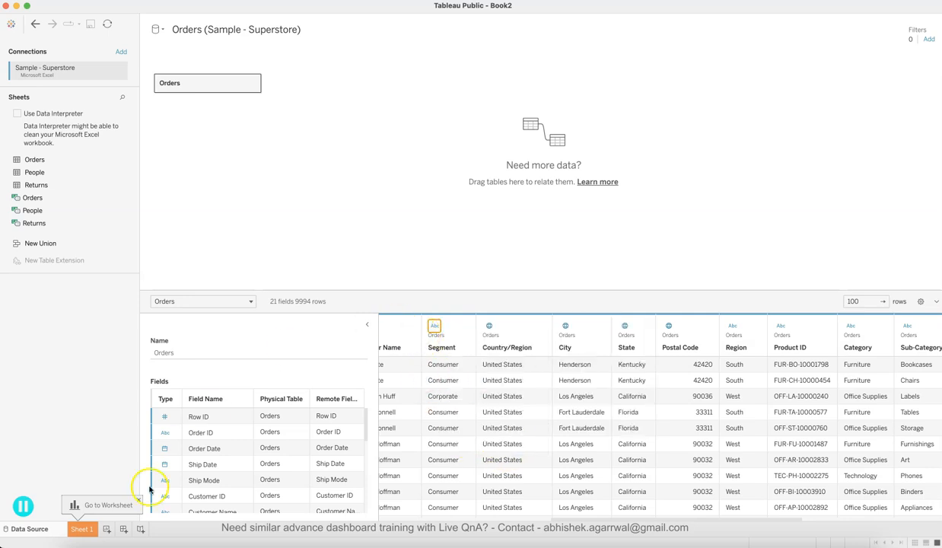
# Open the Sheet 1 worksheet and check the sales trend header of the reference dashboard in the browser
pyautogui.click(82, 529)
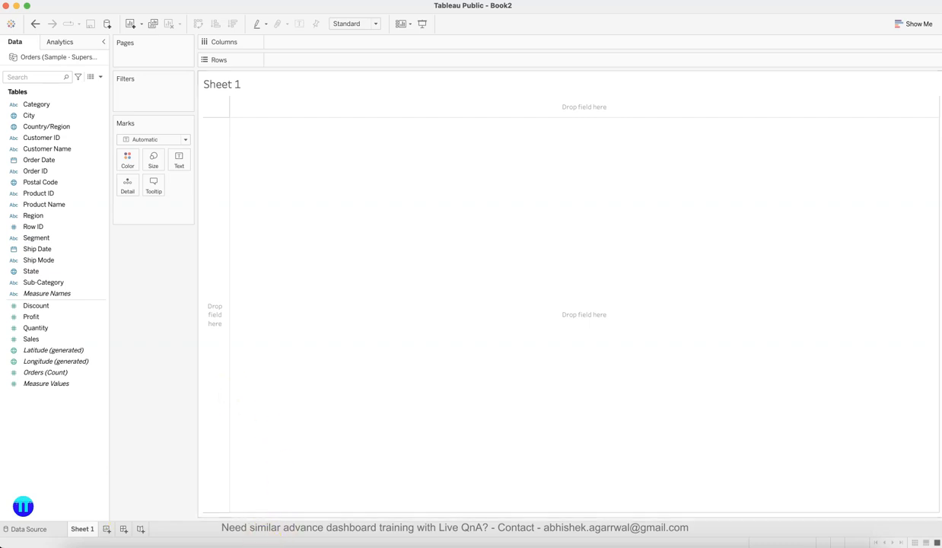
pyautogui.click(249, 537)
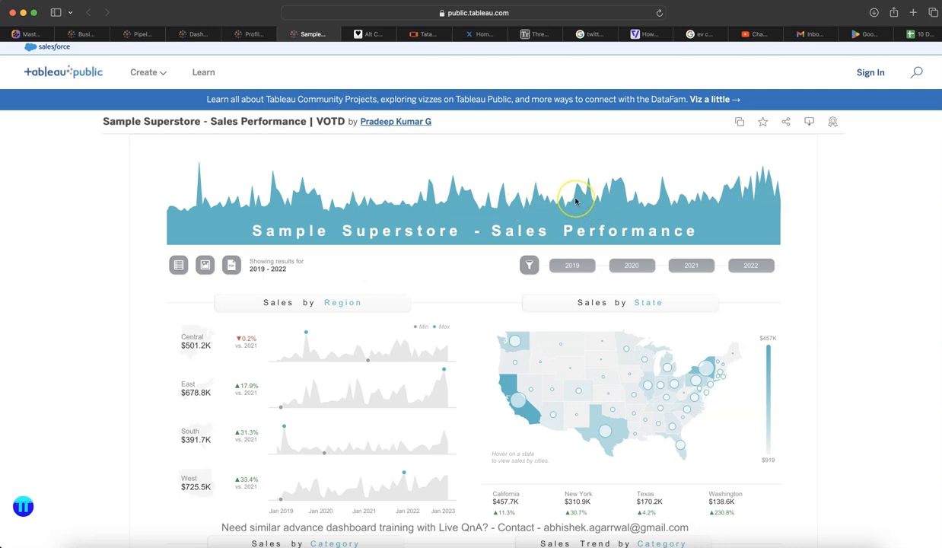
pyautogui.moveTo(575, 201)
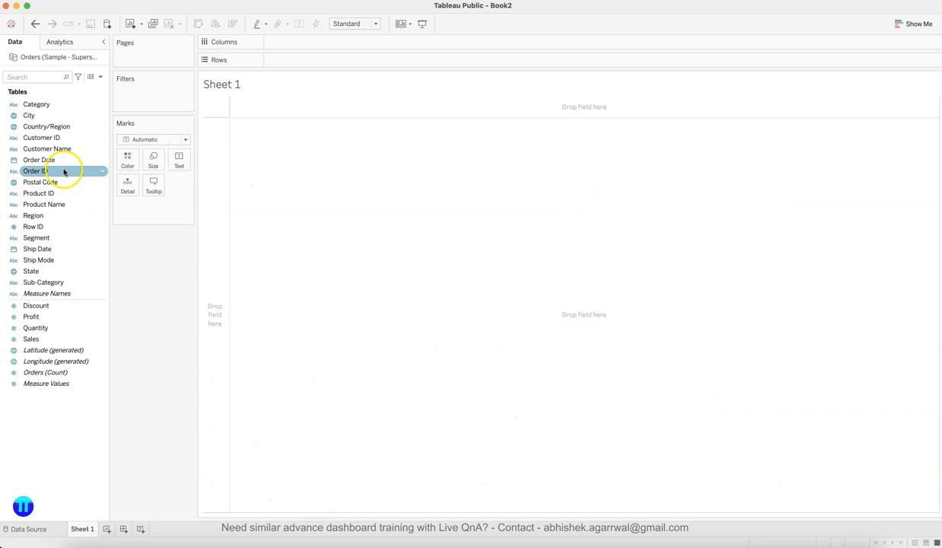
# Add Order Date to the columns of Sheet 1 as a continuous quarter and review its discrete and continuous date options
pyautogui.moveTo(62, 160); pyautogui.dragTo(293, 41)
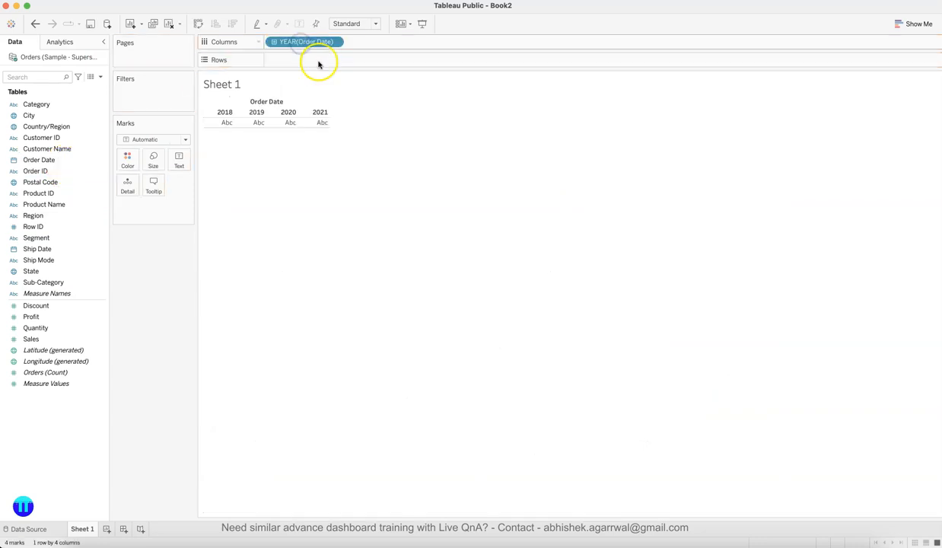
pyautogui.click(333, 43)
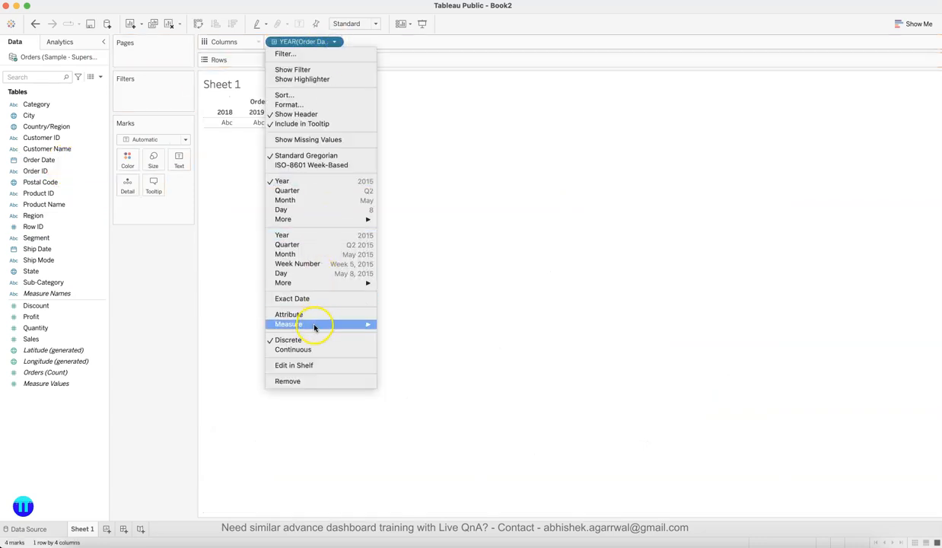
pyautogui.click(320, 245)
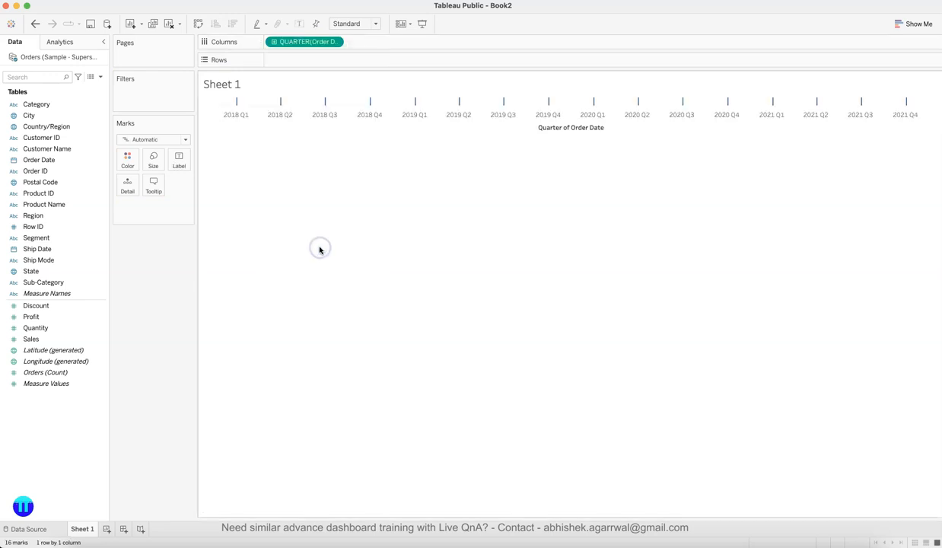
pyautogui.click(335, 42)
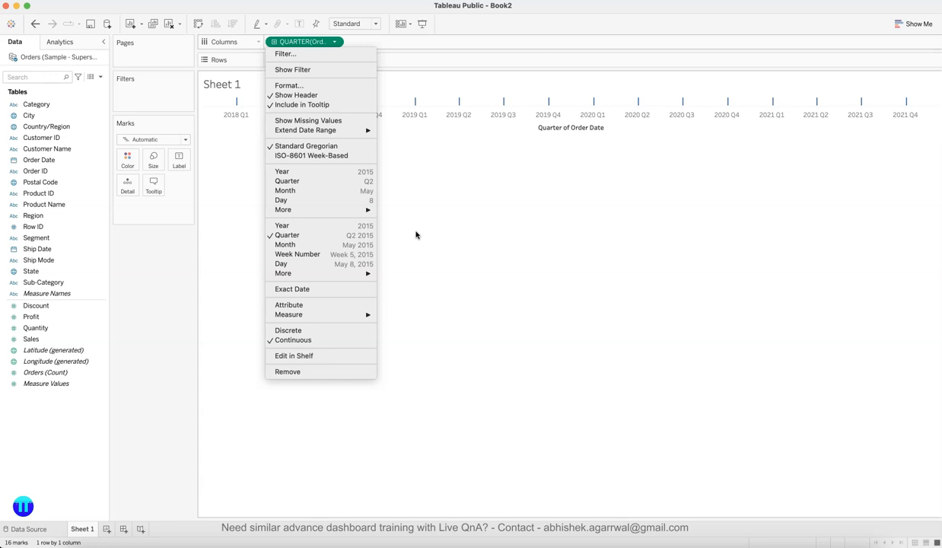
pyautogui.click(429, 266)
pyautogui.click(431, 265)
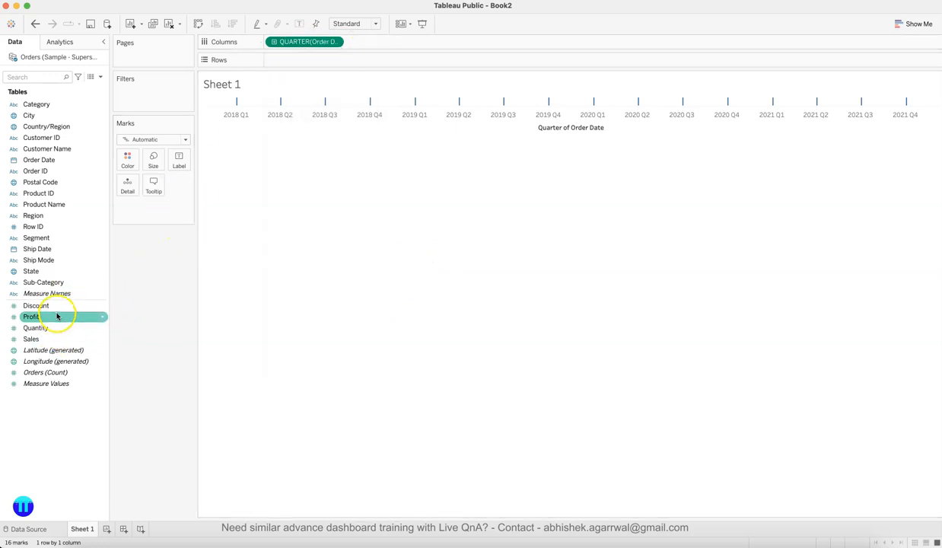
# Add Sales to the rows and set the mark type to Area
pyautogui.moveTo(60, 339)
pyautogui.mouseDown()
pyautogui.moveTo(141, 277)
pyautogui.moveTo(302, 61)
pyautogui.mouseUp()
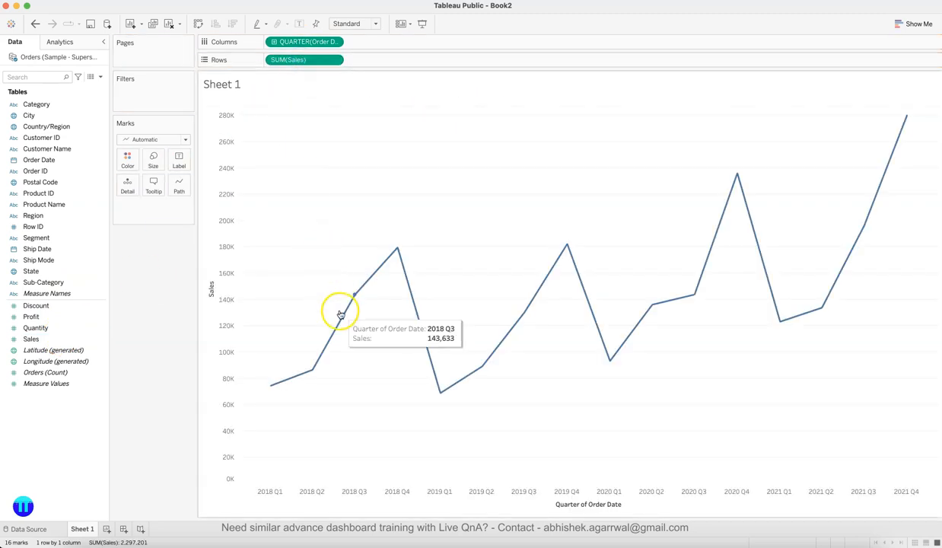
pyautogui.click(162, 140)
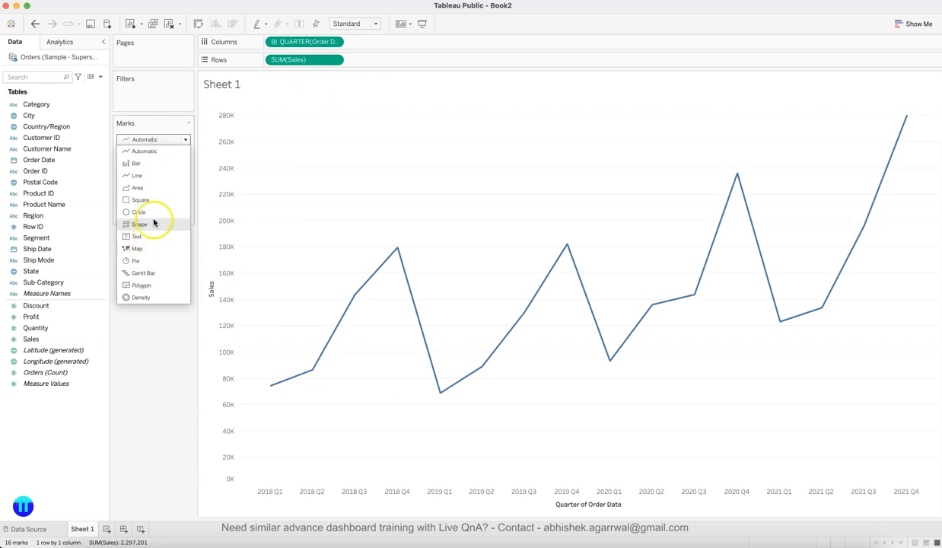
pyautogui.click(163, 188)
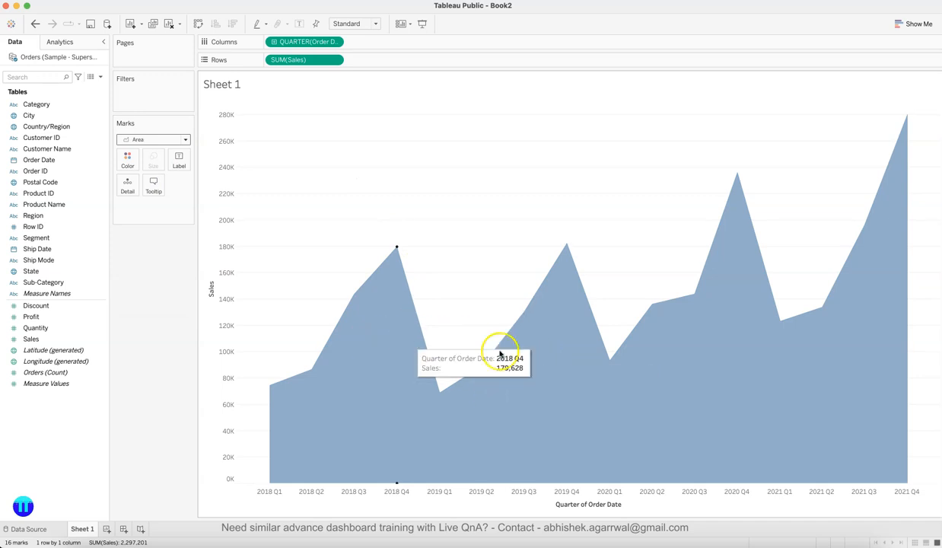
# Change Order Date to the continuous month level and compare the area chart with the header of the reference dashboard
pyautogui.click(335, 42)
pyautogui.click(320, 247)
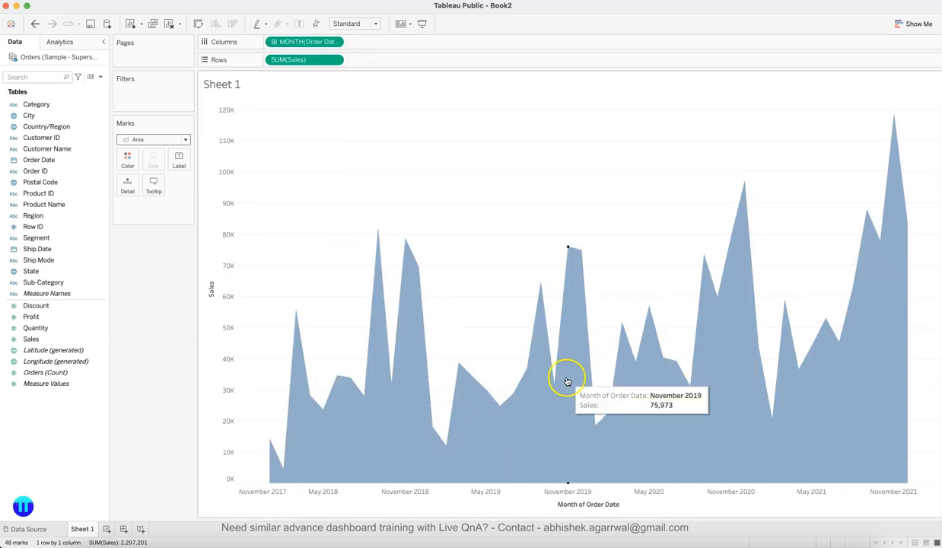
pyautogui.press('super+Tab')
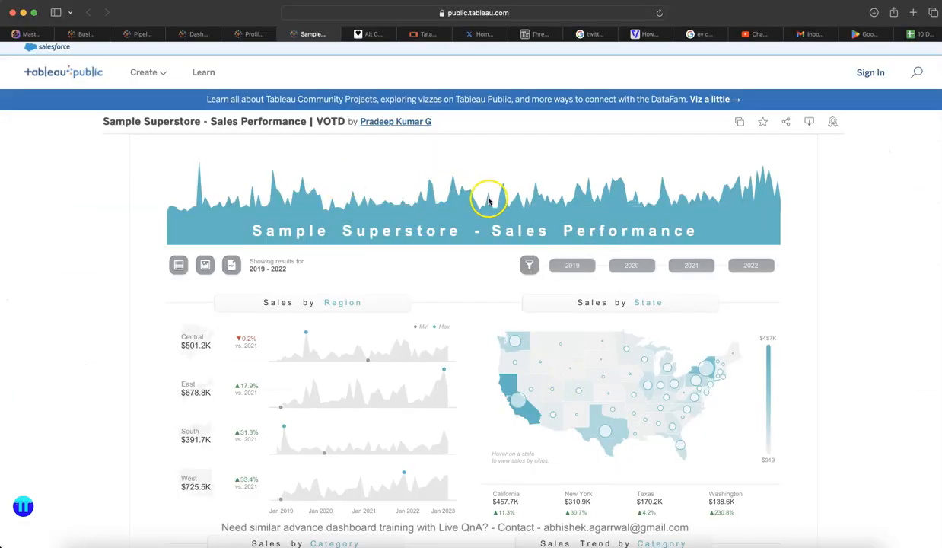
pyautogui.press('super+Tab')
# Try the continuous week number level for Order Date and return it to the continuous month
pyautogui.click(334, 42)
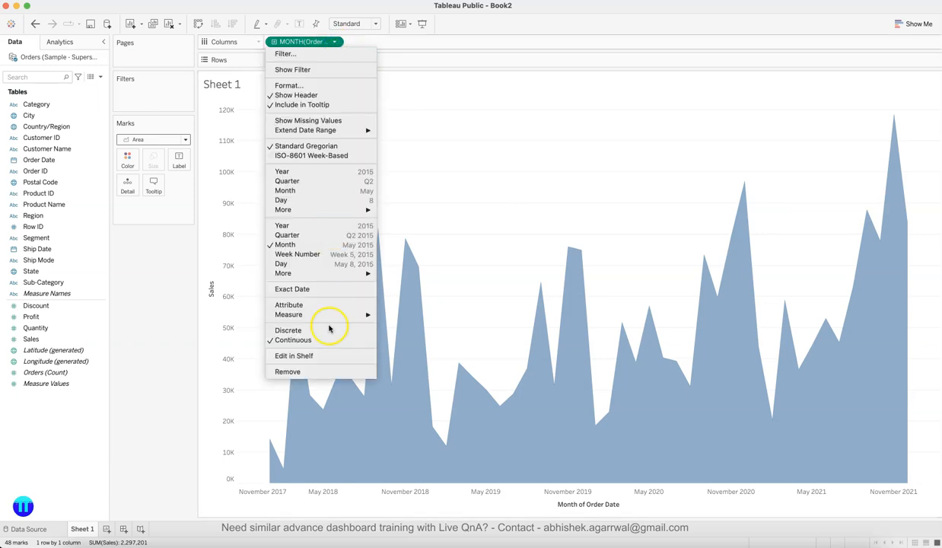
pyautogui.click(322, 254)
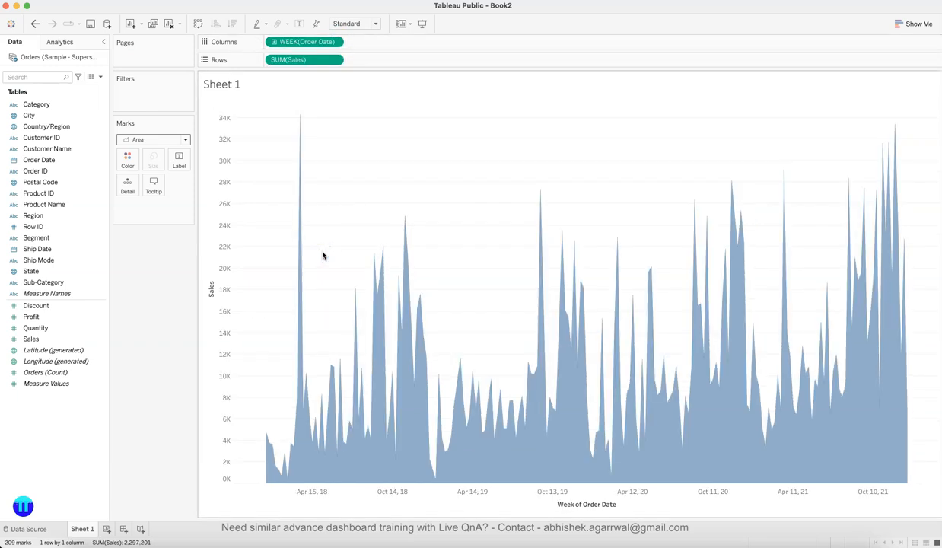
pyautogui.click(334, 42)
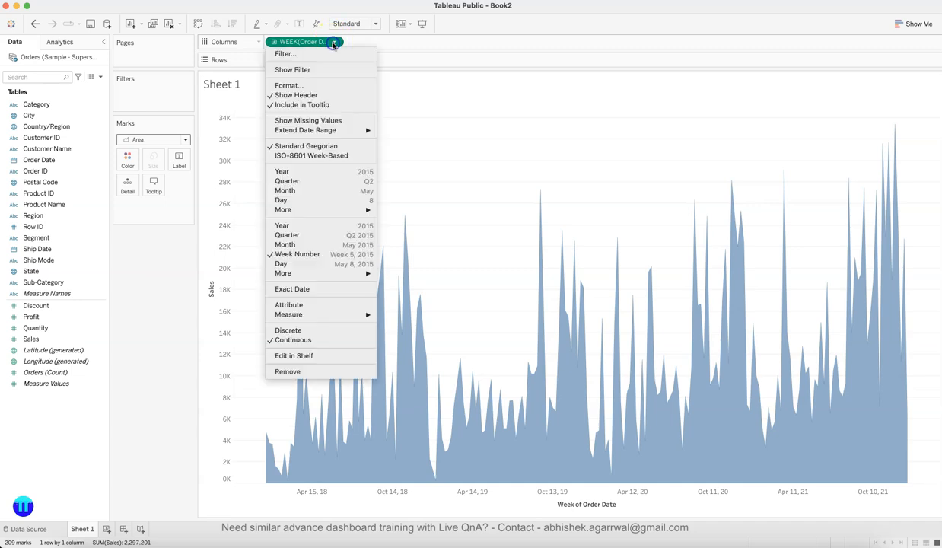
pyautogui.click(311, 245)
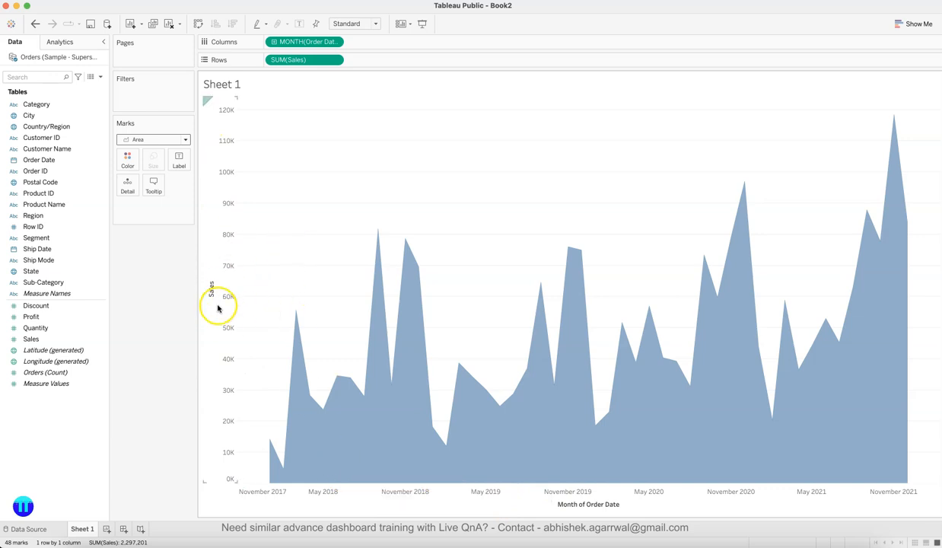
# Hide the sheet title and the headers of both the Sales axis and the Order Date axis
pyautogui.rightClick(233, 89)
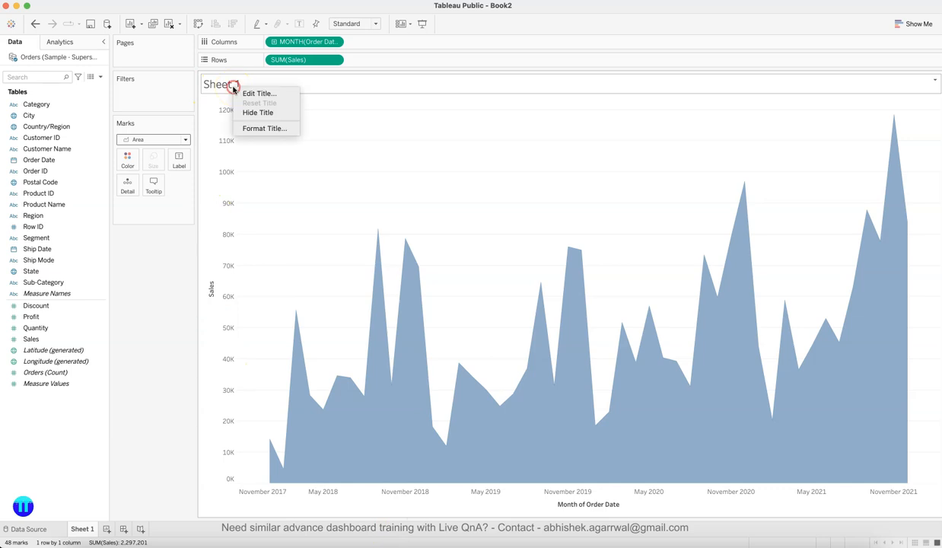
pyautogui.click(254, 111)
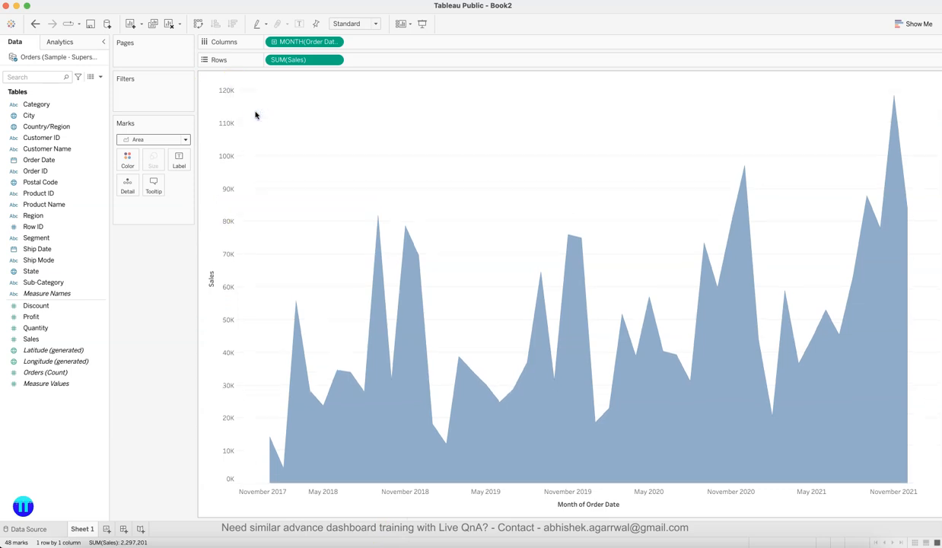
pyautogui.rightClick(216, 200)
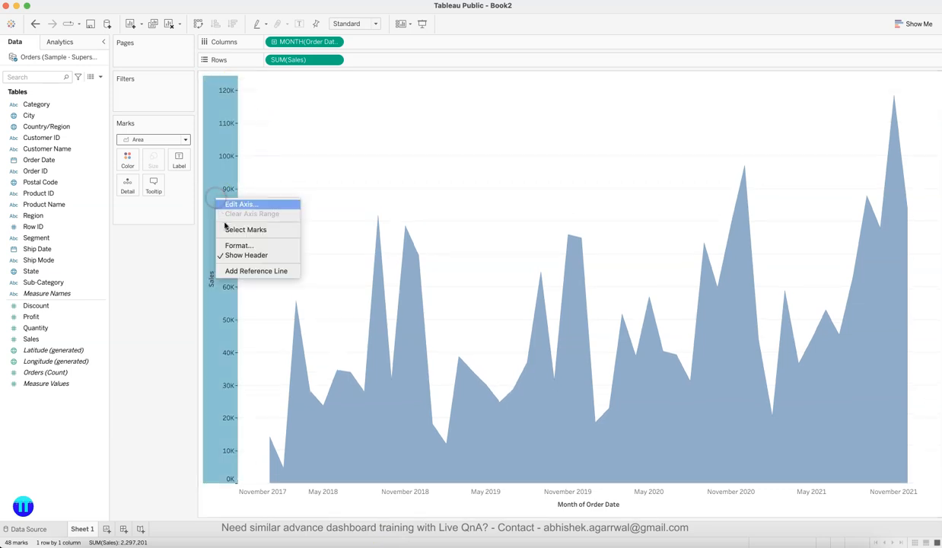
pyautogui.click(230, 256)
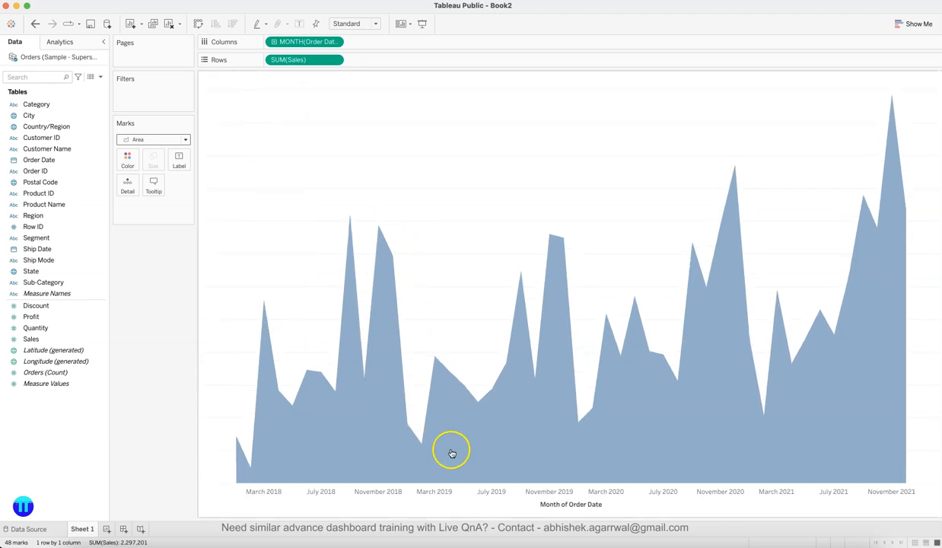
pyautogui.rightClick(457, 499)
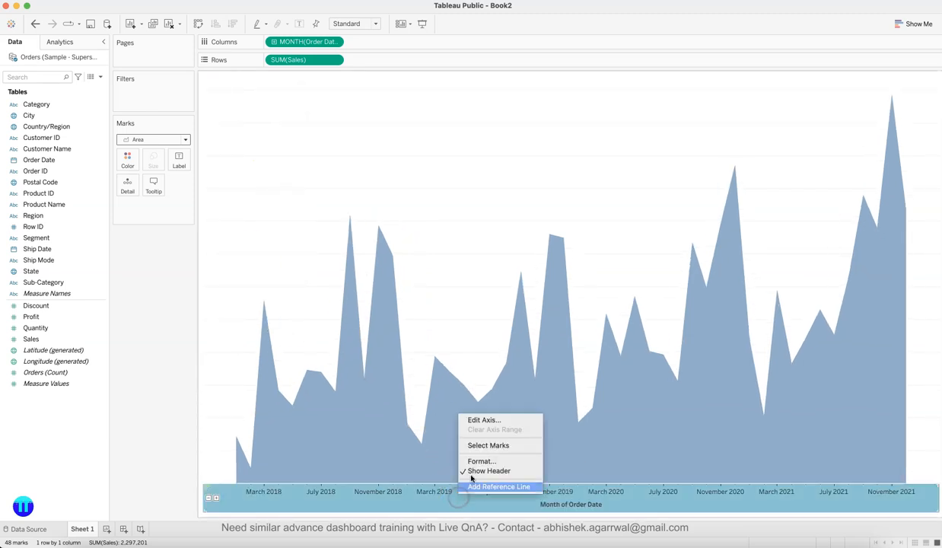
pyautogui.click(474, 472)
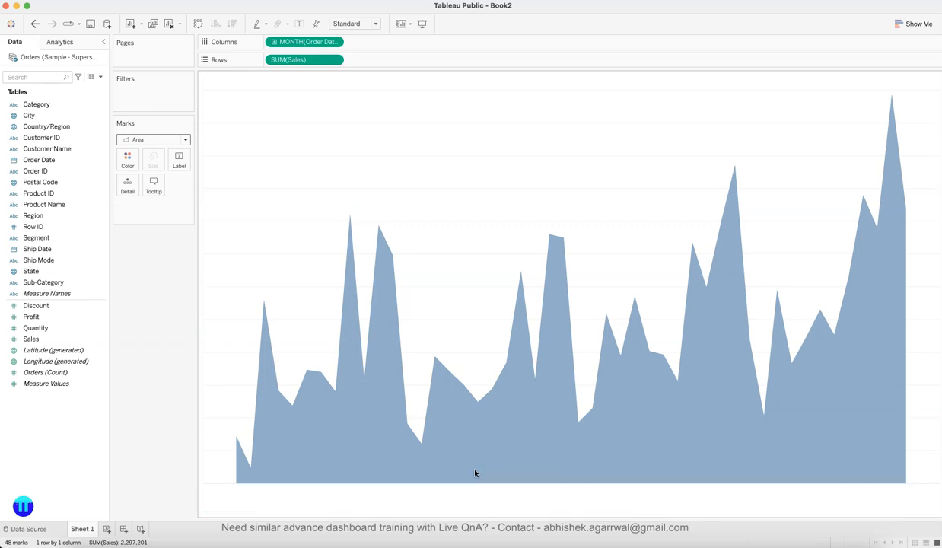
# Set the row grid lines of the sheet to None and close the line formatting
pyautogui.rightClick(480, 260)
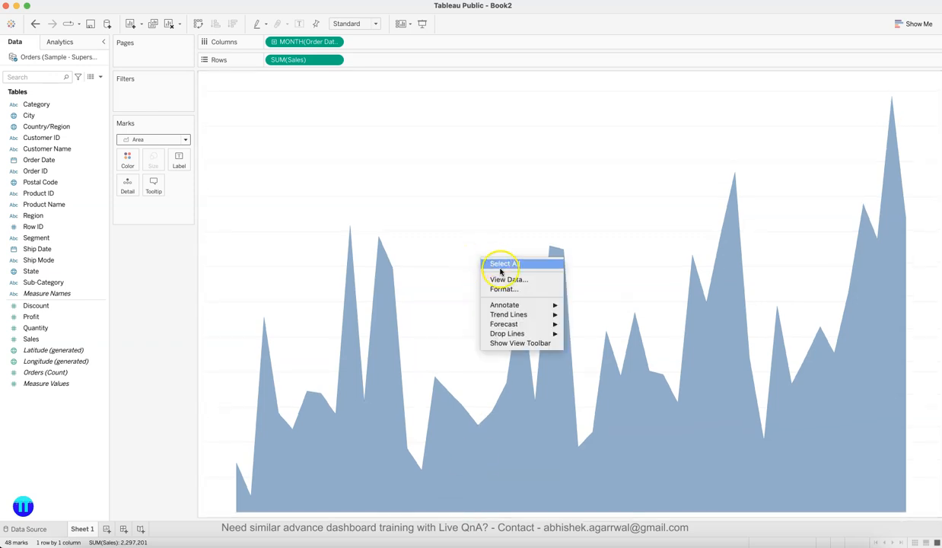
pyautogui.click(506, 291)
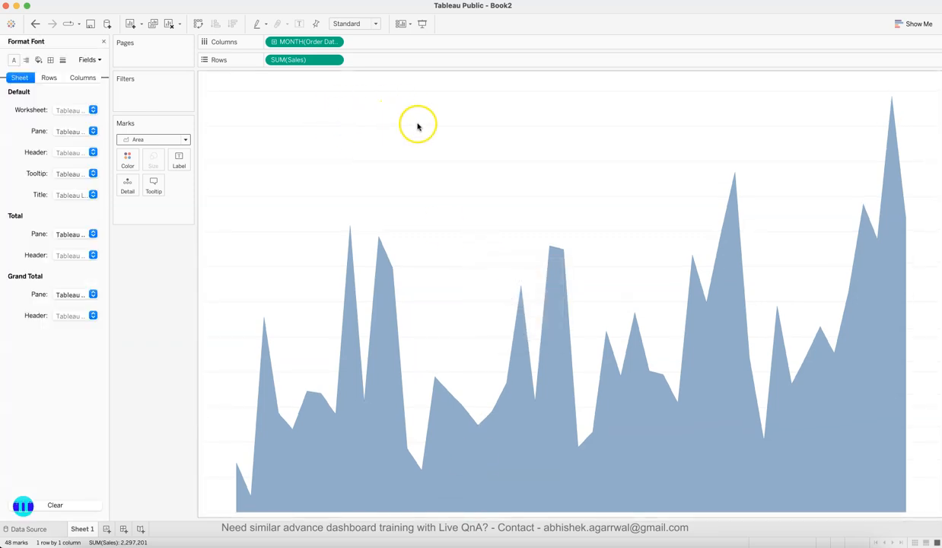
pyautogui.click(62, 61)
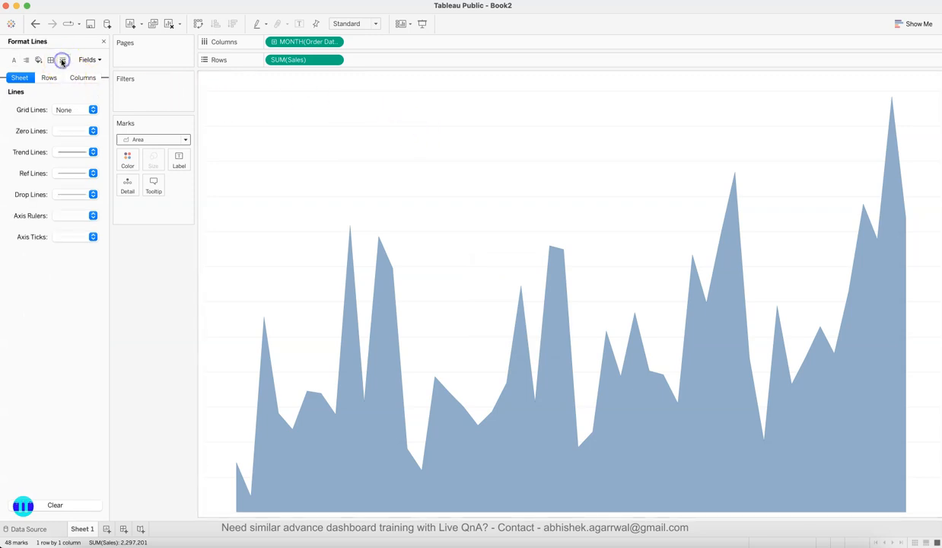
pyautogui.click(48, 77)
pyautogui.click(69, 110)
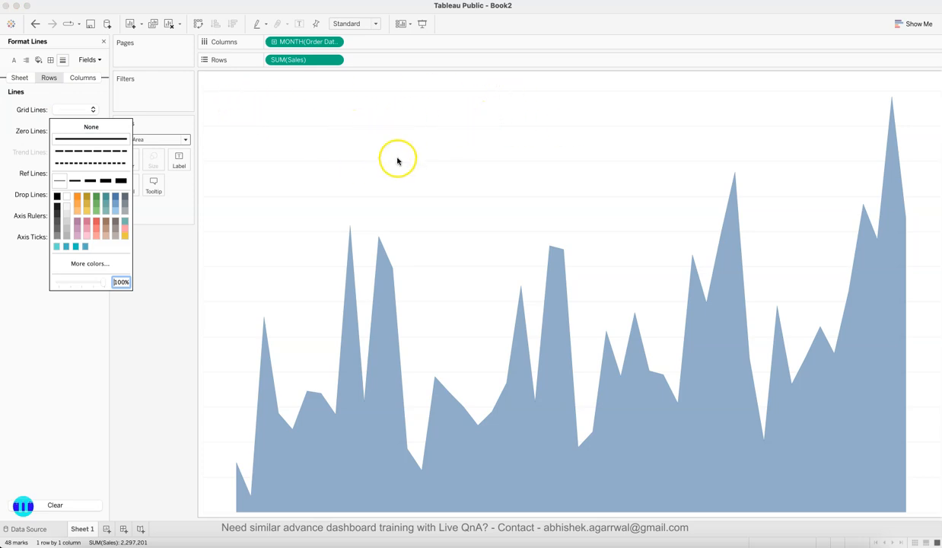
pyautogui.click(90, 127)
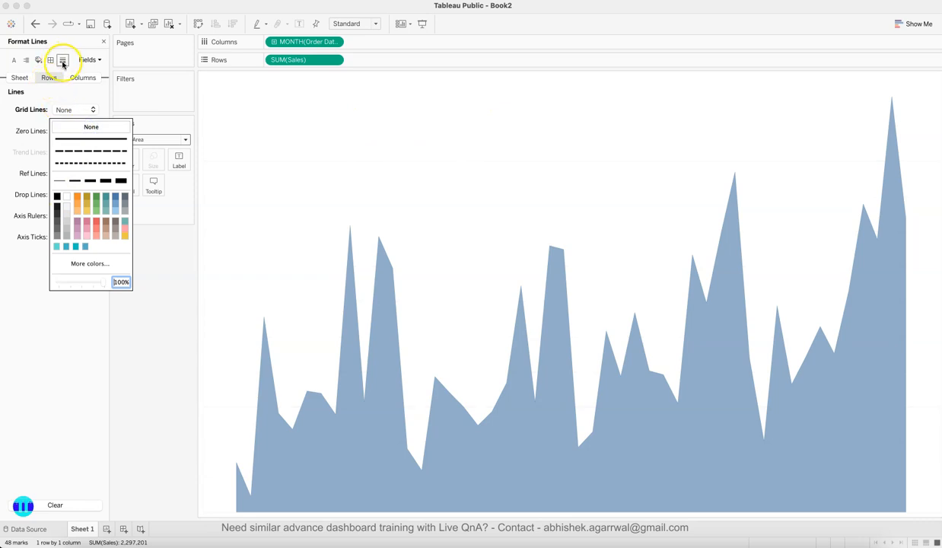
pyautogui.click(95, 99)
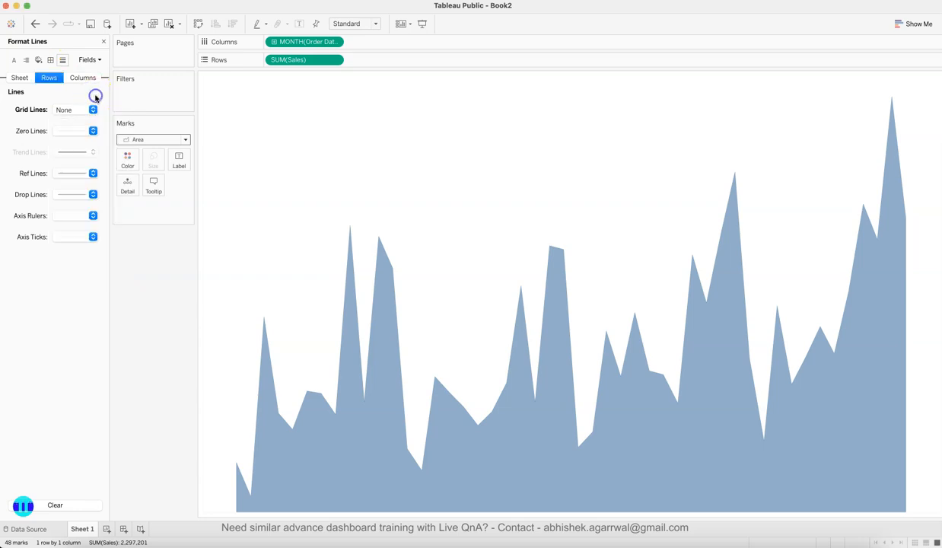
pyautogui.click(104, 43)
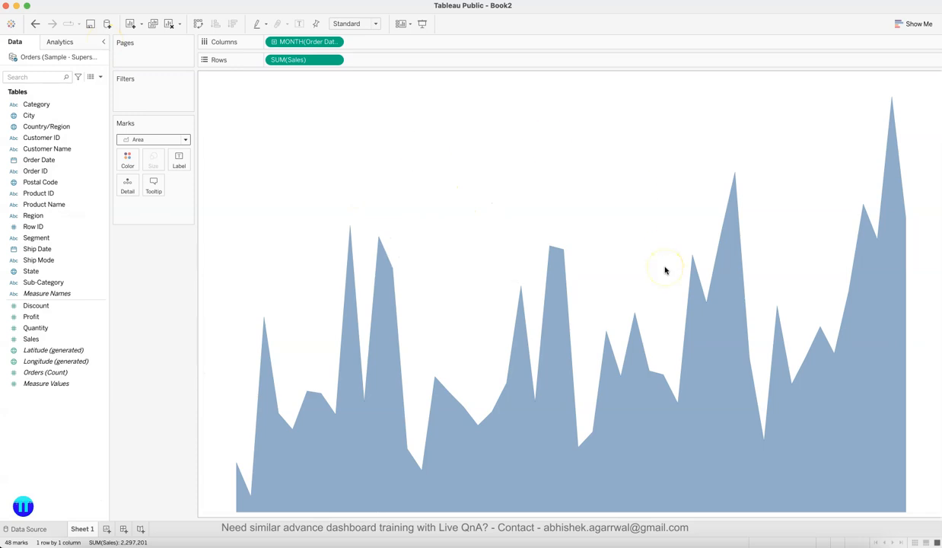
# Set the area's color to systemMintColor from the Apple color palette
pyautogui.click(127, 159)
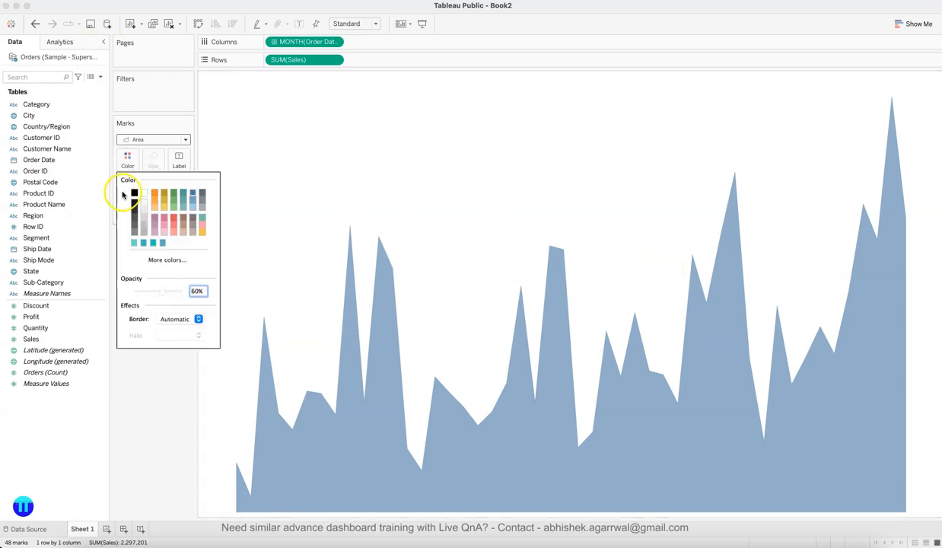
pyautogui.click(168, 259)
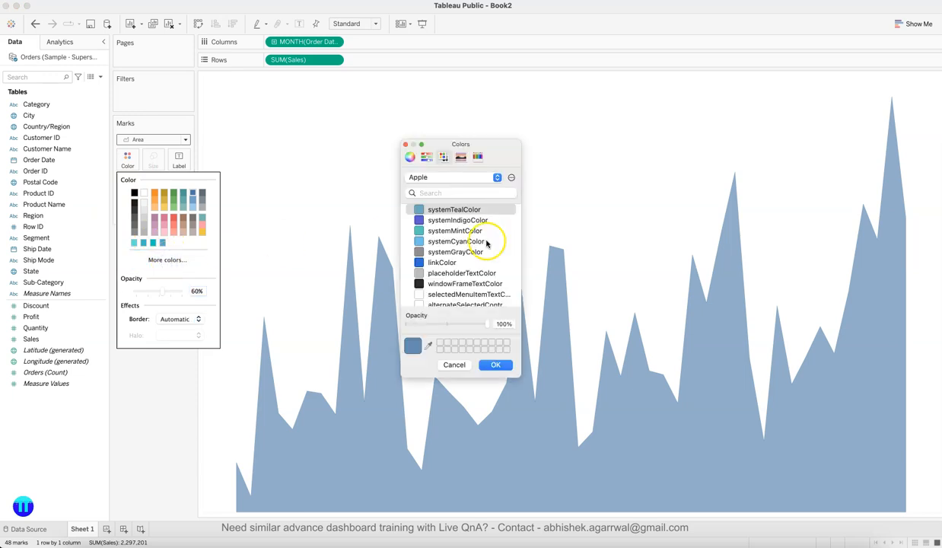
pyautogui.scroll(2, 466, 242)
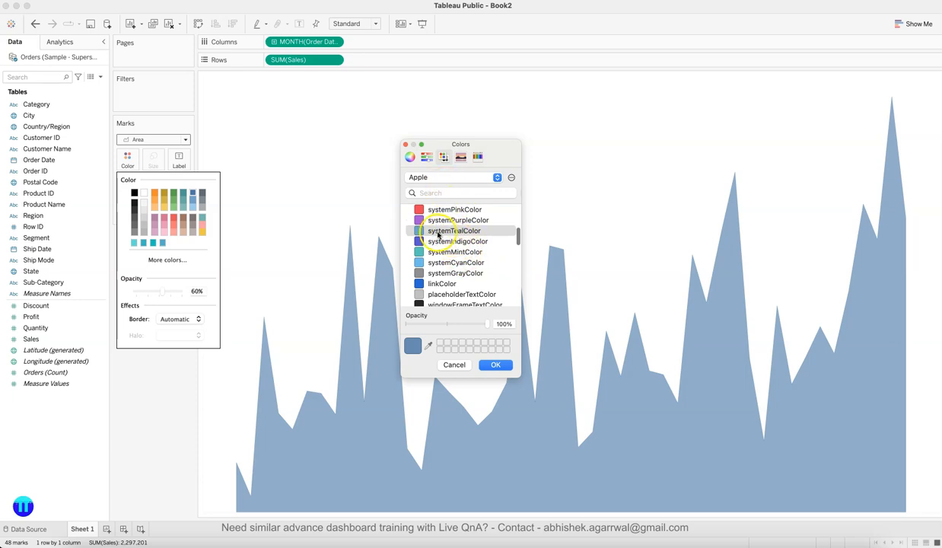
pyautogui.click(448, 231)
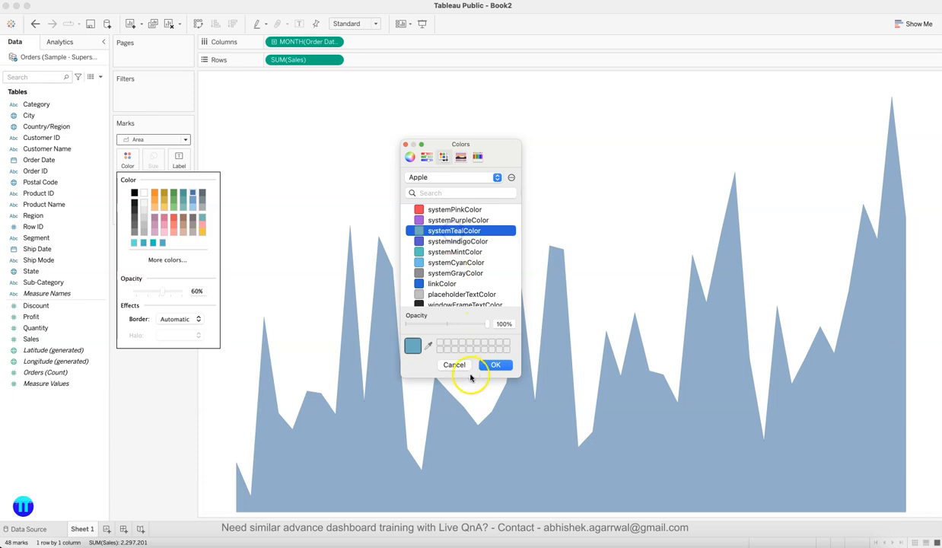
pyautogui.click(449, 252)
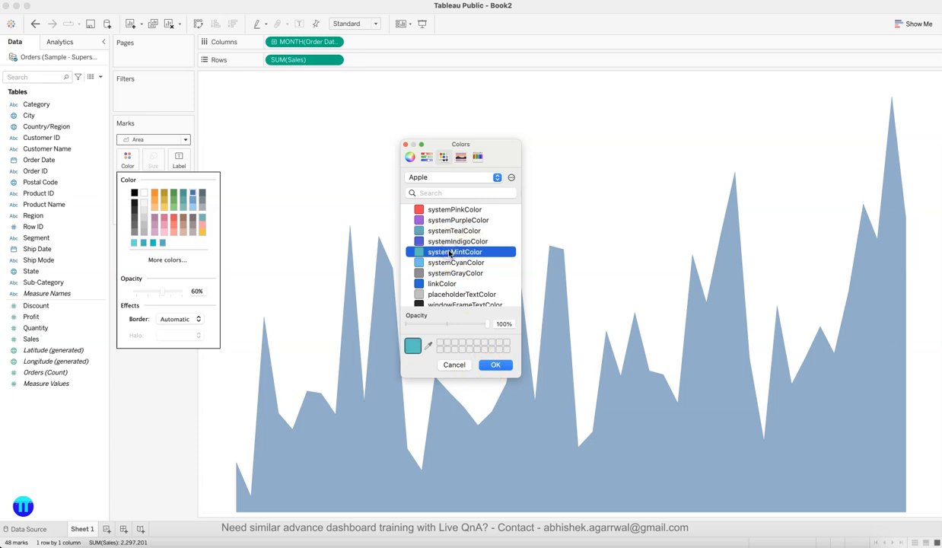
pyautogui.click(493, 366)
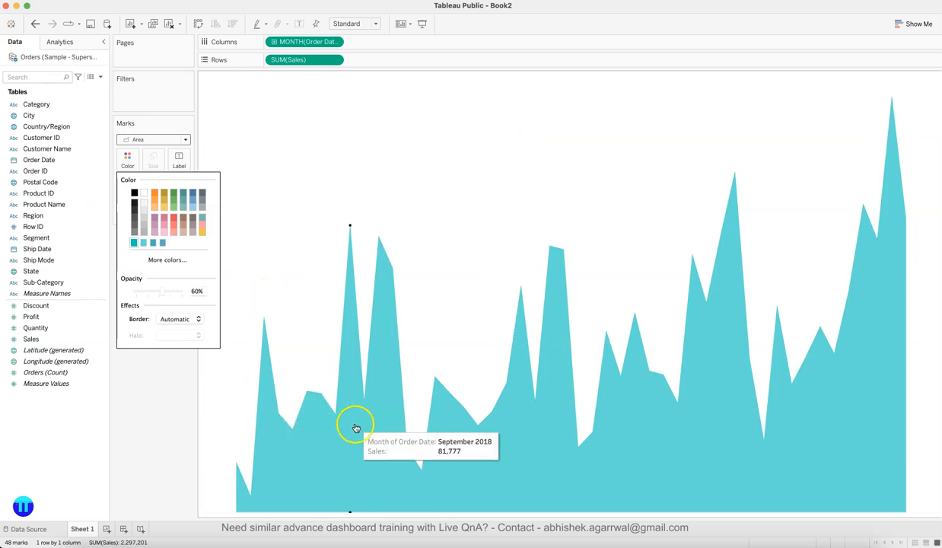
# Try the recently used custom colors on the area and apply the light aqua one
pyautogui.click(144, 243)
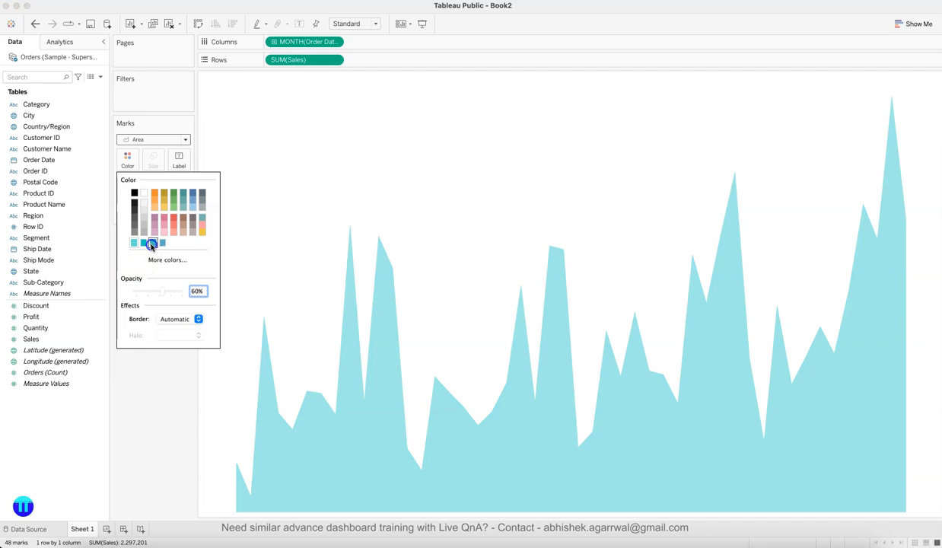
pyautogui.click(151, 243)
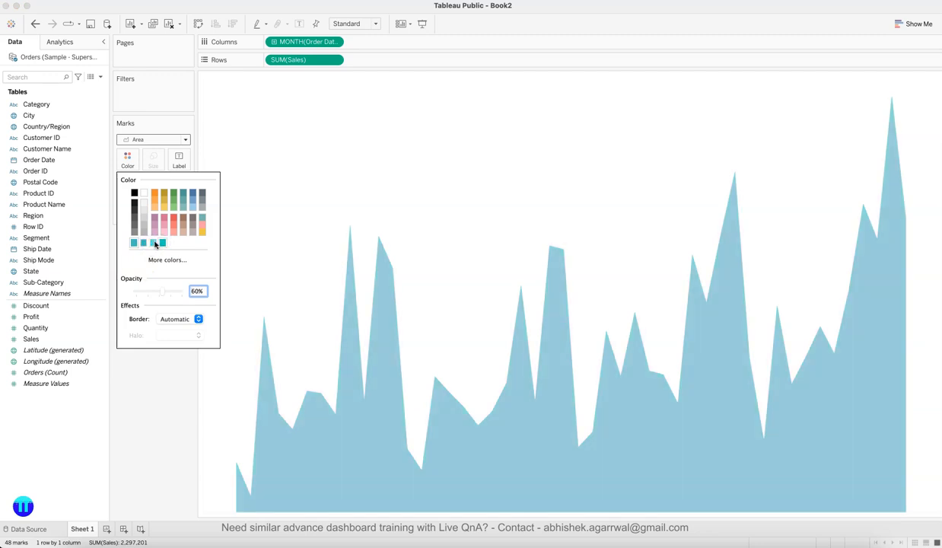
pyautogui.click(154, 244)
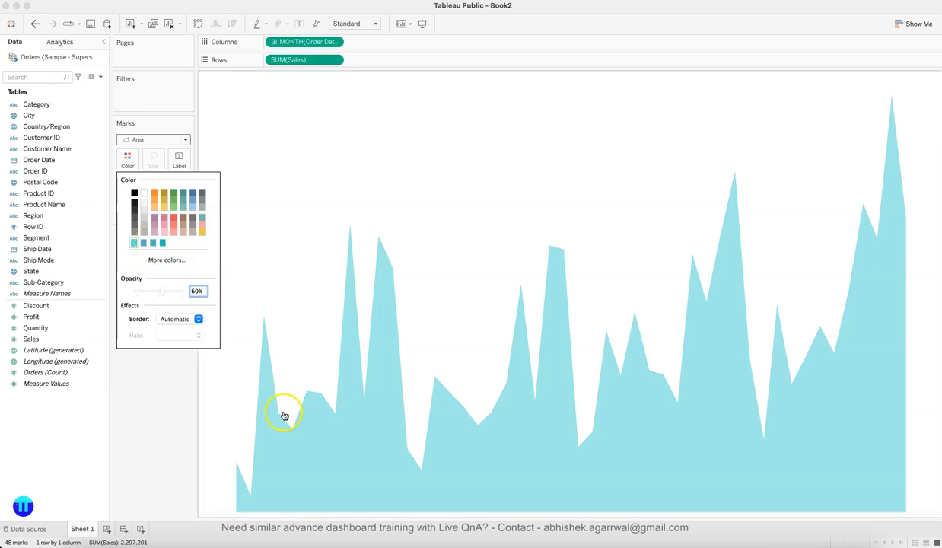
pyautogui.click(163, 259)
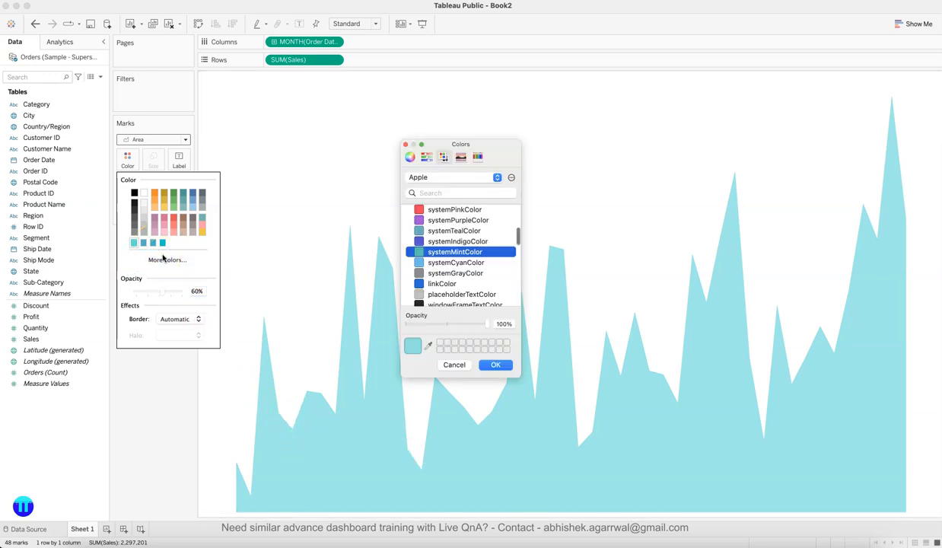
pyautogui.click(426, 158)
pyautogui.click(441, 157)
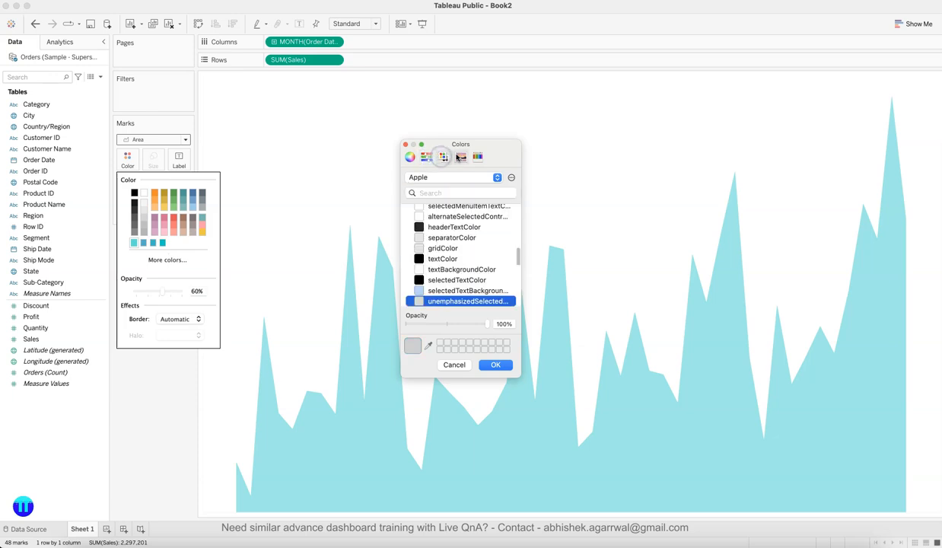
pyautogui.click(461, 157)
pyautogui.click(477, 157)
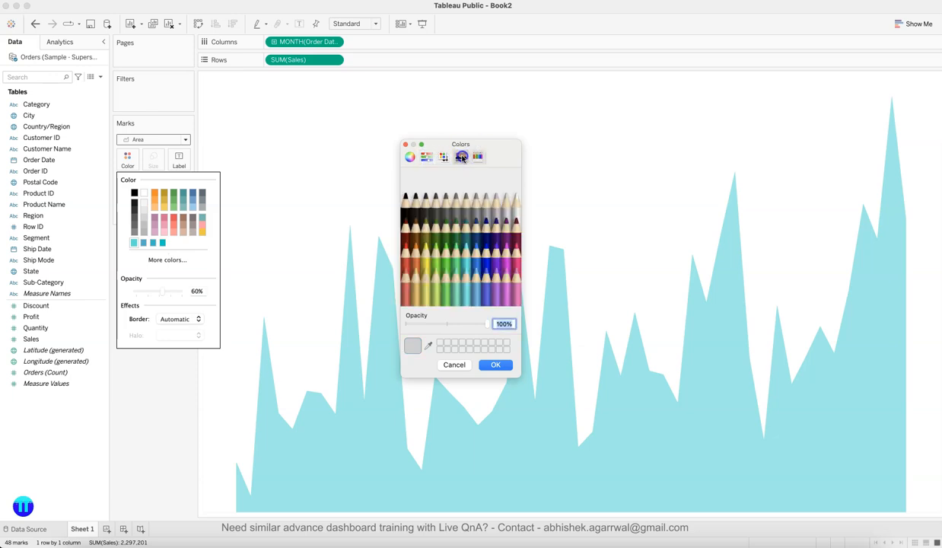
pyautogui.click(460, 157)
pyautogui.click(411, 157)
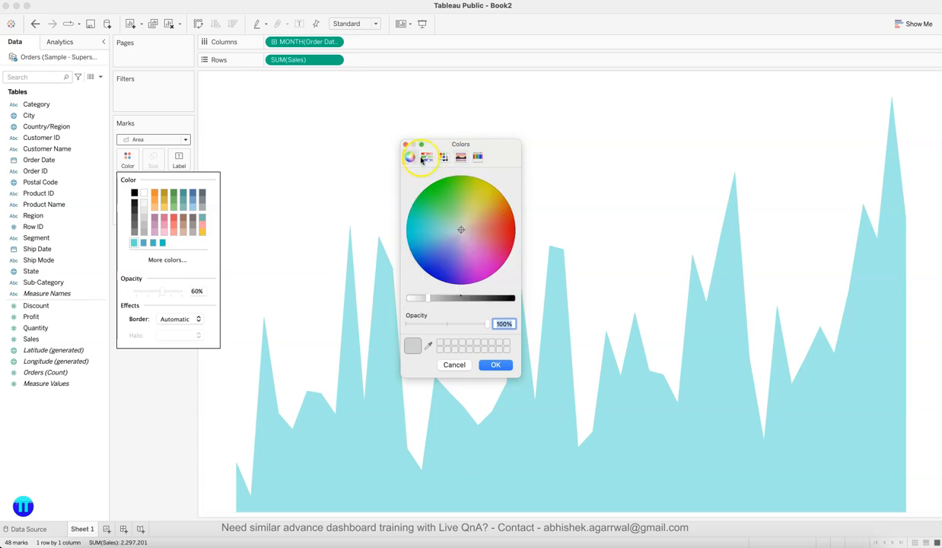
pyautogui.click(424, 158)
pyautogui.click(444, 158)
pyautogui.click(455, 159)
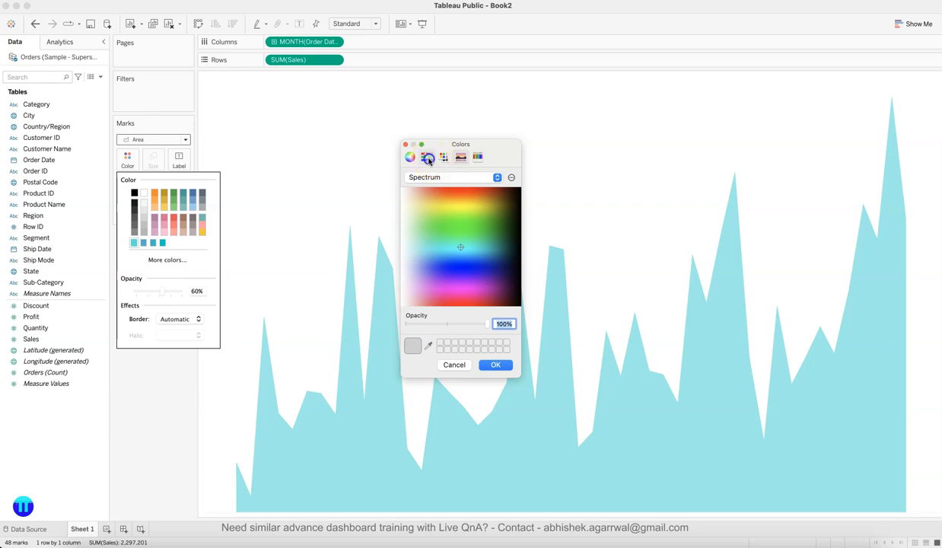
pyautogui.click(427, 158)
pyautogui.click(410, 157)
pyautogui.click(454, 365)
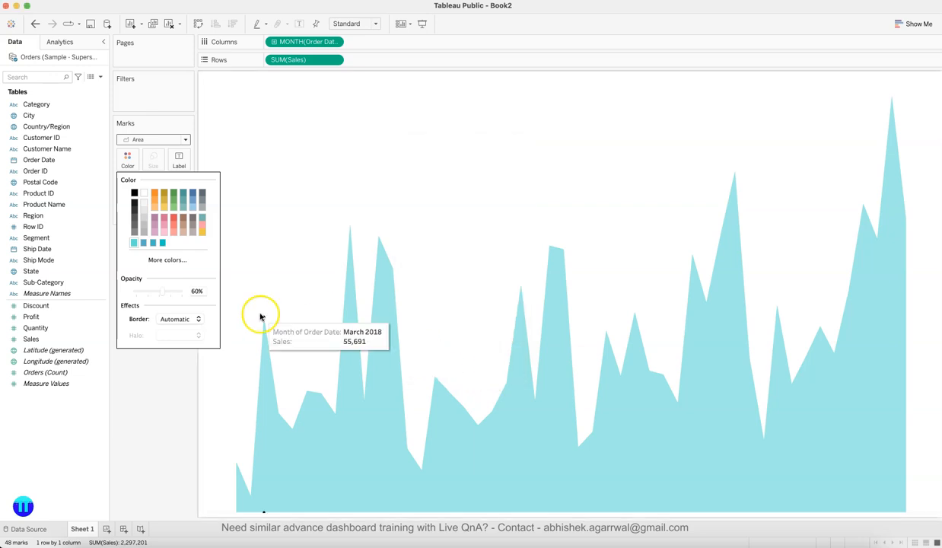
# Sample the teal of the reference dashboard's header area in the browser with the eyedropper and apply it to the area chart
pyautogui.click(175, 260)
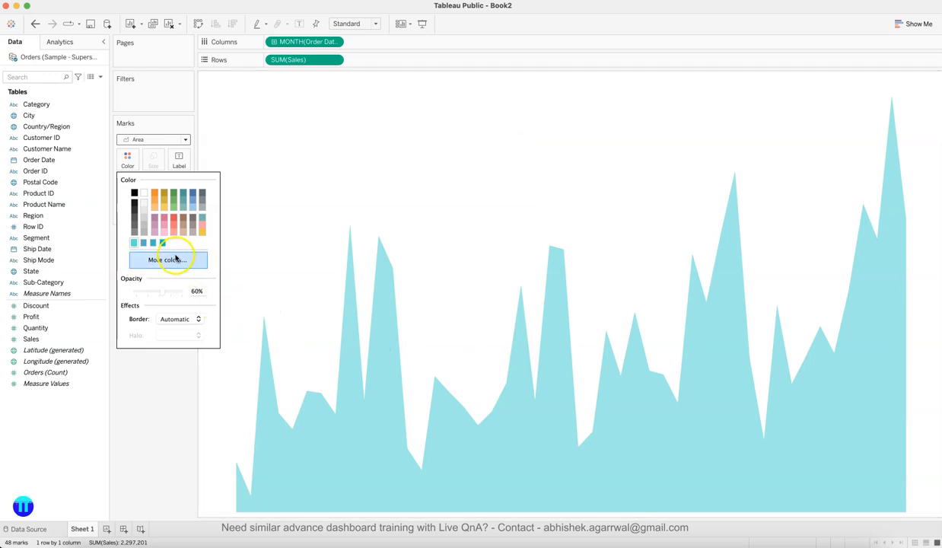
pyautogui.click(179, 259)
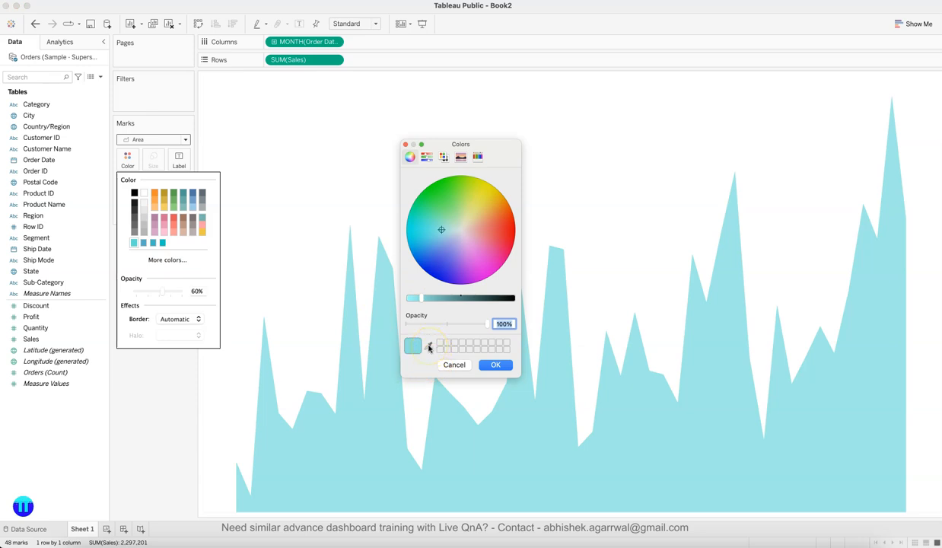
pyautogui.click(428, 346)
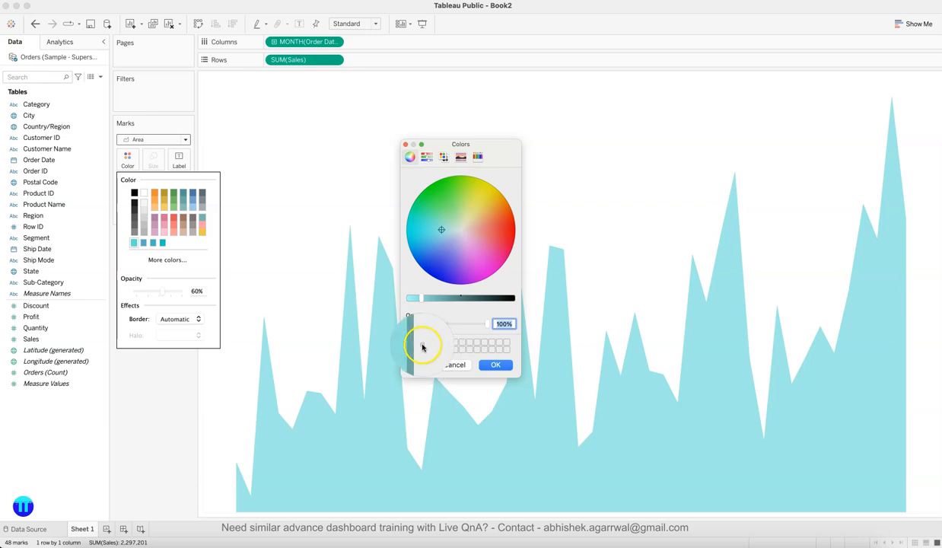
pyautogui.click(522, 468)
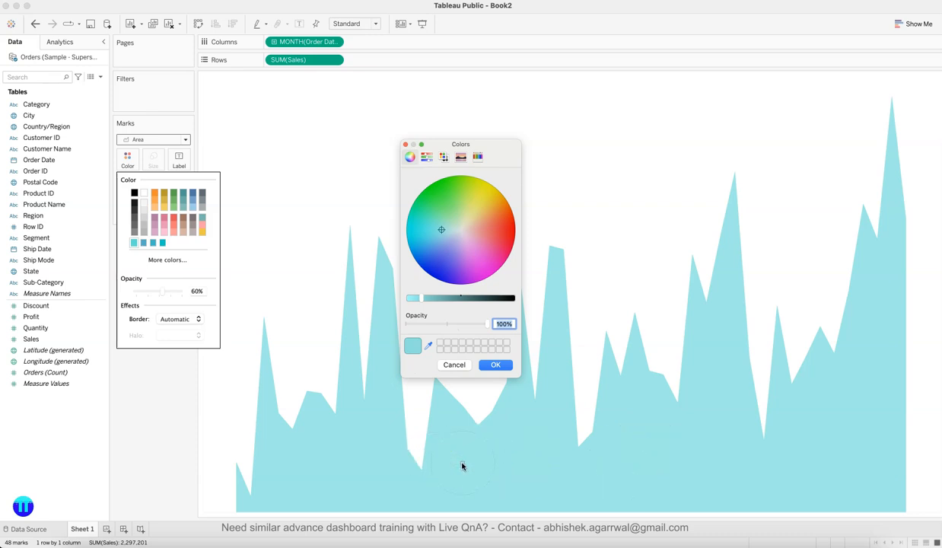
pyautogui.press('super+Tab')
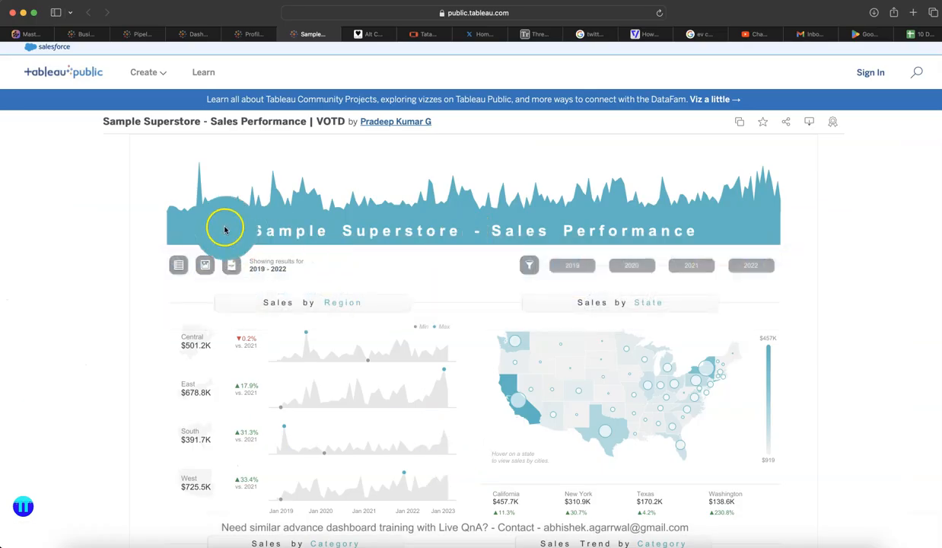
pyautogui.click(223, 227)
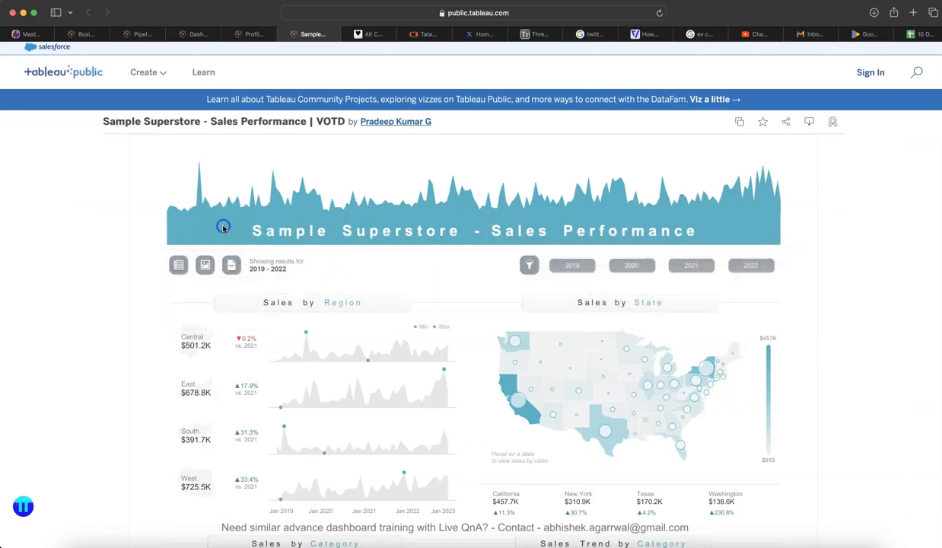
pyautogui.press('super+Tab')
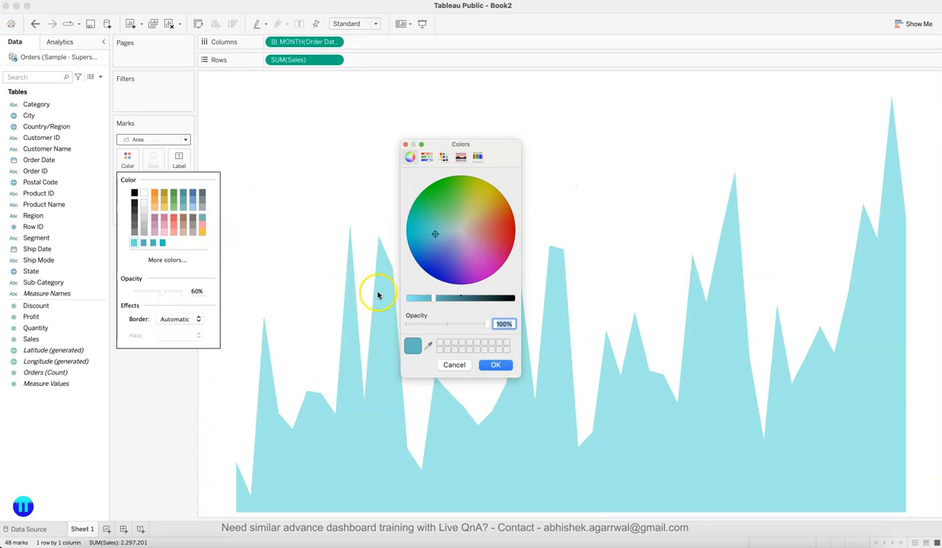
pyautogui.click(498, 366)
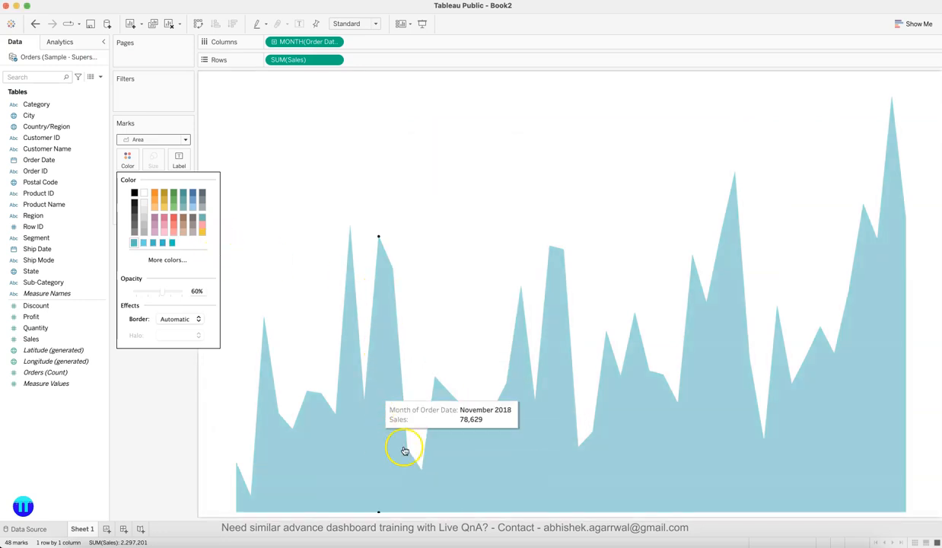
# Inspect the area color's RGB and hex values in the RGB Sliders, keeping the color as it is
pyautogui.click(164, 265)
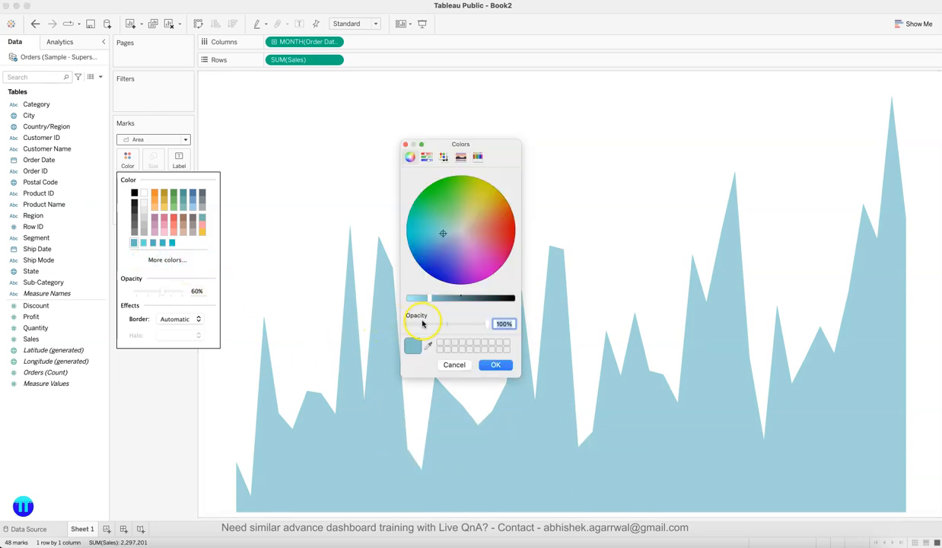
pyautogui.click(426, 158)
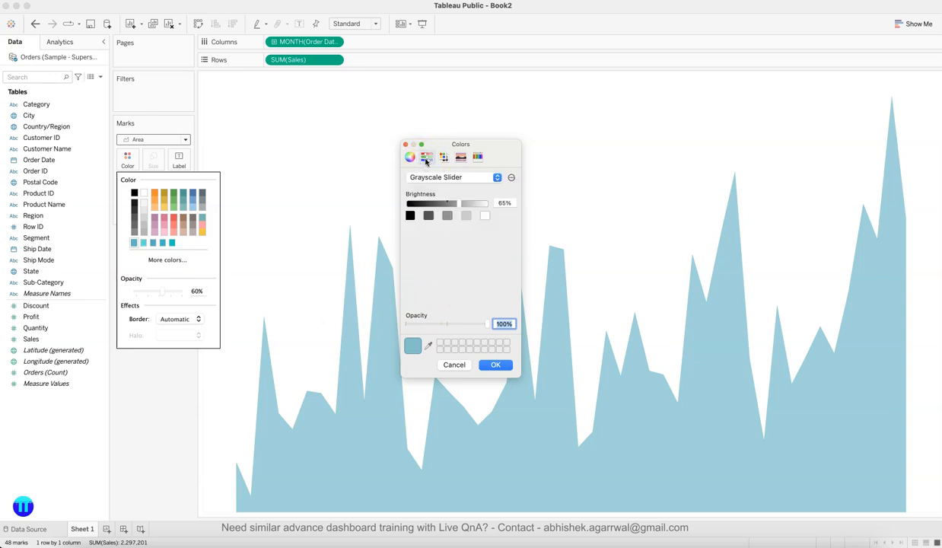
pyautogui.click(487, 178)
pyautogui.click(484, 189)
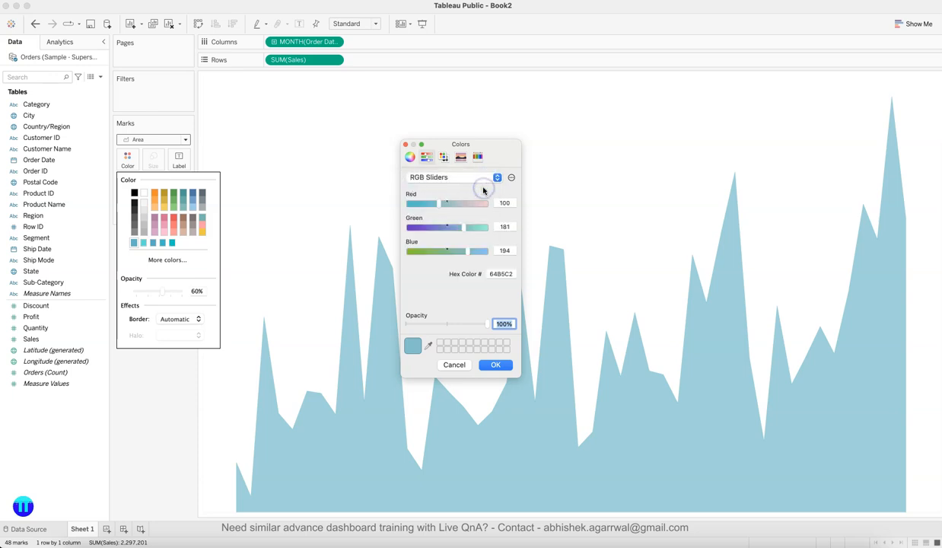
pyautogui.click(511, 274)
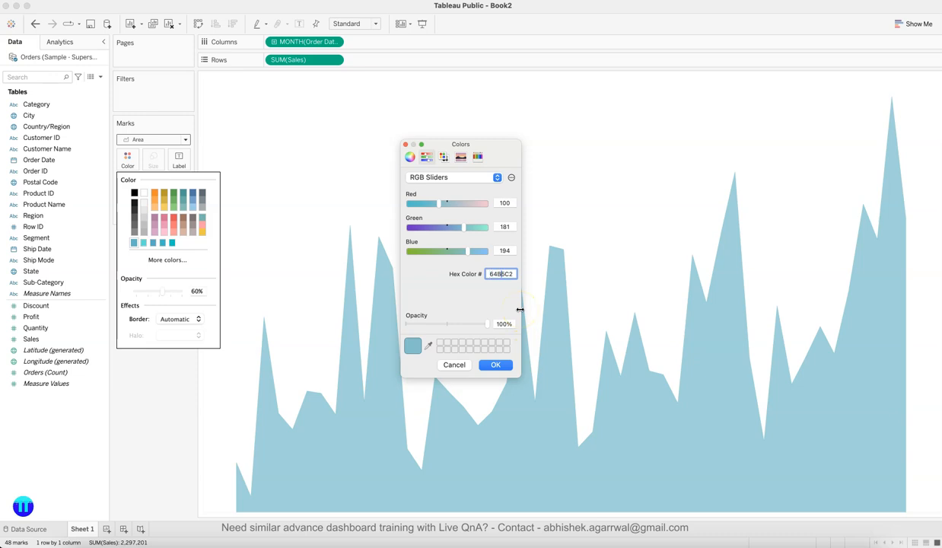
pyautogui.click(498, 365)
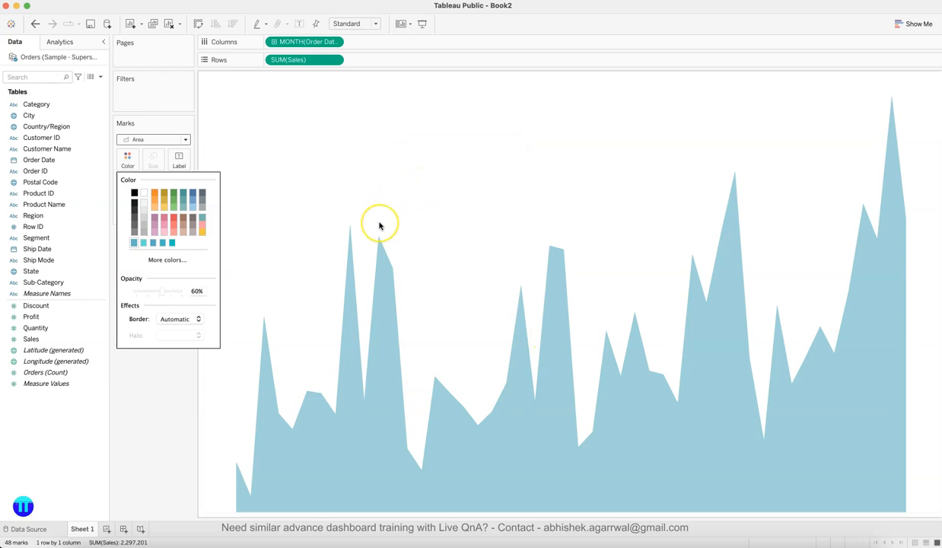
# Rename the area chart sheet as "area title" and duplicate it
pyautogui.click(146, 454)
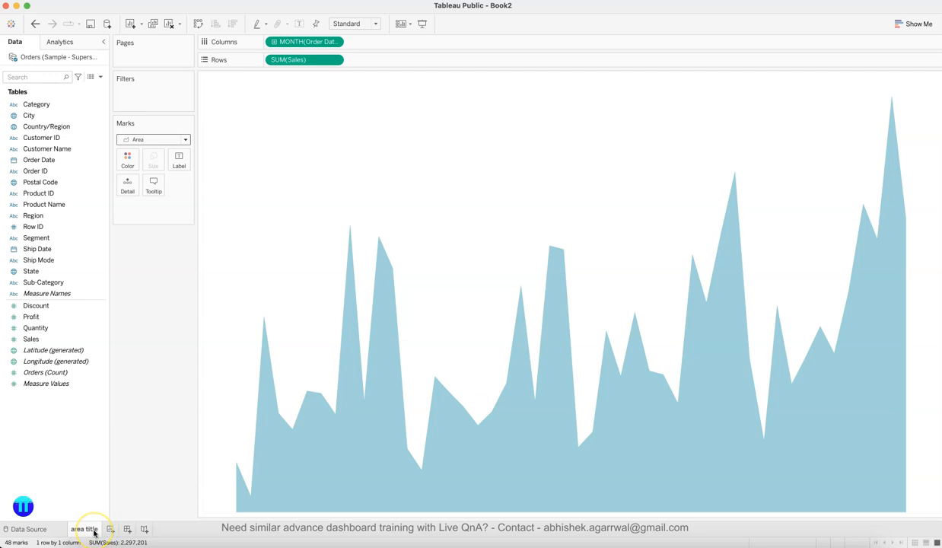
pyautogui.rightClick(94, 534)
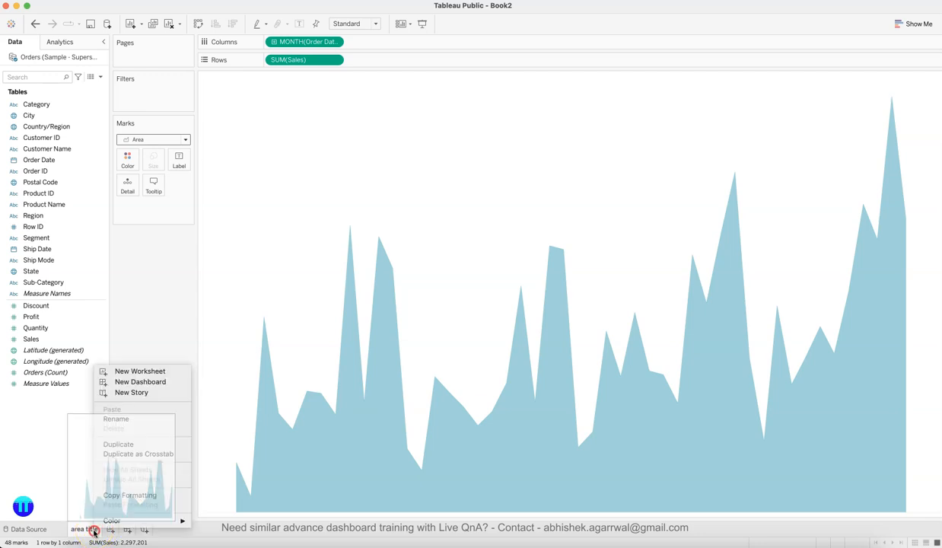
pyautogui.click(125, 445)
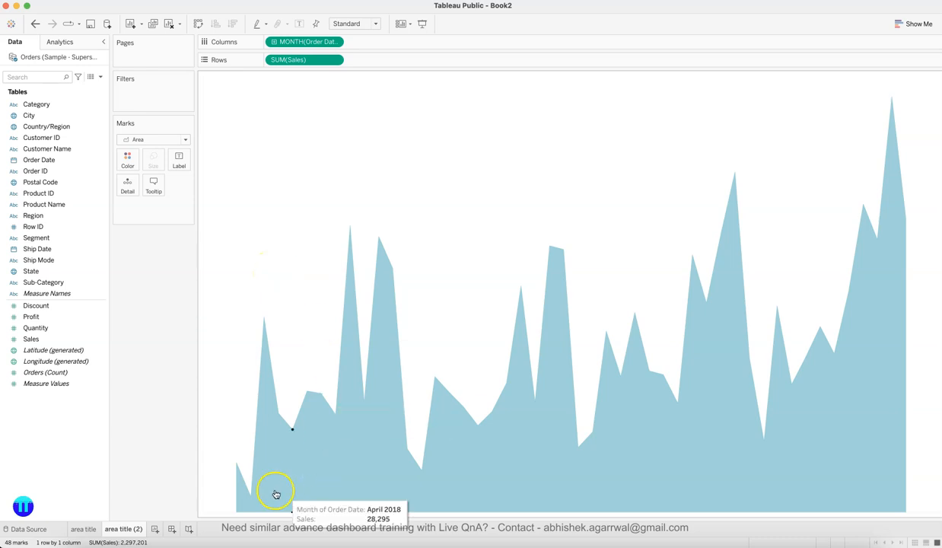
# Check the year buttons of the reference dashboard in the browser and rename the duplicated Tableau sheet as "year filter"
pyautogui.click(257, 544)
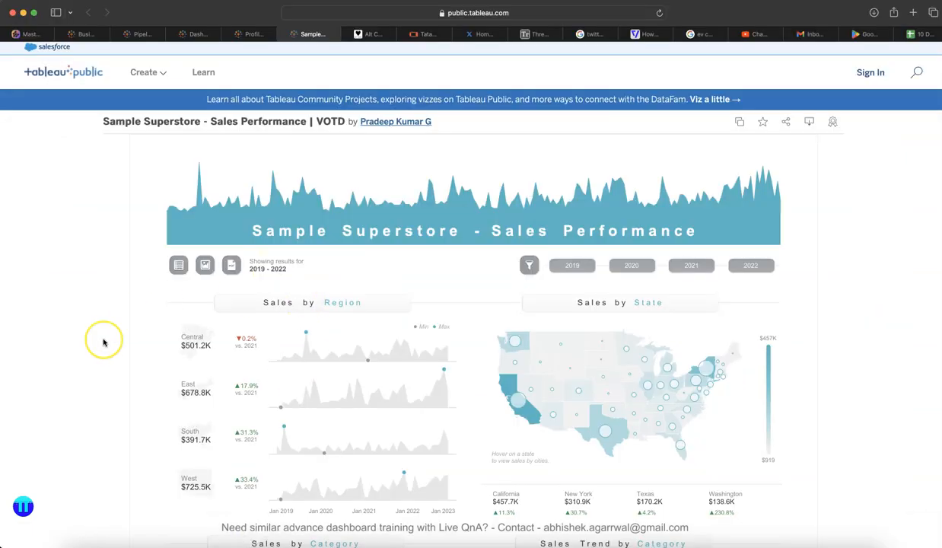
pyautogui.scroll(-2, 101, 340)
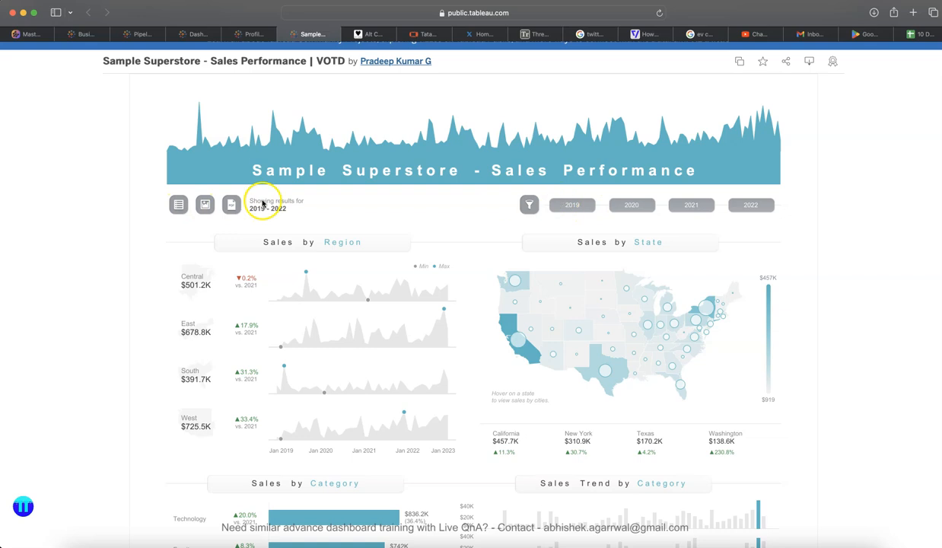
pyautogui.press('super+Tab')
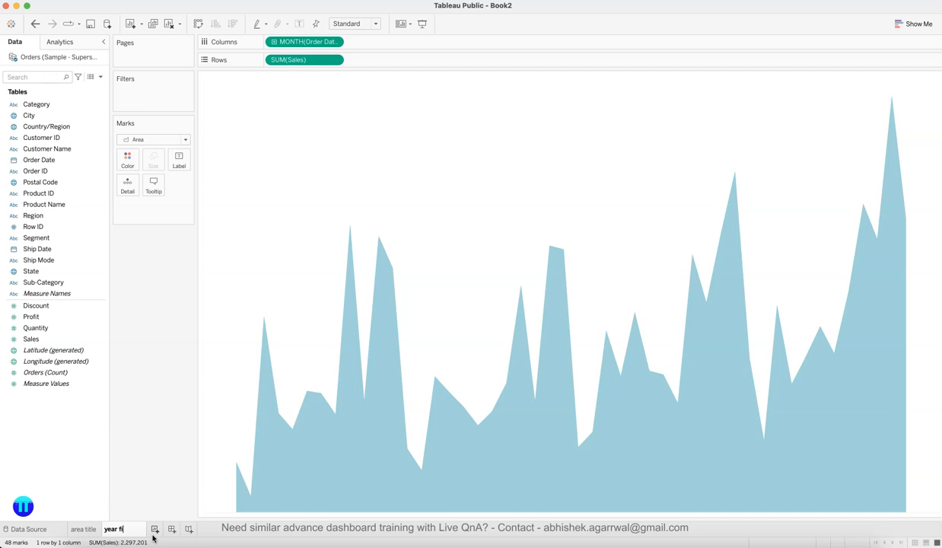
pyautogui.press('Return')
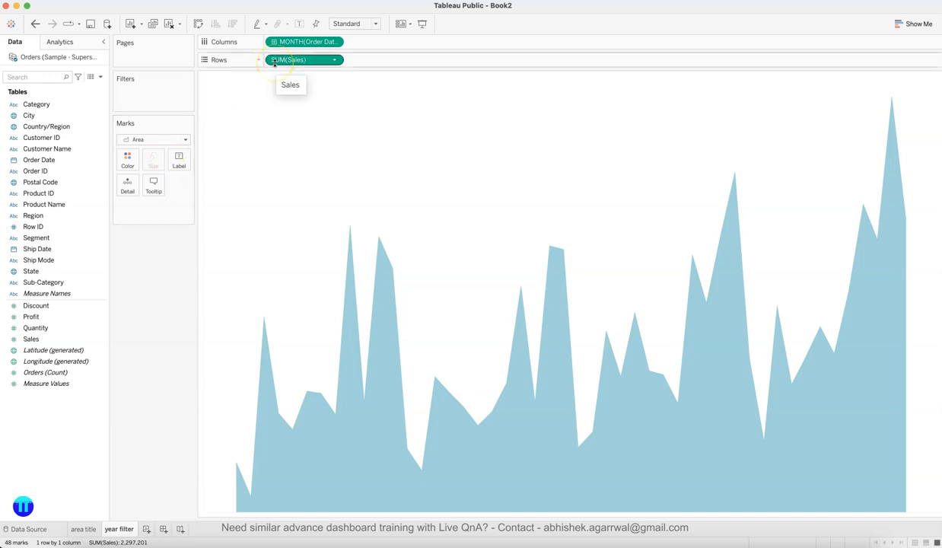
# Change Order Date on Columns to continuous Year and remove SUM(Sales) from Rows
pyautogui.click(334, 41)
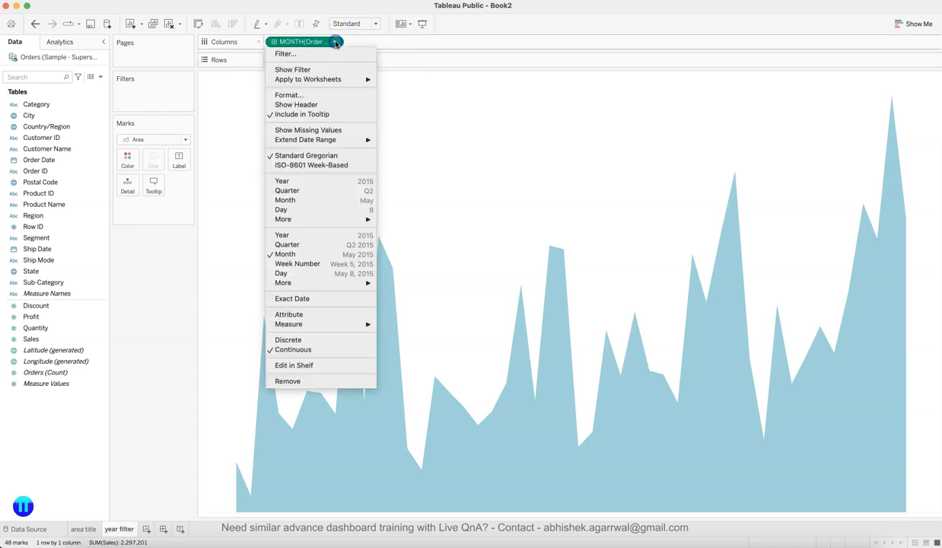
pyautogui.click(295, 235)
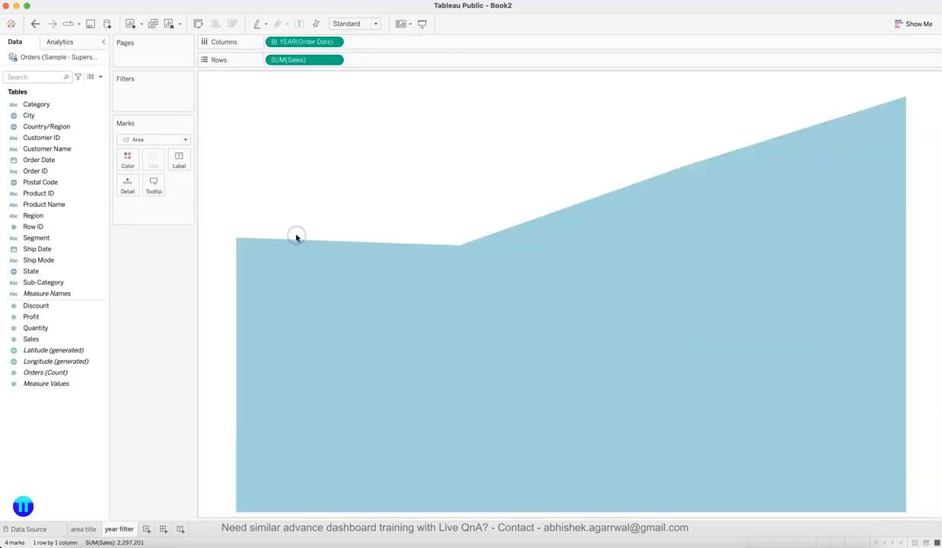
pyautogui.moveTo(295, 59); pyautogui.dragTo(150, 268)
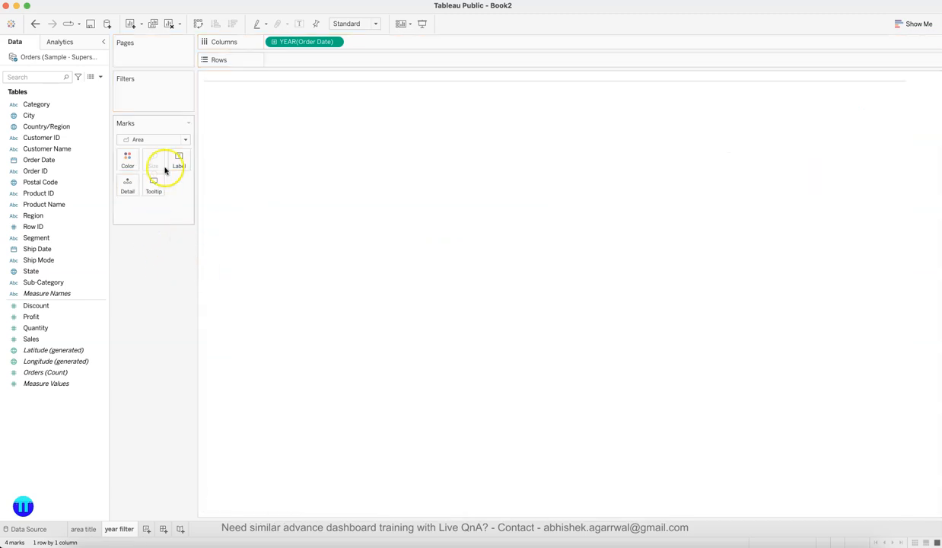
# Set the mark type to Shape and move YEAR(Order Date) from Columns to Label
pyautogui.click(184, 140)
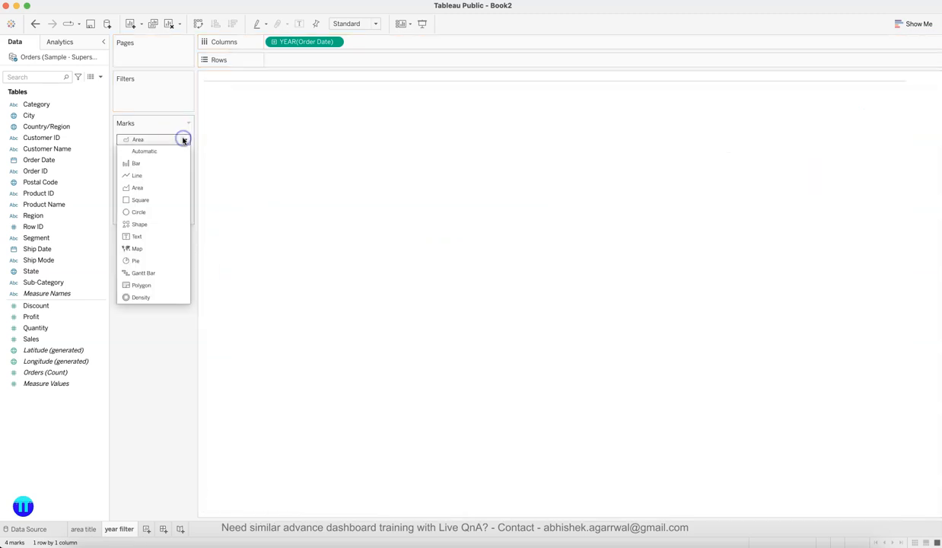
pyautogui.click(163, 224)
pyautogui.moveTo(280, 43); pyautogui.dragTo(181, 167)
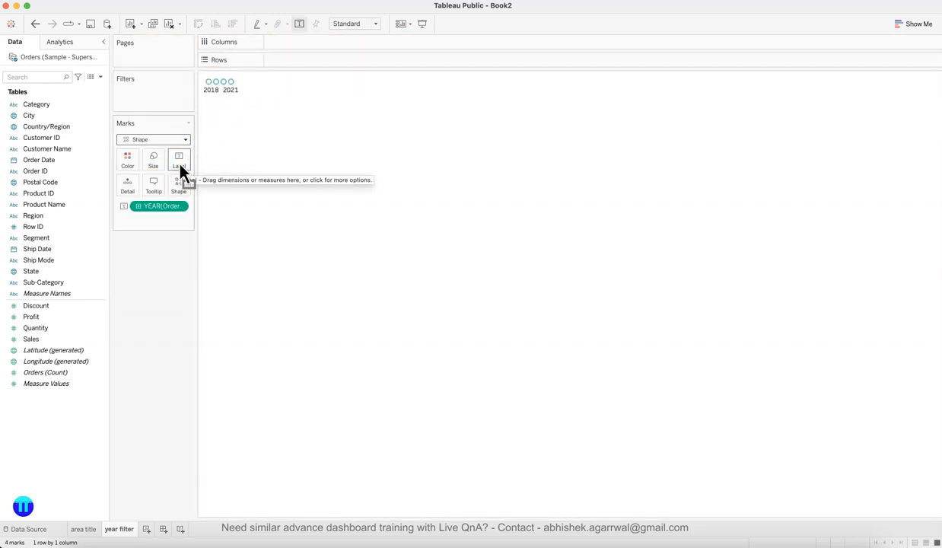
# Set the fit of the year filter sheet to Entire View
pyautogui.click(359, 25)
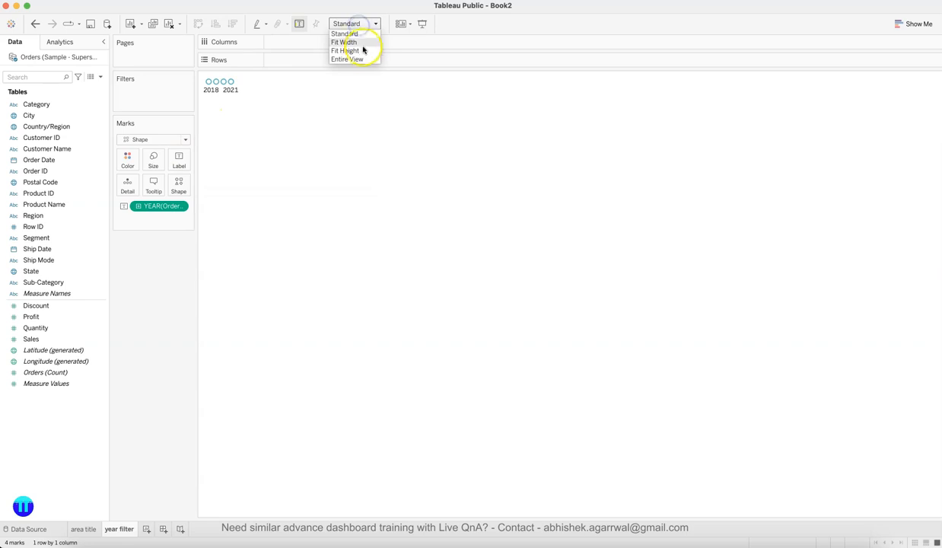
pyautogui.click(365, 58)
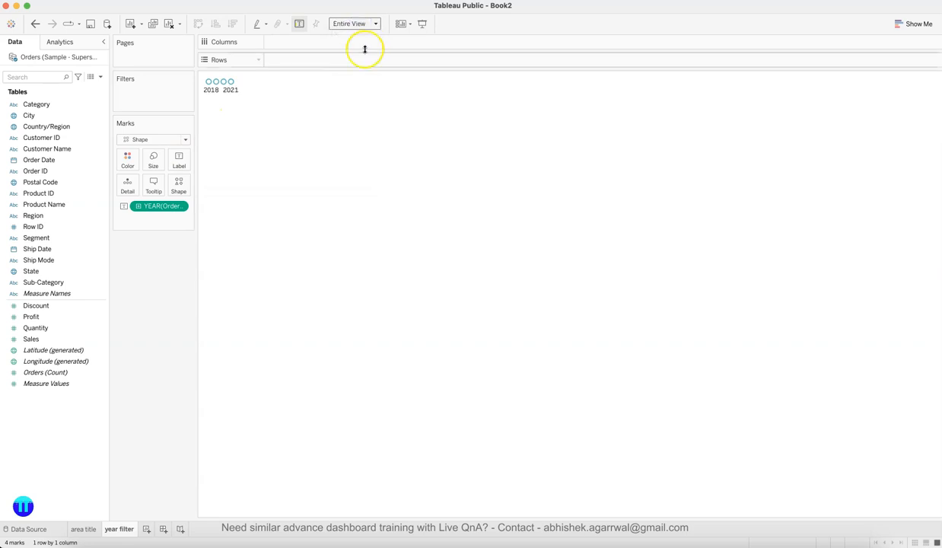
pyautogui.click(368, 24)
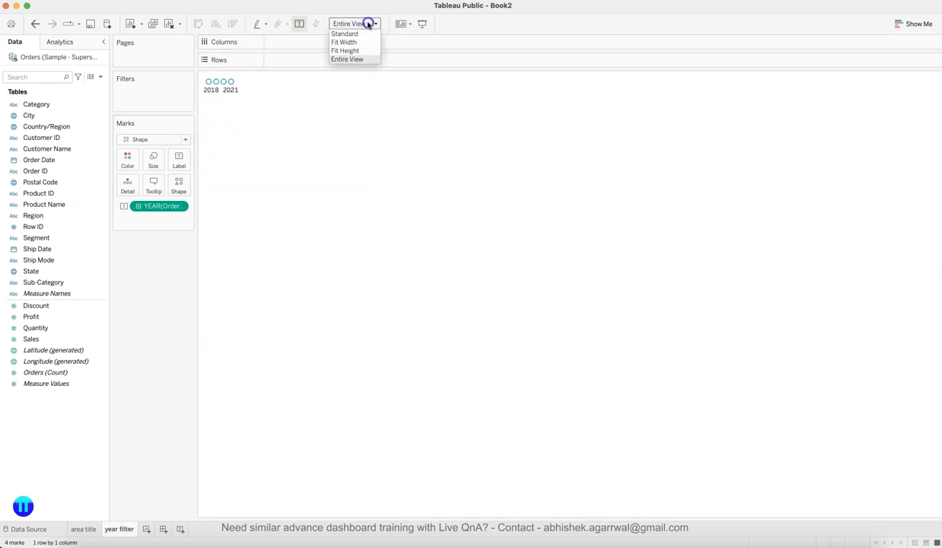
pyautogui.click(365, 23)
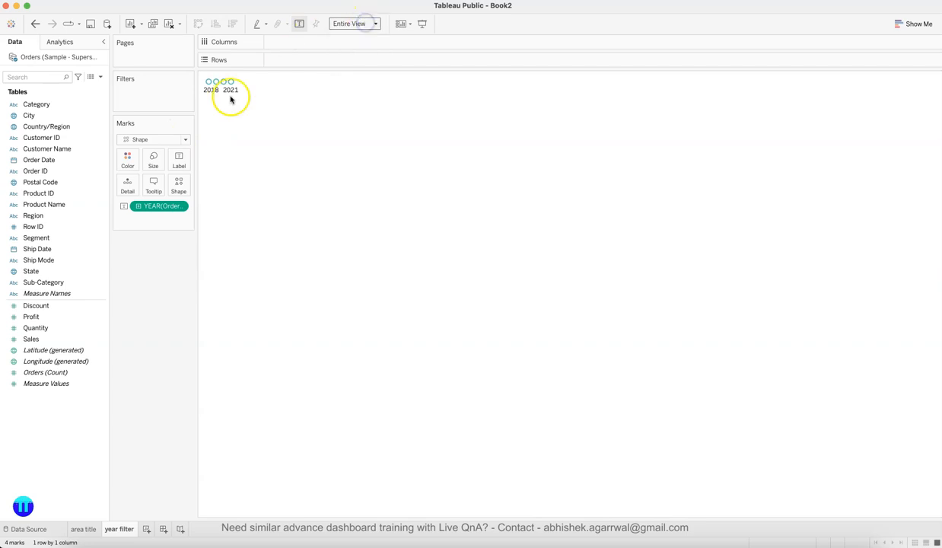
# Change the label's Order Date to discrete Year and add Order Date to Columns
pyautogui.click(180, 206)
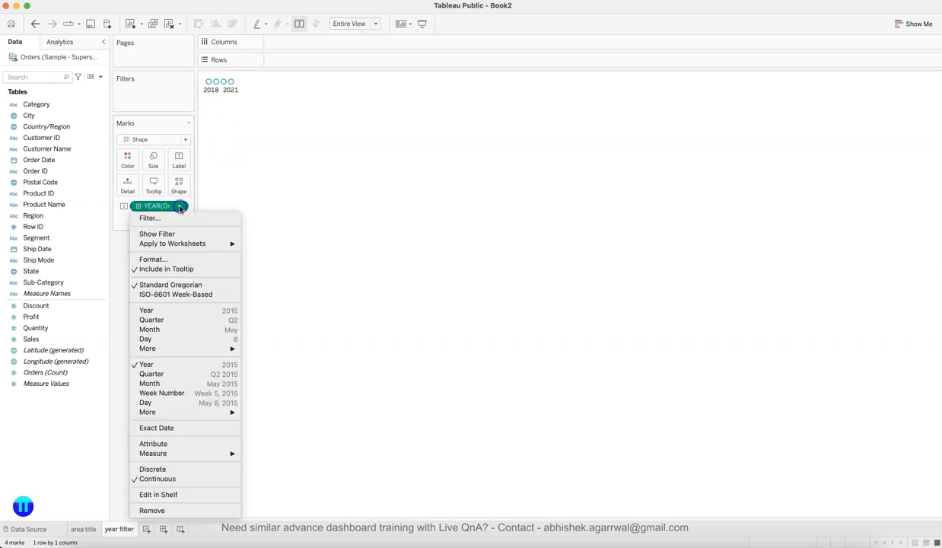
pyautogui.click(172, 311)
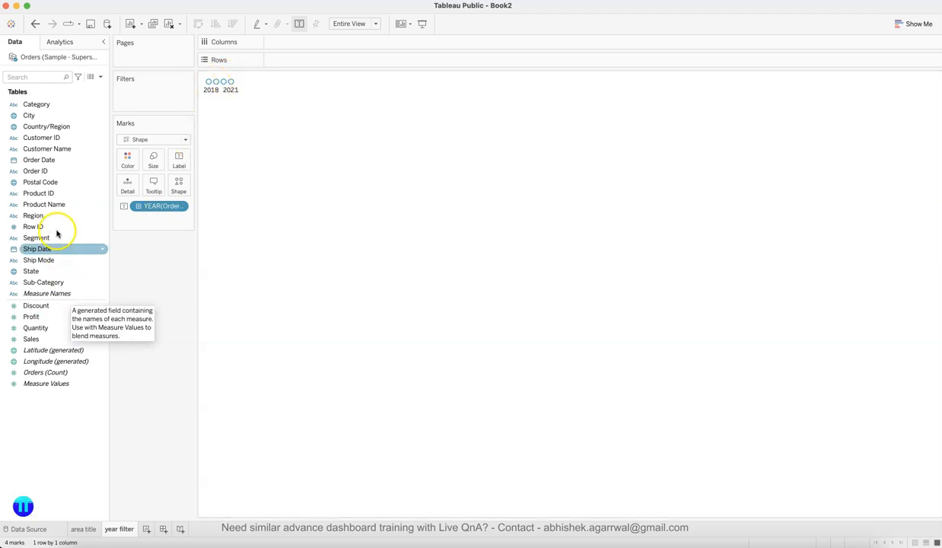
pyautogui.moveTo(47, 159); pyautogui.dragTo(311, 42)
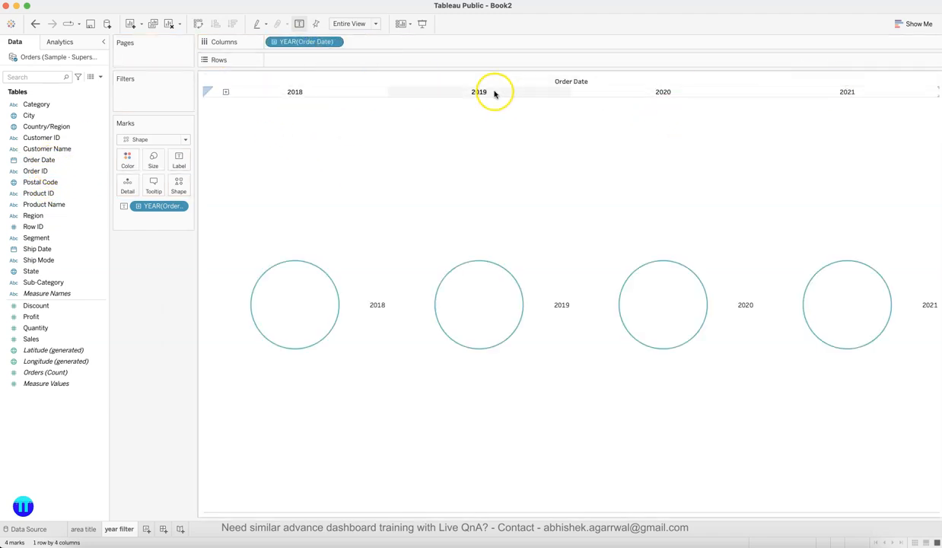
# Hide the header of YEAR(Order Date) on Columns and align the mark labels horizontally to the center
pyautogui.click(333, 43)
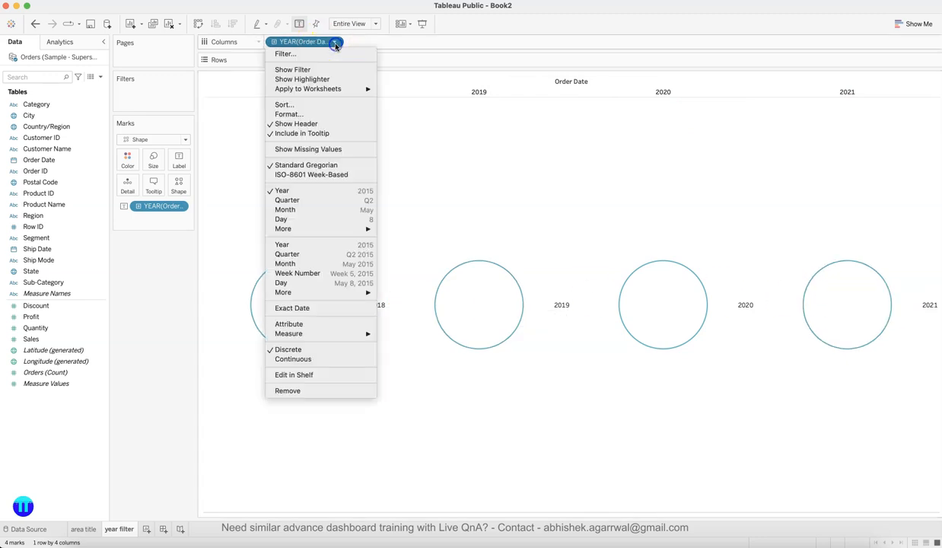
pyautogui.click(297, 124)
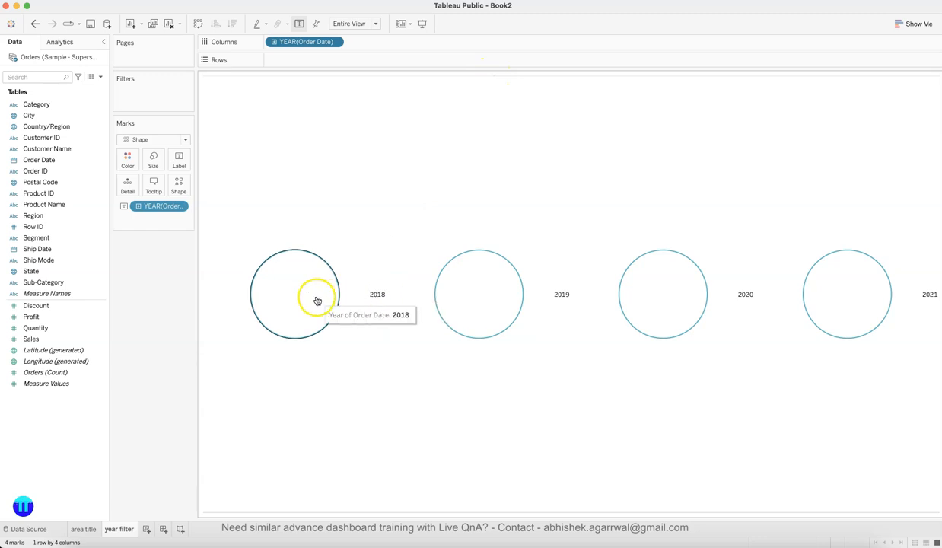
pyautogui.click(182, 163)
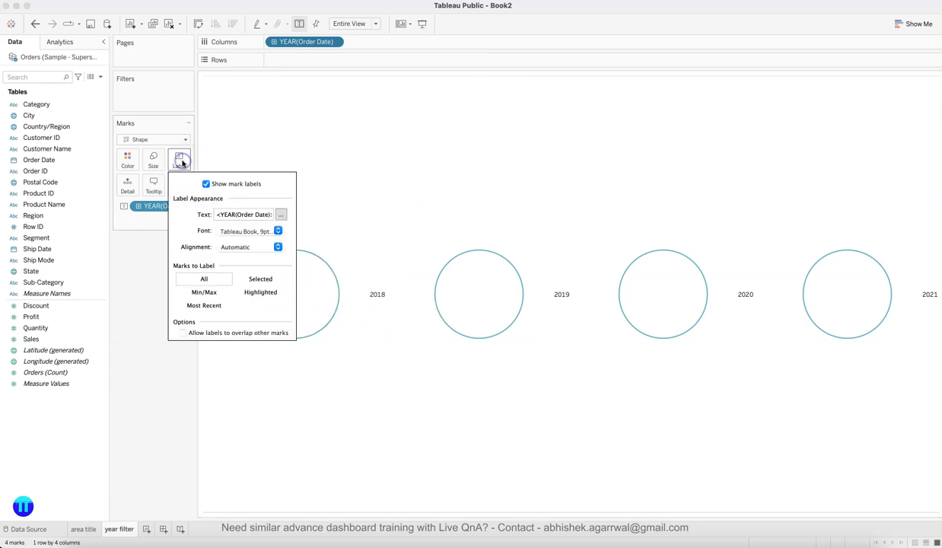
pyautogui.click(245, 248)
pyautogui.click(243, 297)
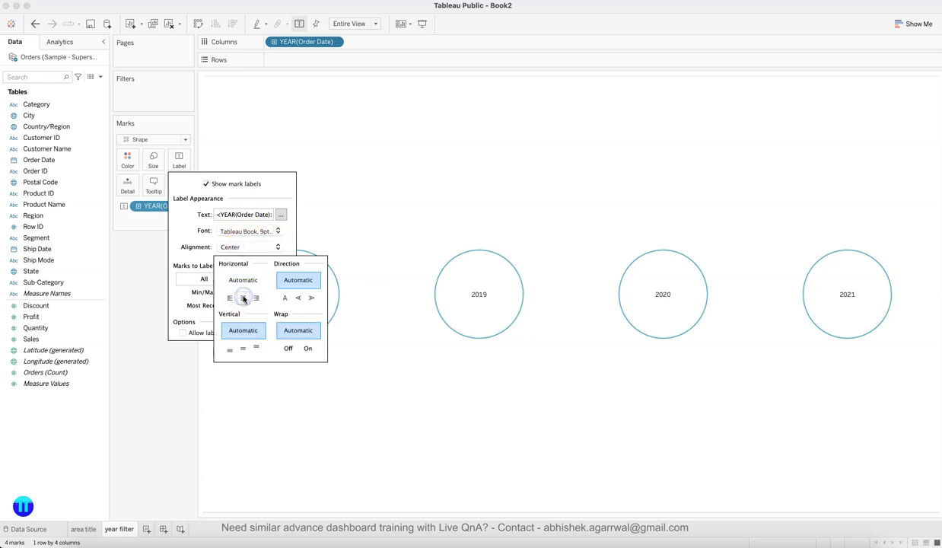
pyautogui.click(137, 393)
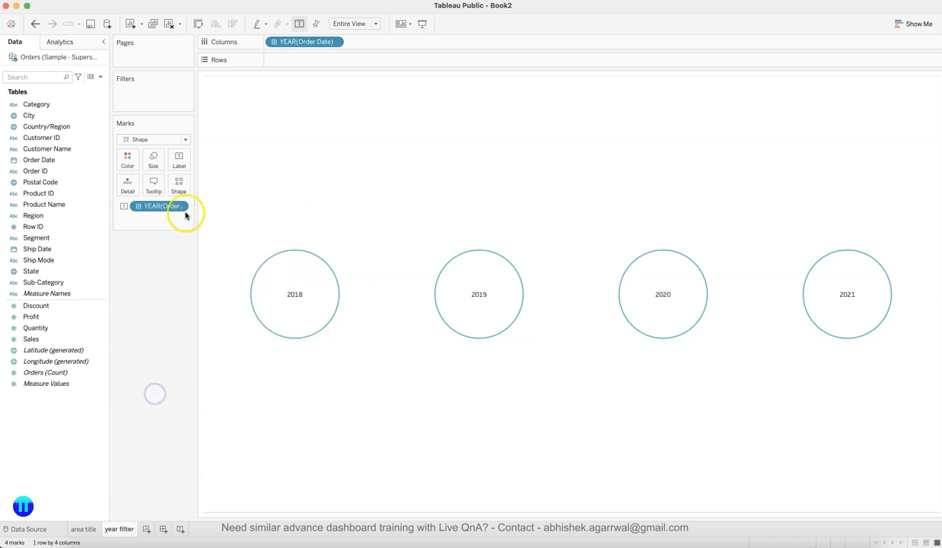
# Open the full shape editor for the year marks and load the Filled shape palette
pyautogui.click(181, 188)
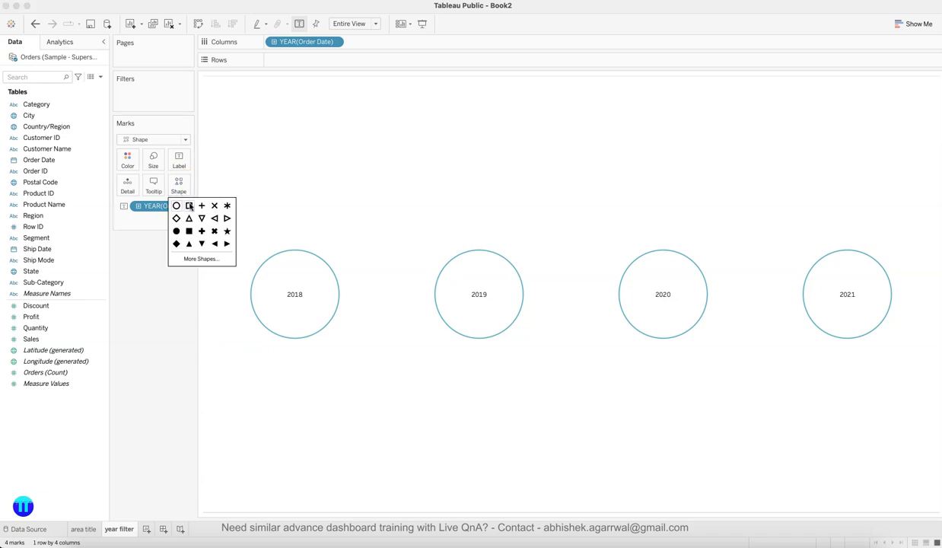
pyautogui.click(210, 260)
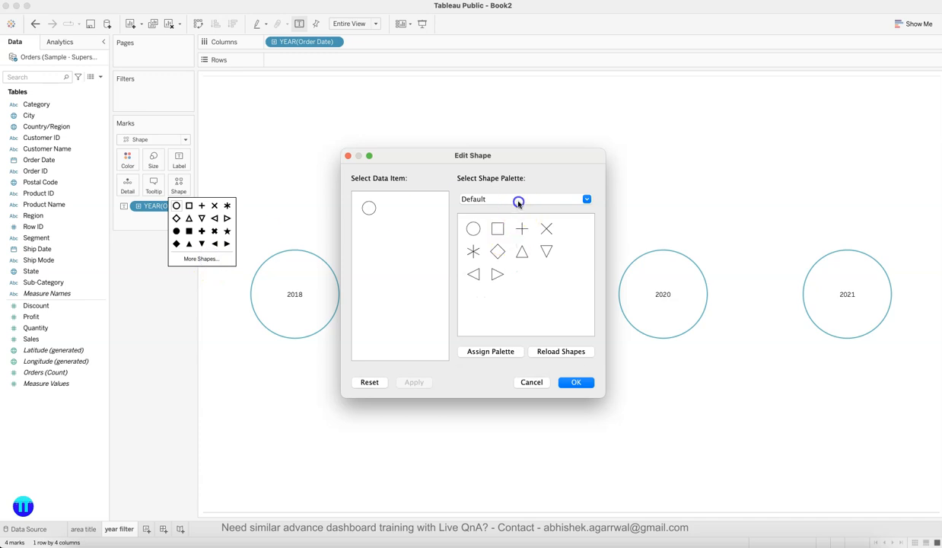
pyautogui.click(518, 202)
pyautogui.click(518, 207)
pyautogui.click(518, 198)
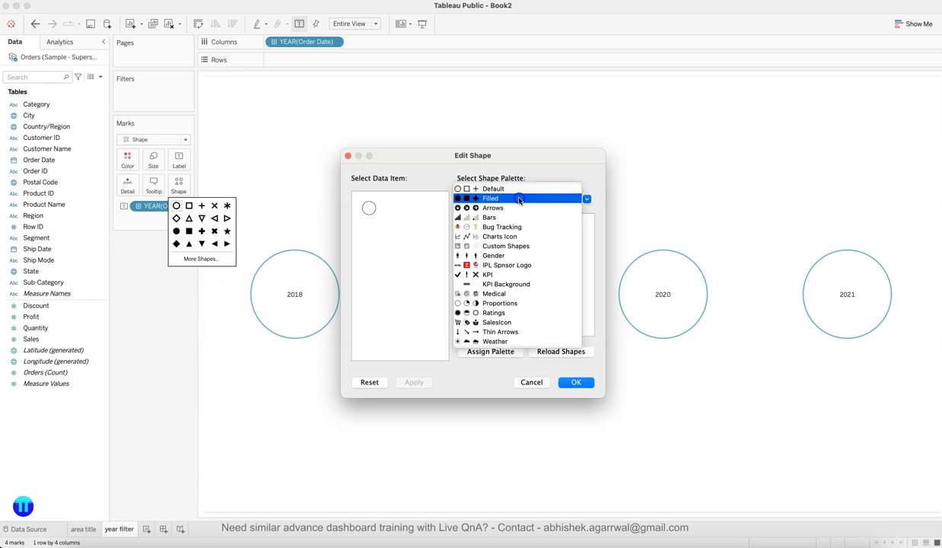
pyautogui.click(520, 272)
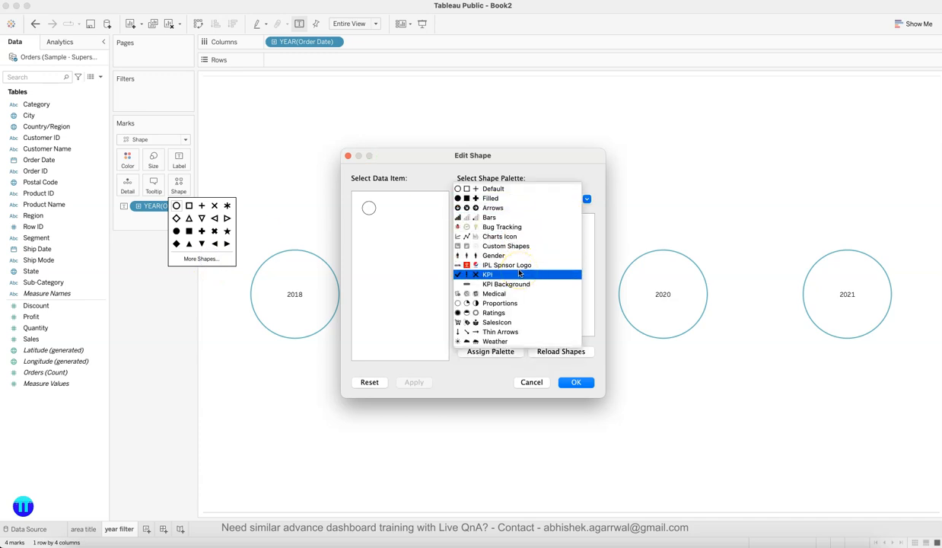
# Check the shape of the year filter buttons on the reference dashboard in the browser and return to Tableau
pyautogui.press('super+Tab')
pyautogui.press('super+Tab')
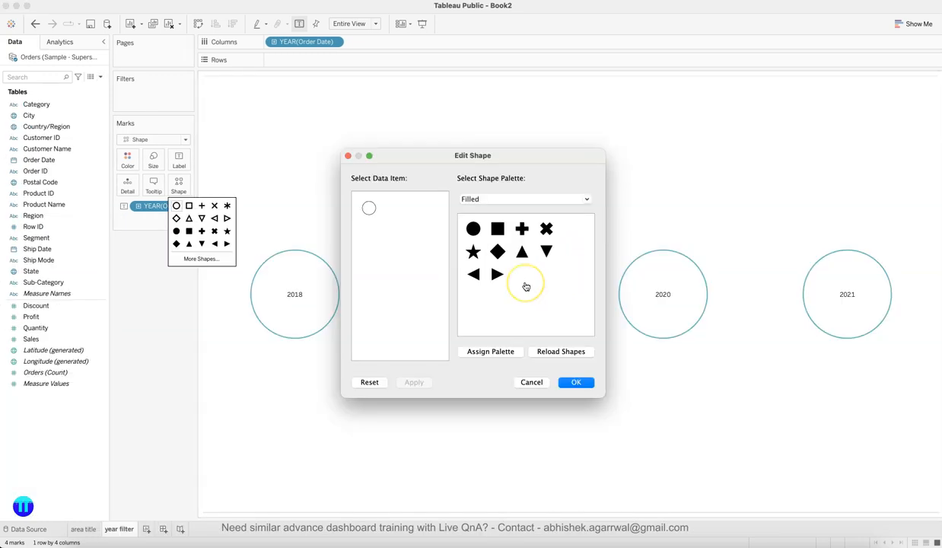
pyautogui.press('super+Tab')
pyautogui.press('super+Tab')
pyautogui.click(571, 204)
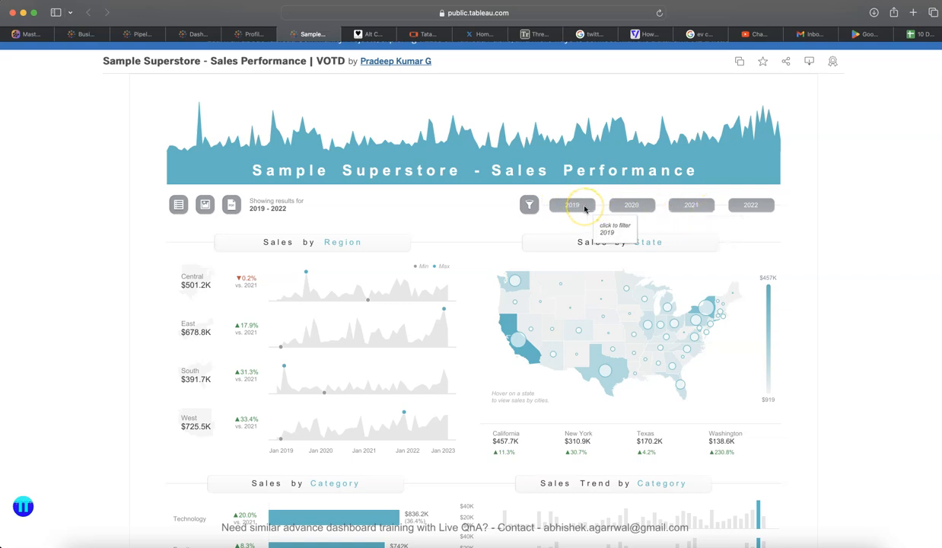
pyautogui.click(768, 544)
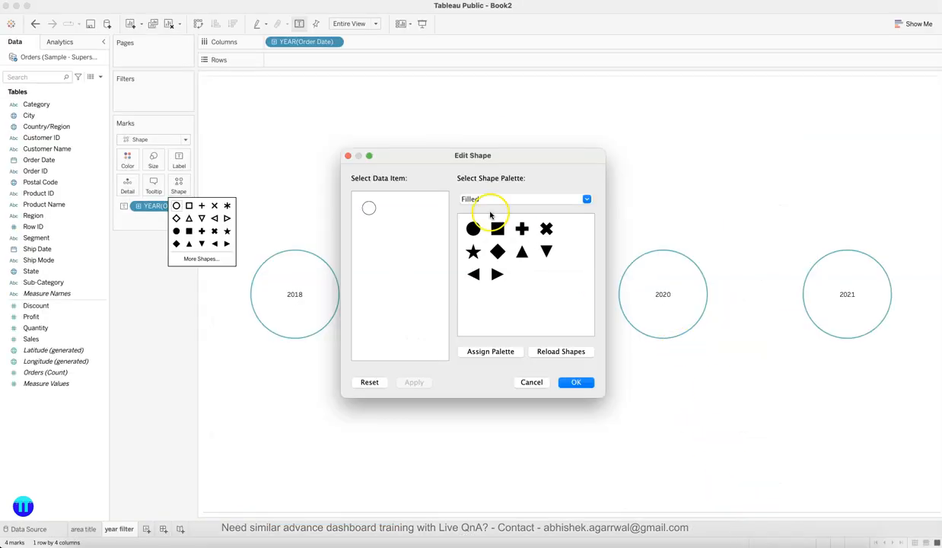
# Assign the filled square from the Filled palette to the year marks and reduce the mark size
pyautogui.click(496, 199)
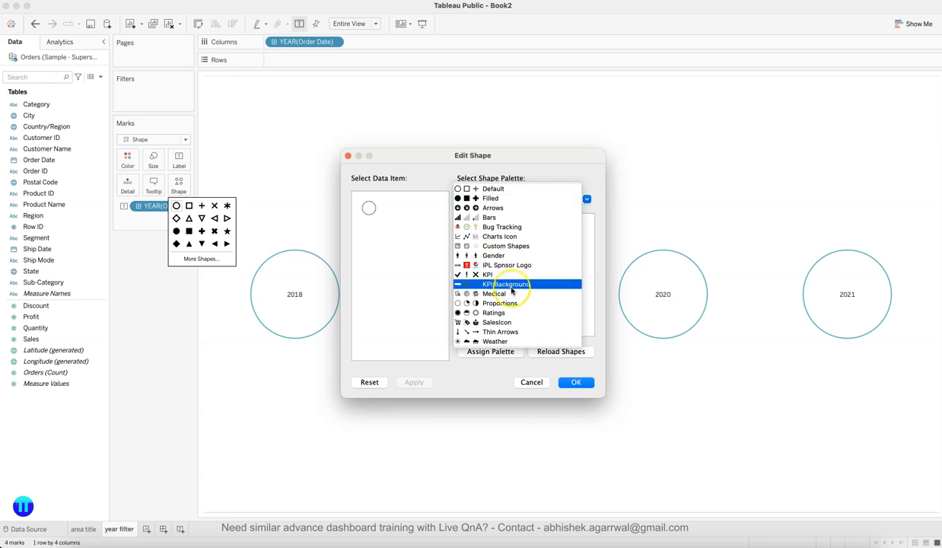
pyautogui.click(515, 199)
pyautogui.click(497, 228)
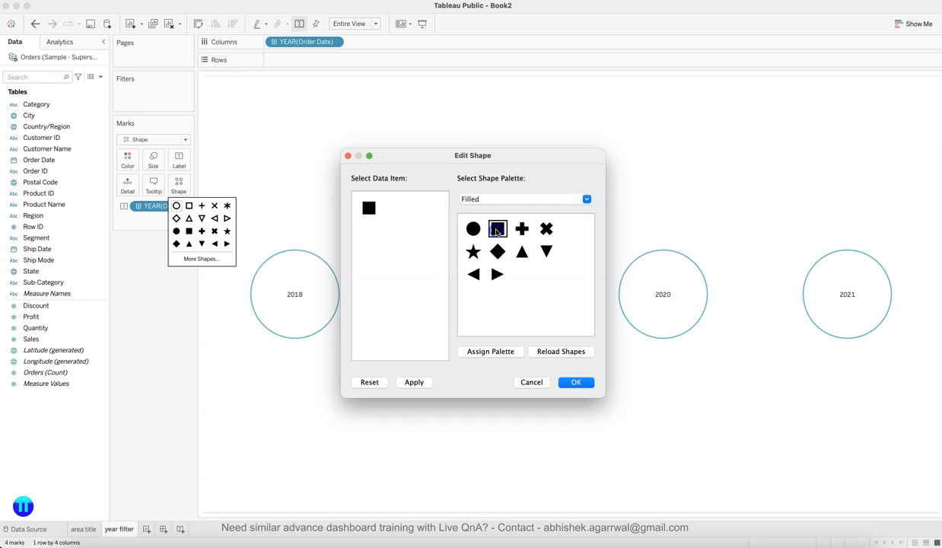
pyautogui.click(414, 382)
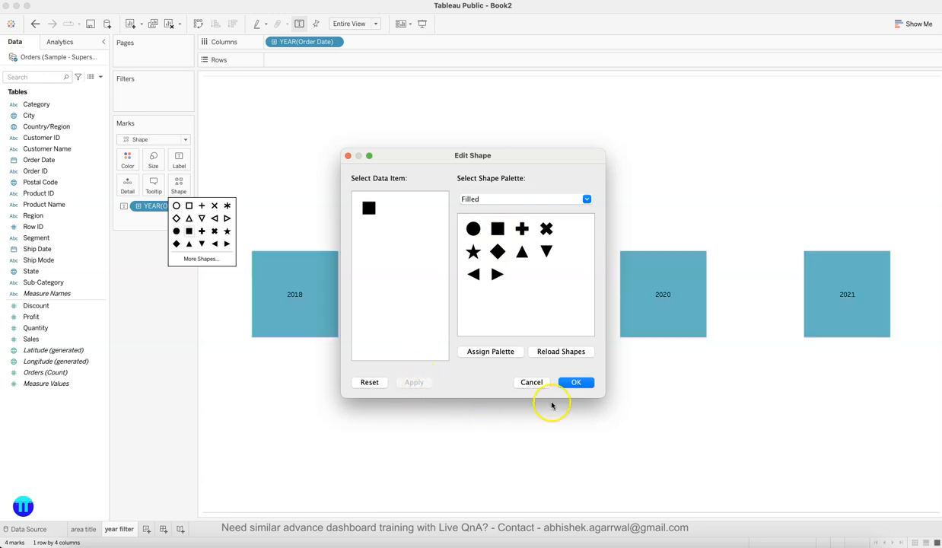
pyautogui.click(570, 383)
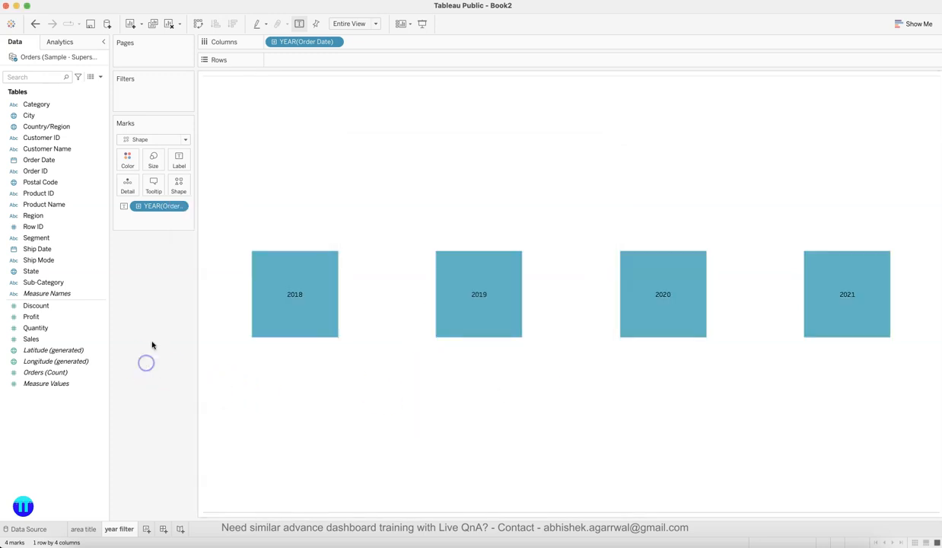
pyautogui.click(152, 159)
pyautogui.moveTo(160, 187); pyautogui.dragTo(162, 187)
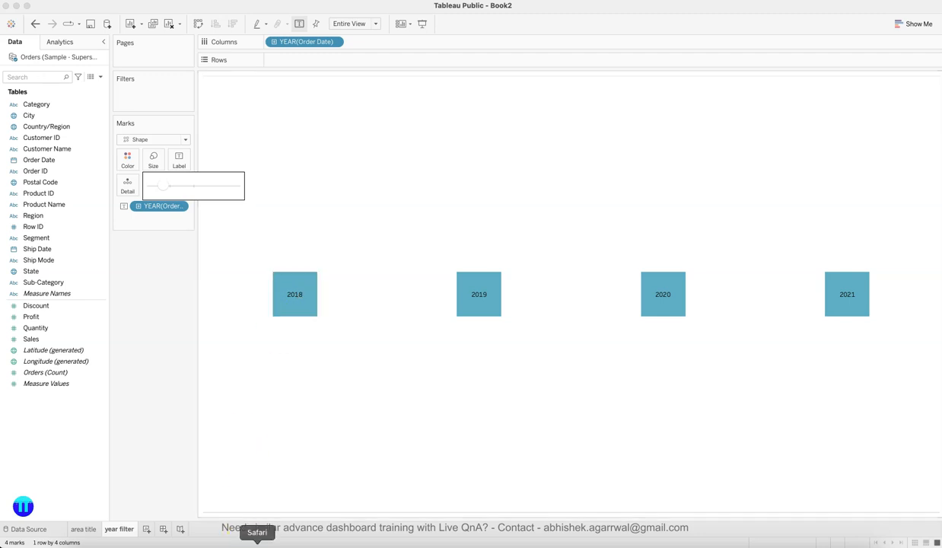
# Switch to PowerPoint and draw a rounded rectangle about 4 cm wide and 1 cm high above the title placeholder
pyautogui.click(251, 541)
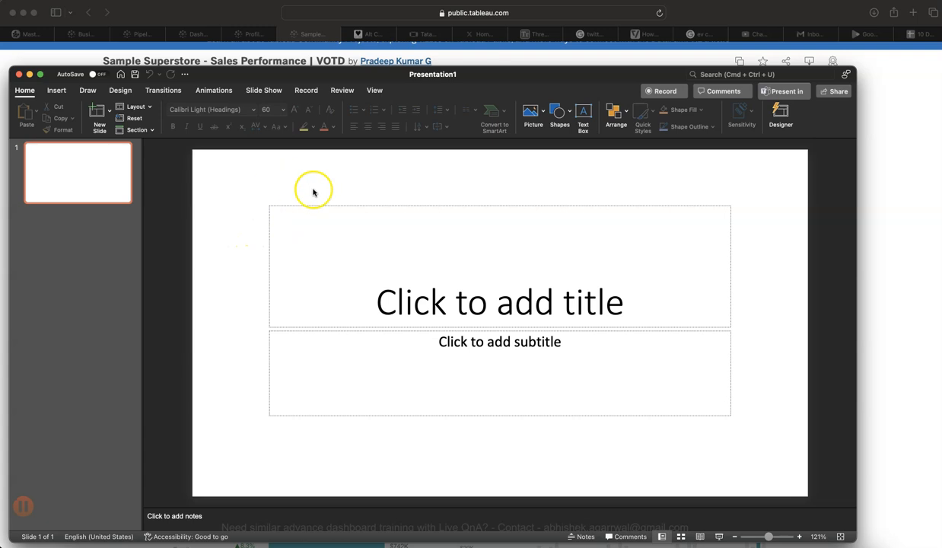
pyautogui.click(567, 114)
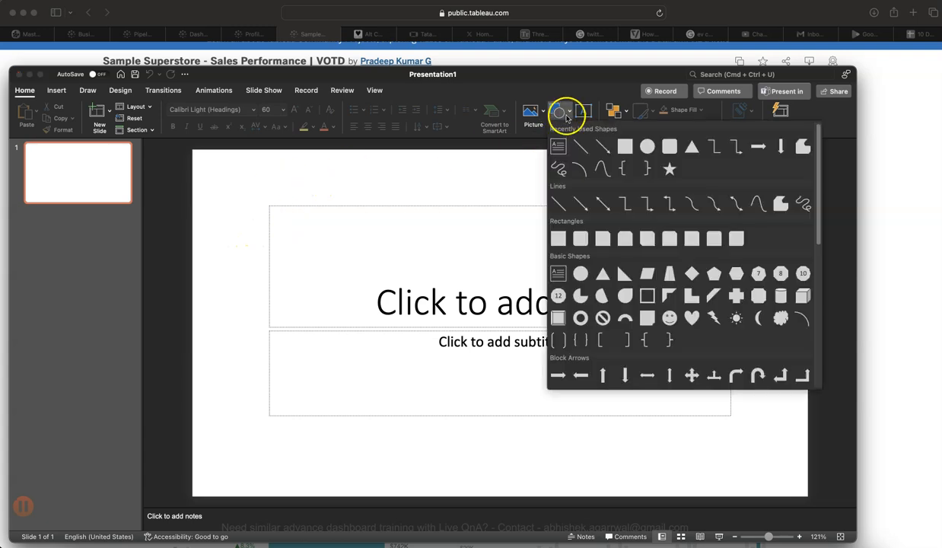
pyautogui.click(645, 147)
pyautogui.moveTo(382, 170); pyautogui.dragTo(454, 186)
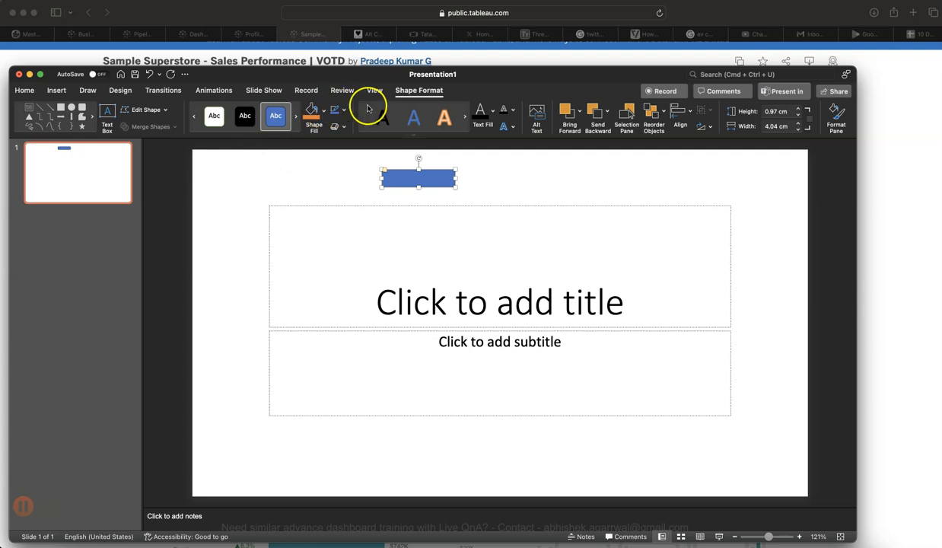
# Fill the rounded rectangle with a light grey theme color
pyautogui.click(323, 113)
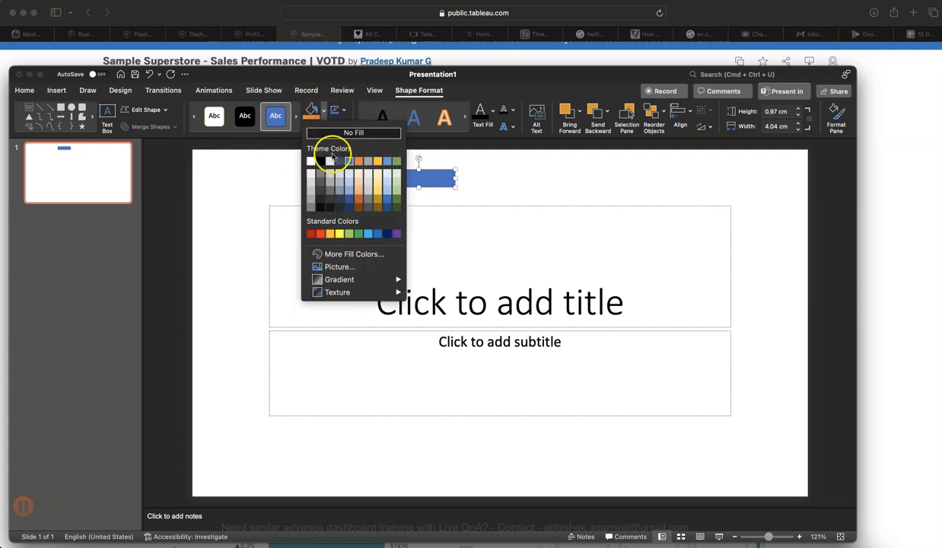
pyautogui.click(320, 174)
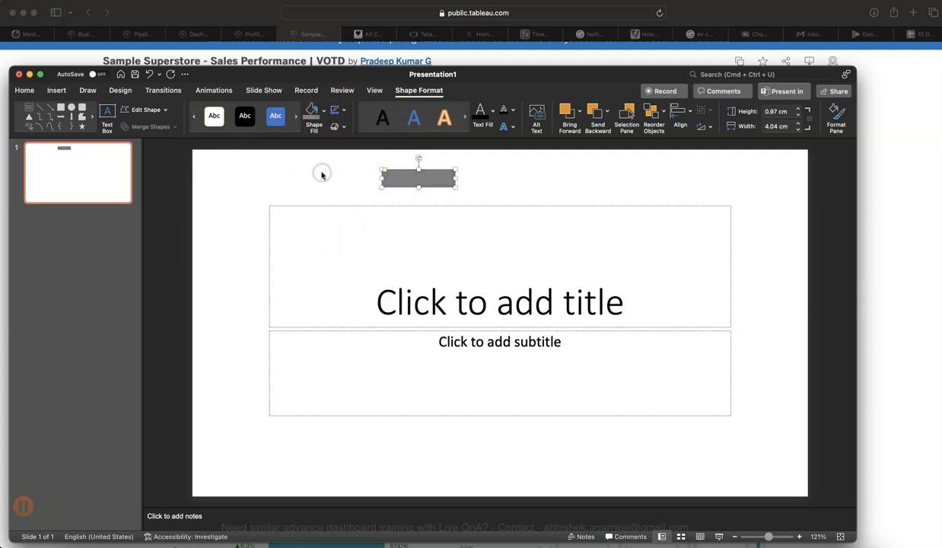
pyautogui.click(323, 114)
pyautogui.click(312, 202)
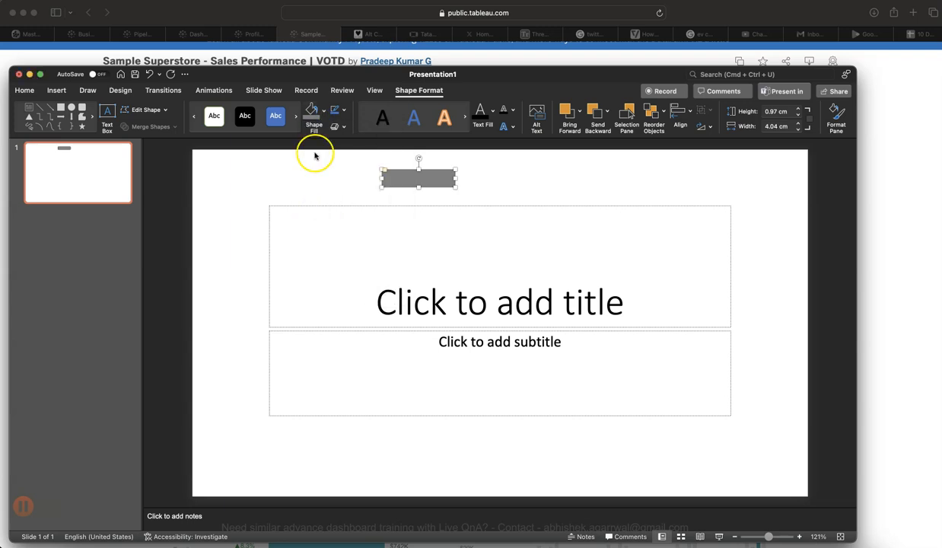
pyautogui.click(318, 113)
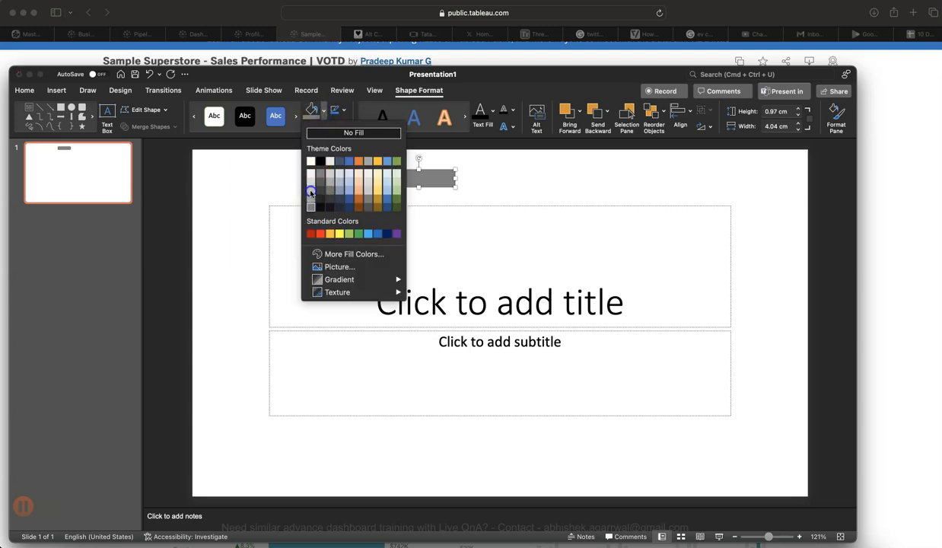
pyautogui.click(310, 193)
# Set the rounded rectangle's outline to the same light grey as its fill
pyautogui.click(343, 110)
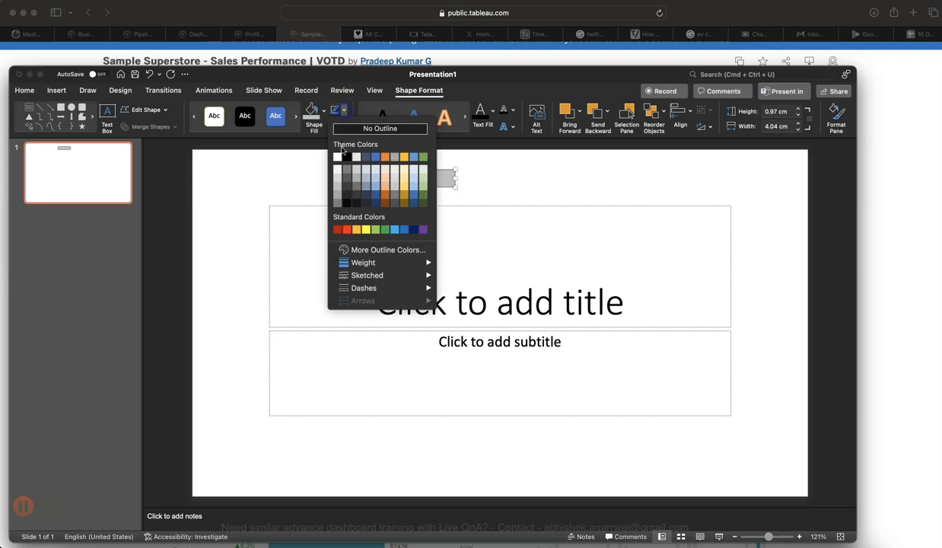
pyautogui.click(338, 190)
pyautogui.click(301, 183)
# Remove the rounded rectangle's outline and enlarge the shape to about 4.2 cm wide and 1.3 cm high
pyautogui.click(399, 179)
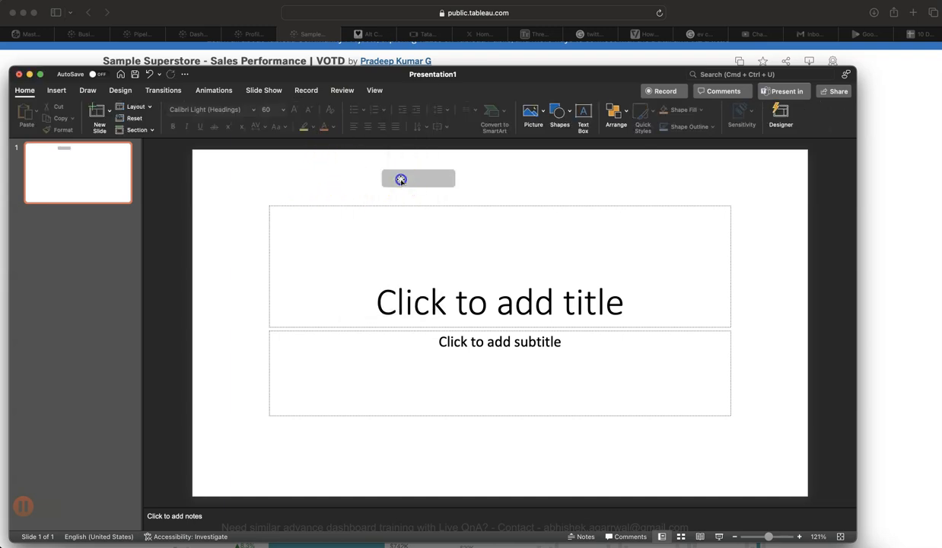
pyautogui.click(343, 110)
pyautogui.click(353, 129)
pyautogui.click(312, 166)
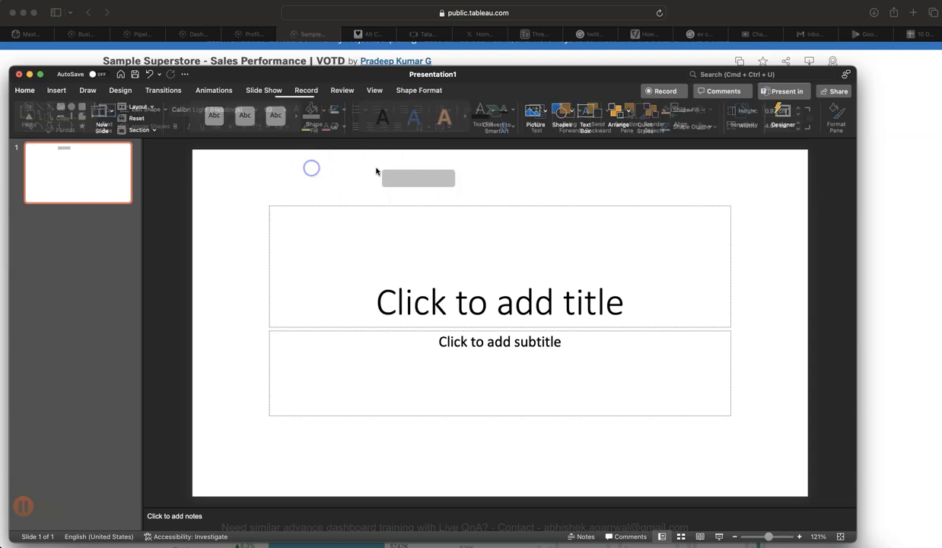
pyautogui.click(425, 181)
pyautogui.moveTo(455, 186); pyautogui.dragTo(457, 193)
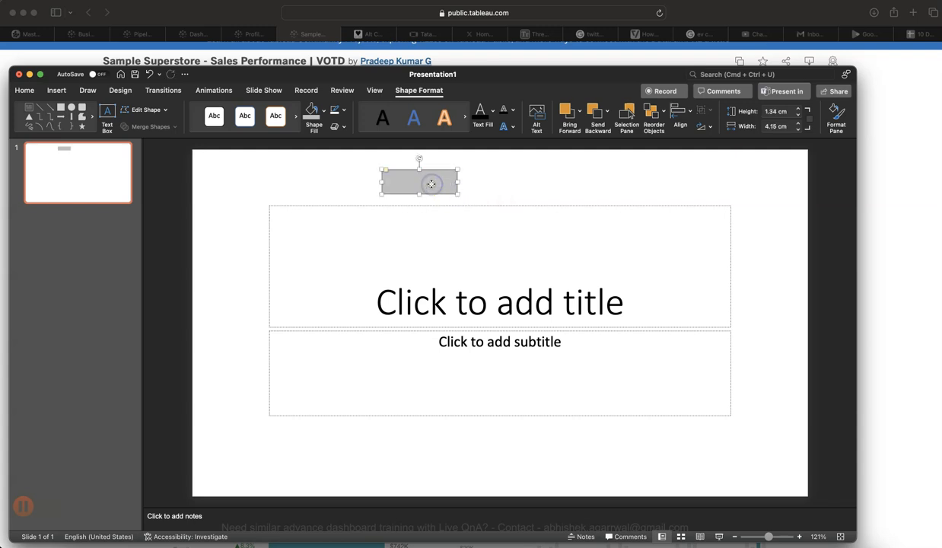
# Save the rounded rectangle as a picture named button.png in the Downloads folder
pyautogui.rightClick(431, 184)
pyautogui.click(466, 361)
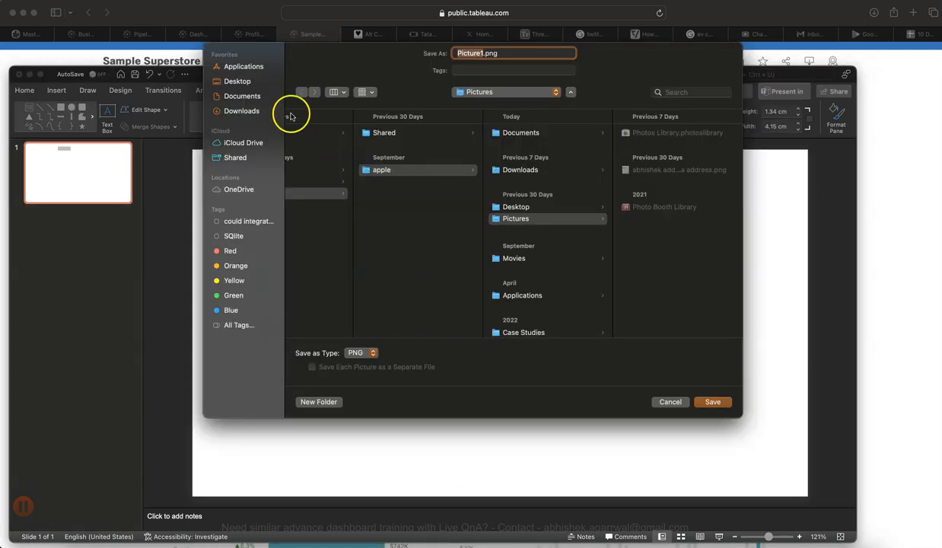
pyautogui.click(242, 110)
pyautogui.click(505, 55)
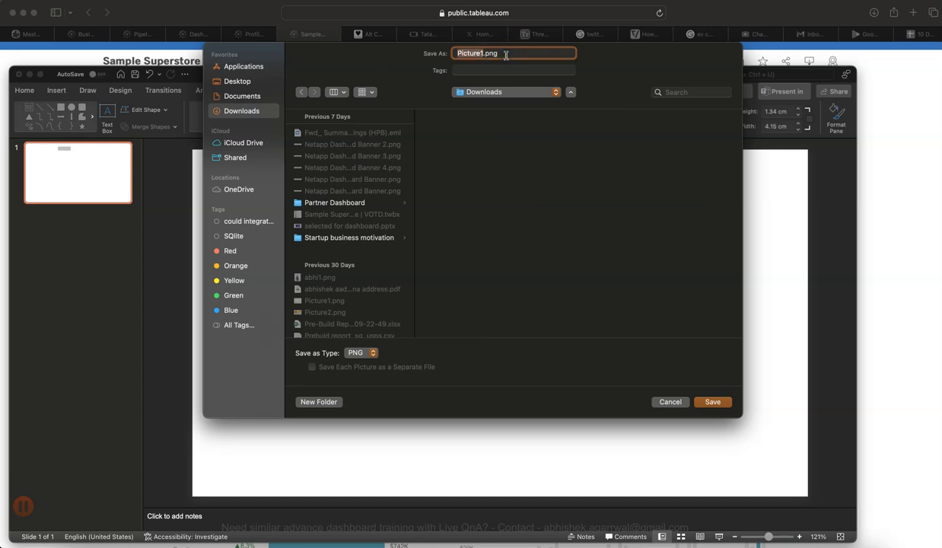
pyautogui.write('button')
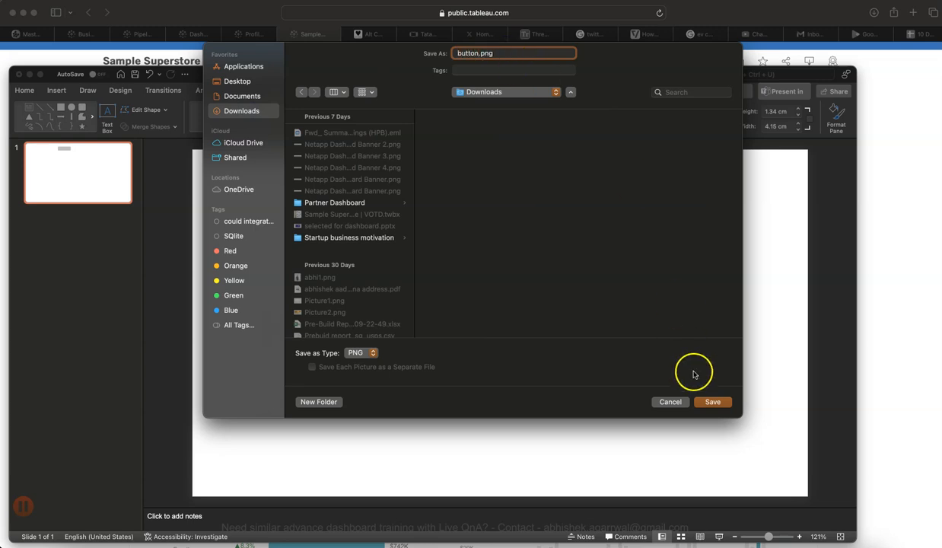
pyautogui.click(710, 401)
pyautogui.click(498, 188)
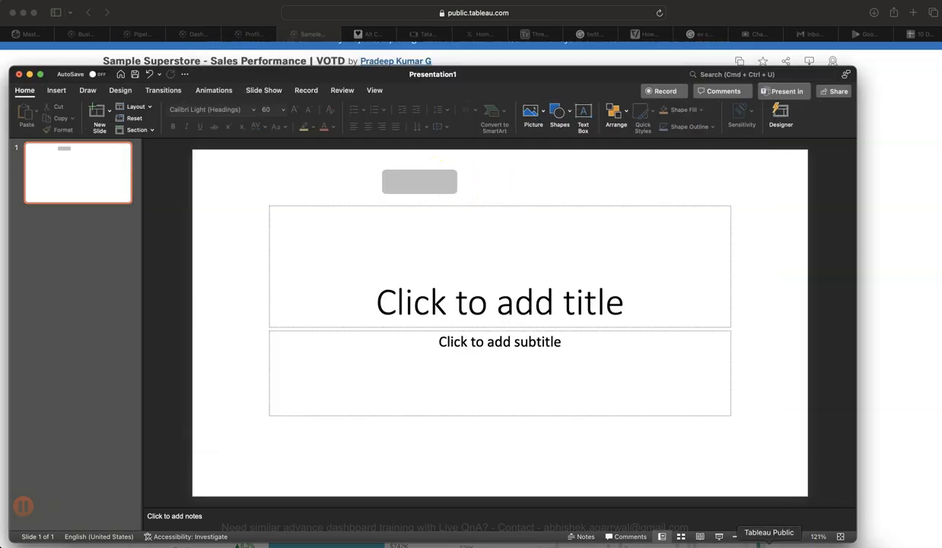
pyautogui.click(767, 543)
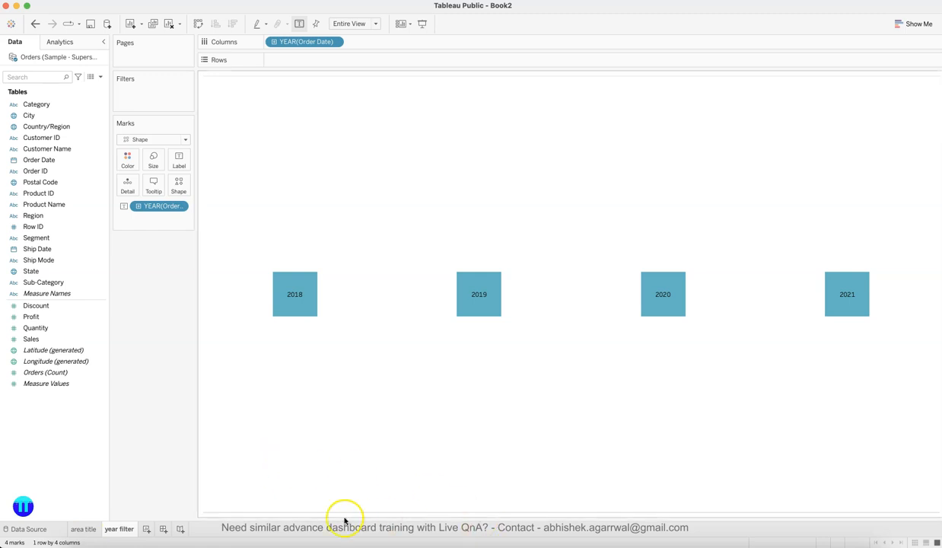
pyautogui.click(206, 541)
pyautogui.click(422, 187)
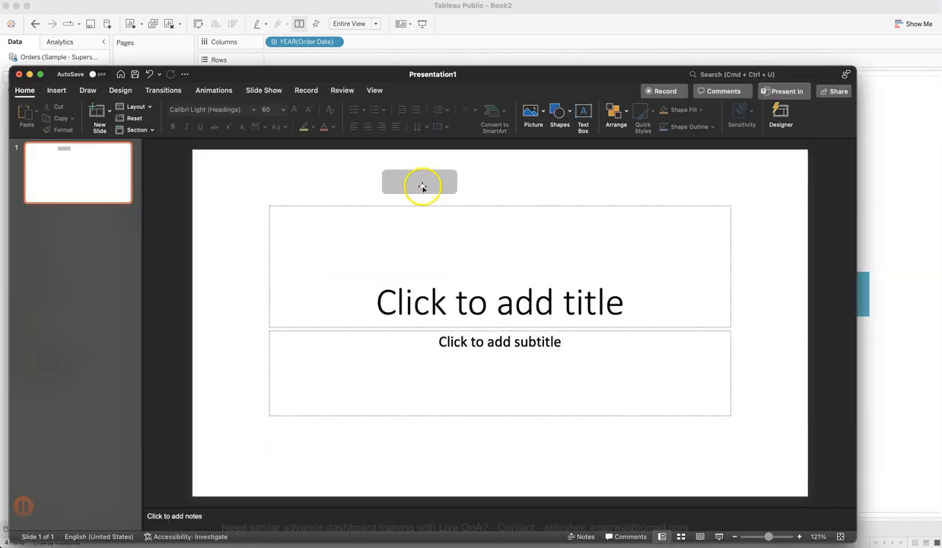
pyautogui.rightClick(422, 187)
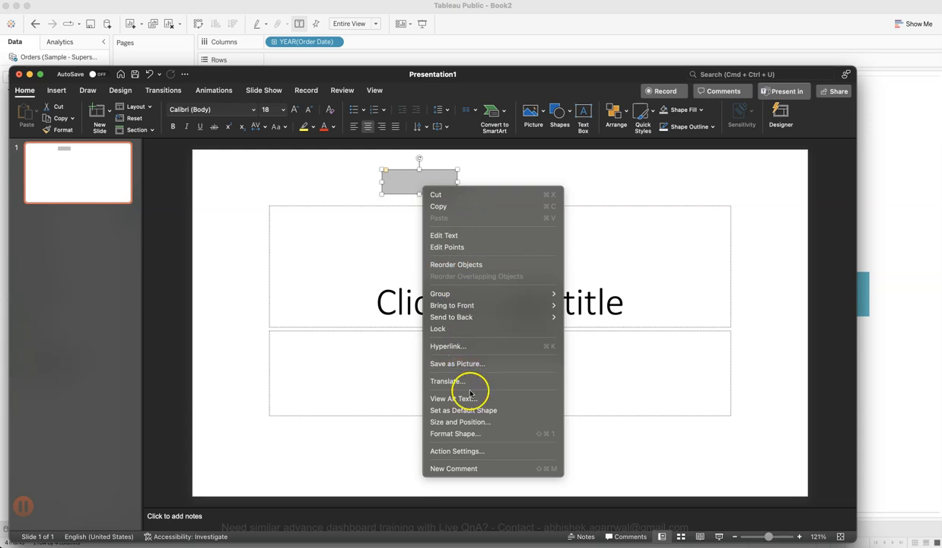
pyautogui.click(468, 364)
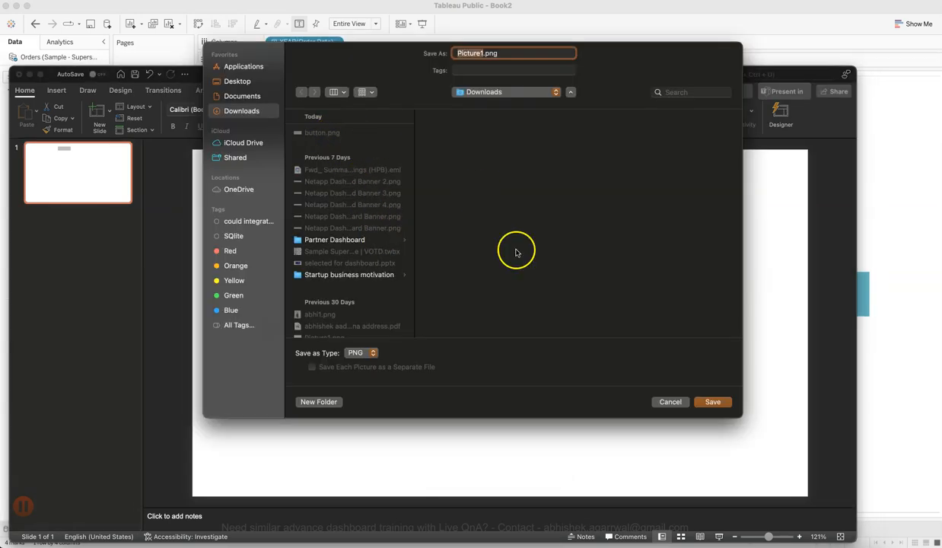
pyautogui.click(670, 401)
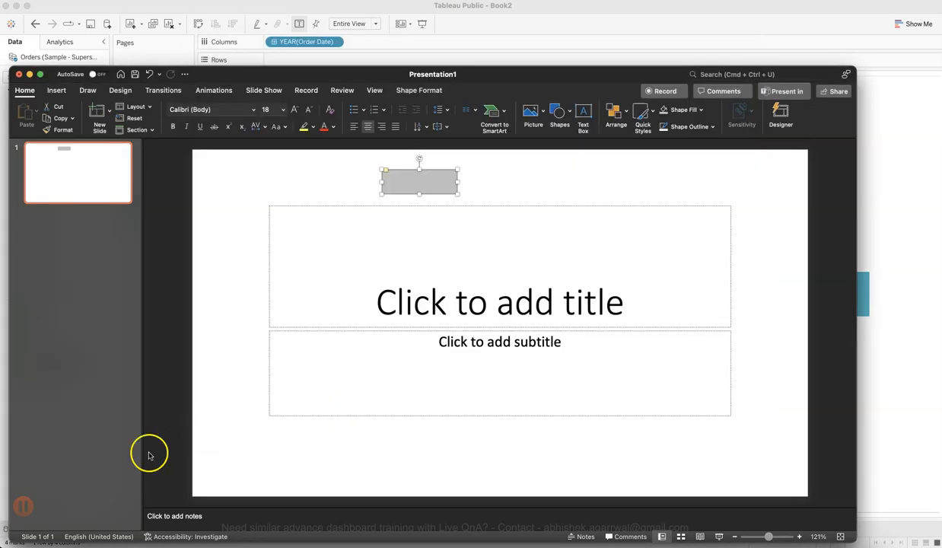
# Switch to Finder and copy button.png from the Downloads folder
pyautogui.click(75, 543)
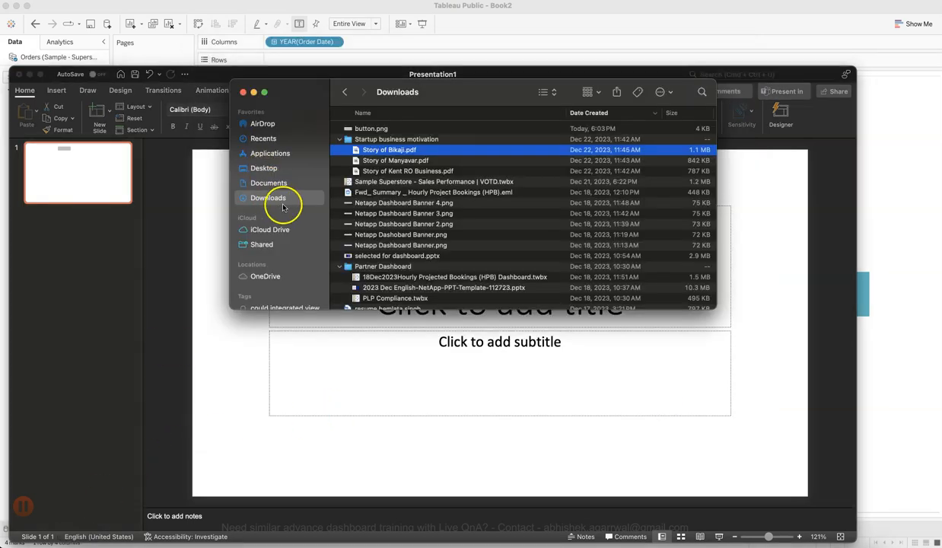
pyautogui.click(274, 183)
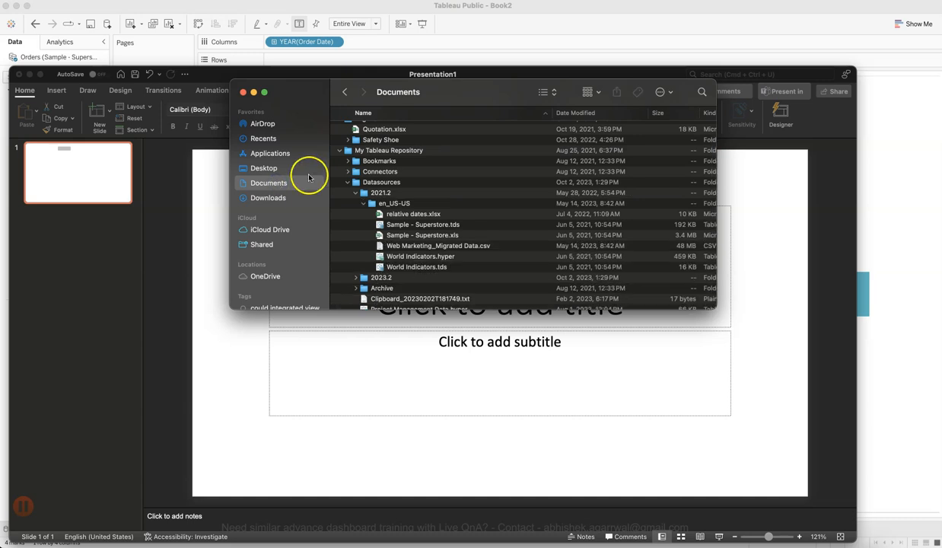
pyautogui.click(296, 199)
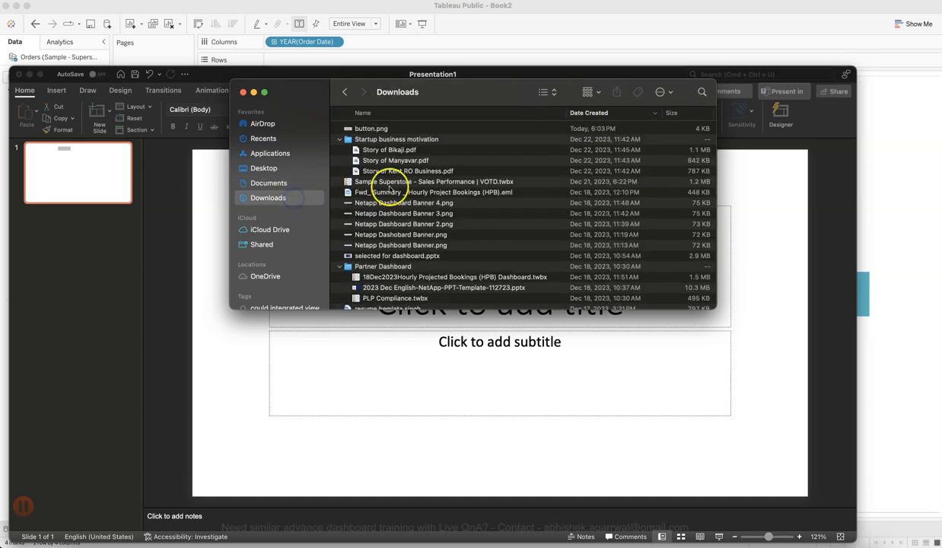
pyautogui.scroll(-1, 384, 144)
pyautogui.rightClick(382, 131)
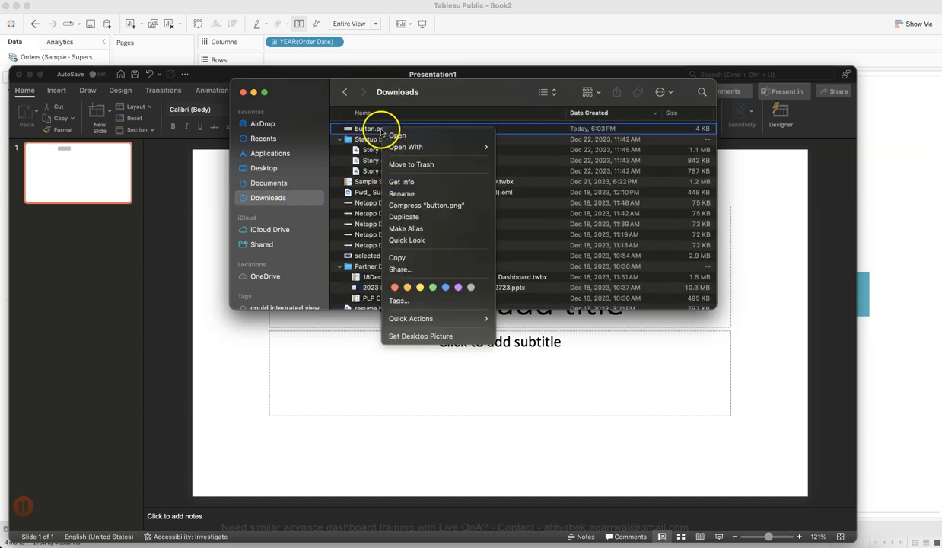
pyautogui.click(394, 256)
# Open the Documents folder and collapse the 2021.2 folder under Datasources in My Tableau Repository
pyautogui.click(305, 182)
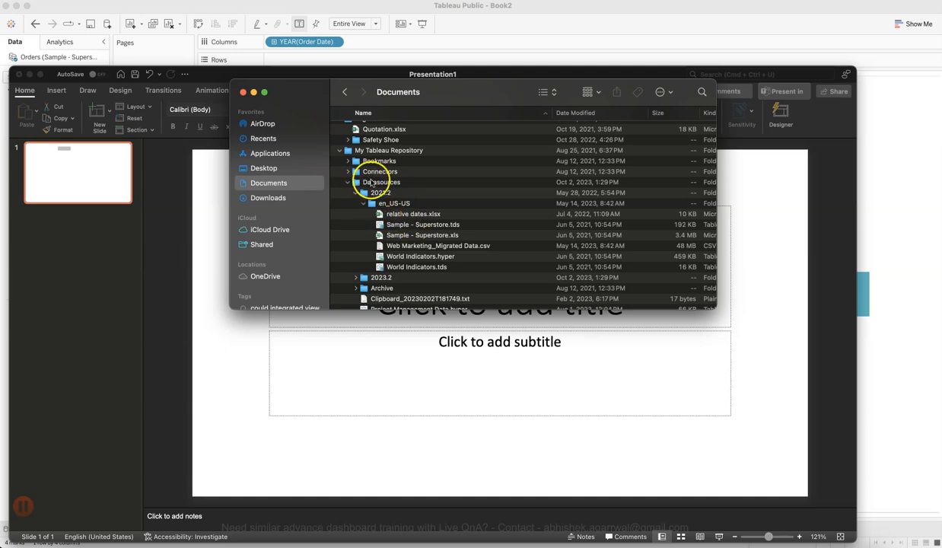
pyautogui.scroll(-2, 367, 192)
pyautogui.scroll(-2, 367, 192)
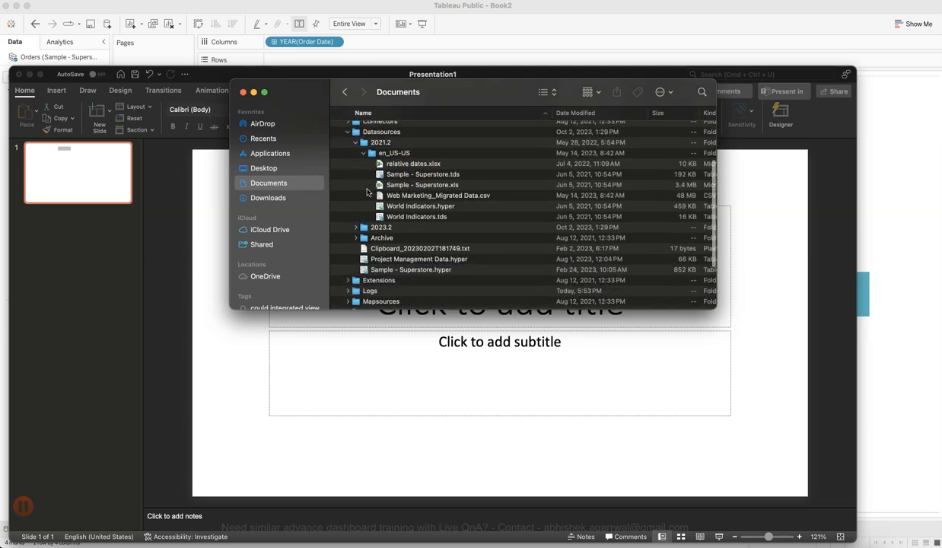
pyautogui.scroll(4, 368, 192)
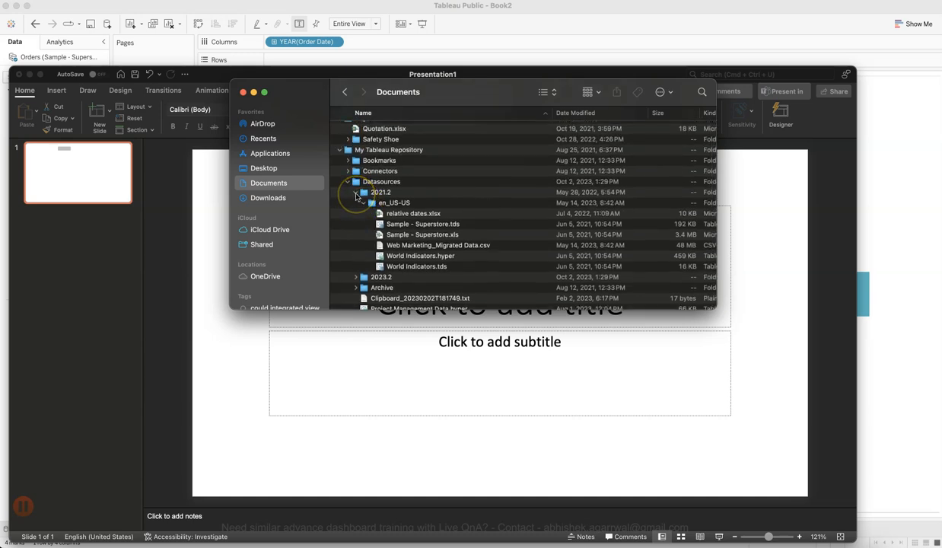
pyautogui.click(358, 194)
pyautogui.click(356, 193)
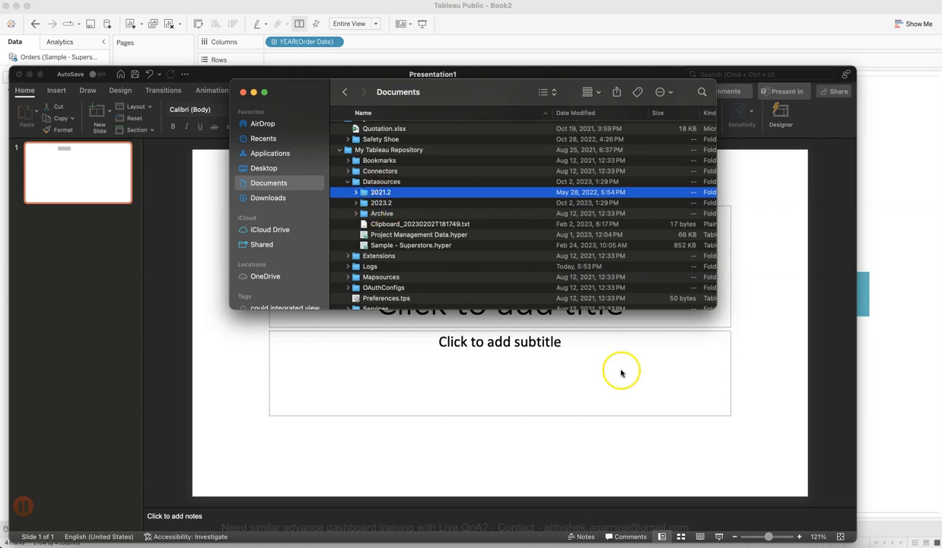
# Switch to Tableau Public and check which version is installed
pyautogui.click(743, 542)
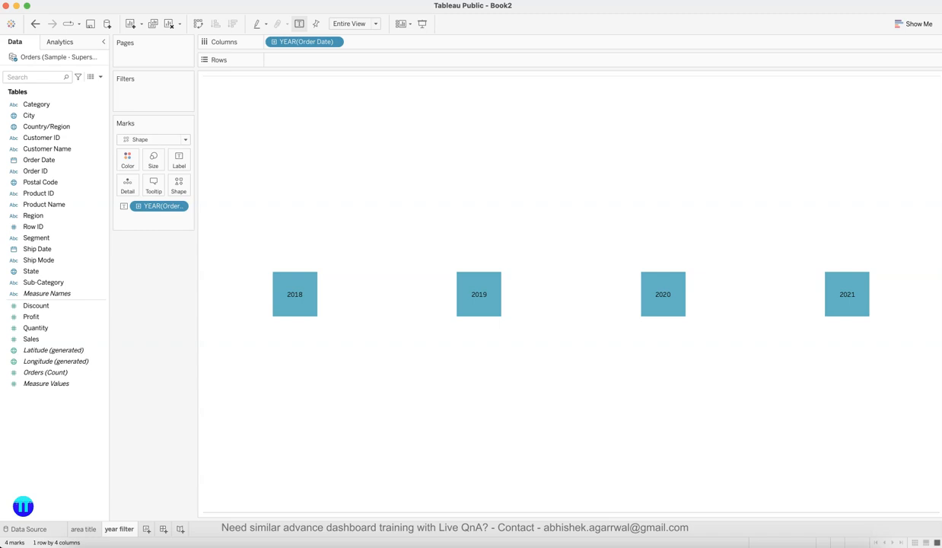
pyautogui.click(423, 0)
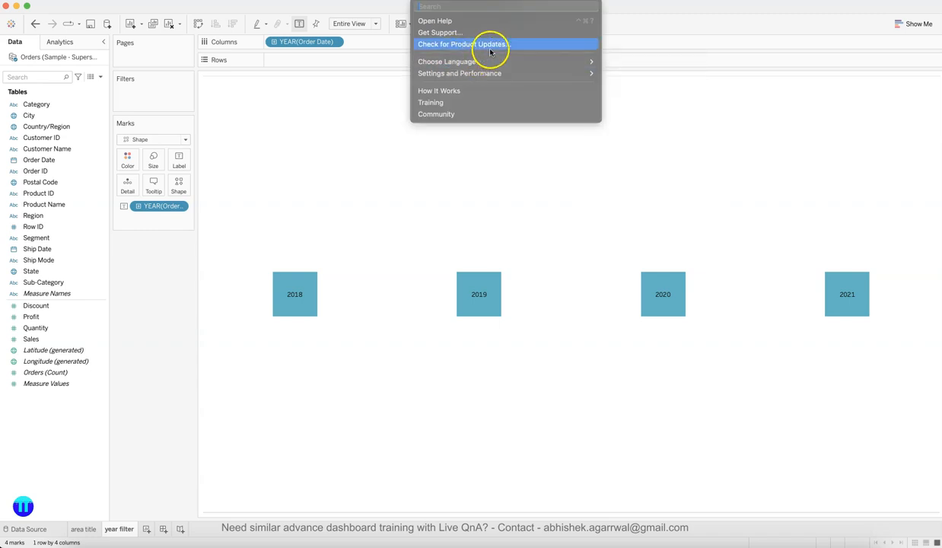
pyautogui.moveTo(48, 0)
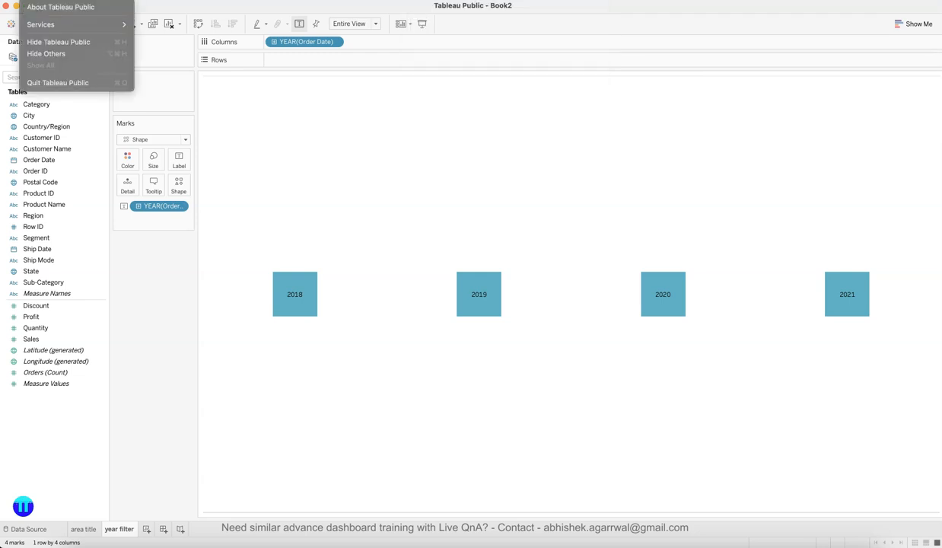
pyautogui.click(52, 8)
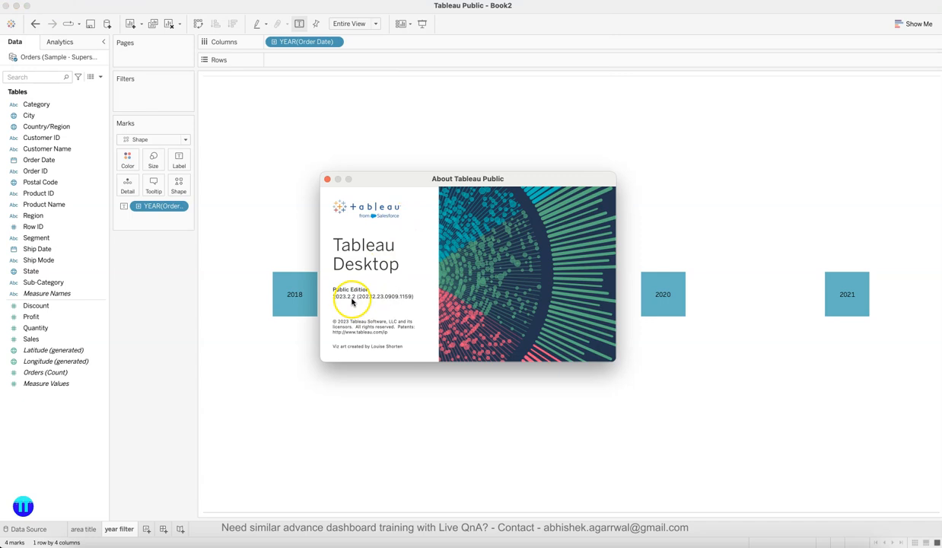
pyautogui.click(327, 179)
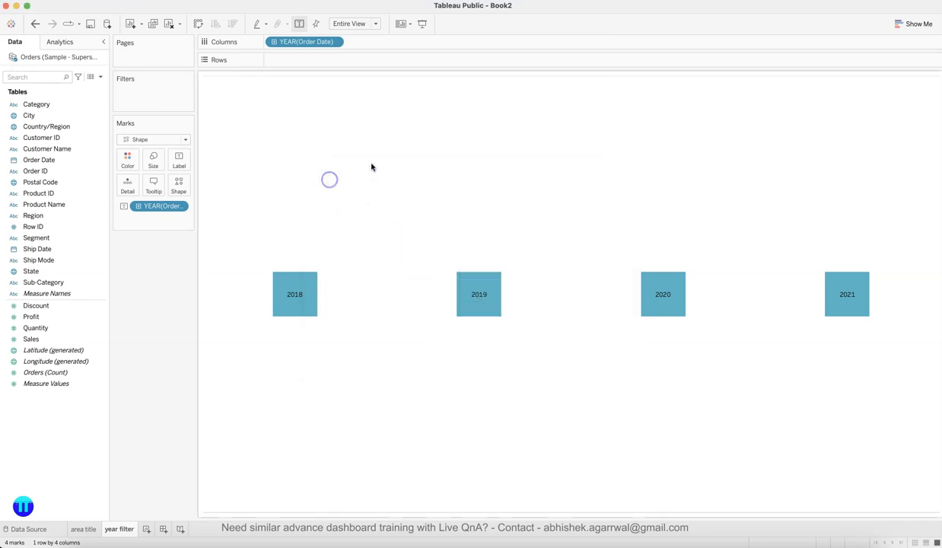
# Return to Finder, collapse the Datasources folder and expand the Shapes folder in My Tableau Repository
pyautogui.click(74, 541)
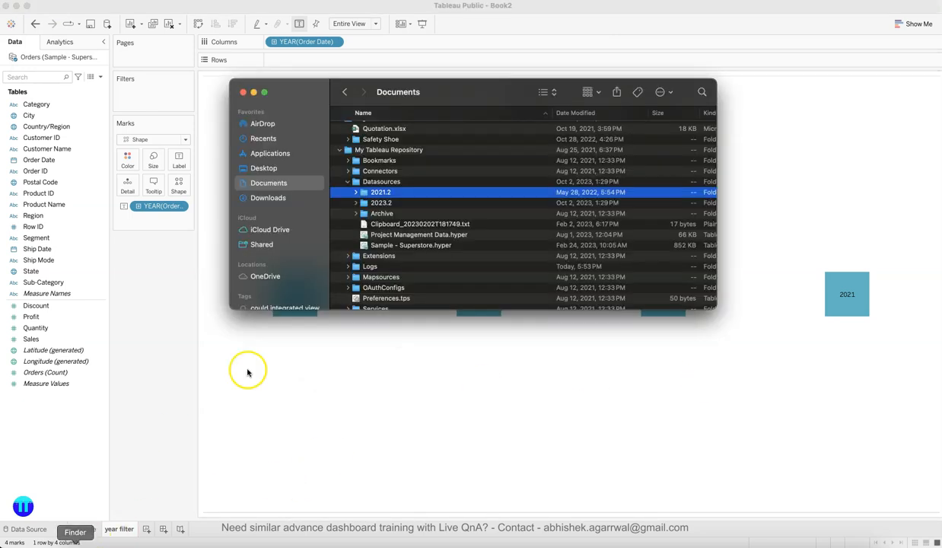
pyautogui.scroll(-3, 364, 209)
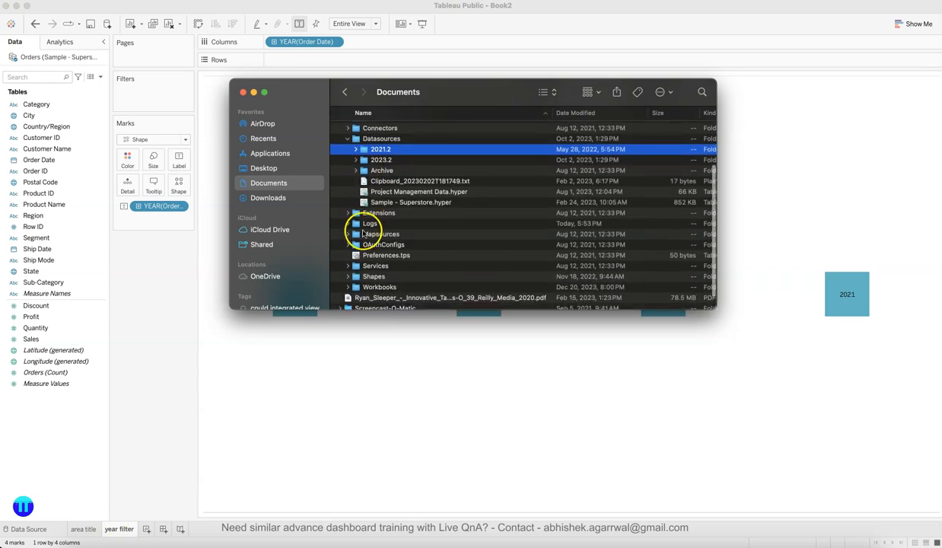
pyautogui.scroll(2, 373, 259)
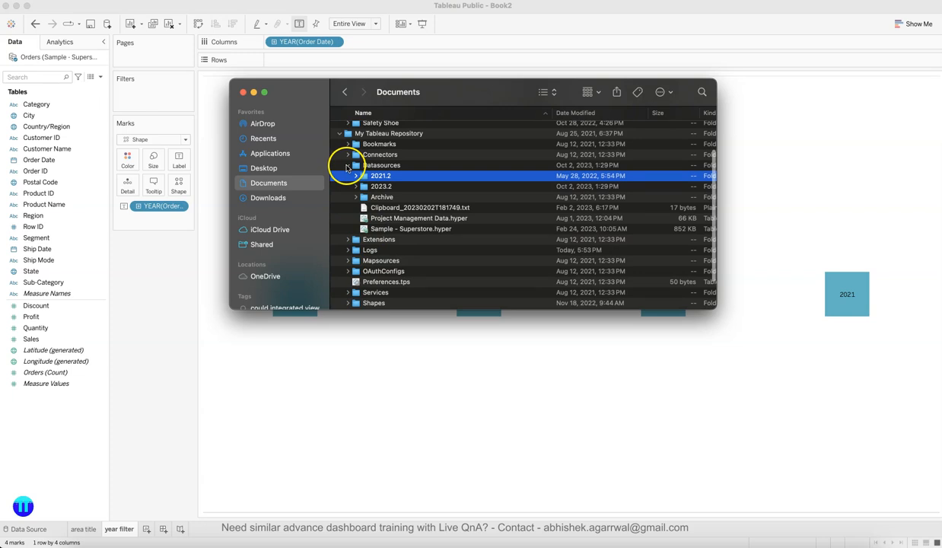
pyautogui.click(347, 165)
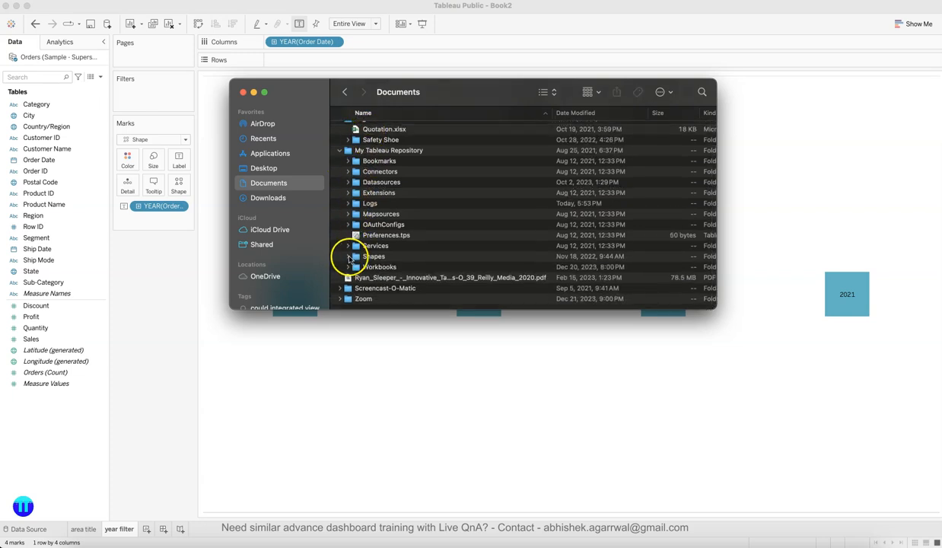
pyautogui.click(347, 258)
# Paste the copied button.png into the KPI folder inside Shapes and select the pasted file
pyautogui.scroll(-5, 348, 260)
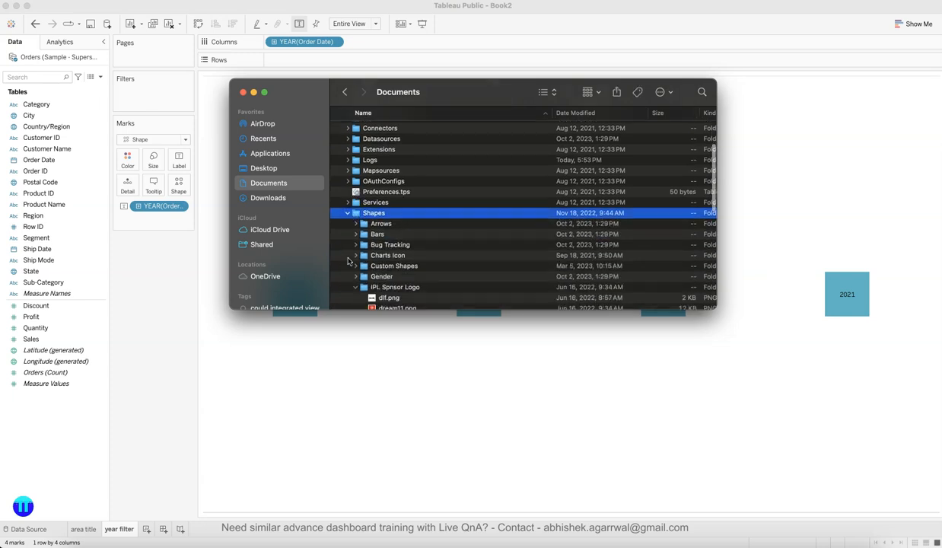
pyautogui.scroll(-3, 347, 261)
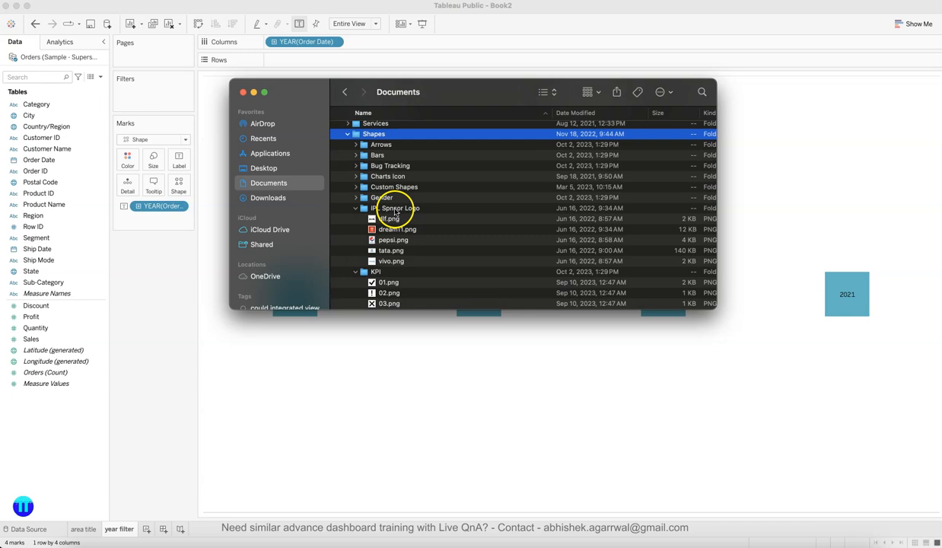
pyautogui.scroll(-5, 379, 273)
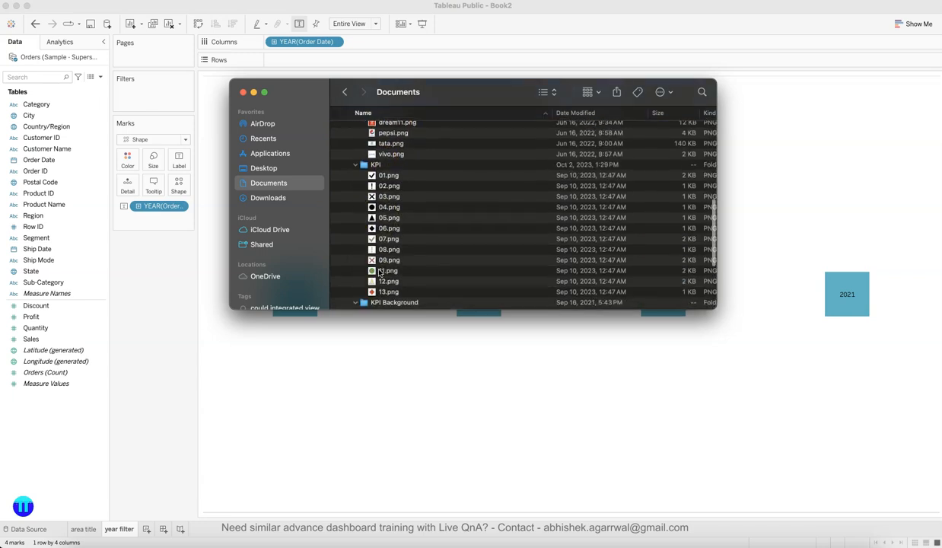
pyautogui.scroll(2, 379, 272)
pyautogui.click(372, 201)
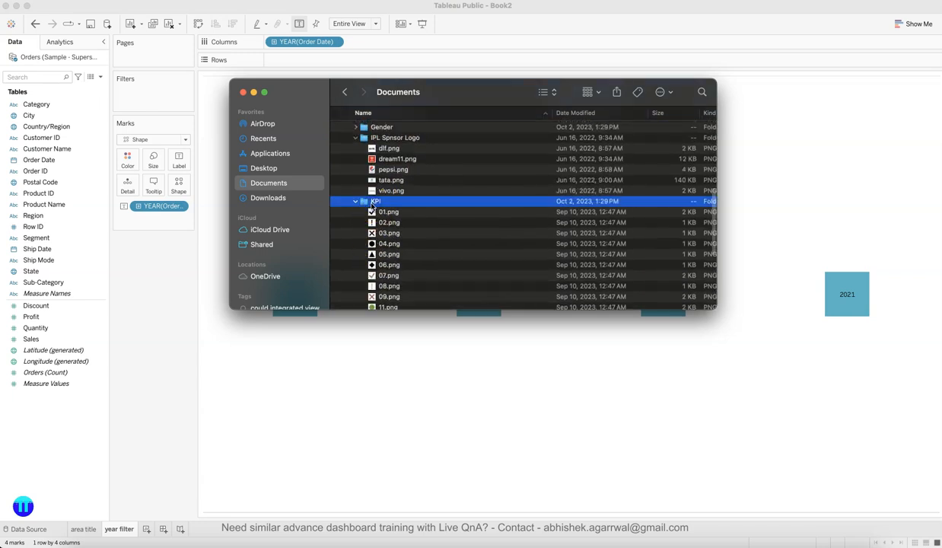
pyautogui.rightClick(372, 202)
pyautogui.click(388, 222)
pyautogui.scroll(-4, 390, 232)
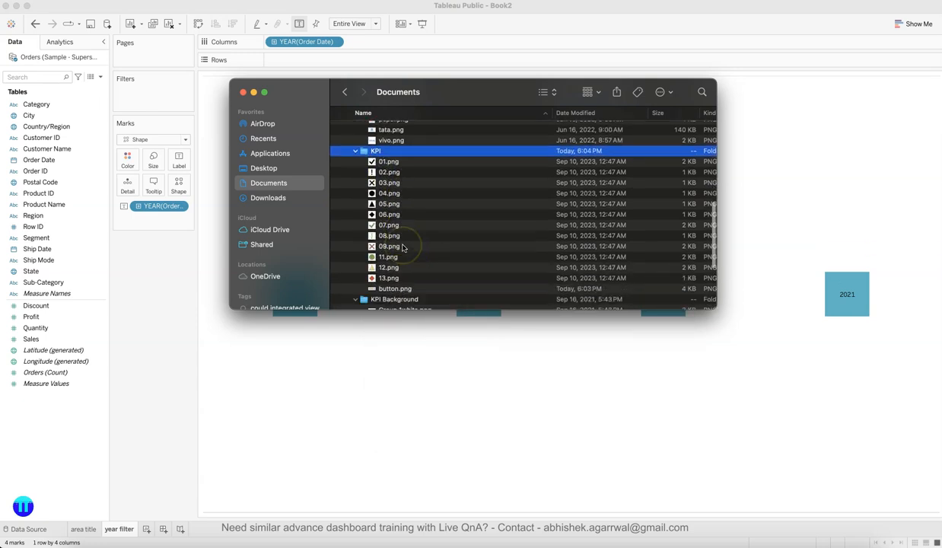
pyautogui.click(403, 269)
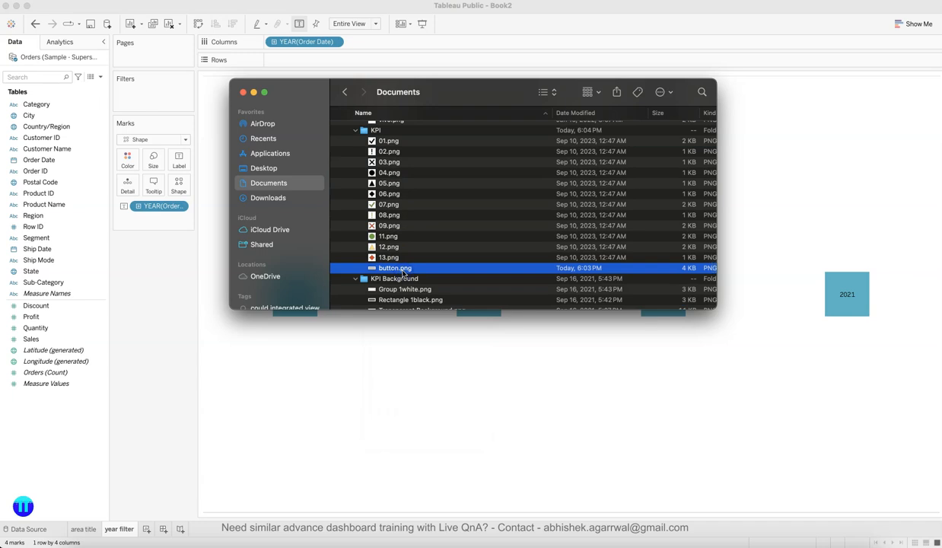
# Back in Tableau Public, open the full shape editor for the year marks and choose the KPI shape palette
pyautogui.click(149, 308)
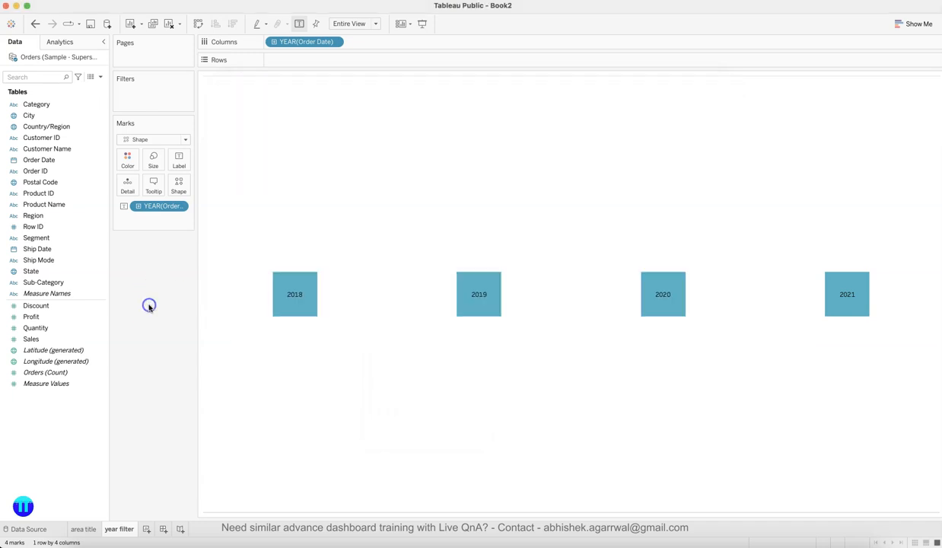
pyautogui.click(183, 190)
pyautogui.click(202, 259)
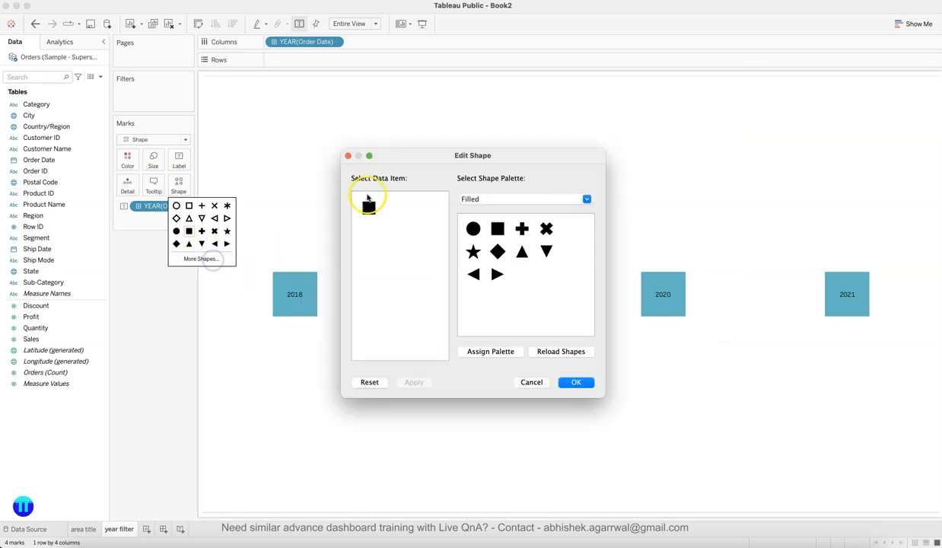
pyautogui.click(515, 199)
pyautogui.click(502, 274)
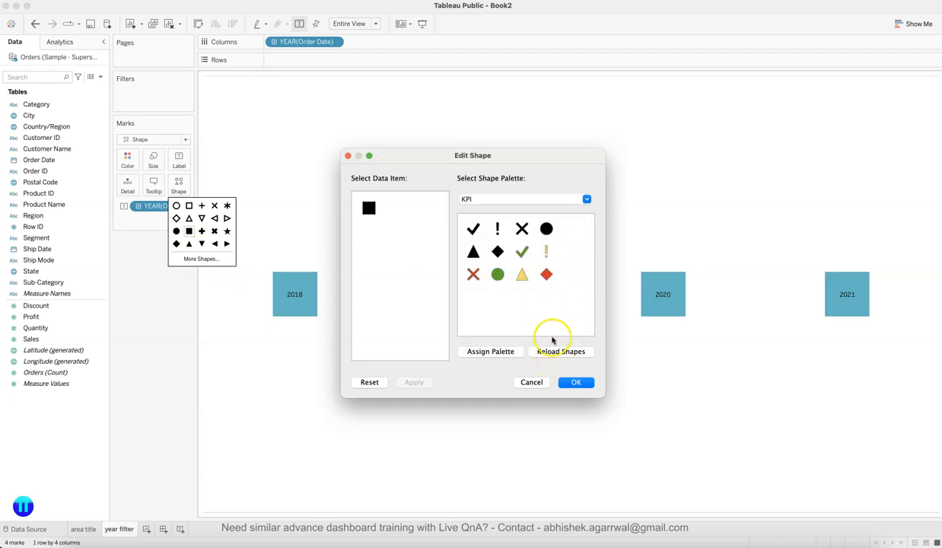
# Check button.png in Finder's KPI folder, return to Tableau Public, reload the shapes and assign the grey button shape to the year marks
pyautogui.press('super+Tab')
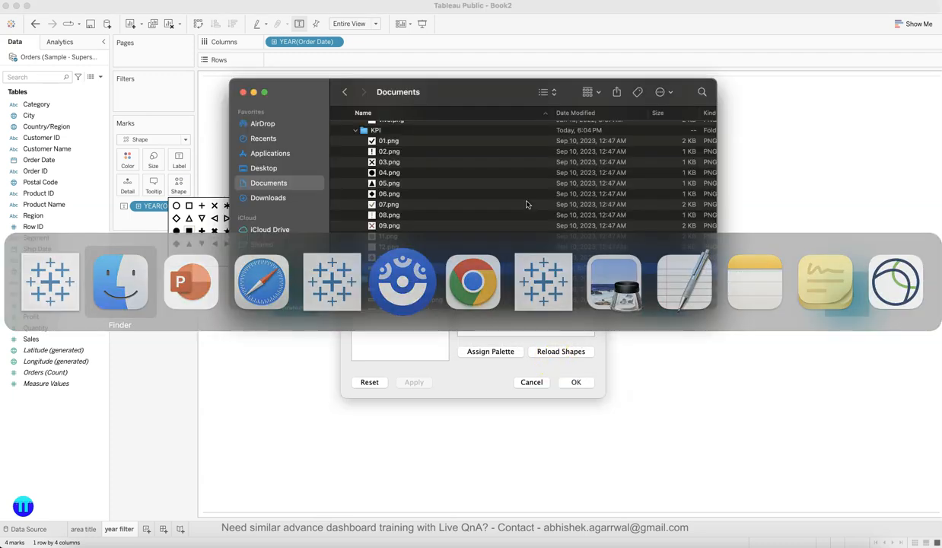
pyautogui.scroll(2, 442, 145)
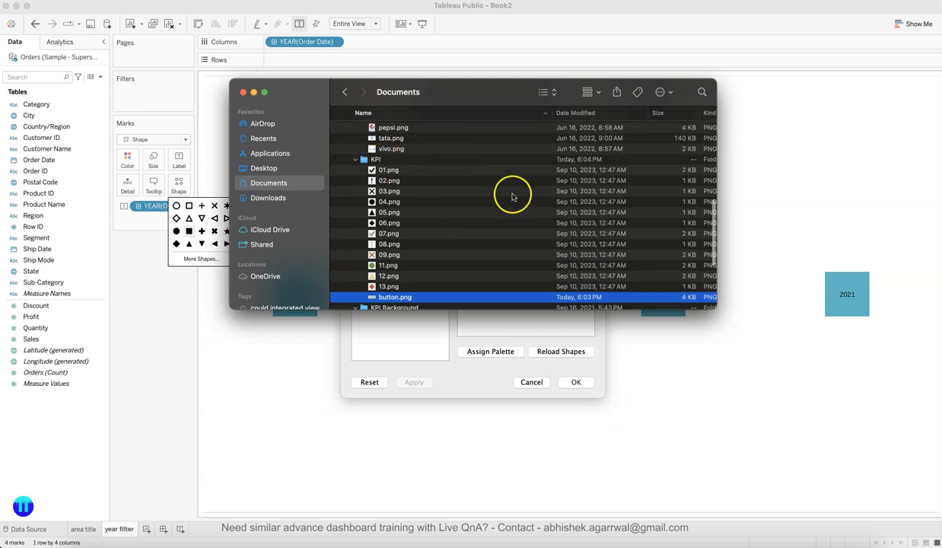
pyautogui.press('super+Tab')
pyautogui.click(559, 351)
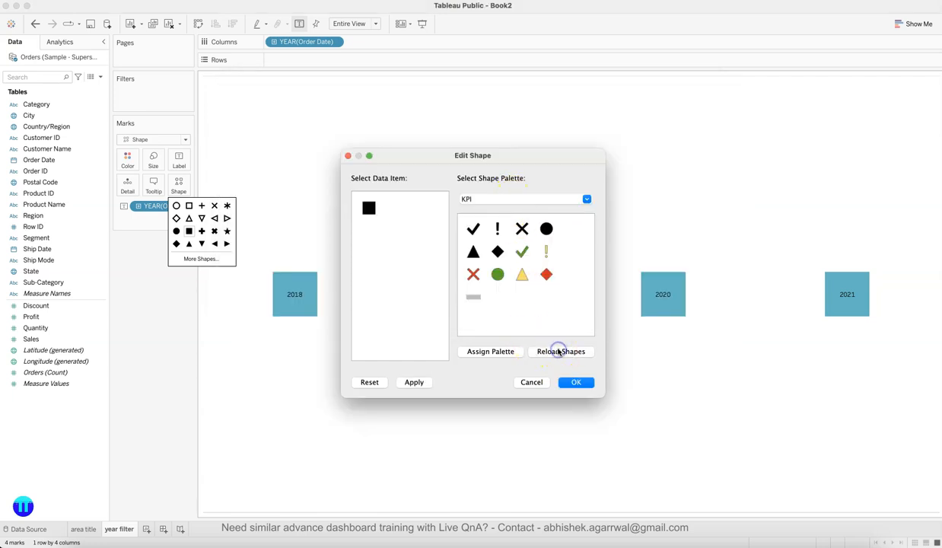
pyautogui.click(474, 298)
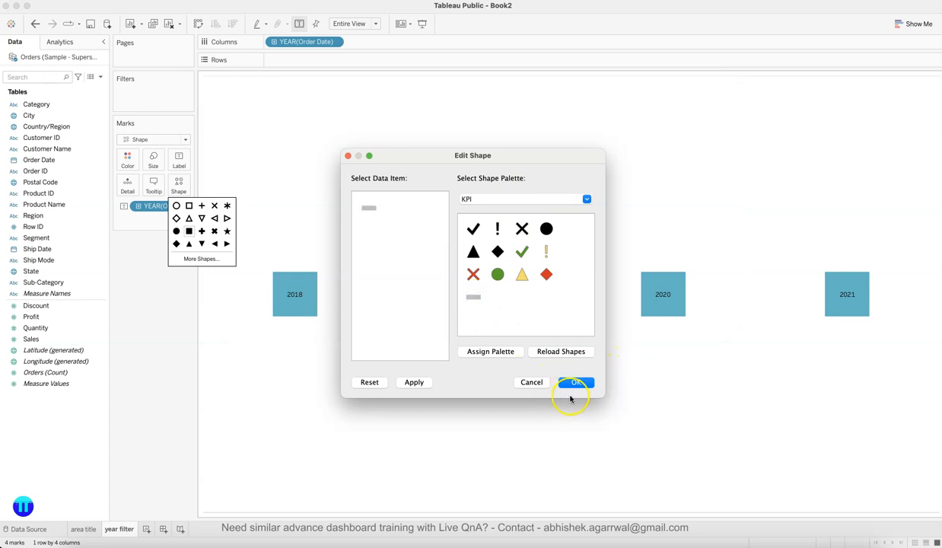
pyautogui.click(415, 383)
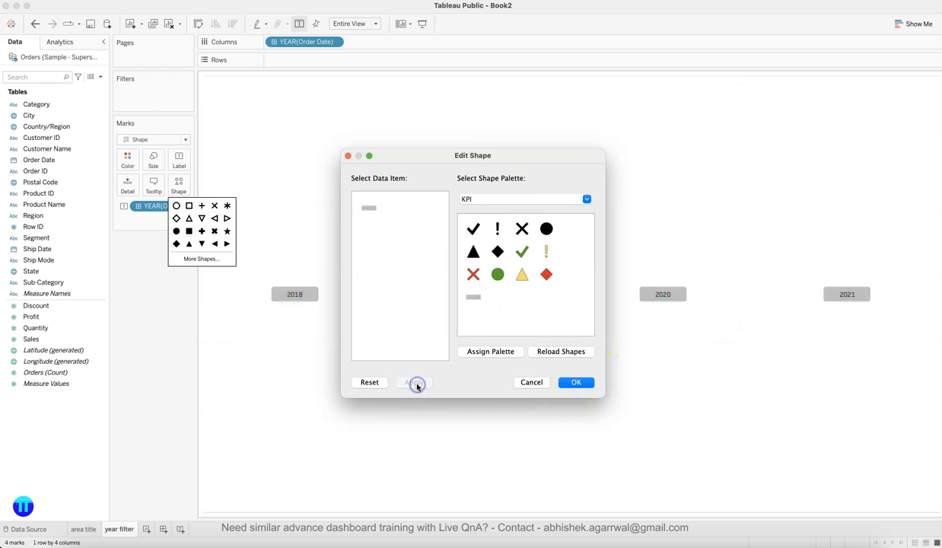
pyautogui.click(575, 383)
# Enlarge the year button marks so each grey button surrounds its year label with more room
pyautogui.click(138, 318)
pyautogui.click(152, 163)
pyautogui.moveTo(169, 185); pyautogui.dragTo(171, 186)
pyautogui.click(173, 277)
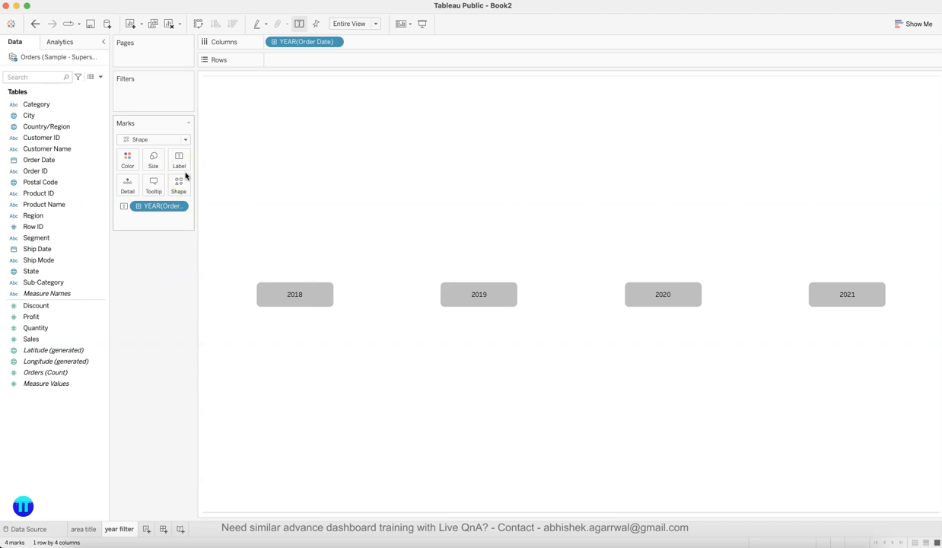
# Review the Shapes folder of My Tableau Repository in Finder, collapse IPL Spnsor Logo and KPI, and return to Tableau Public
pyautogui.click(73, 538)
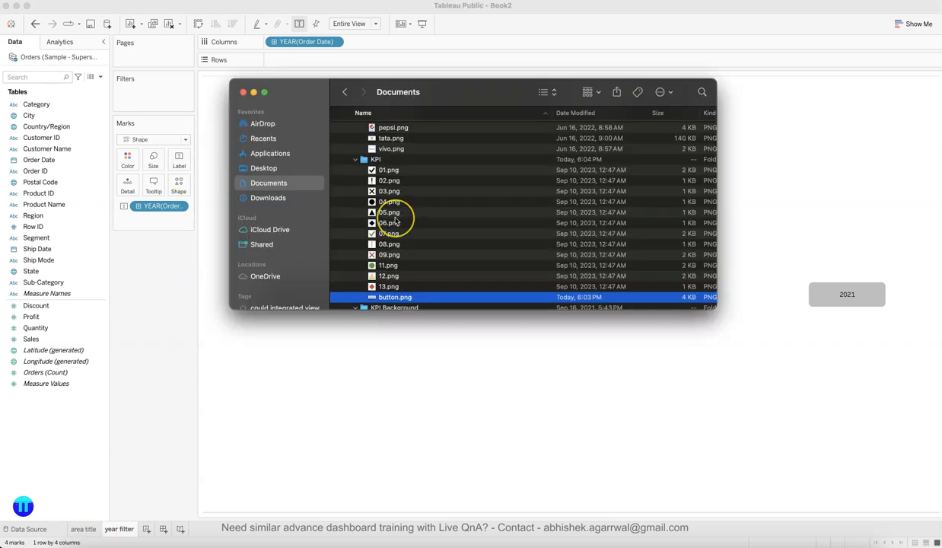
pyautogui.scroll(15, 396, 220)
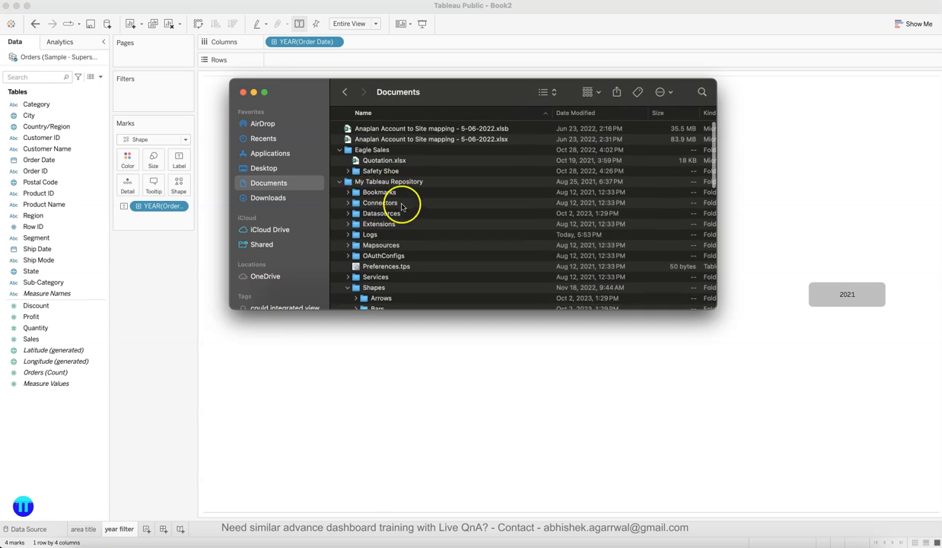
pyautogui.scroll(-5, 402, 207)
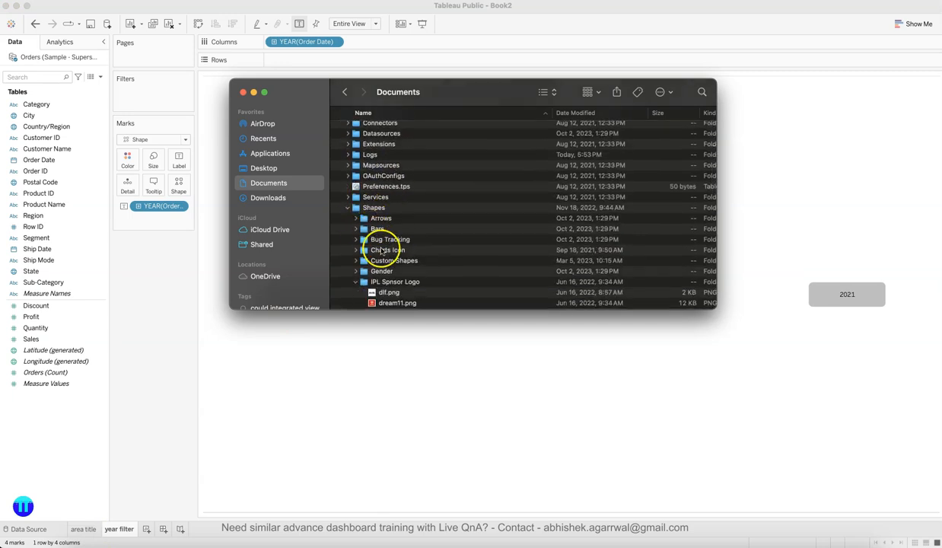
pyautogui.scroll(-4, 381, 242)
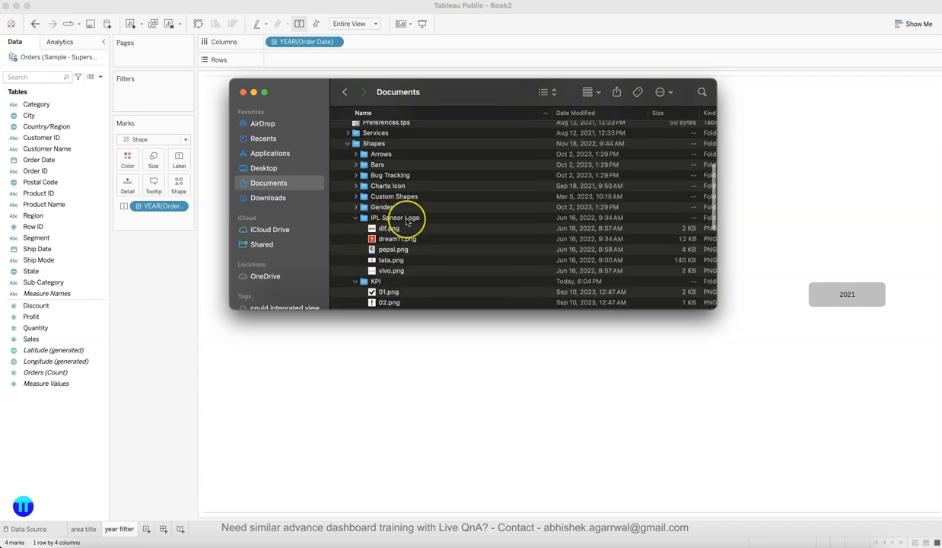
pyautogui.scroll(-3, 407, 221)
pyautogui.scroll(3, 407, 220)
pyautogui.click(355, 200)
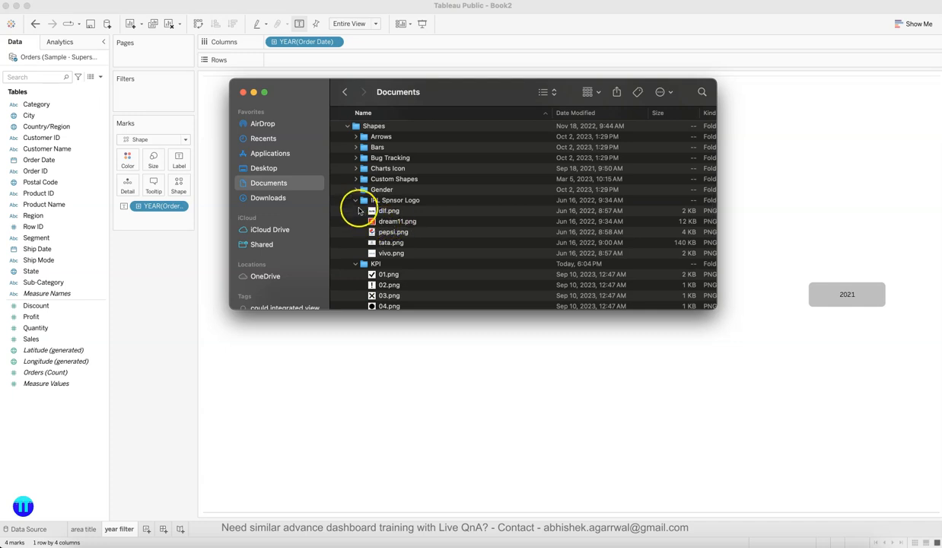
pyautogui.click(355, 211)
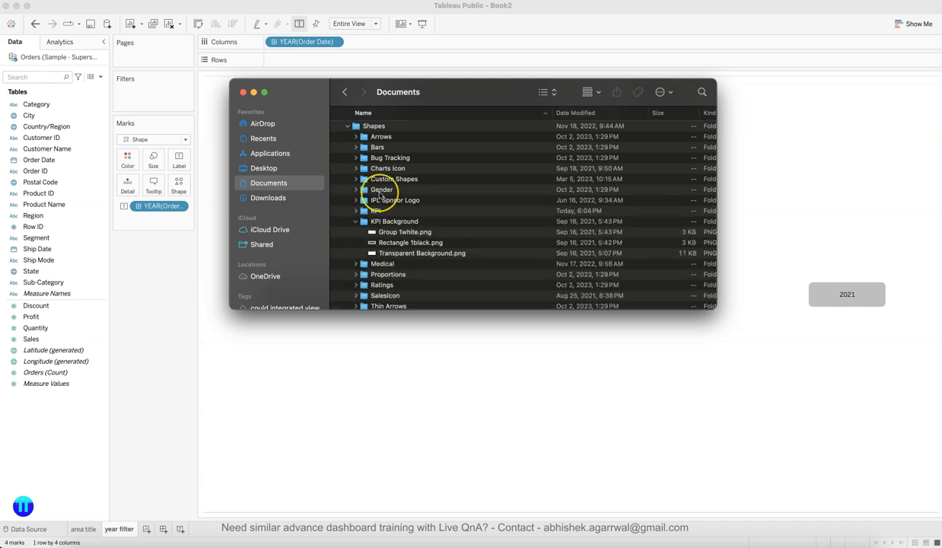
pyautogui.scroll(3, 378, 195)
pyautogui.scroll(-1, 372, 213)
pyautogui.click(180, 296)
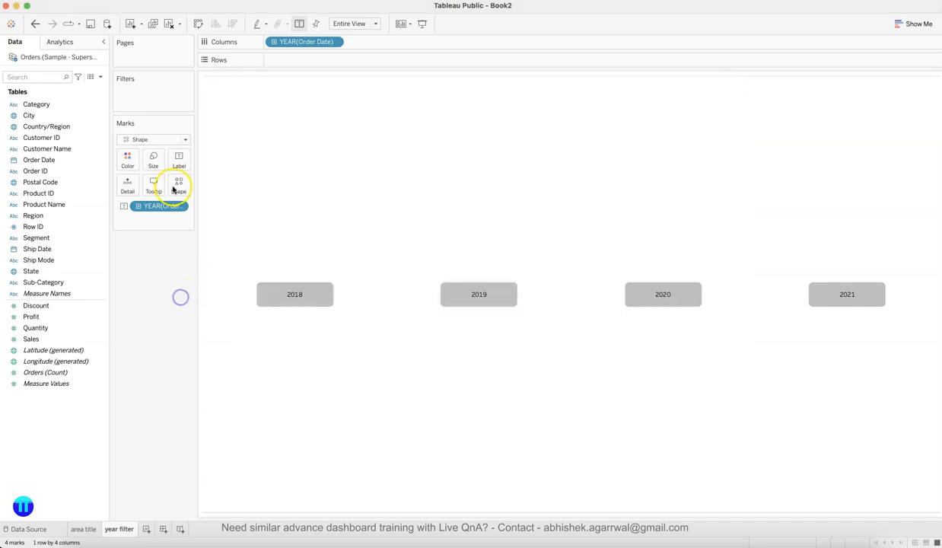
pyautogui.click(178, 186)
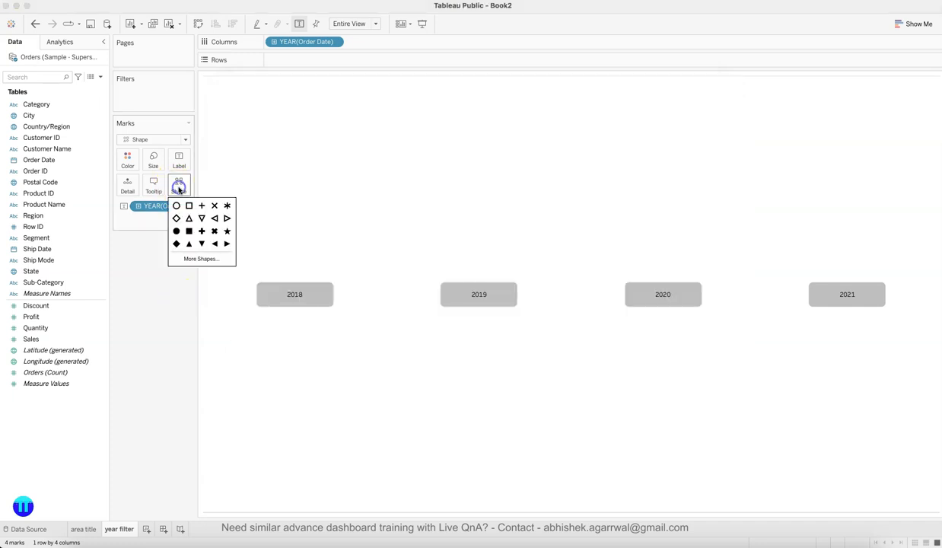
pyautogui.click(175, 140)
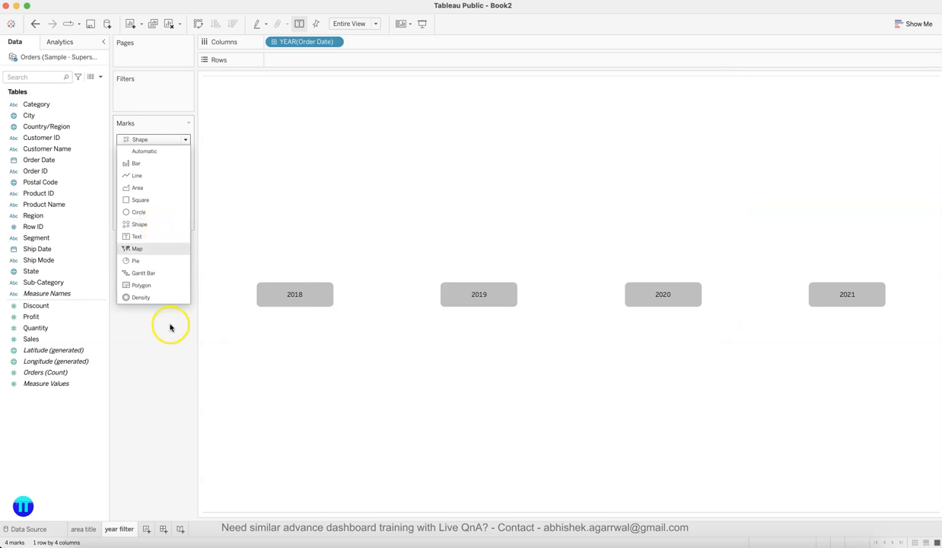
pyautogui.click(169, 372)
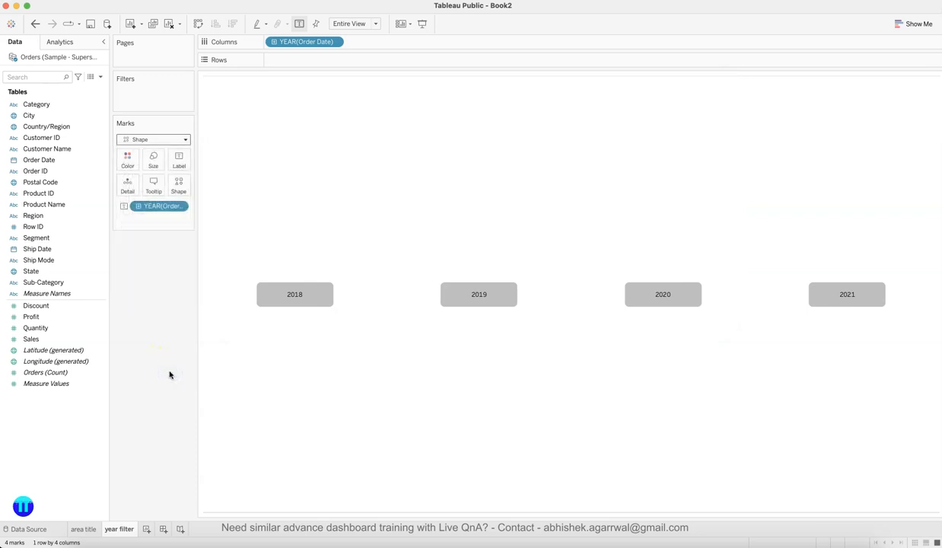
pyautogui.click(312, 299)
pyautogui.click(353, 223)
pyautogui.click(312, 396)
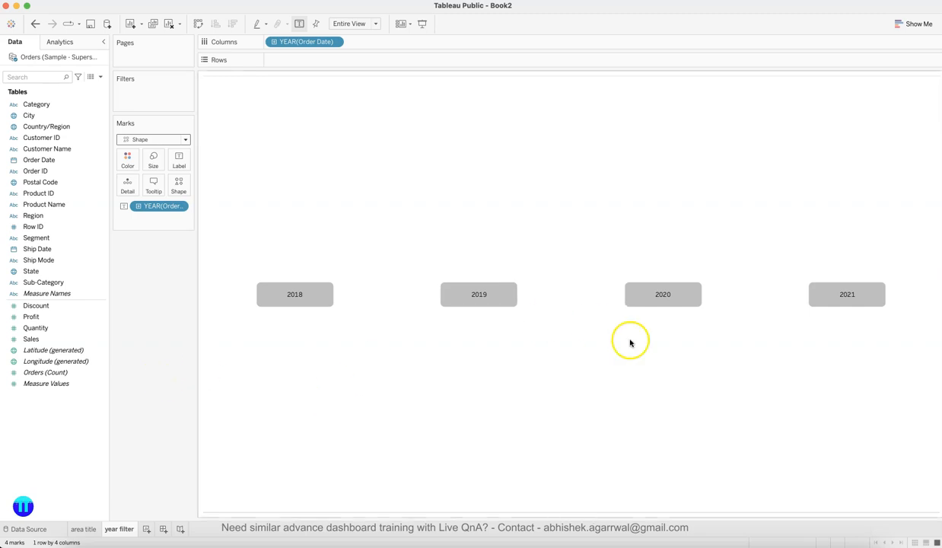
# Check the reference dashboard in the browser, return to Tableau Public and add a new worksheet named filter output
pyautogui.click(266, 544)
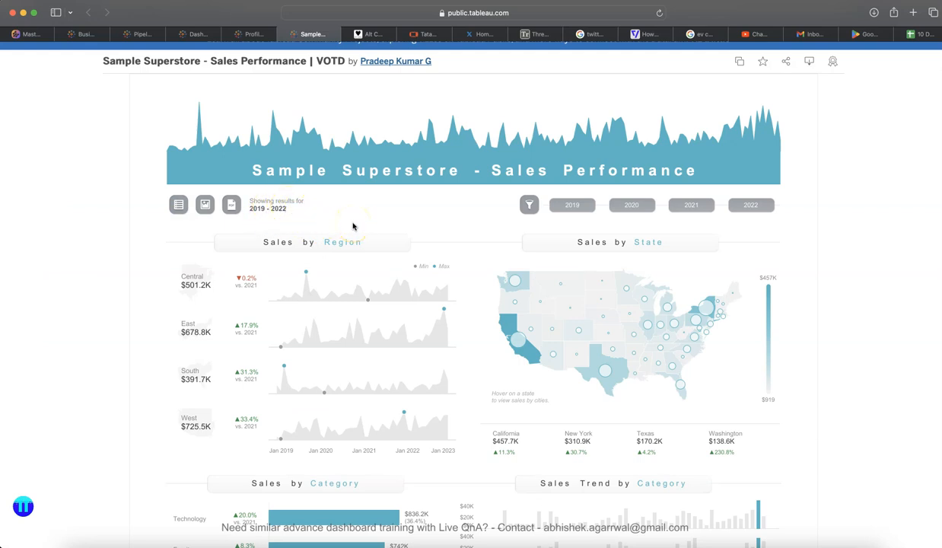
pyautogui.press('super+Tab')
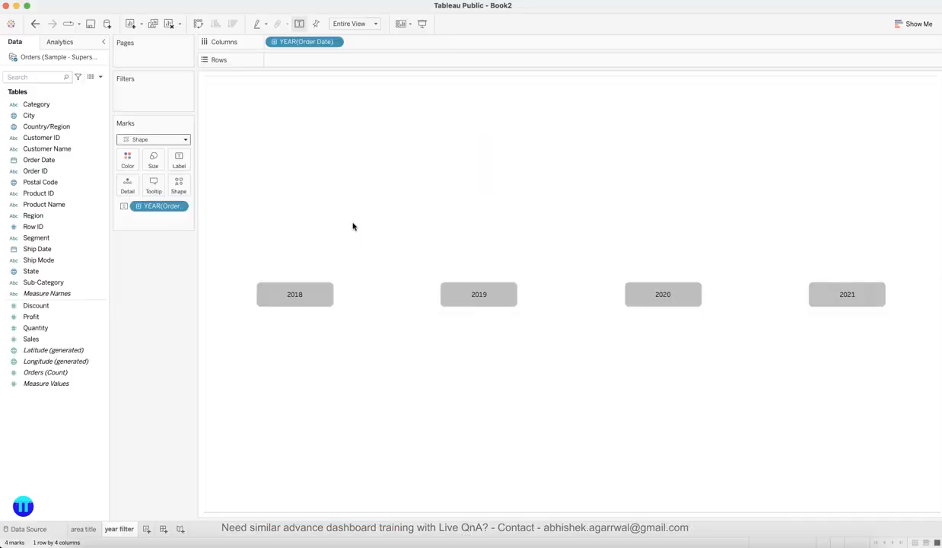
pyautogui.click(146, 528)
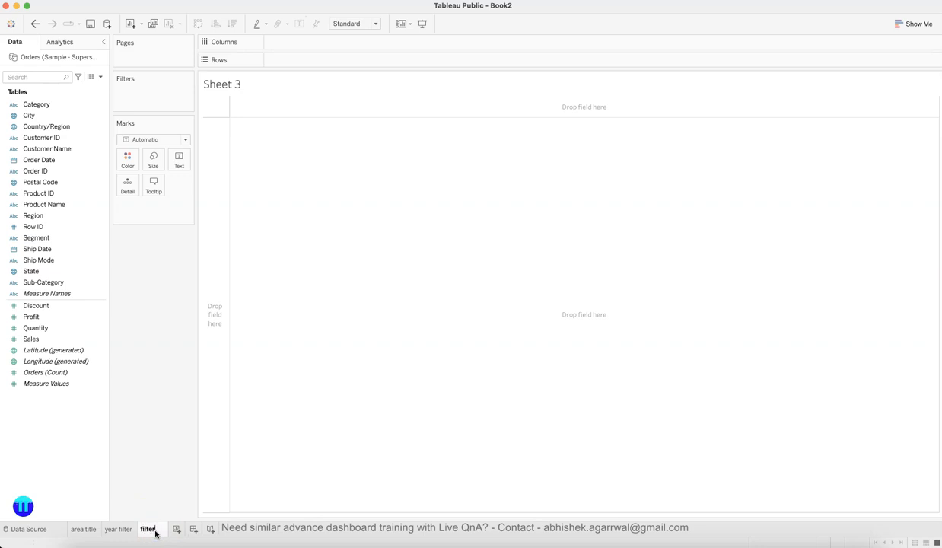
pyautogui.press('Return')
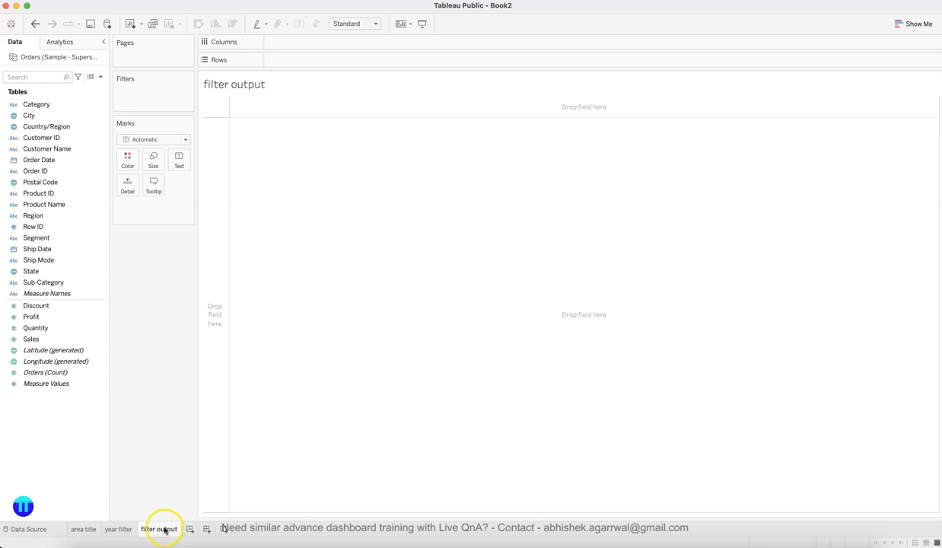
pyautogui.moveTo(164, 530)
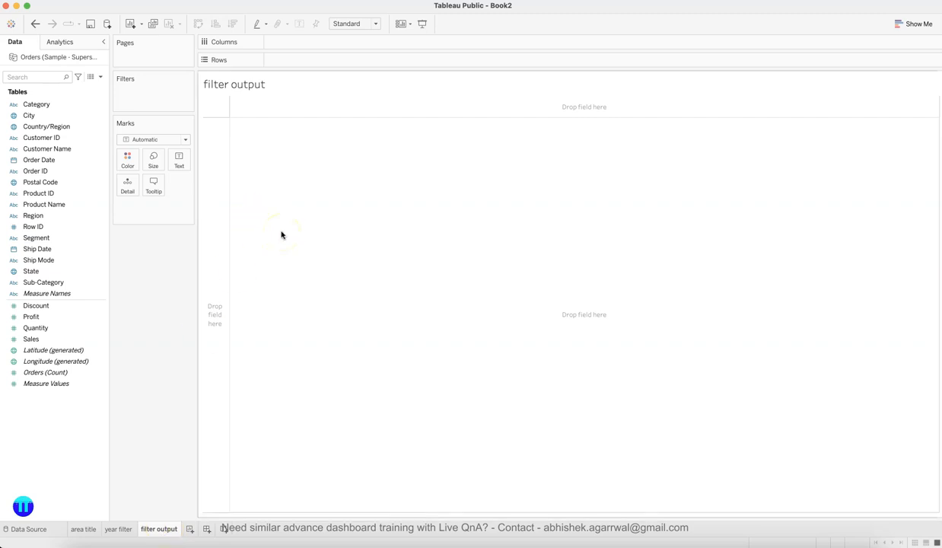
# Create a calculated field named year filter output from the filter output sheet
pyautogui.click(121, 528)
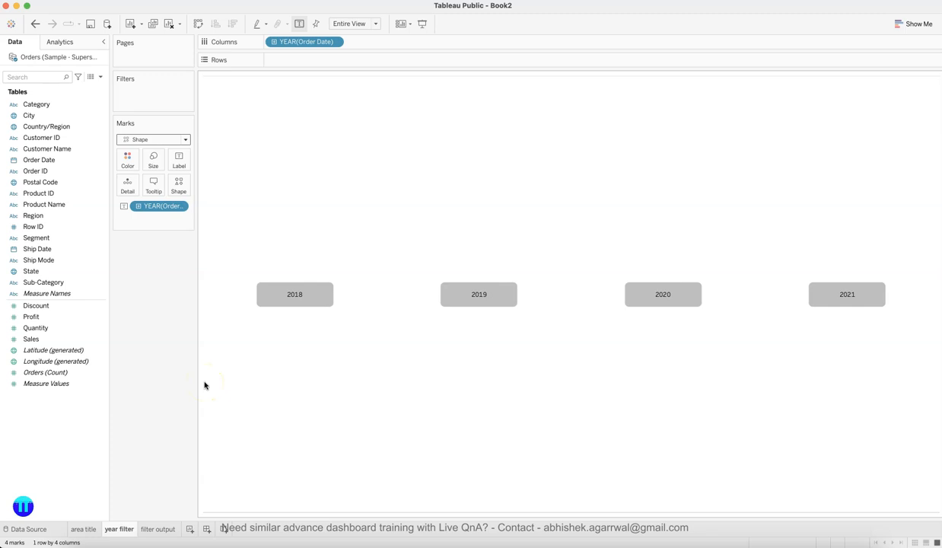
pyautogui.click(156, 528)
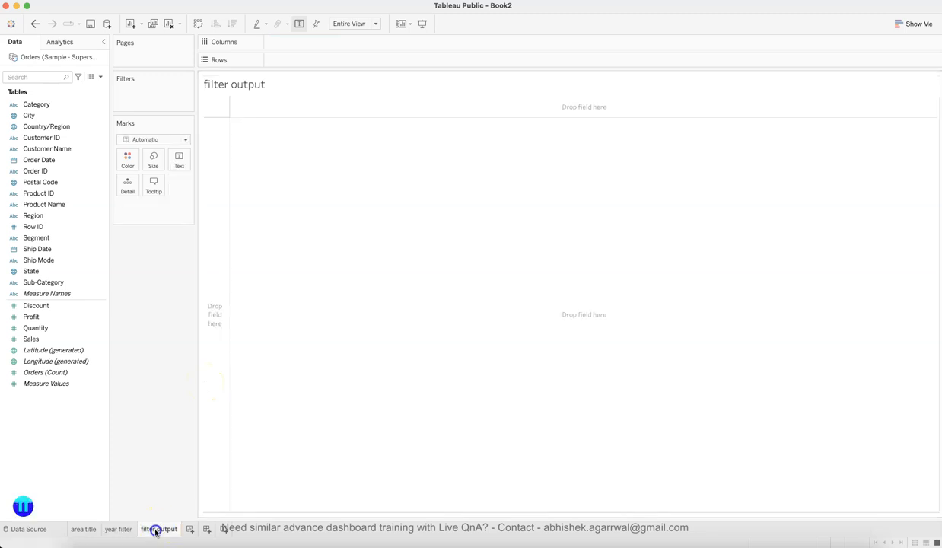
pyautogui.click(101, 78)
pyautogui.click(97, 88)
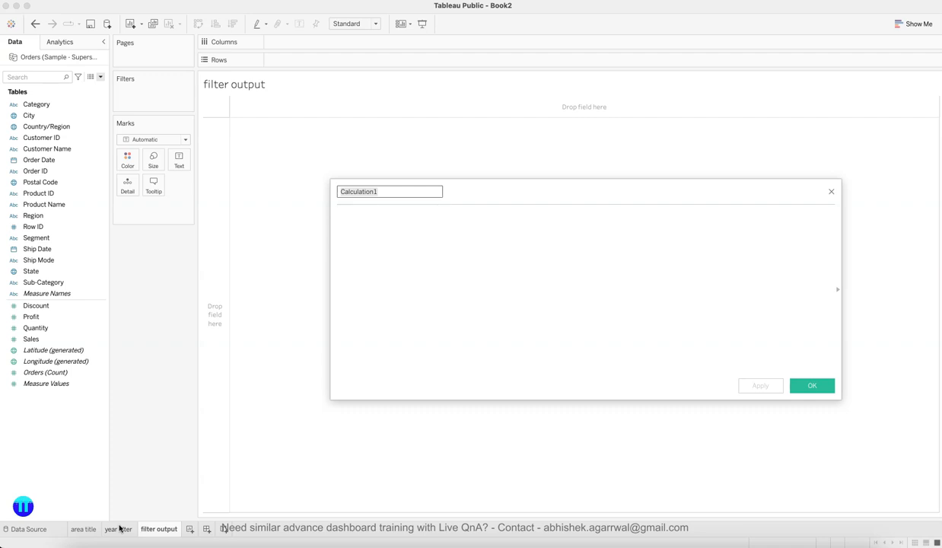
pyautogui.write('filter')
pyautogui.press('Left')
pyautogui.press('Left')
pyautogui.press('Left')
pyautogui.press('Left')
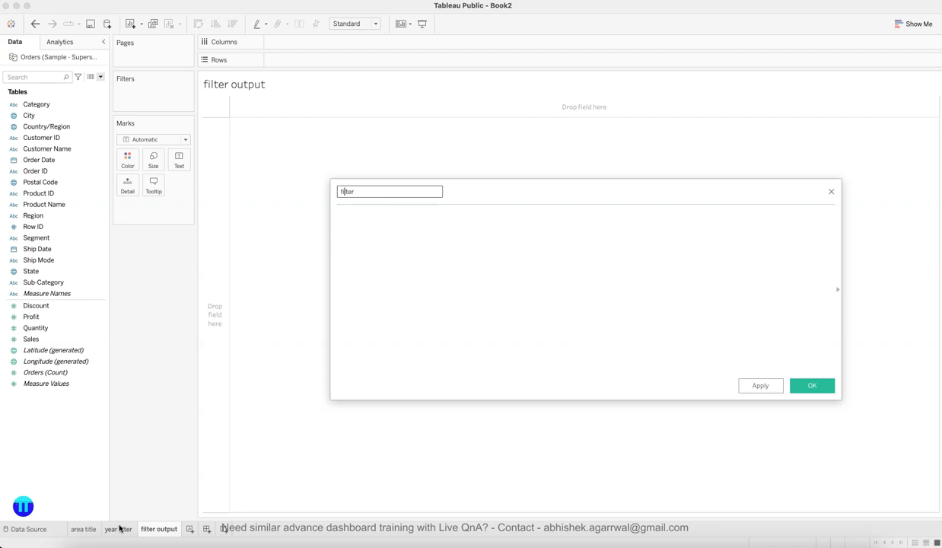
pyautogui.write('year filter output')
pyautogui.press('Tab')
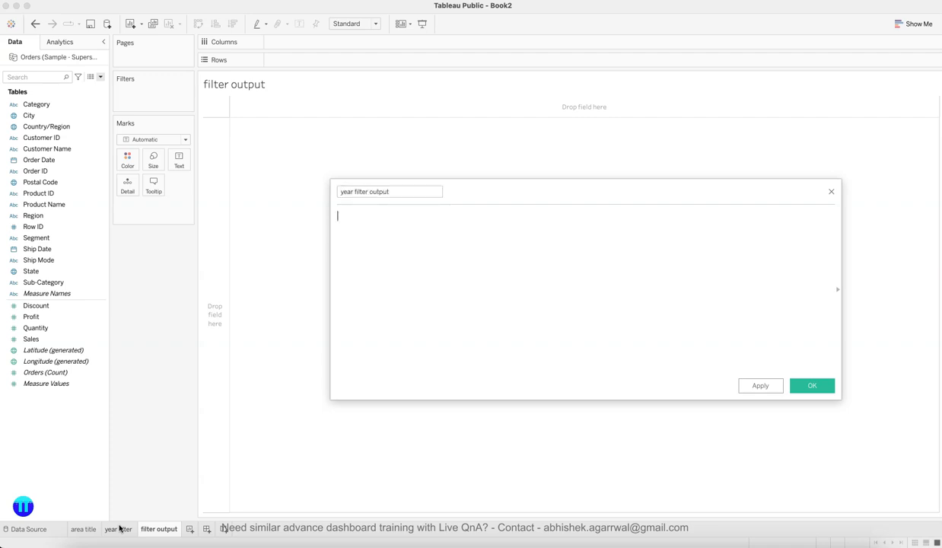
# Begin the calculation formula with IF YEAR([Order Date])
pyautogui.write('i')
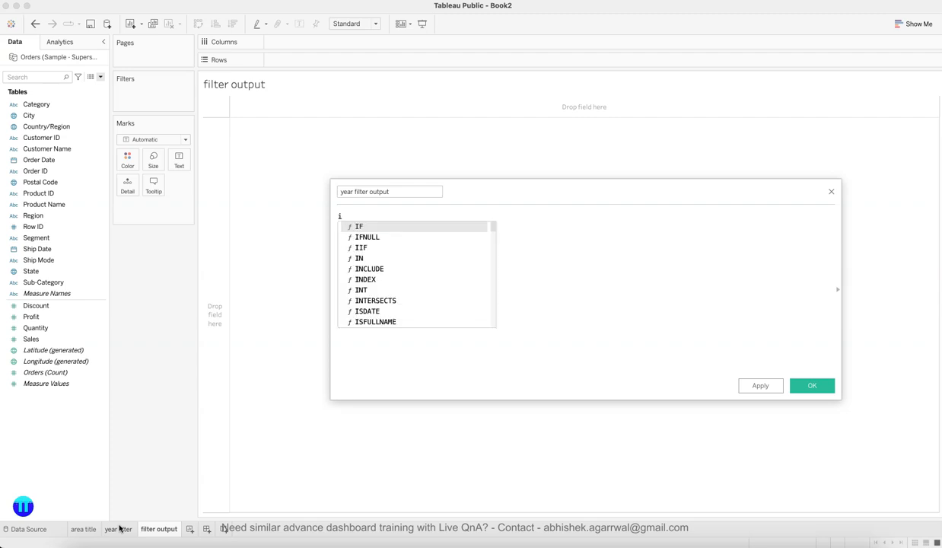
pyautogui.press('Return')
pyautogui.write('yea')
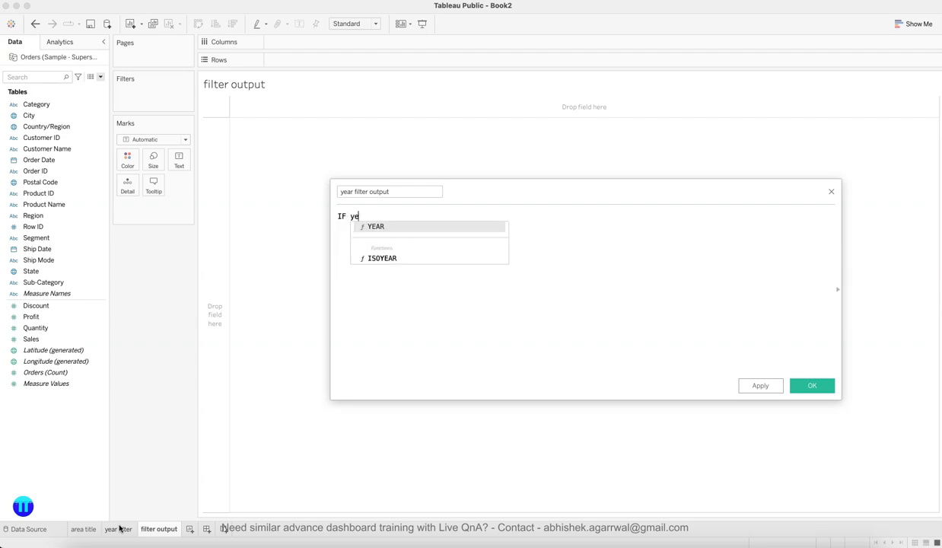
pyautogui.press('Return')
pyautogui.write('[Order')
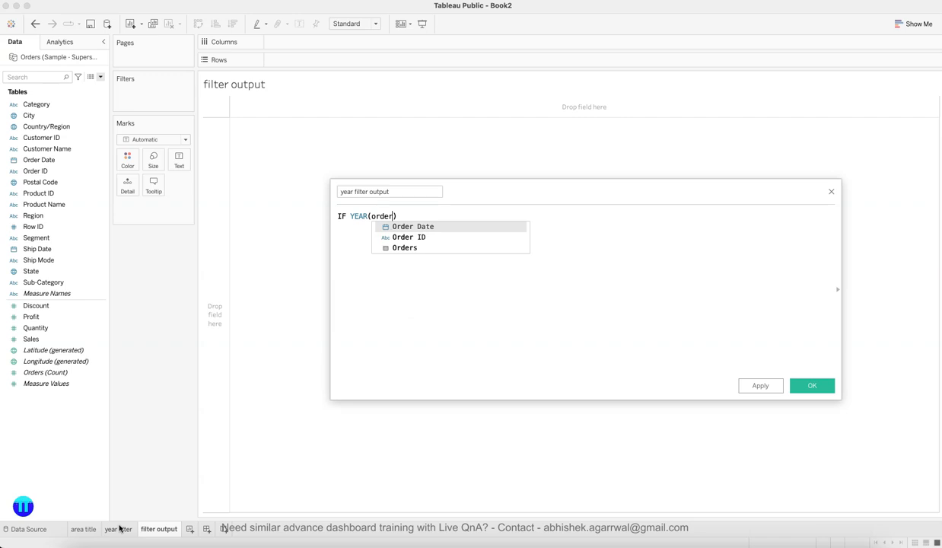
pyautogui.press('Return')
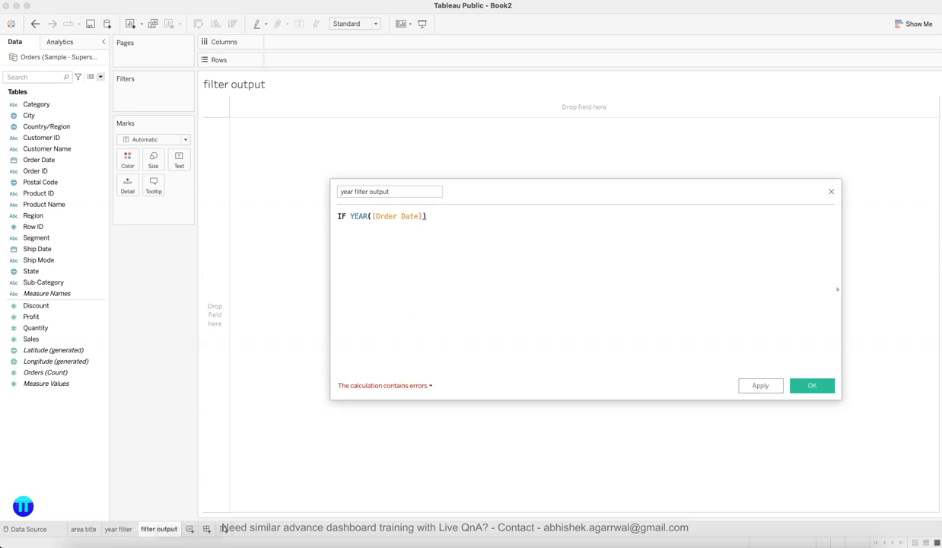
# Wrap the formula's YEAR([Order Date]) in COUNTD and set the IF condition to = 1
pyautogui.click(351, 218)
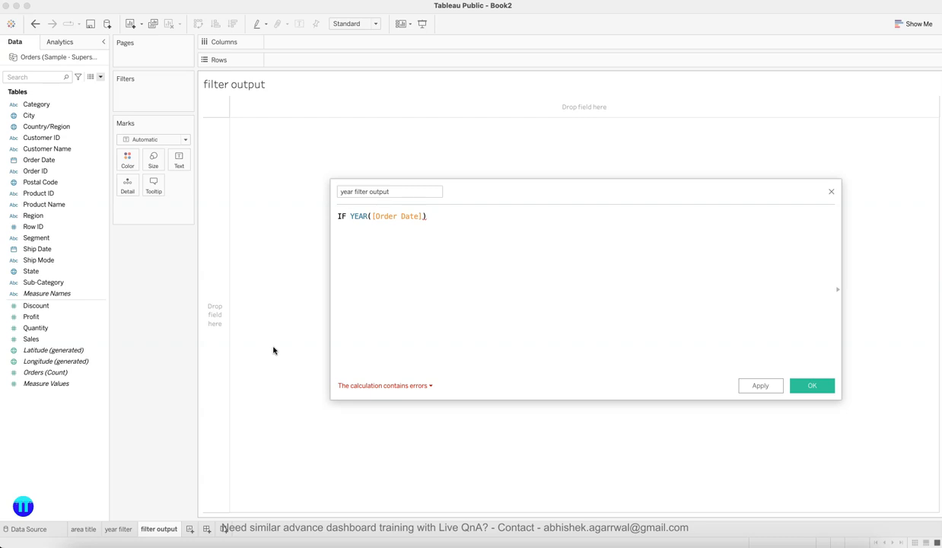
pyautogui.write('coun')
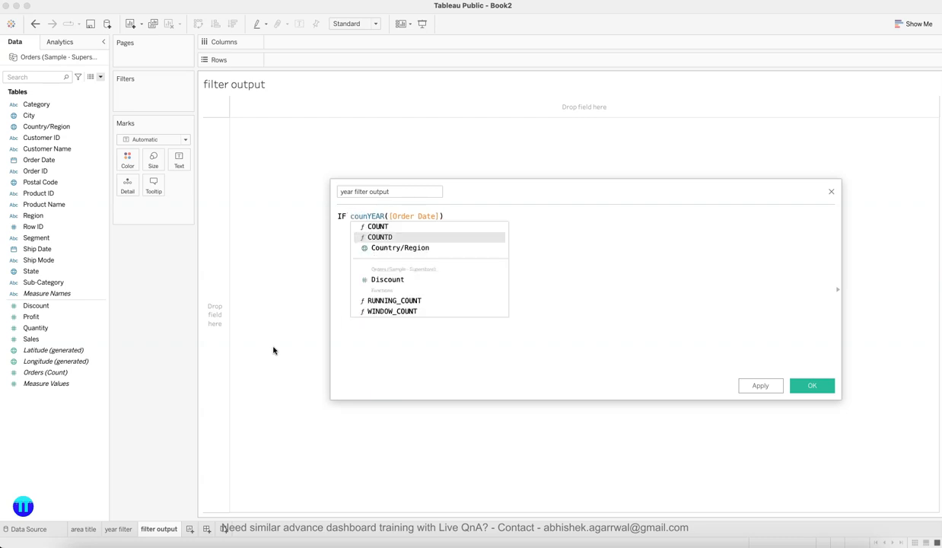
pyautogui.press('Return')
pyautogui.write('yea')
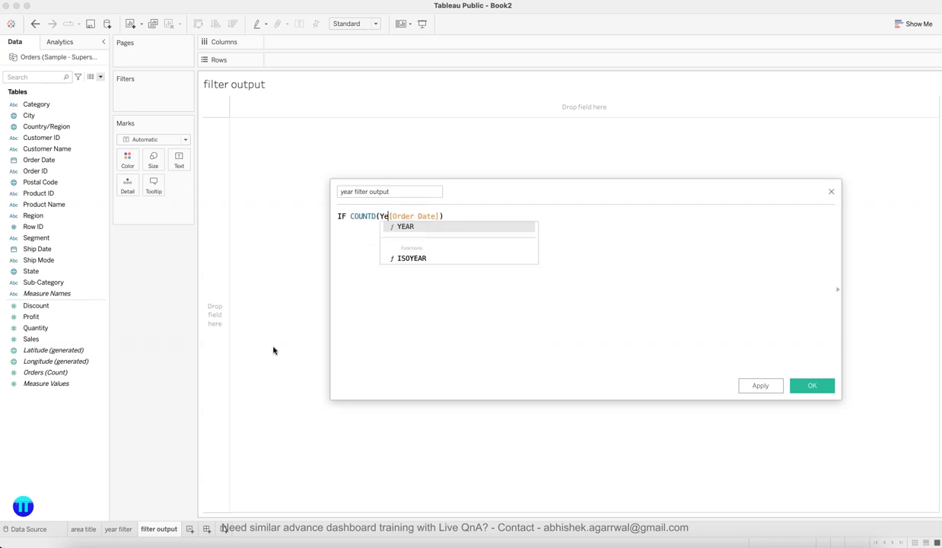
pyautogui.press('Return')
pyautogui.press('Delete')
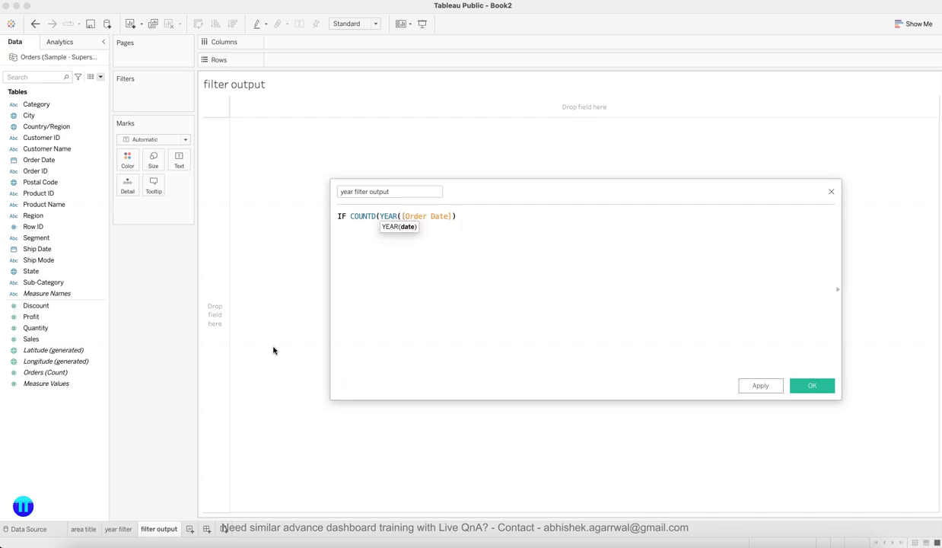
pyautogui.press('End')
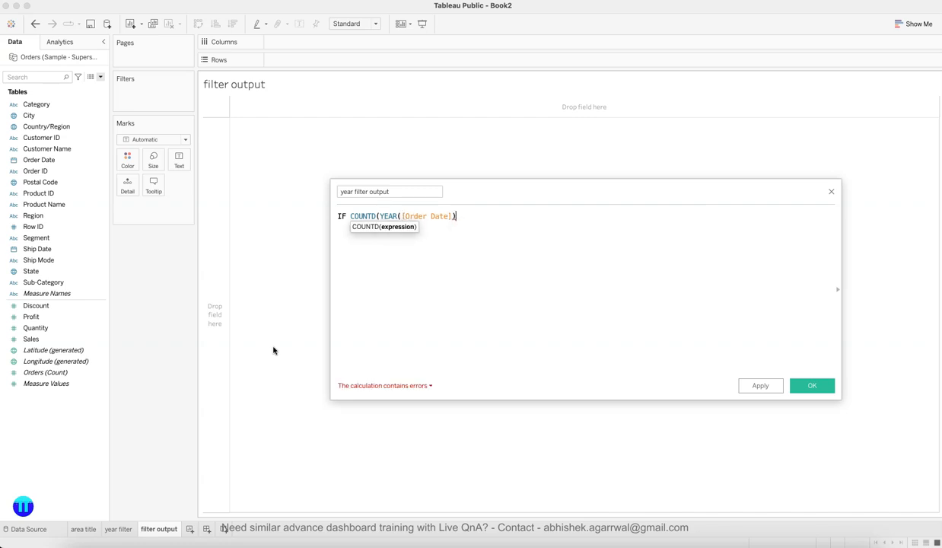
pyautogui.write(') = ')
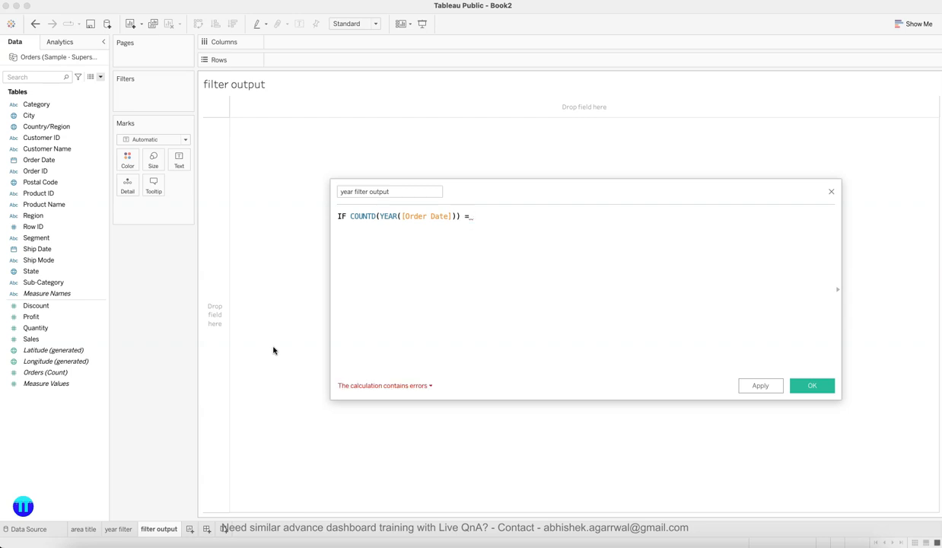
pyautogui.write('1')
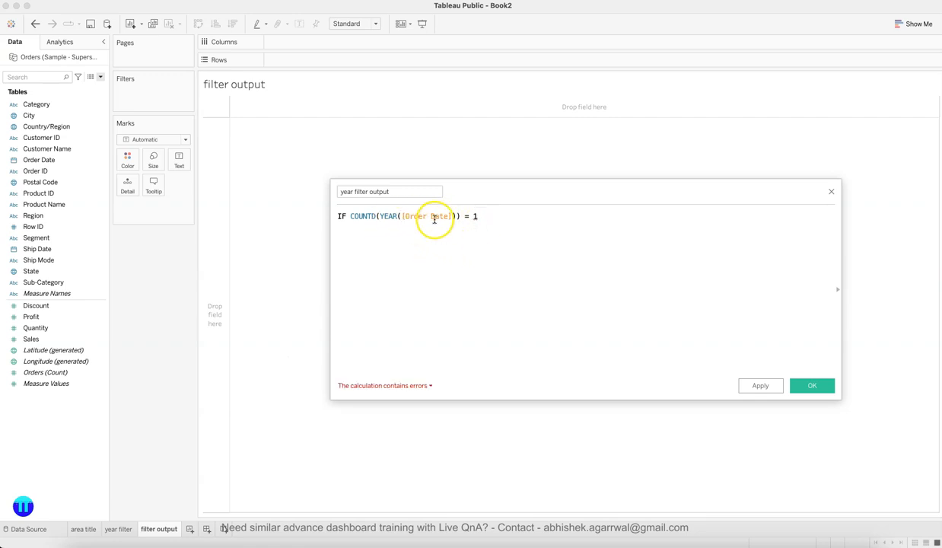
pyautogui.moveTo(383, 216); pyautogui.dragTo(457, 216)
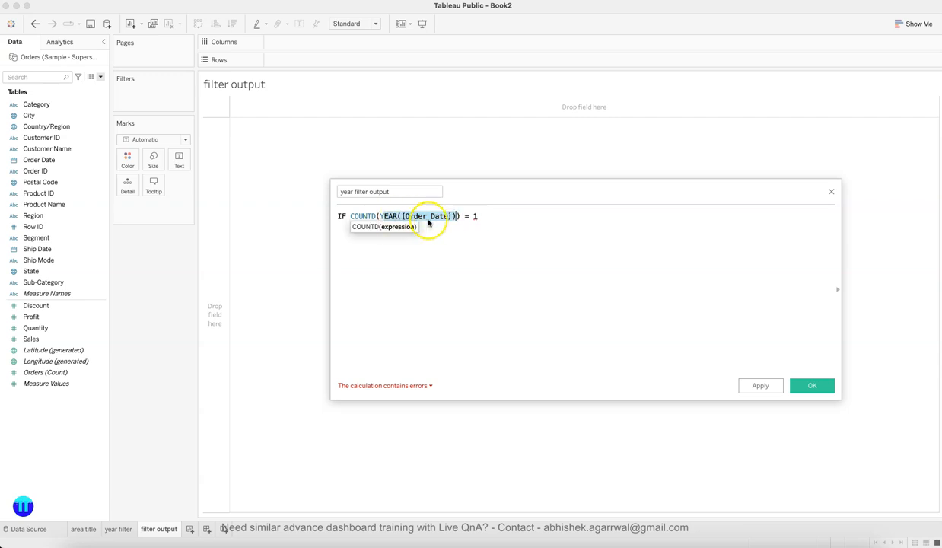
pyautogui.click(478, 216)
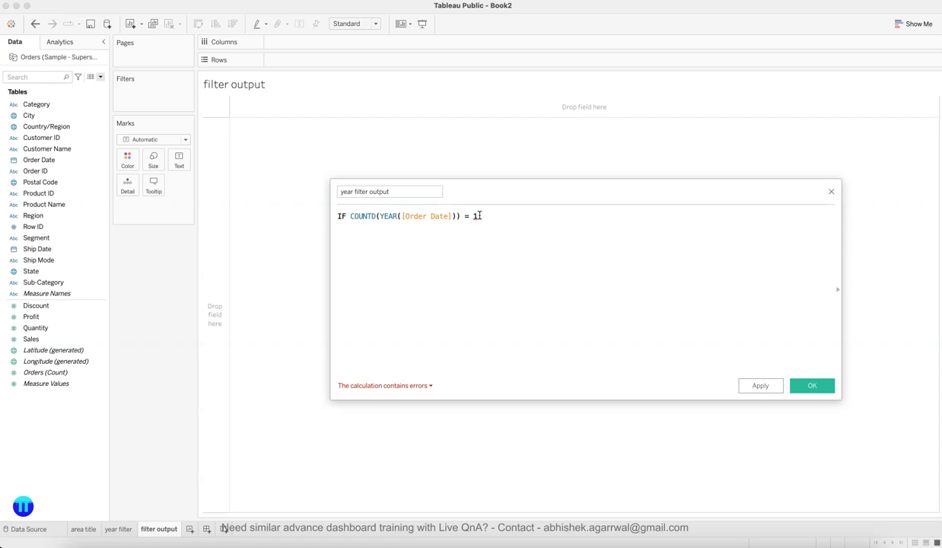
# Extend the condition with THEN YEAR([Order Date])
pyautogui.click(442, 340)
pyautogui.click(506, 268)
pyautogui.write('th')
pyautogui.press('Return')
pyautogui.write('ye')
pyautogui.press('Return')
pyautogui.write('drd')
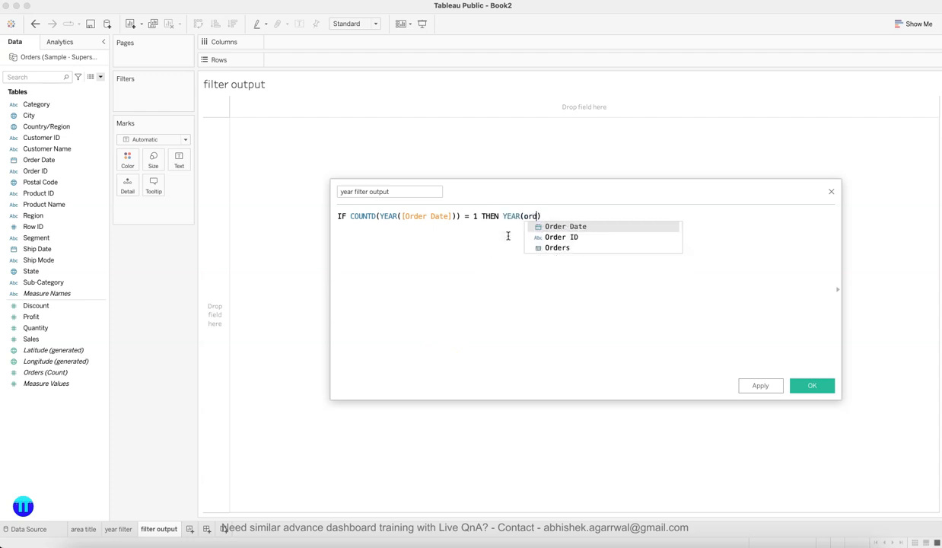
pyautogui.press('Return')
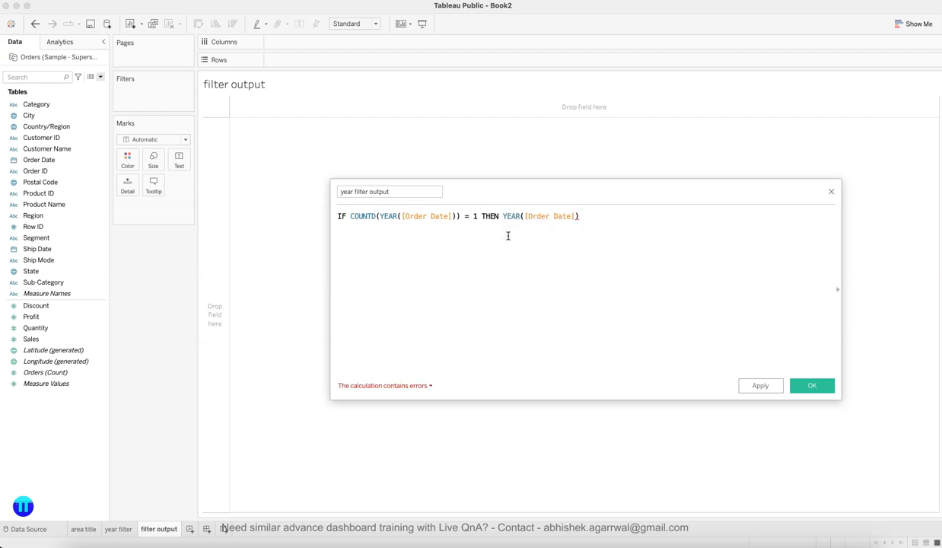
# Add an ELSE branch with MIN(YEAR([Order Date])) after the THEN expression
pyautogui.press('Left')
pyautogui.press('Left')
pyautogui.press('Left')
pyautogui.press('Left')
pyautogui.press('Left')
pyautogui.press('Right')
pyautogui.press('Right')
pyautogui.press('Right')
pyautogui.press('Right')
pyautogui.press('Right')
pyautogui.write('el')
pyautogui.press('Return')
pyautogui.write('min')
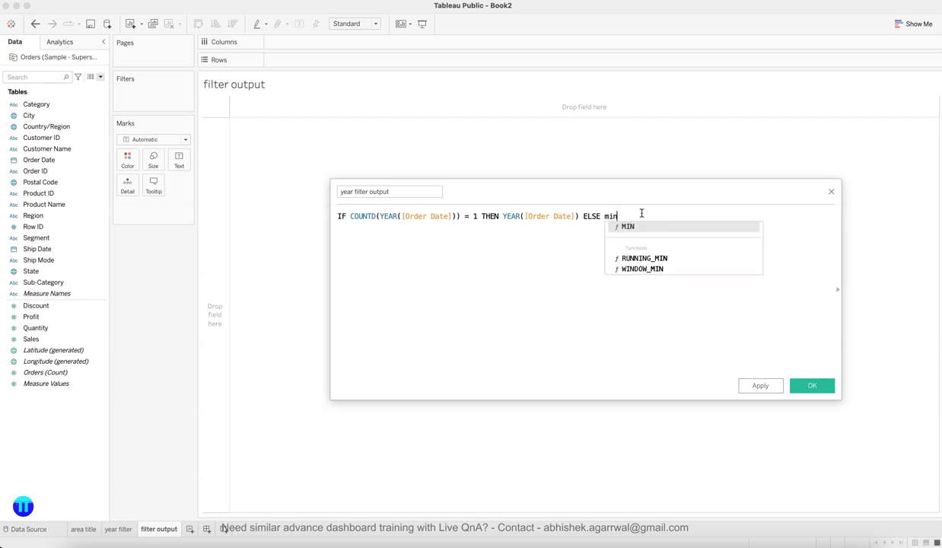
pyautogui.press('Return')
pyautogui.write('year')
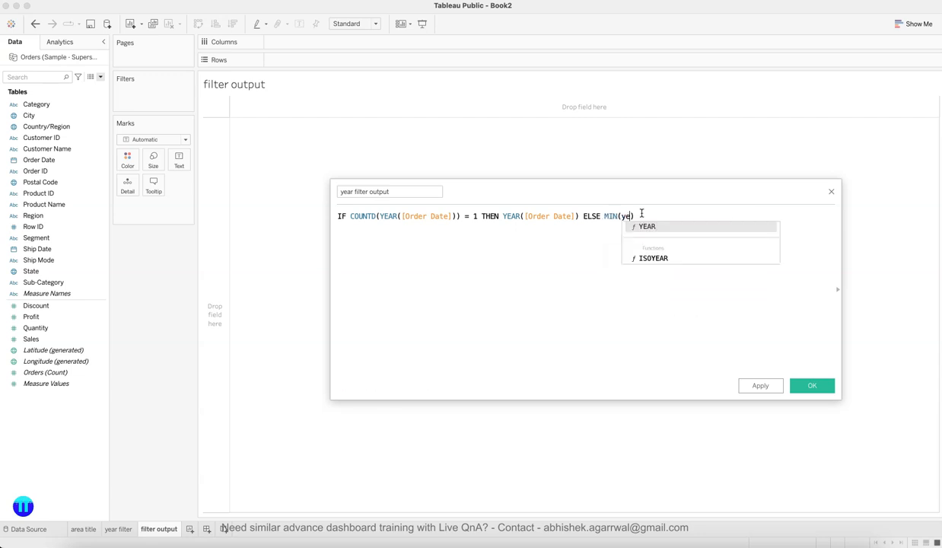
pyautogui.press('Return')
pyautogui.write('ord')
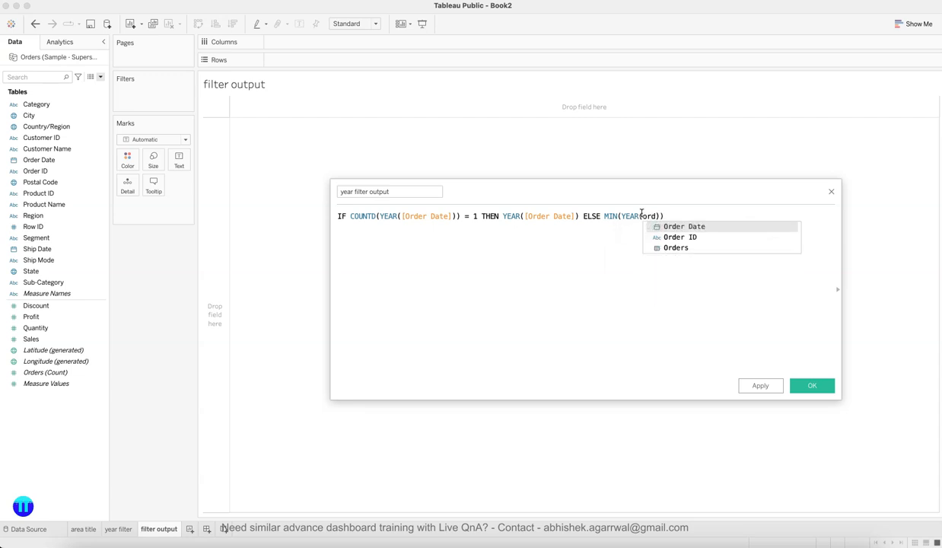
pyautogui.press('Return')
# Concatenate " - " and MAX(YEAR([Order Date])) to the ELSE branch
pyautogui.press('End')
pyautogui.write('+ "')
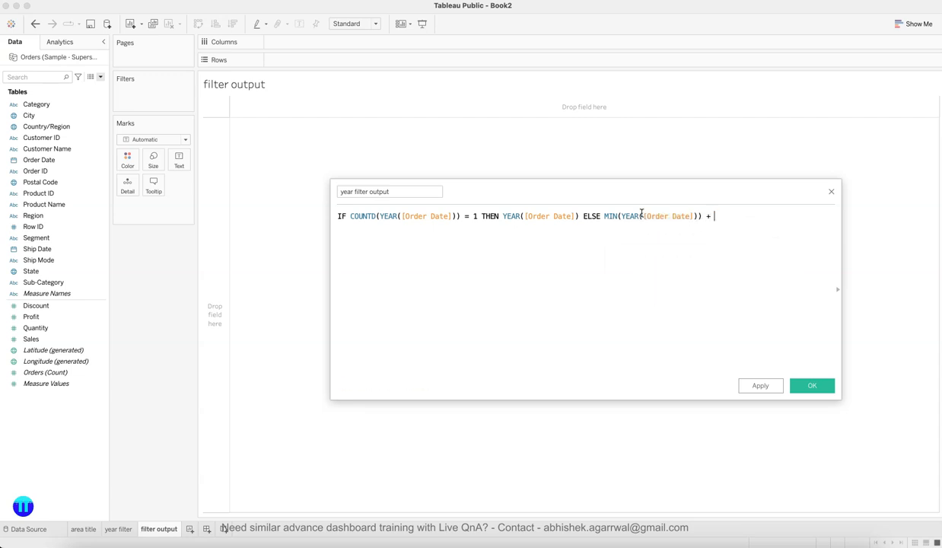
pyautogui.write(' - " +')
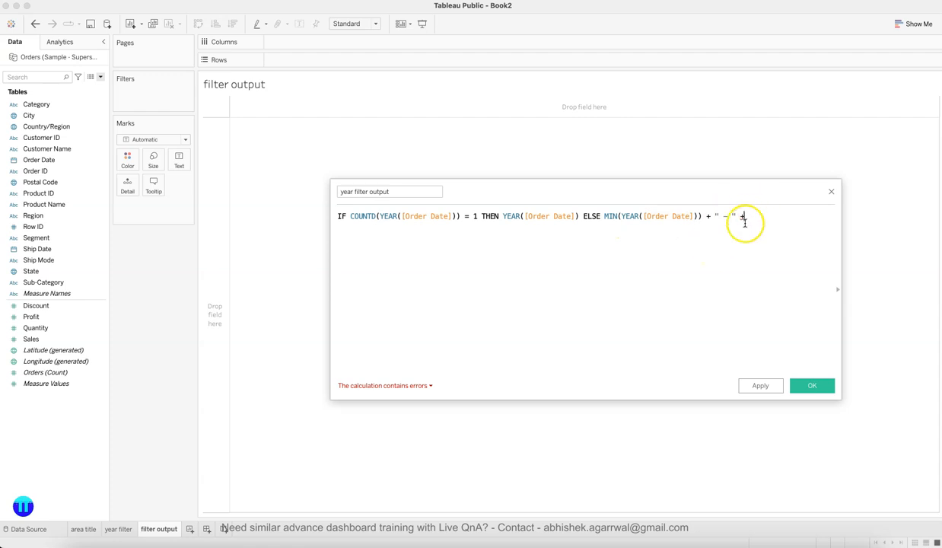
pyautogui.write(' MAX')
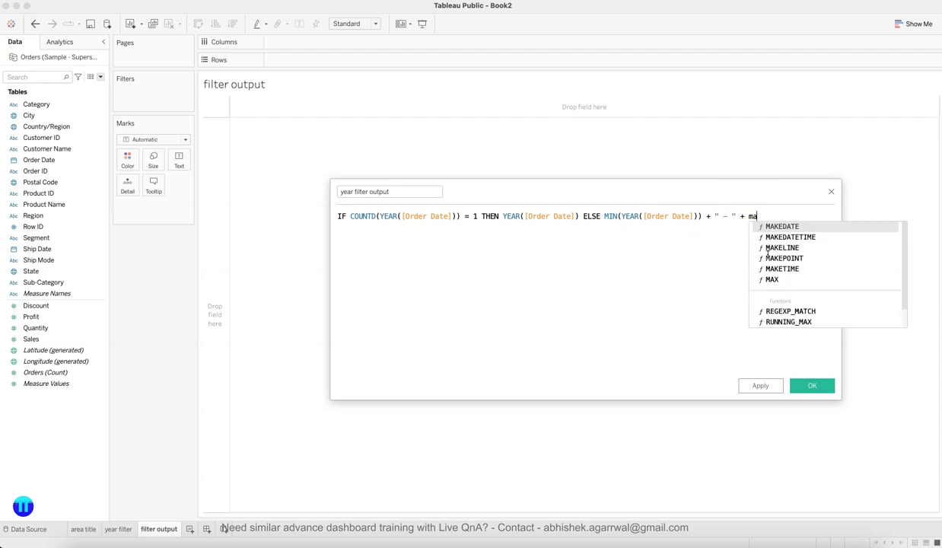
pyautogui.press('Return')
pyautogui.write('yea')
pyautogui.press('Return')
pyautogui.write('orde')
pyautogui.press('Return')
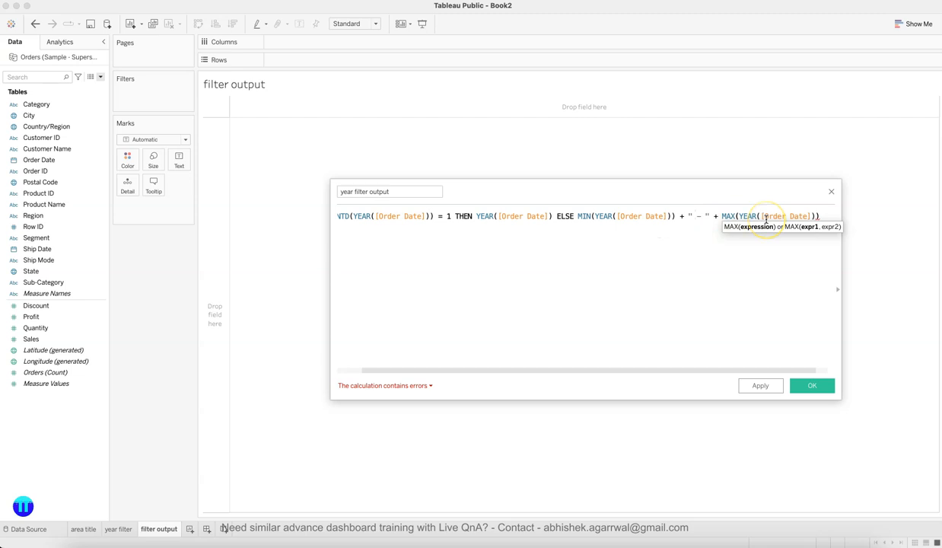
# Close the IF statement with END, and place ELSE and END on their own lines
pyautogui.click(827, 216)
pyautogui.write('en')
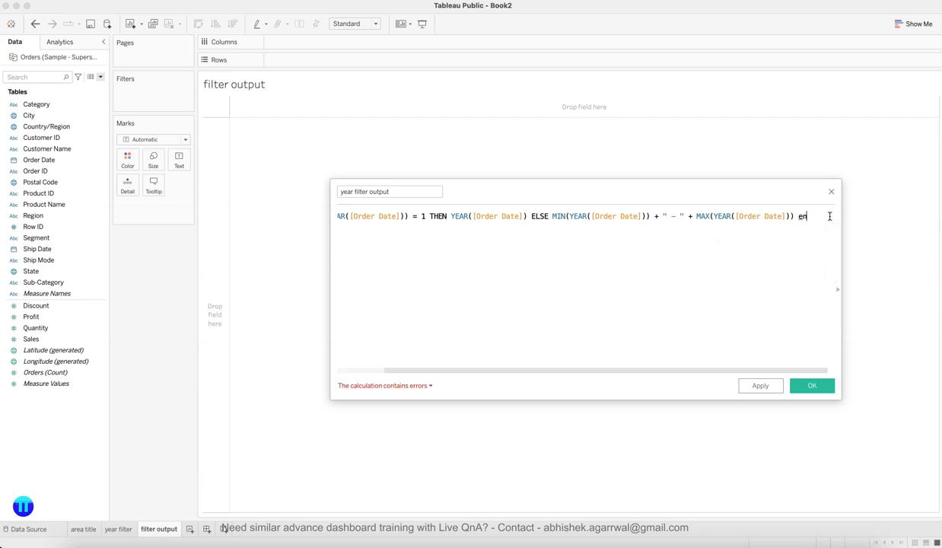
pyautogui.press('BackSpace')
pyautogui.press('BackSpace')
pyautogui.write('END')
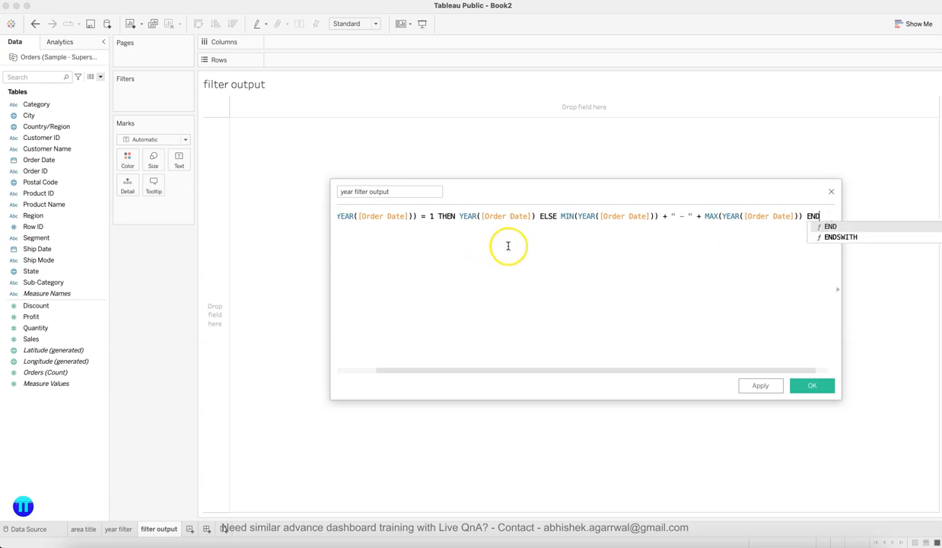
pyautogui.click(540, 216)
pyautogui.press('Return')
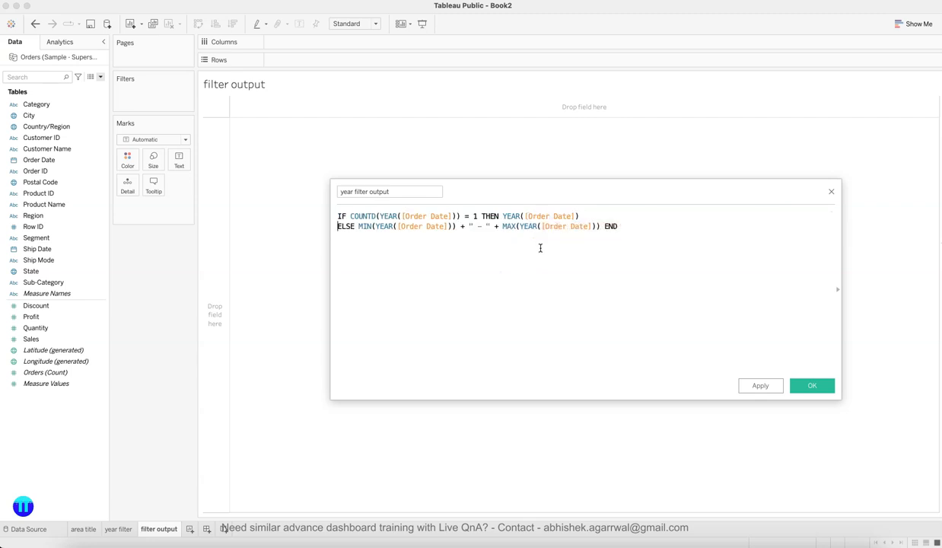
pyautogui.click(602, 226)
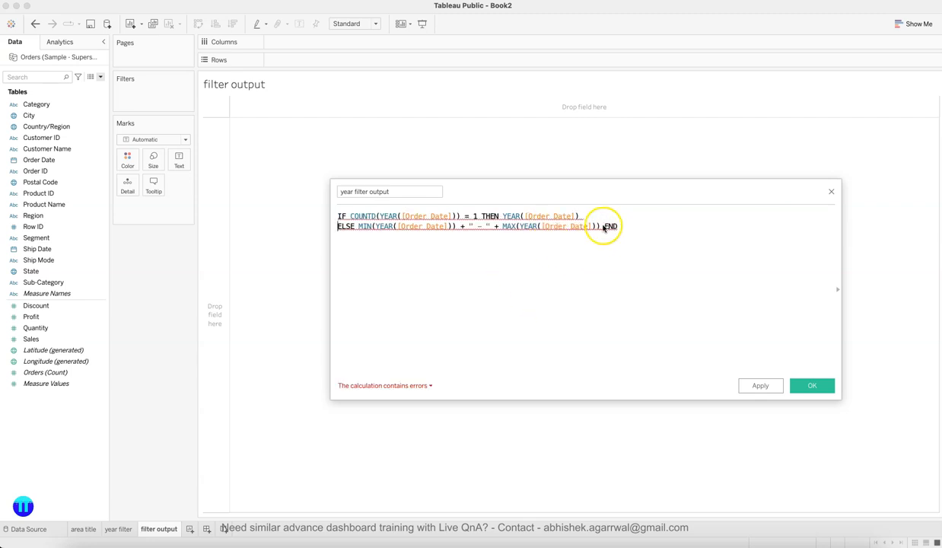
pyautogui.press('Return')
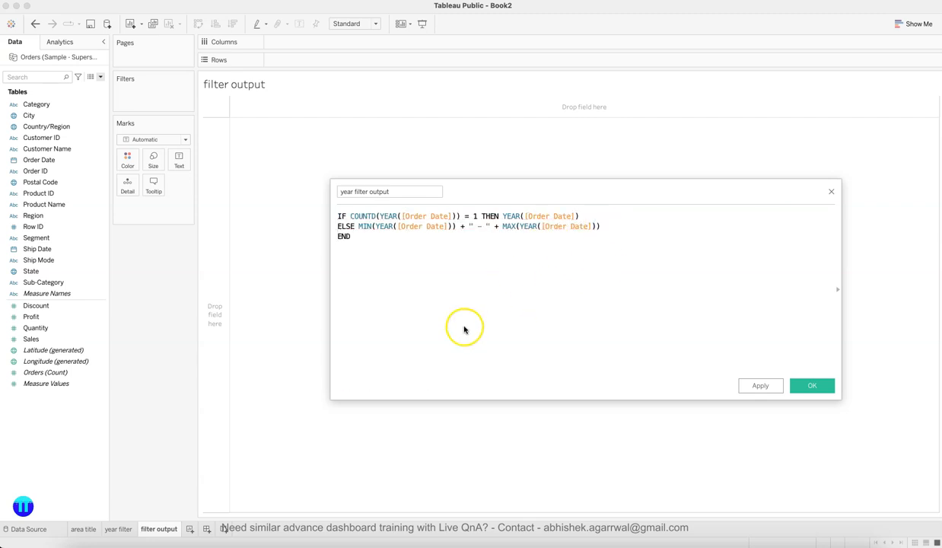
# Check the calculation errors and wrap the THEN expression YEAR([Order Date]) in ATTR
pyautogui.click(502, 217)
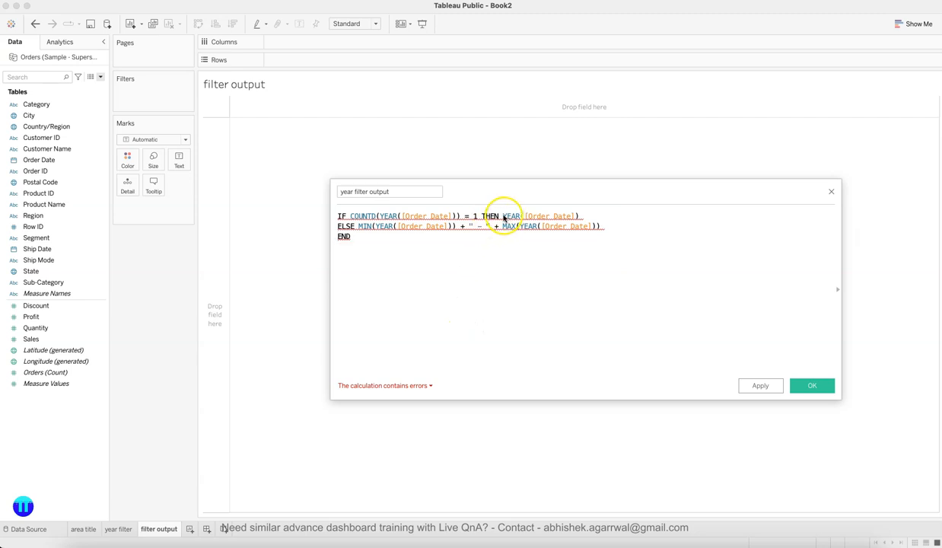
pyautogui.click(429, 385)
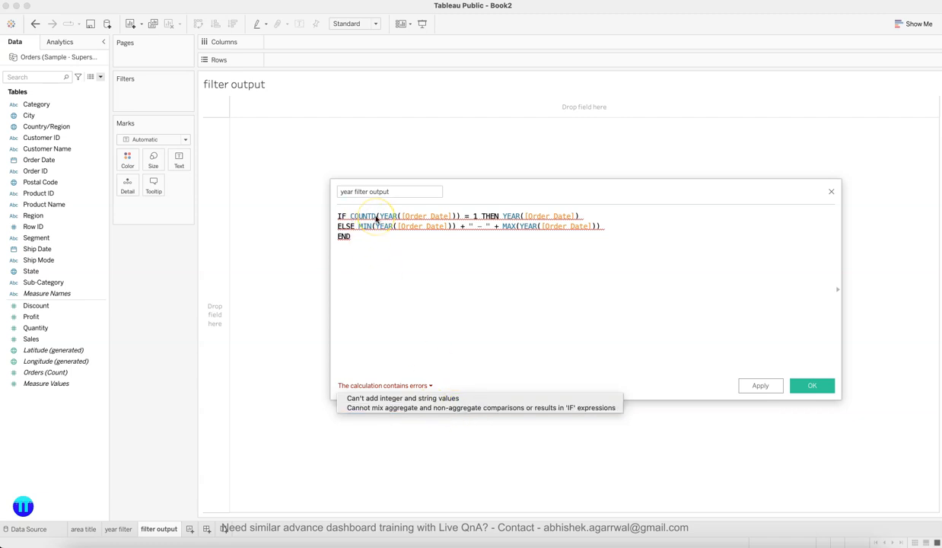
pyautogui.click(505, 221)
pyautogui.write('ATTR')
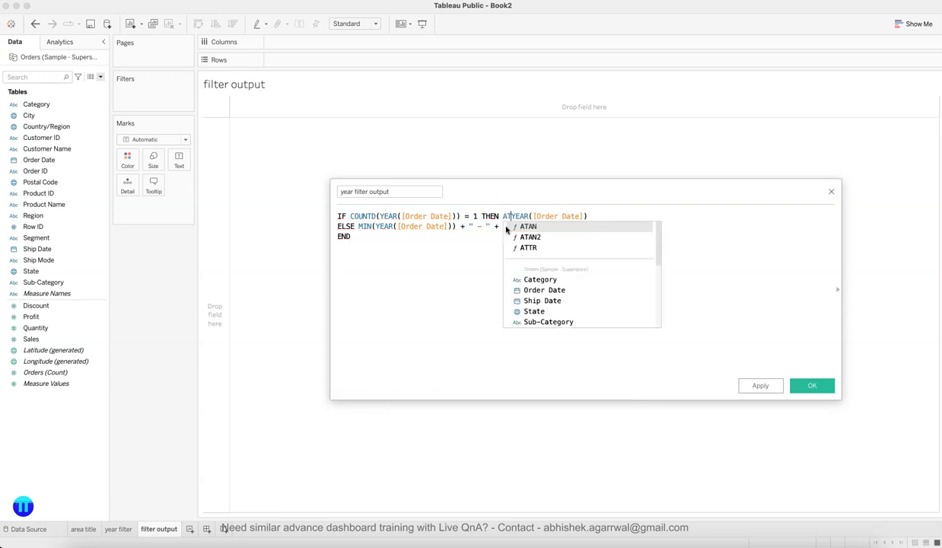
pyautogui.write('(')
pyautogui.click(608, 216)
pyautogui.write(')')
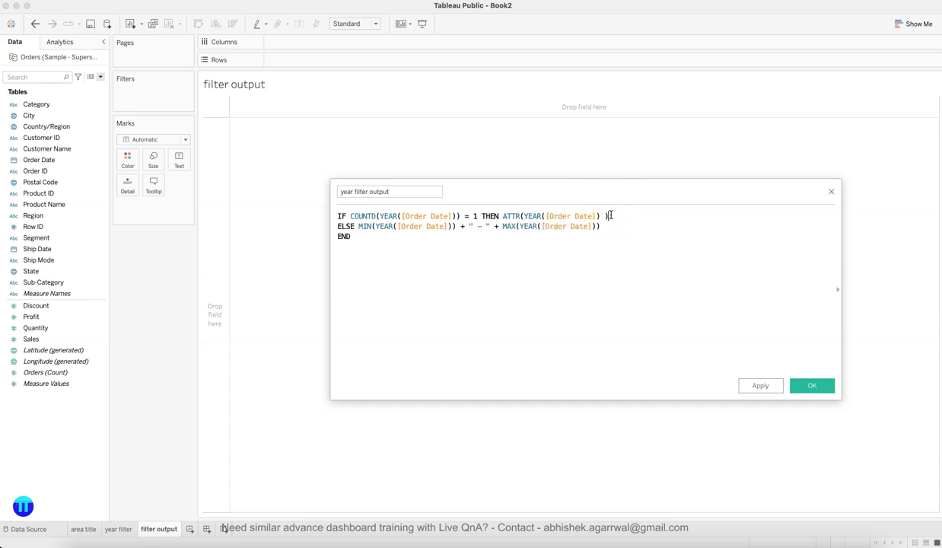
pyautogui.press('BackSpace')
pyautogui.press('BackSpace')
pyautogui.write(')')
# Check the remaining error and convert the year inside ATTR to text, giving ATTR(STR(YEAR([Order Date])))
pyautogui.click(426, 386)
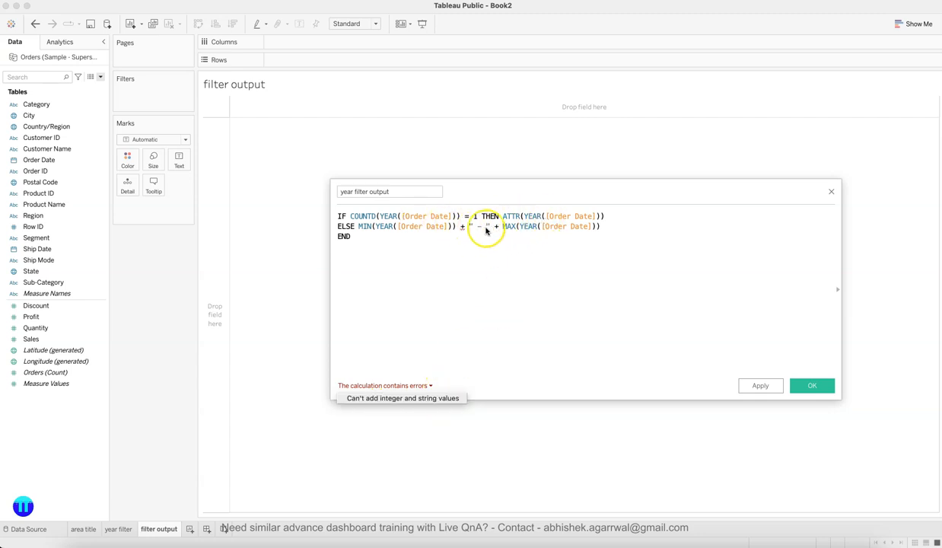
pyautogui.click(523, 217)
pyautogui.click(525, 217)
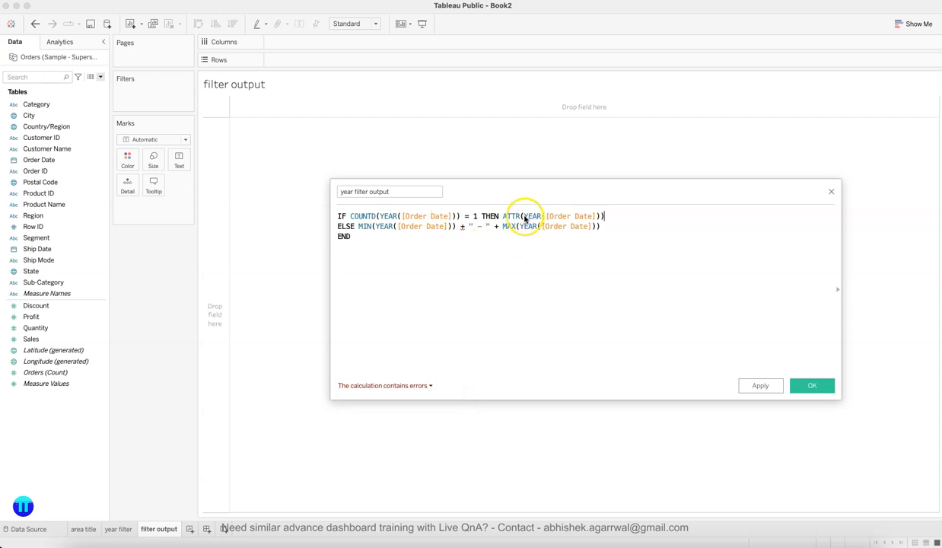
pyautogui.write('STR(')
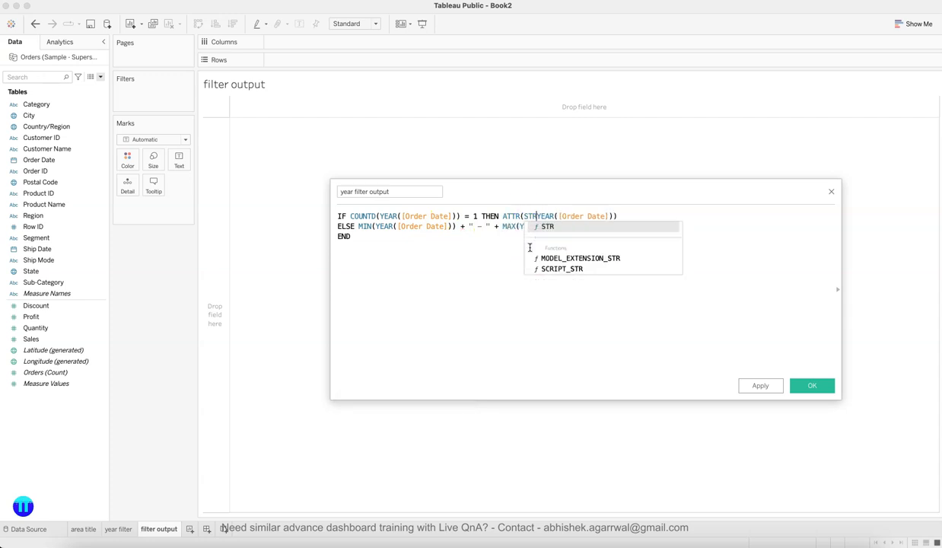
pyautogui.click(628, 214)
pyautogui.write(')')
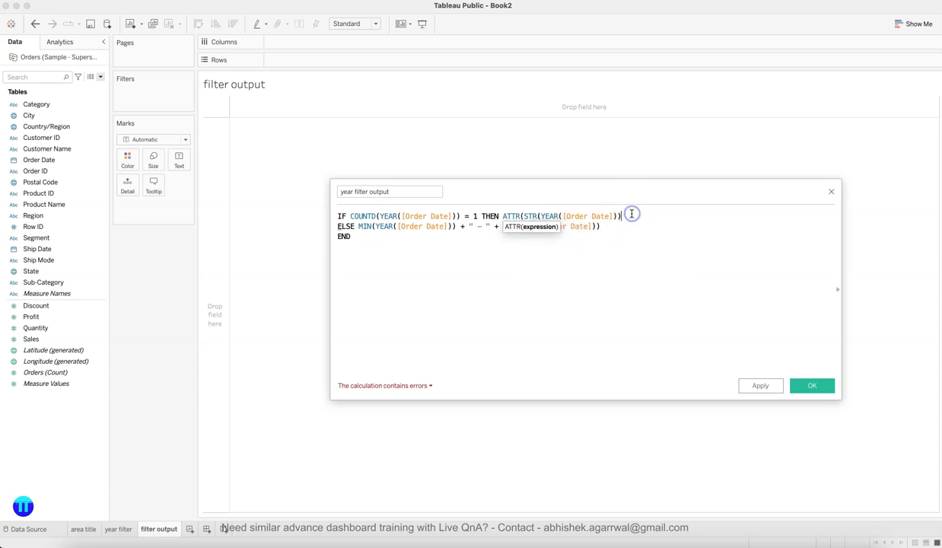
pyautogui.write(')')
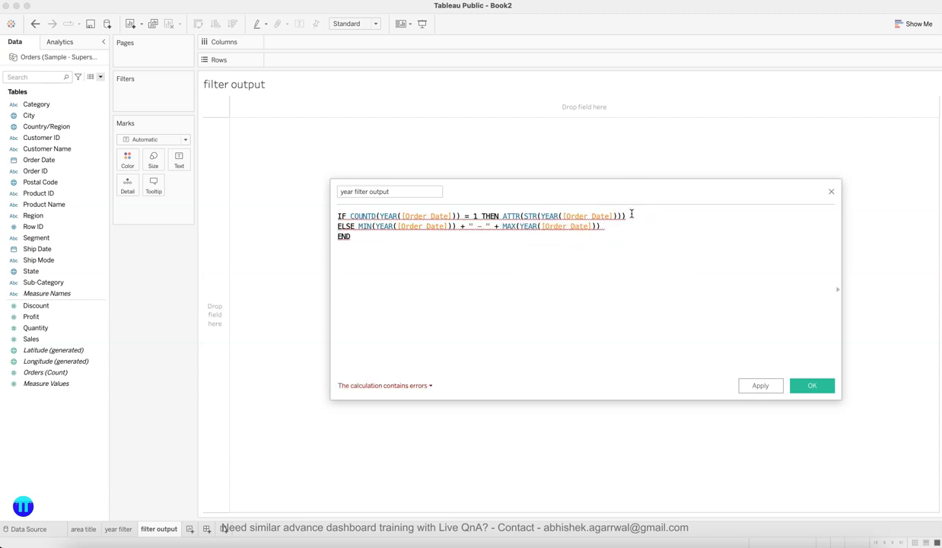
# Check the calculation error and convert the ELSE branch's minimum year to text, giving STR(MIN(YEAR([Order Date])))
pyautogui.click(397, 385)
pyautogui.click(378, 399)
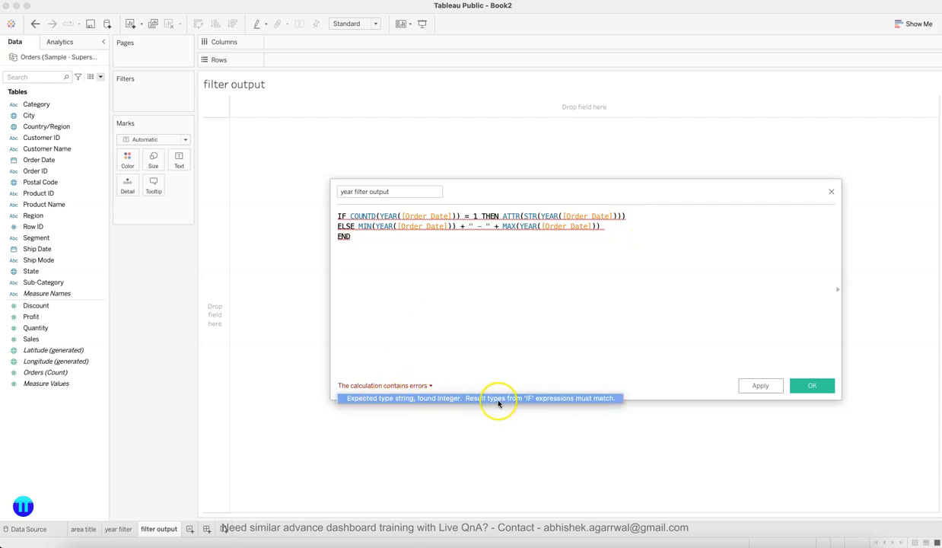
pyautogui.click(379, 230)
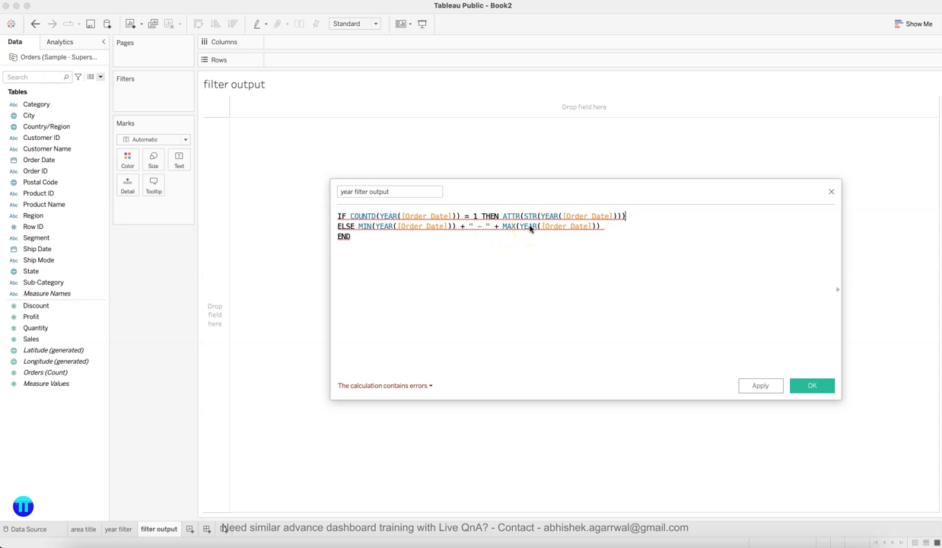
pyautogui.click(358, 226)
pyautogui.write('STR(')
pyautogui.click(470, 227)
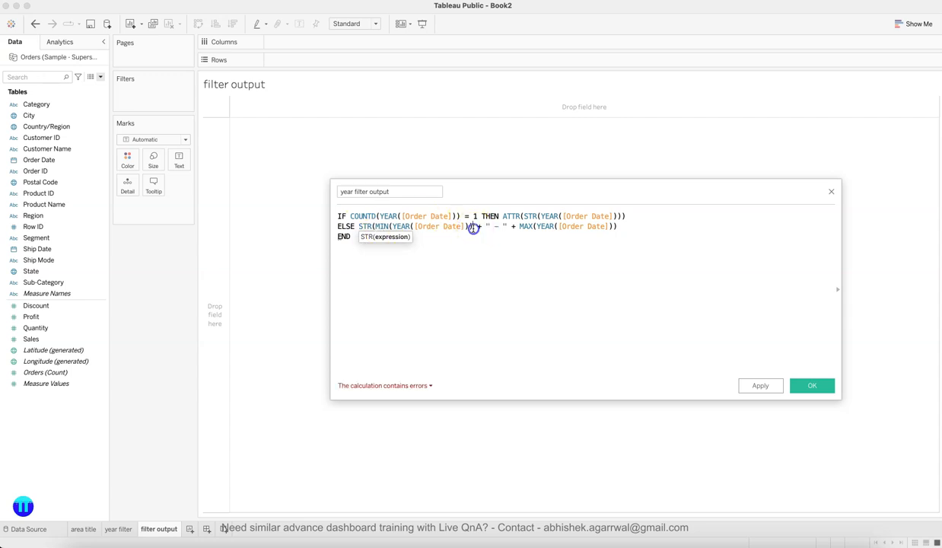
pyautogui.write(')')
# Convert the maximum year to text as STR(MAX(YEAR([Order Date]))) and save the year filter output calculation
pyautogui.click(521, 226)
pyautogui.write('STR(')
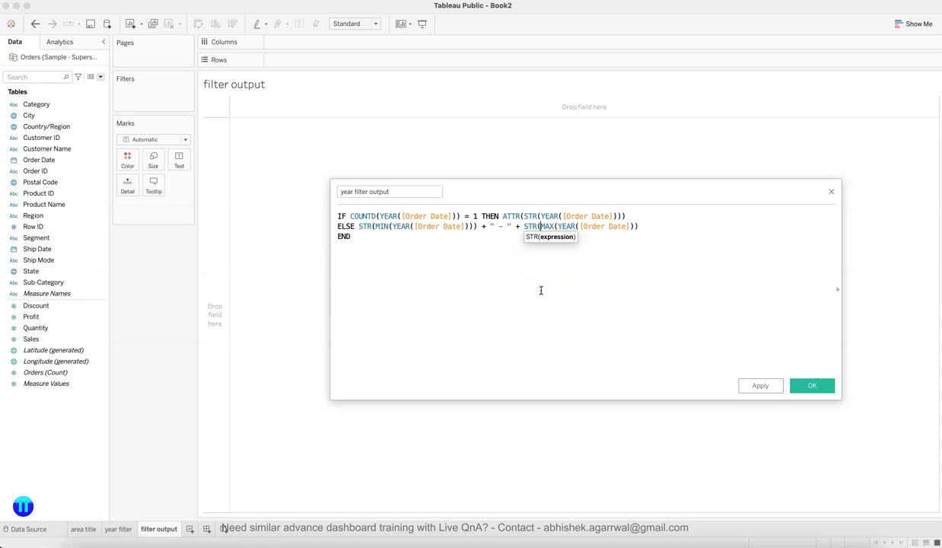
pyautogui.write(')')
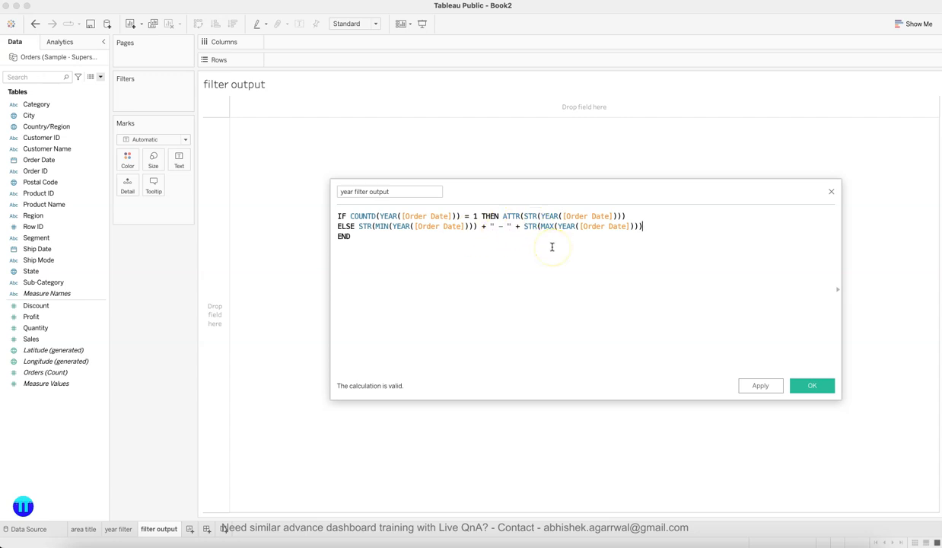
pyautogui.click(808, 384)
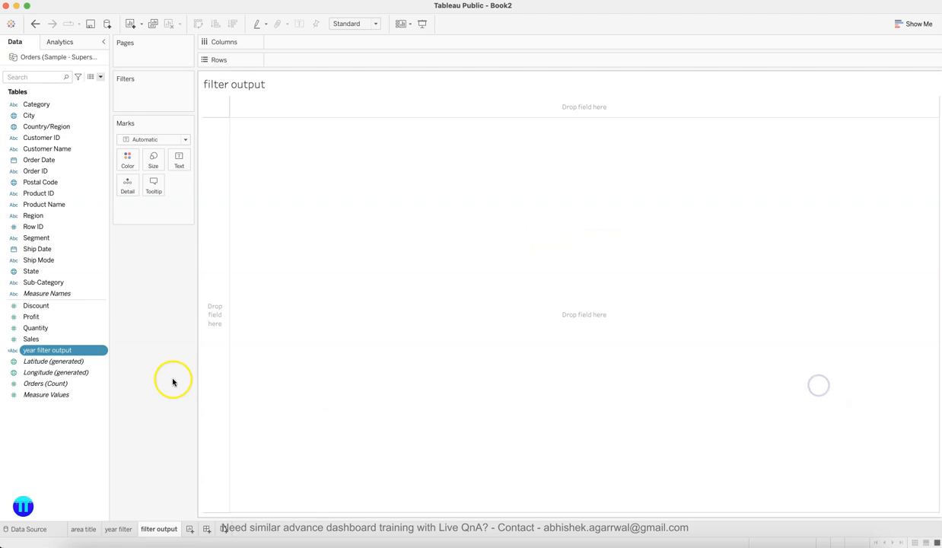
# Show the year filter output field as text on the filter output sheet and fit it to Entire View
pyautogui.moveTo(88, 353); pyautogui.dragTo(183, 160)
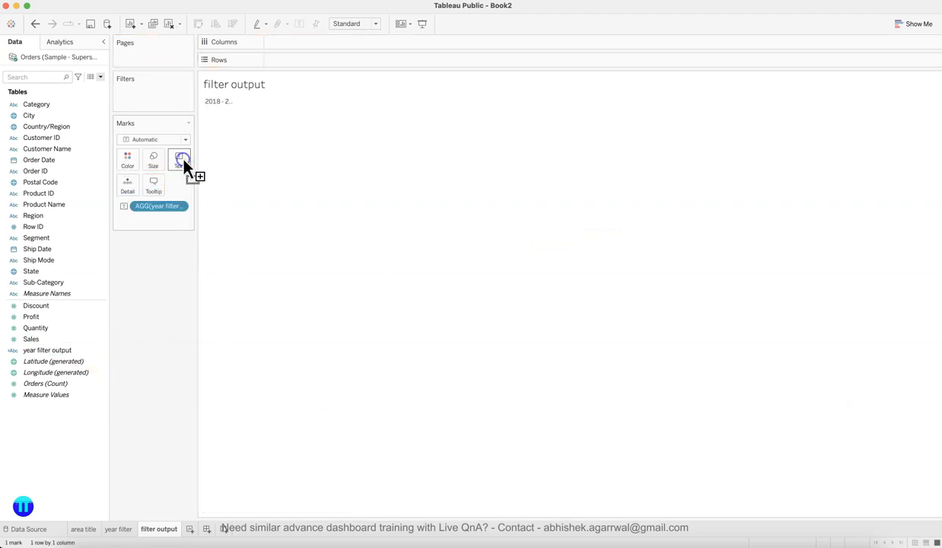
pyautogui.click(346, 24)
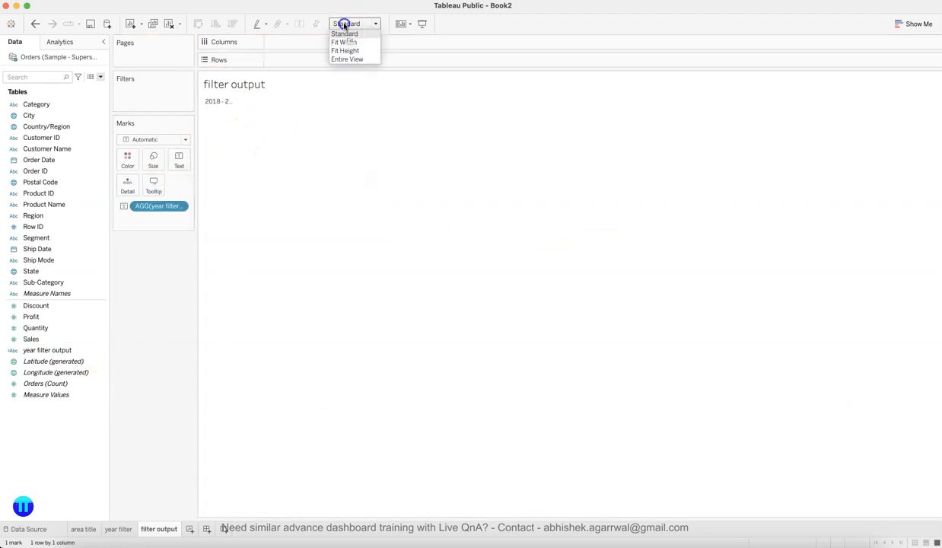
pyautogui.click(348, 59)
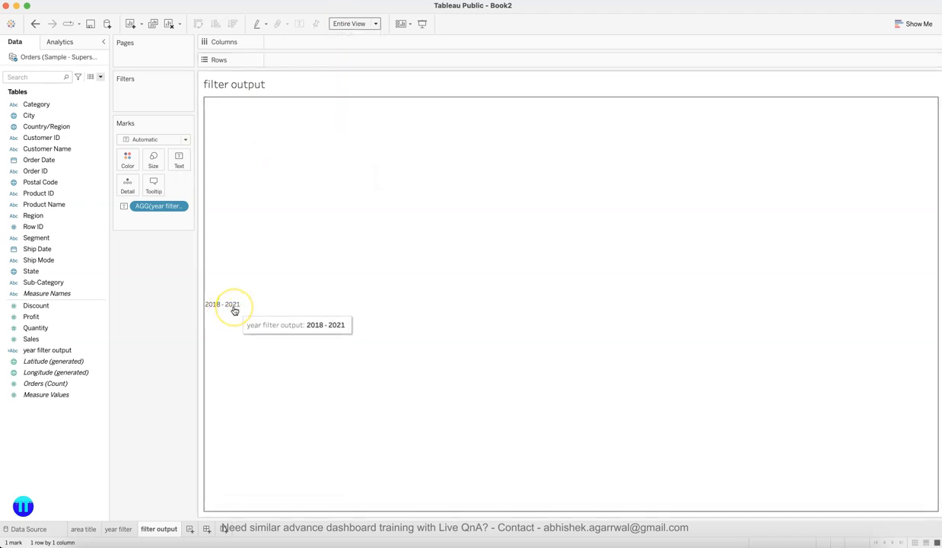
# Select and deselect 2018 on the year filter sheet, checking the year text on the filter output sheet each time
pyautogui.click(120, 529)
pyautogui.click(296, 299)
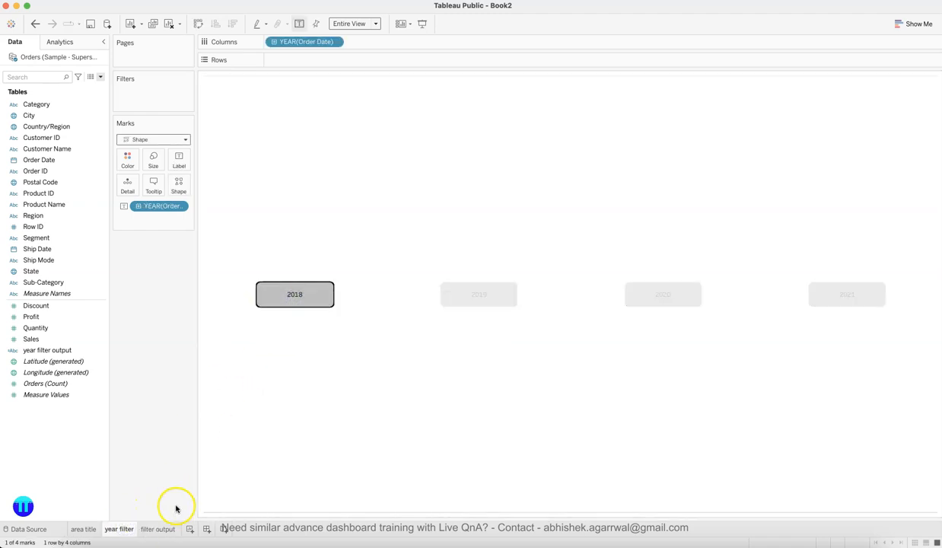
pyautogui.click(163, 530)
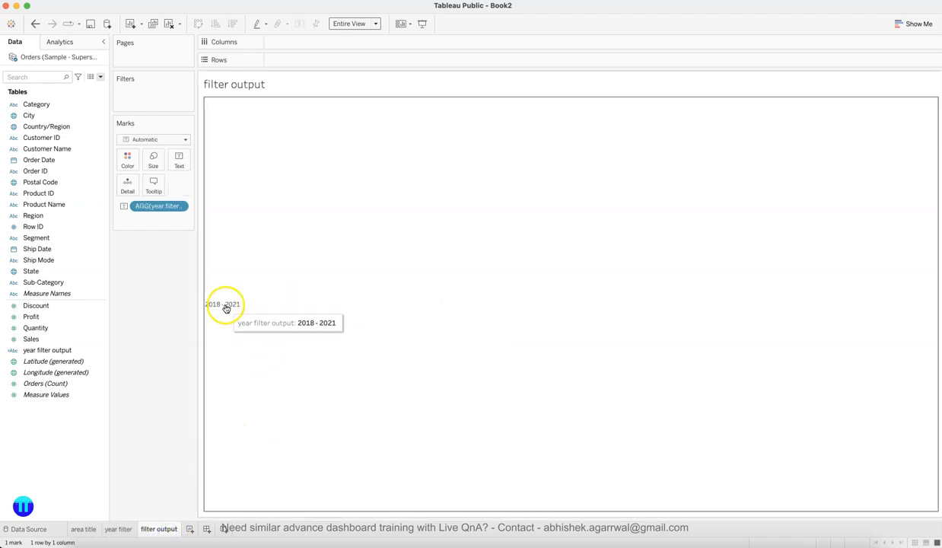
pyautogui.click(137, 529)
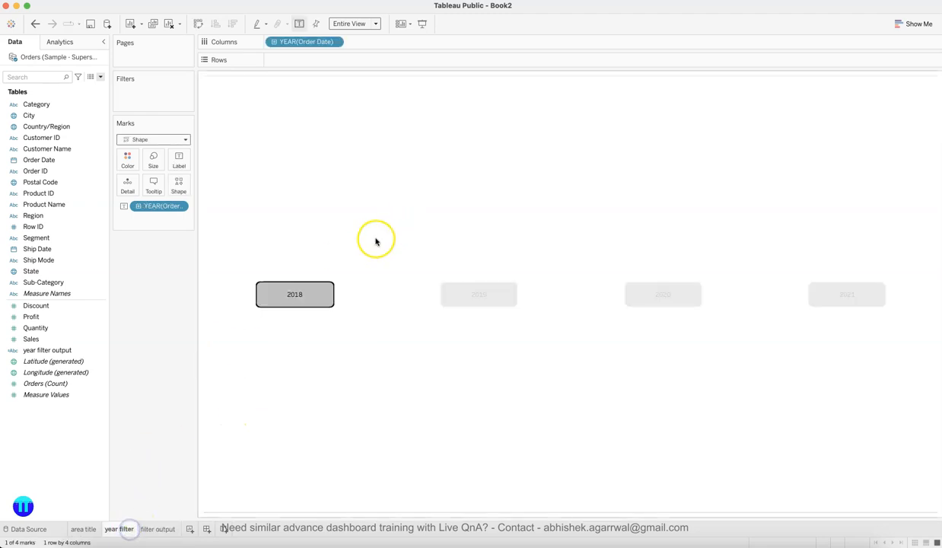
pyautogui.click(311, 297)
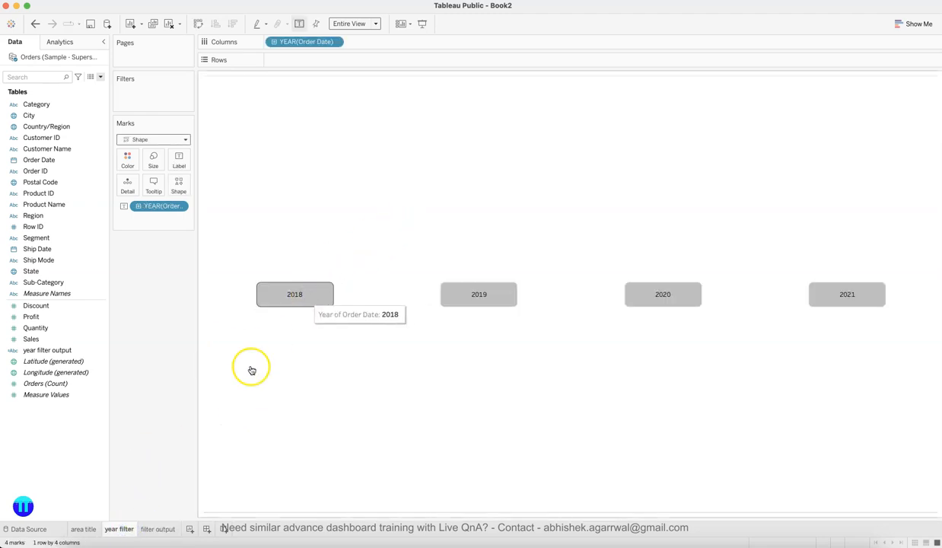
pyautogui.click(158, 528)
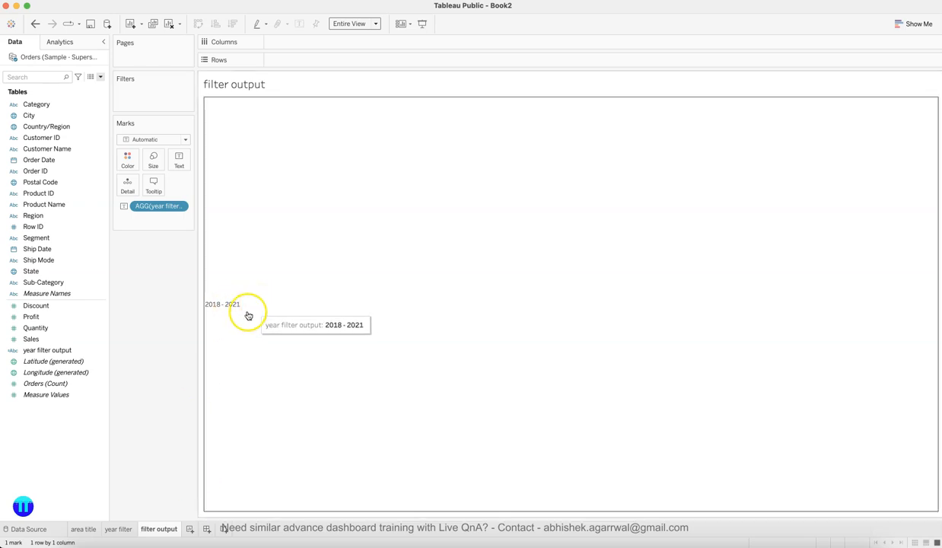
pyautogui.click(188, 530)
pyautogui.click(122, 529)
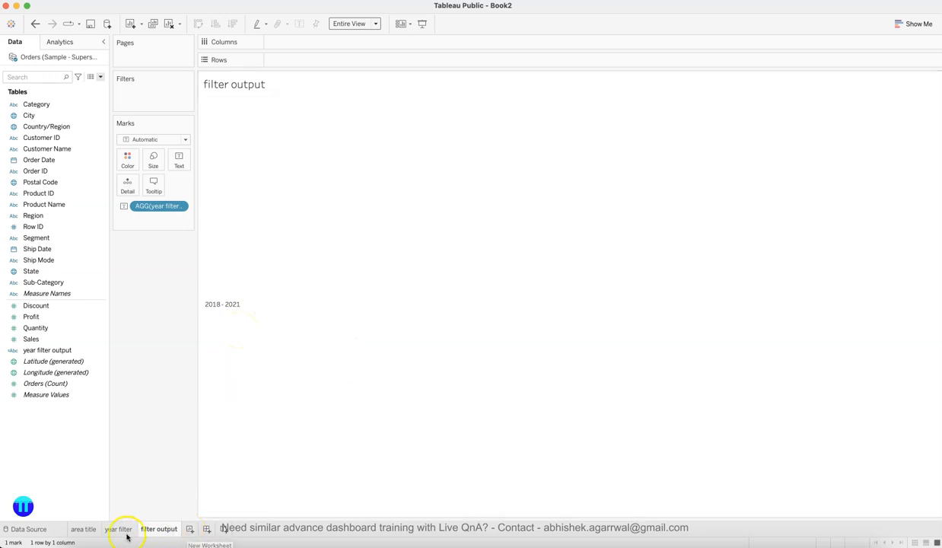
pyautogui.click(148, 529)
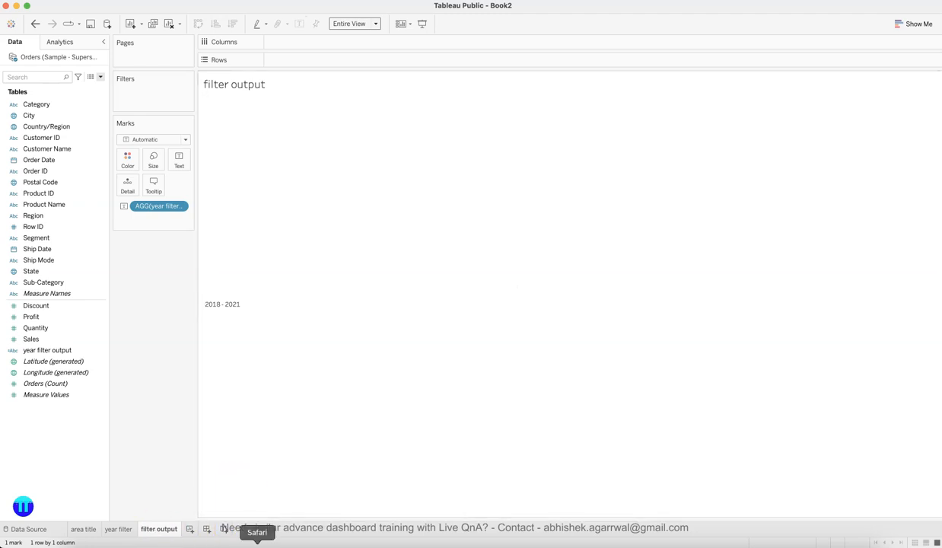
# Switch to Safari and examine the sections of the reference Sample Superstore Sales Performance dashboard, from Sales by Region to Top Manufacturers
pyautogui.click(257, 544)
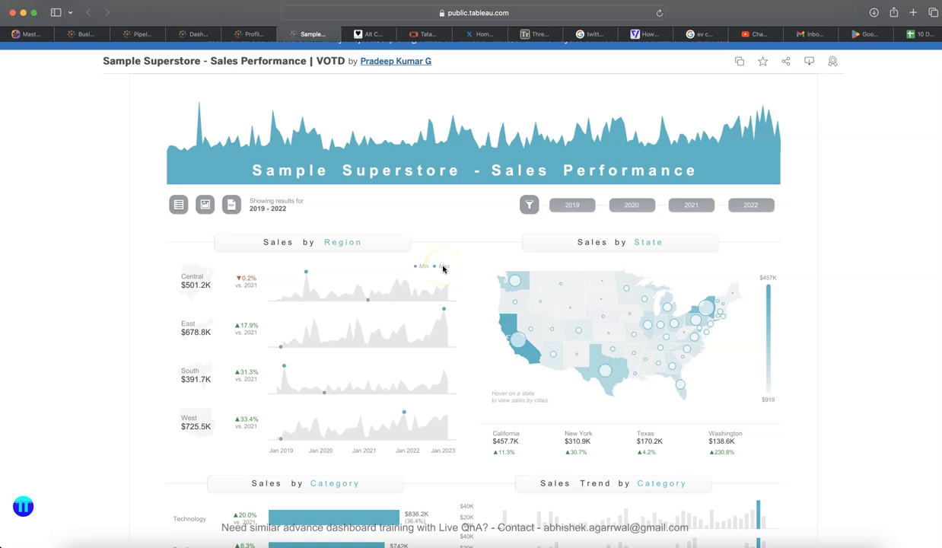
pyautogui.scroll(-1, 442, 267)
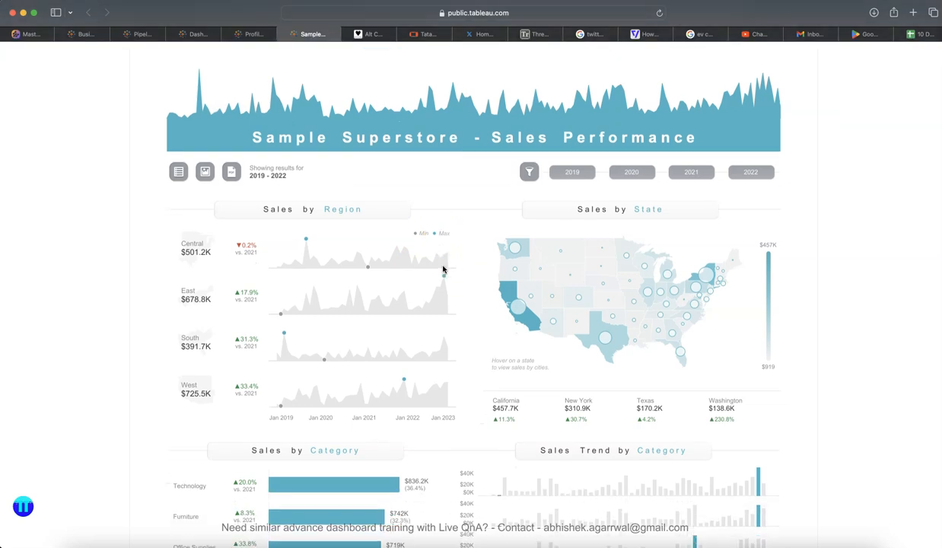
pyautogui.scroll(-3, 263, 344)
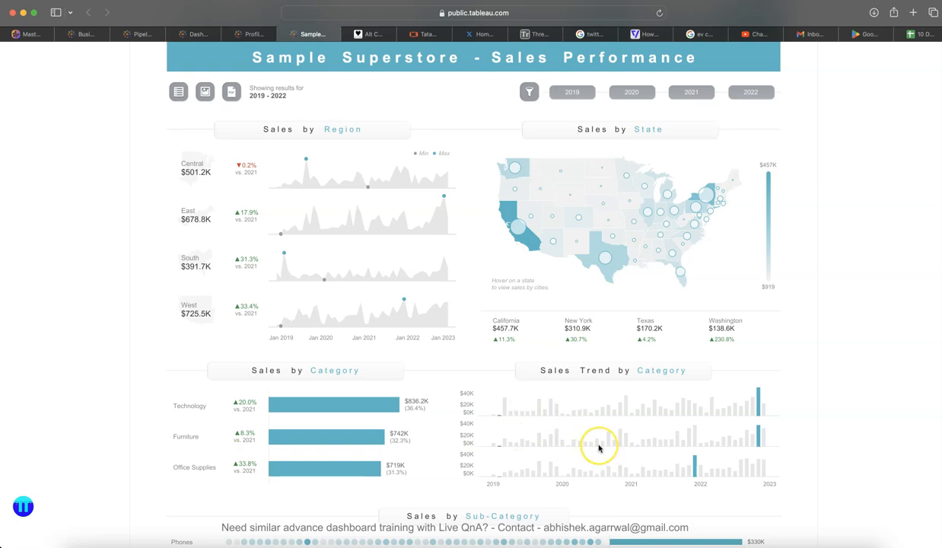
pyautogui.scroll(-15, 597, 446)
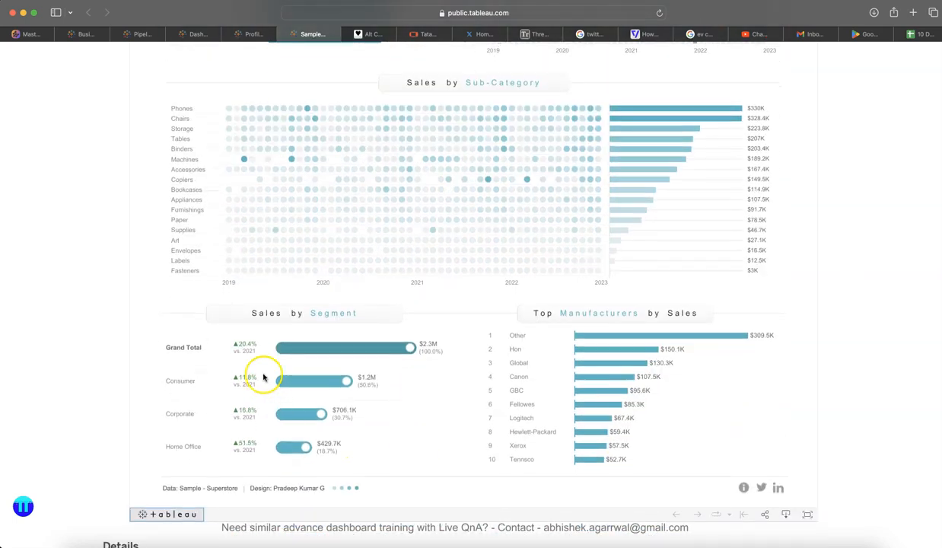
pyautogui.scroll(16, 269, 424)
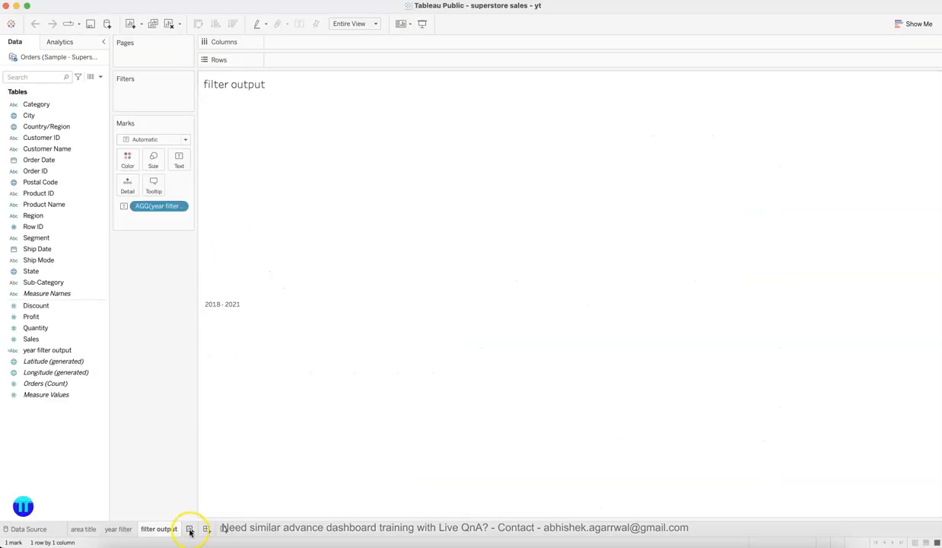
# Add a new worksheet and name it "region map"
pyautogui.click(190, 530)
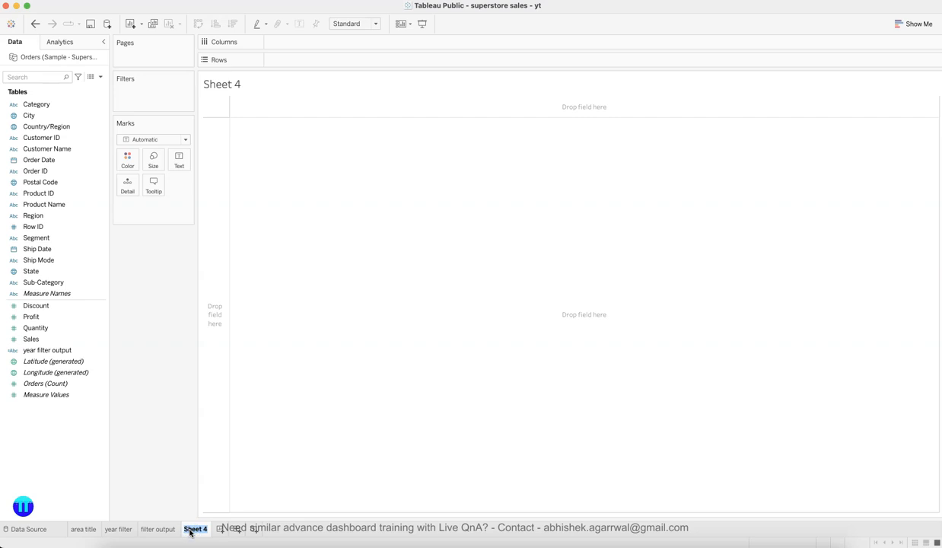
pyautogui.write('region map')
pyautogui.press('Return')
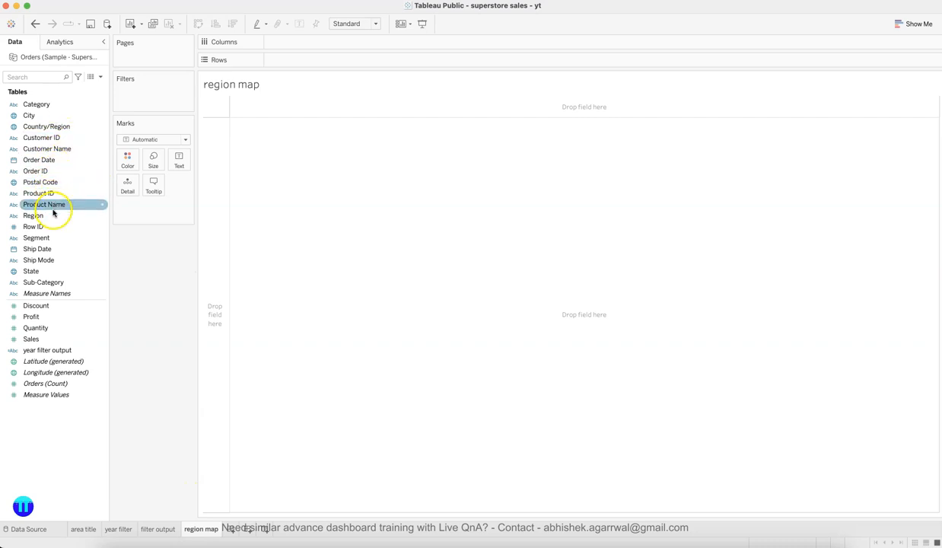
# Place the Region field on Rows and also on Text in the region map sheet
pyautogui.moveTo(53, 216); pyautogui.dragTo(280, 54)
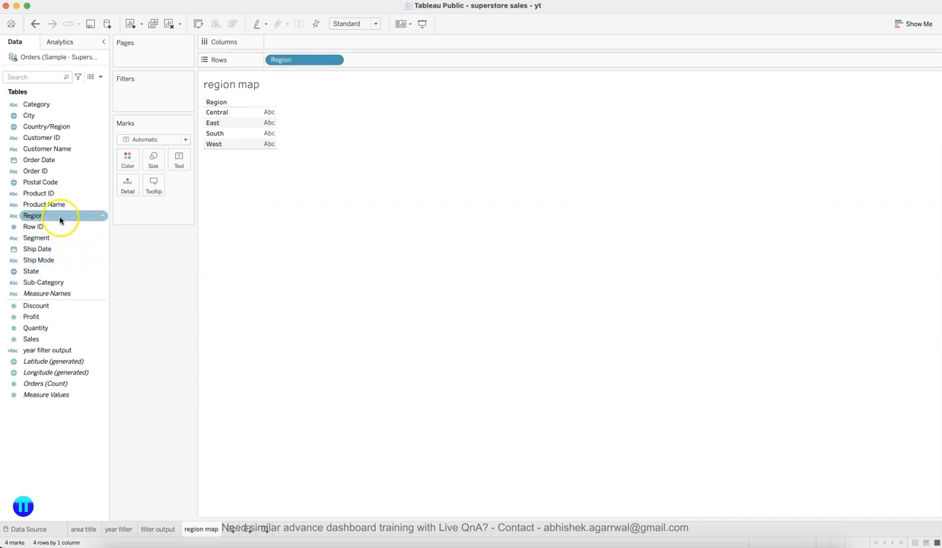
pyautogui.moveTo(60, 220); pyautogui.dragTo(185, 168)
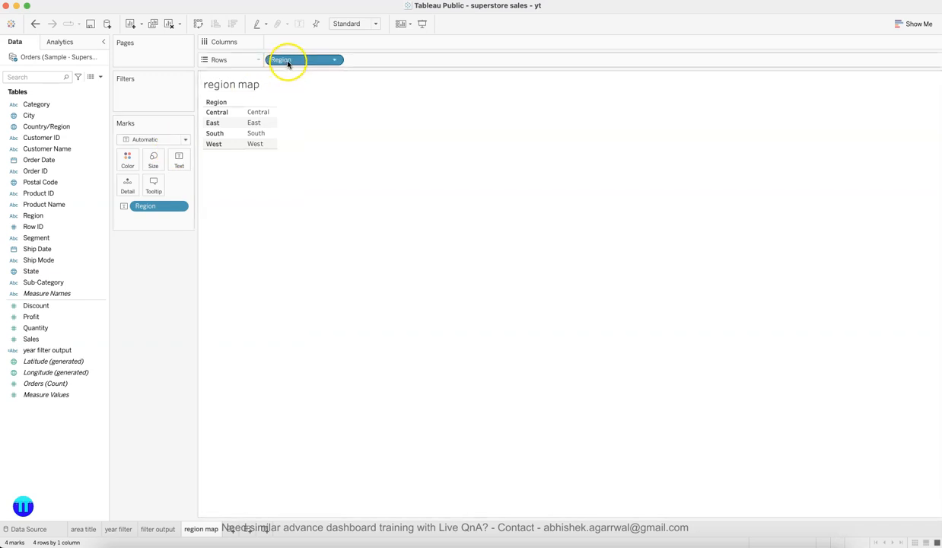
pyautogui.click(42, 217)
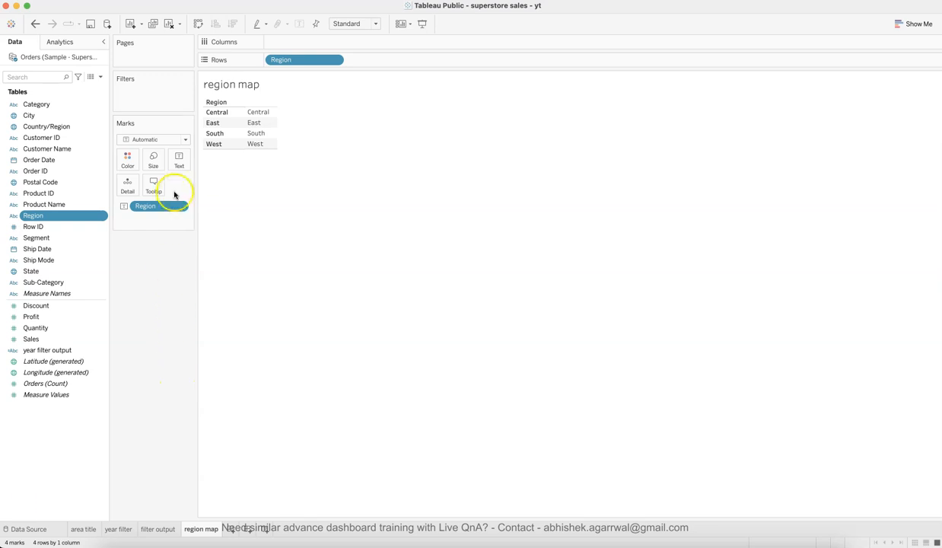
# Change the region map's mark type to Map and fit the sheet to Entire View
pyautogui.click(184, 139)
pyautogui.click(168, 248)
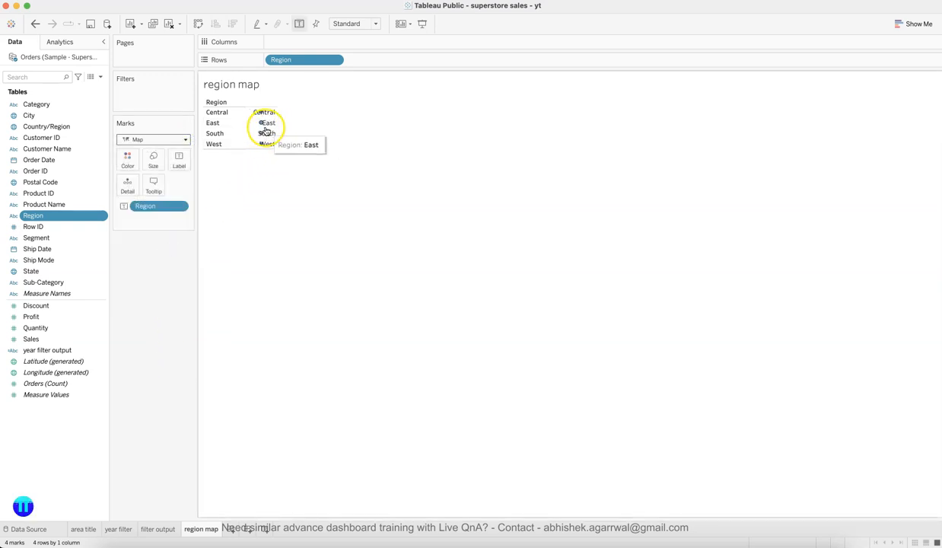
pyautogui.click(343, 23)
pyautogui.click(354, 59)
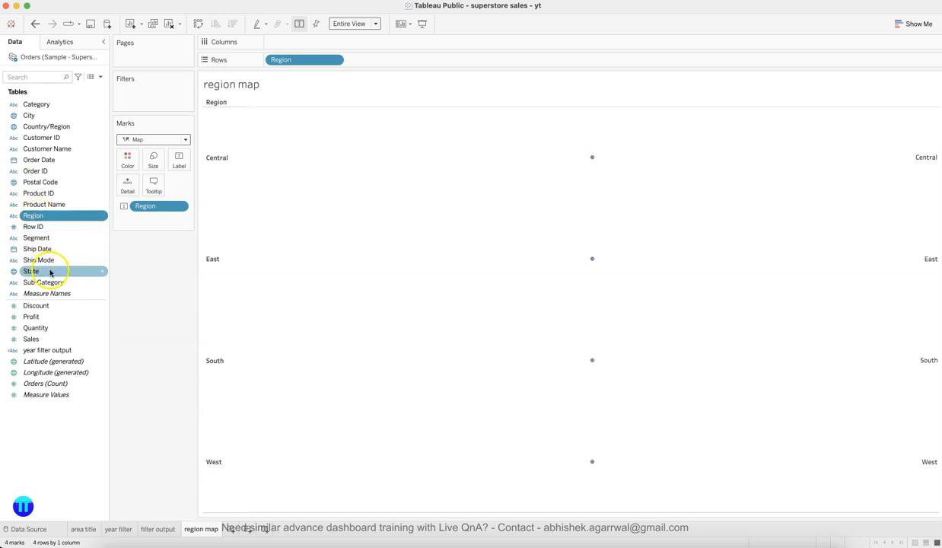
# Give the Region field a geographic role created from State
pyautogui.click(102, 217)
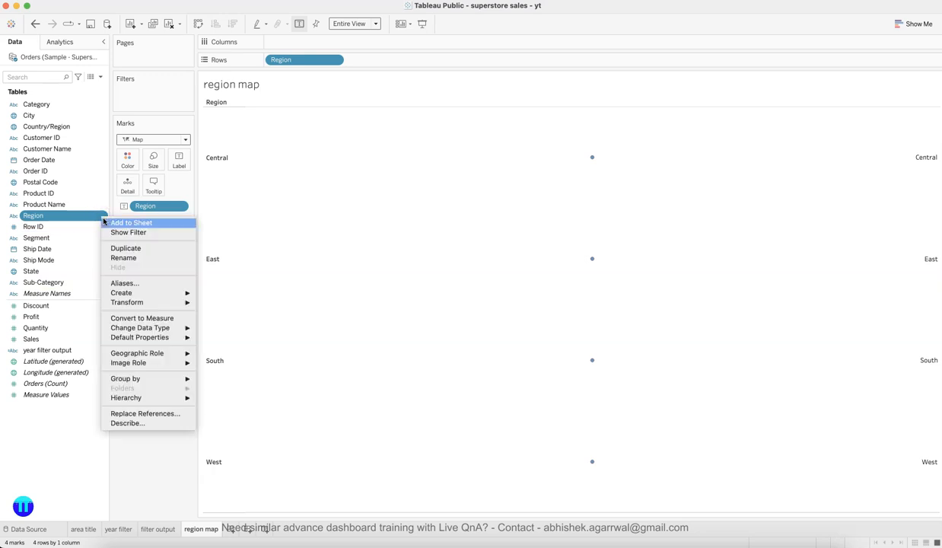
pyautogui.click(87, 223)
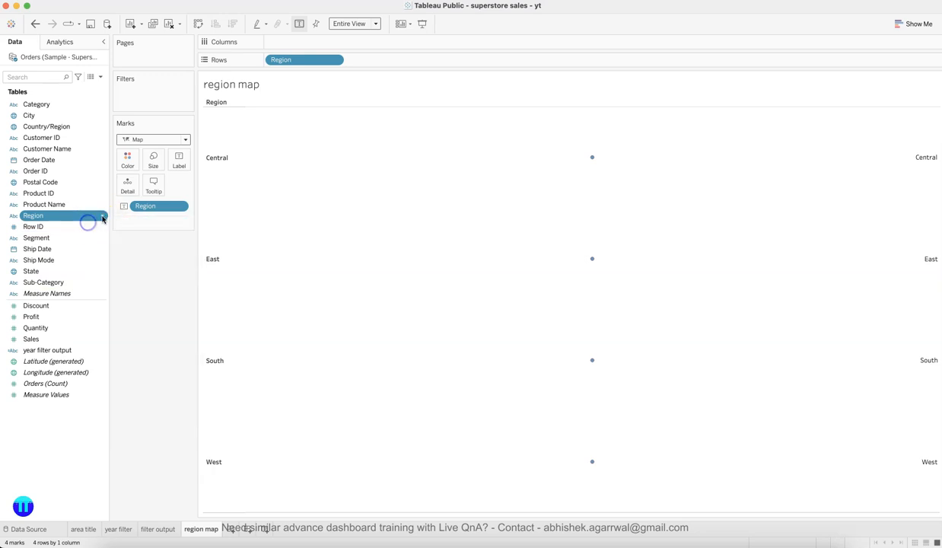
pyautogui.click(101, 217)
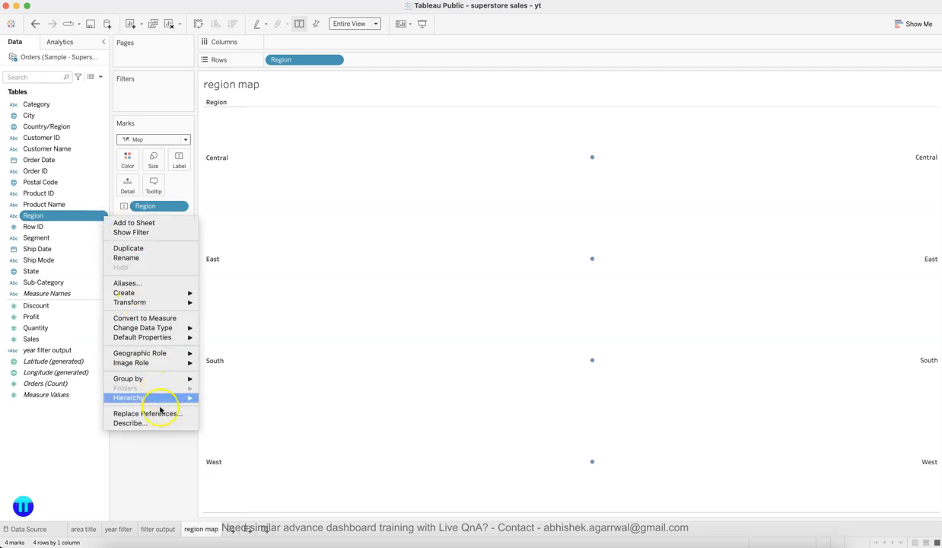
pyautogui.moveTo(173, 356)
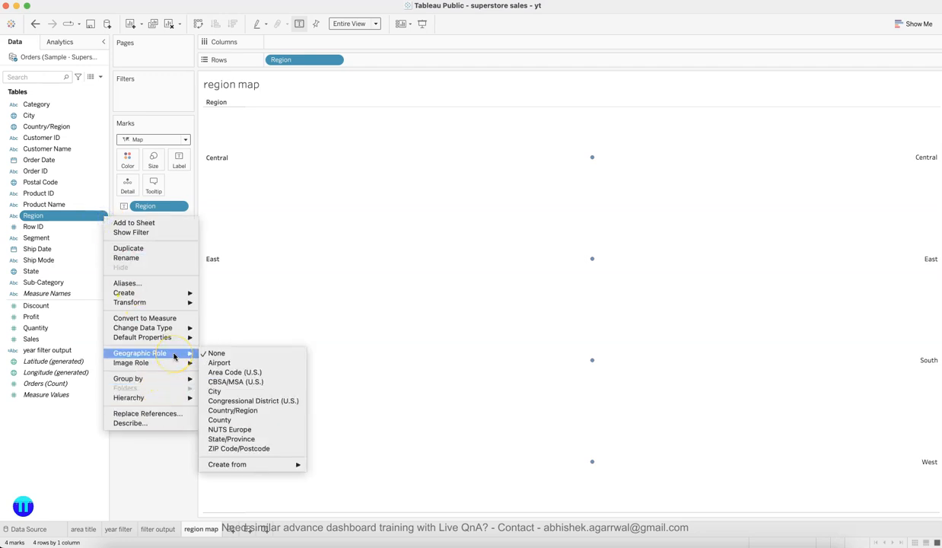
pyautogui.moveTo(275, 465)
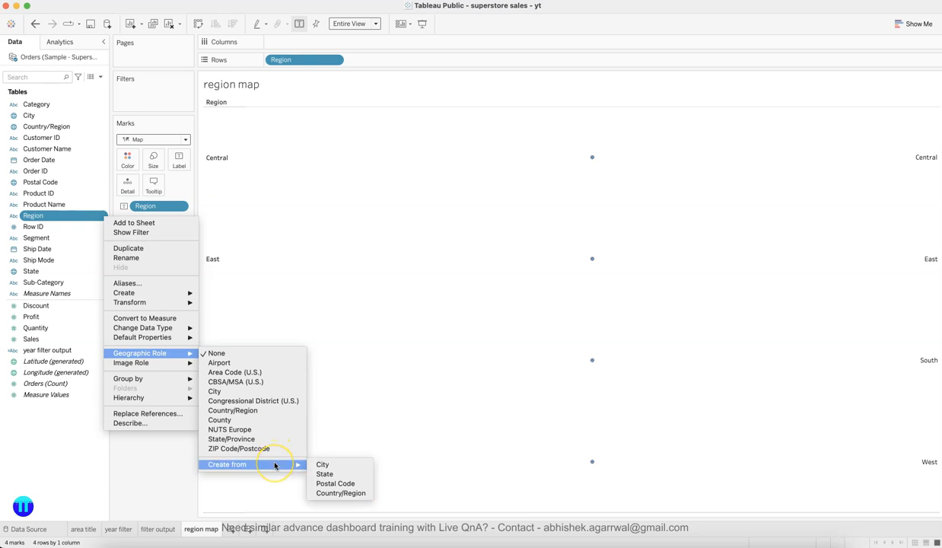
pyautogui.click(322, 473)
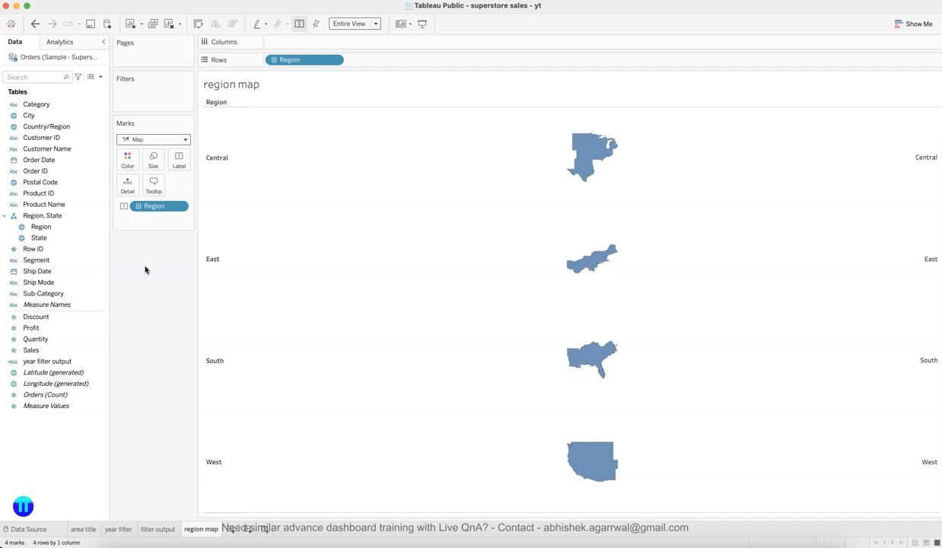
pyautogui.click(64, 240)
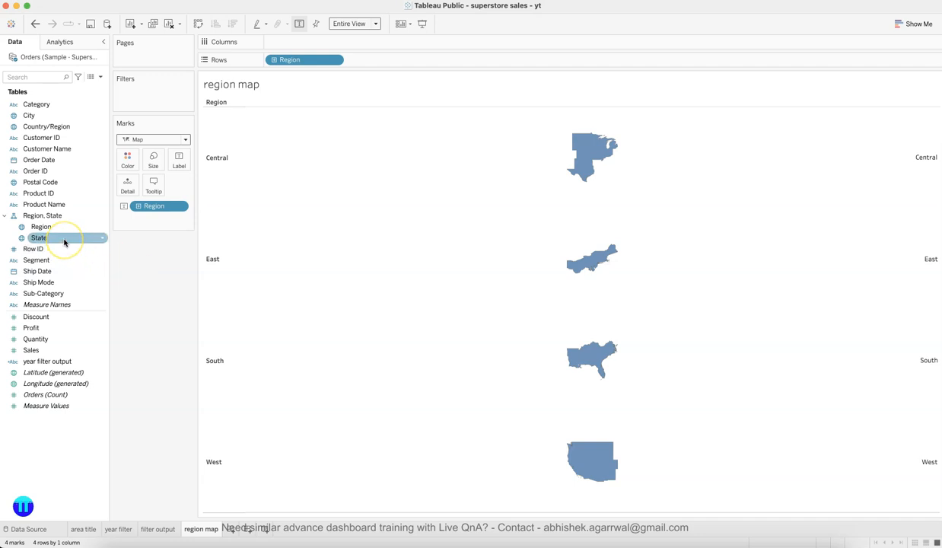
# Center the region labels horizontally over the map shapes
pyautogui.click(80, 228)
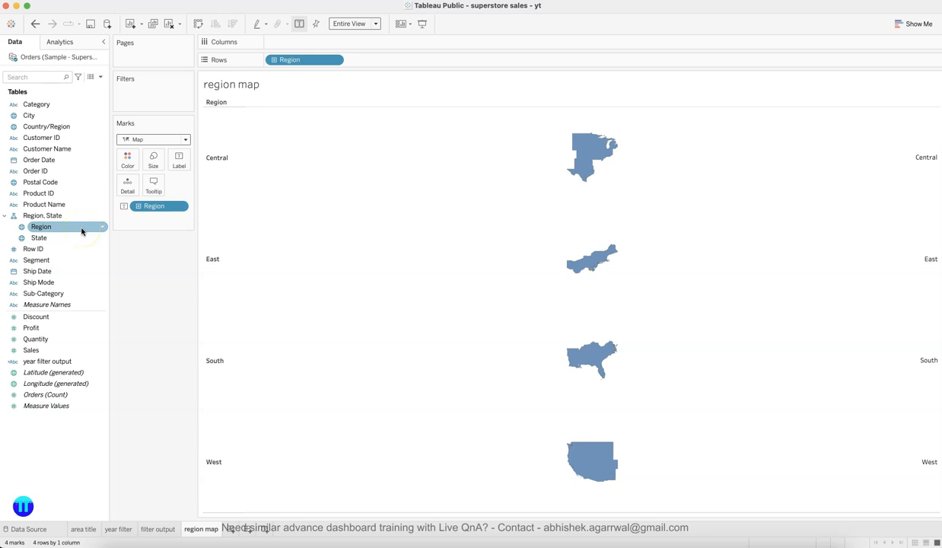
pyautogui.click(179, 160)
pyautogui.click(251, 245)
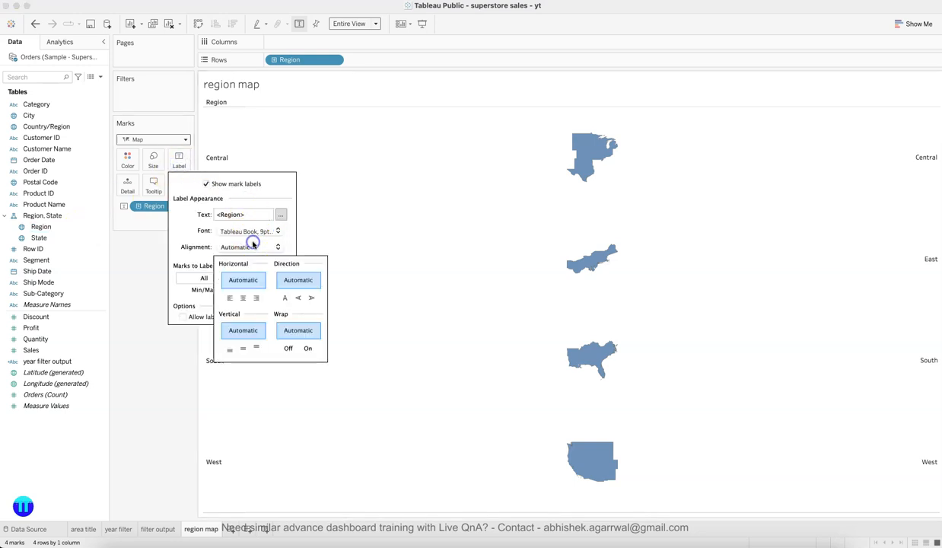
pyautogui.click(243, 297)
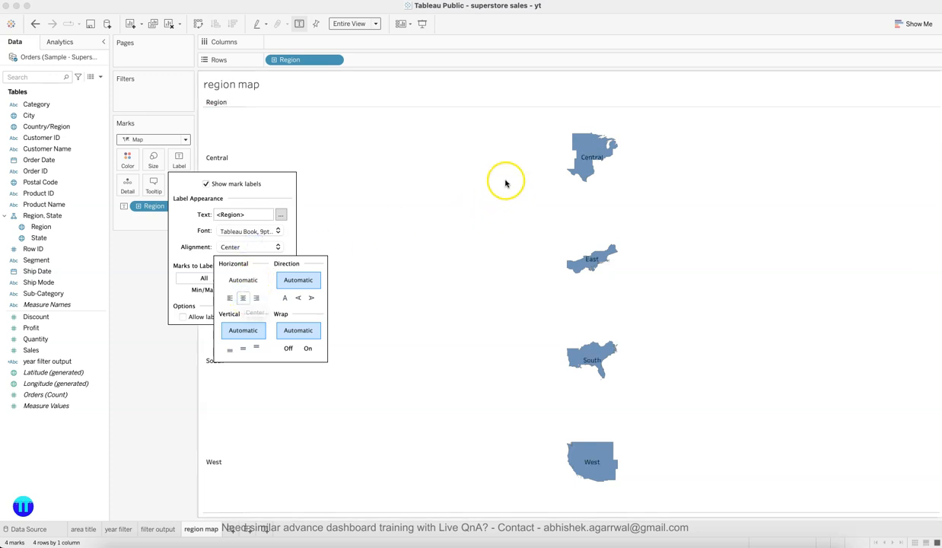
pyautogui.click(144, 315)
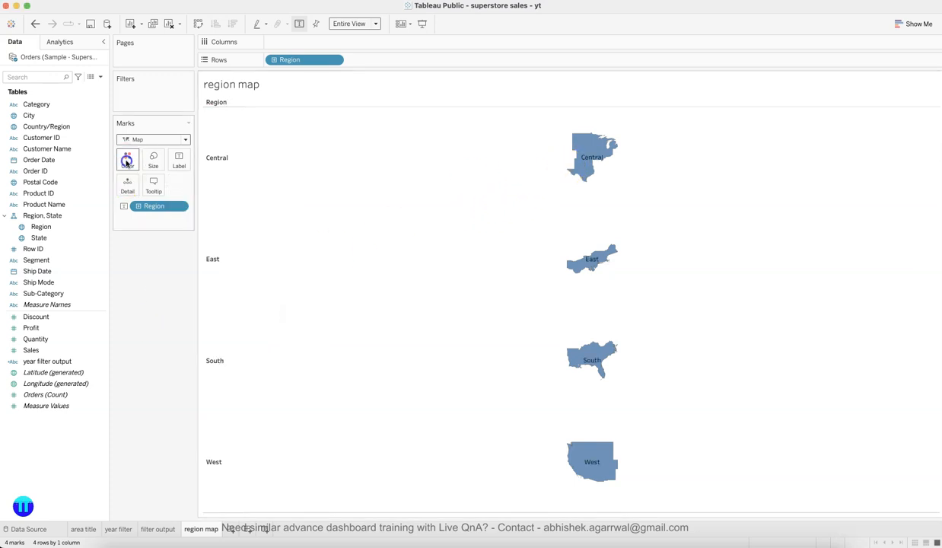
# Color the region map shapes light gray and set their border to None
pyautogui.click(127, 158)
pyautogui.click(144, 202)
pyautogui.click(144, 217)
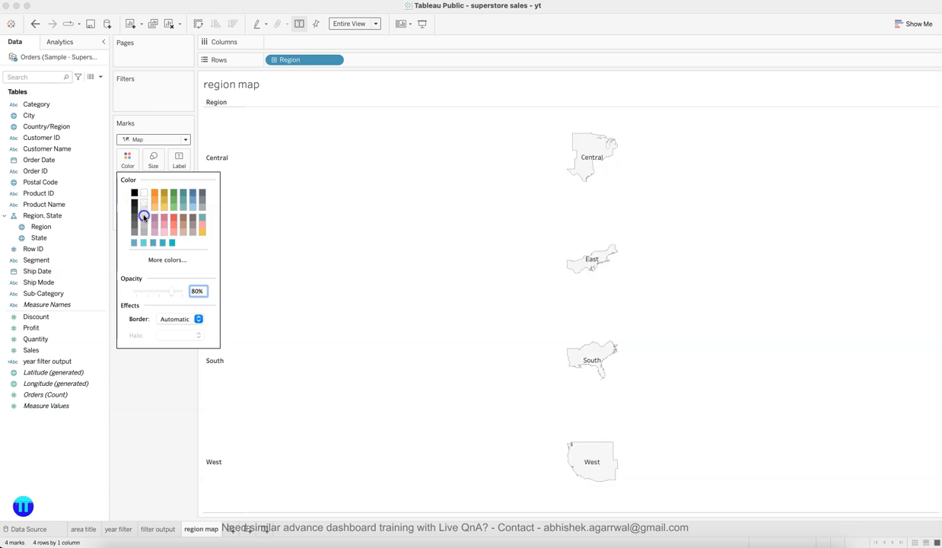
pyautogui.click(144, 201)
pyautogui.click(169, 319)
pyautogui.click(186, 356)
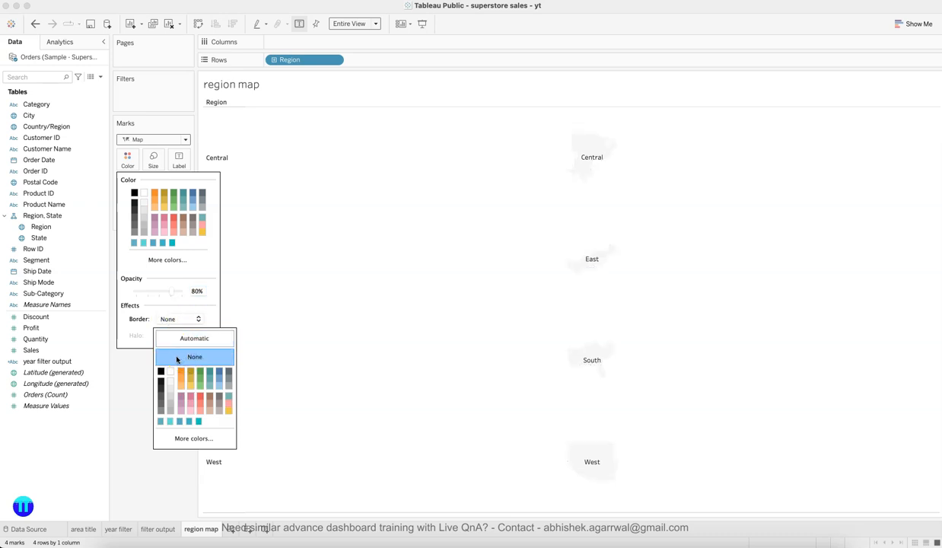
pyautogui.click(144, 211)
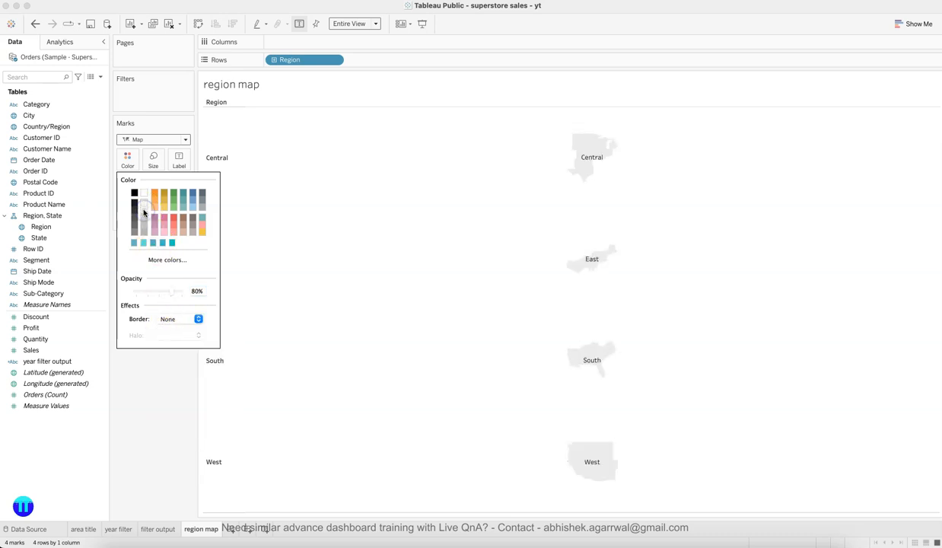
pyautogui.click(145, 390)
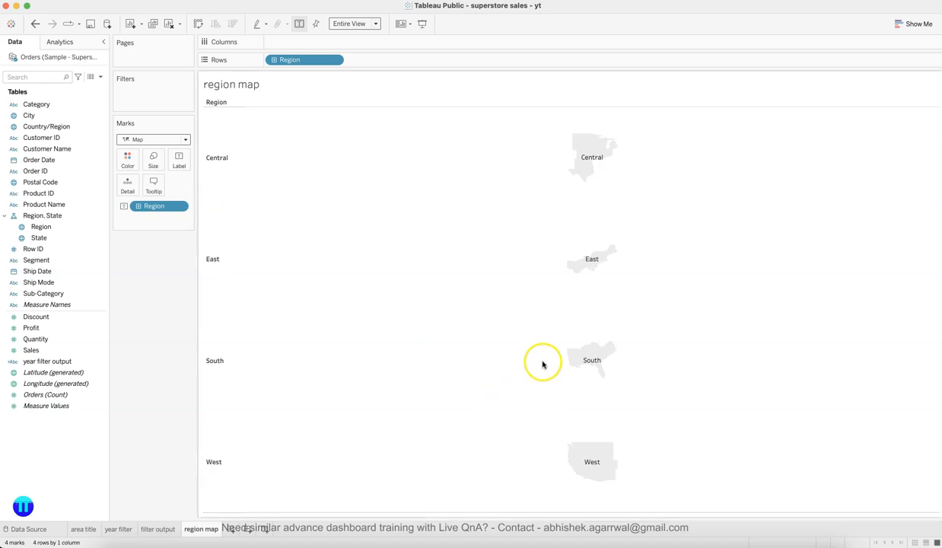
# Hide the Region row header and the sheet title on the region map sheet
pyautogui.click(334, 59)
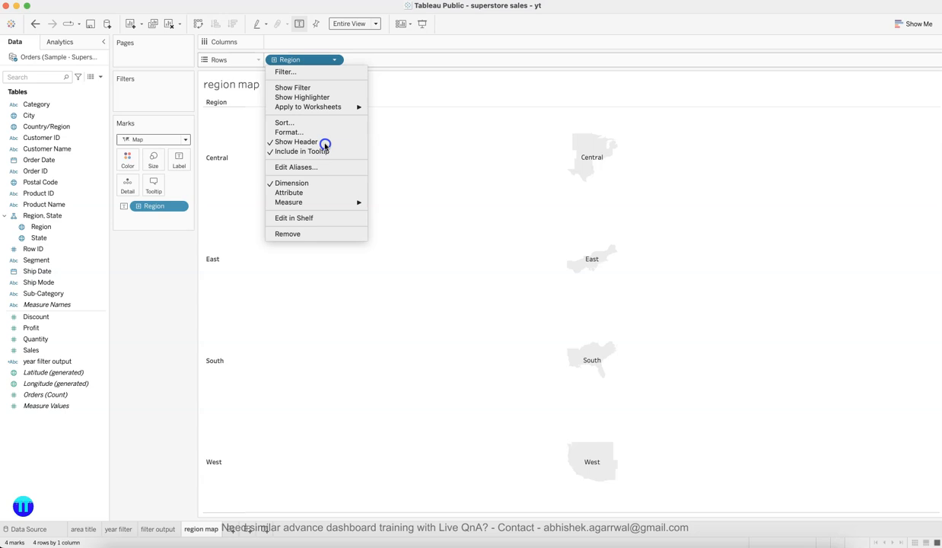
pyautogui.click(324, 144)
pyautogui.rightClick(253, 88)
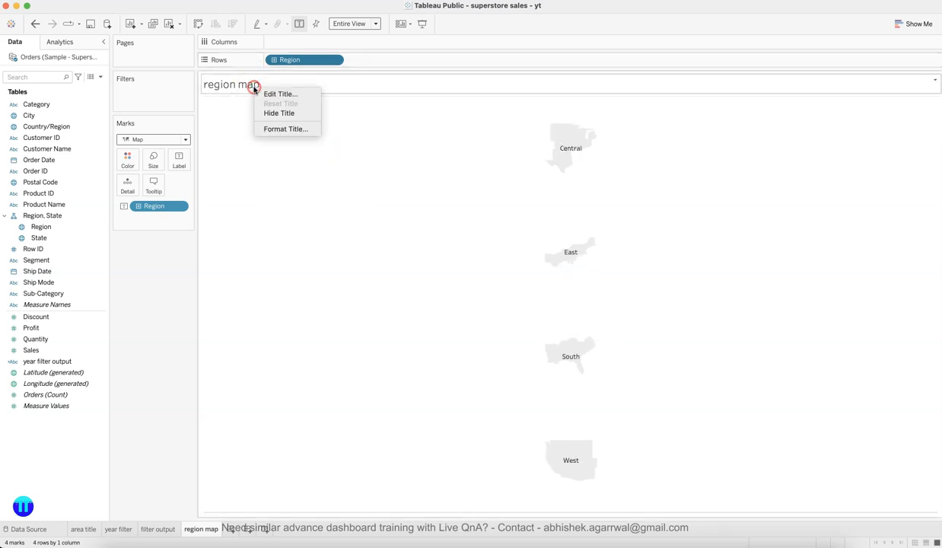
pyautogui.click(271, 111)
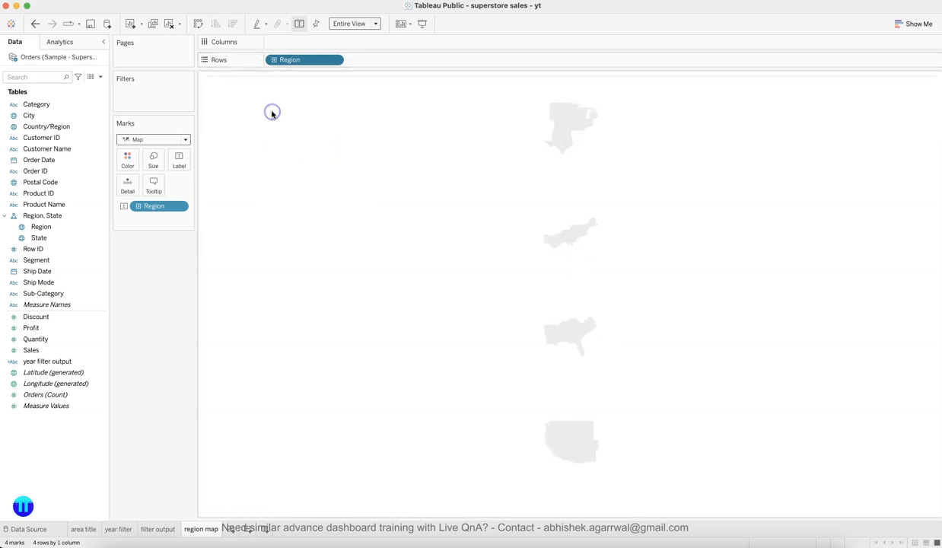
# Set the row divider's pane border to None in the region map sheet's border formatting
pyautogui.rightClick(352, 214)
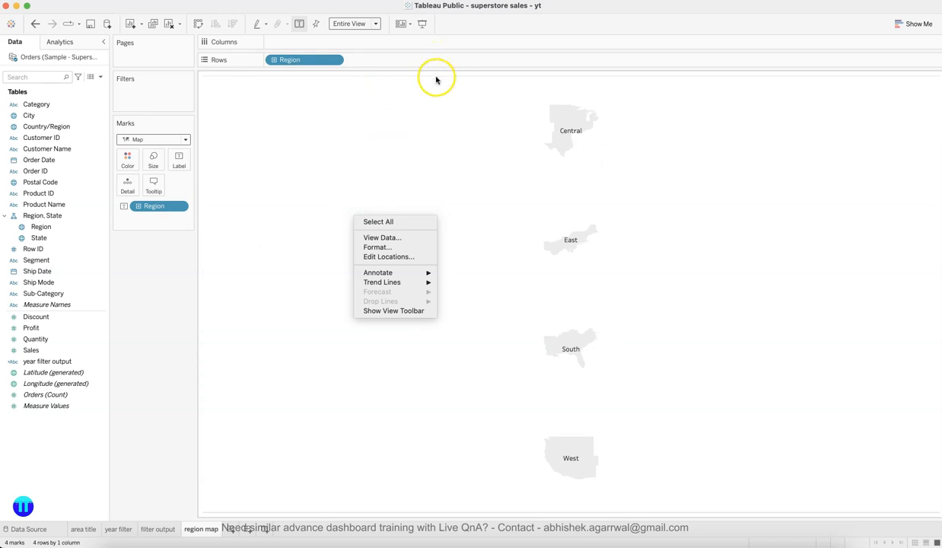
pyautogui.click(394, 248)
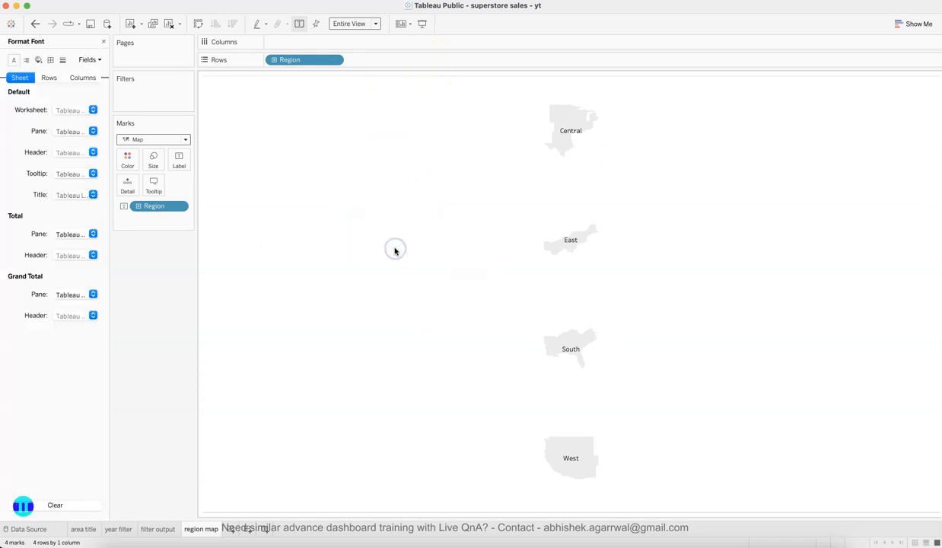
pyautogui.click(50, 60)
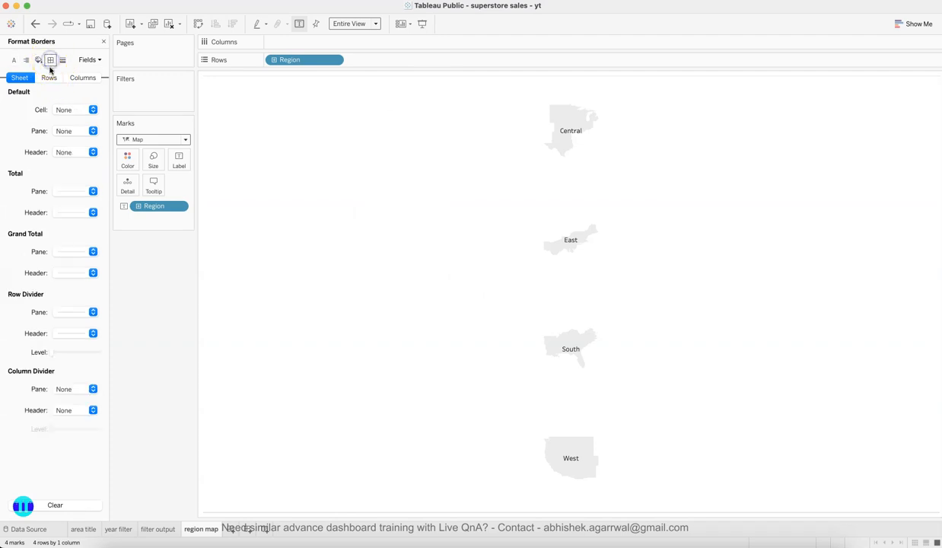
pyautogui.click(62, 315)
pyautogui.click(70, 330)
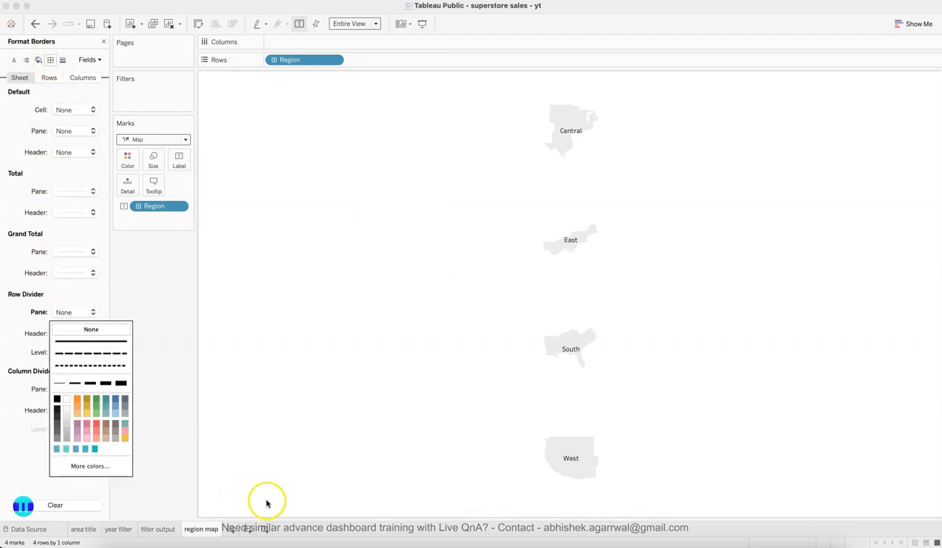
pyautogui.click(167, 283)
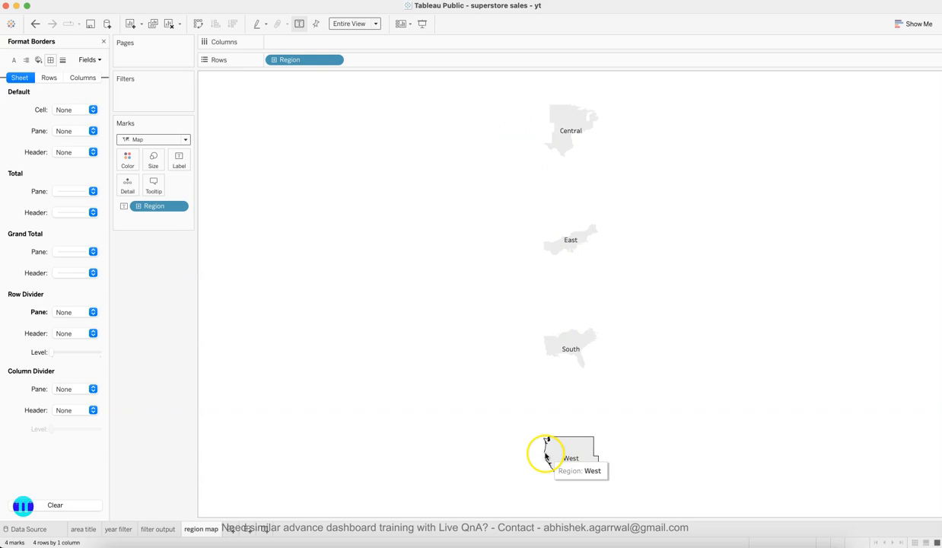
pyautogui.click(292, 545)
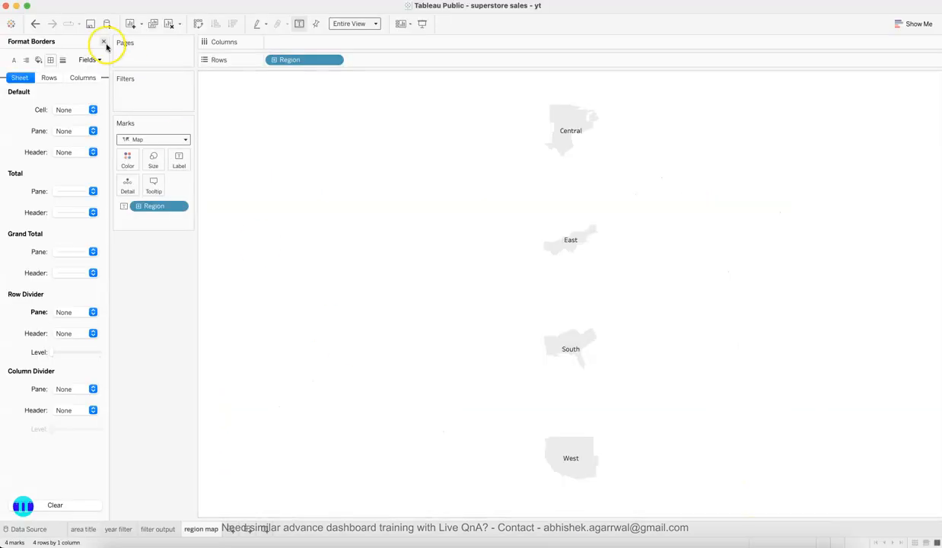
pyautogui.click(104, 41)
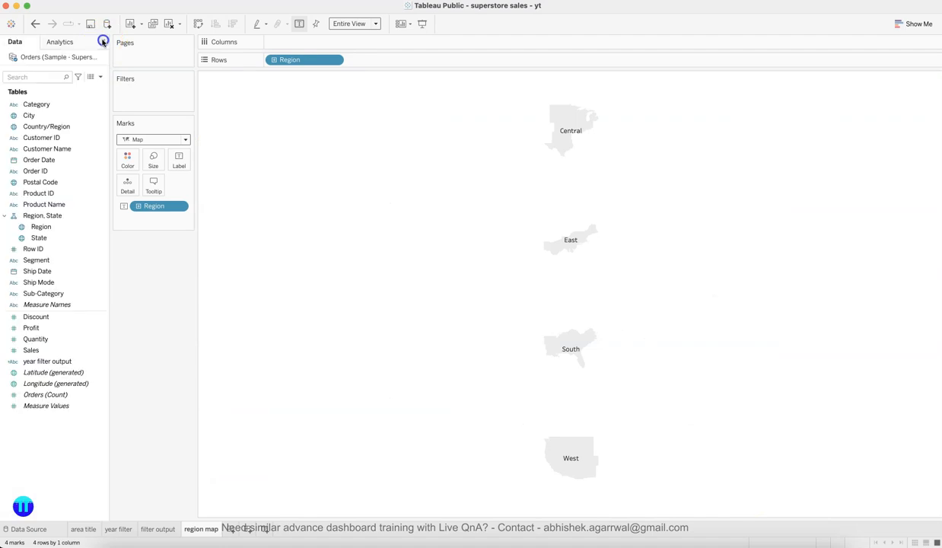
# Add Sales to the region labels and format it as custom currency with 1 decimal place and Thousands (K) display units
pyautogui.moveTo(64, 351); pyautogui.dragTo(182, 169)
pyautogui.moveTo(578, 133)
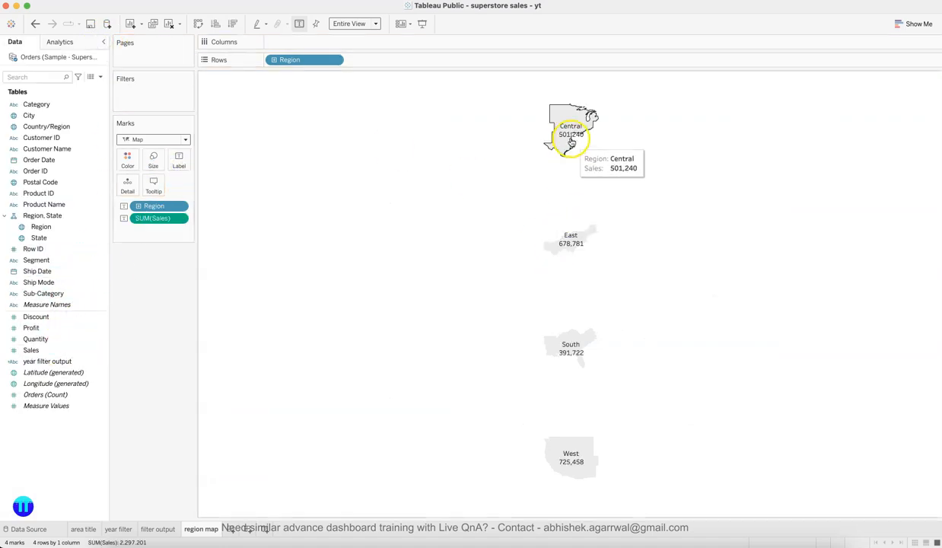
pyautogui.click(179, 218)
pyautogui.click(183, 271)
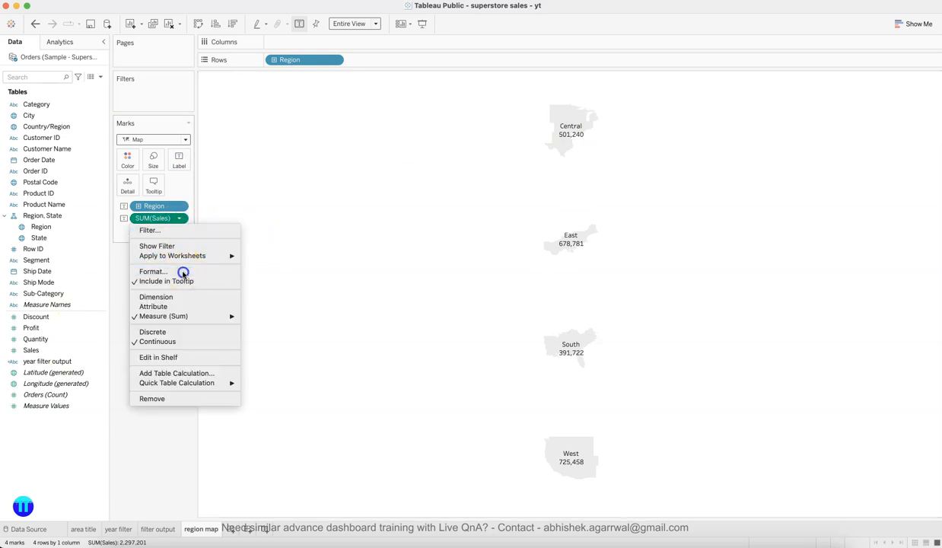
pyautogui.click(92, 152)
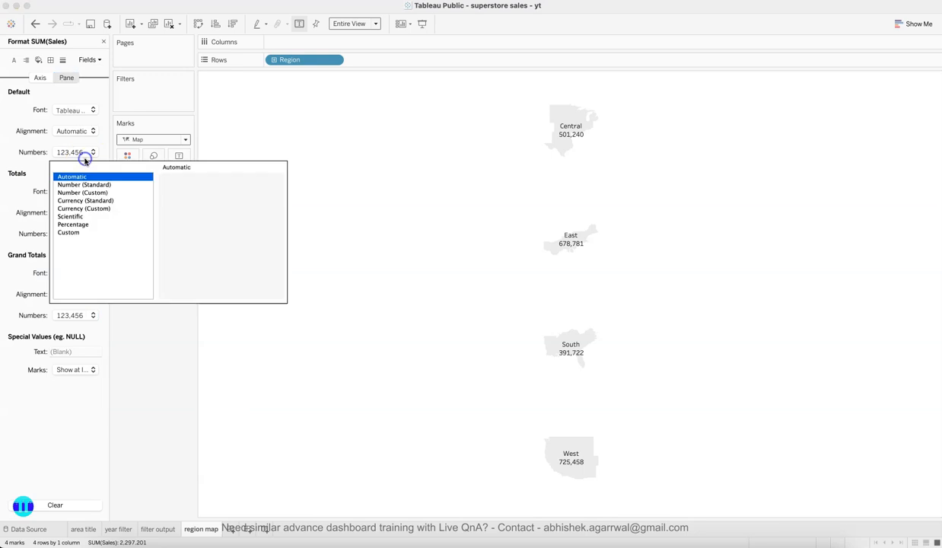
pyautogui.click(86, 208)
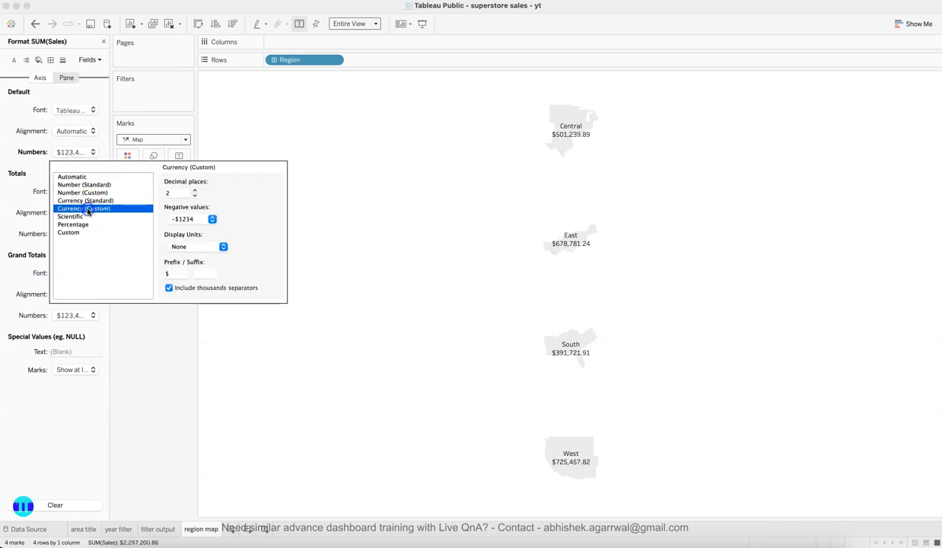
pyautogui.click(195, 197)
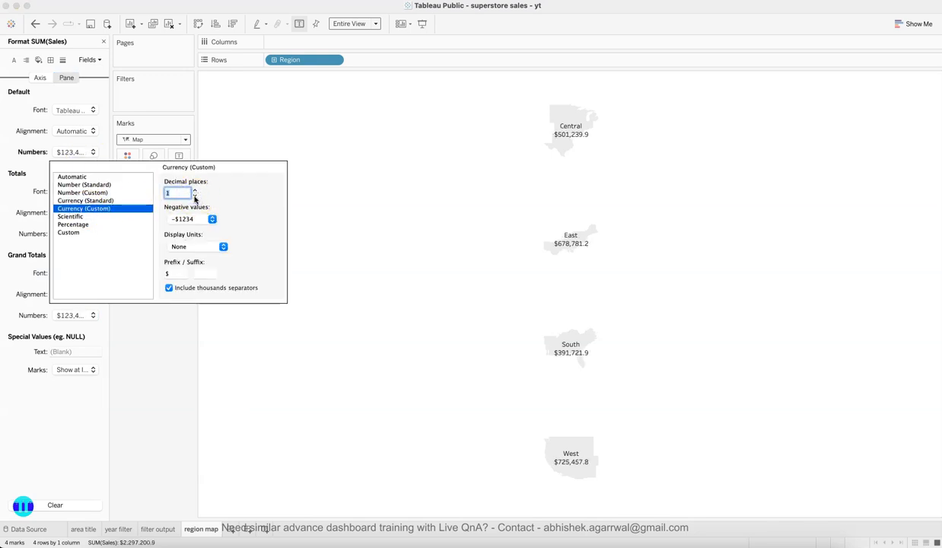
pyautogui.click(185, 246)
pyautogui.click(189, 254)
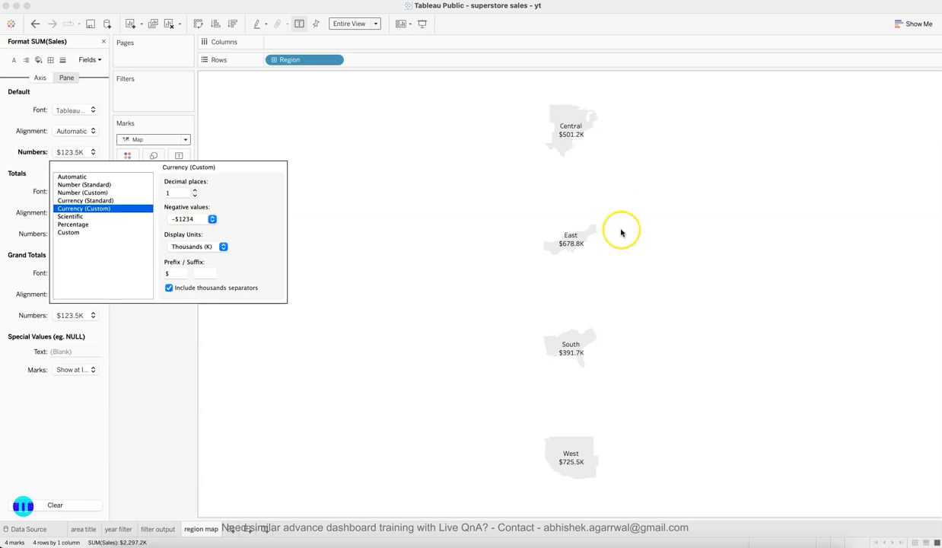
# Switch to the reference dashboard in the browser and filter it by 2022, 2021 and 2020 to examine each region's year-over-year comparison
pyautogui.click(291, 544)
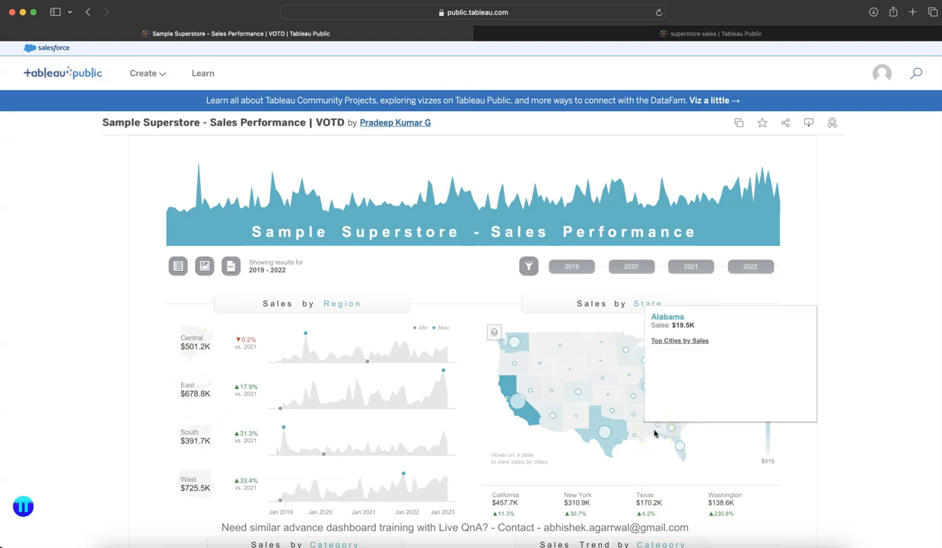
pyautogui.press('super+Tab')
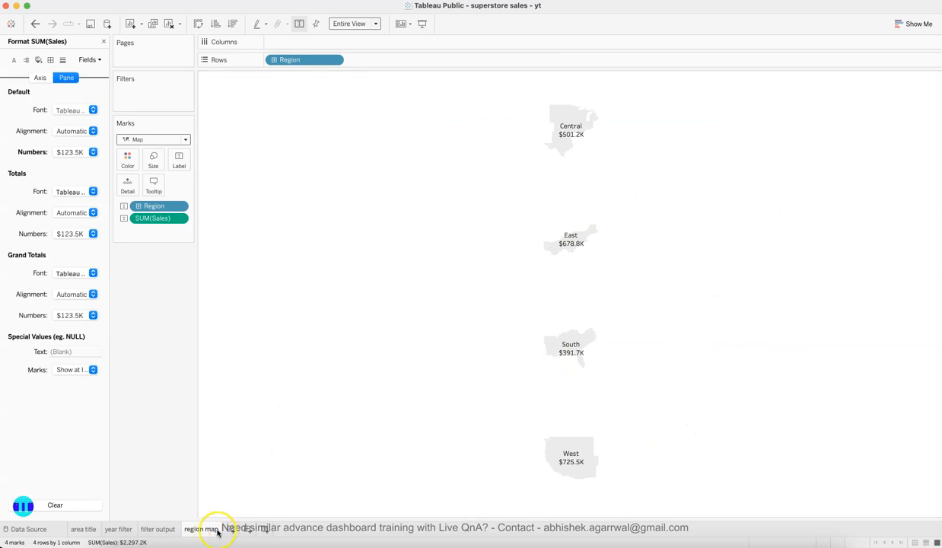
pyautogui.press('super+Tab')
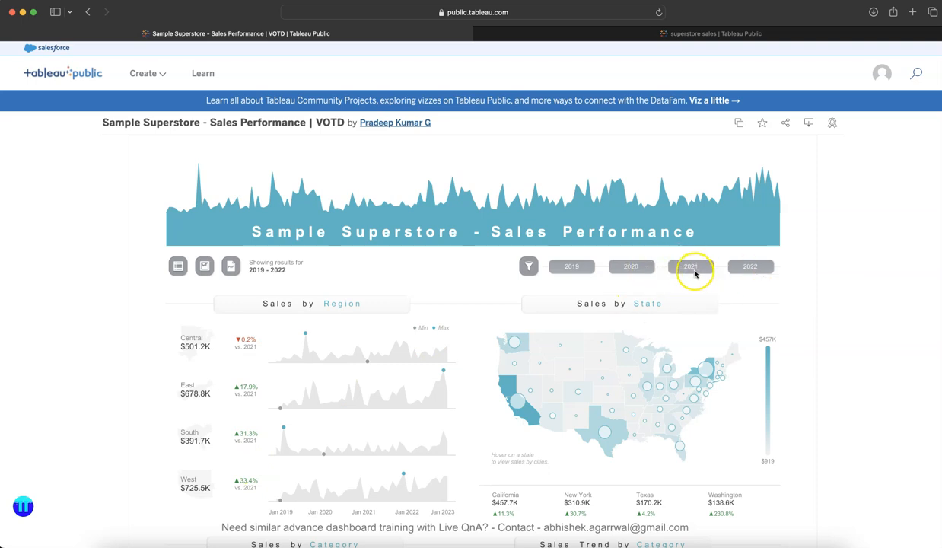
pyautogui.click(756, 272)
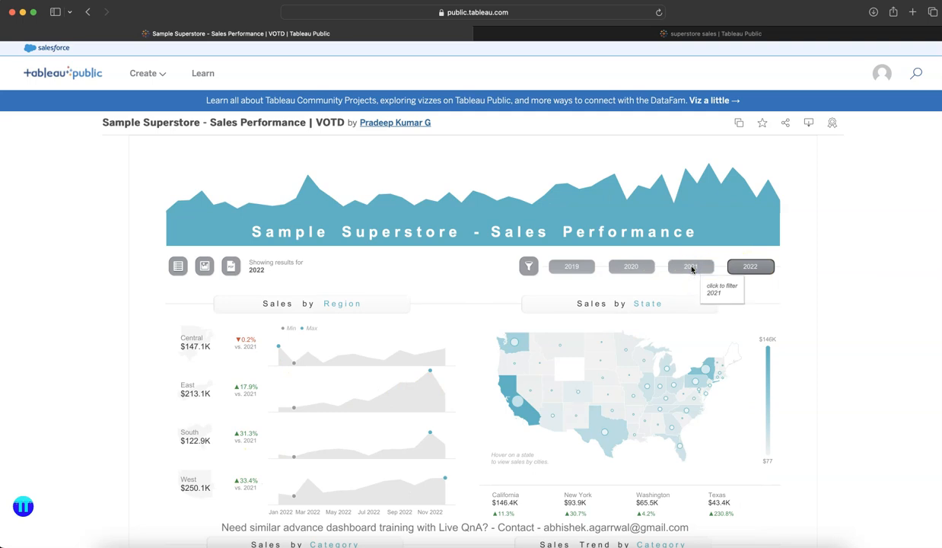
pyautogui.click(691, 268)
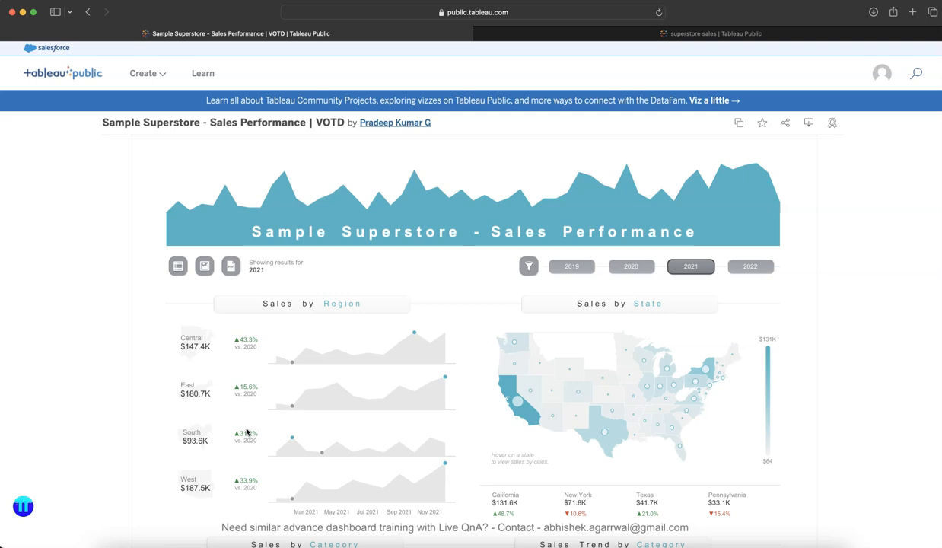
pyautogui.click(631, 267)
pyautogui.click(249, 397)
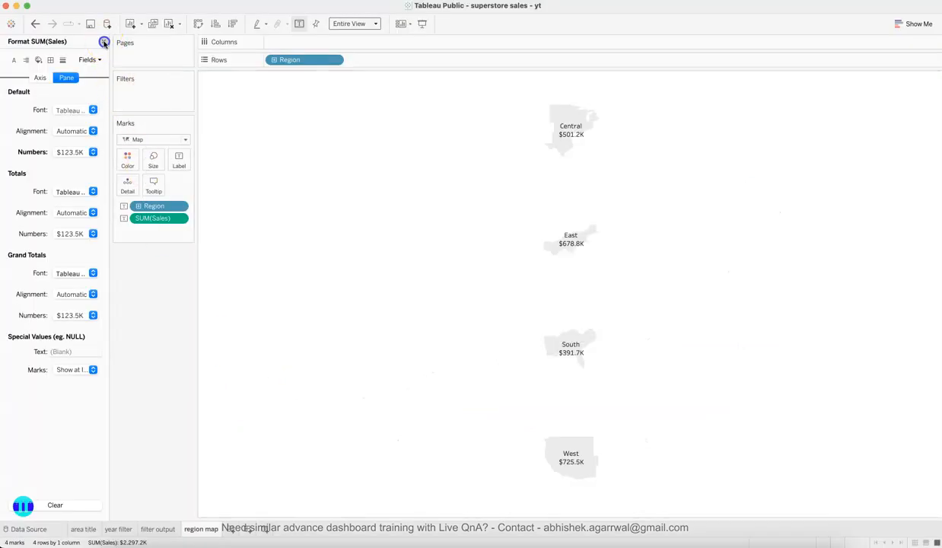
# Start a new parameter named p.Year with the Integer data type
pyautogui.click(105, 42)
pyautogui.click(100, 78)
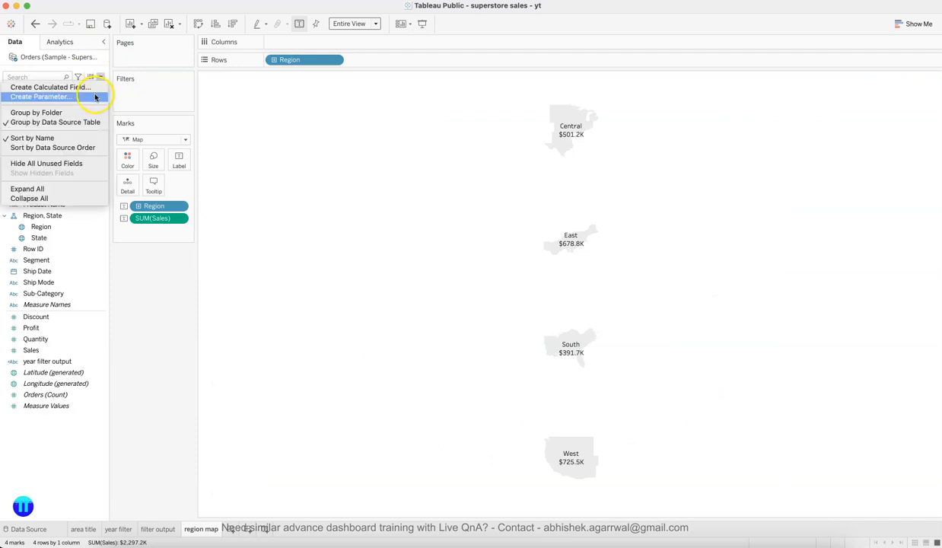
pyautogui.click(95, 96)
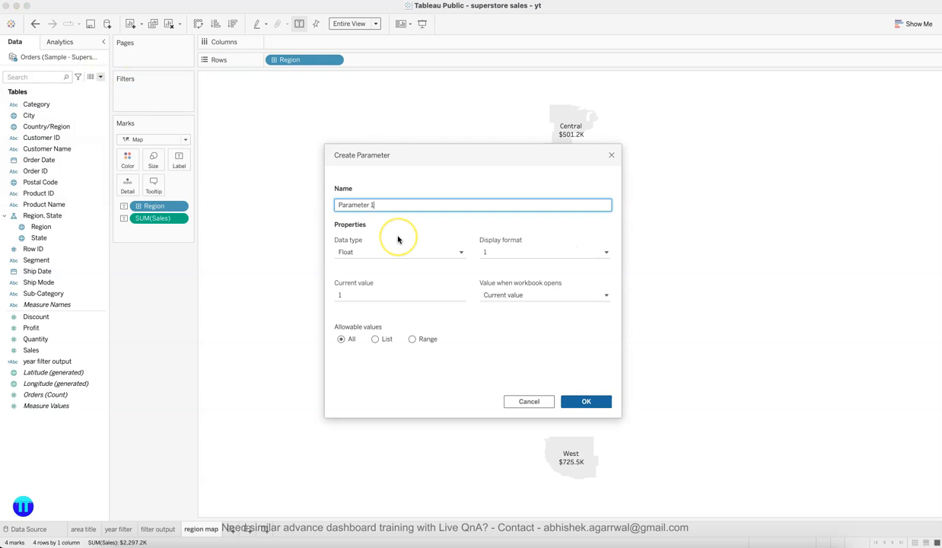
pyautogui.press('super+a')
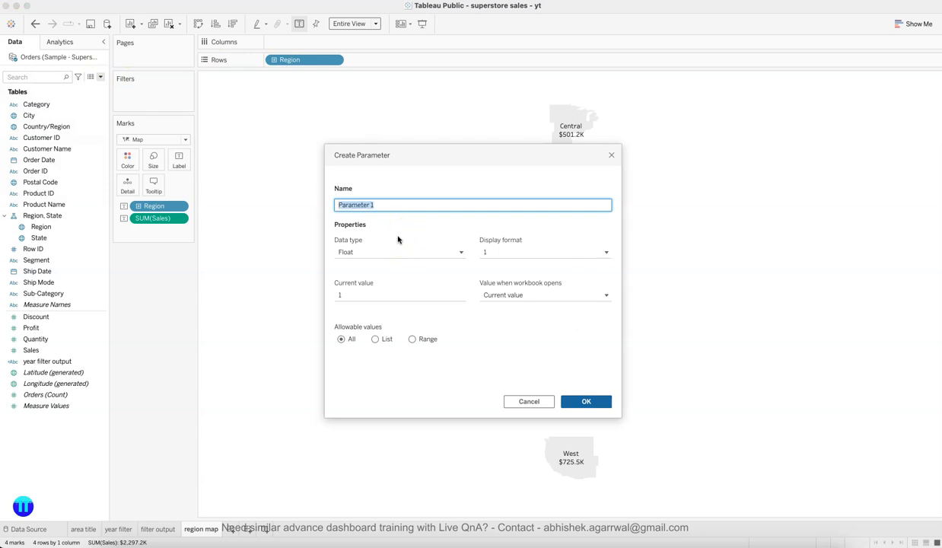
pyautogui.write('p.Year')
pyautogui.click(396, 242)
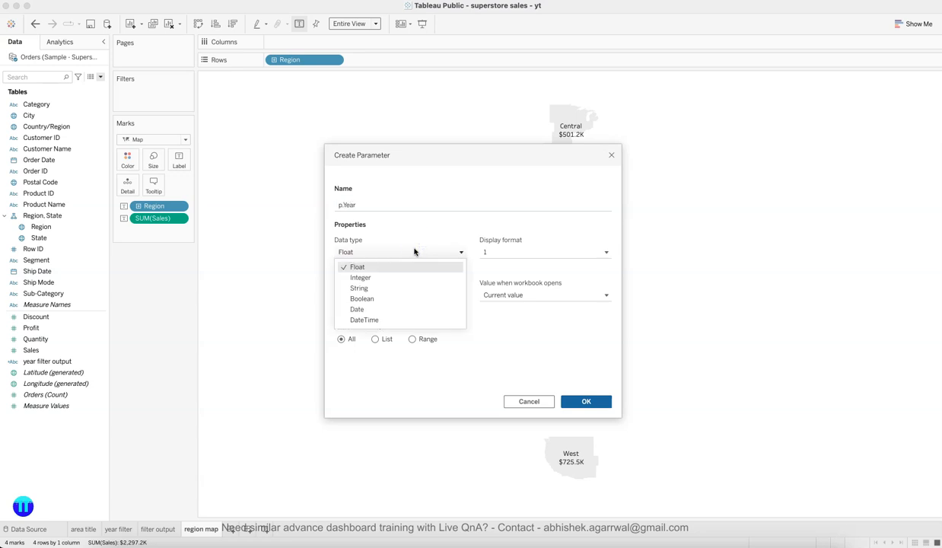
pyautogui.click(414, 278)
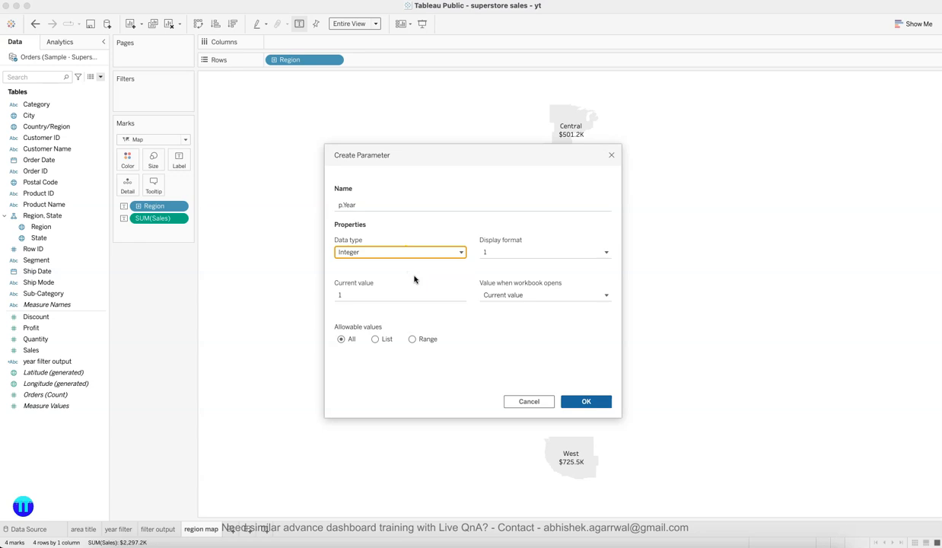
# Restrict the p.Year parameter's allowable values to a list and add 2020 as its first value
pyautogui.click(375, 339)
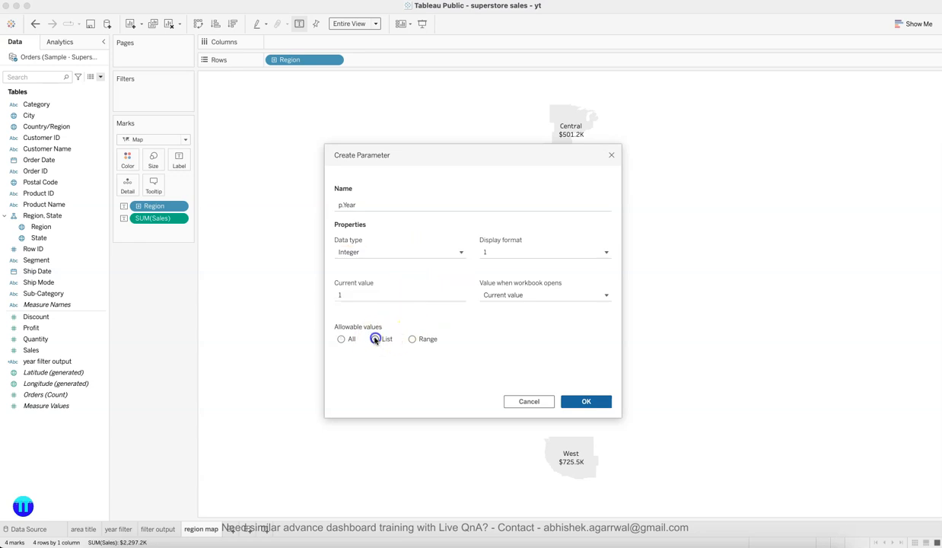
pyautogui.click(360, 376)
pyautogui.click(360, 377)
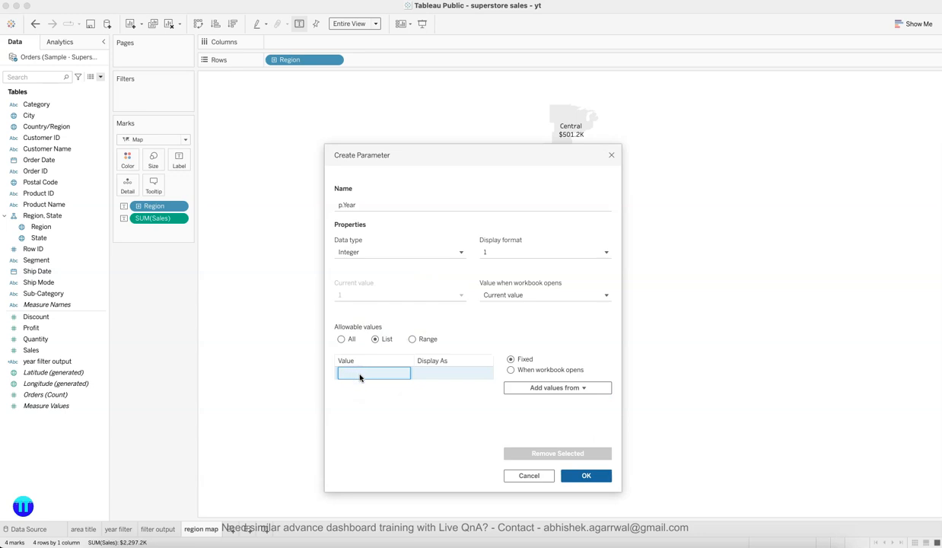
pyautogui.click(658, 241)
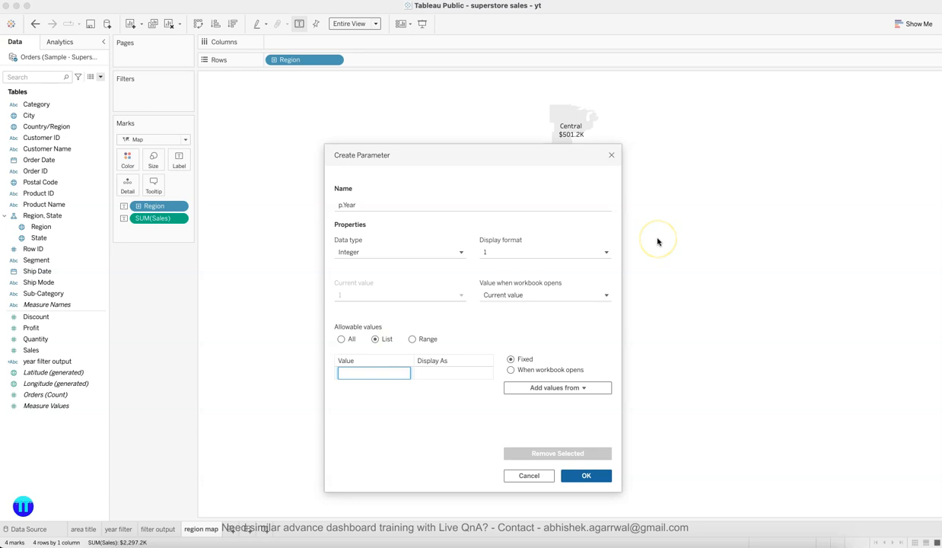
pyautogui.write('2020')
pyautogui.press('XF86AudioRaiseVolume')
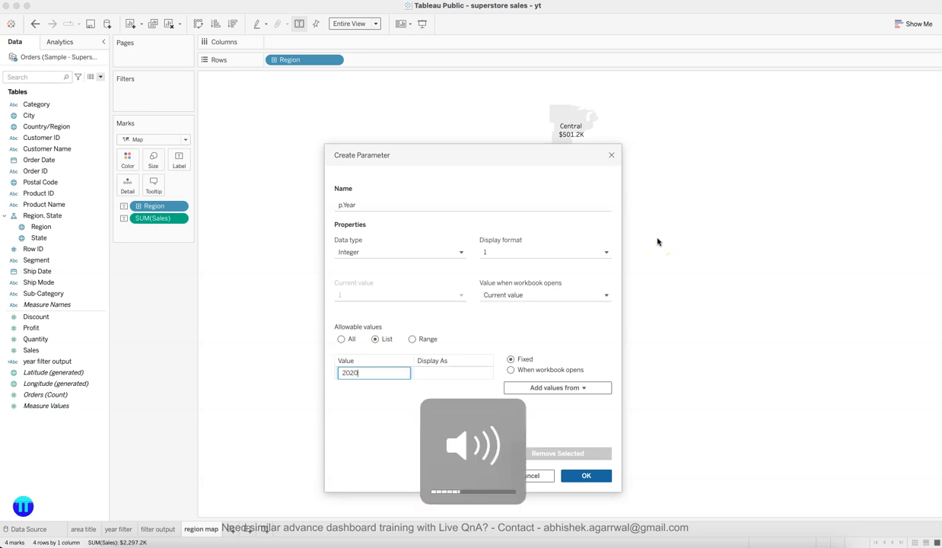
pyautogui.press('Return')
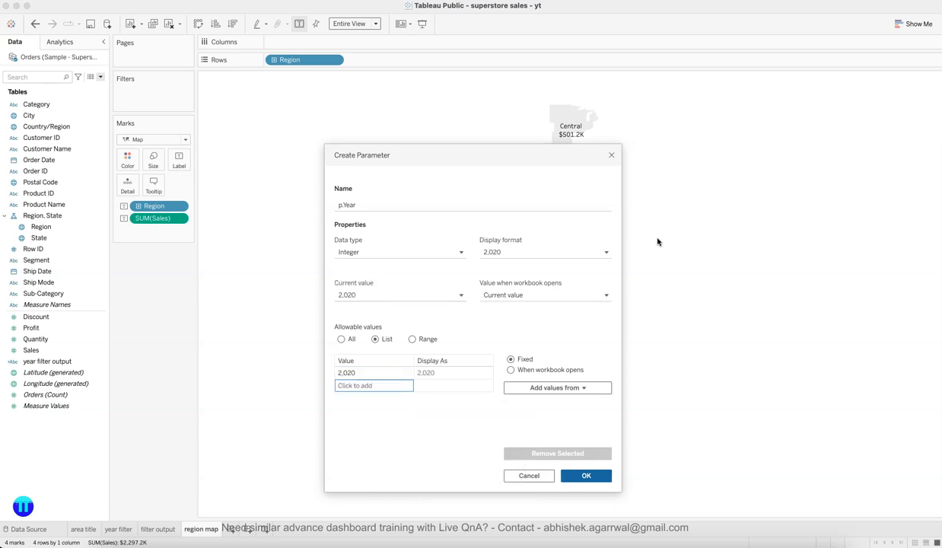
pyautogui.click(371, 385)
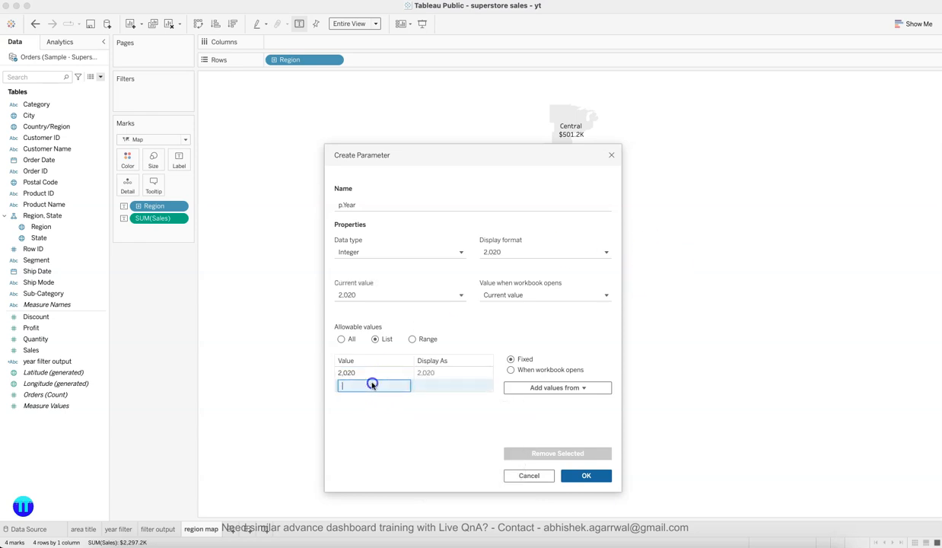
# Add 2021, 2022 and 2023 to the allowable values list and create the p.Year parameter
pyautogui.write('2021')
pyautogui.press('Return')
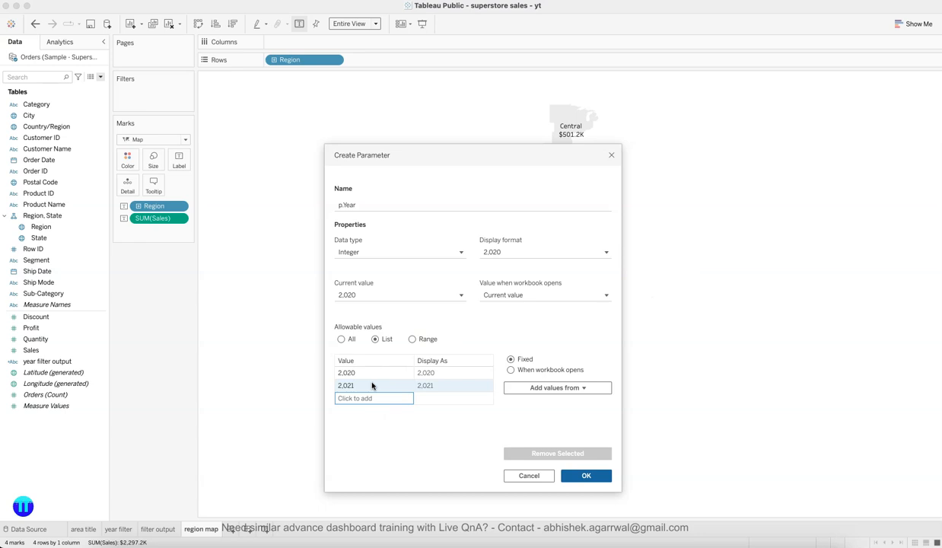
pyautogui.click(368, 399)
pyautogui.write('2022')
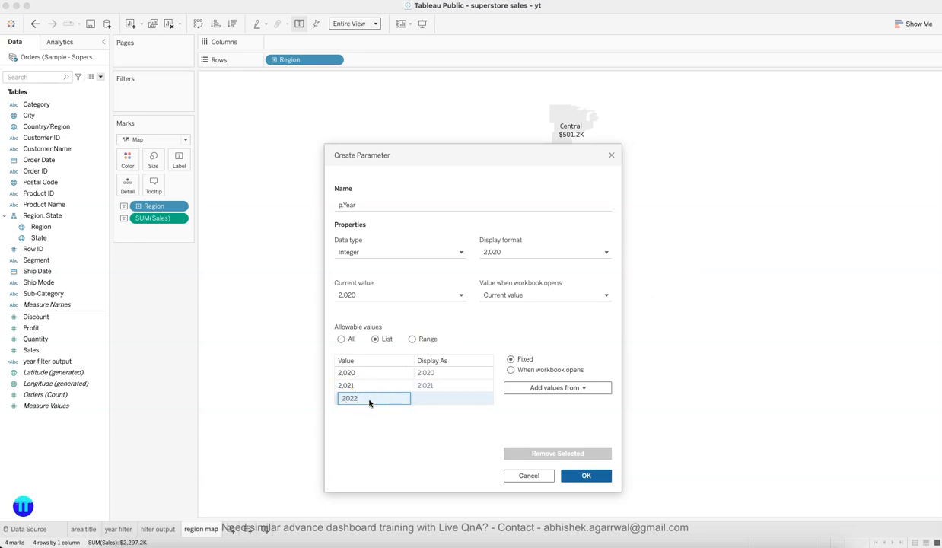
pyautogui.press('Return')
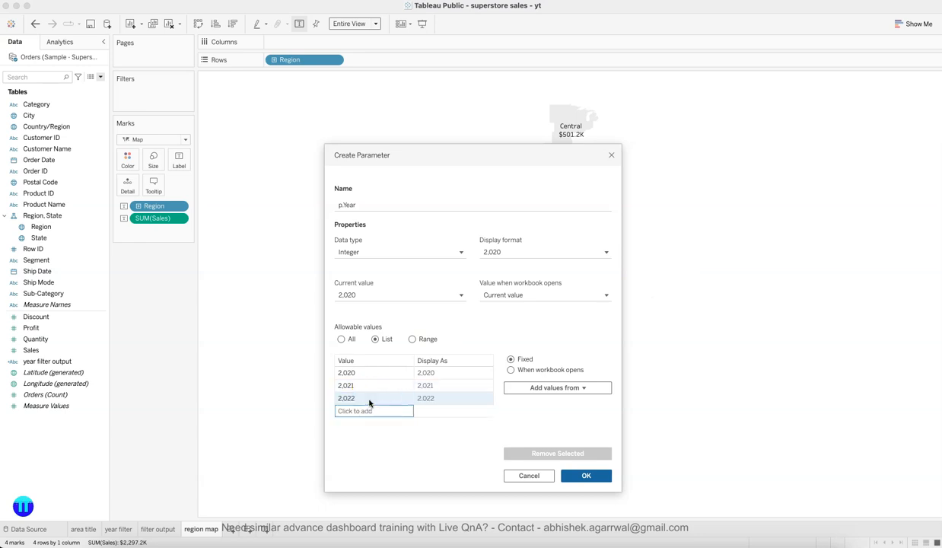
pyautogui.click(368, 411)
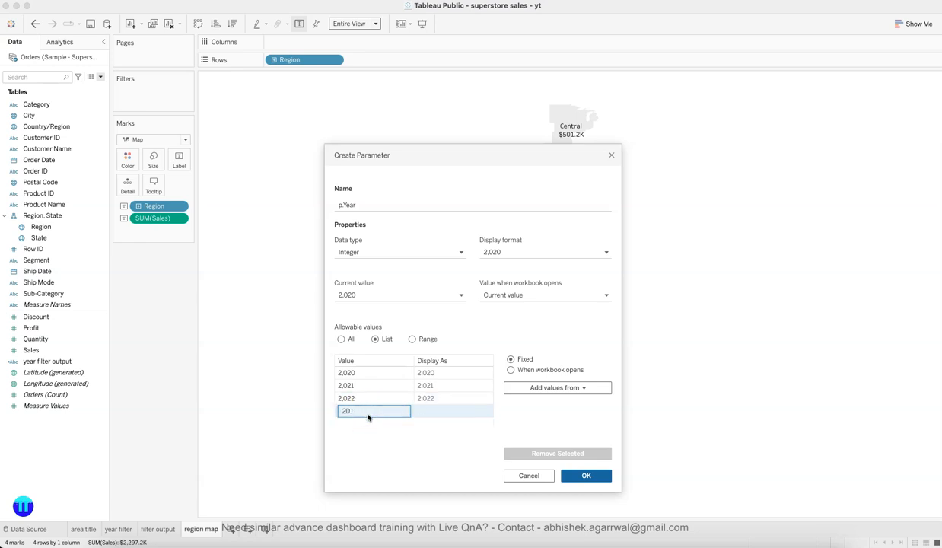
pyautogui.press('Return')
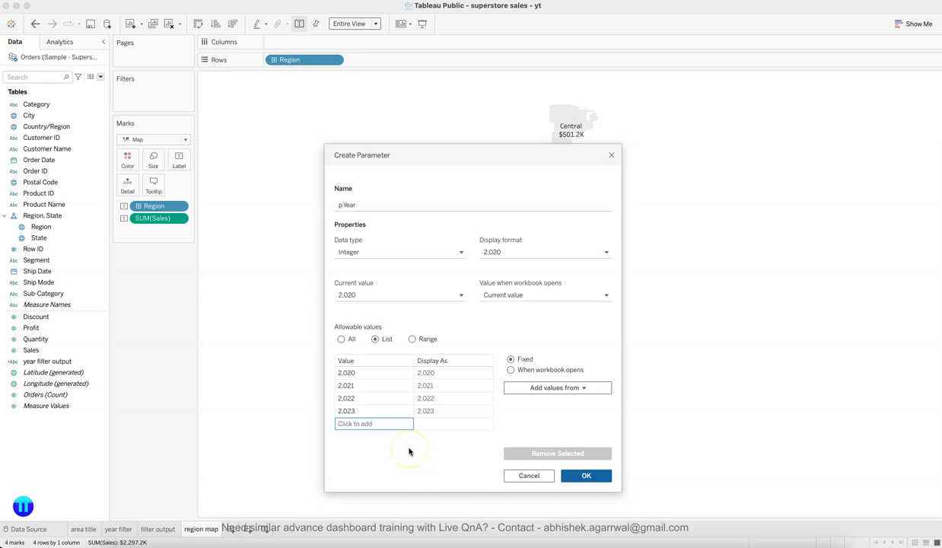
pyautogui.click(595, 476)
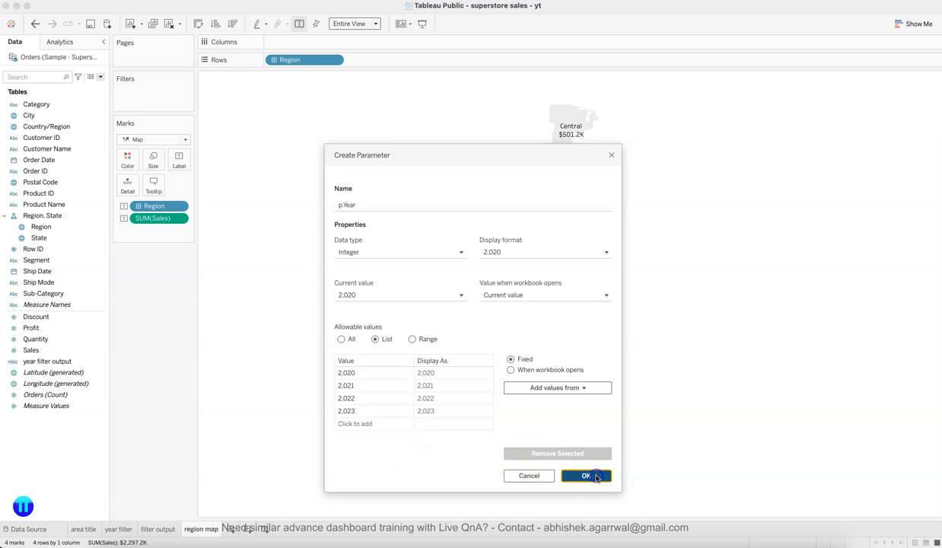
# Add a new worksheet after region map, check the years on the year filter sheet, and return to the new sheet
pyautogui.click(231, 528)
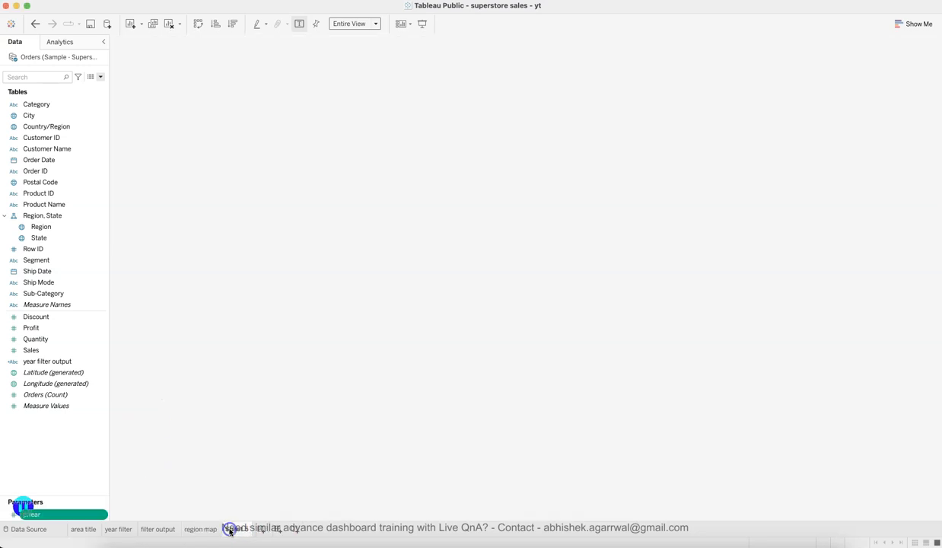
pyautogui.click(118, 531)
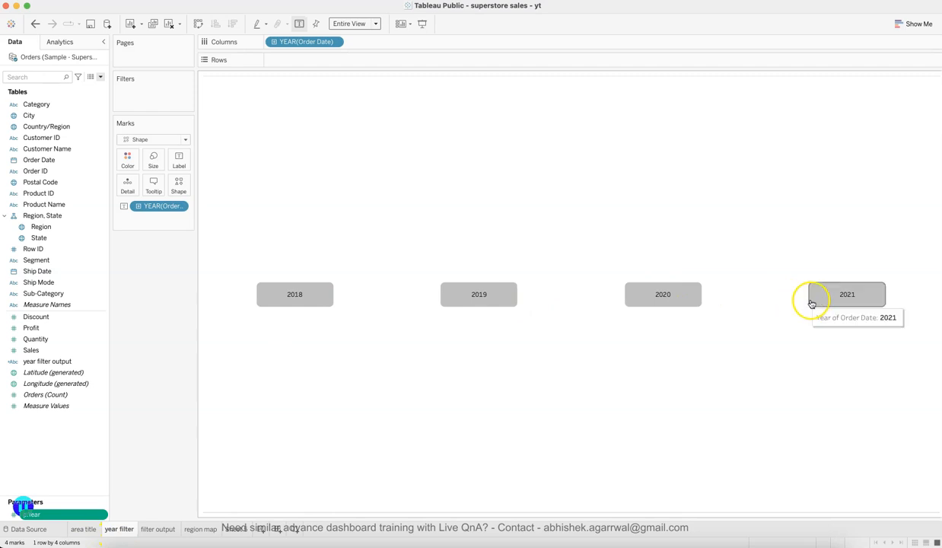
pyautogui.click(232, 530)
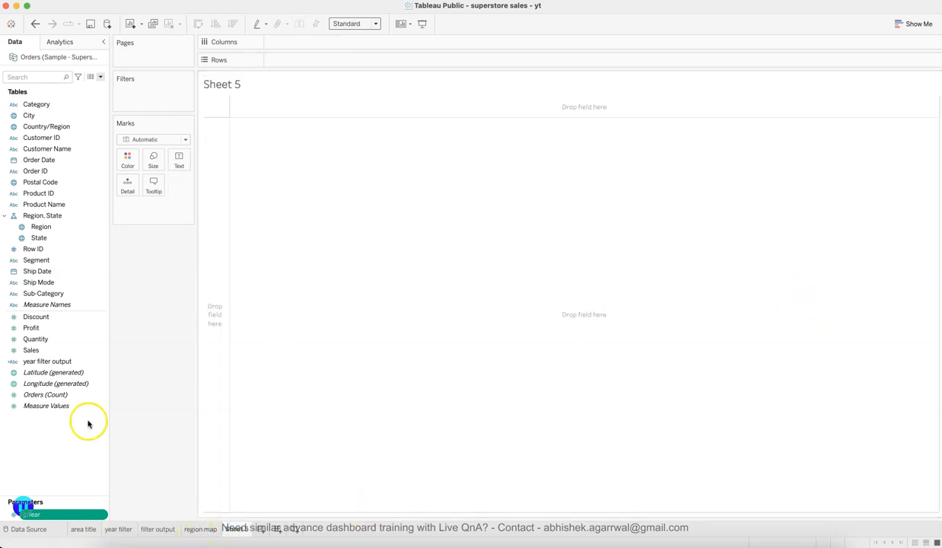
# Edit the p.Year parameter and remove 2022 and 2023 from its allowable values
pyautogui.rightClick(103, 511)
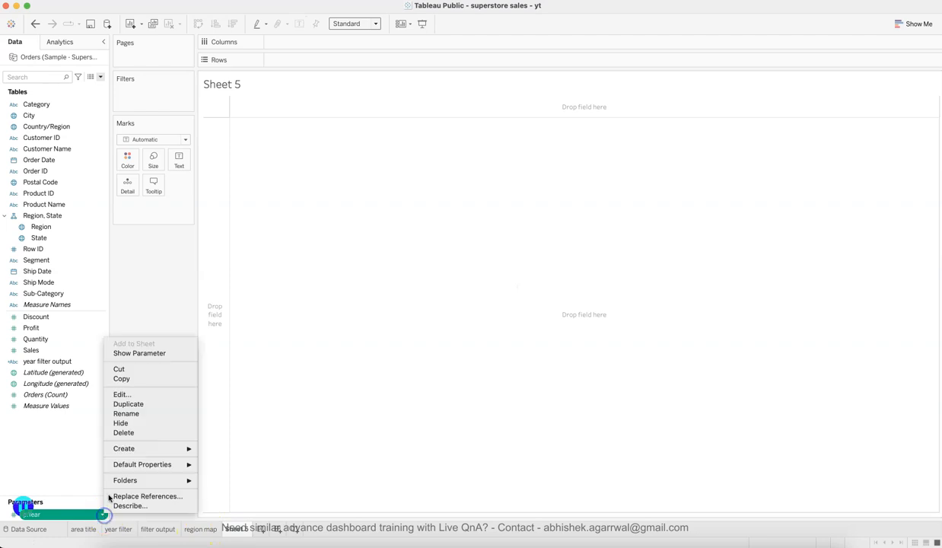
pyautogui.click(123, 394)
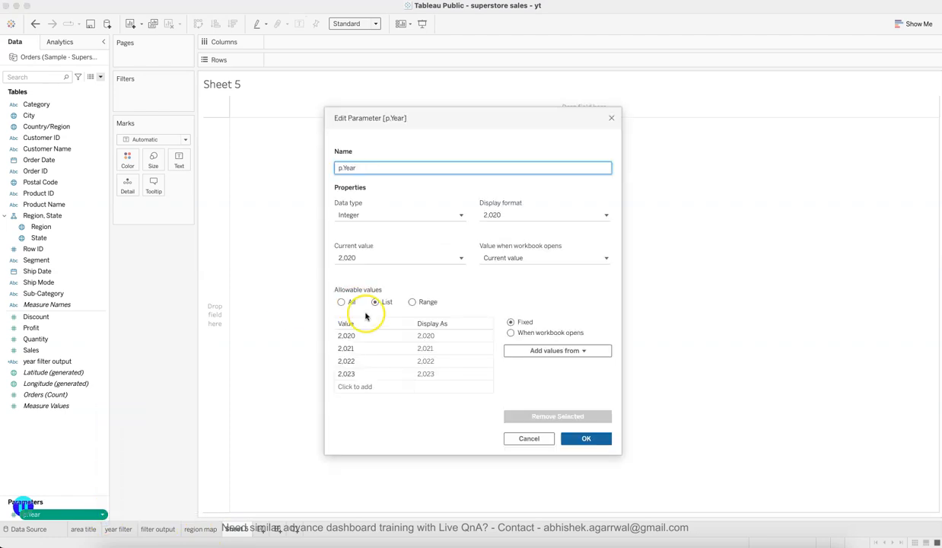
pyautogui.click(359, 334)
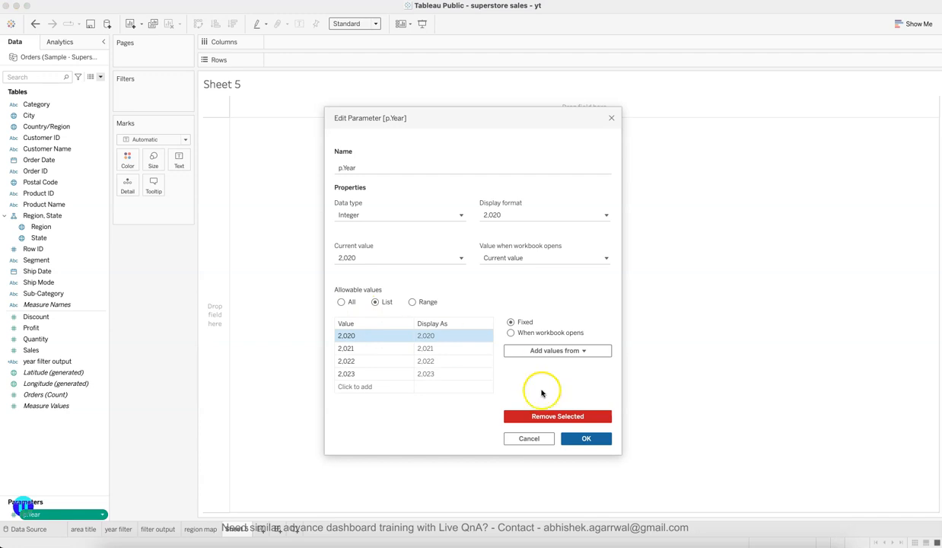
pyautogui.click(369, 362)
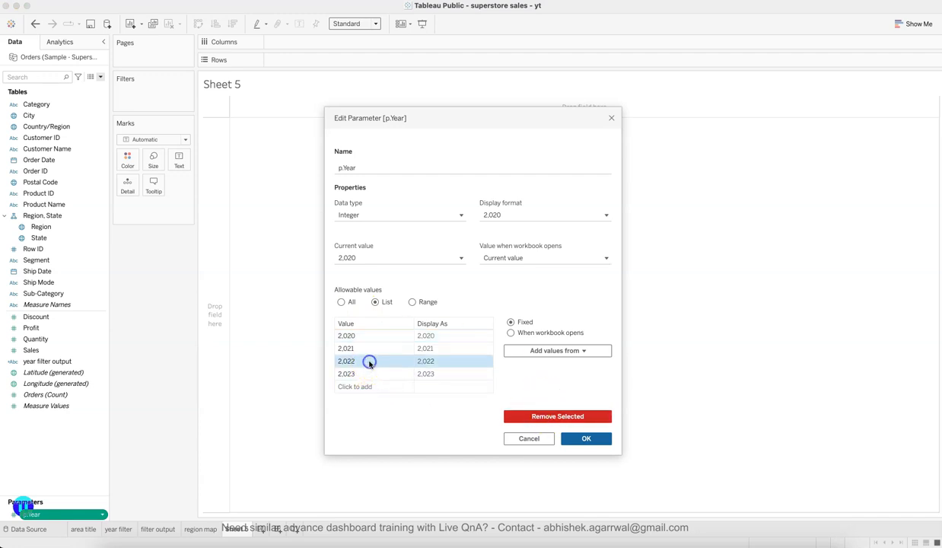
pyautogui.click(558, 416)
pyautogui.click(372, 365)
pyautogui.click(558, 416)
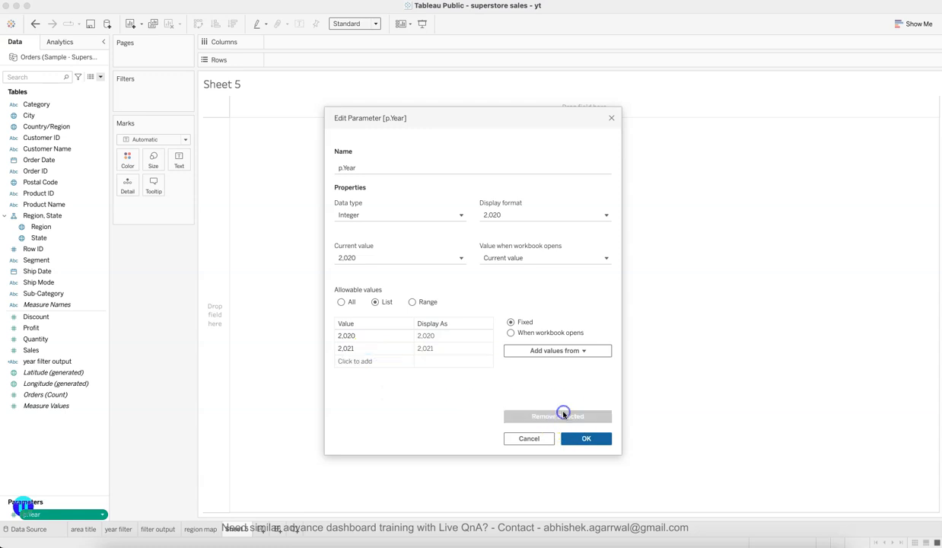
# Add 2018 and 2019 to the p.Year parameter's allowable values and apply the changes
pyautogui.click(341, 362)
pyautogui.write('2,0')
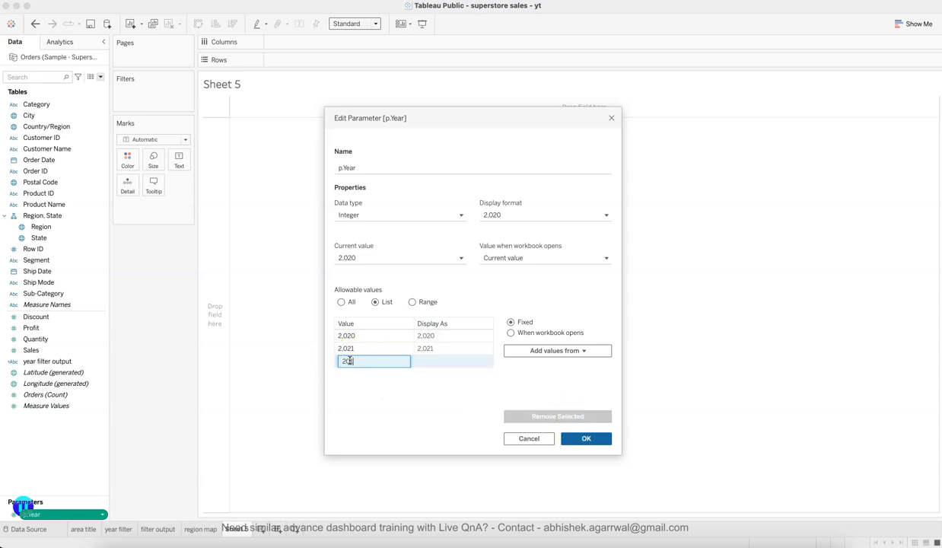
pyautogui.write('18')
pyautogui.press('Return')
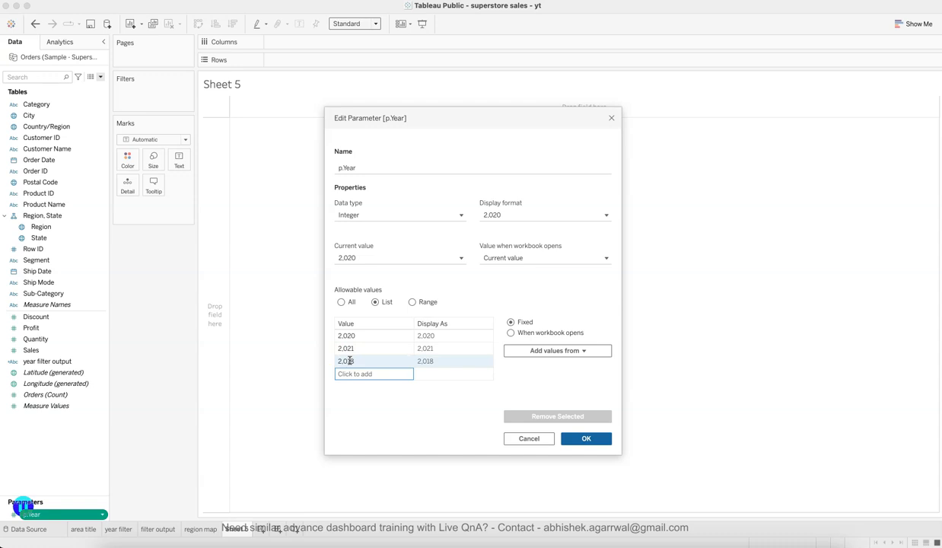
pyautogui.click(352, 374)
pyautogui.write('2019')
pyautogui.click(471, 385)
pyautogui.click(597, 438)
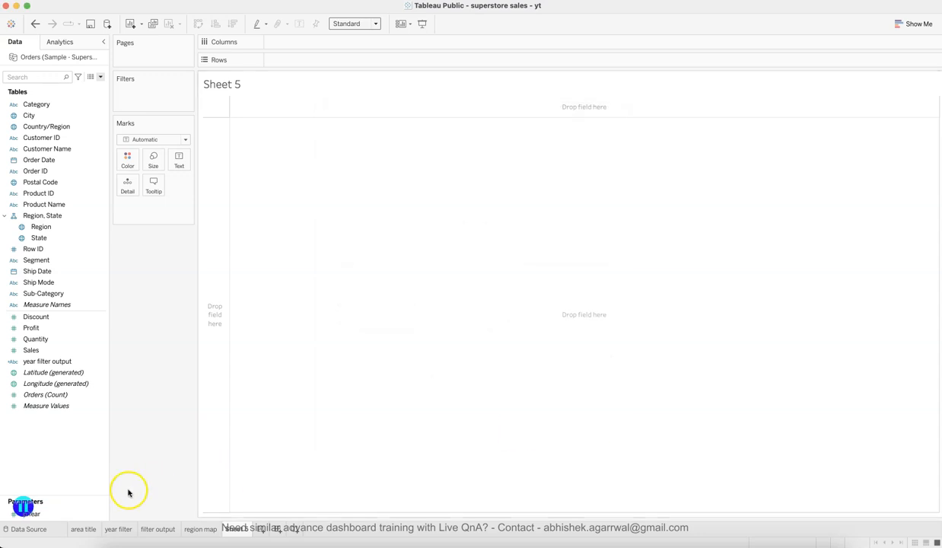
# Create a calculated field named "YoY - Value"
pyautogui.click(106, 514)
pyautogui.click(100, 76)
pyautogui.click(98, 87)
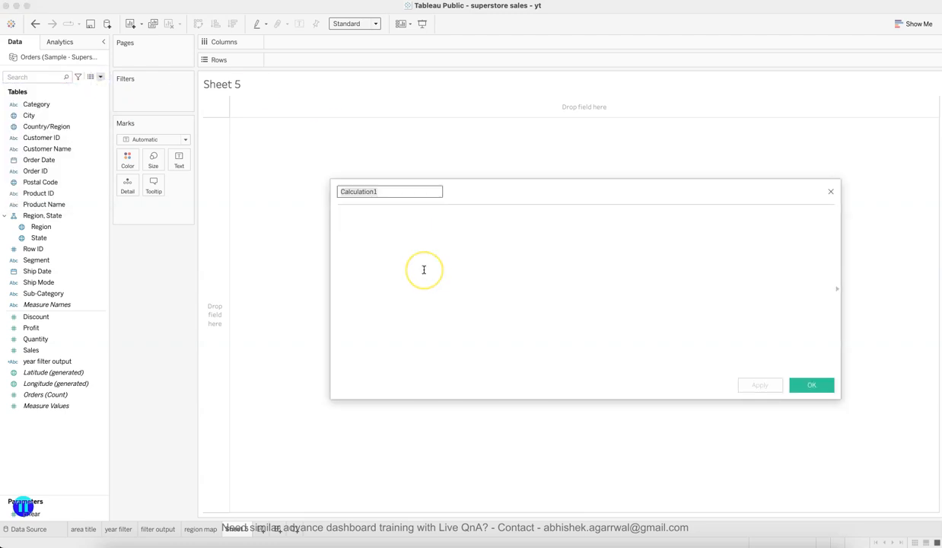
pyautogui.write('YoY - Value')
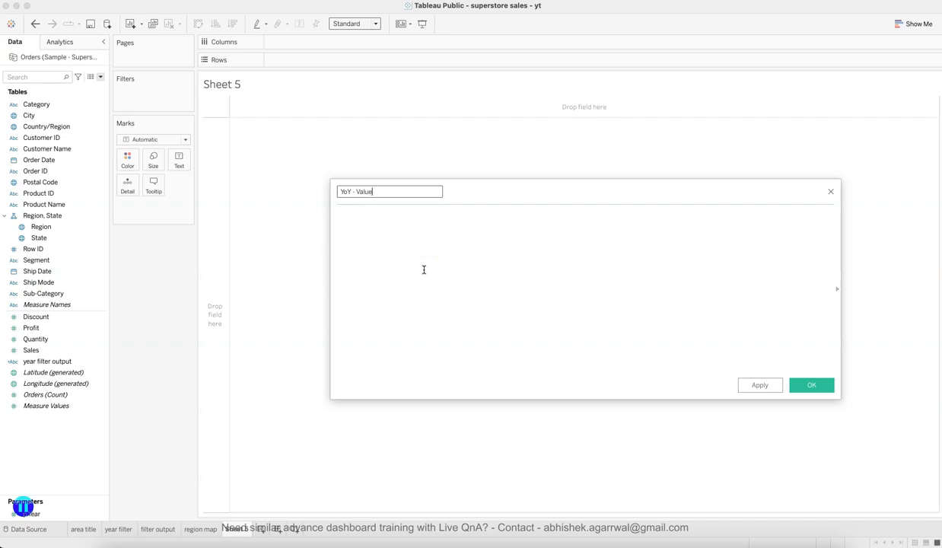
pyautogui.click(424, 270)
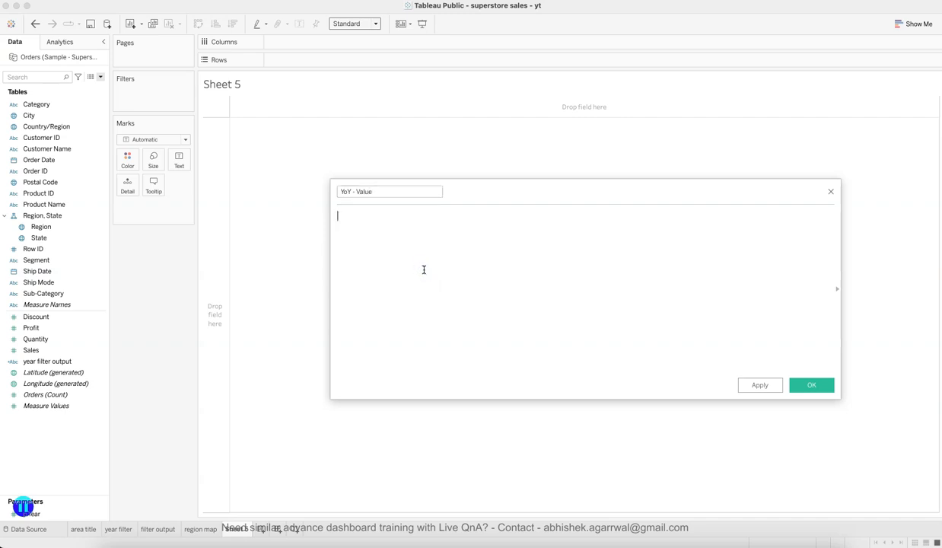
# Enter the formula IF YEAR([Order Date]) = [p.Year] THEN [Sales] END for the calculated field
pyautogui.write('IF')
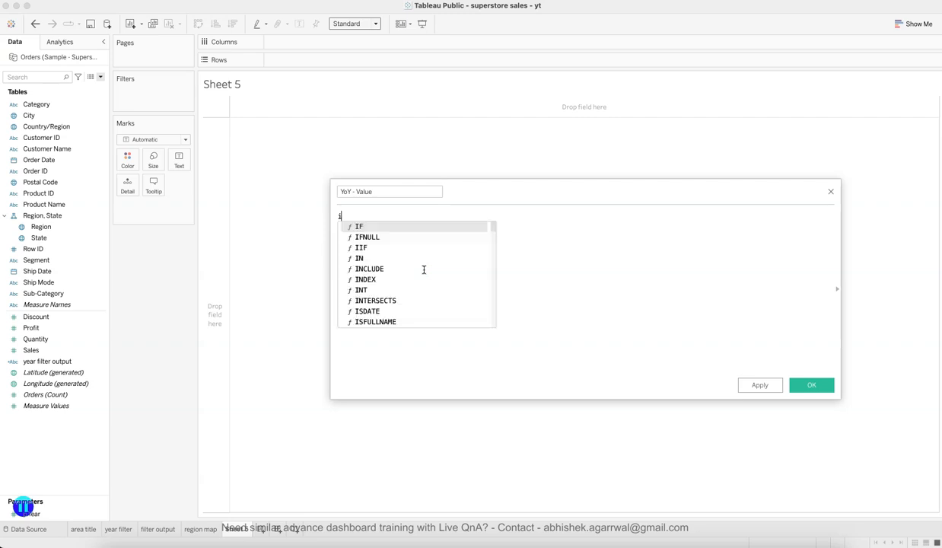
pyautogui.write(' o')
pyautogui.press('BackSpace')
pyautogui.write('YEAR()[Order Date]')
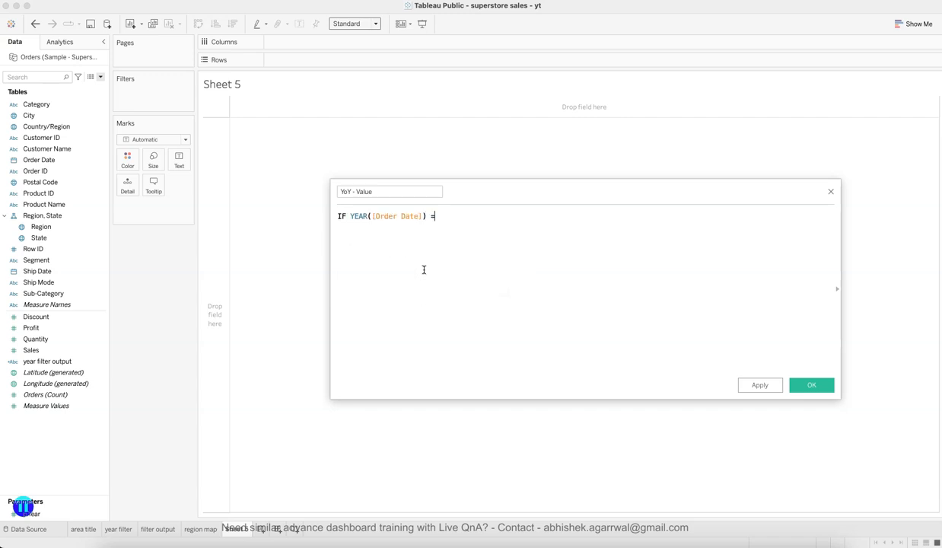
pyautogui.write(' = ')
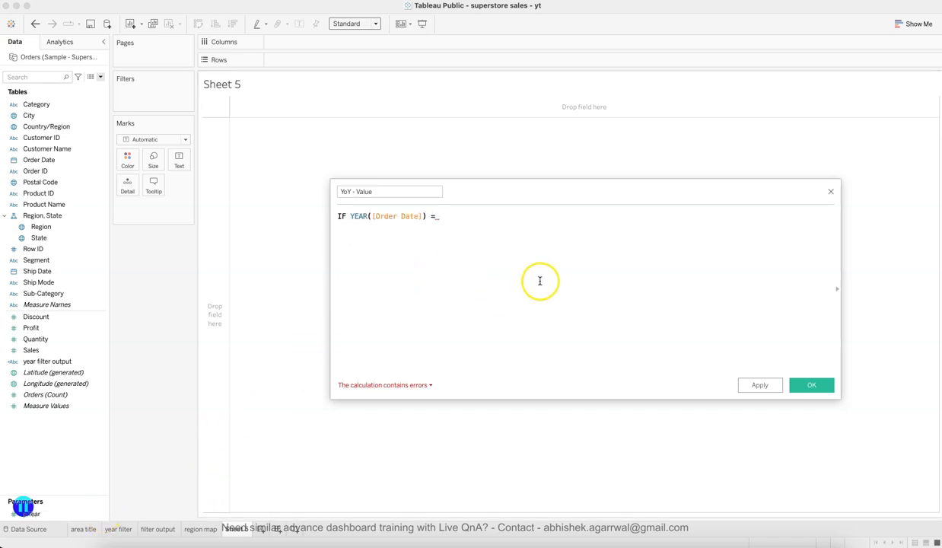
pyautogui.write('[p.Year] THEN sa')
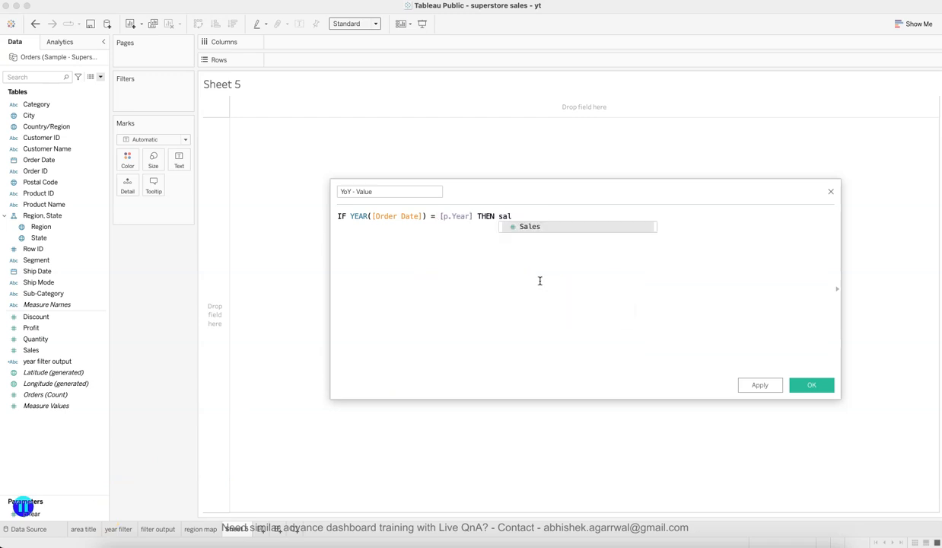
pyautogui.write('l')
pyautogui.press('Return')
pyautogui.write('en')
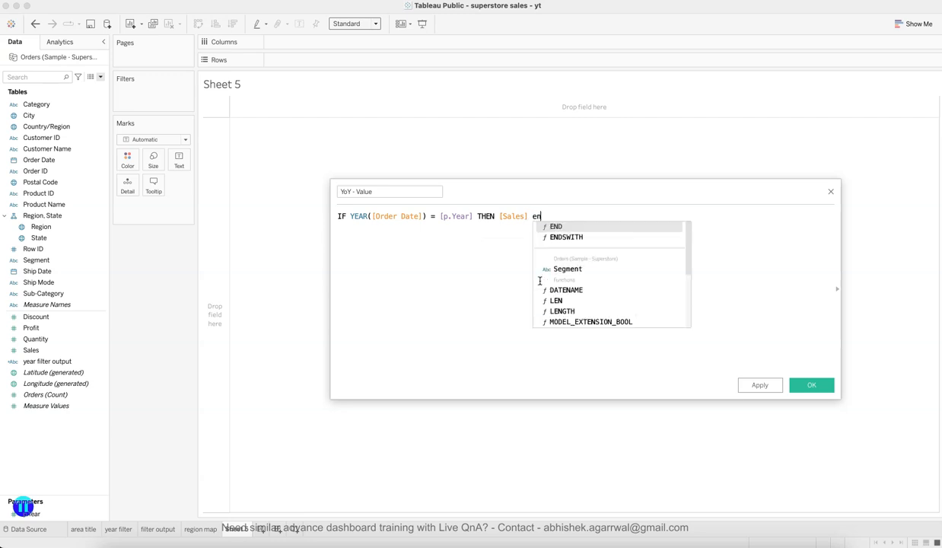
pyautogui.press('Return')
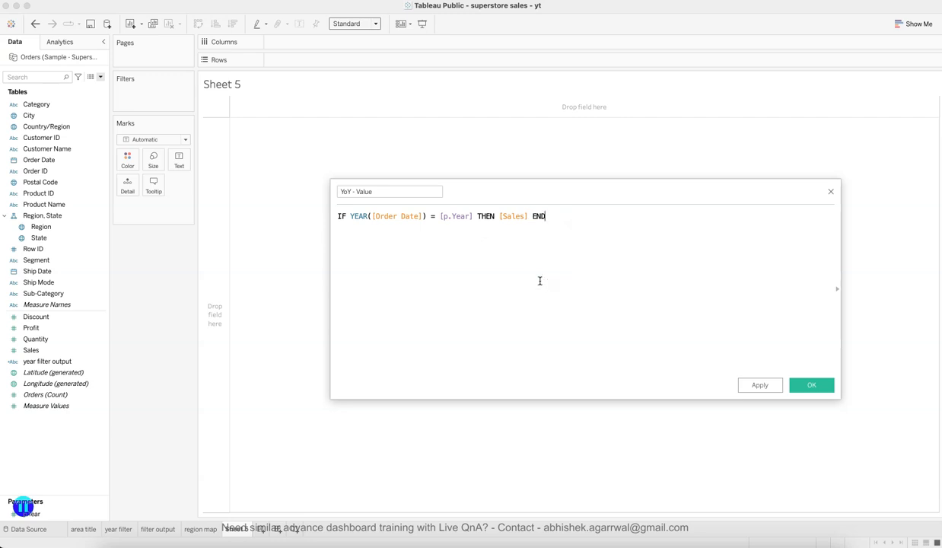
# Wrap the whole IF expression in a SUM() function
pyautogui.click(339, 216)
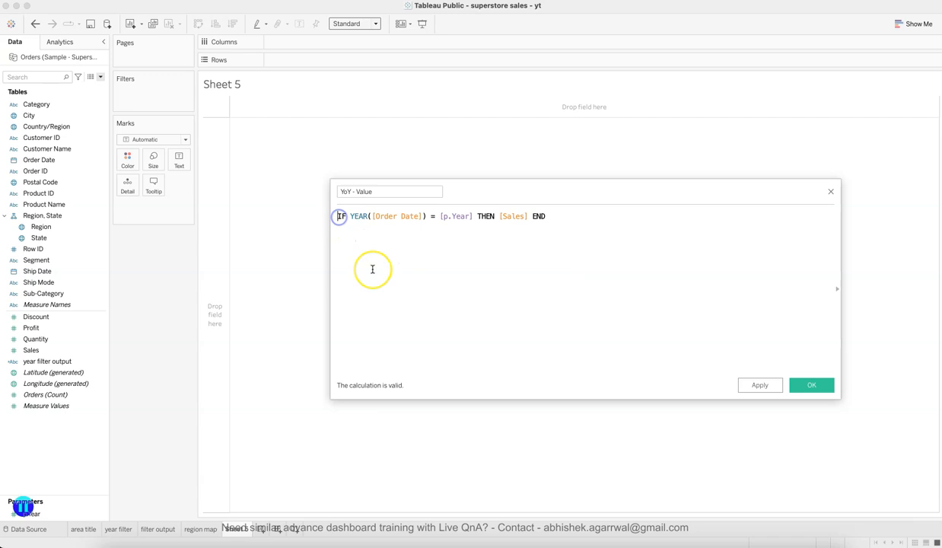
pyautogui.write('(')
pyautogui.press('End')
pyautogui.write(')')
pyautogui.write('Sum')
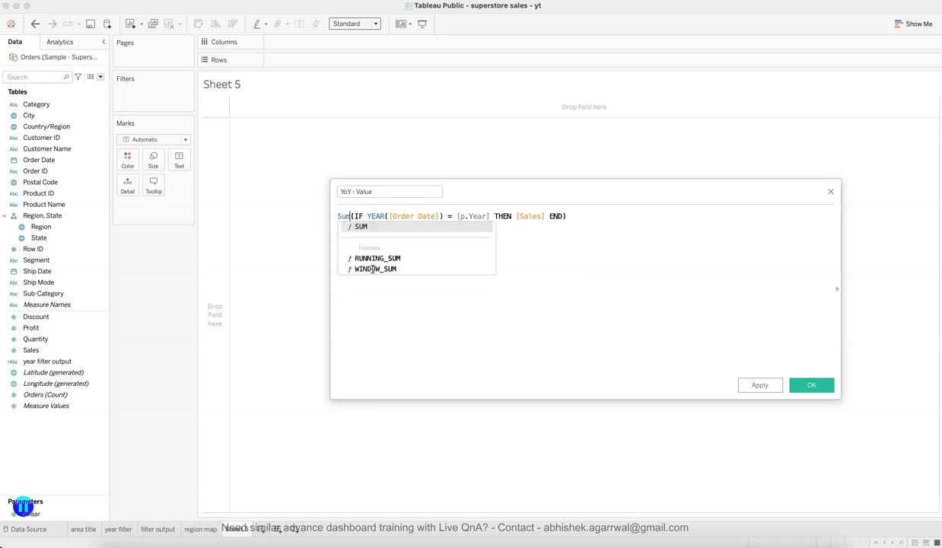
pyautogui.press('Return')
# Copy the SUM expression and subtract the copy from the original in the YoY - Value formula
pyautogui.click(575, 217)
pyautogui.moveTo(575, 217); pyautogui.dragTo(255, 191)
pyautogui.hotkey('ctrl', 'c')
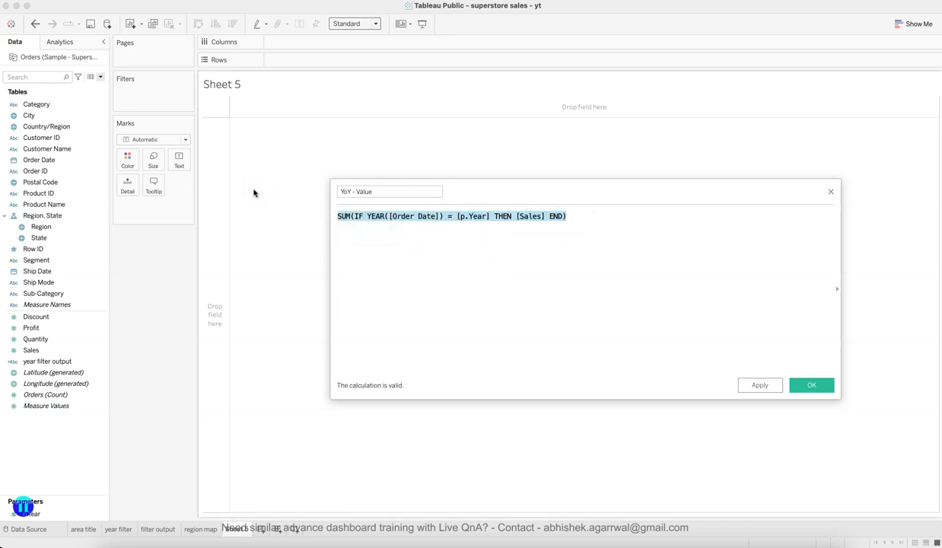
pyautogui.press('Right')
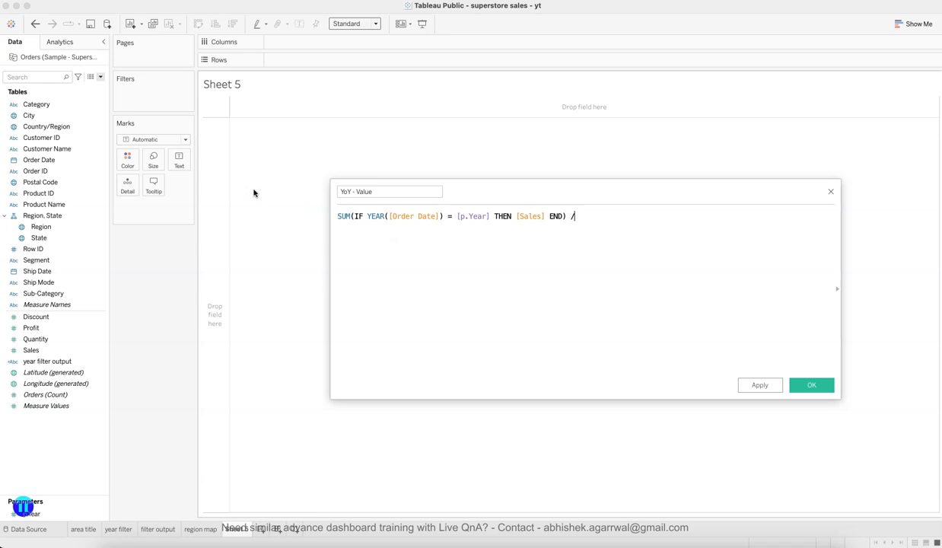
pyautogui.press('BackSpace')
pyautogui.click(366, 216)
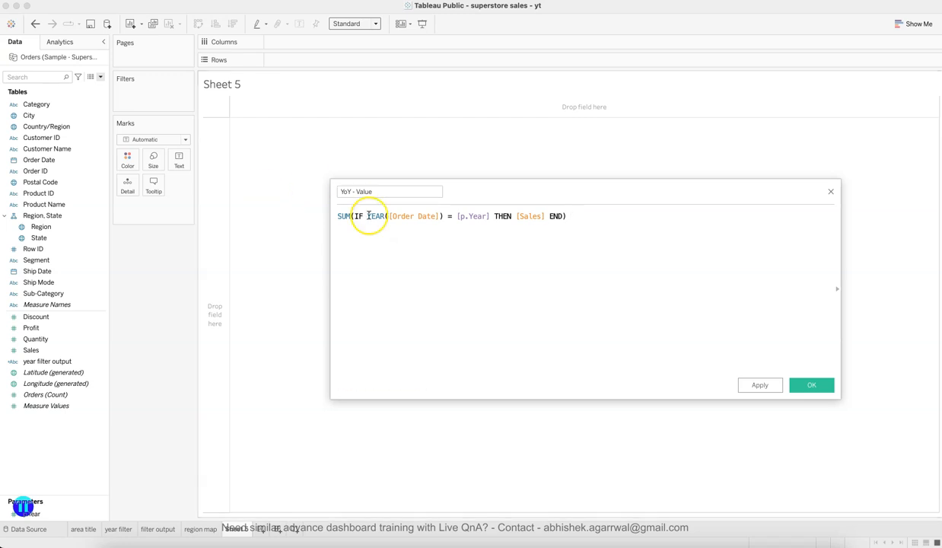
pyautogui.click(386, 216)
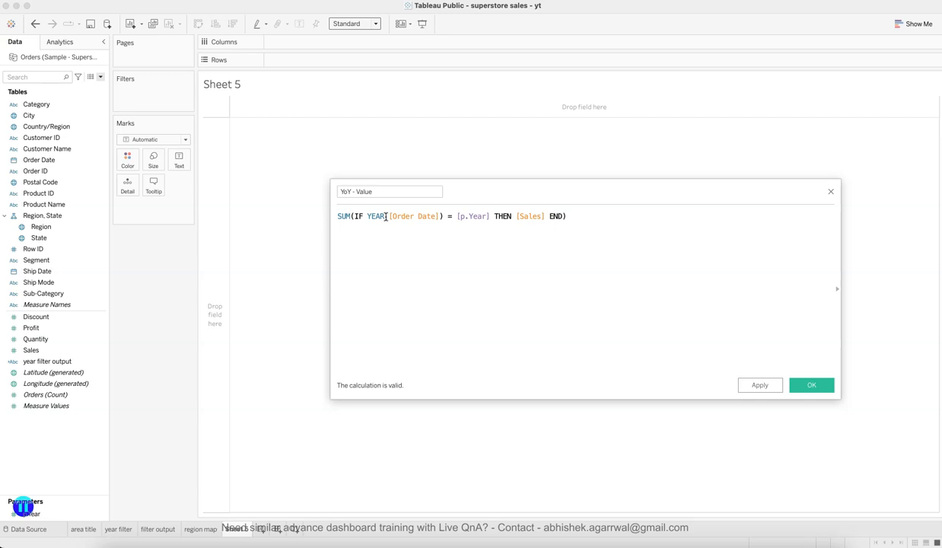
pyautogui.write('-')
pyautogui.hotkey('ctrl', 'v')
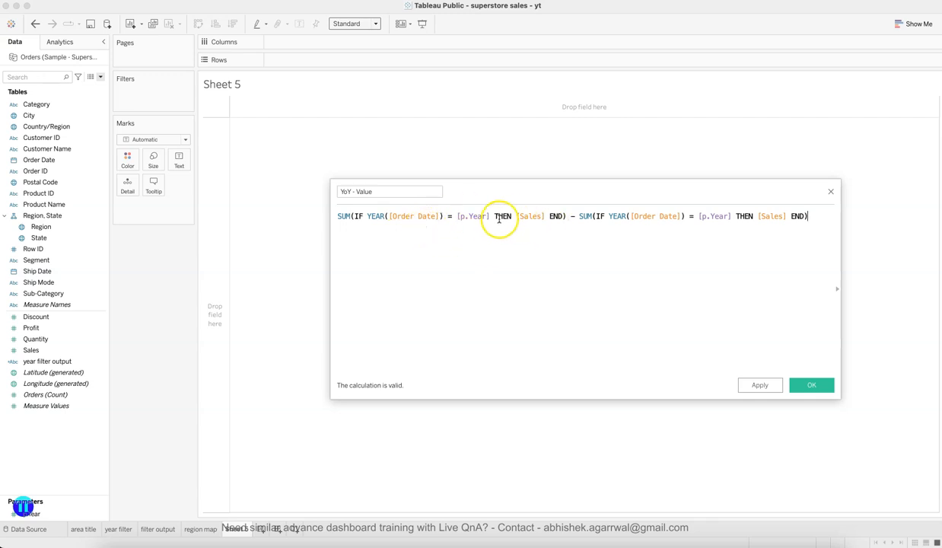
# Change the year condition in the second SUM expression to [p.Year]-1
pyautogui.click(692, 220)
pyautogui.click(730, 217)
pyautogui.write('-1')
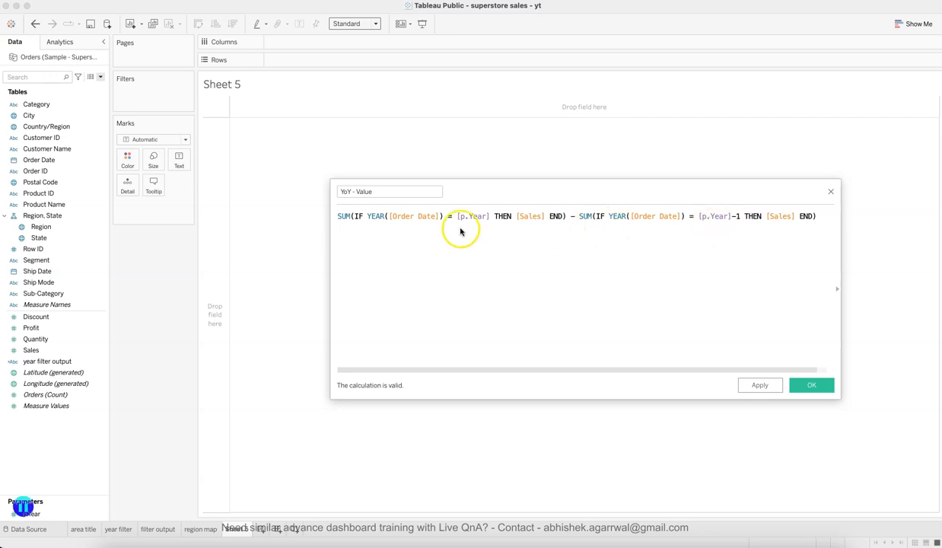
# Enclose the whole subtraction in the YoY - Value formula in parentheses and append a division operator
pyautogui.click(337, 218)
pyautogui.click(338, 212)
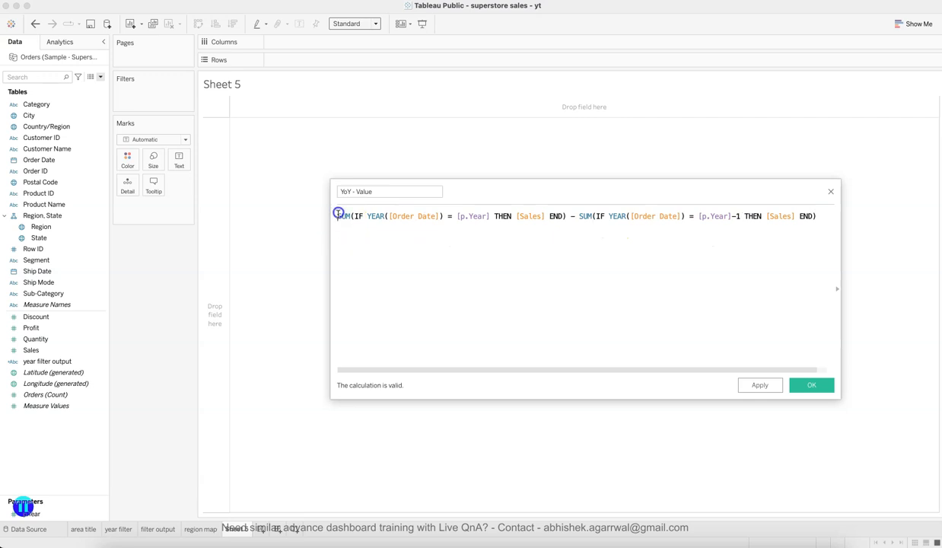
pyautogui.write('(')
pyautogui.press('End')
pyautogui.write(') /')
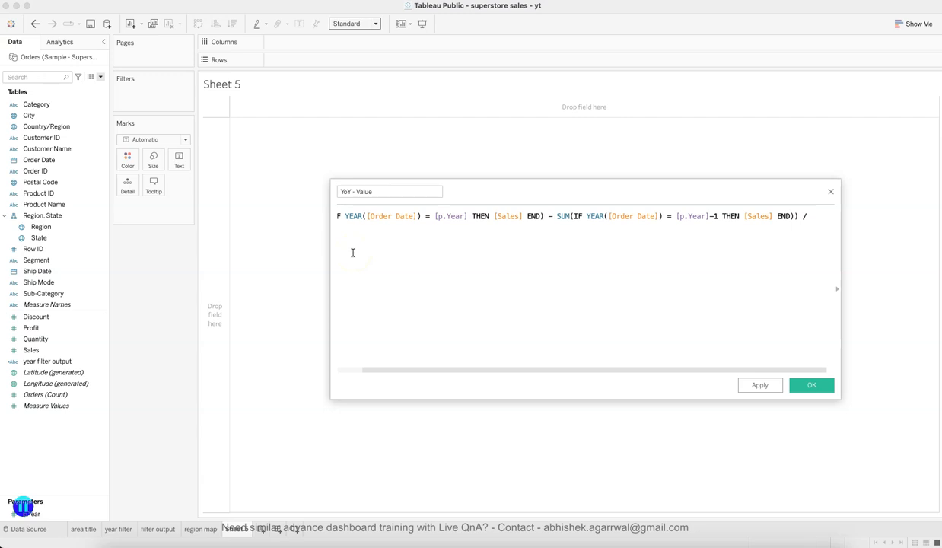
# Paste the SUM expression on a new line as the divisor, change its year condition to [p.Year]-1, and save the calculated field
pyautogui.press('Return')
pyautogui.press('super+v')
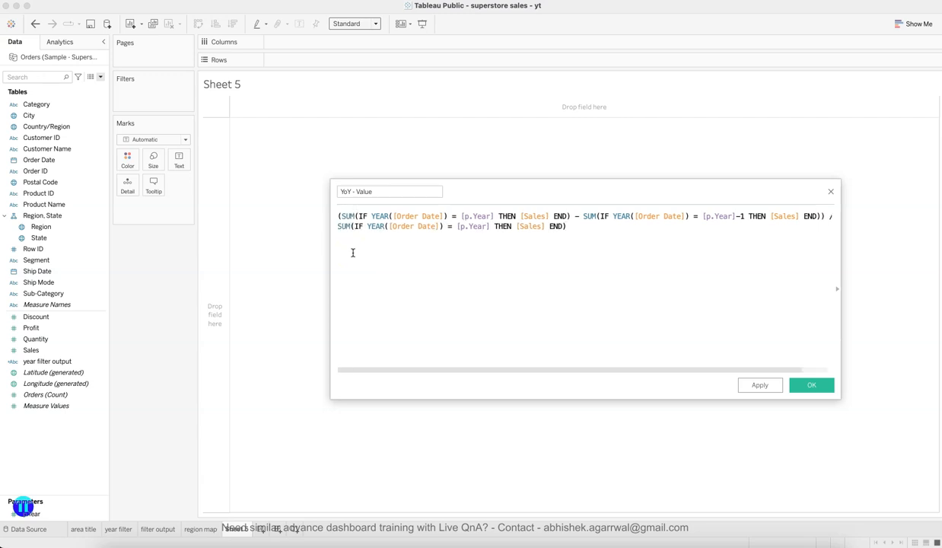
pyautogui.click(490, 228)
pyautogui.write('-1')
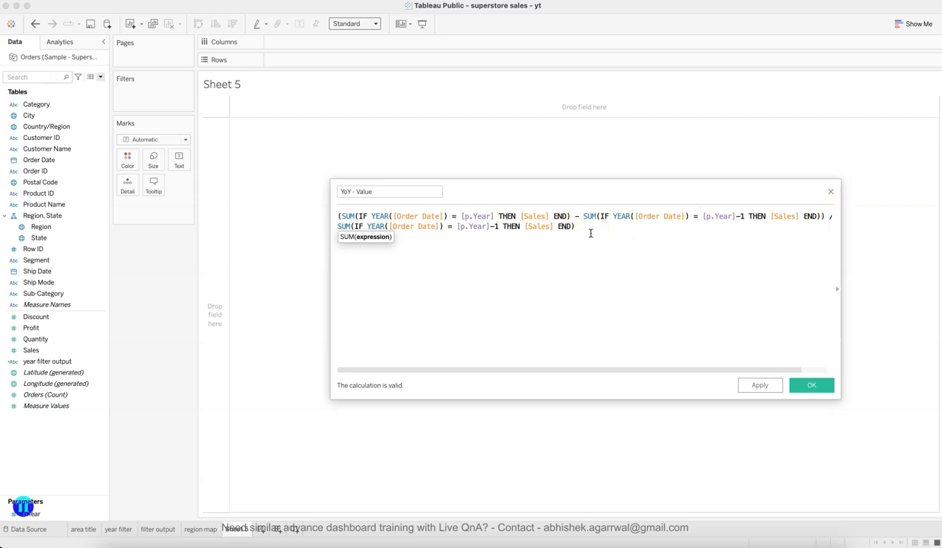
pyautogui.click(800, 384)
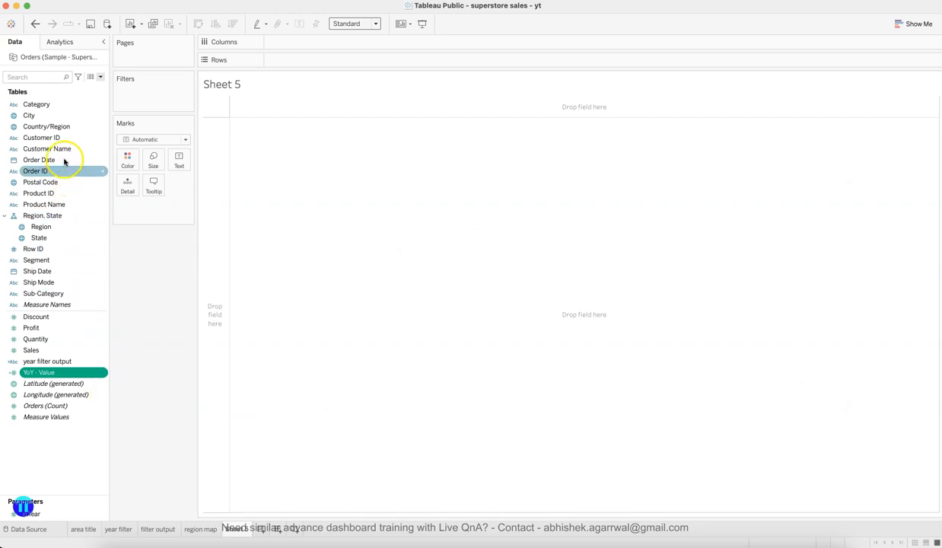
# Build a text table with Region on the rows and YoY - Value as the text label
pyautogui.moveTo(63, 227); pyautogui.dragTo(296, 67)
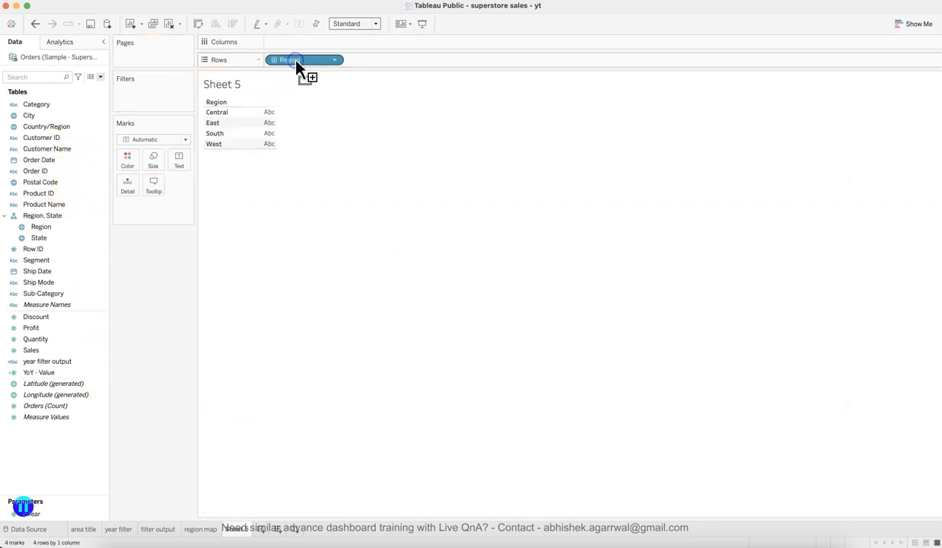
pyautogui.click(54, 363)
pyautogui.moveTo(53, 372); pyautogui.dragTo(185, 168)
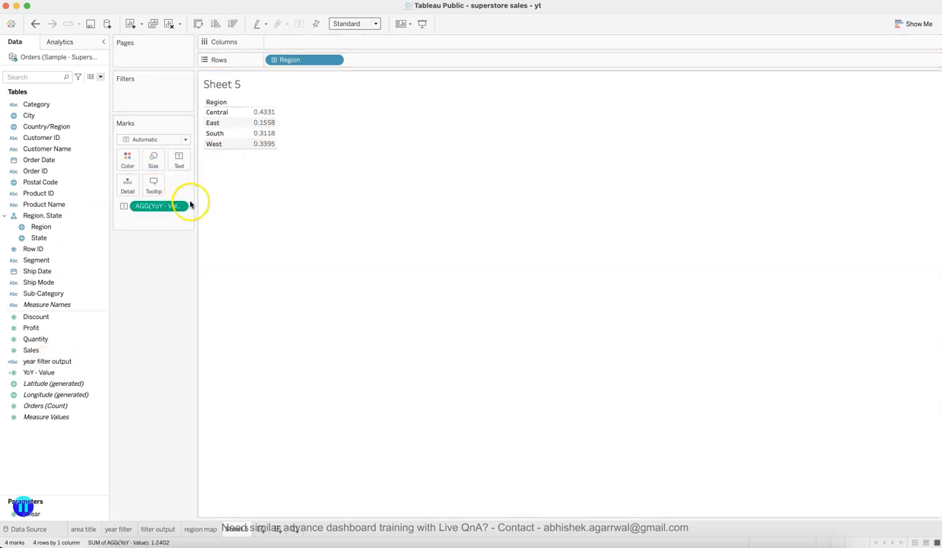
# Format the YoY - Value numbers in the pane as percentages with one decimal place
pyautogui.click(182, 205)
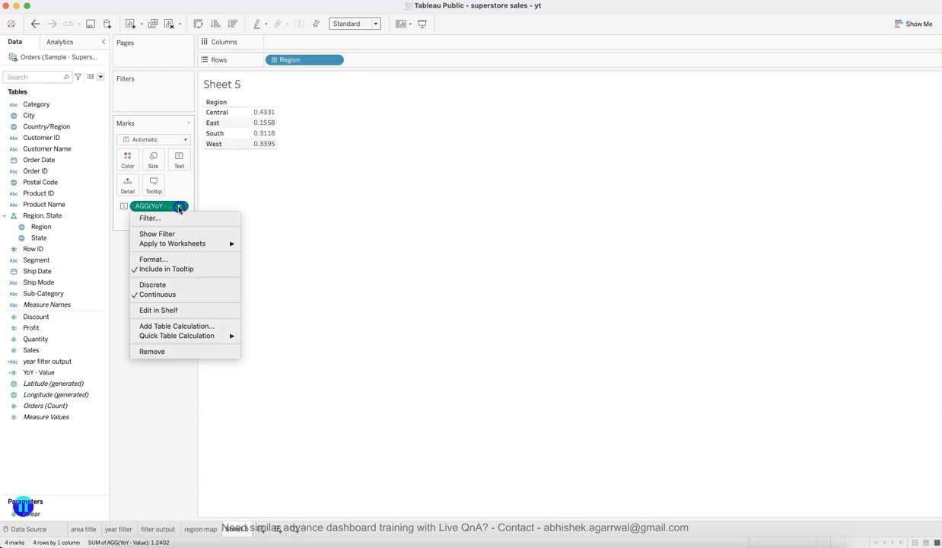
pyautogui.click(169, 260)
pyautogui.click(90, 152)
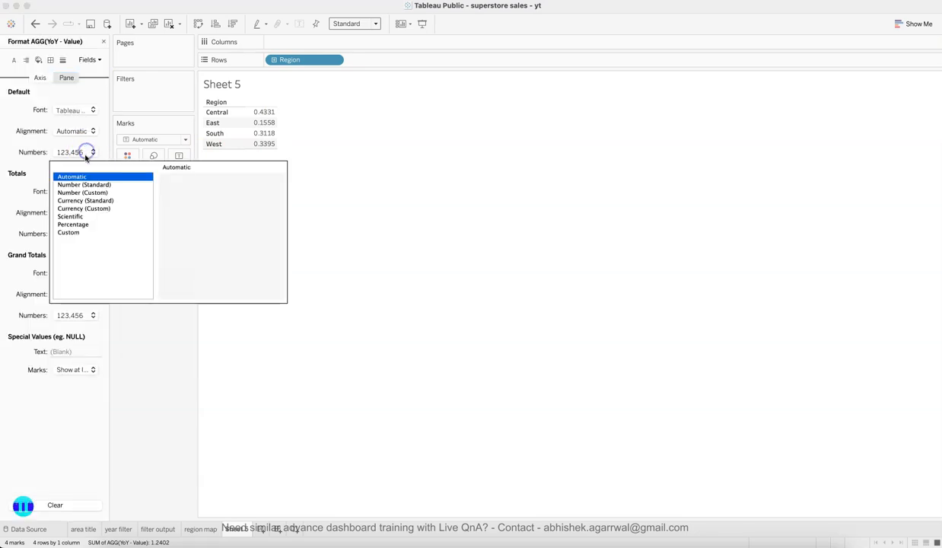
pyautogui.click(75, 224)
pyautogui.click(194, 195)
pyautogui.click(172, 348)
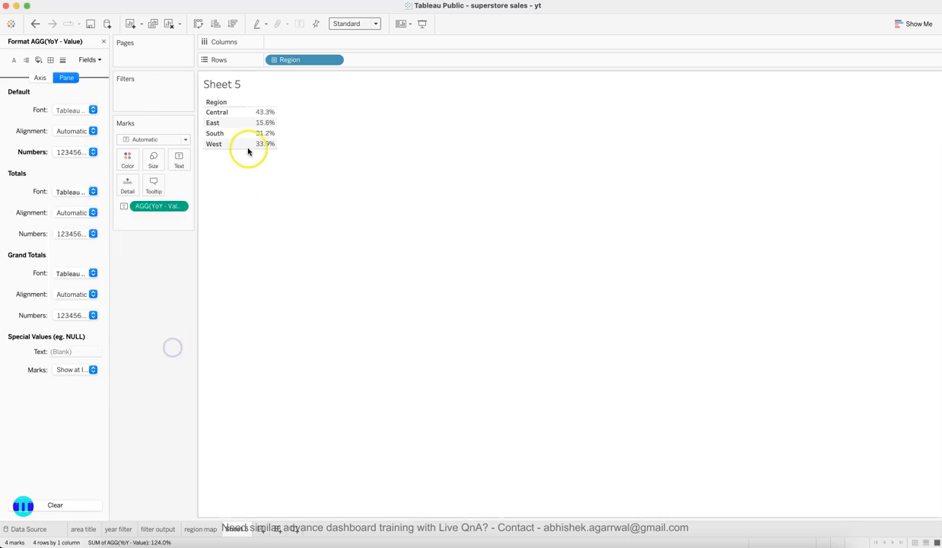
pyautogui.click(104, 44)
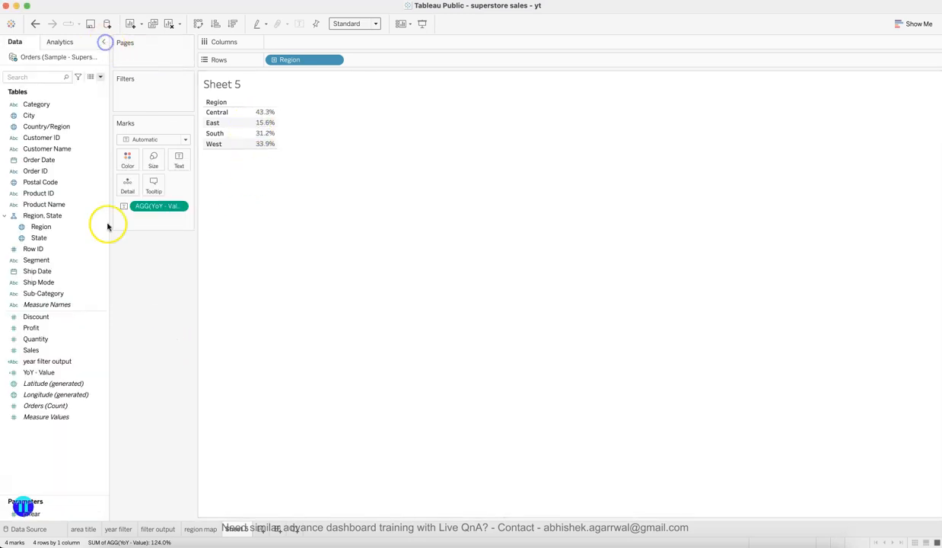
# Show the p.Year parameter control on the sheet and set it to 2,021
pyautogui.click(102, 514)
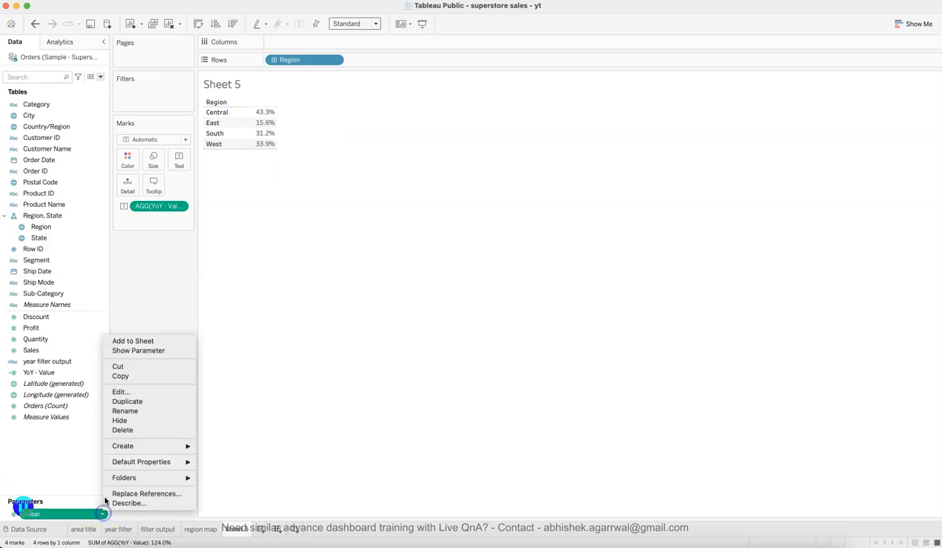
pyautogui.click(152, 350)
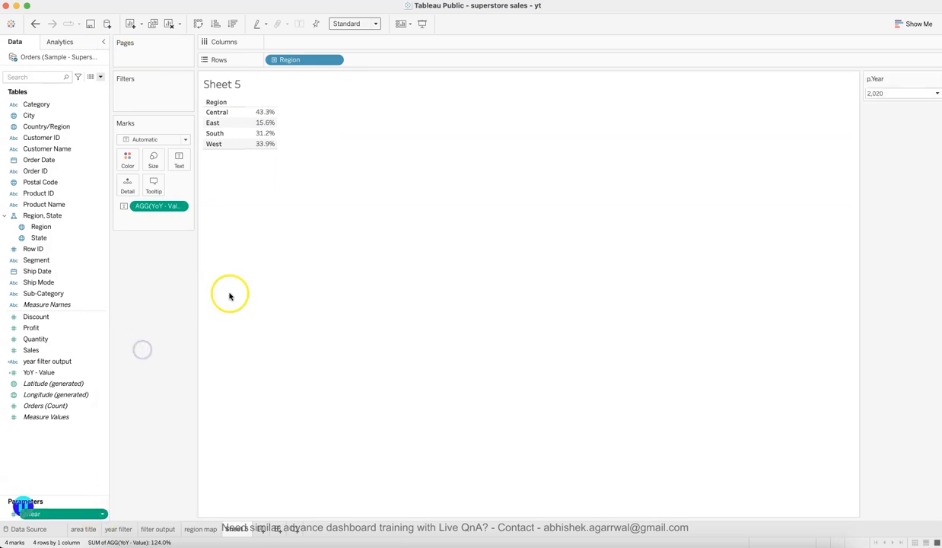
pyautogui.click(888, 94)
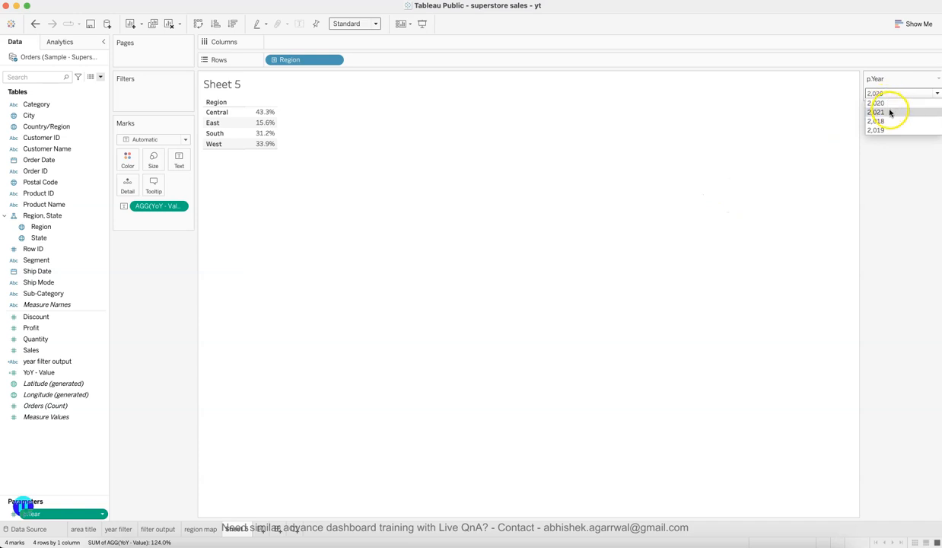
pyautogui.click(890, 112)
# Test the table with p.Year at 2,019 and 2,018, and return the parameter to 2,021
pyautogui.click(889, 94)
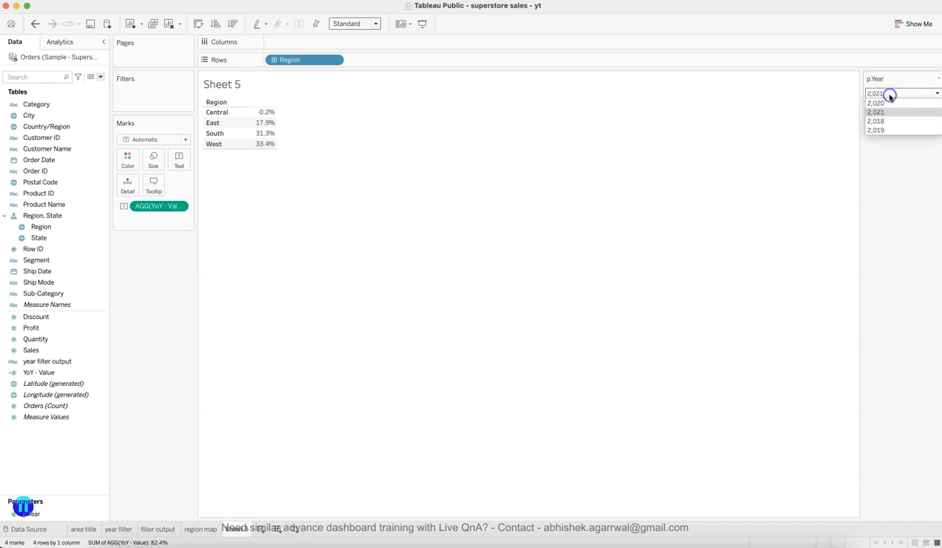
pyautogui.click(891, 130)
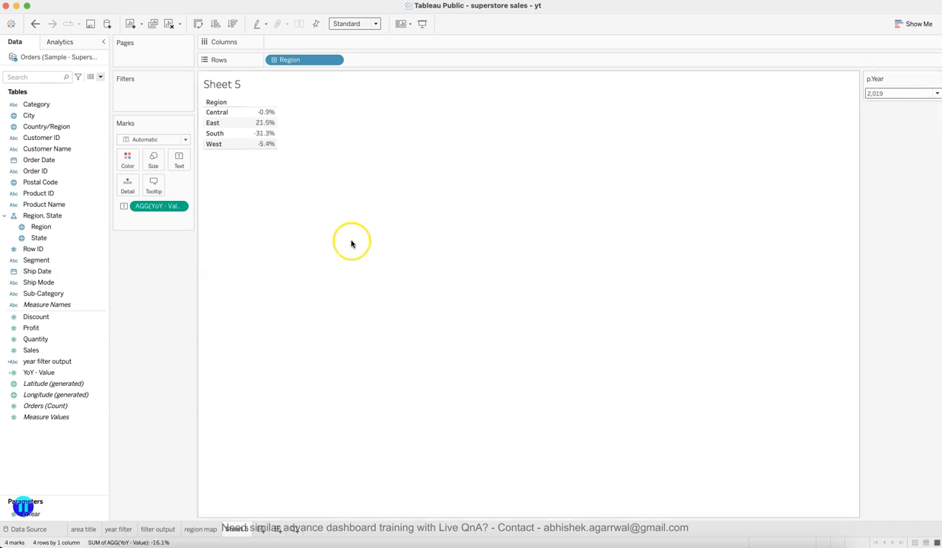
pyautogui.click(885, 93)
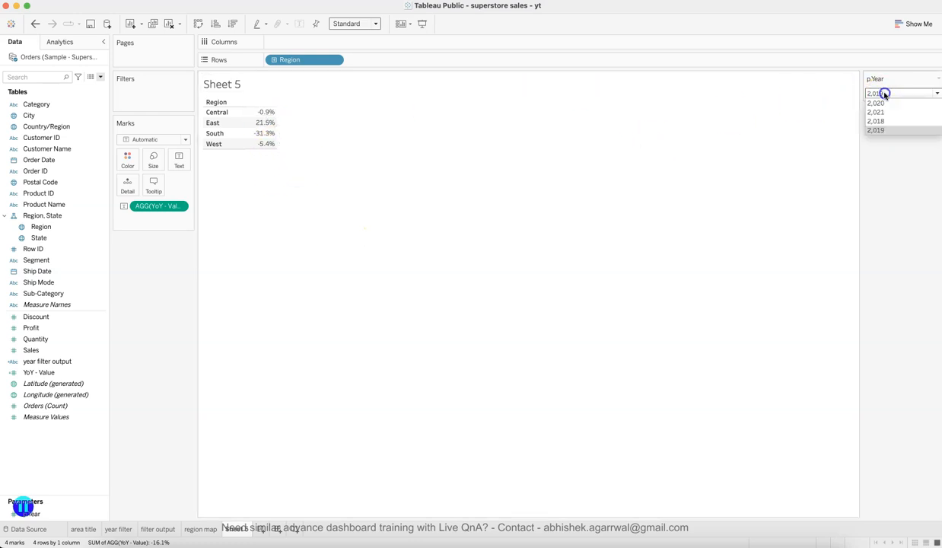
pyautogui.click(884, 120)
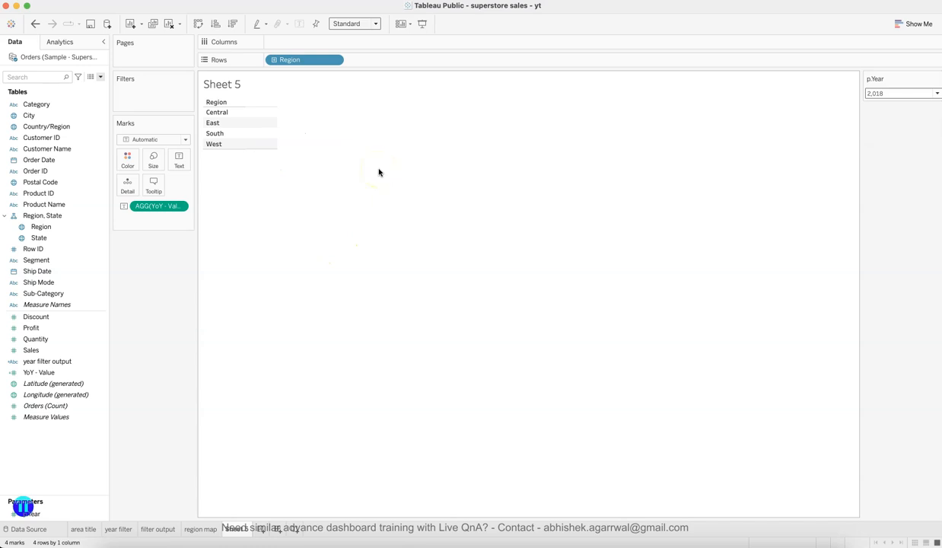
pyautogui.click(877, 93)
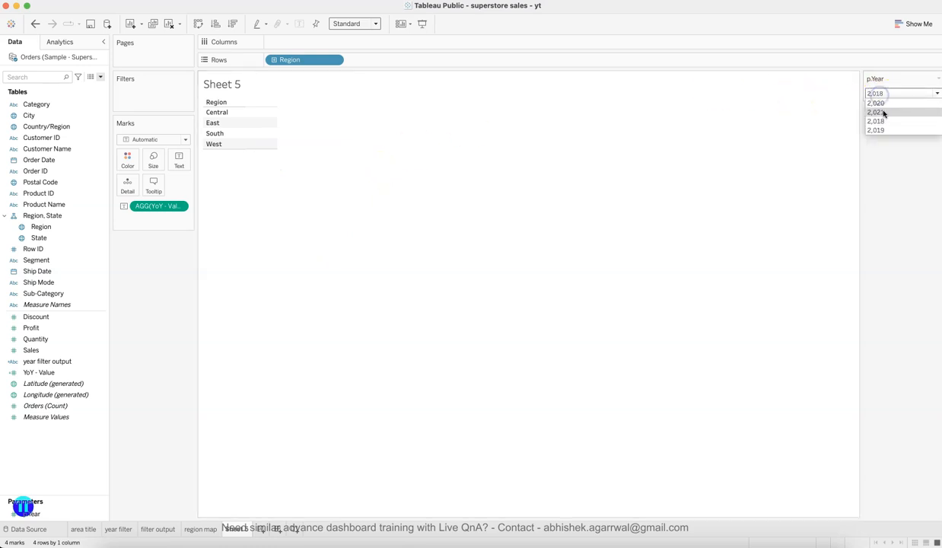
pyautogui.click(883, 113)
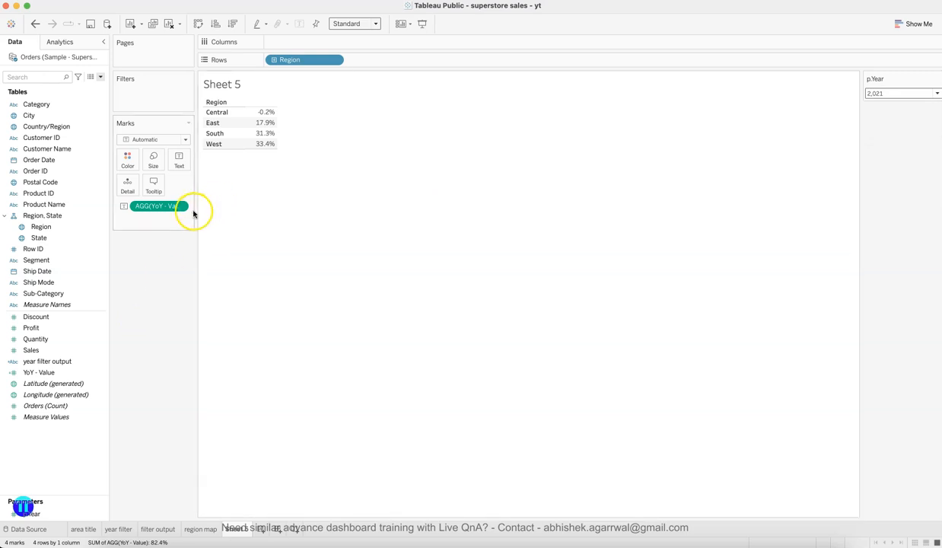
pyautogui.moveTo(261, 149)
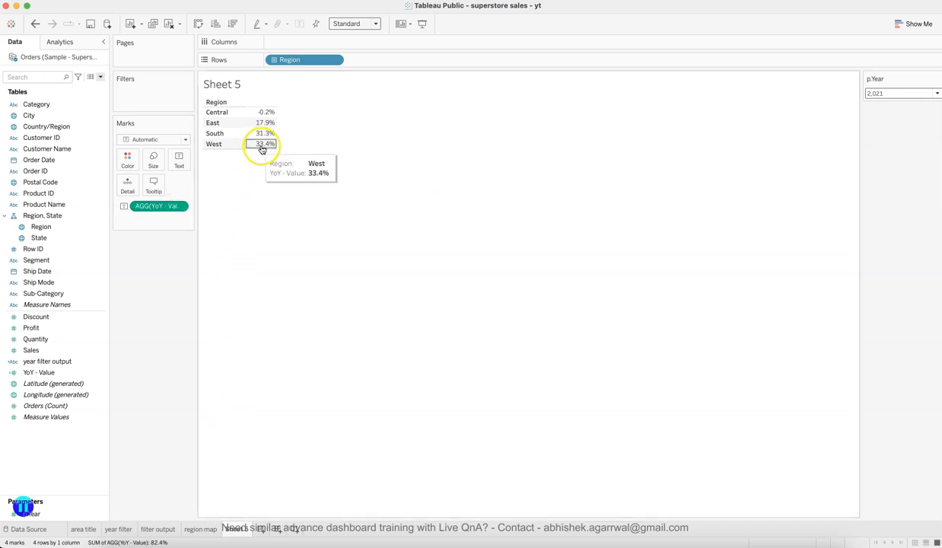
# Fit the table to Entire View and center the YoY - Value text horizontally
pyautogui.click(346, 23)
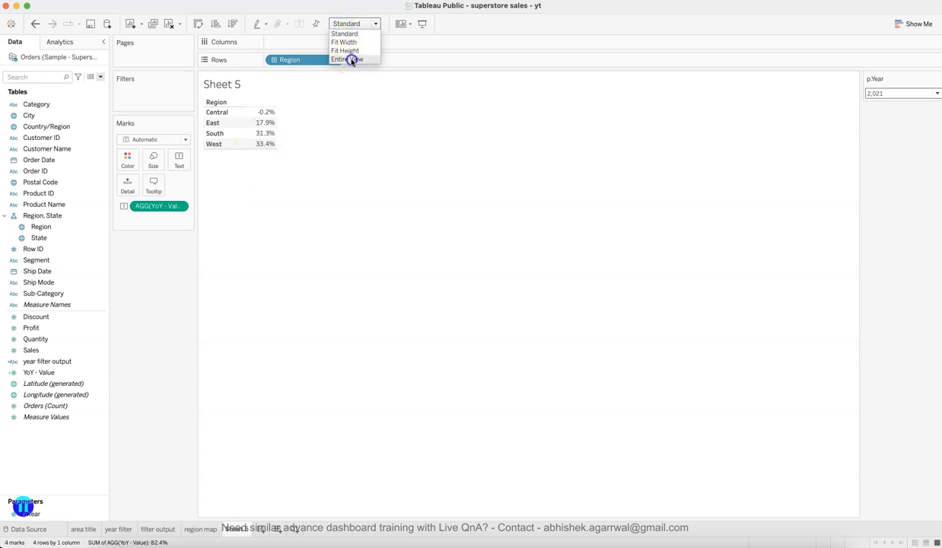
pyautogui.click(349, 59)
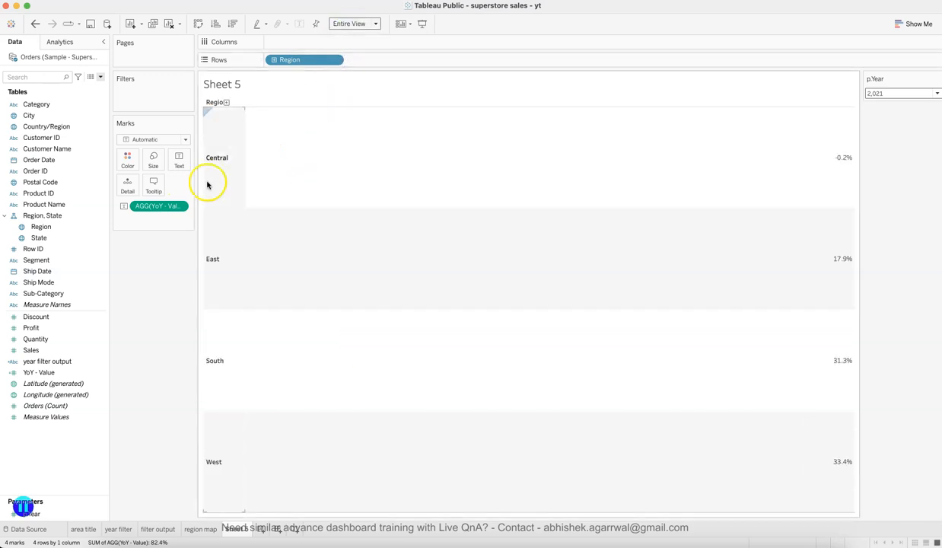
pyautogui.click(178, 162)
pyautogui.click(242, 199)
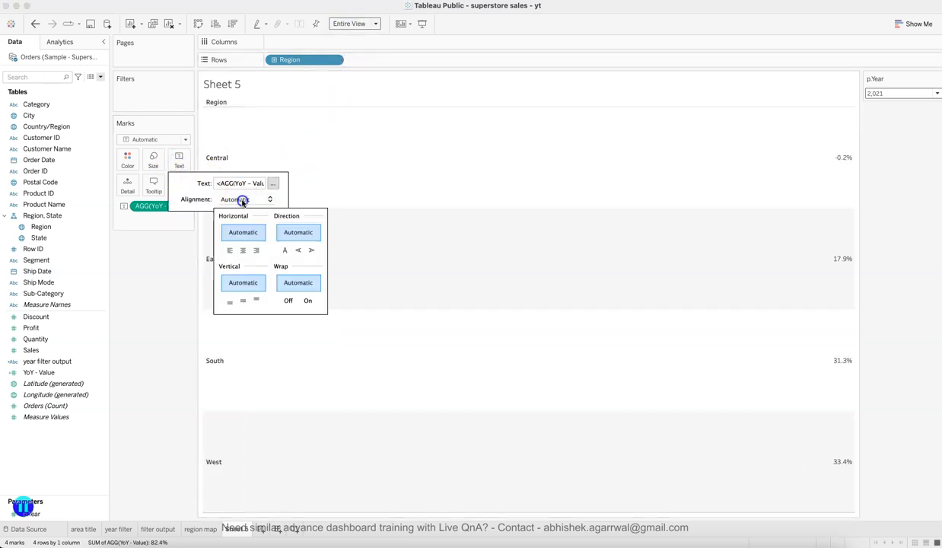
pyautogui.click(243, 250)
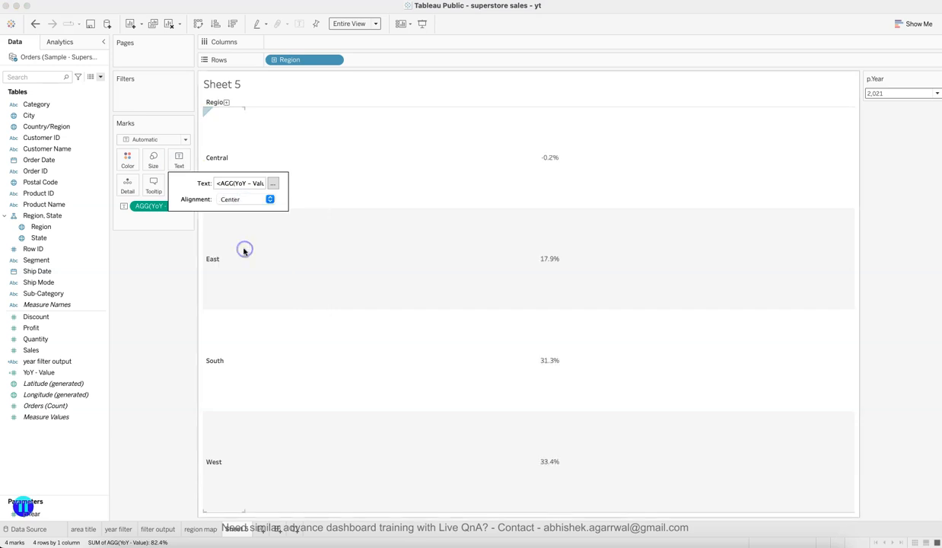
pyautogui.click(158, 362)
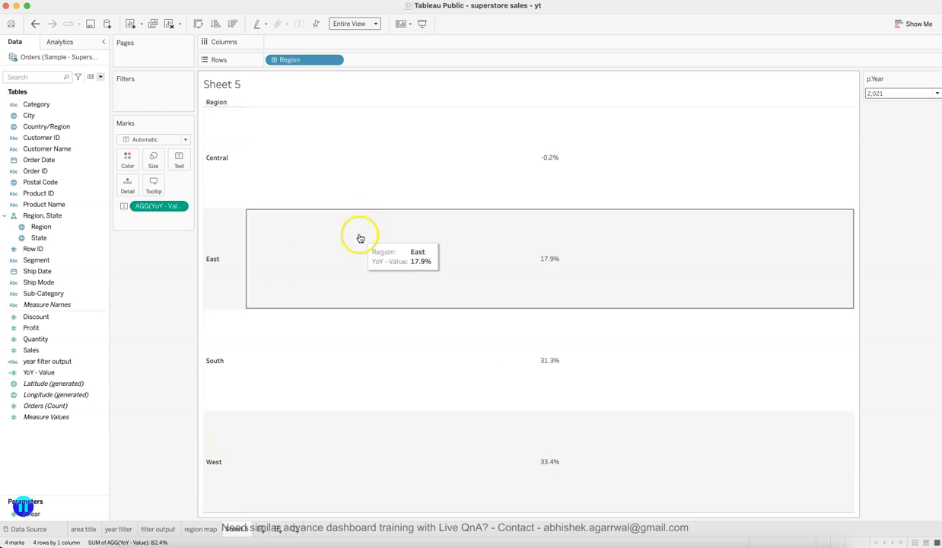
# Hide the Region row header and the sheet title
pyautogui.click(334, 61)
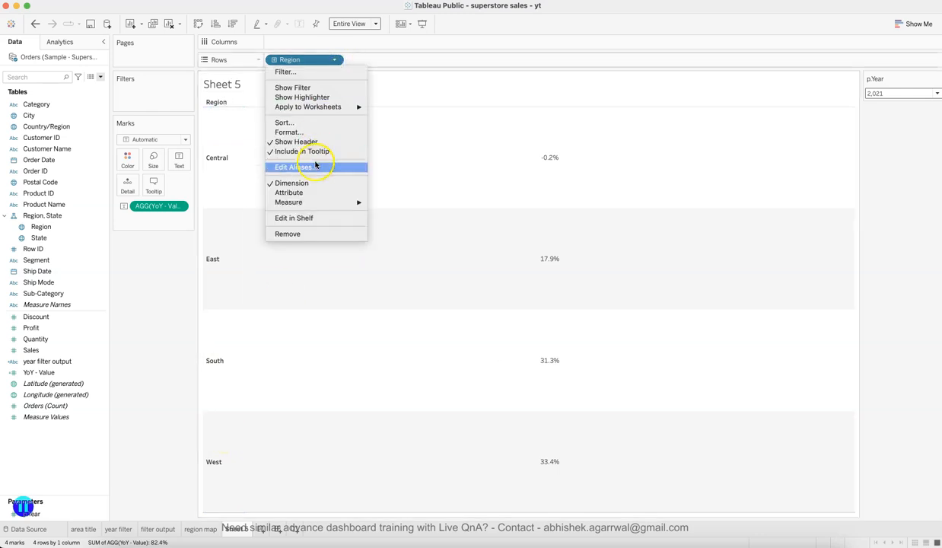
pyautogui.click(300, 142)
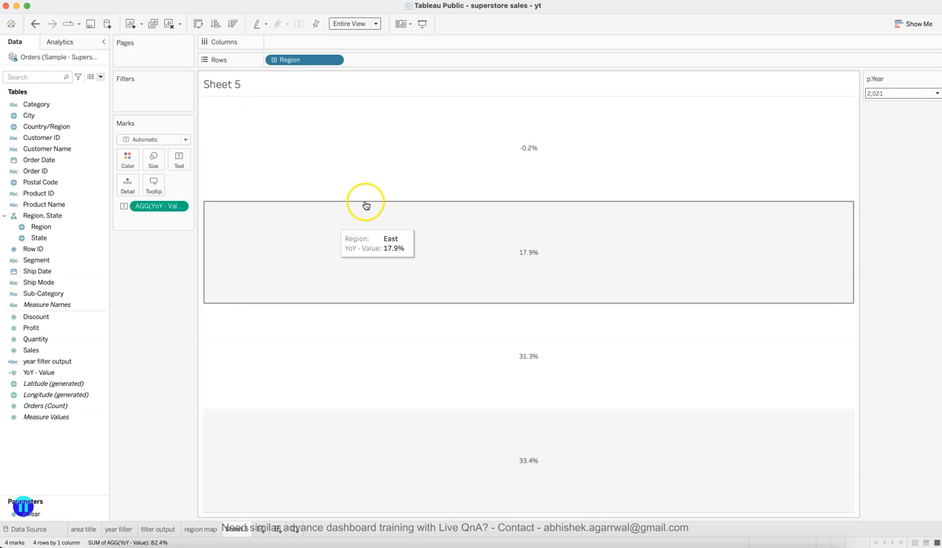
pyautogui.rightClick(233, 85)
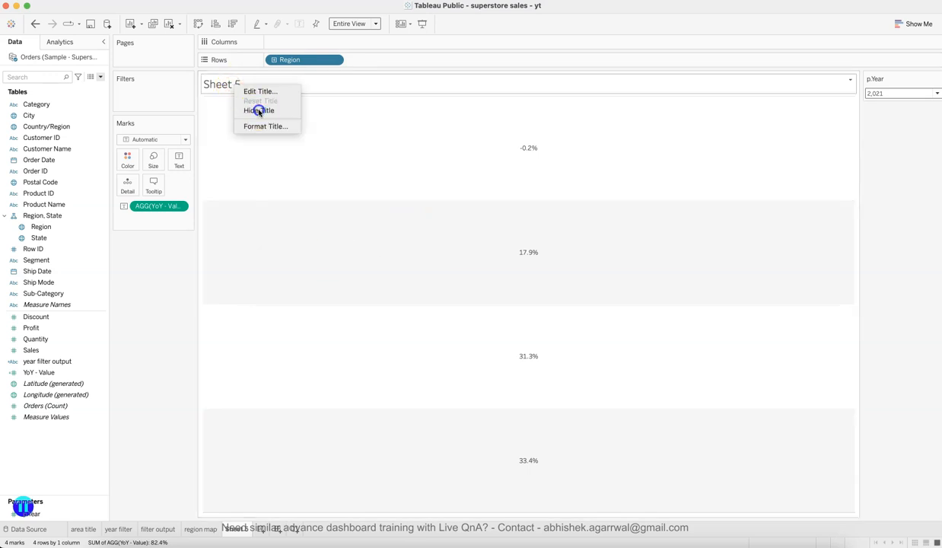
pyautogui.click(258, 110)
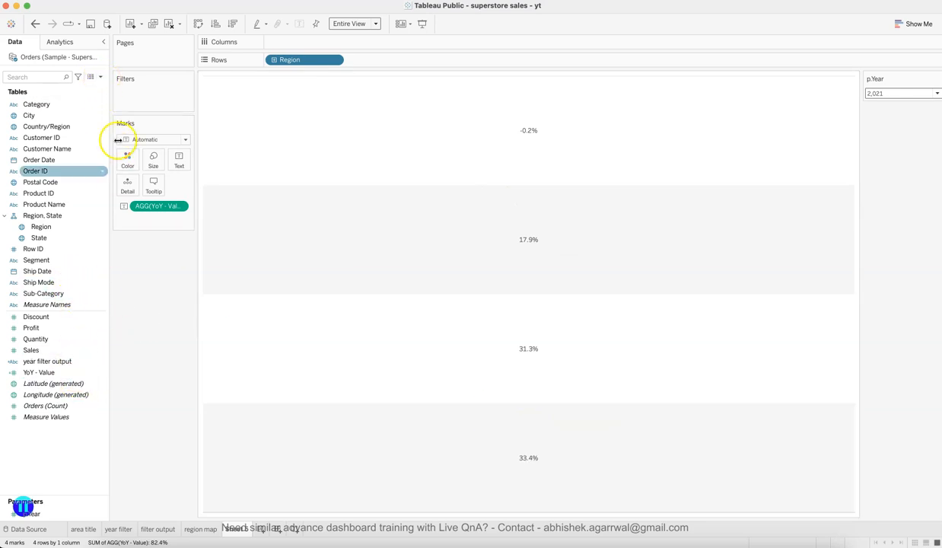
# Create a new calculated field named YoY - Colo
pyautogui.click(100, 79)
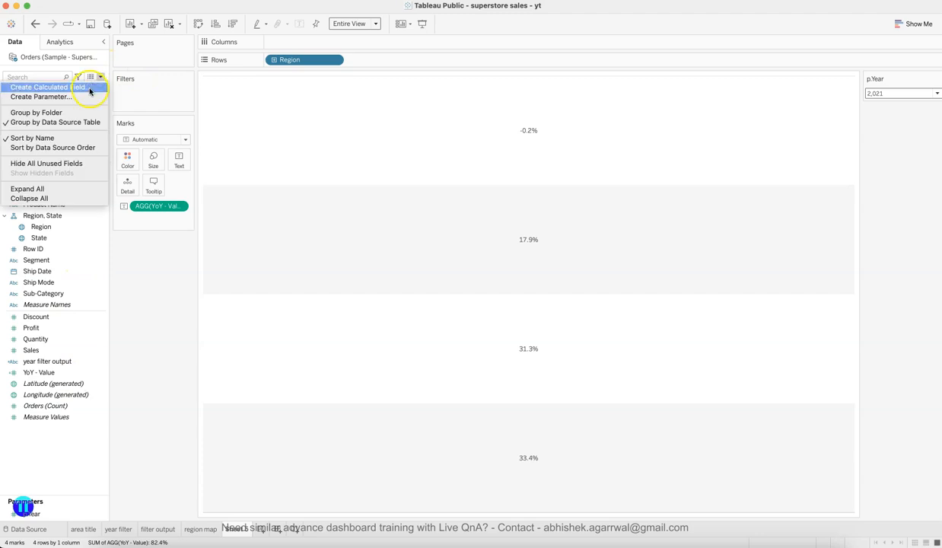
pyautogui.click(89, 91)
pyautogui.write('YoY - Colo')
pyautogui.press('Tab')
# Start the YoY - Colo formula with IF [YoY - Value] > 0 THEN "P" on the first line
pyautogui.write('IF [YoY - Value] ')
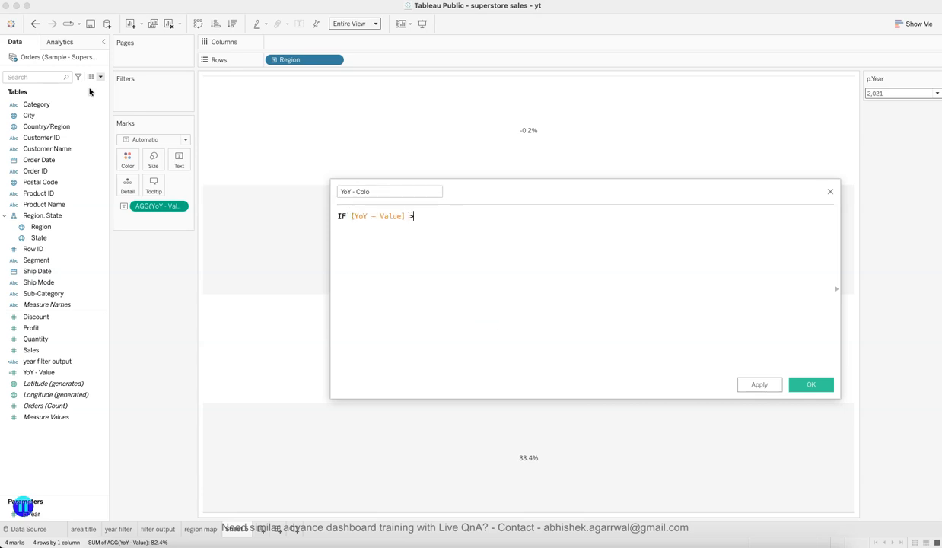
pyautogui.write('> 0')
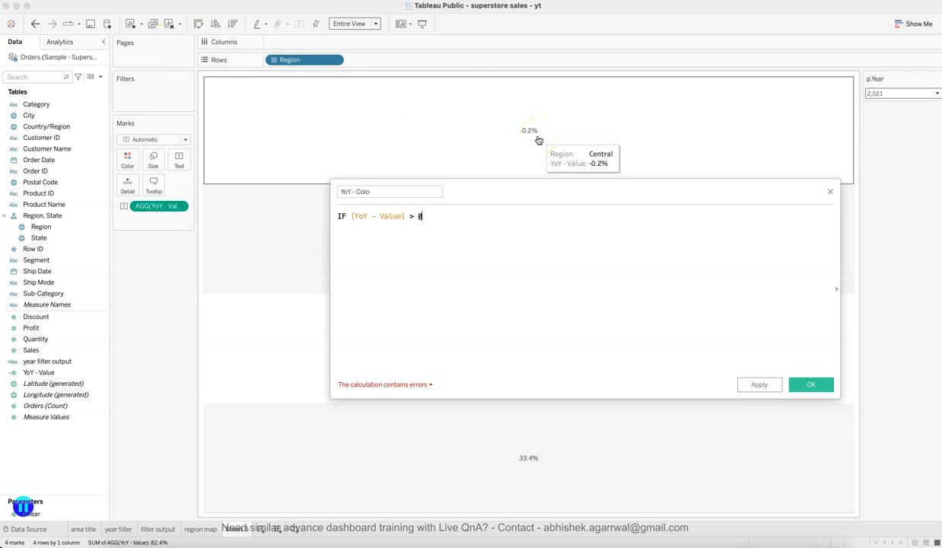
pyautogui.click(452, 219)
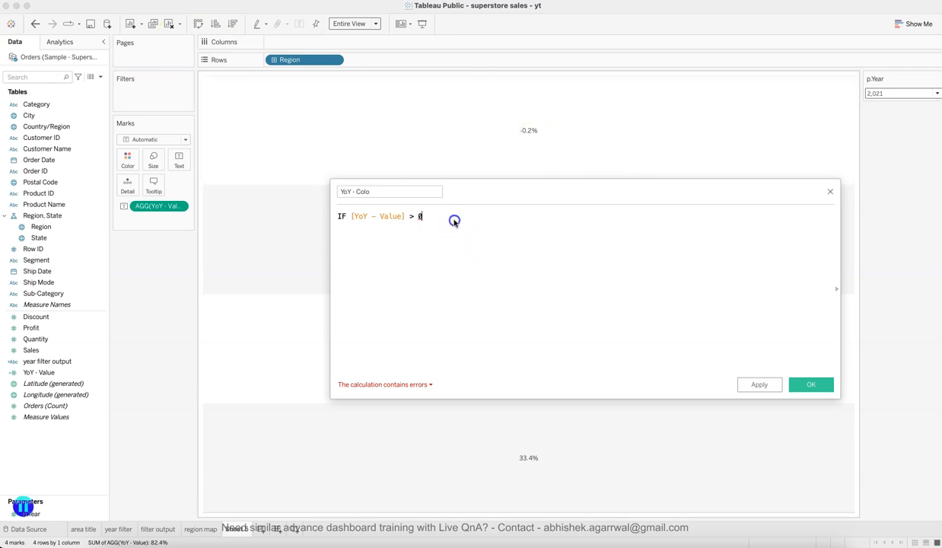
pyautogui.write('THEN "P')
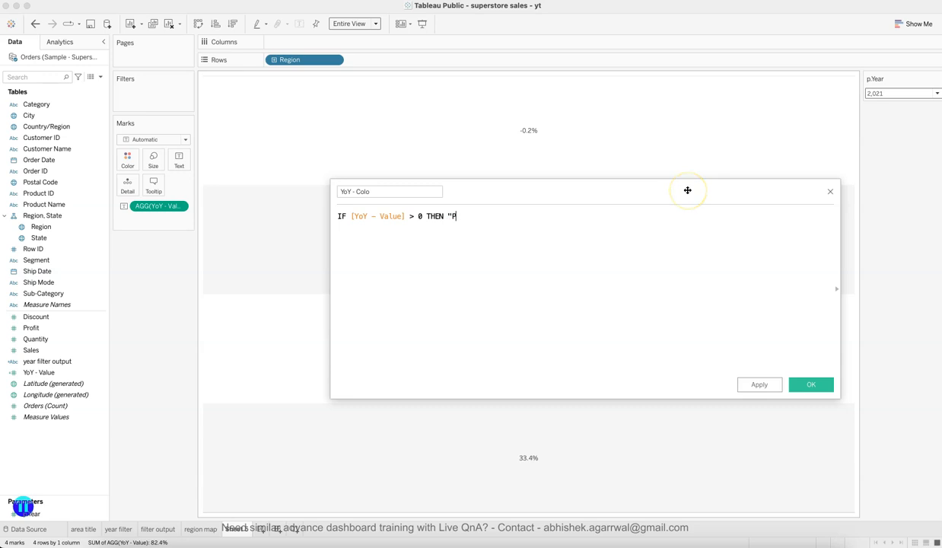
pyautogui.press('Return')
# Add a second formula line, ELSEIF [YoY - Value] < 0 THEN "N"
pyautogui.write('el')
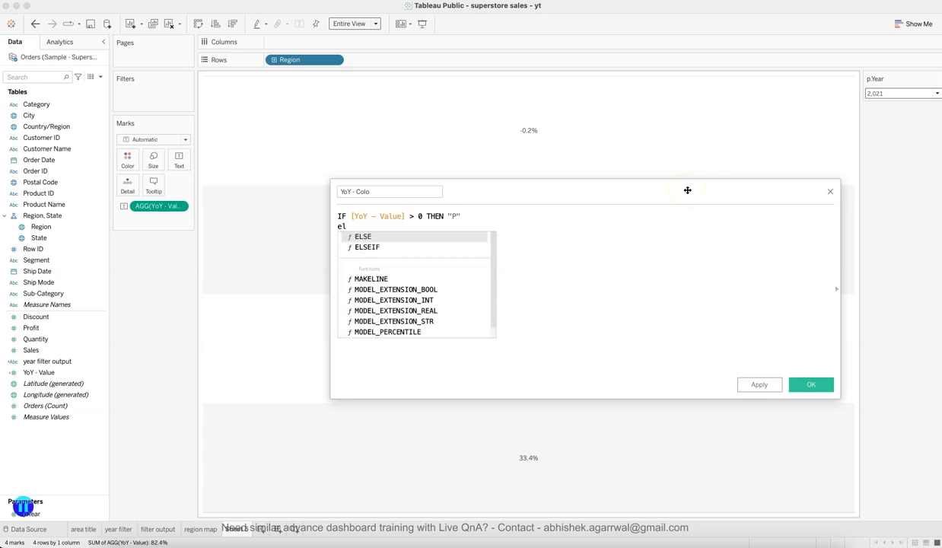
pyautogui.press('Down')
pyautogui.press('Return')
pyautogui.write('yo')
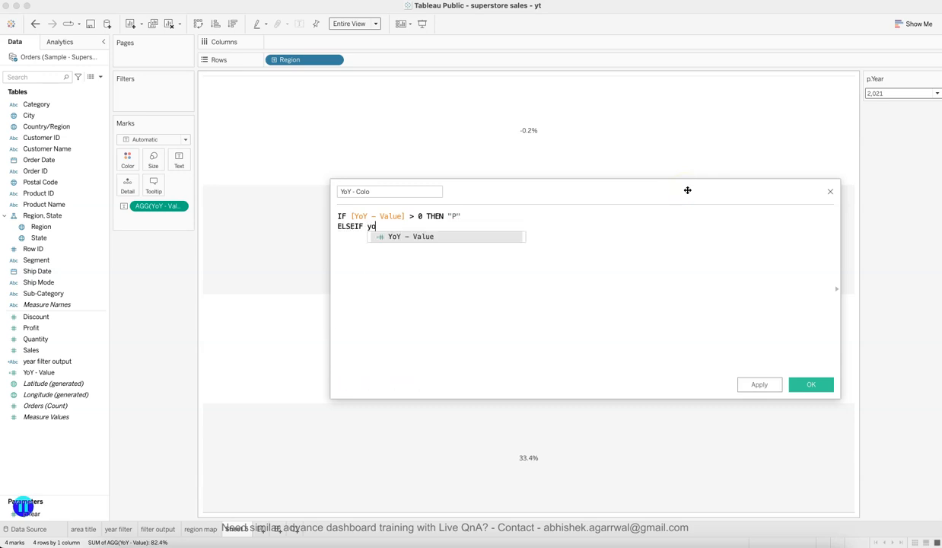
pyautogui.press('Return')
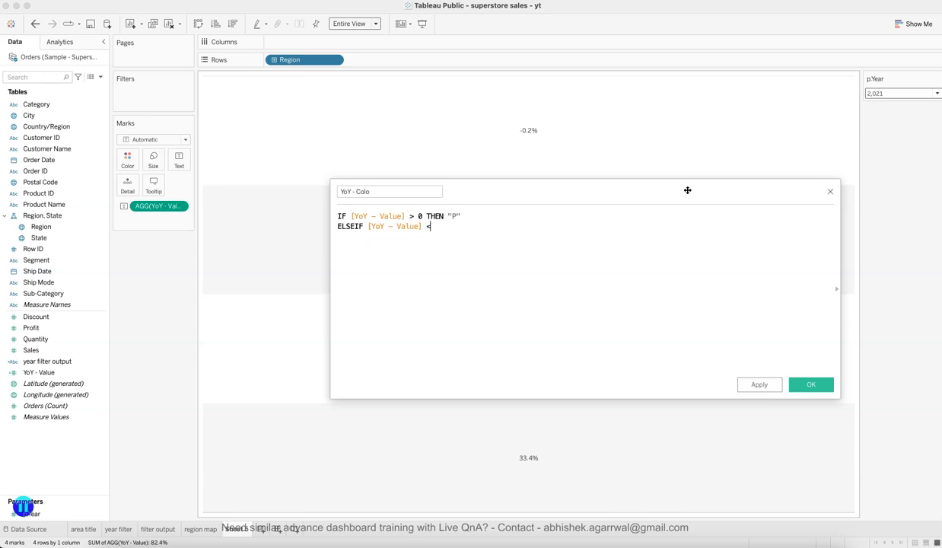
pyautogui.write('< 0 thn')
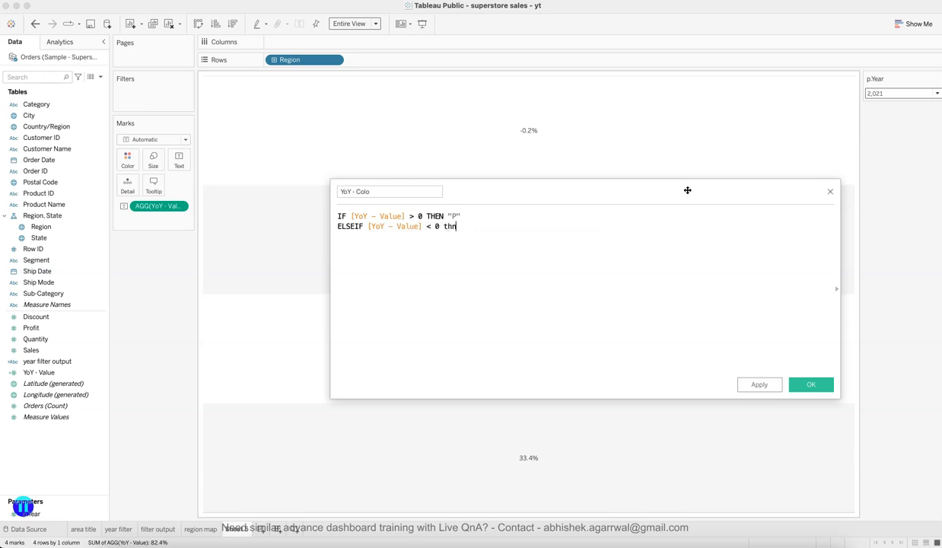
pyautogui.press('BackSpace')
pyautogui.press('Return')
pyautogui.press('Return')
# Complete the formula with ELSE "NC" and END, and save the calculated field
pyautogui.write('ELSE "NC')
pyautogui.press('Return')
pyautogui.write('END')
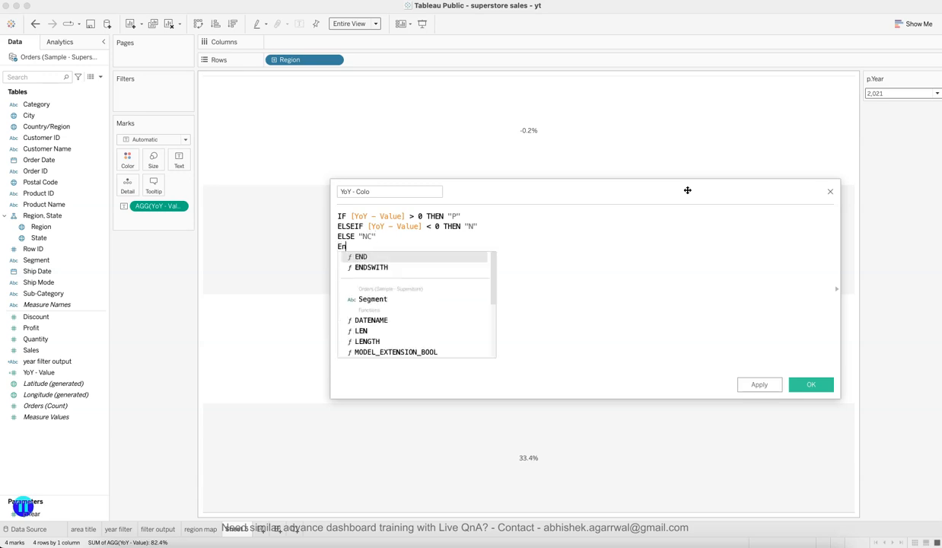
pyautogui.press('Escape')
pyautogui.click(808, 387)
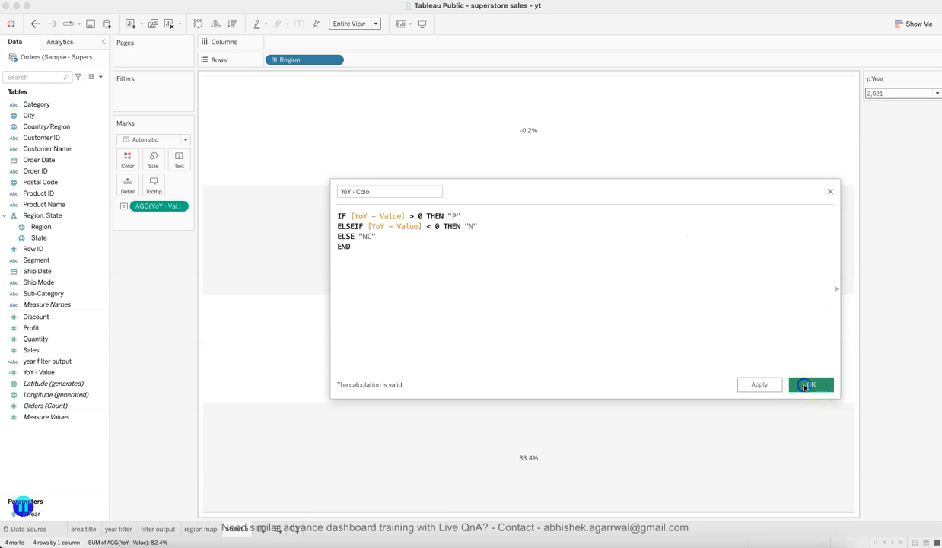
# Color the marks by YoY - Colo, assigning red to N and green to P
pyautogui.moveTo(59, 376); pyautogui.dragTo(125, 165)
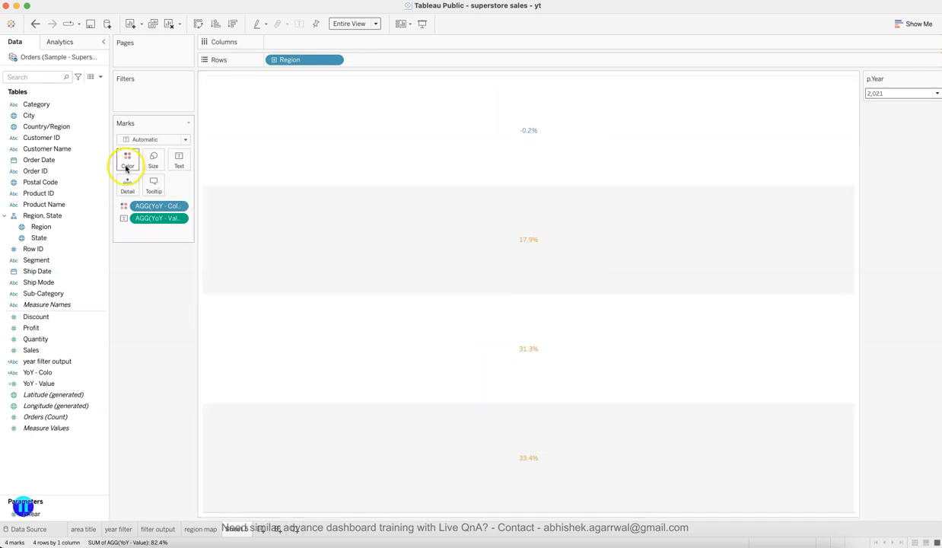
pyautogui.click(127, 162)
pyautogui.click(156, 194)
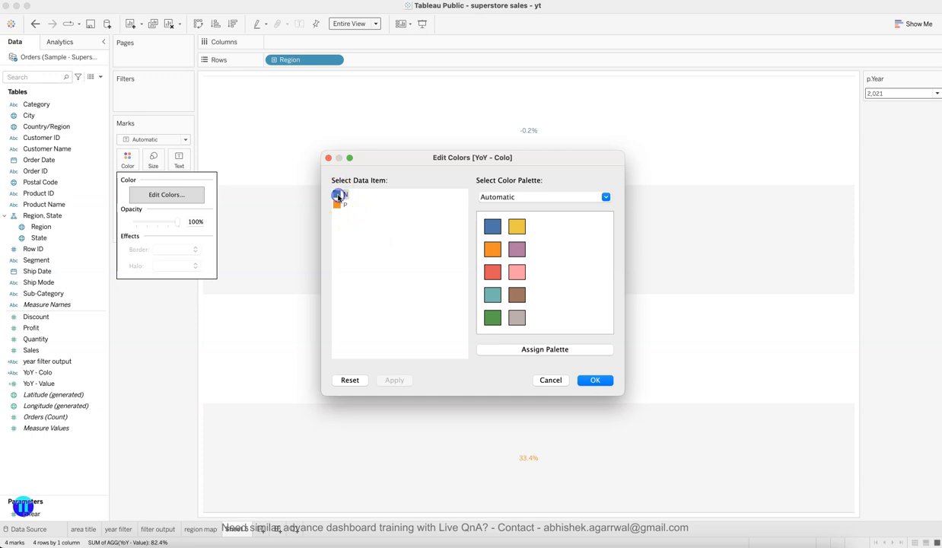
pyautogui.click(493, 272)
pyautogui.click(337, 204)
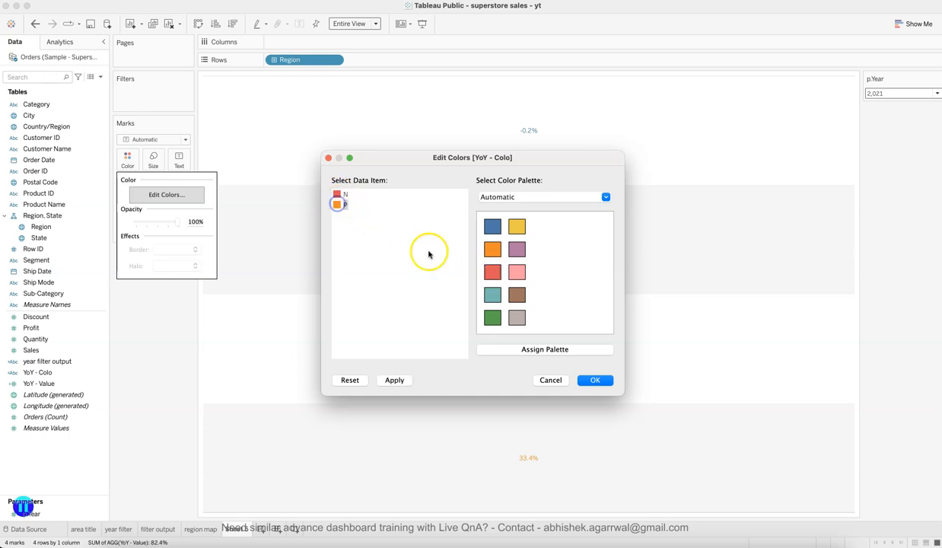
pyautogui.click(492, 318)
pyautogui.click(395, 381)
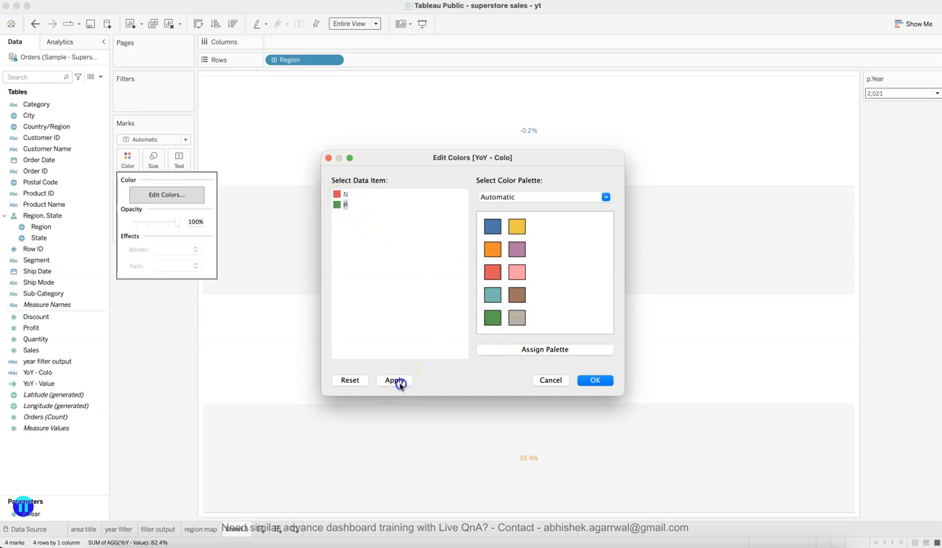
pyautogui.click(596, 380)
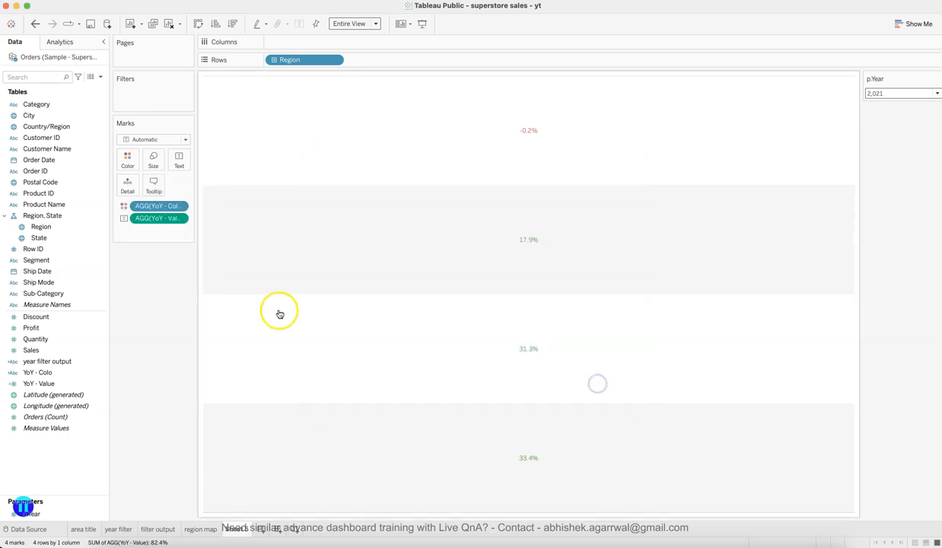
# Make the YoY - Value label text bold
pyautogui.click(178, 161)
pyautogui.click(248, 198)
pyautogui.click(248, 199)
pyautogui.click(273, 184)
pyautogui.press('super+a')
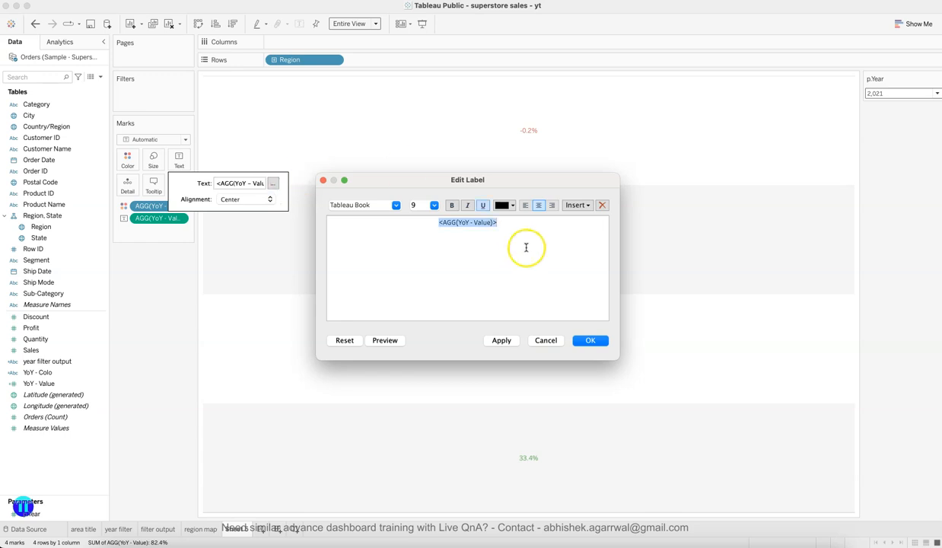
pyautogui.click(449, 206)
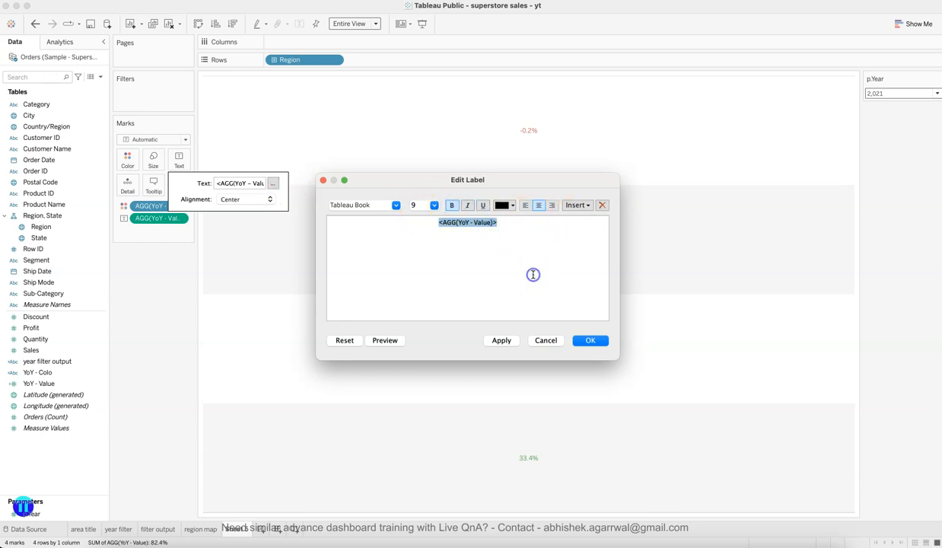
pyautogui.click(505, 339)
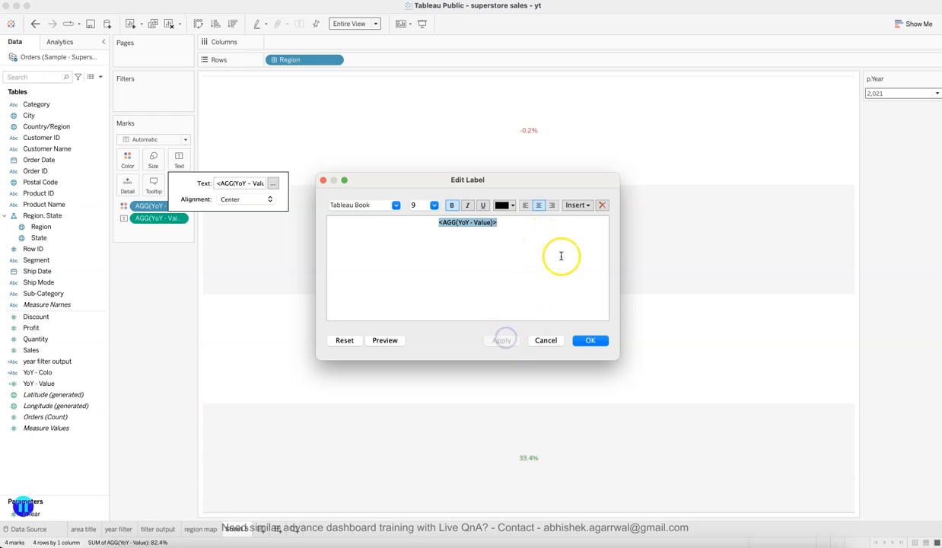
pyautogui.click(578, 205)
pyautogui.click(524, 258)
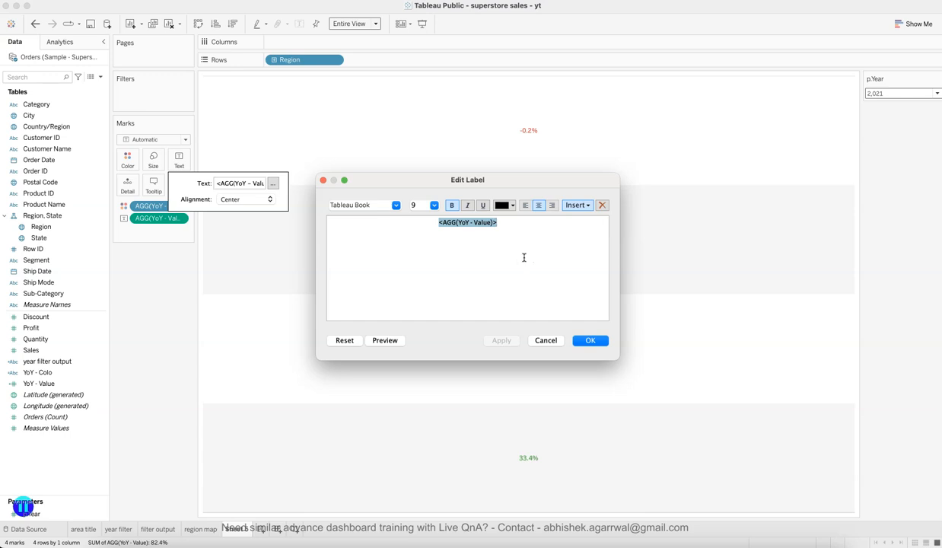
pyautogui.click(544, 340)
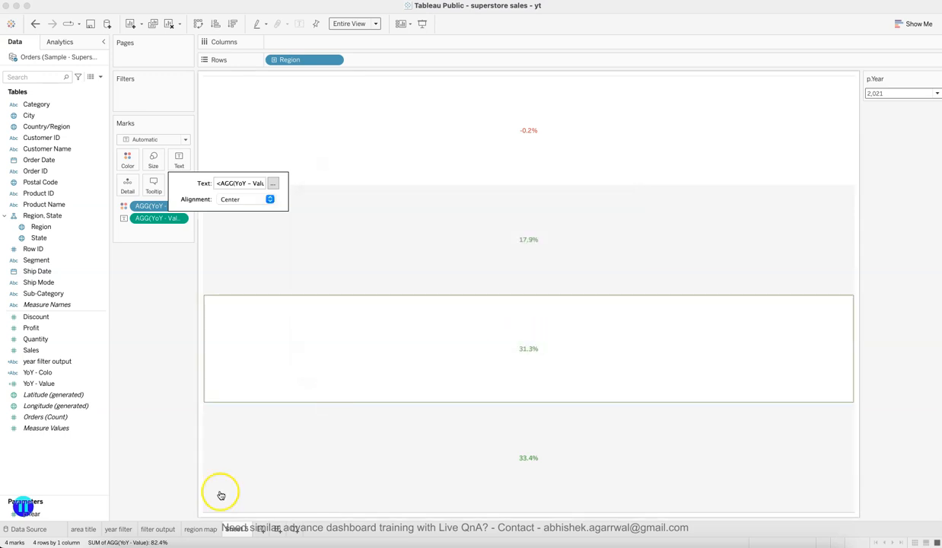
# Switch to the reference dashboard in the browser to check its year comparison labels, and return to Tableau Public
pyautogui.click(291, 543)
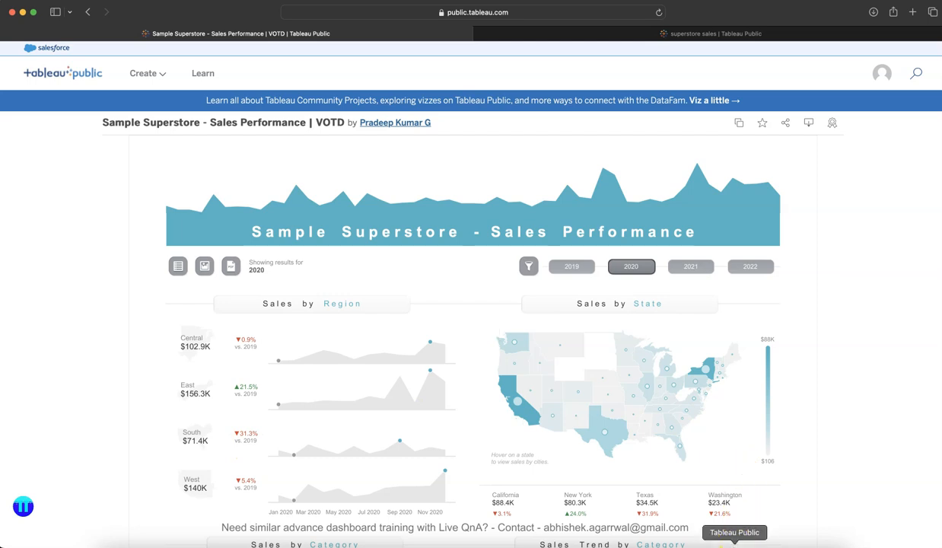
pyautogui.click(730, 543)
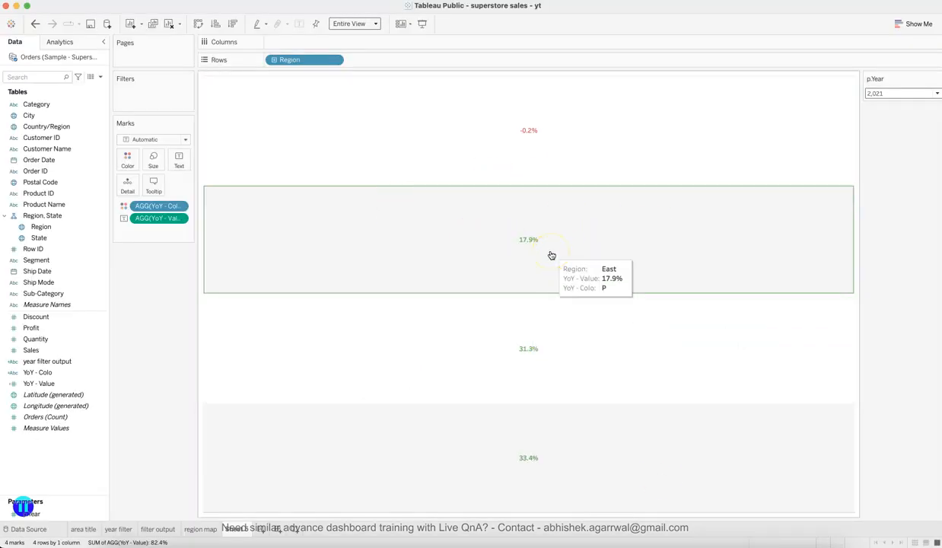
# Add the p.Year parameter to the marks as Detail and edit its expression to [p.Year]-1
pyautogui.click(69, 513)
pyautogui.moveTo(69, 513); pyautogui.dragTo(127, 192)
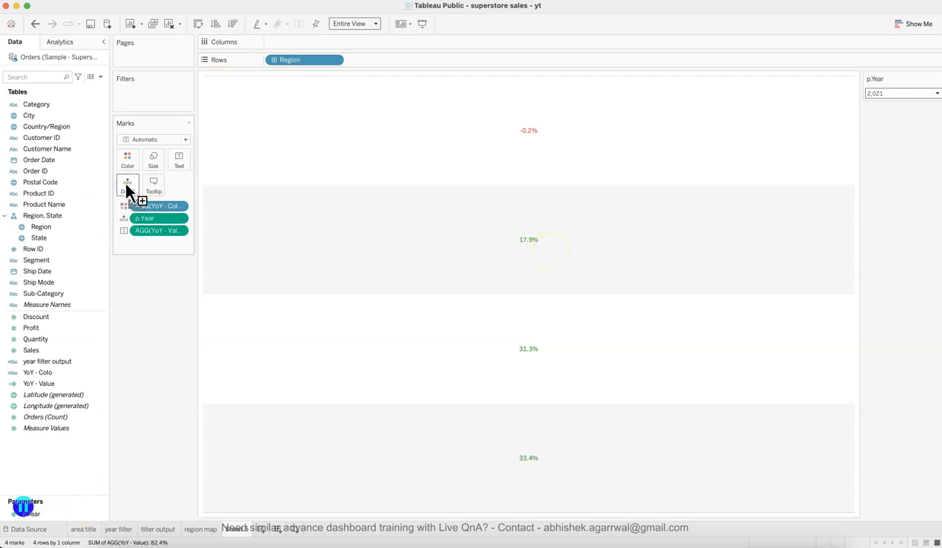
pyautogui.doubleClick(155, 218)
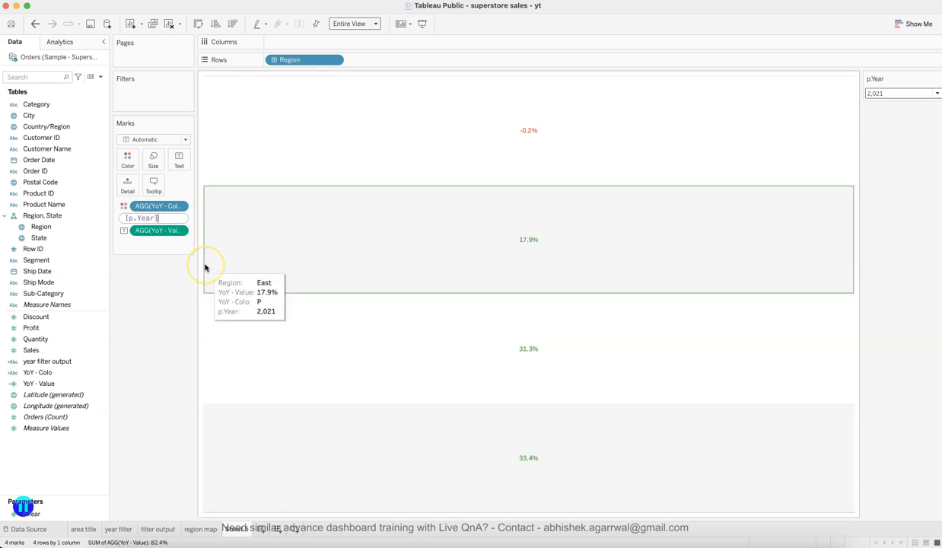
pyautogui.press('Return')
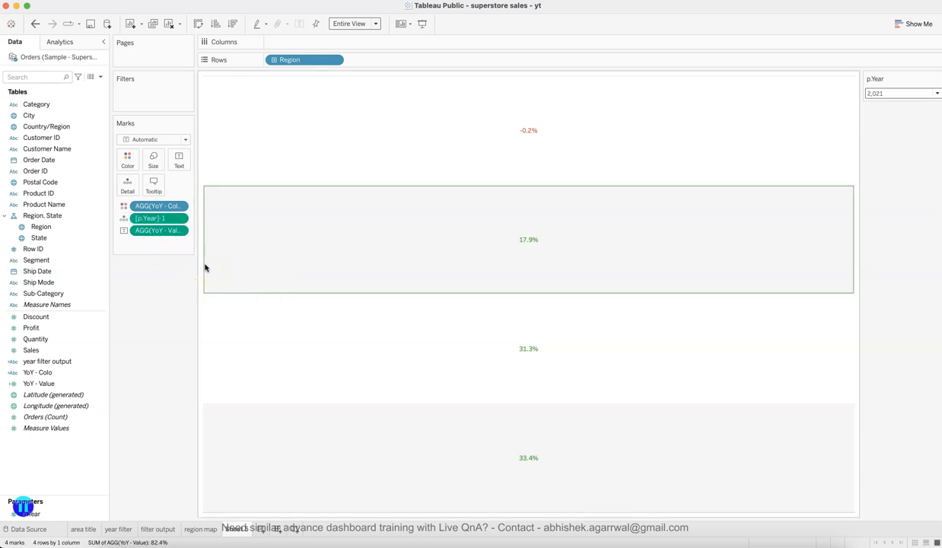
# Try to insert the previous-year field into the YoY - Value label
pyautogui.click(180, 160)
pyautogui.click(272, 184)
pyautogui.click(559, 222)
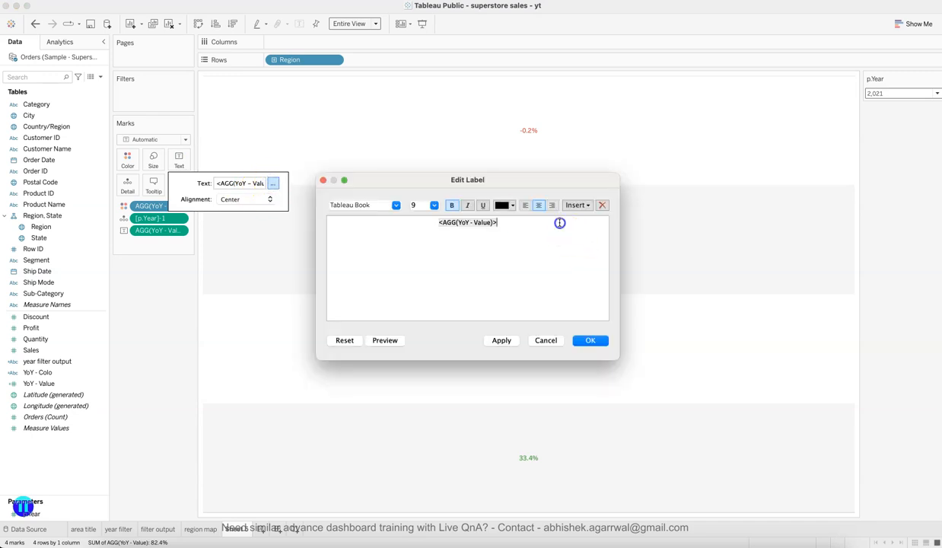
pyautogui.click(576, 210)
pyautogui.click(576, 209)
pyautogui.press('Return')
pyautogui.click(590, 342)
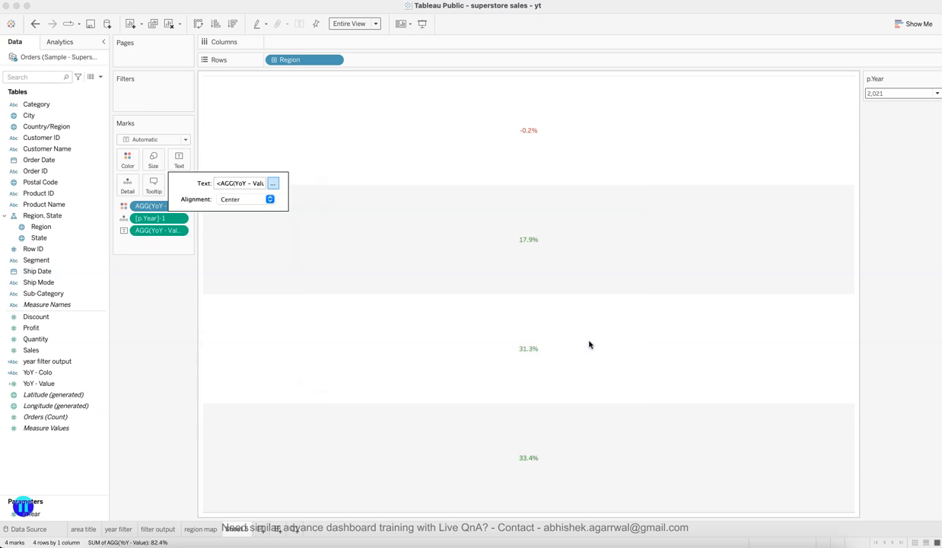
# Change [p.Year]-1 from Detail to Text and put "vs" before it in the label
pyautogui.click(124, 218)
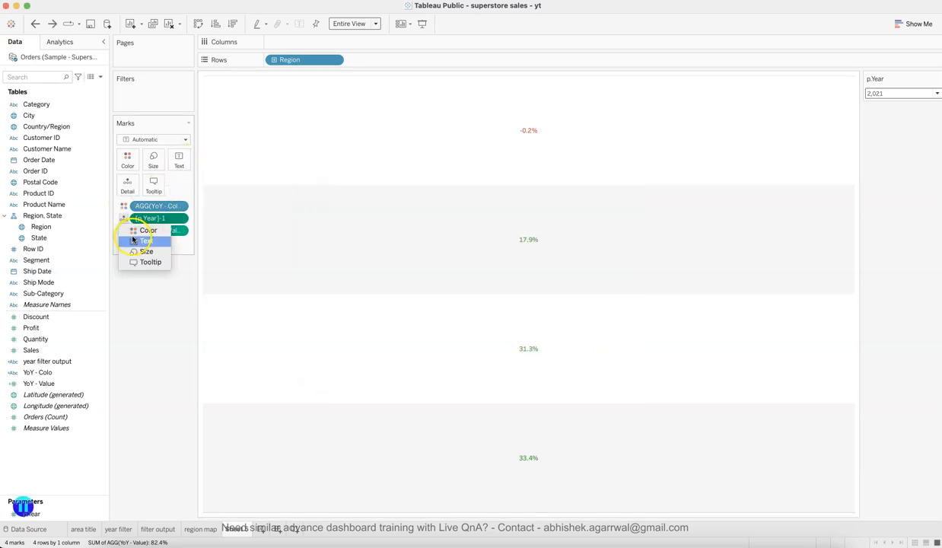
pyautogui.click(135, 241)
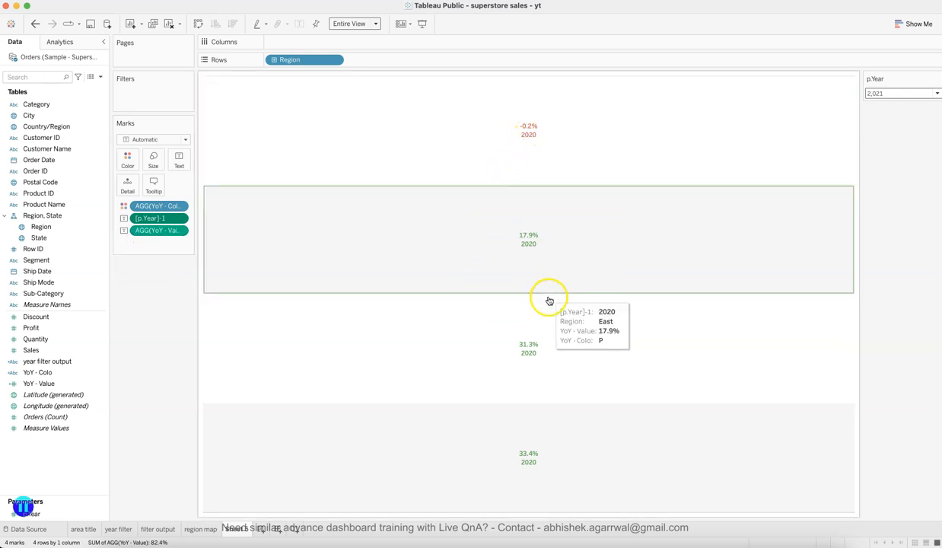
pyautogui.click(178, 160)
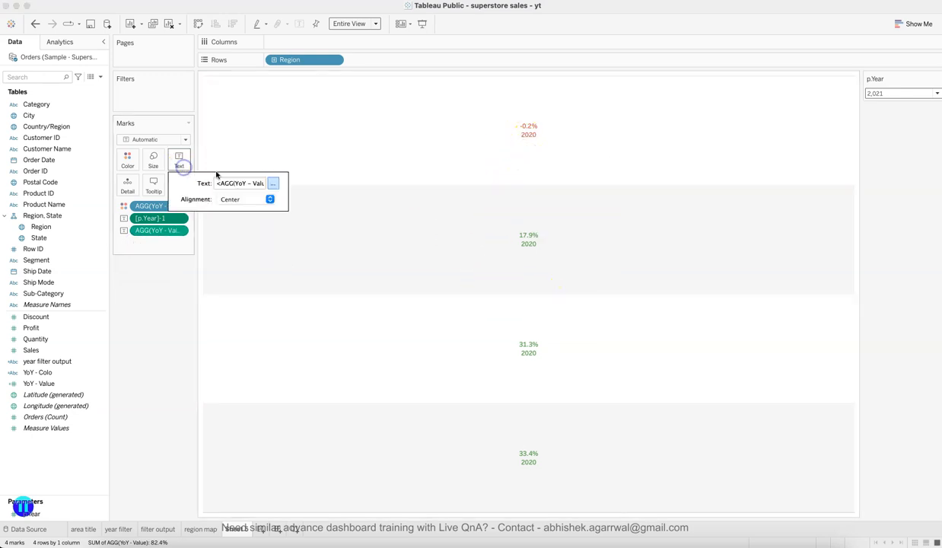
pyautogui.click(272, 183)
pyautogui.click(446, 232)
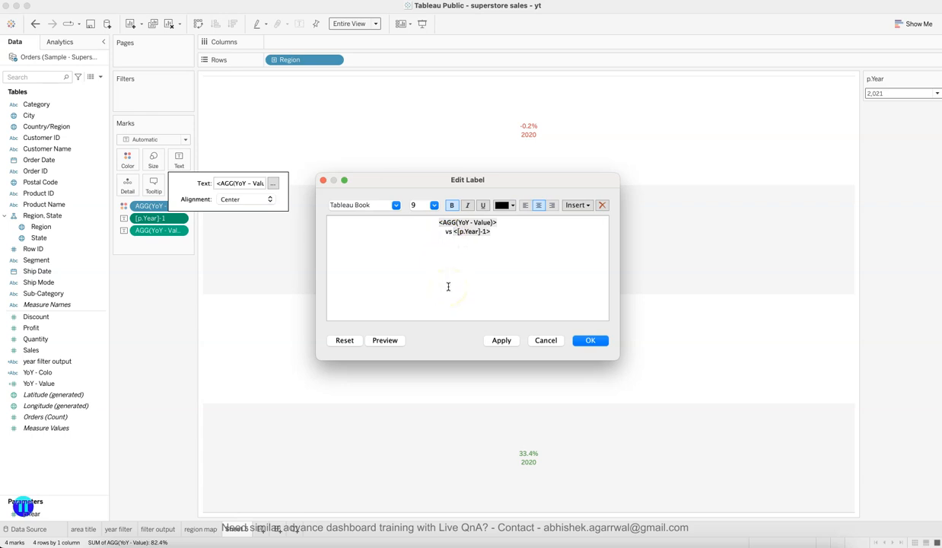
# Set the font color of the label's "vs <[p.Year]-1>" line to gray and save the label
pyautogui.moveTo(498, 232); pyautogui.dragTo(442, 231)
pyautogui.click(512, 207)
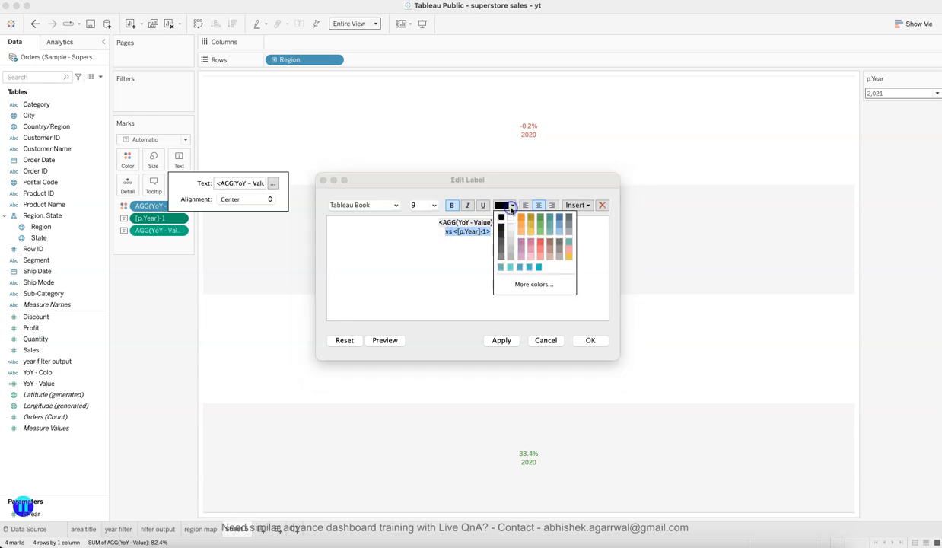
pyautogui.click(500, 256)
pyautogui.click(501, 340)
pyautogui.moveTo(526, 179); pyautogui.dragTo(736, 209)
pyautogui.click(801, 371)
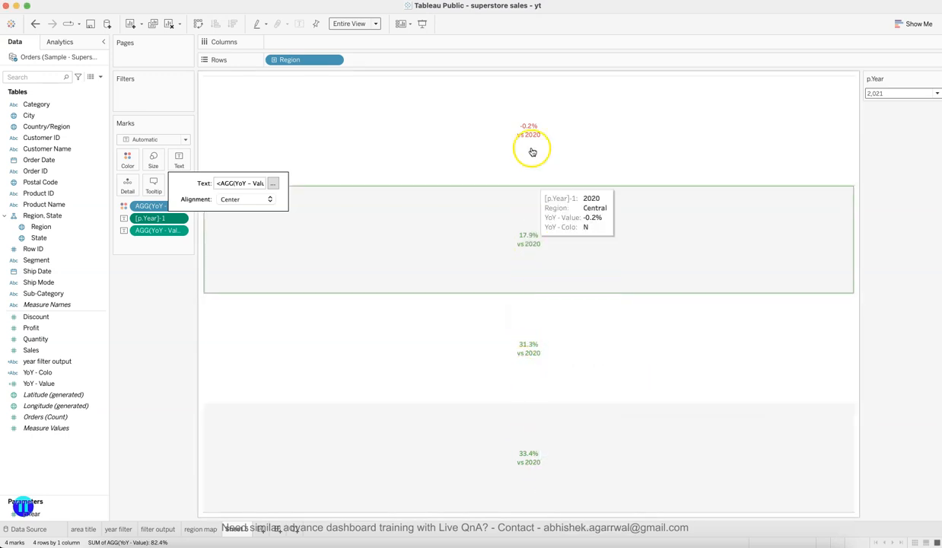
pyautogui.click(159, 327)
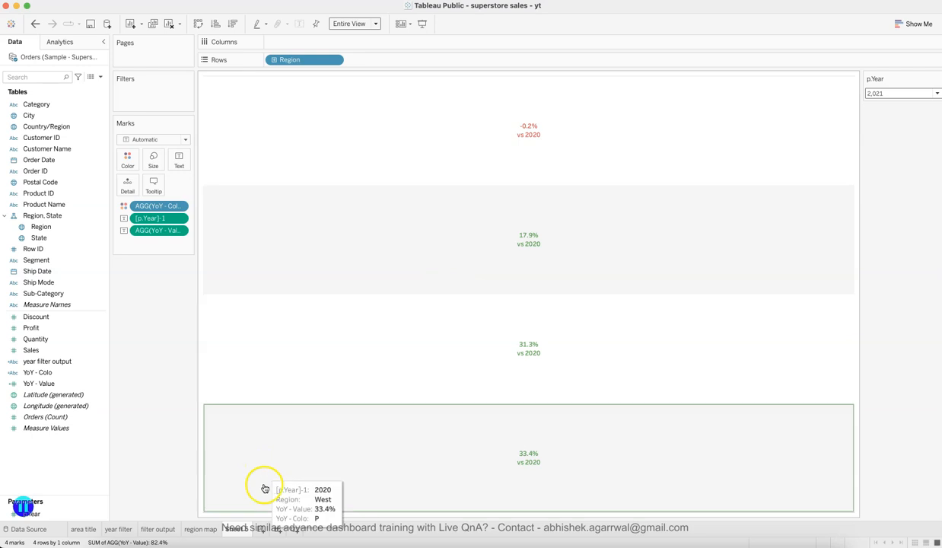
# Check the reference Superstore dashboard in the browser and remove [p.Year]-1 from the marks of the year-over-year sheet
pyautogui.click(292, 543)
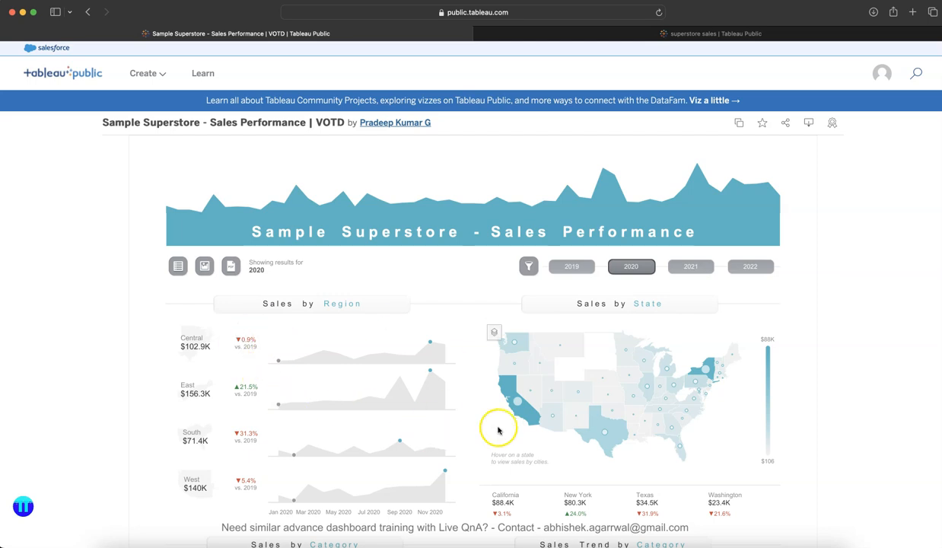
pyautogui.click(728, 542)
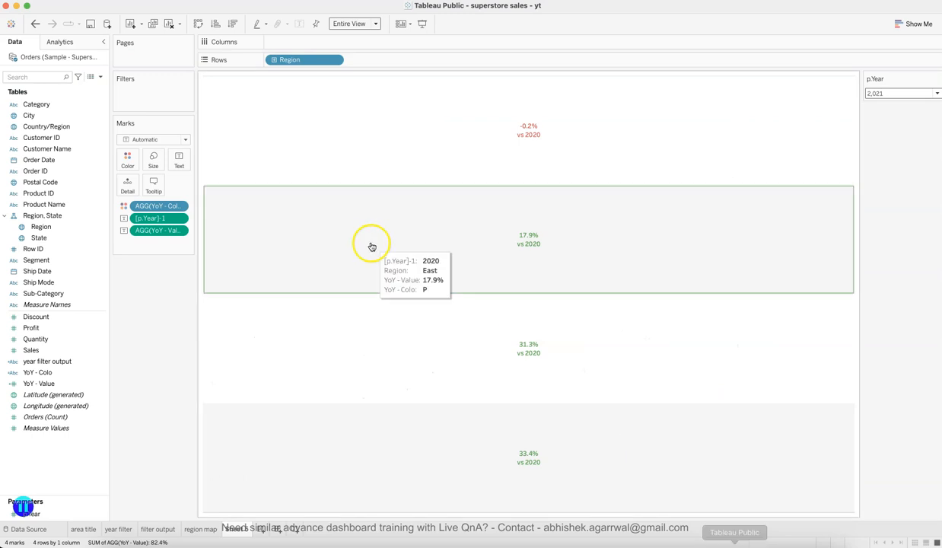
pyautogui.moveTo(162, 223); pyautogui.dragTo(158, 323)
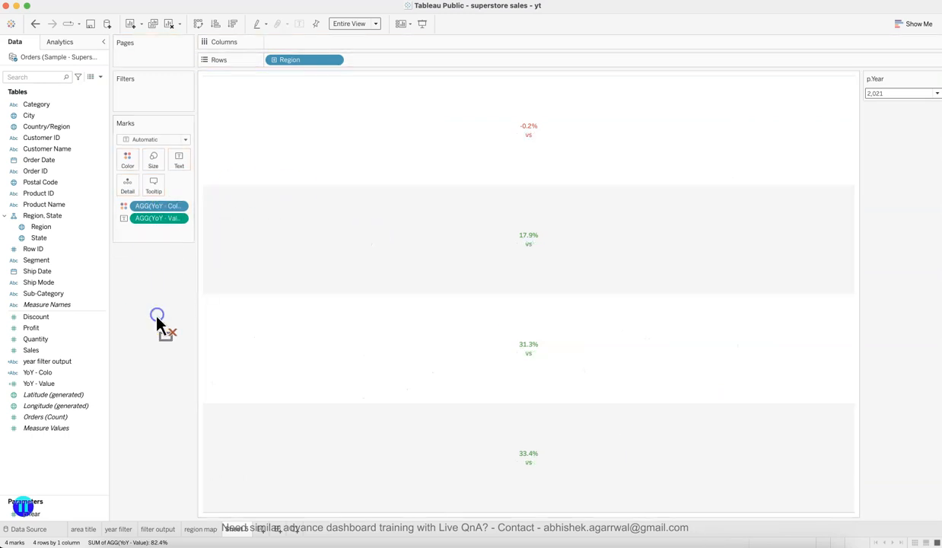
# Add a MIN(0) calculation to Columns
pyautogui.doubleClick(324, 42)
pyautogui.write('MIN(')
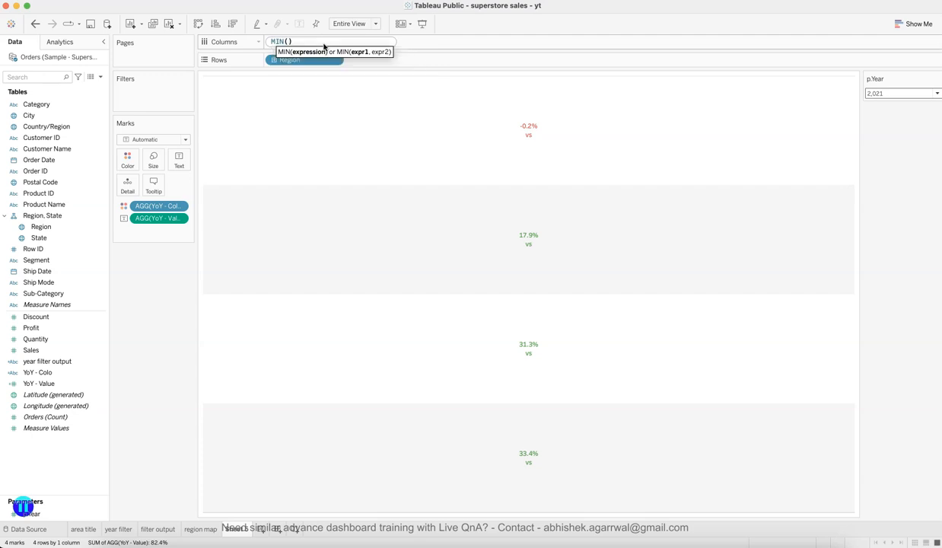
pyautogui.press('XF86AudioMute')
pyautogui.write('0')
pyautogui.press('XF86AudioMute')
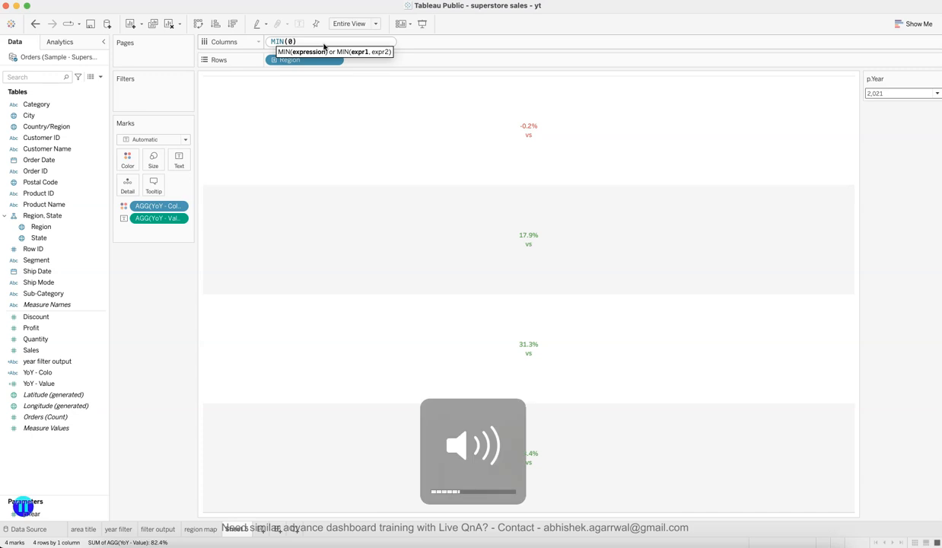
pyautogui.write(')')
pyautogui.press('Return')
# Add a second MIN(0) calculation to Columns beside the first one
pyautogui.click(361, 49)
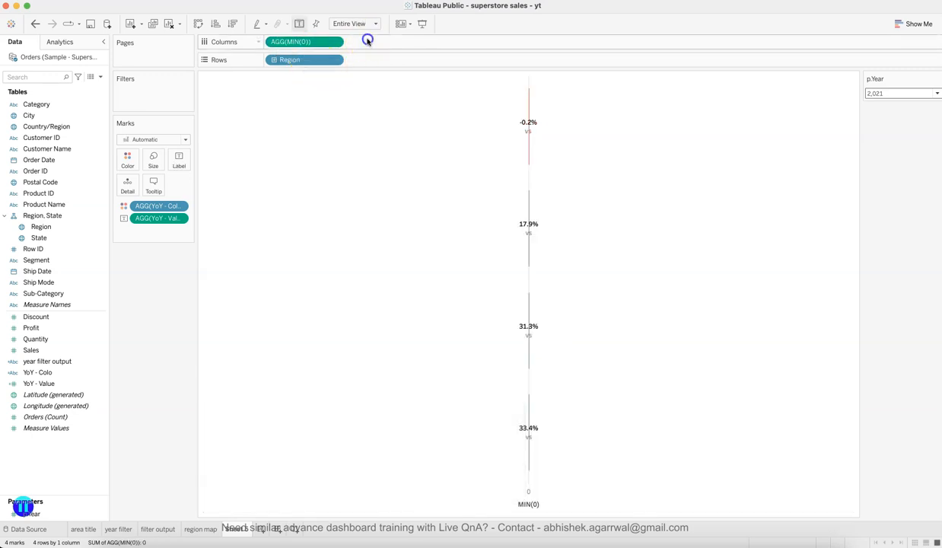
pyautogui.write('min')
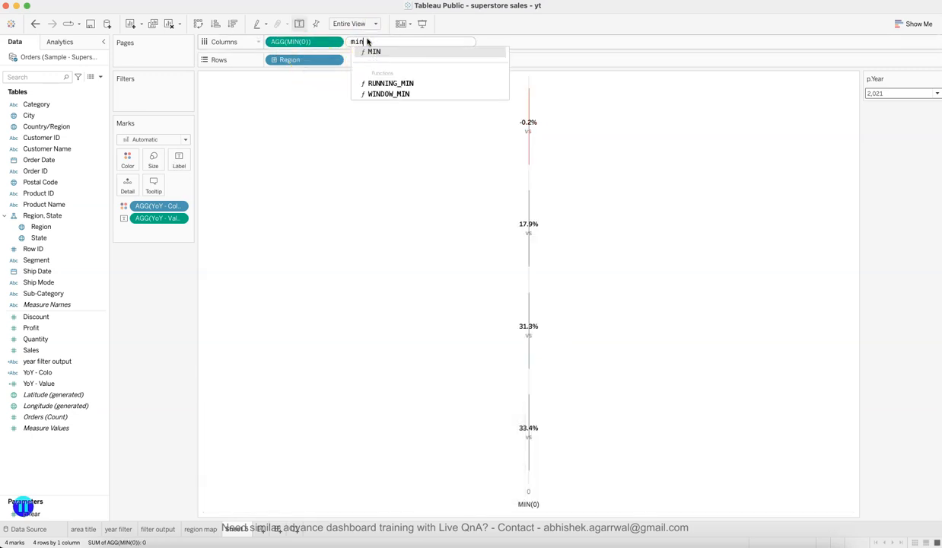
pyautogui.press('Return')
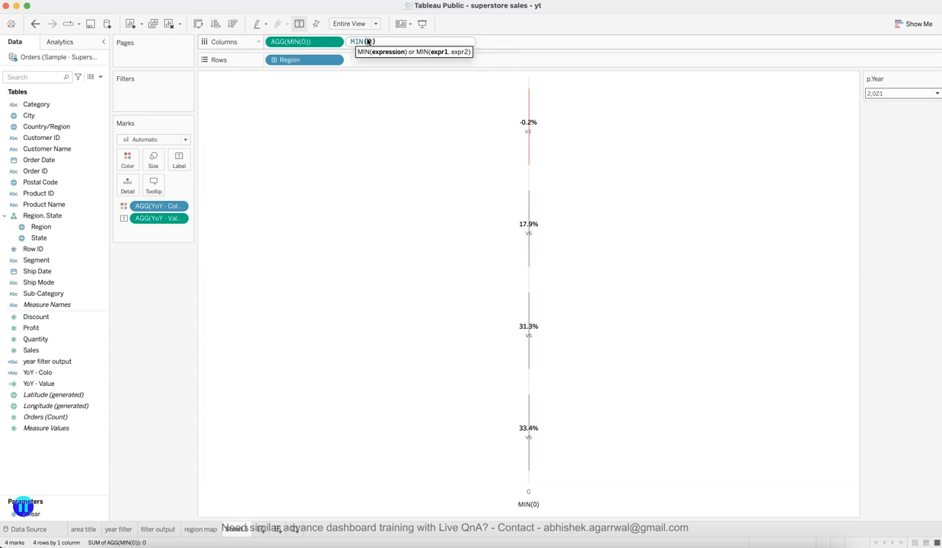
pyautogui.write('0')
pyautogui.press('Return')
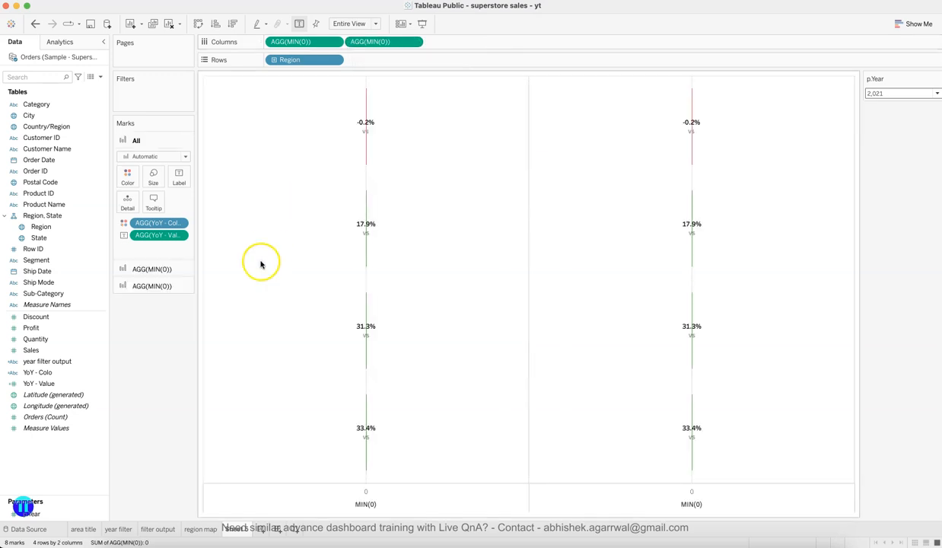
# Remove the YoY - Colo and YoY - Value fields from the second MIN(0) axis's marks
pyautogui.click(167, 268)
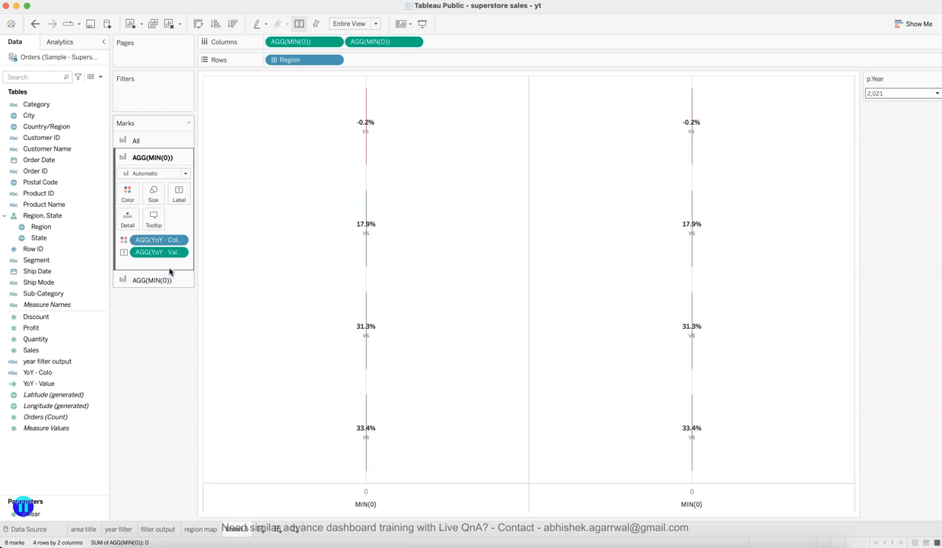
pyautogui.click(165, 279)
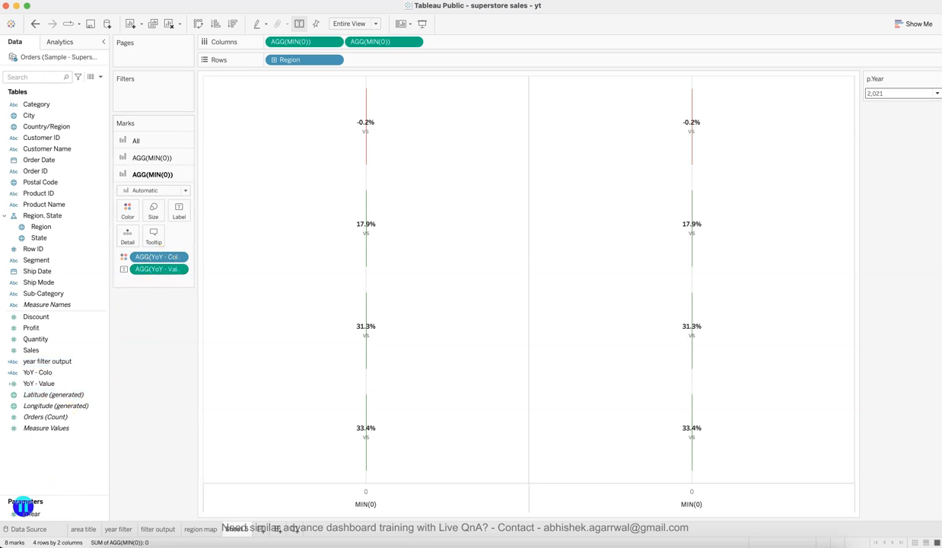
pyautogui.moveTo(159, 270); pyautogui.dragTo(163, 328)
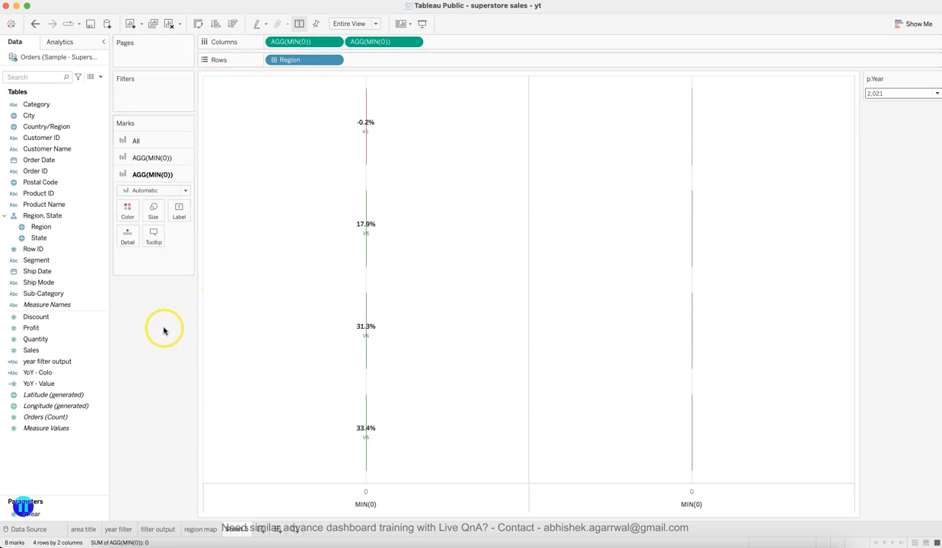
# Add the p.Year parameter as a label on the second MIN(0) marks and change its expression to [p.Year]-1
pyautogui.click(11, 515)
pyautogui.moveTo(10, 516); pyautogui.dragTo(176, 221)
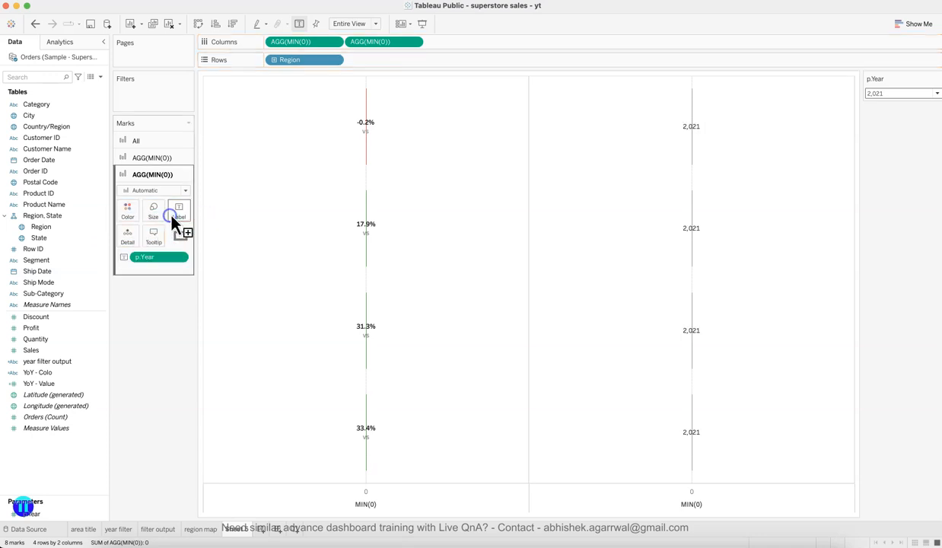
pyautogui.moveTo(174, 261); pyautogui.dragTo(163, 260)
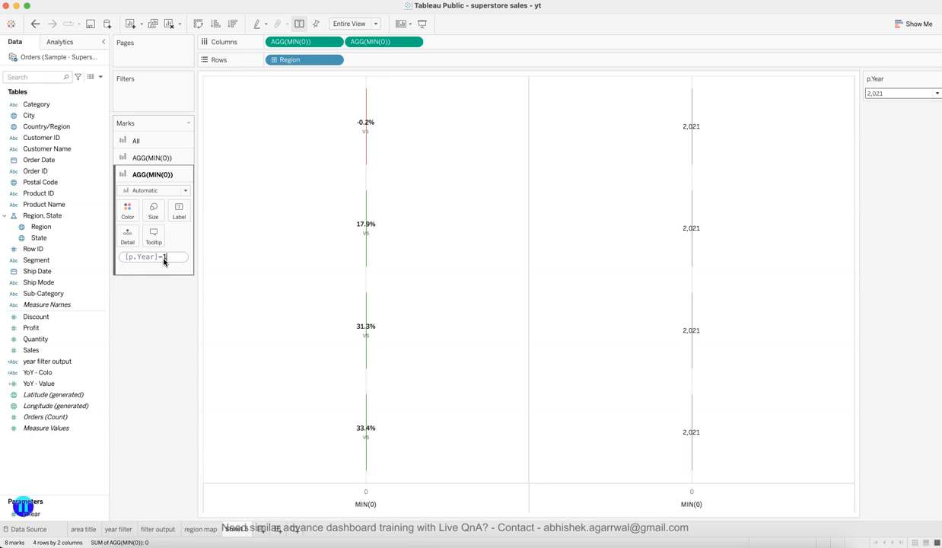
pyautogui.press('Return')
# Insert an empty line above <[p.Year]-1> in the second MIN(0) label and set the label's font color to gray
pyautogui.click(178, 211)
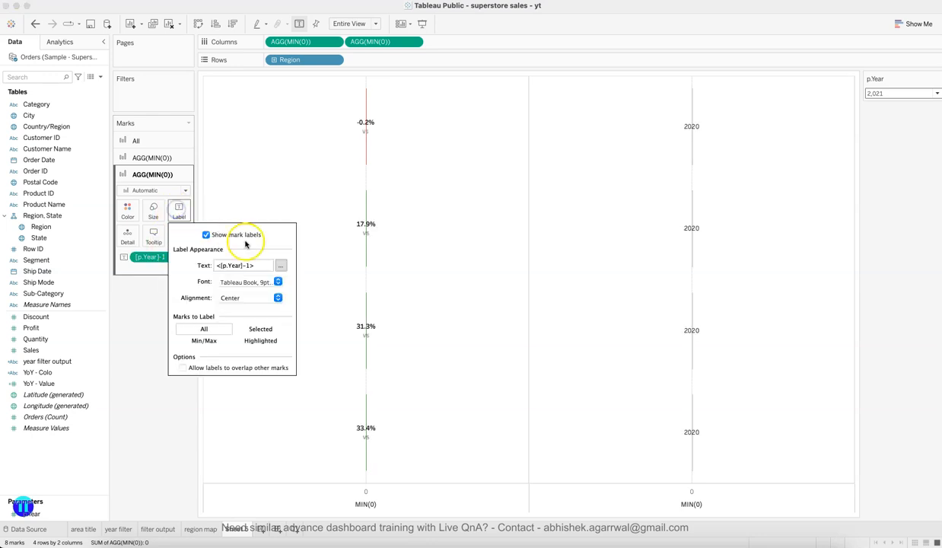
pyautogui.click(278, 265)
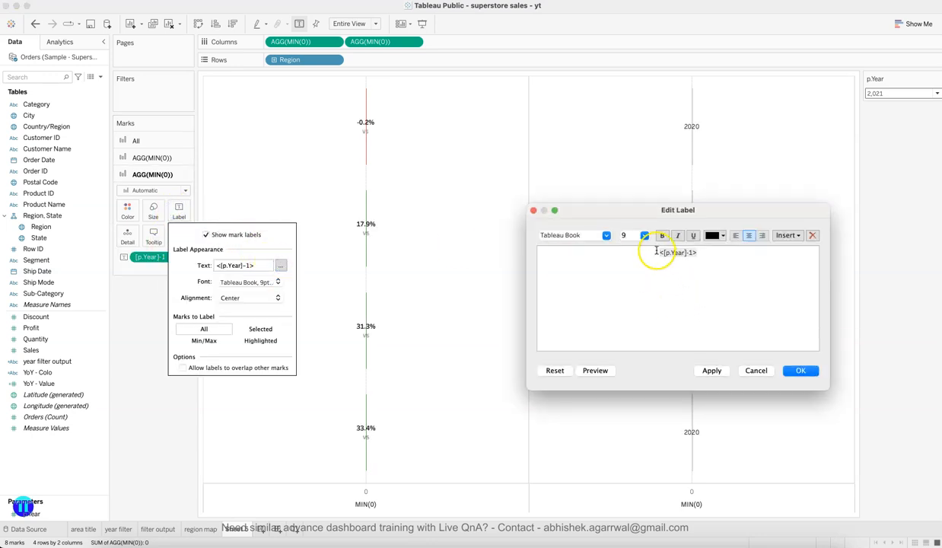
pyautogui.press('Return')
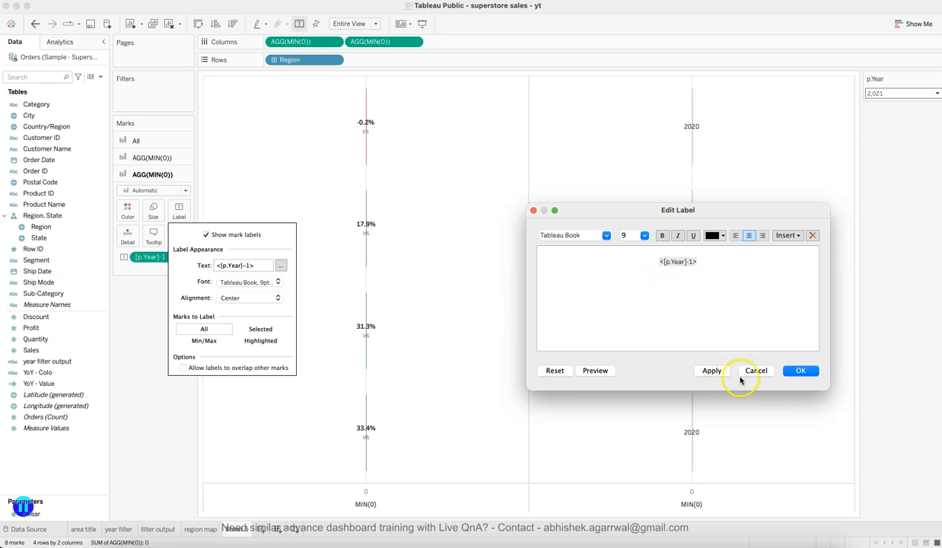
pyautogui.click(712, 370)
pyautogui.click(786, 373)
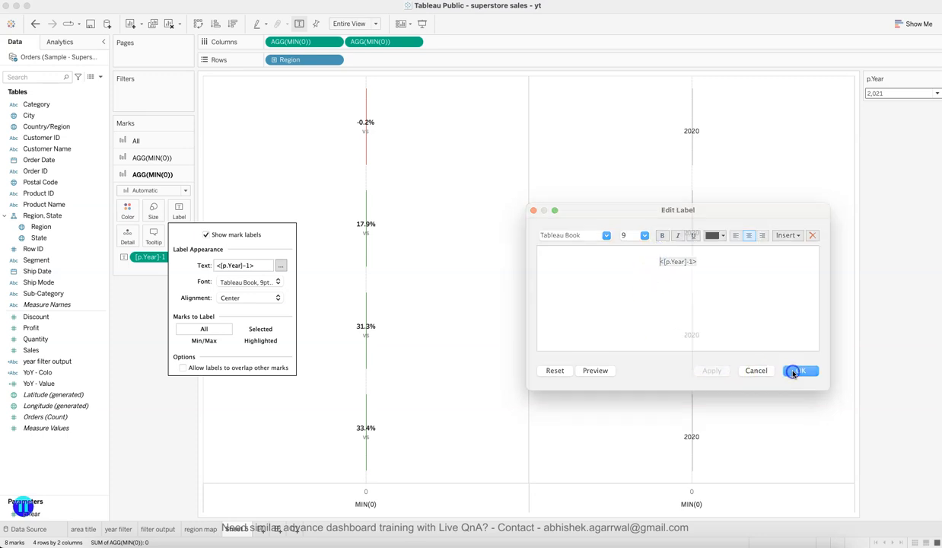
pyautogui.click(248, 281)
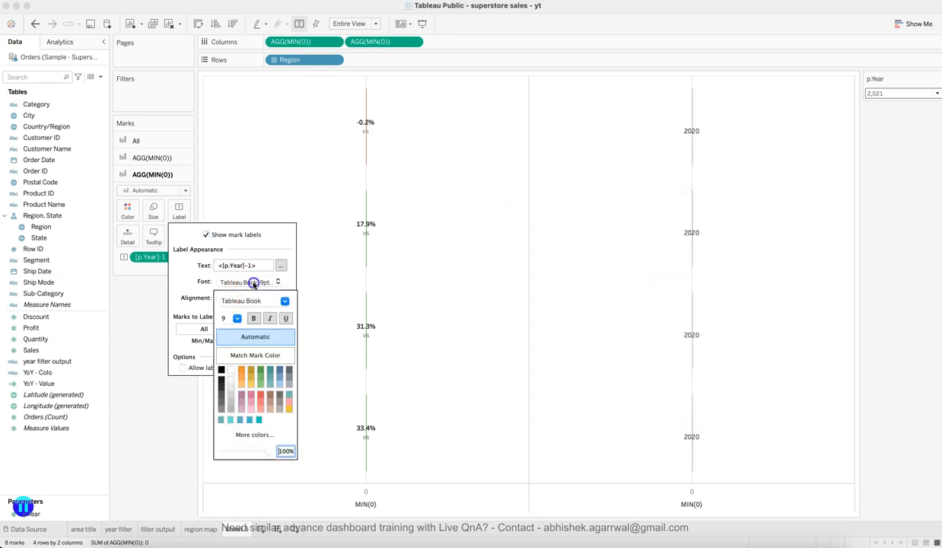
pyautogui.click(231, 394)
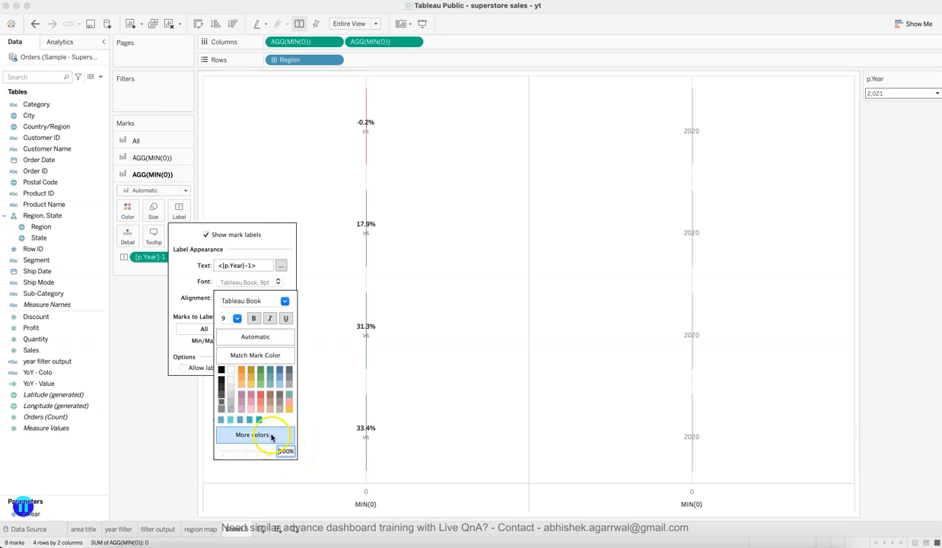
pyautogui.click(182, 430)
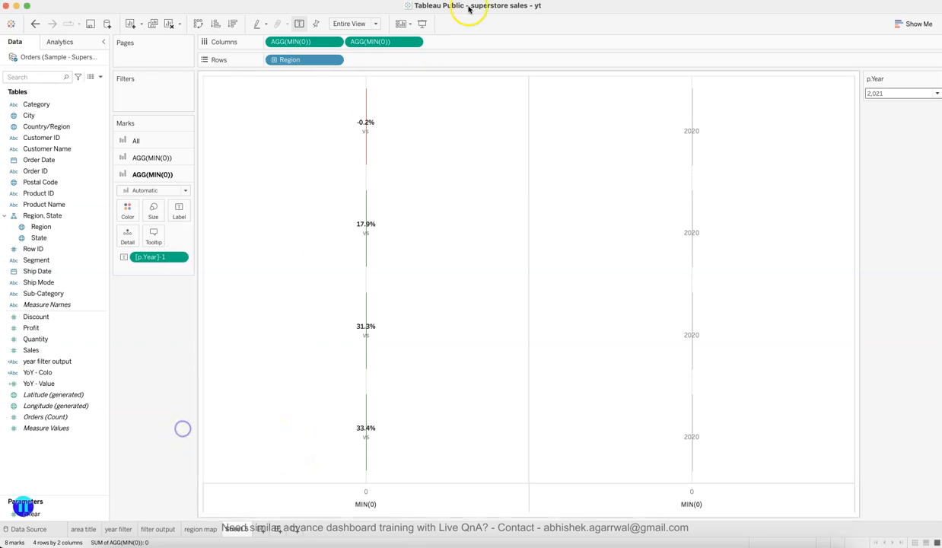
# Combine the two MIN(0) measures on Columns into a dual axis
pyautogui.click(414, 42)
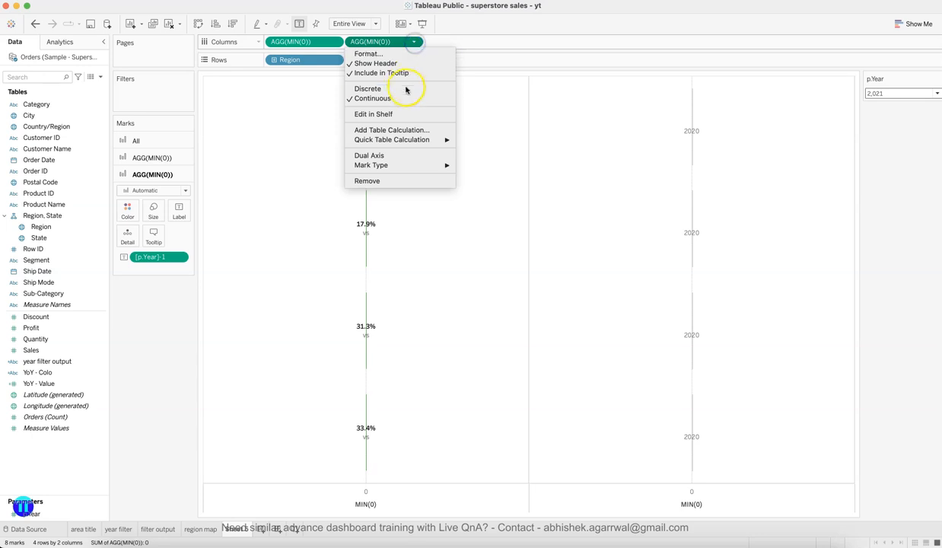
pyautogui.click(402, 153)
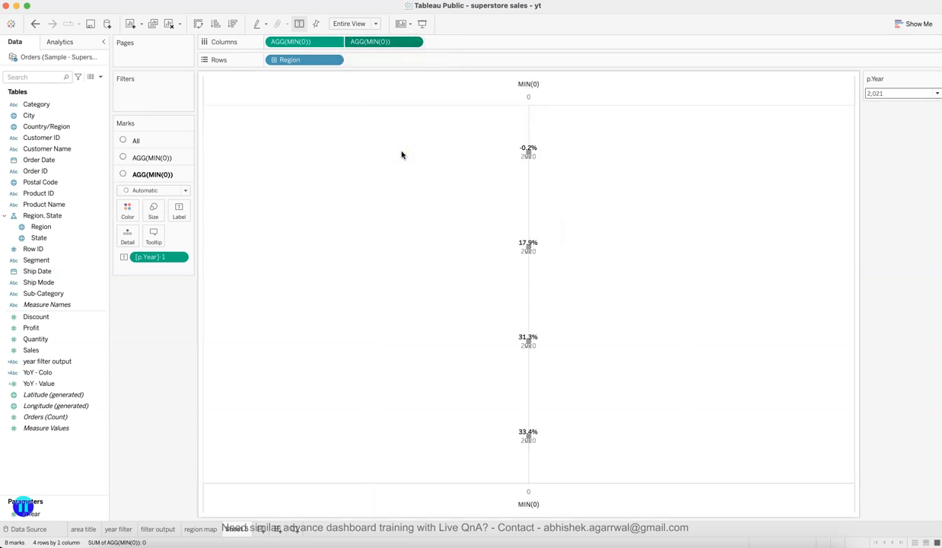
# Set the sheet's row divider, column divider and Grand Total pane borders to None
pyautogui.rightClick(431, 252)
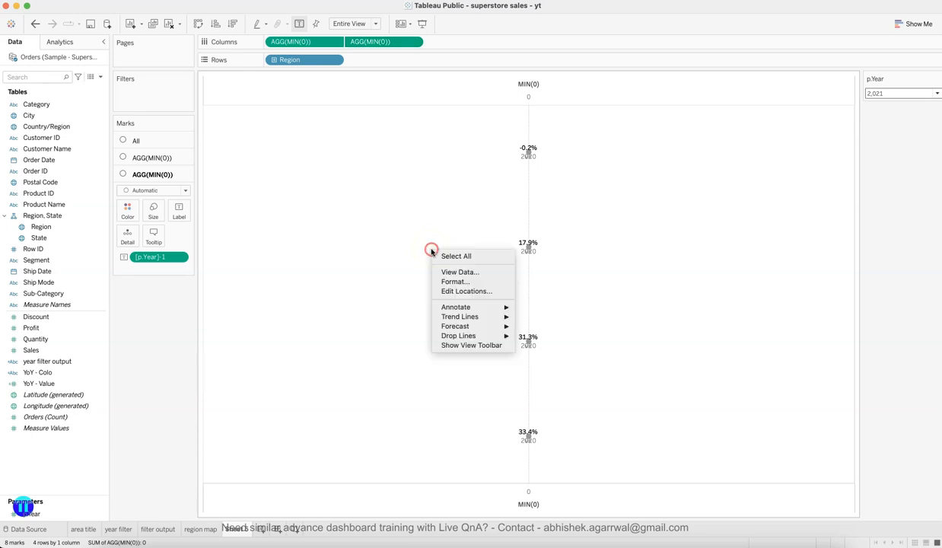
pyautogui.click(460, 282)
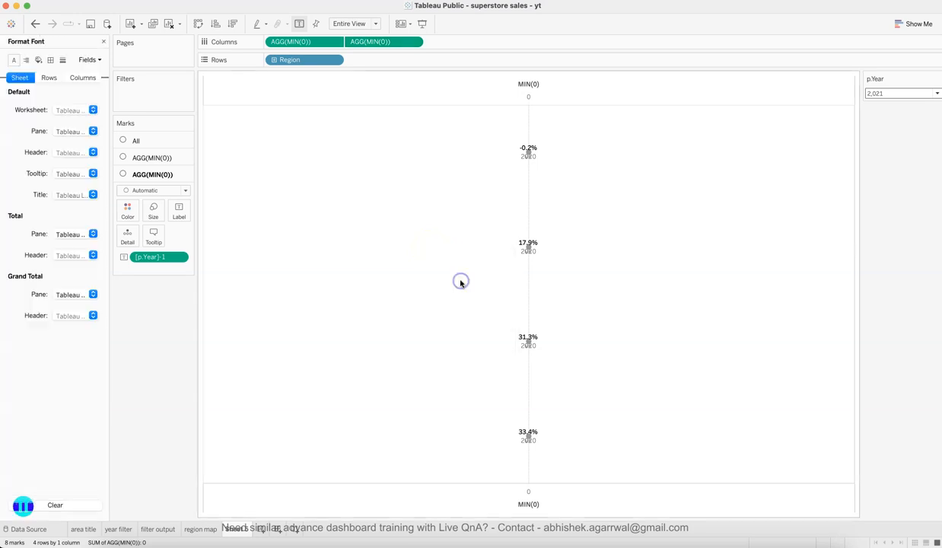
pyautogui.click(52, 59)
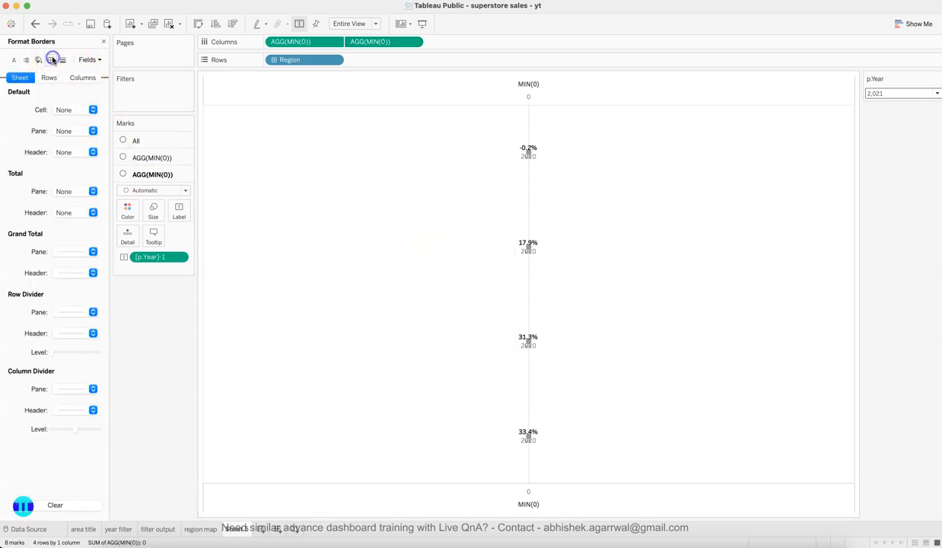
pyautogui.click(72, 312)
pyautogui.click(76, 329)
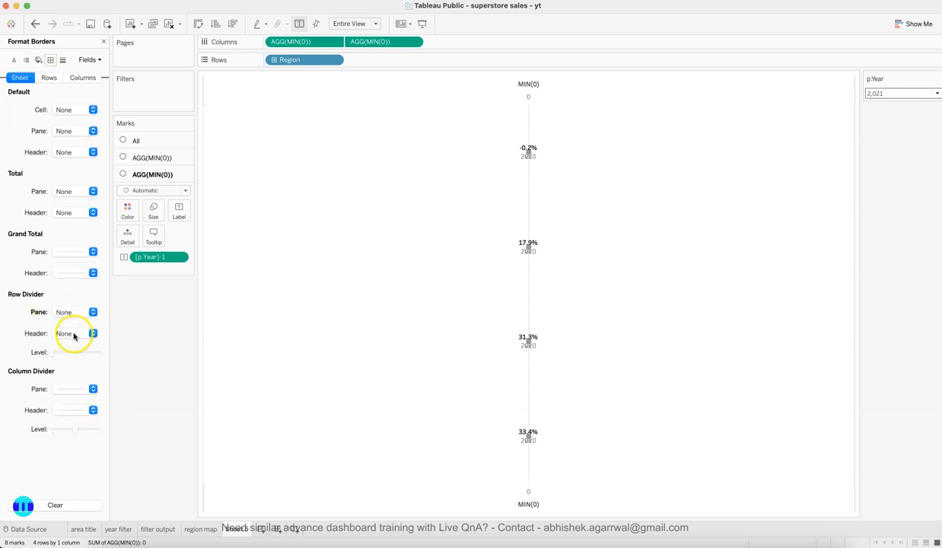
pyautogui.click(74, 394)
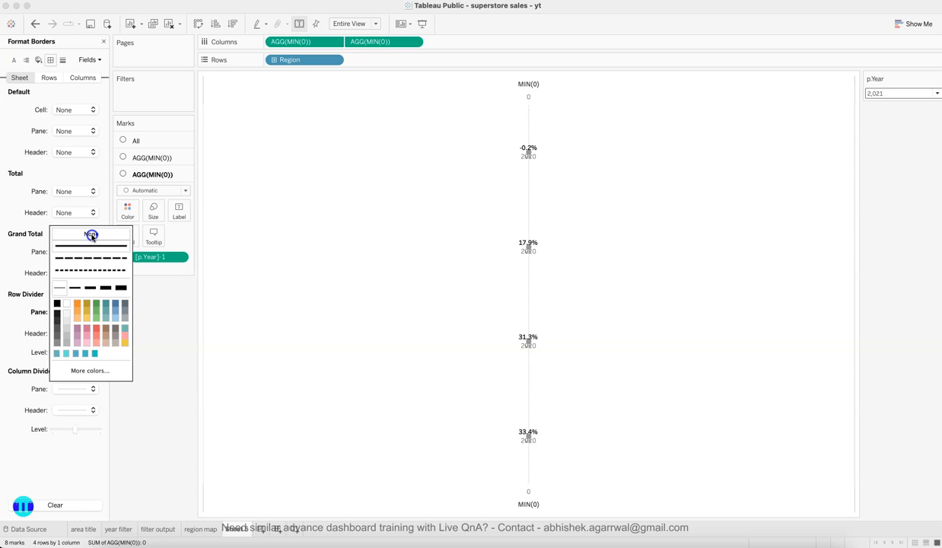
pyautogui.click(23, 386)
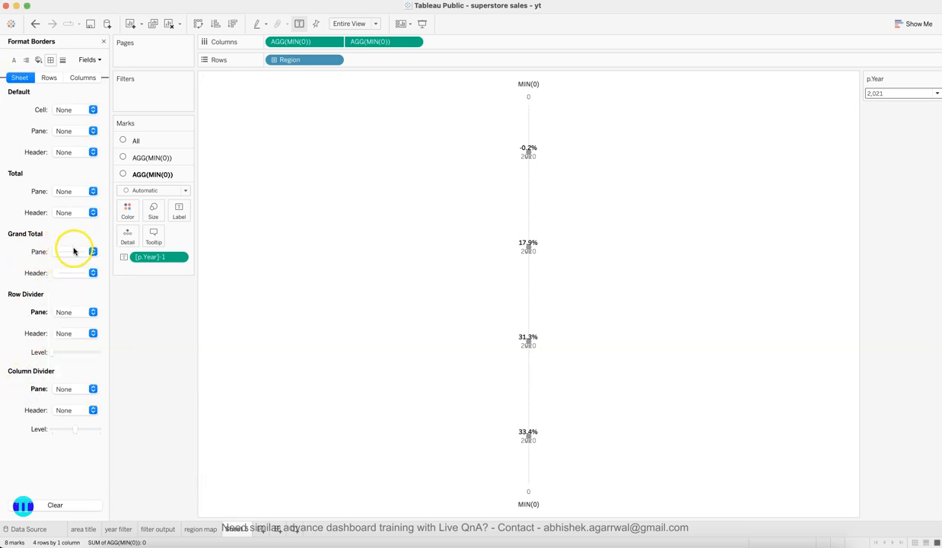
pyautogui.click(74, 251)
pyautogui.click(7, 260)
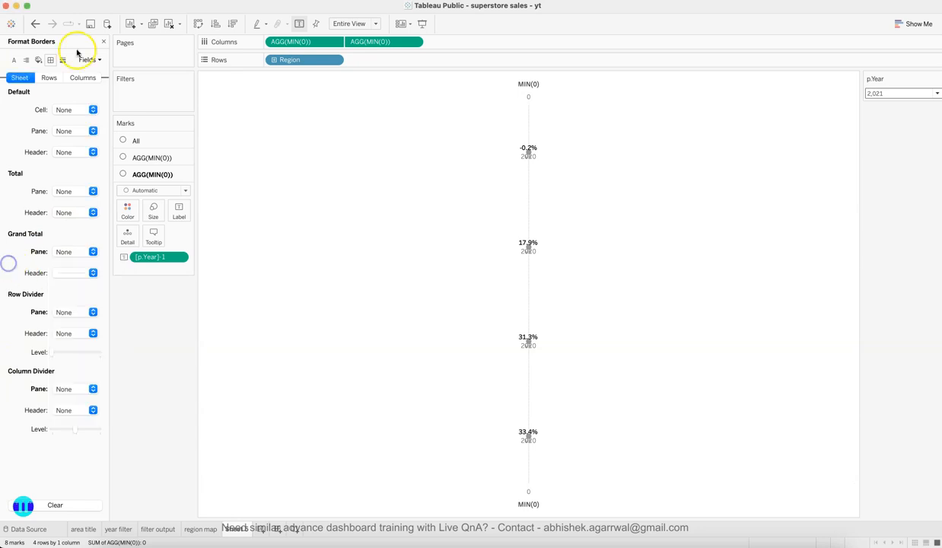
# Set the sheet's zero lines and the columns' grid lines to None
pyautogui.click(62, 60)
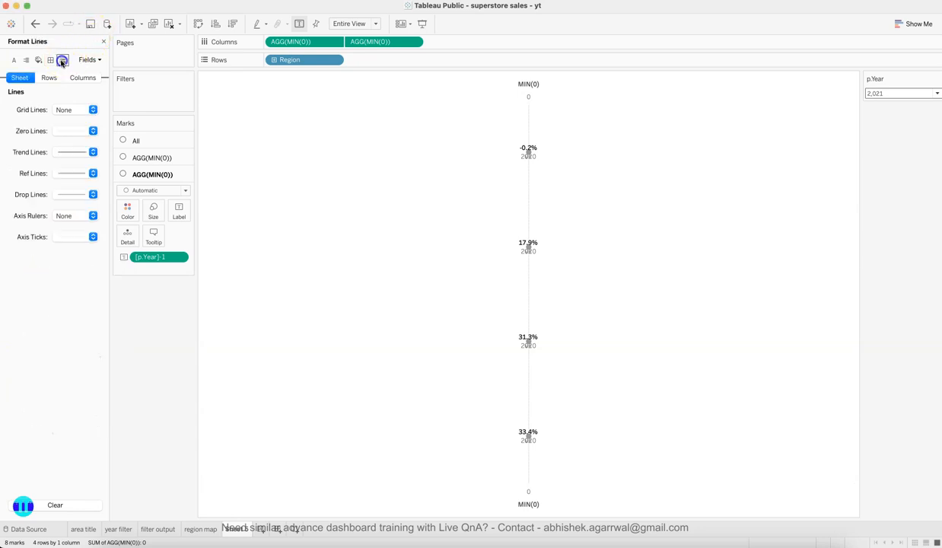
pyautogui.click(63, 130)
pyautogui.click(71, 146)
pyautogui.click(28, 166)
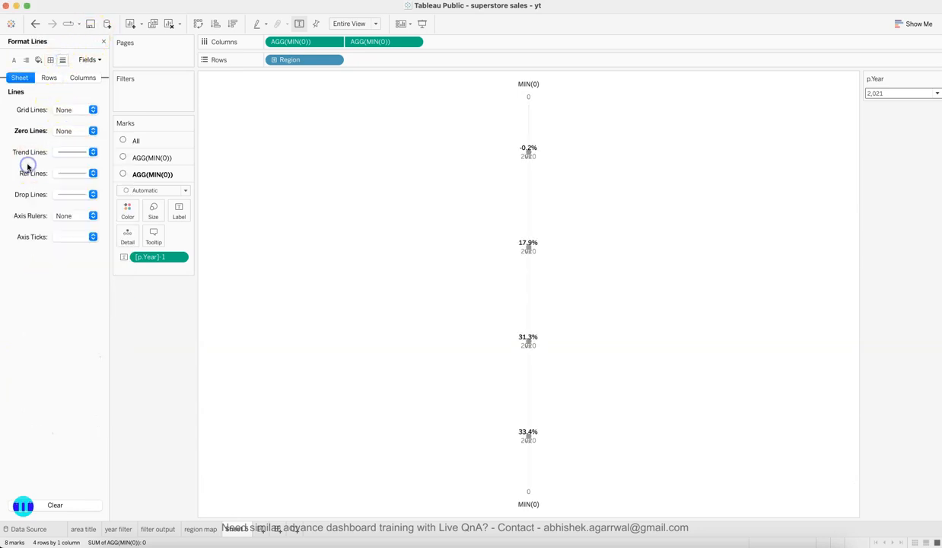
pyautogui.click(70, 152)
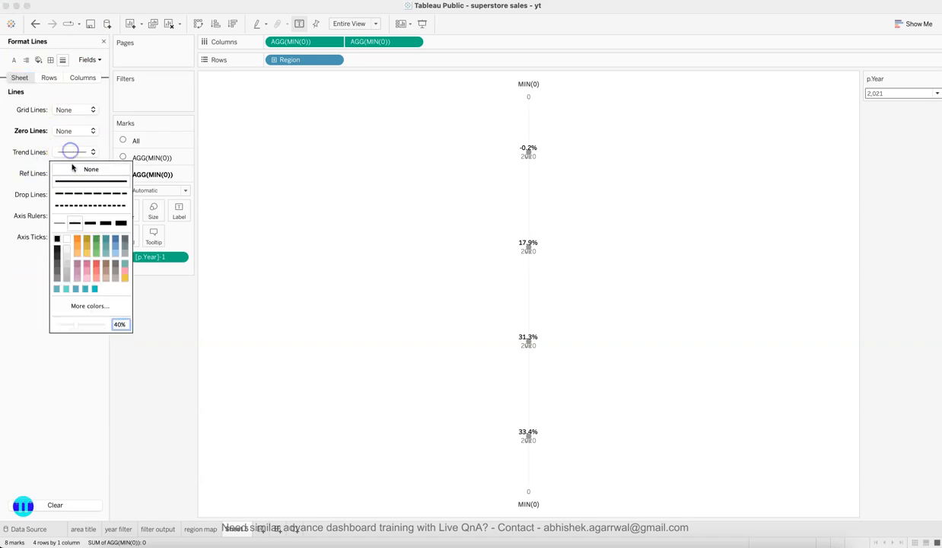
pyautogui.click(83, 78)
pyautogui.click(79, 108)
pyautogui.click(86, 126)
pyautogui.click(28, 129)
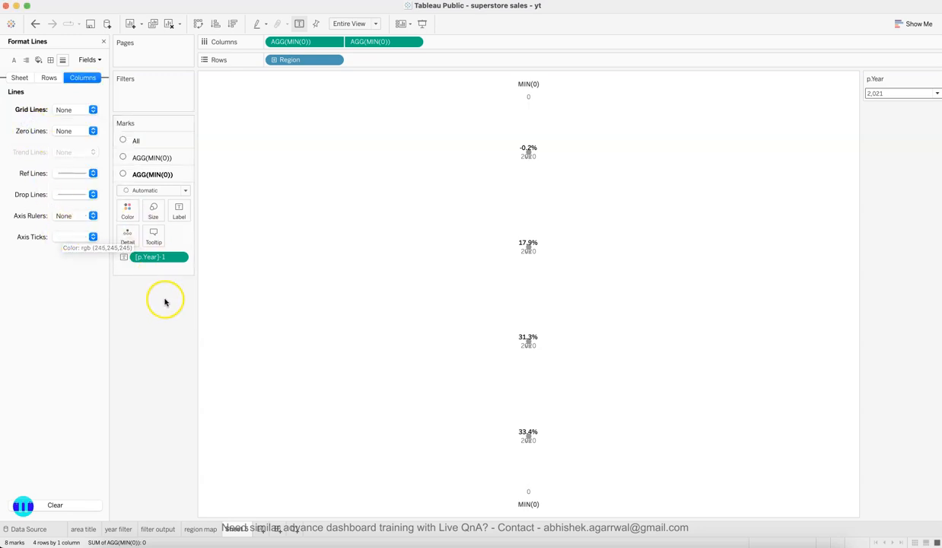
# Change the mark type of both MIN(0) marks cards to Text
pyautogui.click(155, 192)
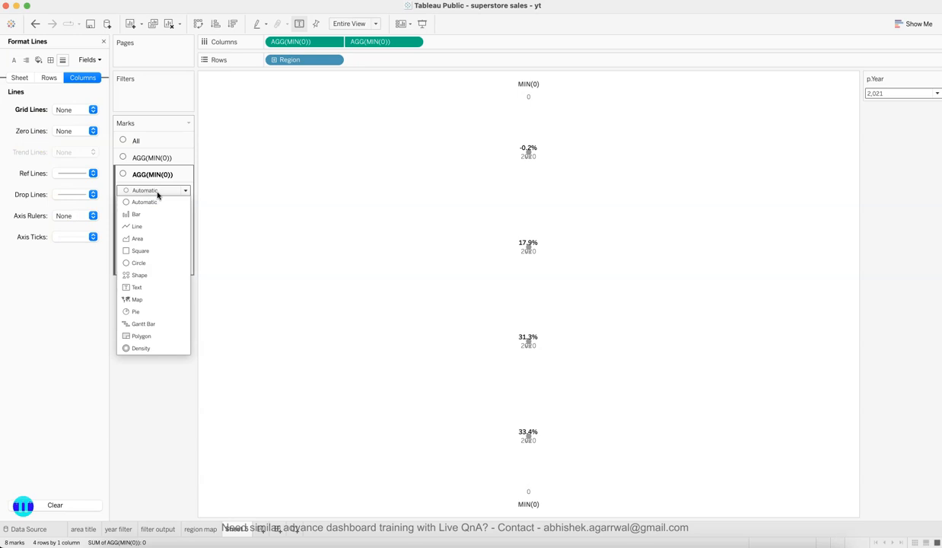
pyautogui.click(153, 287)
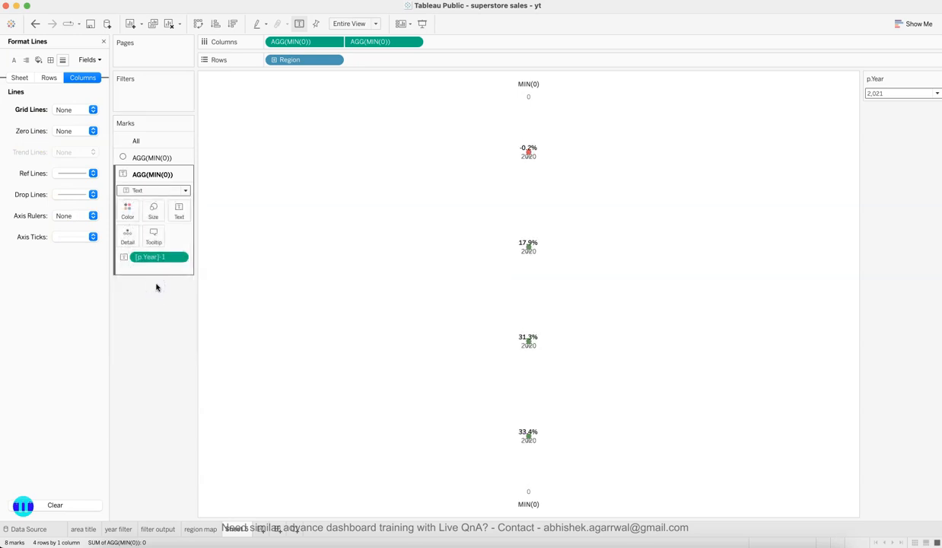
pyautogui.click(156, 157)
pyautogui.click(154, 174)
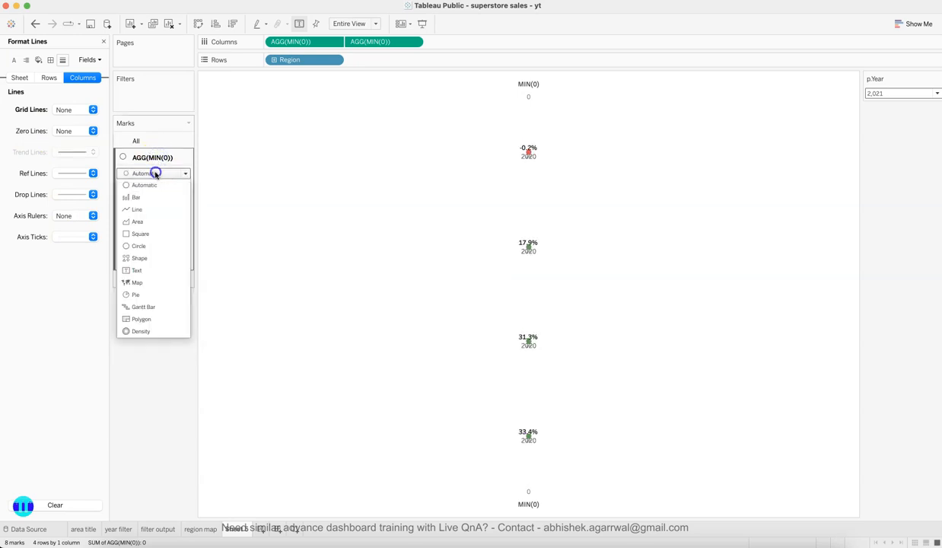
pyautogui.click(154, 269)
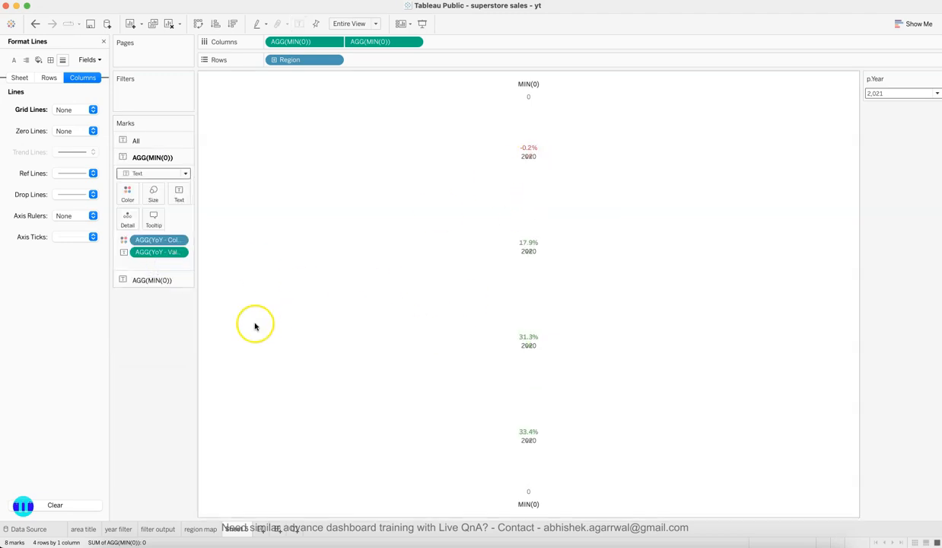
# Insert two more empty lines above <[p.Year]-1> in the second MIN(0) label and apply the change
pyautogui.click(144, 278)
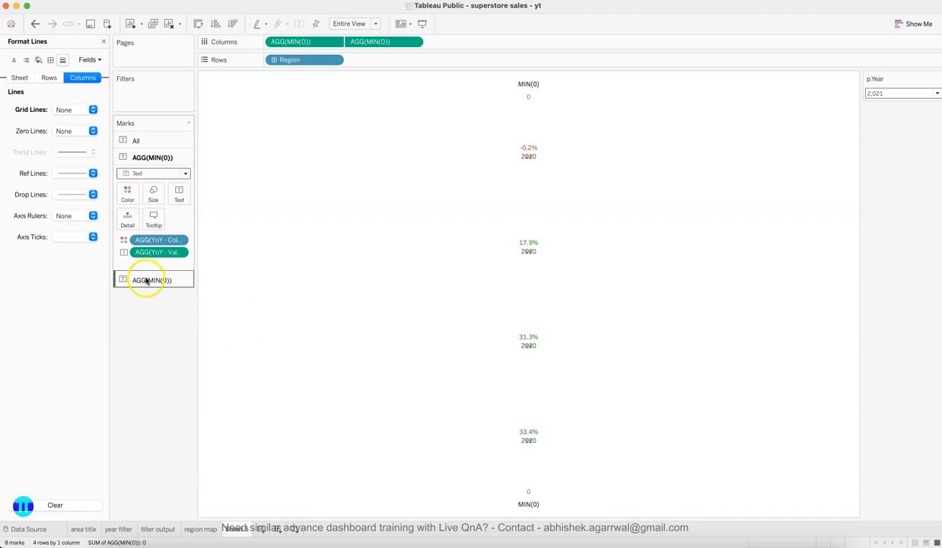
pyautogui.click(179, 217)
pyautogui.click(272, 234)
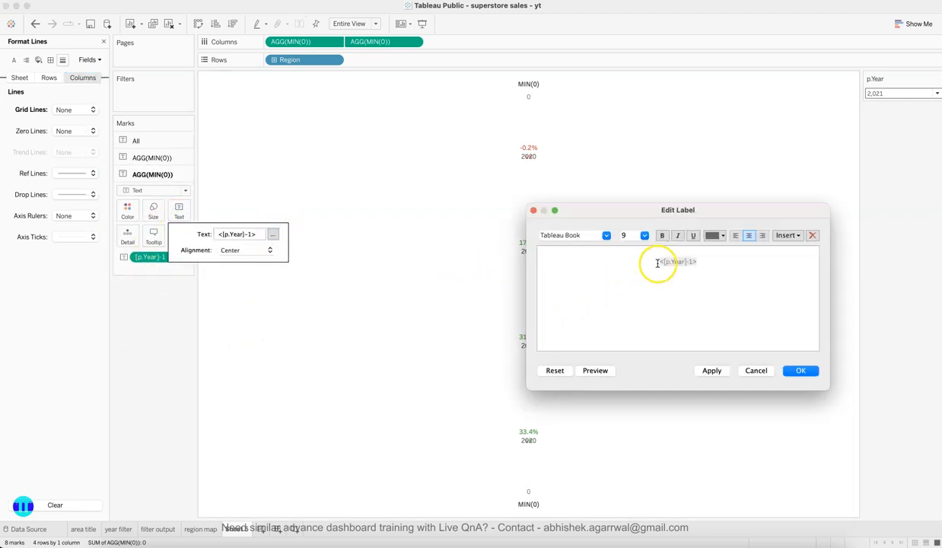
pyautogui.click(660, 261)
pyautogui.press('Return')
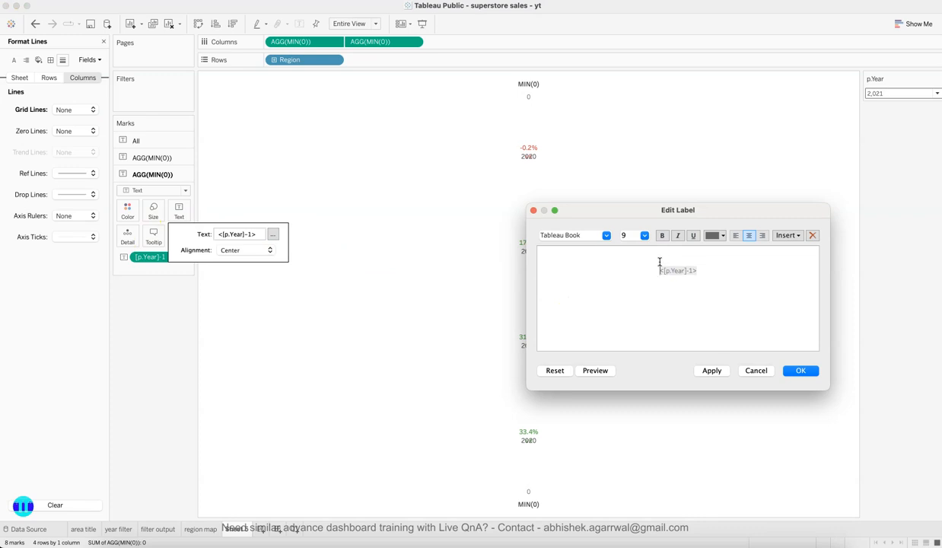
pyautogui.click(664, 287)
pyautogui.press('Return')
pyautogui.click(709, 371)
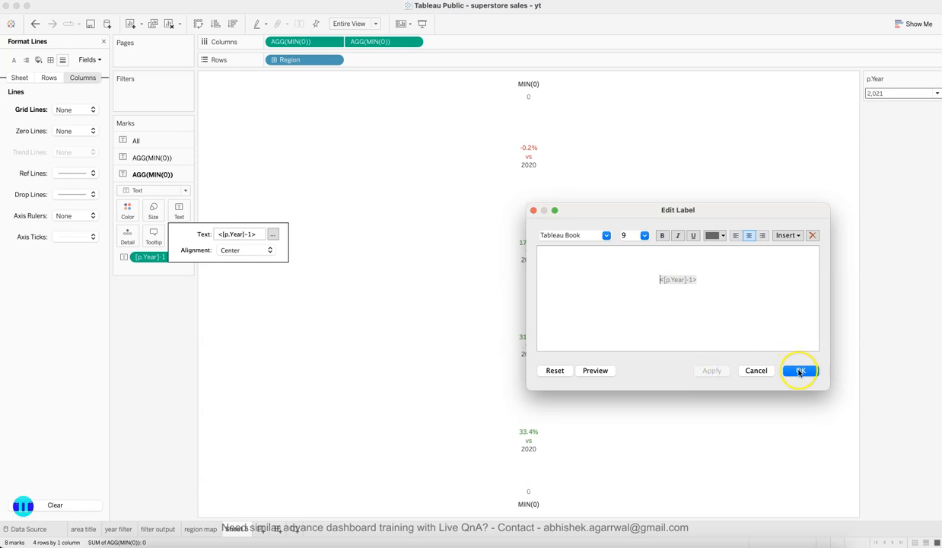
# Remove the two extra empty lines above <[p.Year]-1> in the label, prefix it with "vs" on the same line, and accept the label
pyautogui.press('BackSpace')
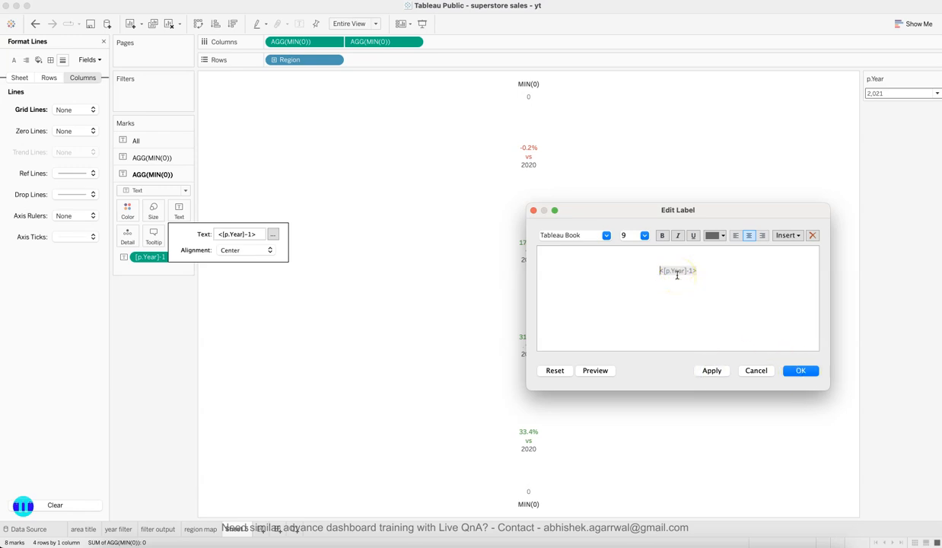
pyautogui.write('vs')
pyautogui.click(710, 371)
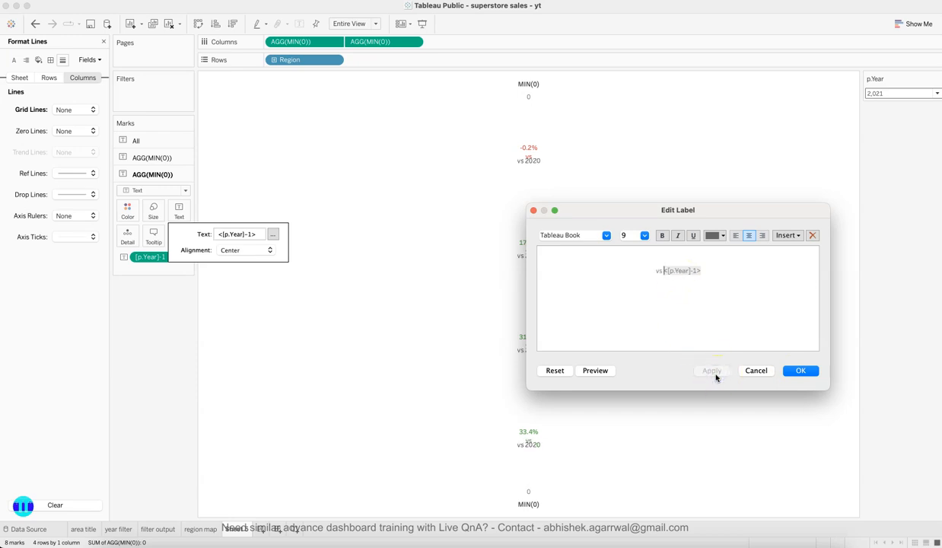
pyautogui.press('BackSpace')
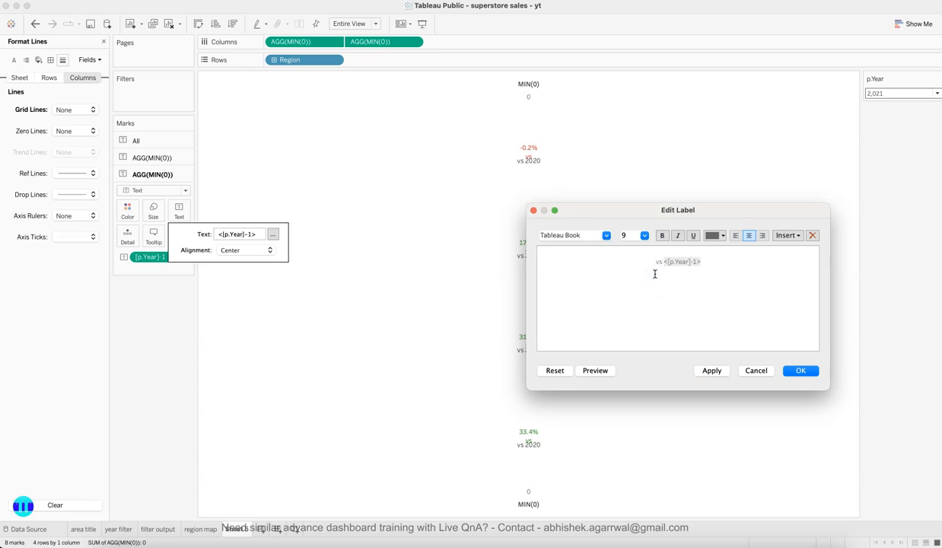
pyautogui.click(711, 370)
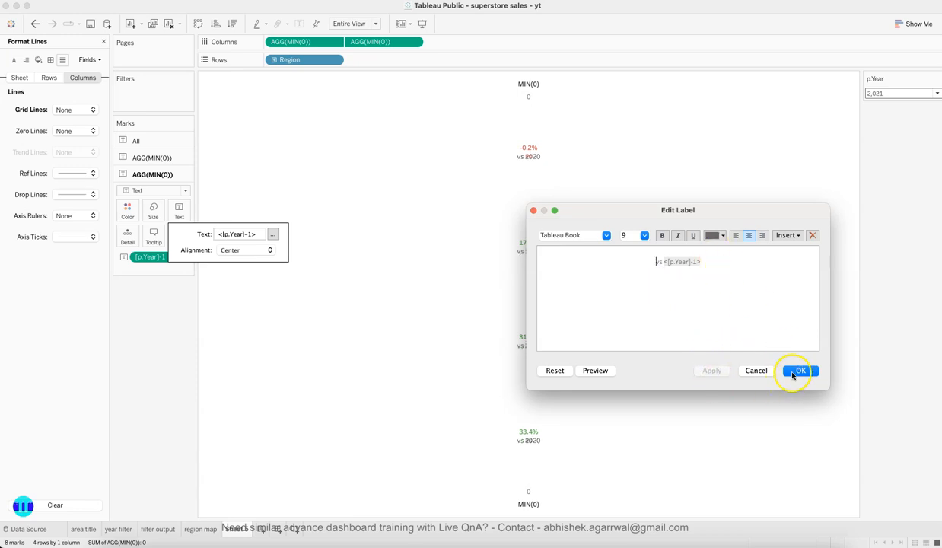
pyautogui.click(797, 371)
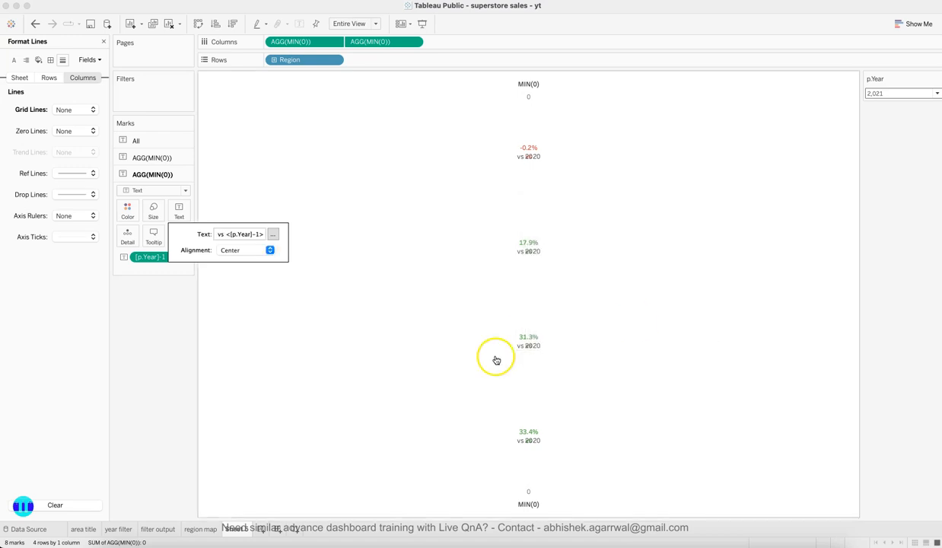
# Delete the "vs" text below <AGG(YoY - Value)> in the first MIN(0) label and accept the label
pyautogui.click(149, 368)
pyautogui.click(151, 158)
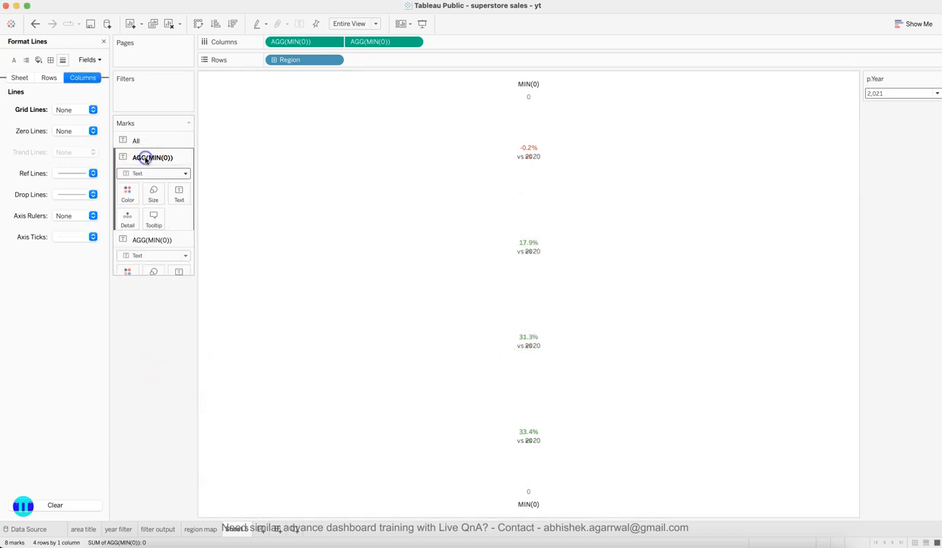
pyautogui.click(178, 196)
pyautogui.click(272, 217)
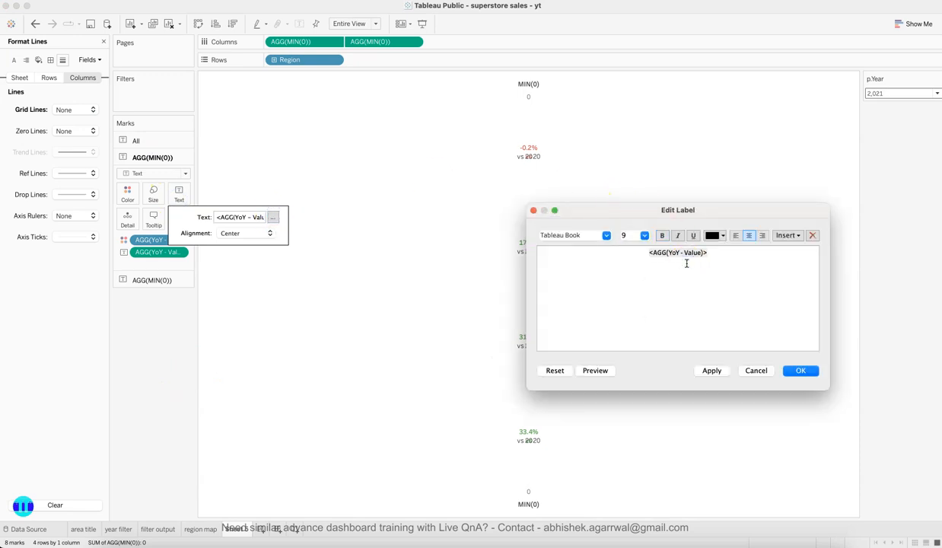
pyautogui.click(712, 371)
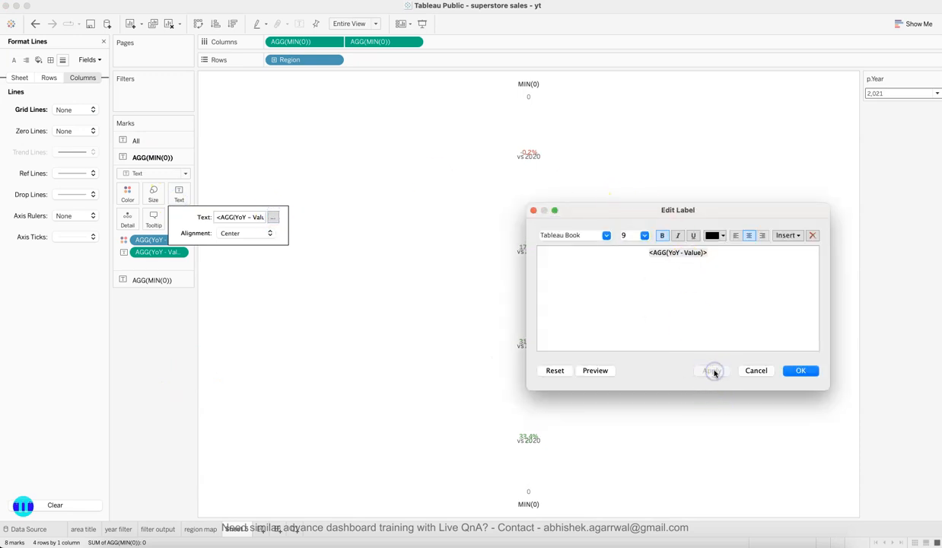
pyautogui.click(701, 297)
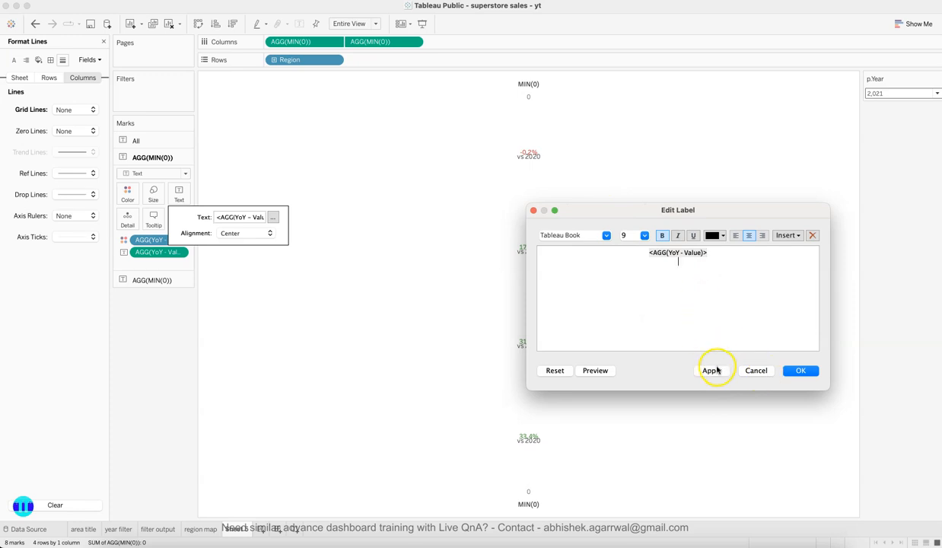
pyautogui.click(803, 370)
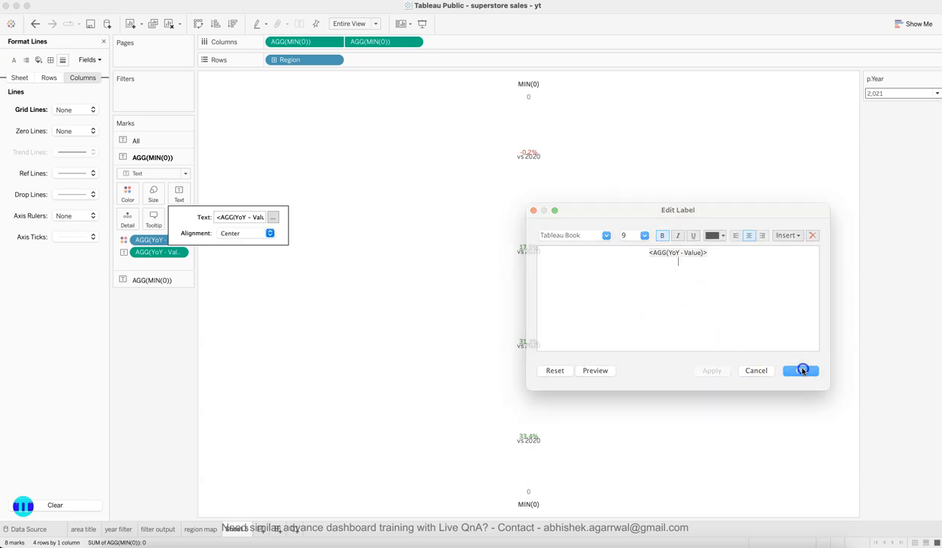
# Insert one more empty line above "vs <[p.Year]-1>" in the second MIN(0) label and accept it
pyautogui.click(179, 281)
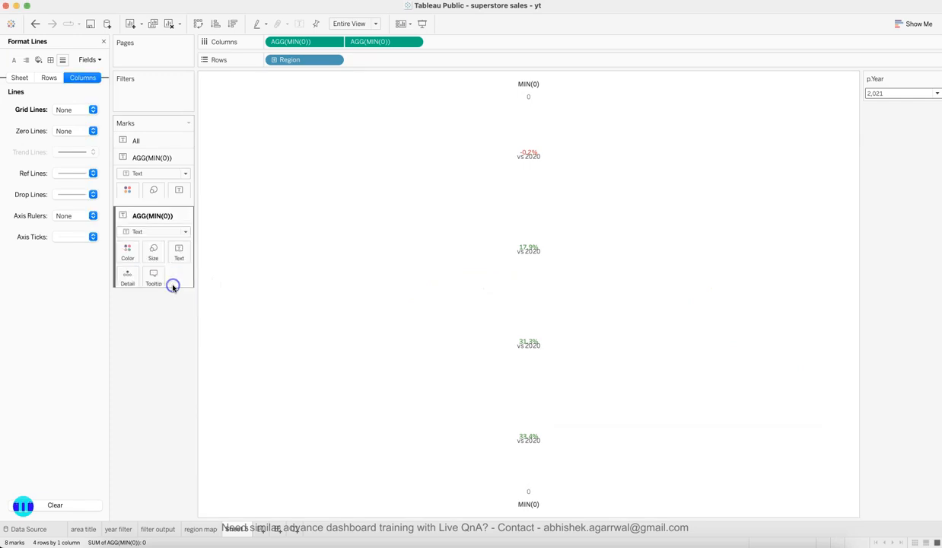
pyautogui.click(179, 212)
pyautogui.click(272, 234)
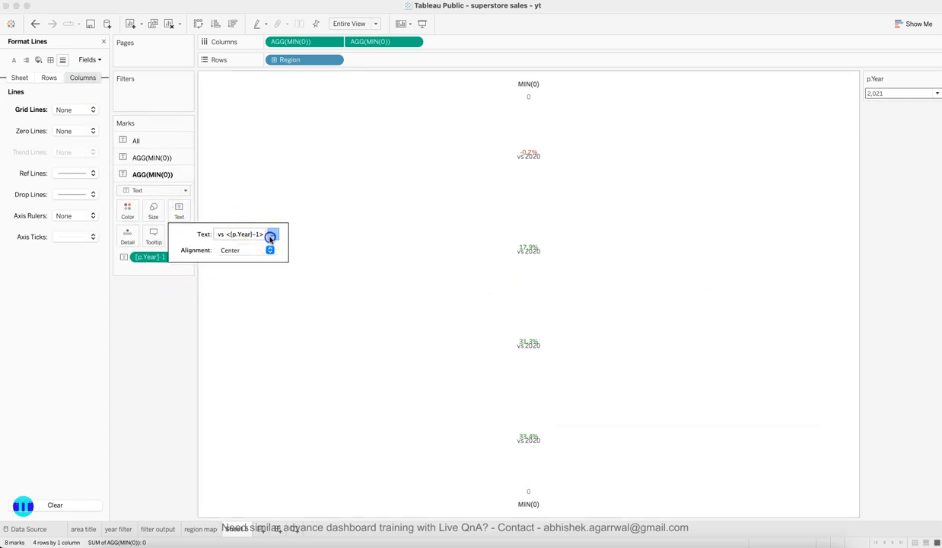
pyautogui.click(653, 265)
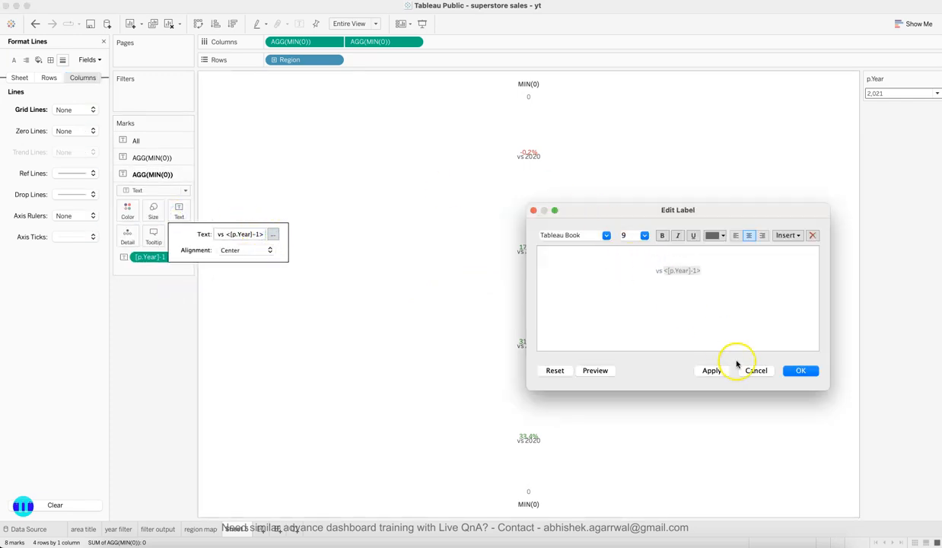
pyautogui.click(711, 371)
pyautogui.click(795, 371)
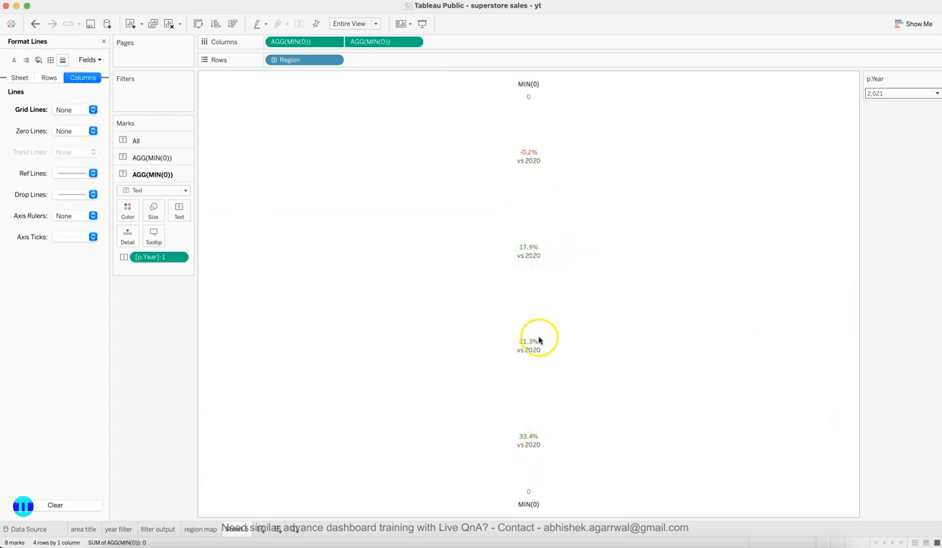
# Hide the headers of both MIN(0) axes
pyautogui.rightClick(531, 94)
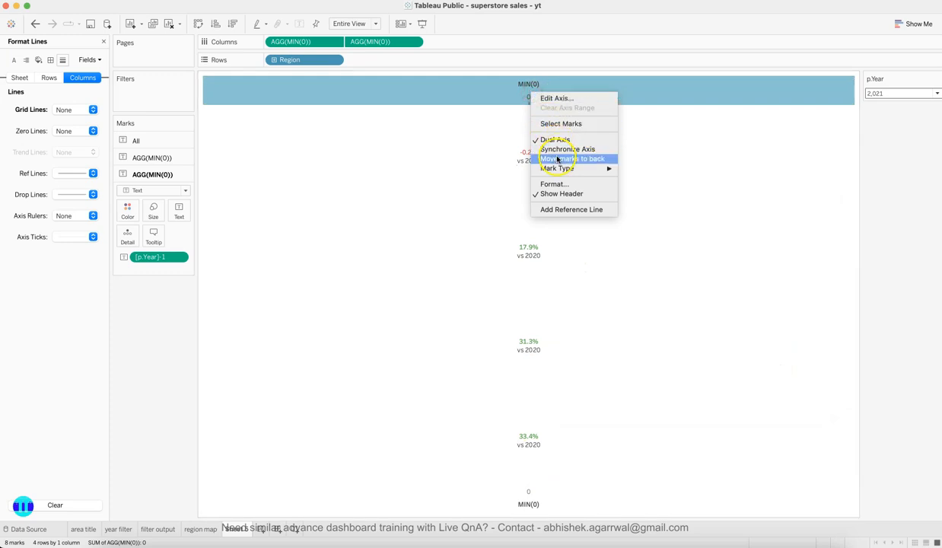
pyautogui.click(565, 192)
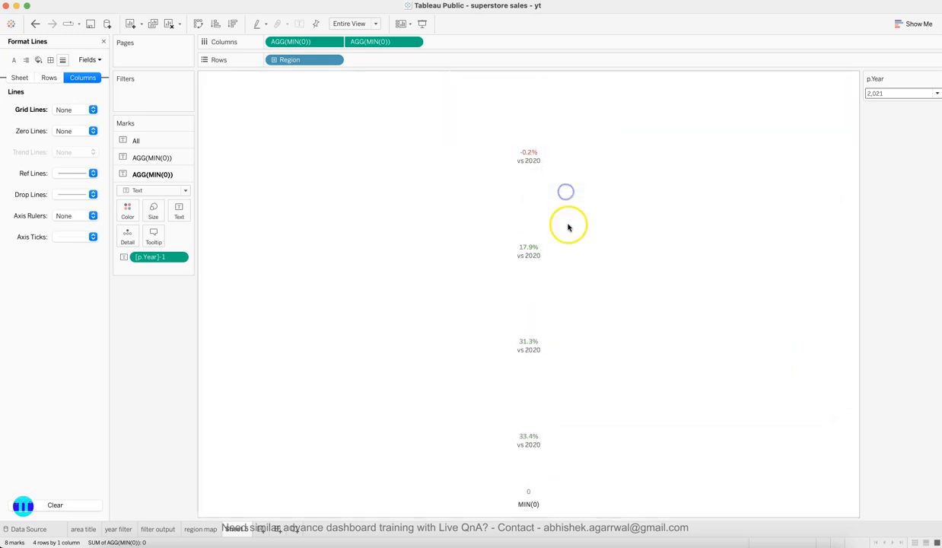
pyautogui.rightClick(530, 497)
pyautogui.click(546, 469)
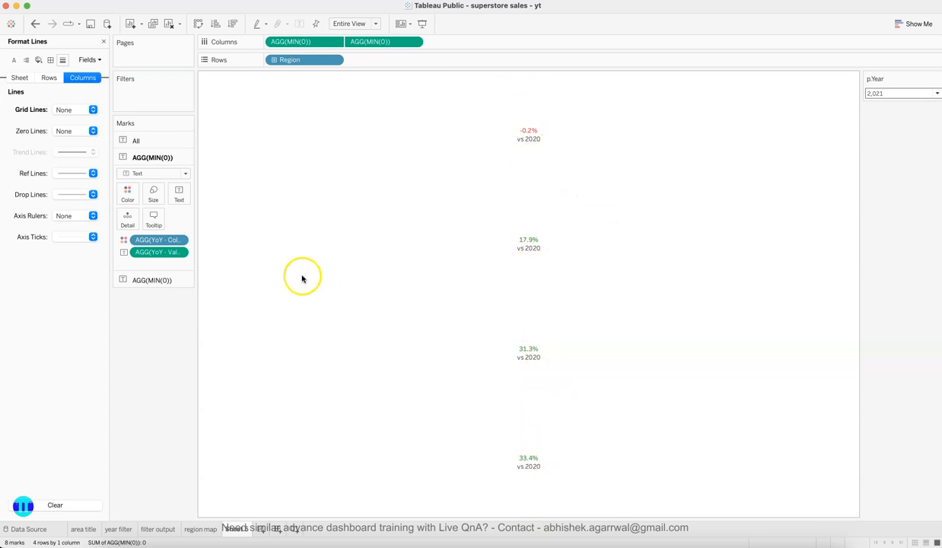
# Switch the pane number format of the YoY - Value label field to Custom and begin editing its format string
pyautogui.click(103, 43)
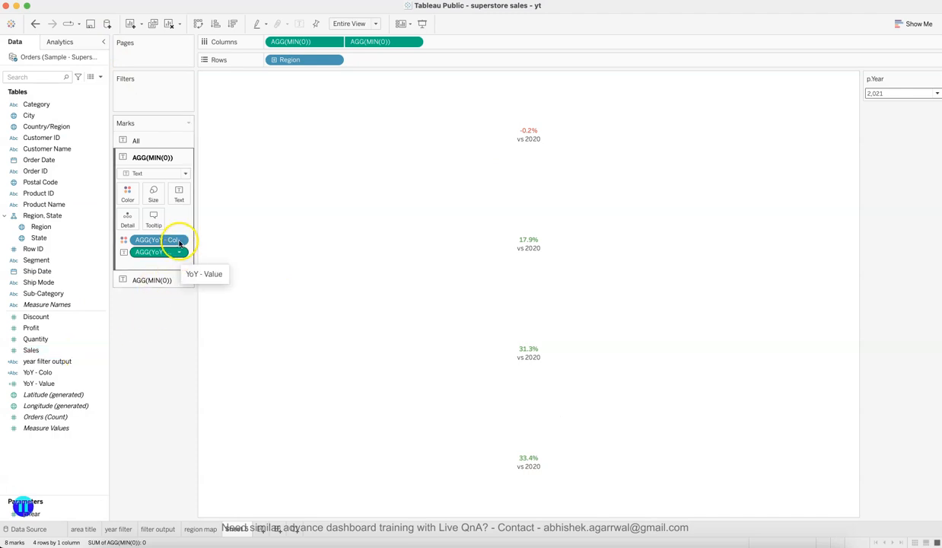
pyautogui.rightClick(160, 252)
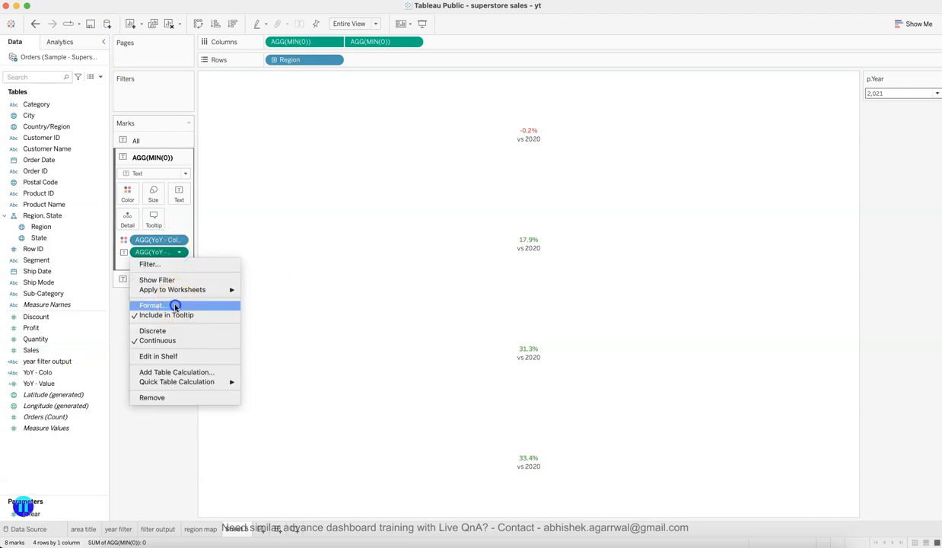
pyautogui.click(175, 304)
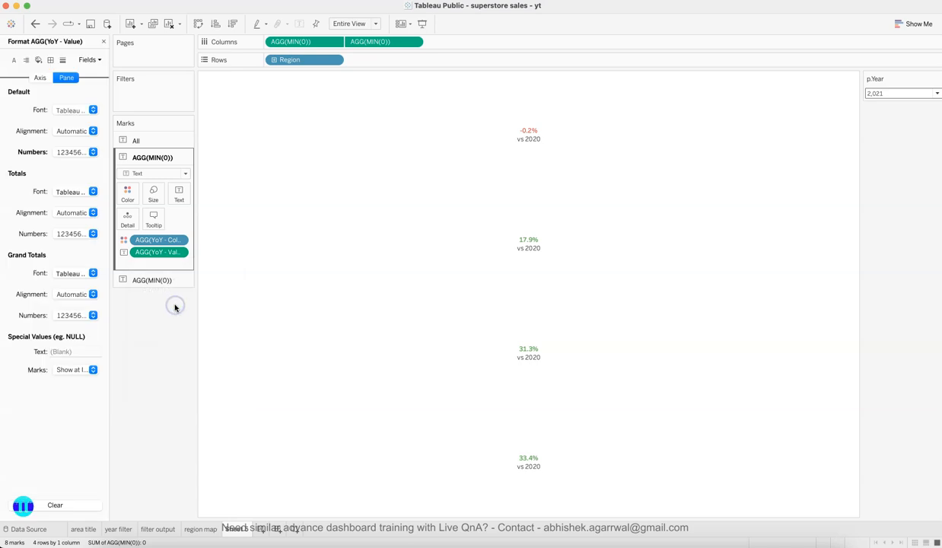
pyautogui.click(94, 152)
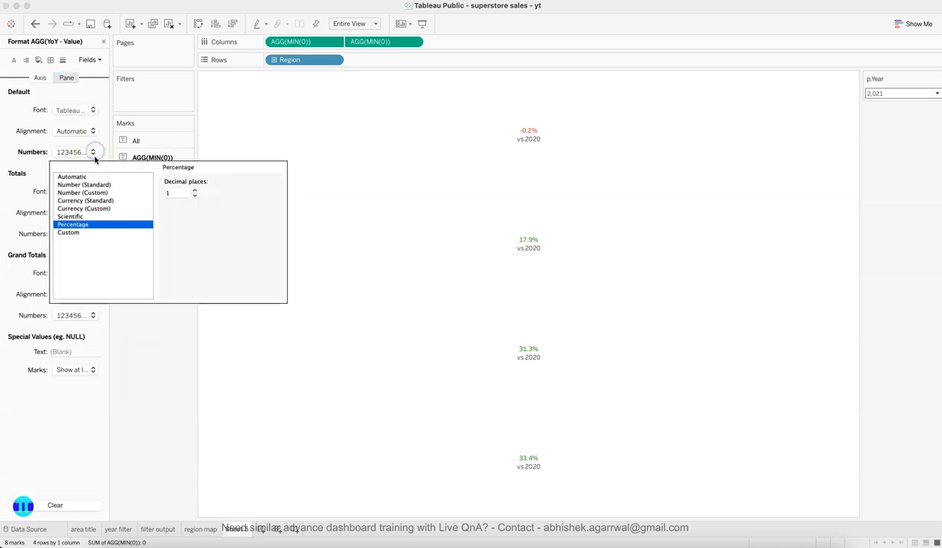
pyautogui.click(117, 234)
pyautogui.click(167, 193)
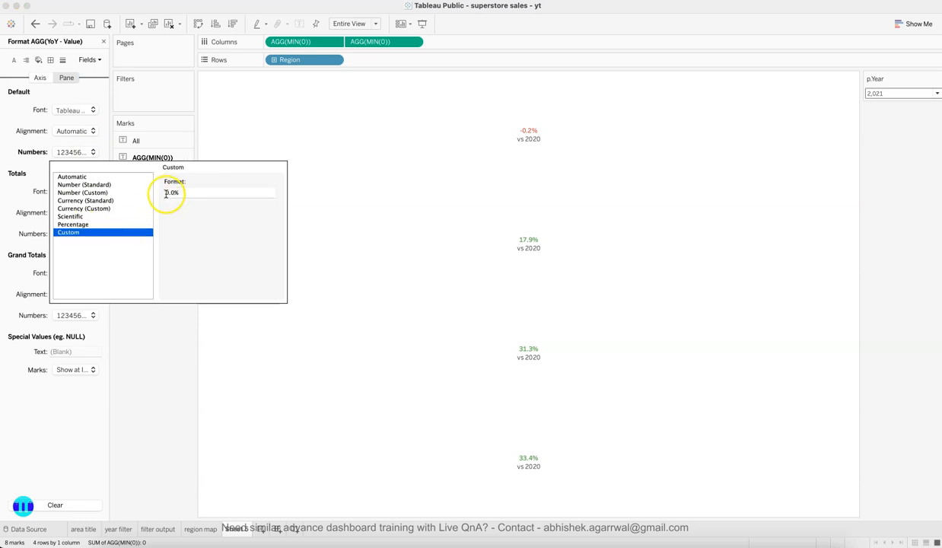
# Switch to Safari, open alt-codes.net in a new tab and copy the ▲ symbol from the list of alt codes
pyautogui.click(291, 537)
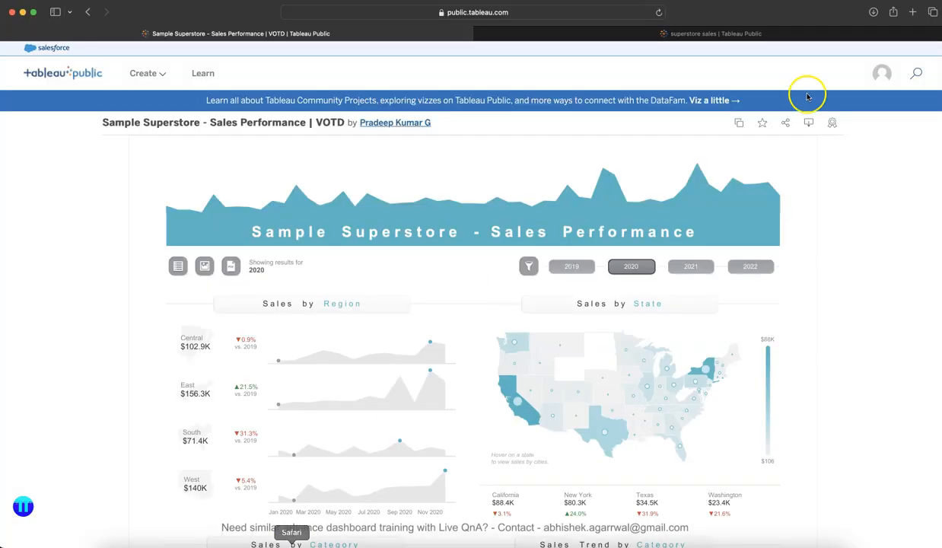
pyautogui.click(911, 12)
pyautogui.write('alt-codes.net')
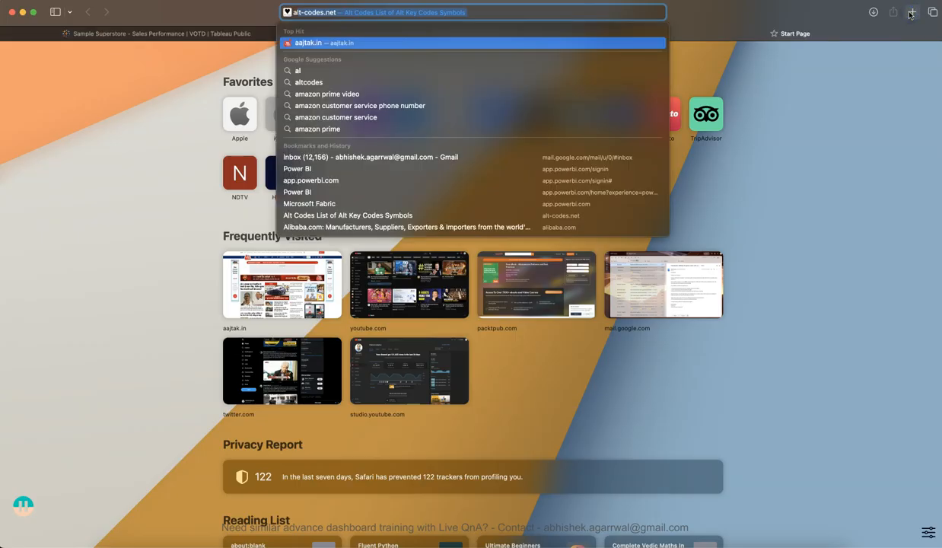
pyautogui.press('Return')
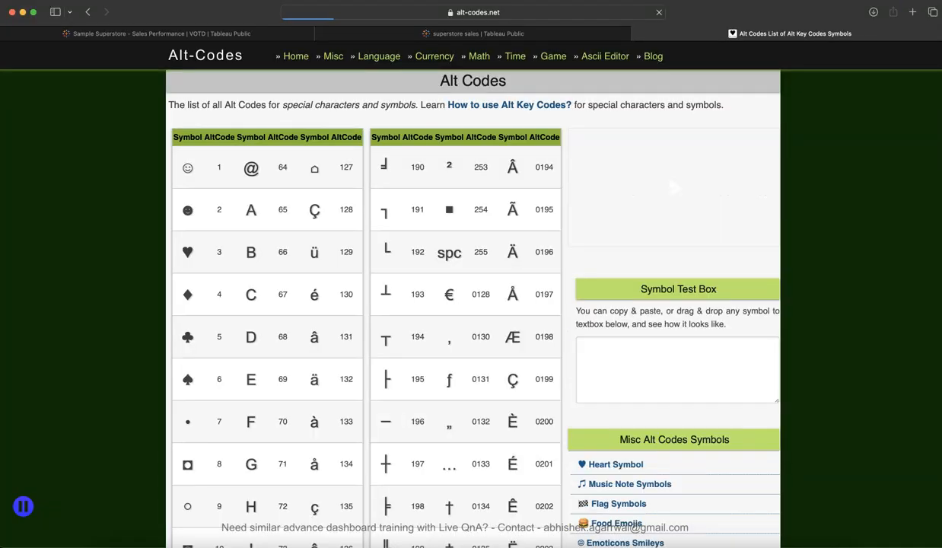
pyautogui.scroll(-10, 270, 388)
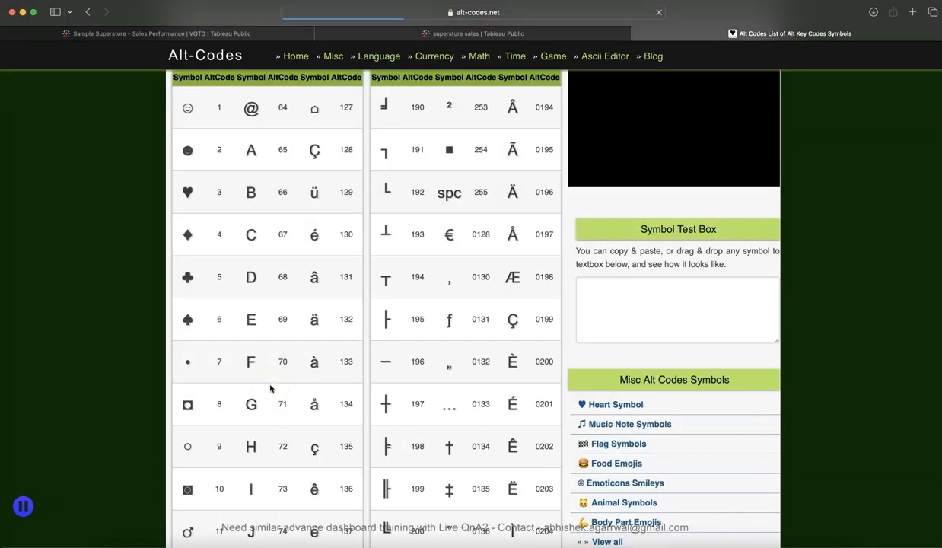
pyautogui.scroll(-10, 270, 388)
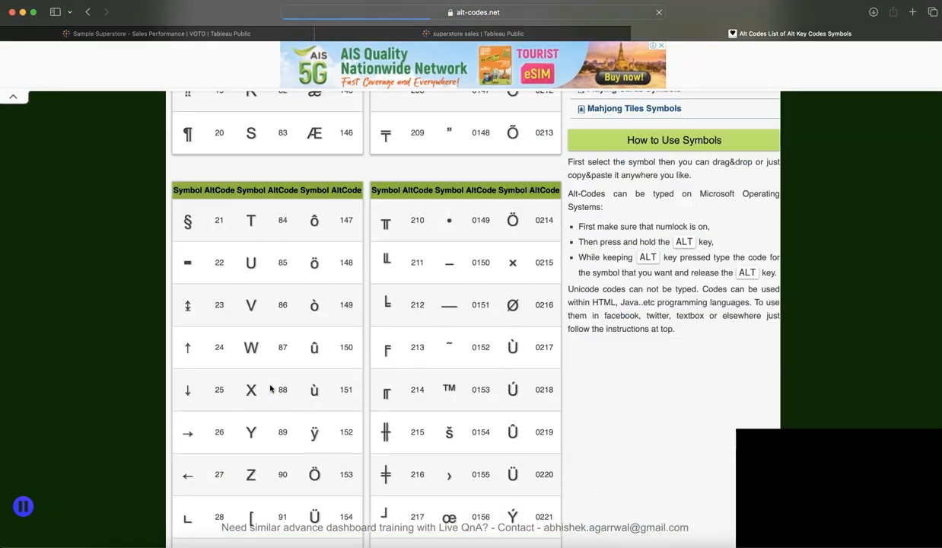
pyautogui.scroll(-1, 270, 388)
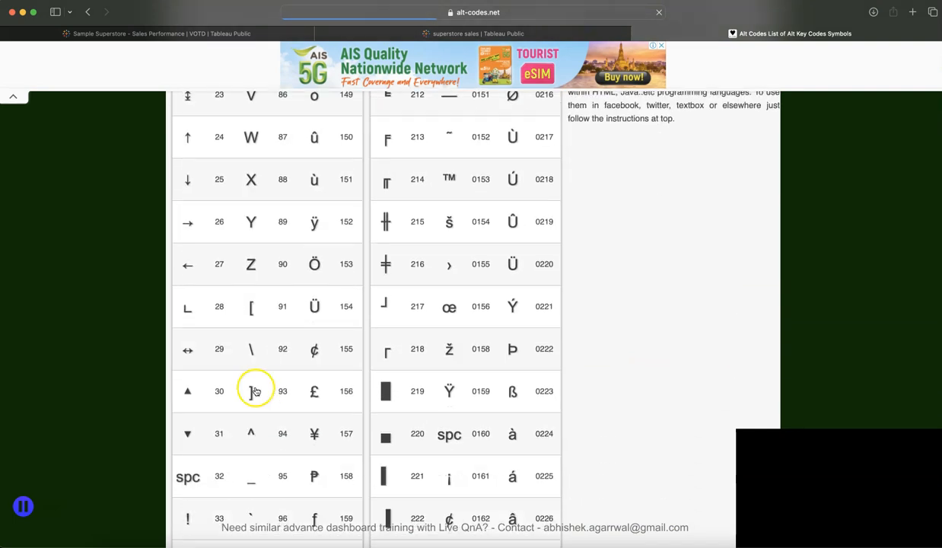
pyautogui.click(188, 392)
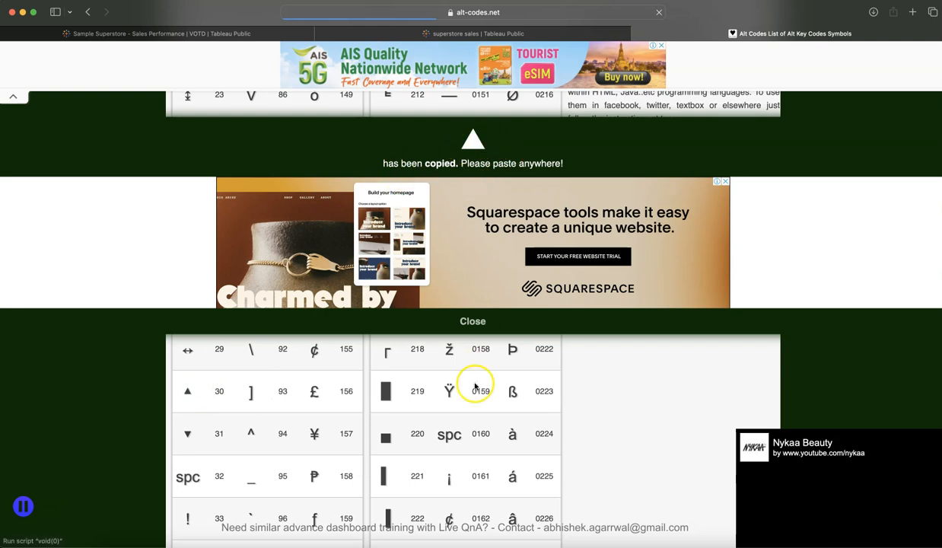
# Switch to Tableau Public and insert ▲ before 0.0% in the custom pane number format of YoY - Value
pyautogui.click(734, 541)
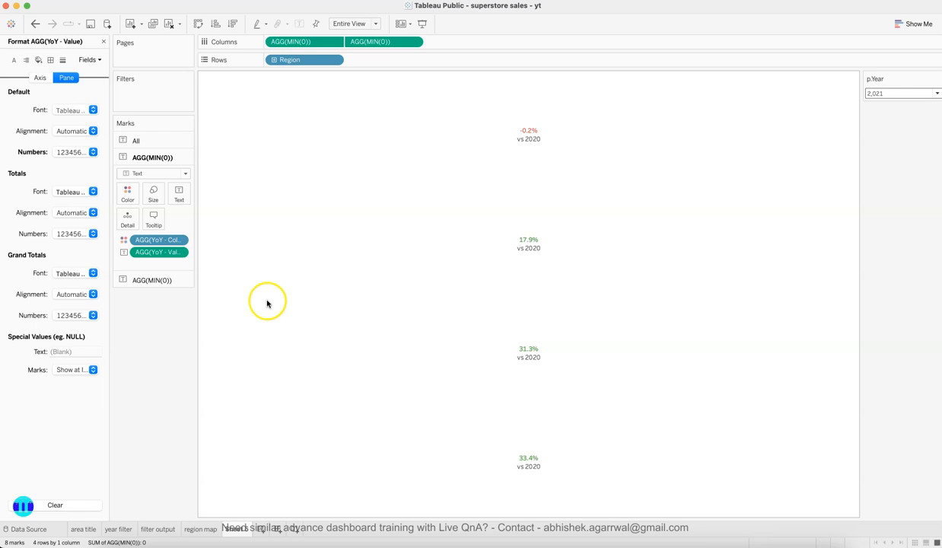
pyautogui.click(93, 152)
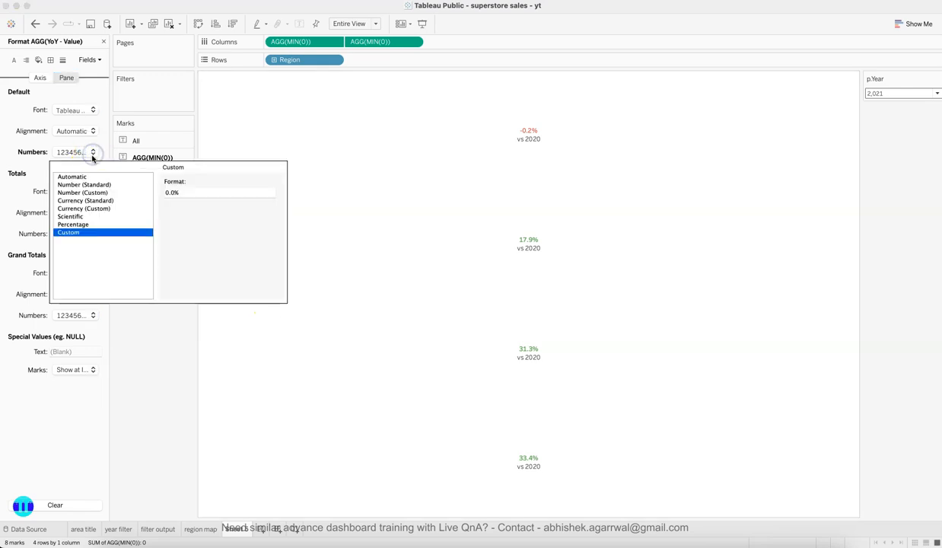
pyautogui.click(167, 192)
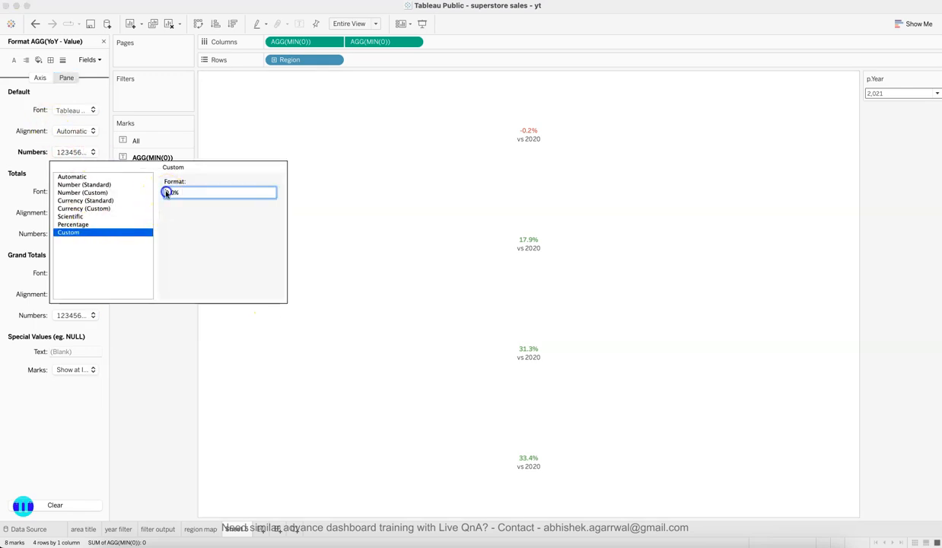
pyautogui.write('▲')
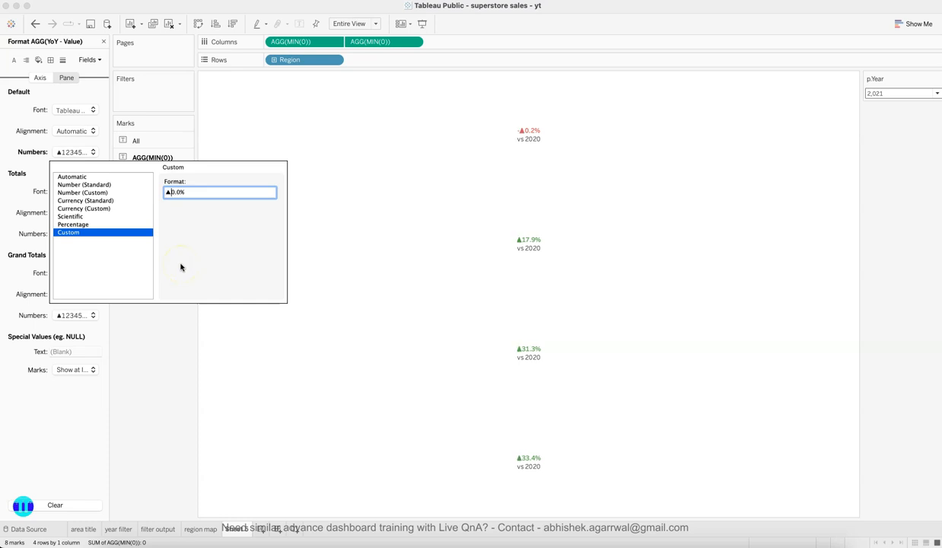
pyautogui.click(164, 423)
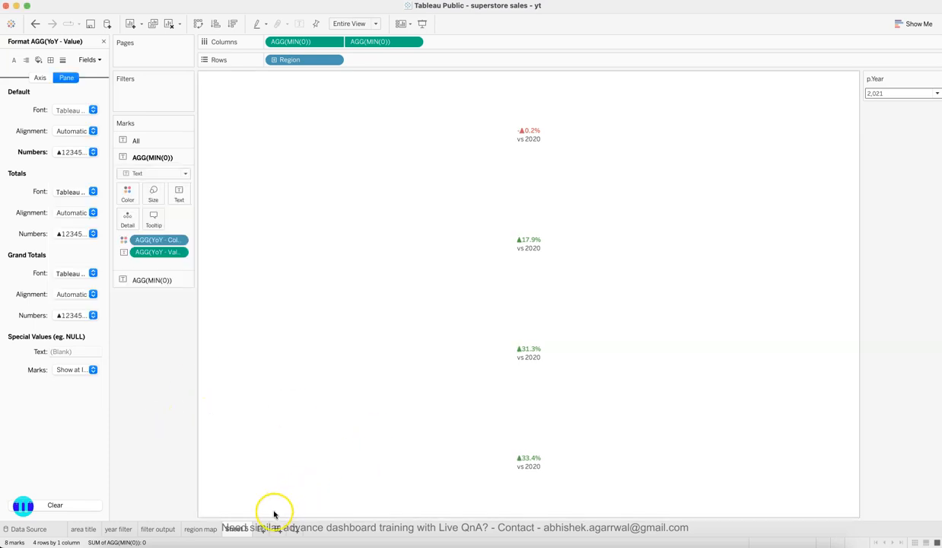
# Return to the alt codes page in Safari, dismiss the copy notice and copy the ▼ symbol
pyautogui.click(292, 543)
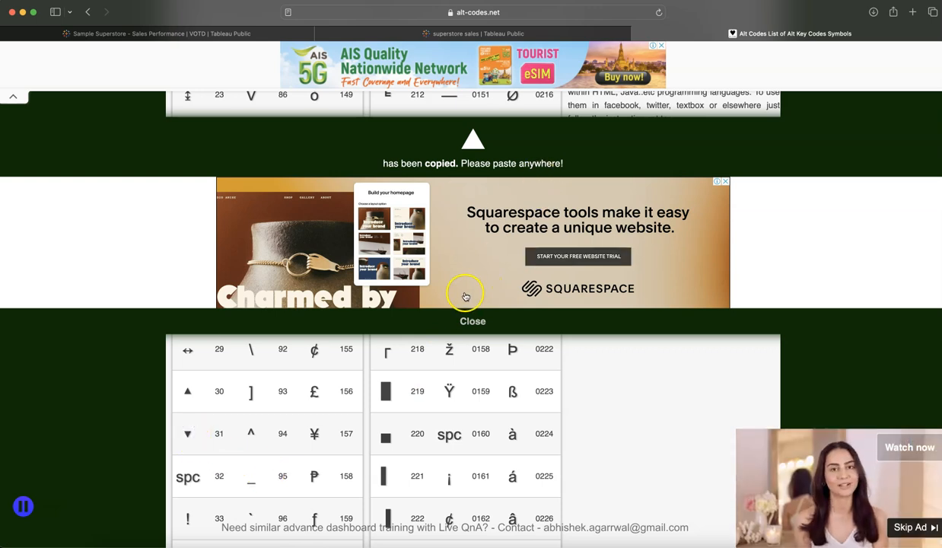
pyautogui.click(469, 322)
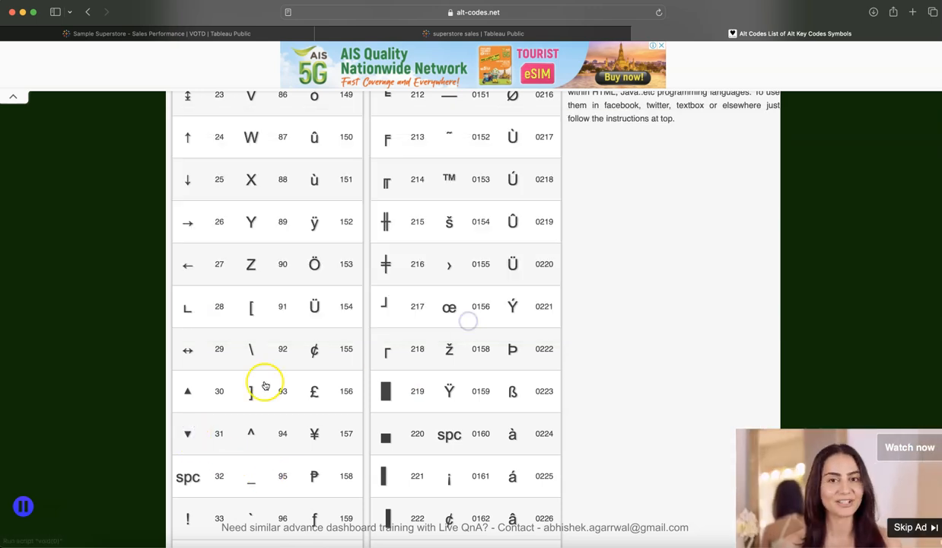
pyautogui.click(191, 434)
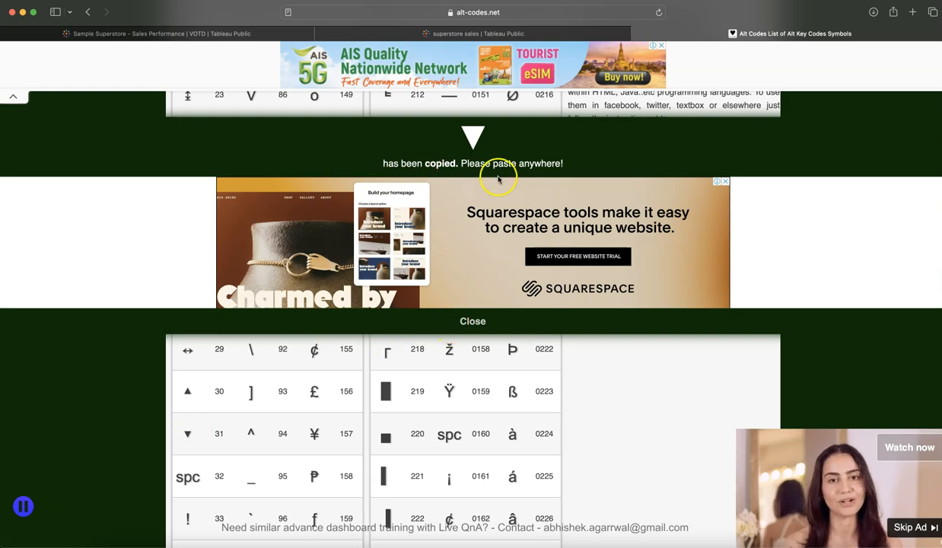
# Switch to Tableau Public, set the YoY - Value custom number format to ▲0.0%;▼0.0% and close the formatting pane
pyautogui.click(732, 542)
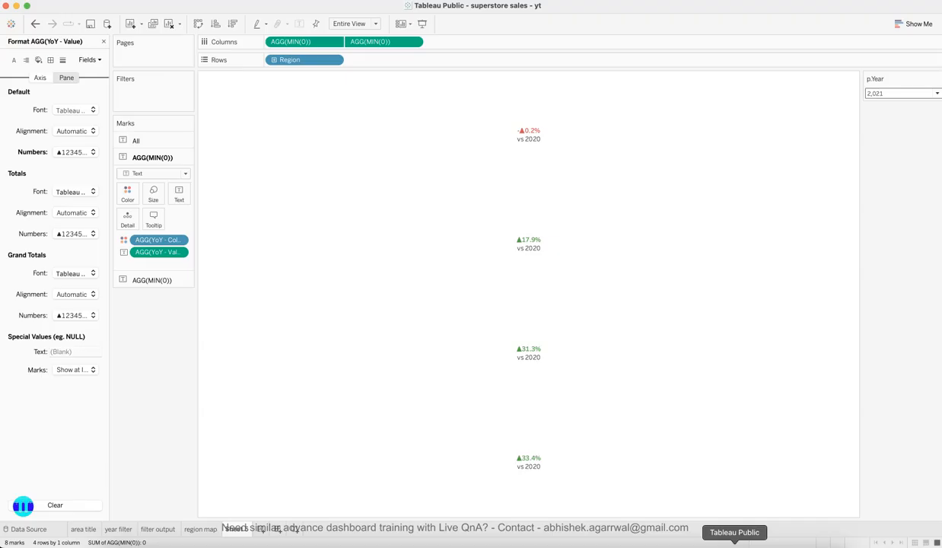
pyautogui.click(88, 152)
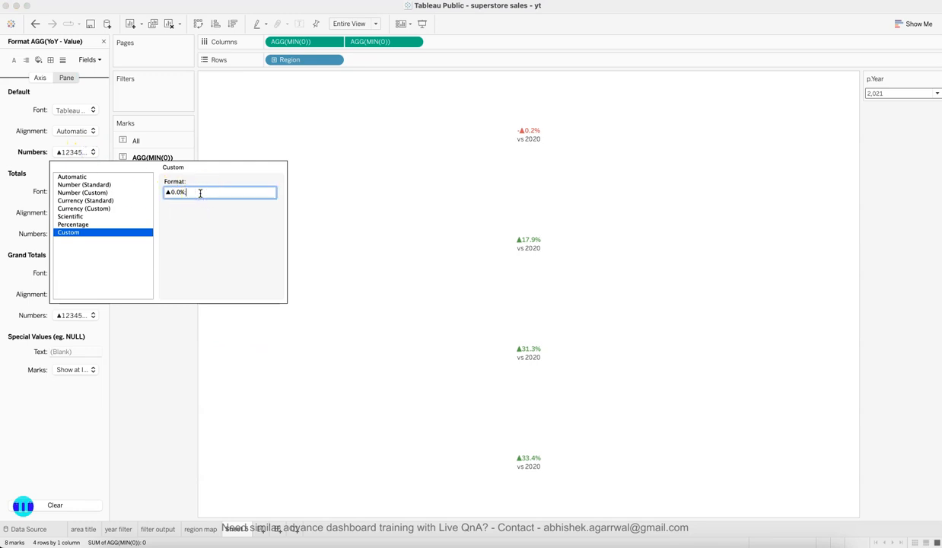
pyautogui.click(173, 192)
pyautogui.press('Return')
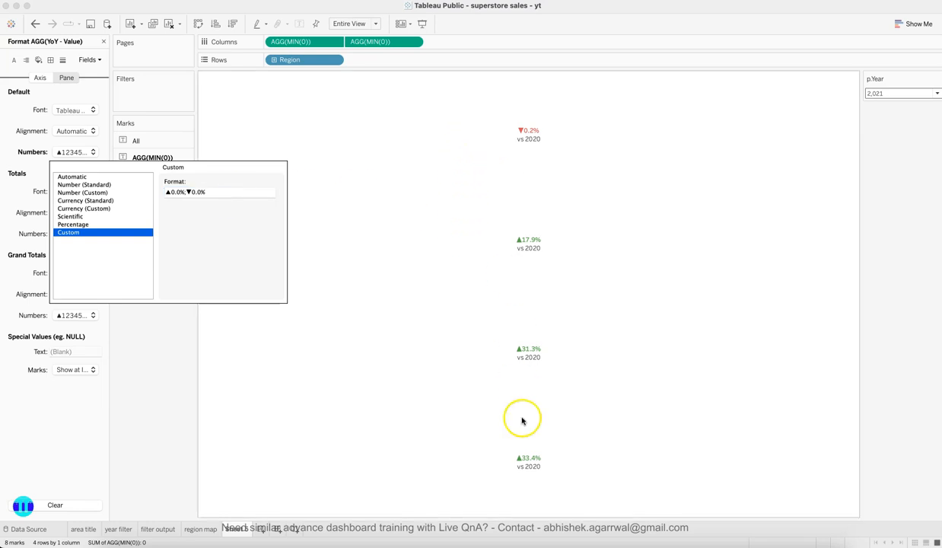
pyautogui.click(186, 421)
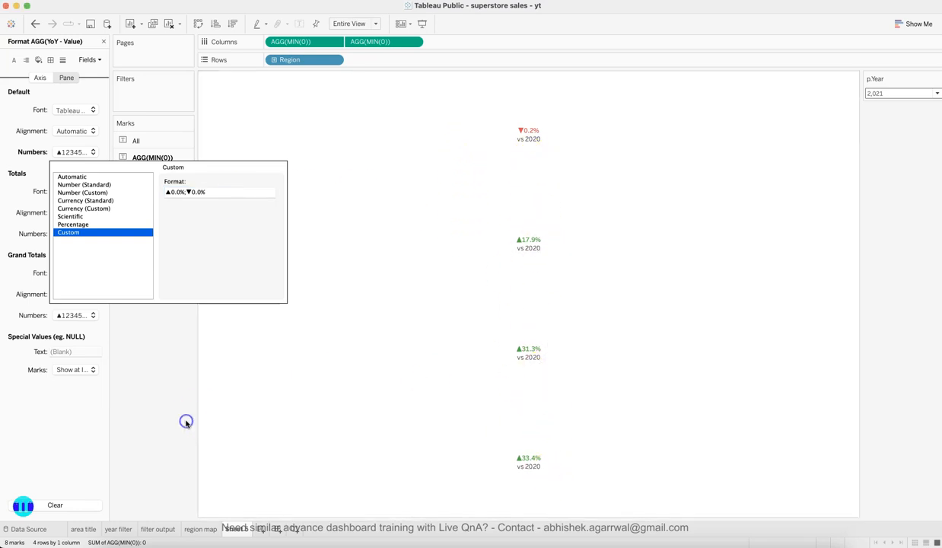
pyautogui.click(103, 42)
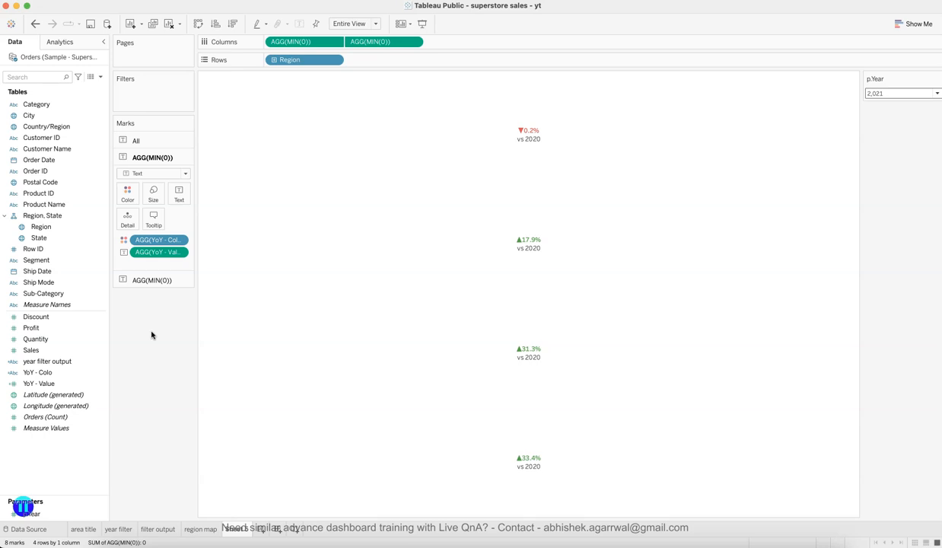
# Switch to Safari and examine the Sales by Region area charts in the reference Sample Superstore dashboard
pyautogui.click(290, 537)
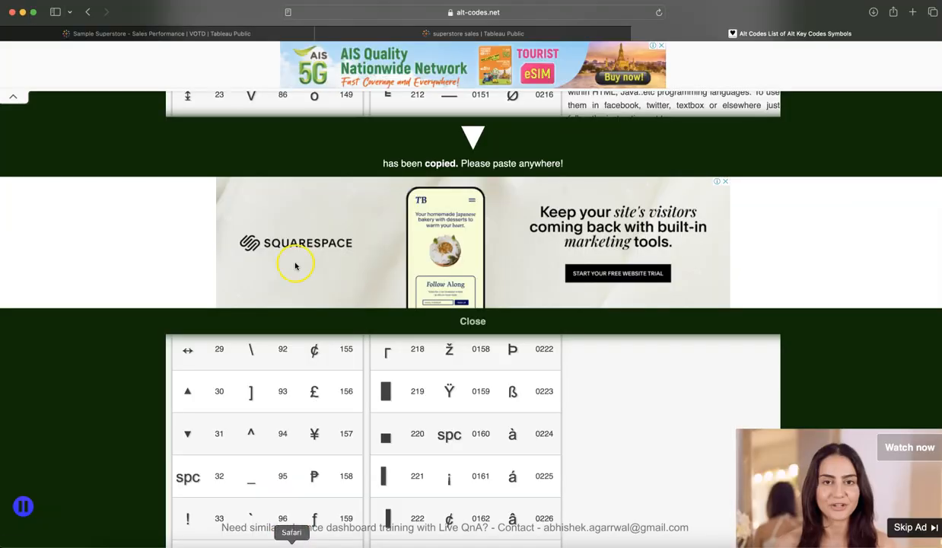
pyautogui.click(395, 32)
pyautogui.click(259, 35)
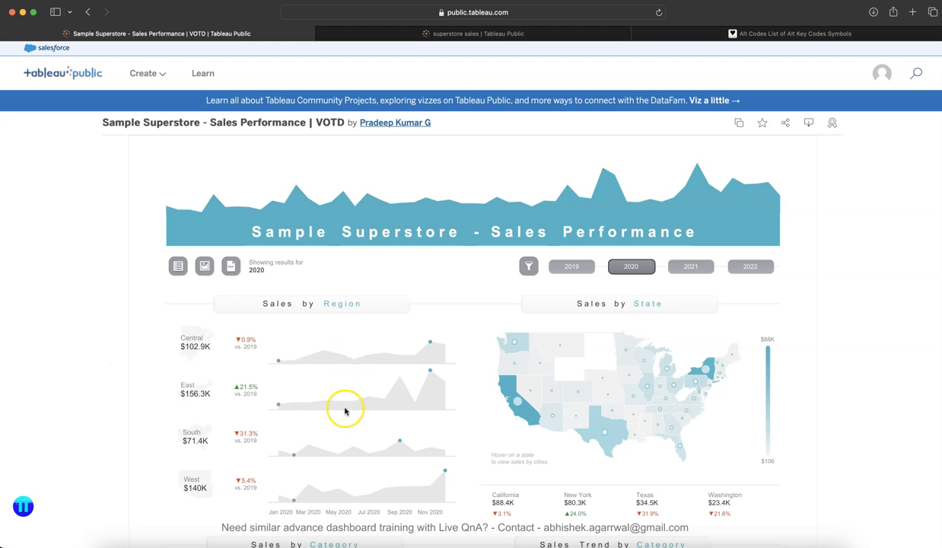
pyautogui.scroll(-1, 349, 456)
pyautogui.scroll(-1, 349, 459)
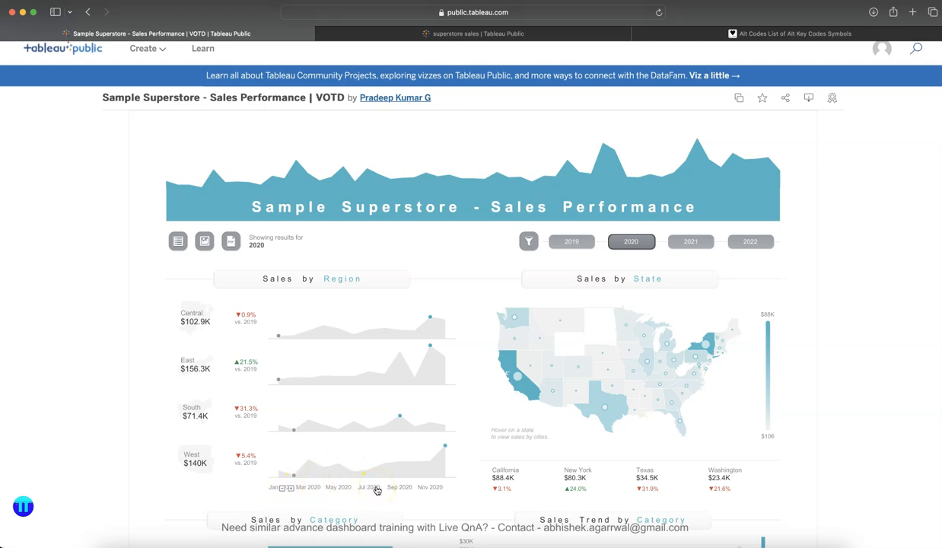
# Switch to Tableau Public, rename the finished sheet as "region yoy" and add a new worksheet named "region area"
pyautogui.click(734, 541)
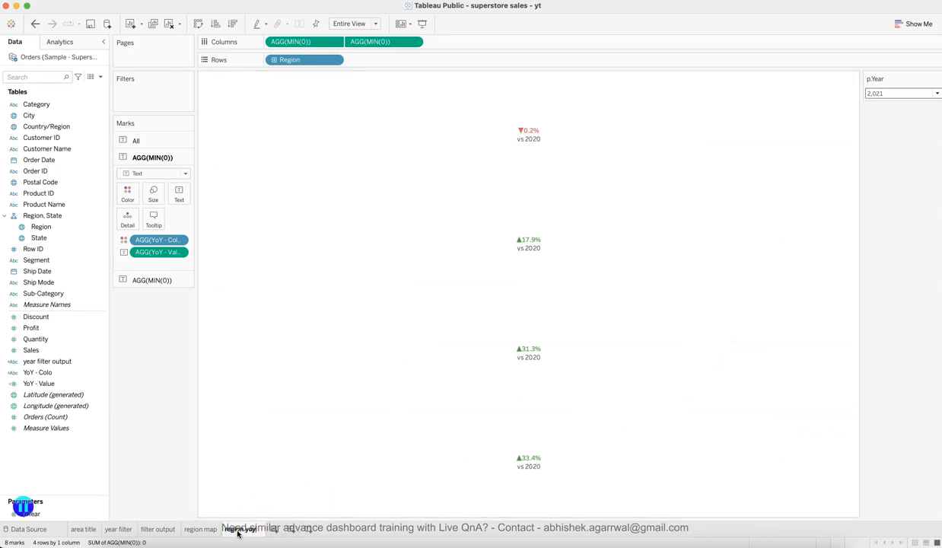
pyautogui.click(267, 529)
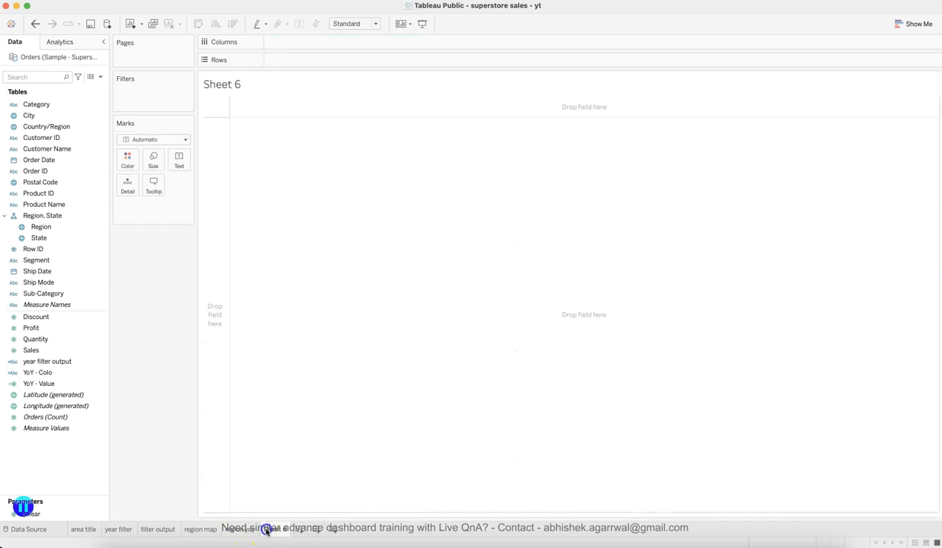
pyautogui.write('are')
pyautogui.press('Return')
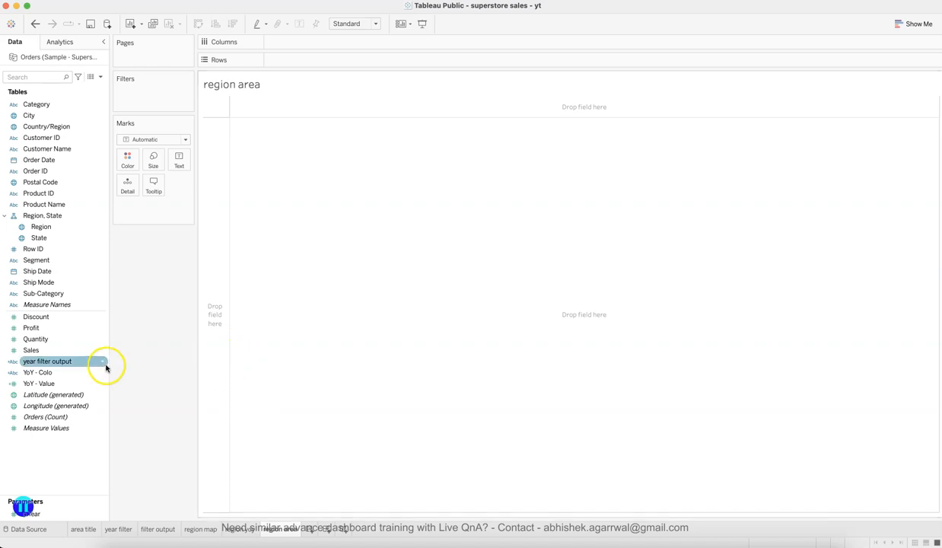
# Place Region on rows and Order Date on columns as a continuous month in the region area sheet
pyautogui.moveTo(77, 227); pyautogui.dragTo(296, 60)
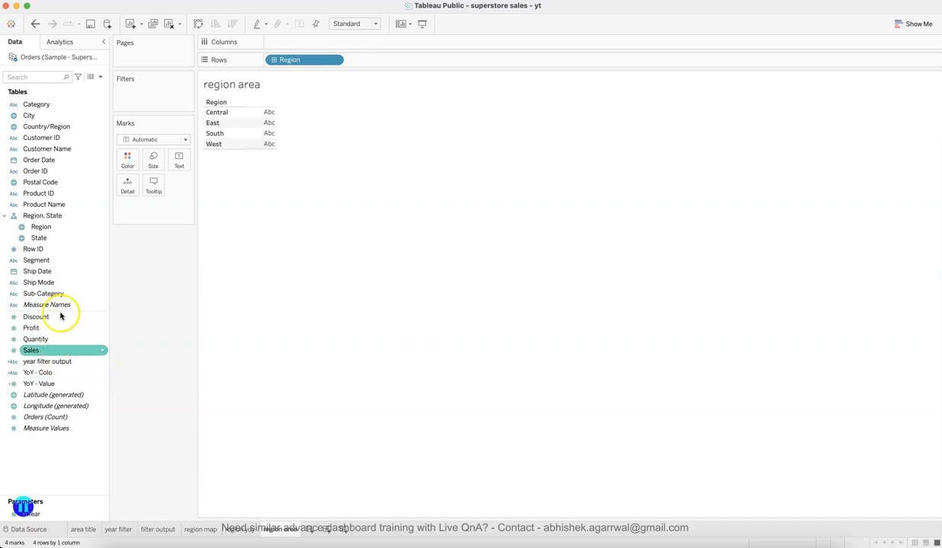
pyautogui.moveTo(60, 160); pyautogui.dragTo(359, 42)
pyautogui.click(338, 43)
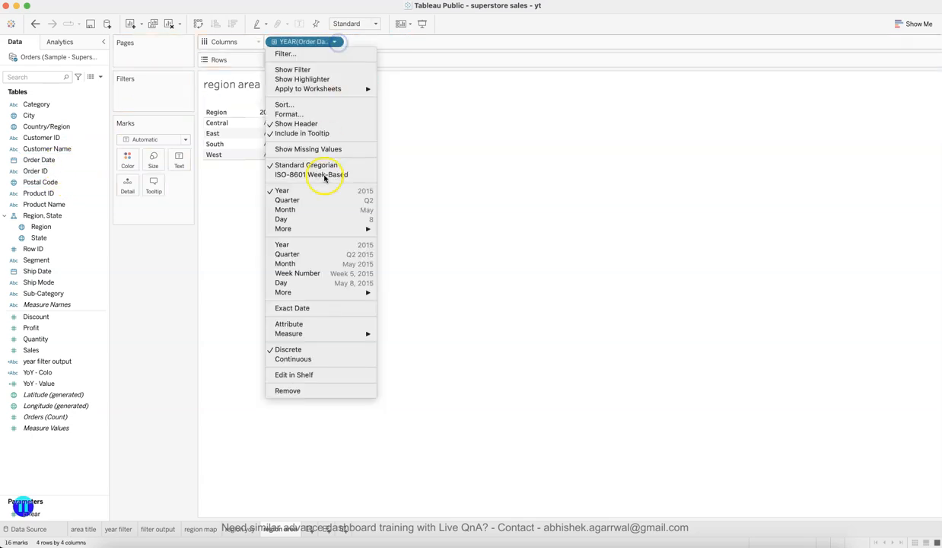
pyautogui.click(318, 266)
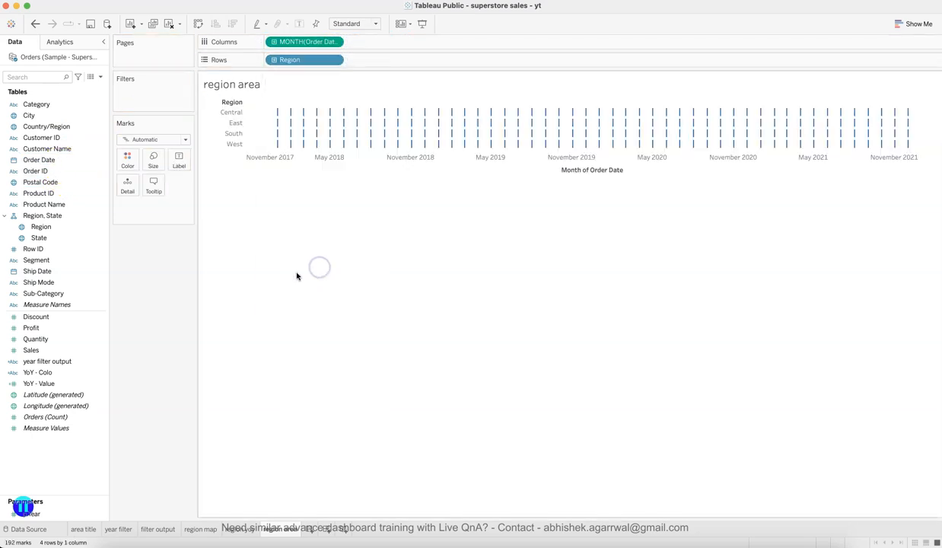
# Add Sales to the marks of the region area view and set the mark type to Area
pyautogui.moveTo(56, 350); pyautogui.dragTo(350, 134)
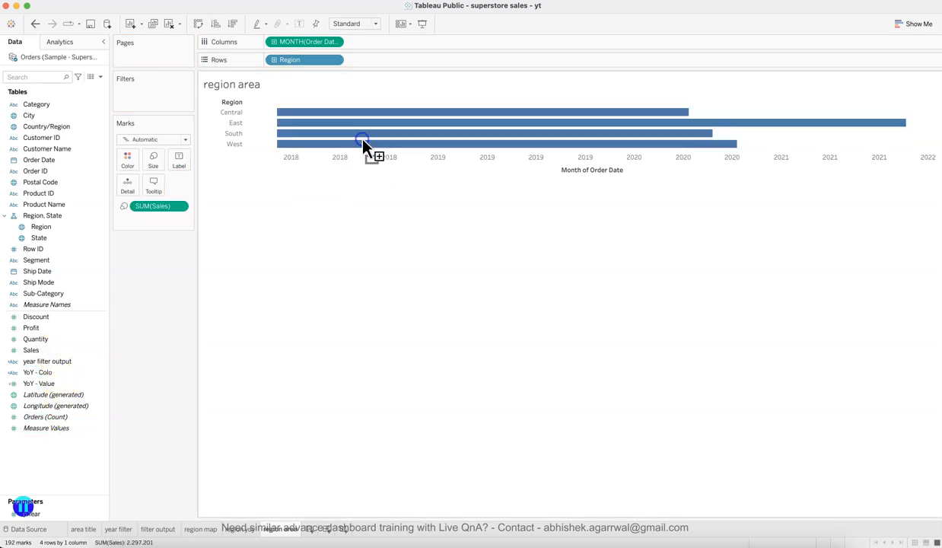
pyautogui.click(163, 140)
pyautogui.click(152, 188)
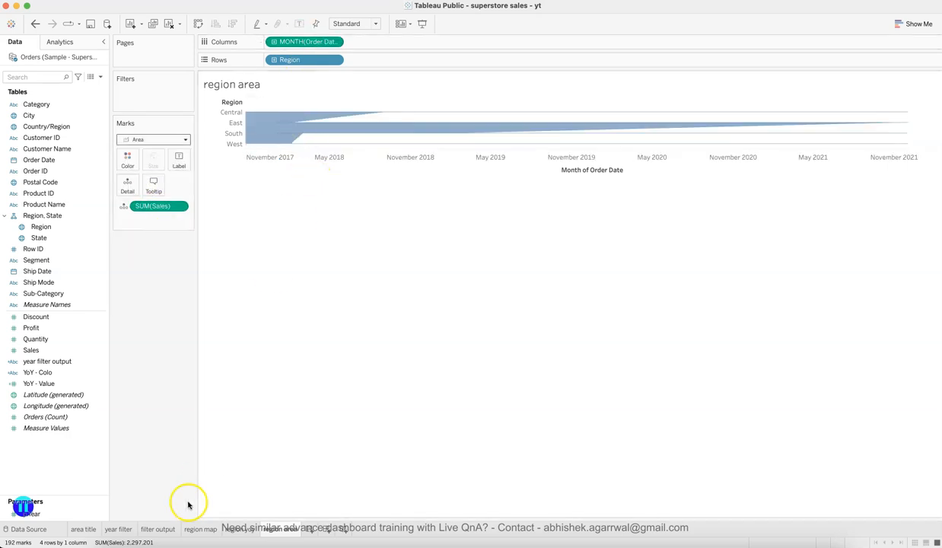
# Check the reference dashboard in Safari, then try moving the Order Date month to rows and Region to columns in Tableau Public
pyautogui.click(287, 542)
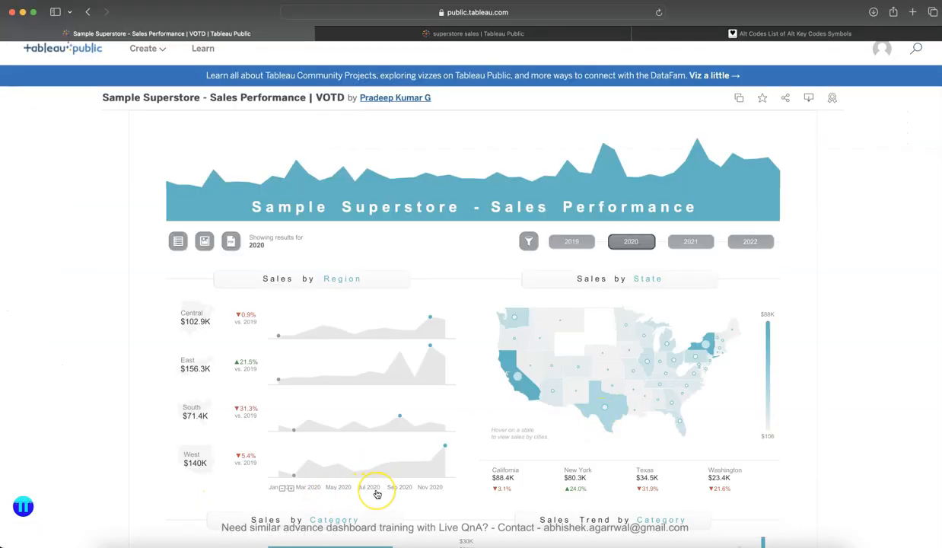
pyautogui.press('super+Tab')
pyautogui.moveTo(308, 43); pyautogui.dragTo(389, 61)
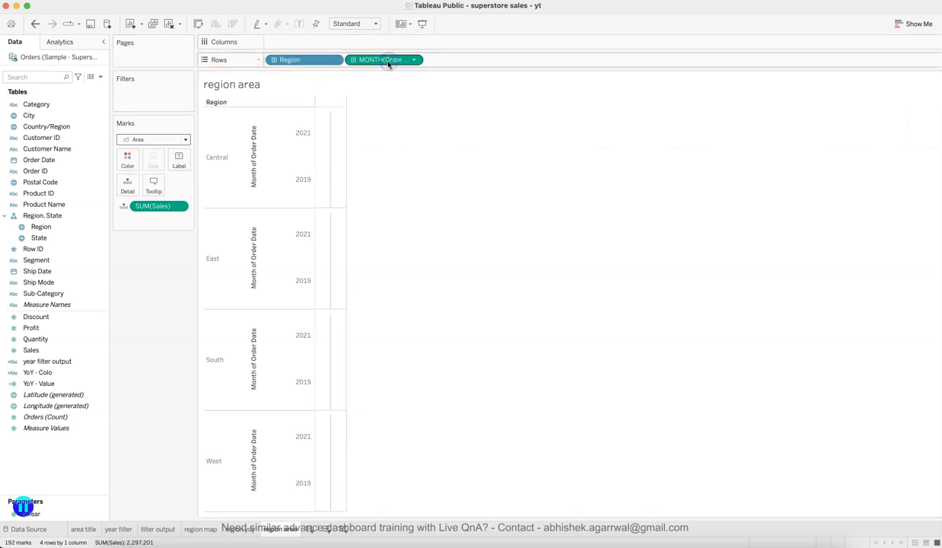
pyautogui.moveTo(311, 58); pyautogui.dragTo(333, 44)
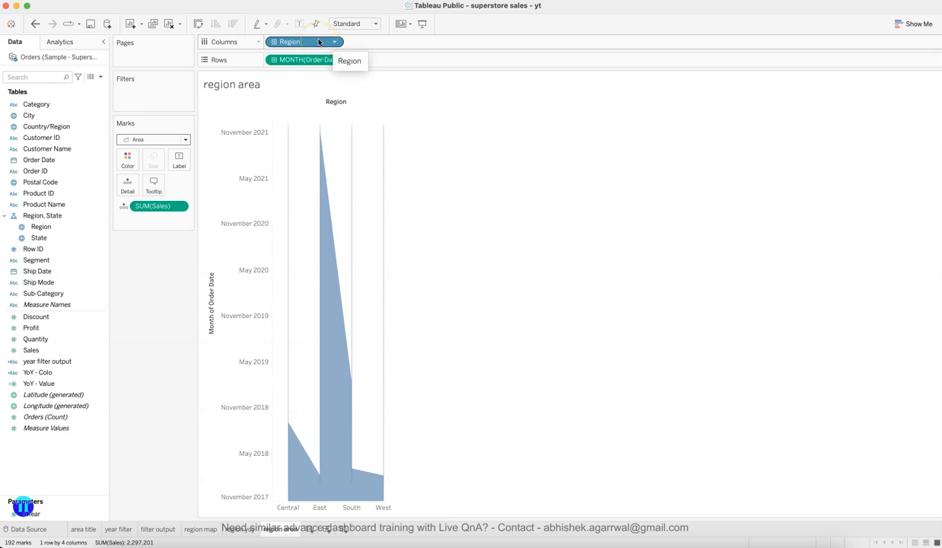
pyautogui.moveTo(318, 42); pyautogui.dragTo(360, 50)
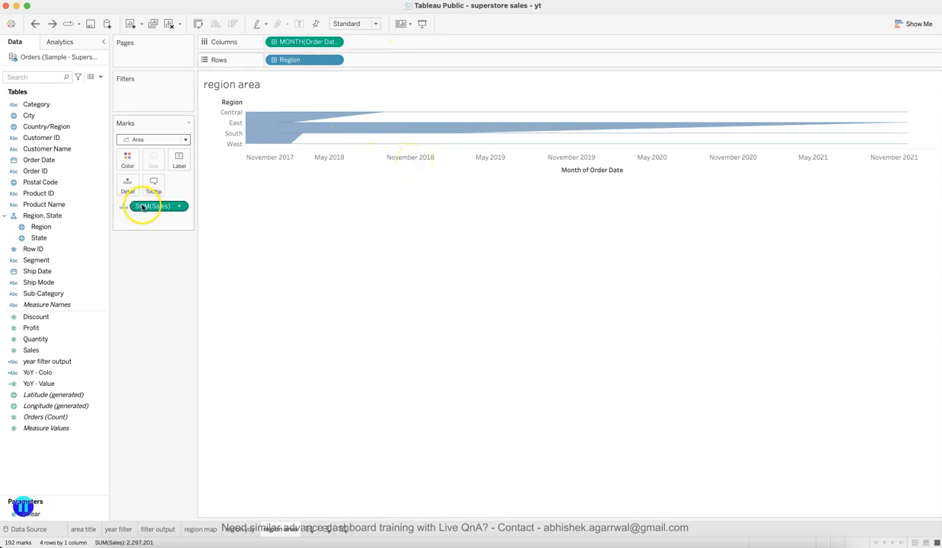
# Move Sales from the marks to rows after Region, and check the Sales by Region charts on the reference dashboard in Safari
pyautogui.moveTo(141, 208); pyautogui.dragTo(383, 65)
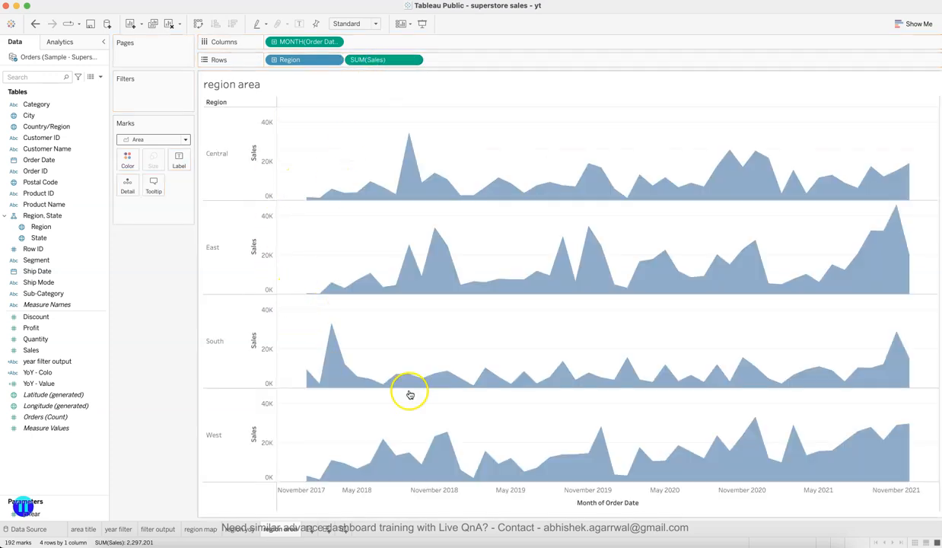
pyautogui.moveTo(607, 297)
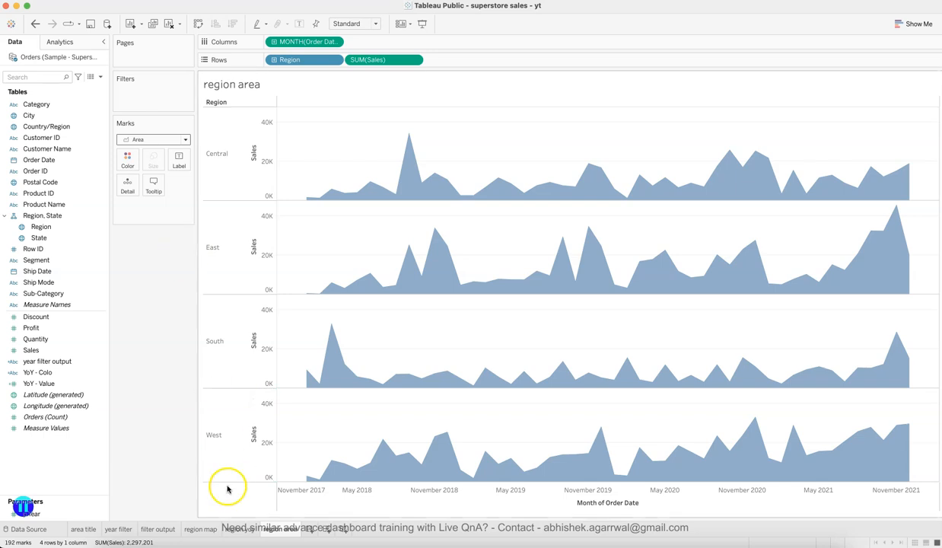
pyautogui.click(288, 529)
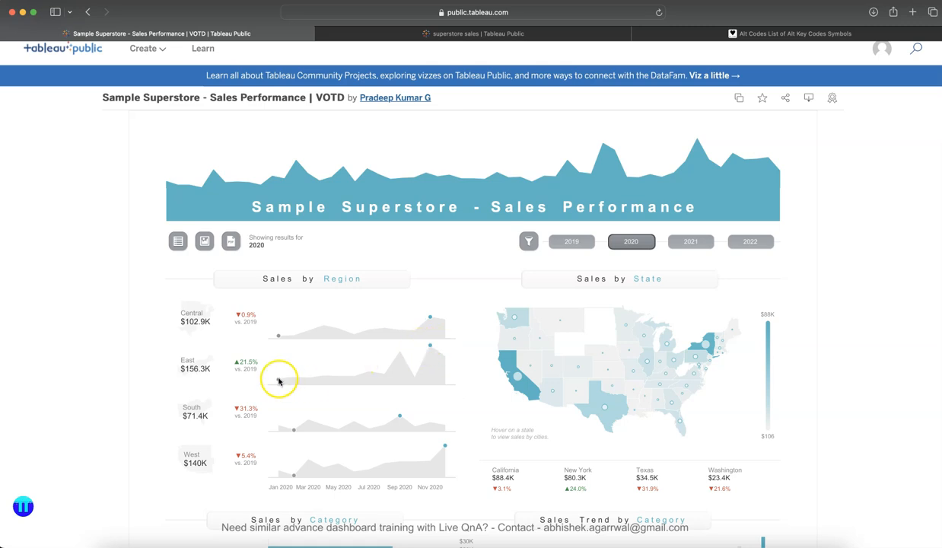
# Switch back to Tableau Public and color the region area marks light gray
pyautogui.press('super+Tab')
pyautogui.click(127, 159)
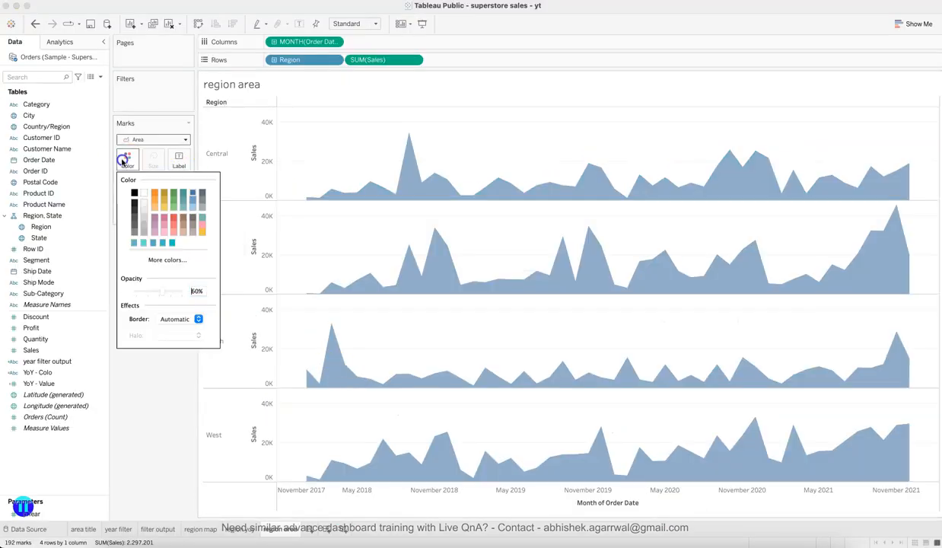
pyautogui.click(142, 217)
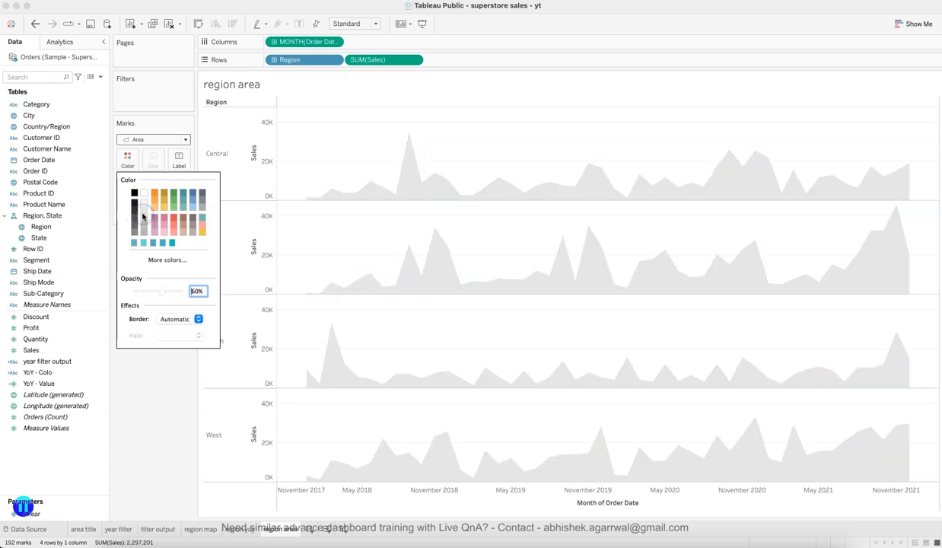
pyautogui.click(166, 381)
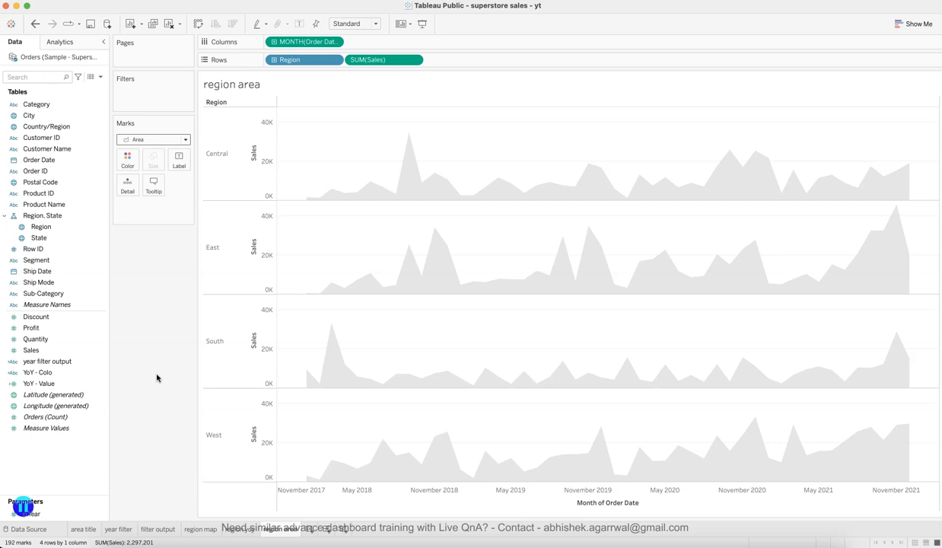
# Start a new calculated field named "Max Sales"
pyautogui.click(101, 78)
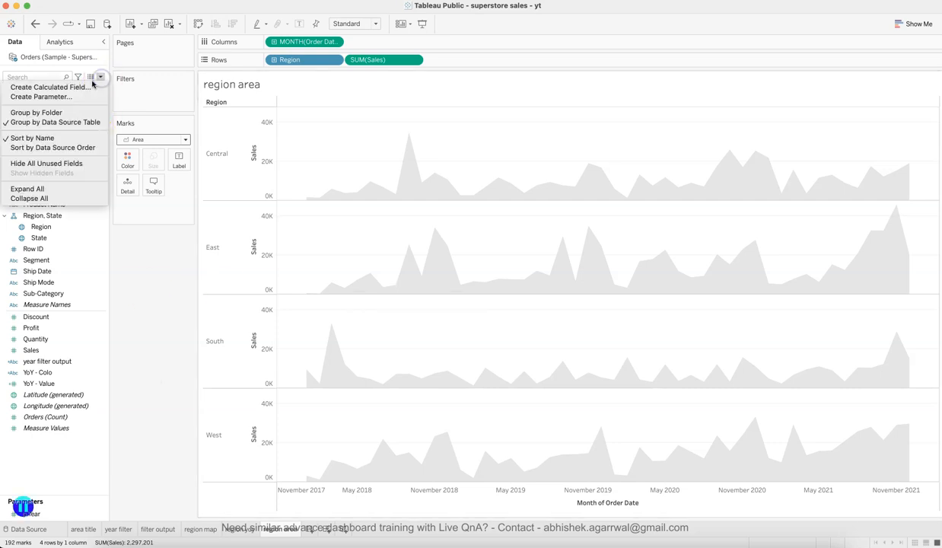
pyautogui.click(89, 85)
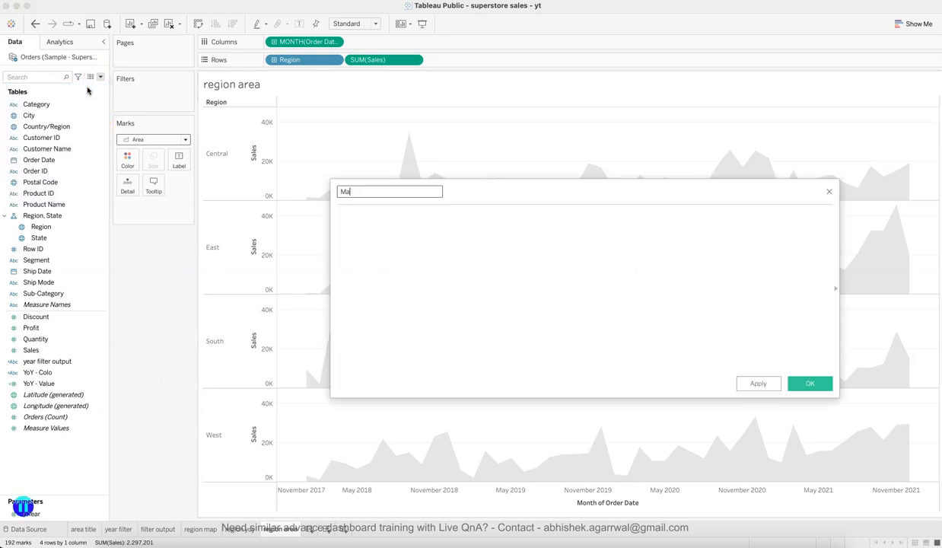
pyautogui.write('Max Sales')
pyautogui.press('Tab')
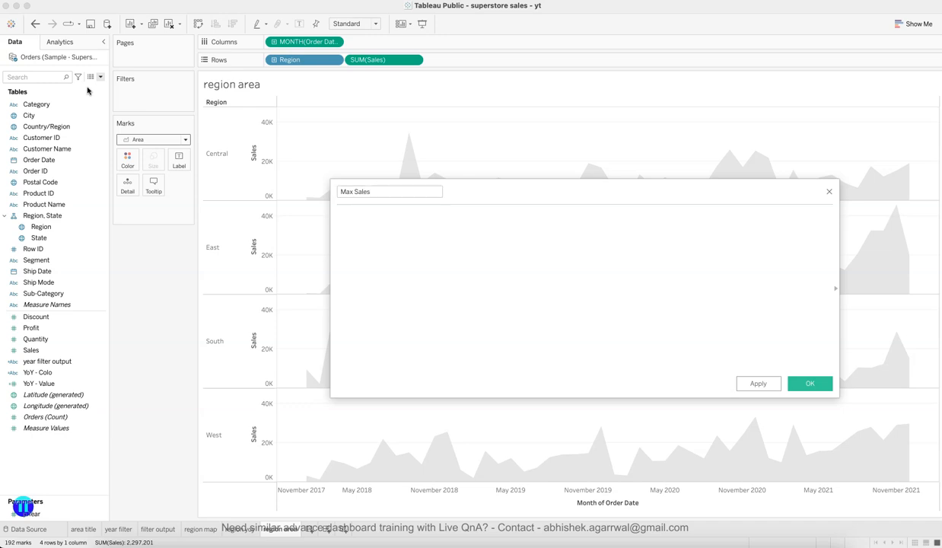
# Enter the condition IF SUM([Sales]) = WINDOW_MAX(SUM([Sales])) in the Max Sales formula
pyautogui.write('IF SUM([Sales]) = win')
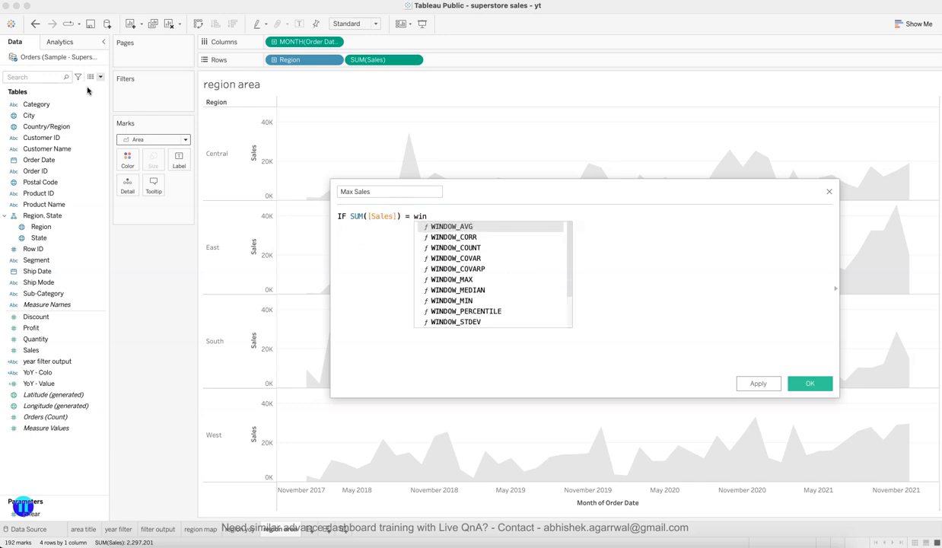
pyautogui.press('Down')
pyautogui.press('Down')
pyautogui.press('Down')
pyautogui.press('Down')
pyautogui.press('Down')
pyautogui.press('Return')
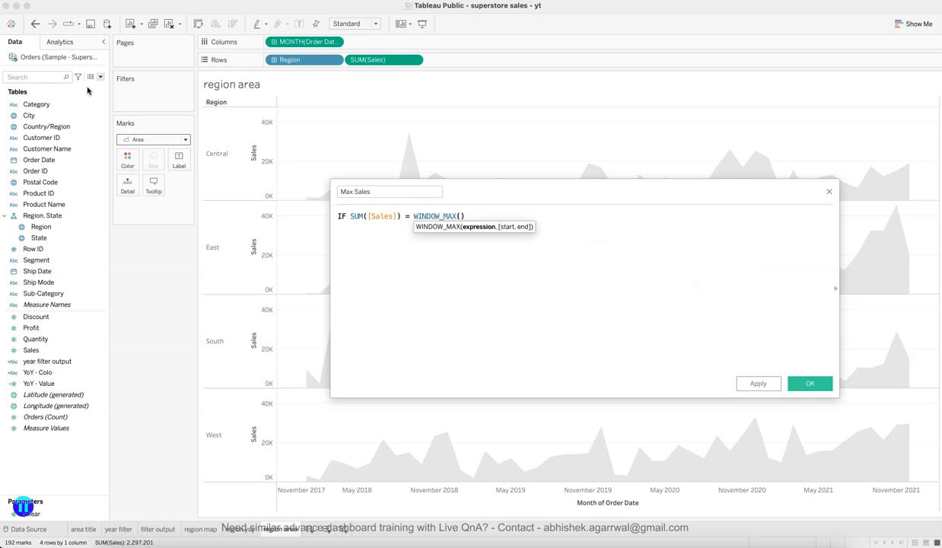
pyautogui.click(627, 137)
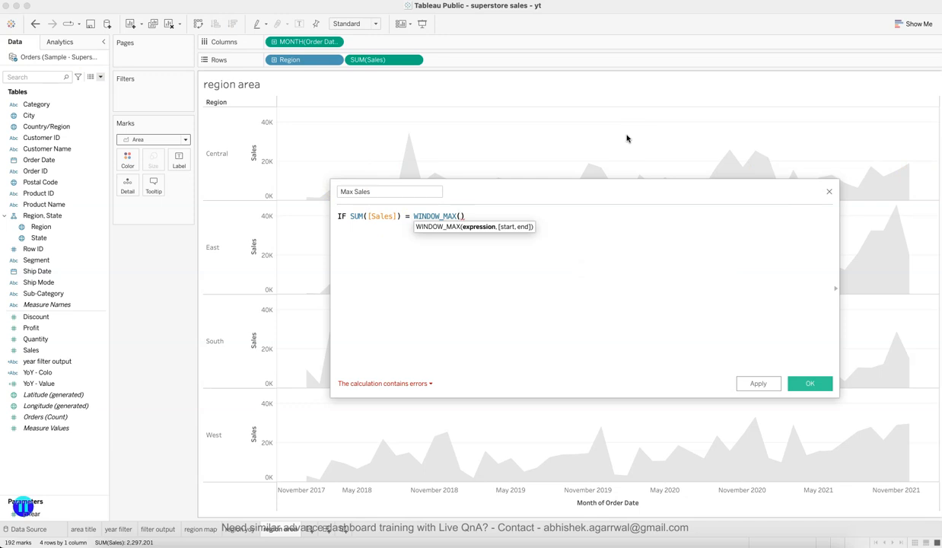
pyautogui.click(576, 261)
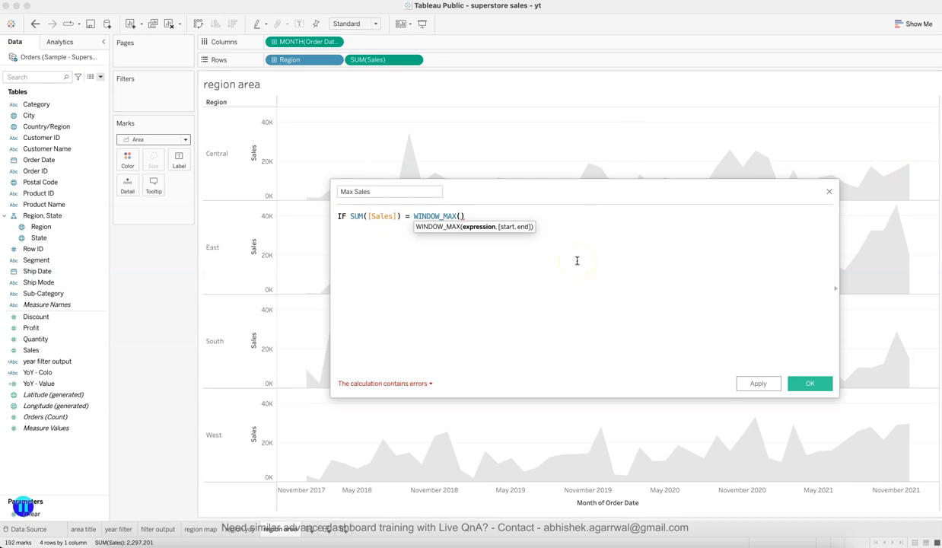
pyautogui.write('sum')
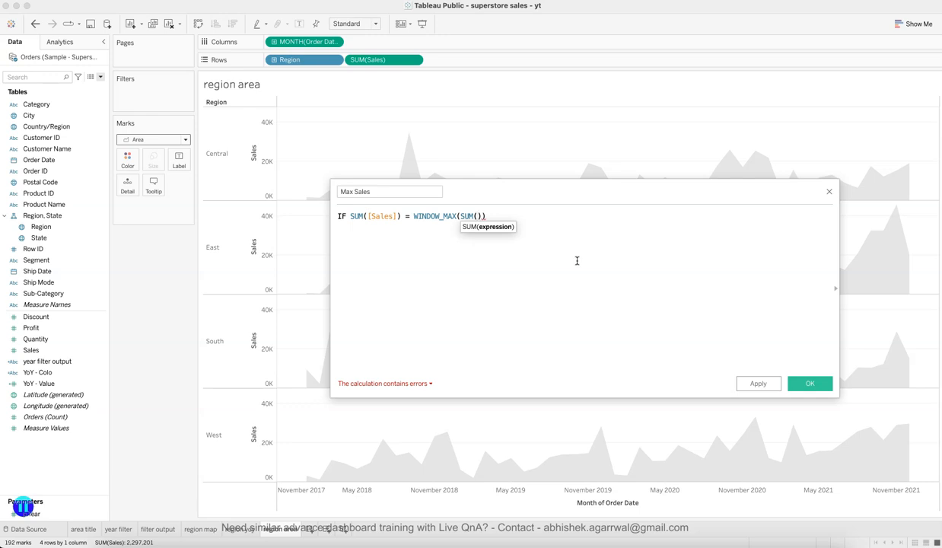
pyautogui.write('[Sales])) the')
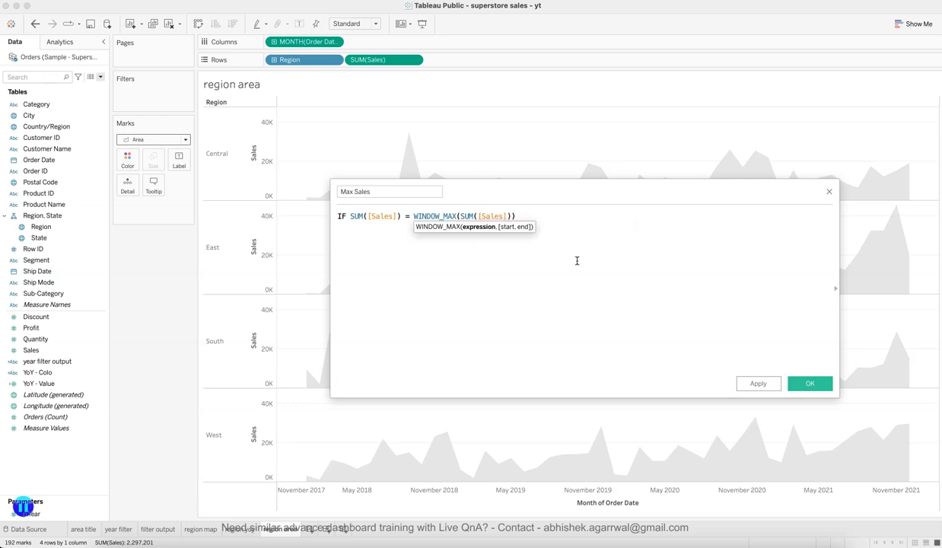
# Complete the Max Sales formula with THEN SUM([Sales]) ELSE NULL END and apply it
pyautogui.press('Return')
pyautogui.write('sum')
pyautogui.press('Return')
pyautogui.write('sal)')
pyautogui.press('Return')
pyautogui.write('el')
pyautogui.press('Return')
pyautogui.write('nu')
pyautogui.press('Return')
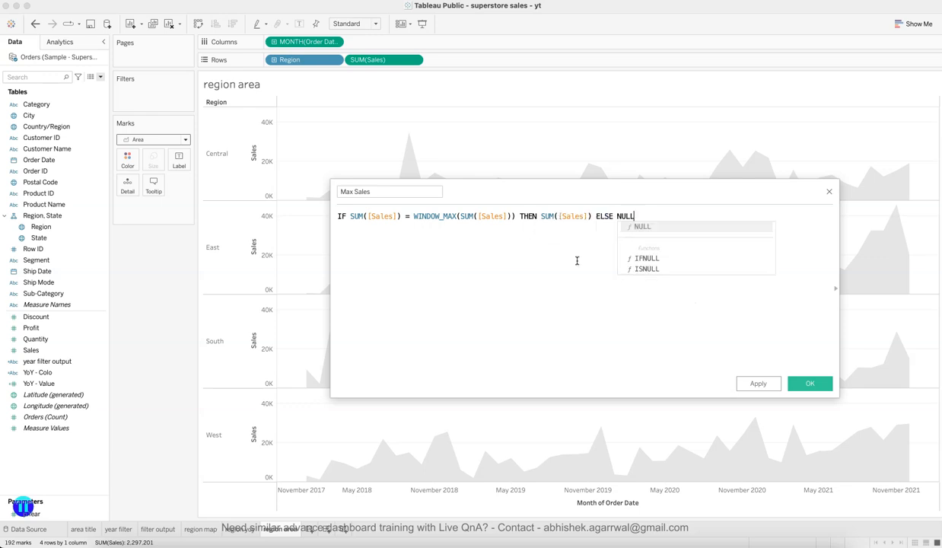
pyautogui.write('e')
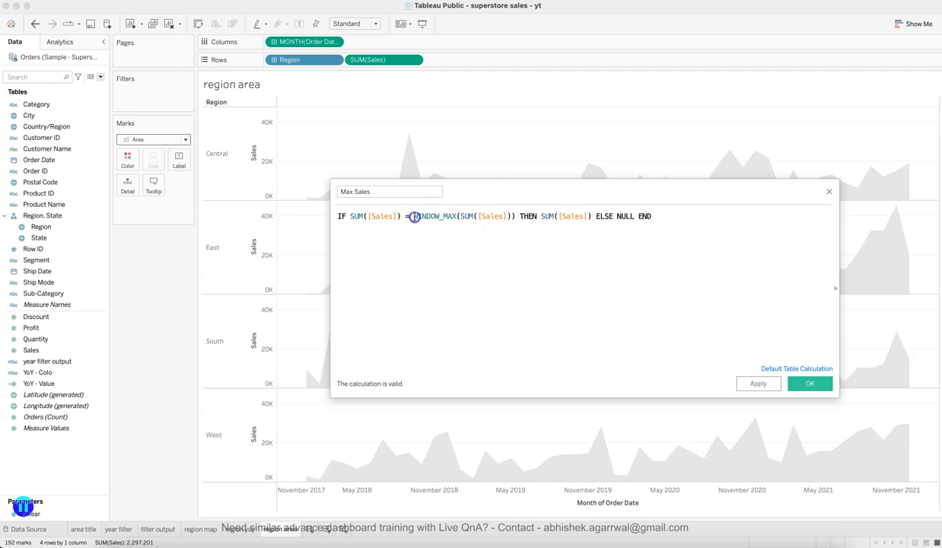
pyautogui.moveTo(457, 216); pyautogui.dragTo(515, 216)
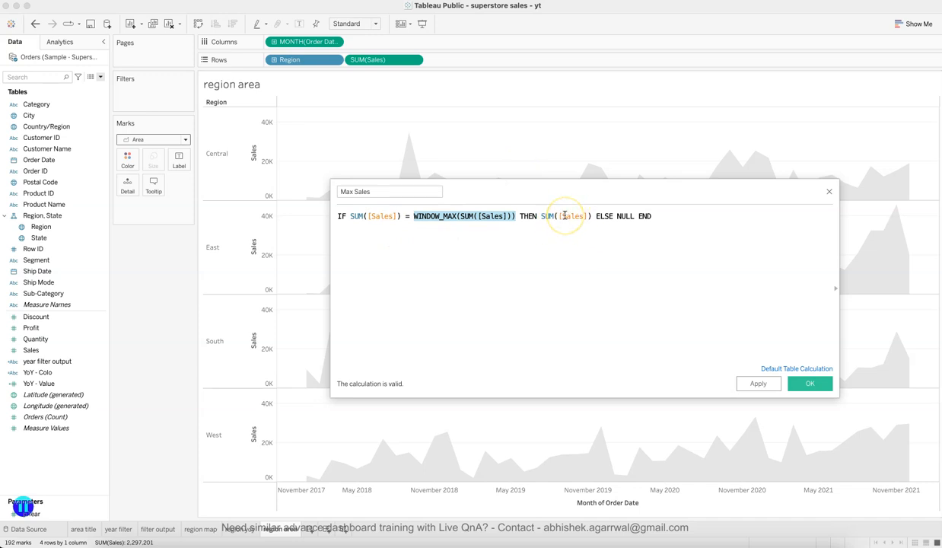
pyautogui.moveTo(409, 137)
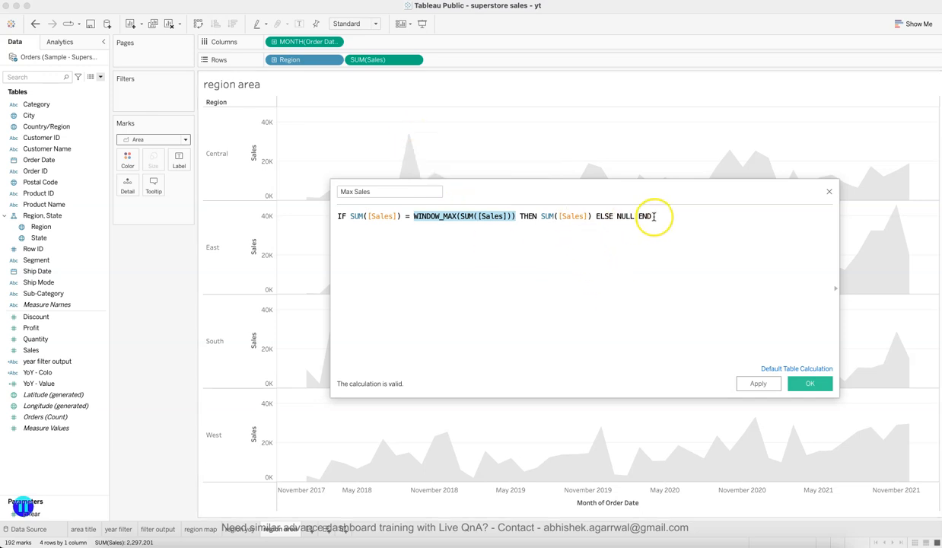
pyautogui.click(750, 385)
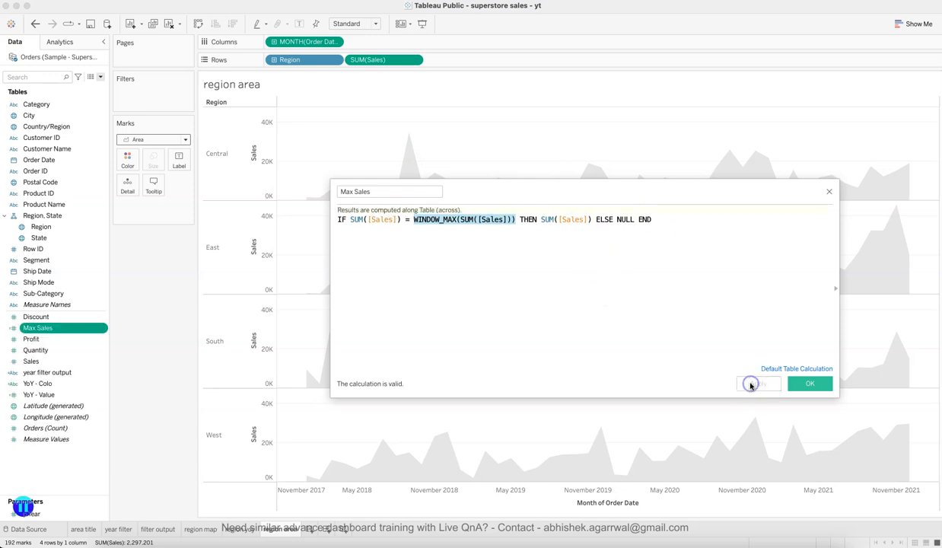
# Copy the whole Max Sales formula, save that field, and paste the formula into a new calculated field named "Min Sales"
pyautogui.click(699, 271)
pyautogui.press('super+a')
pyautogui.press('super+c')
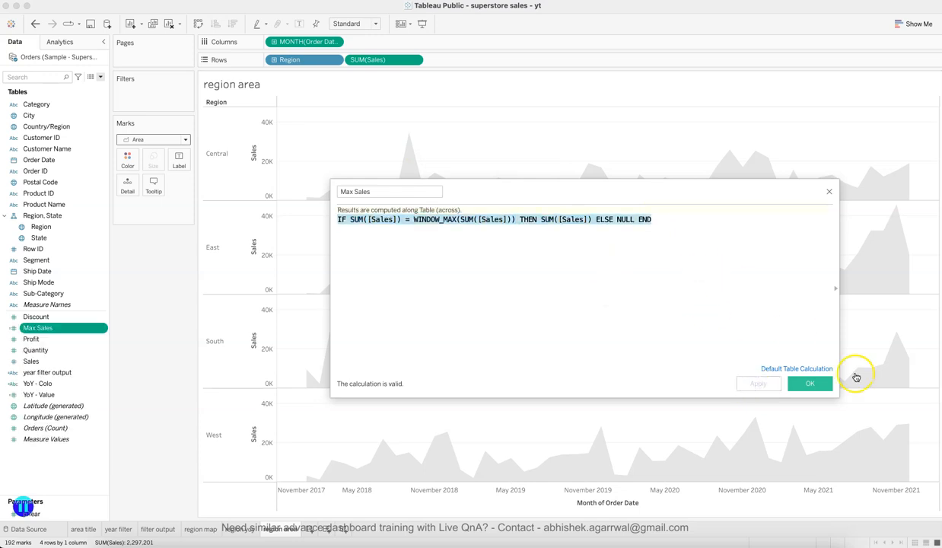
pyautogui.click(809, 383)
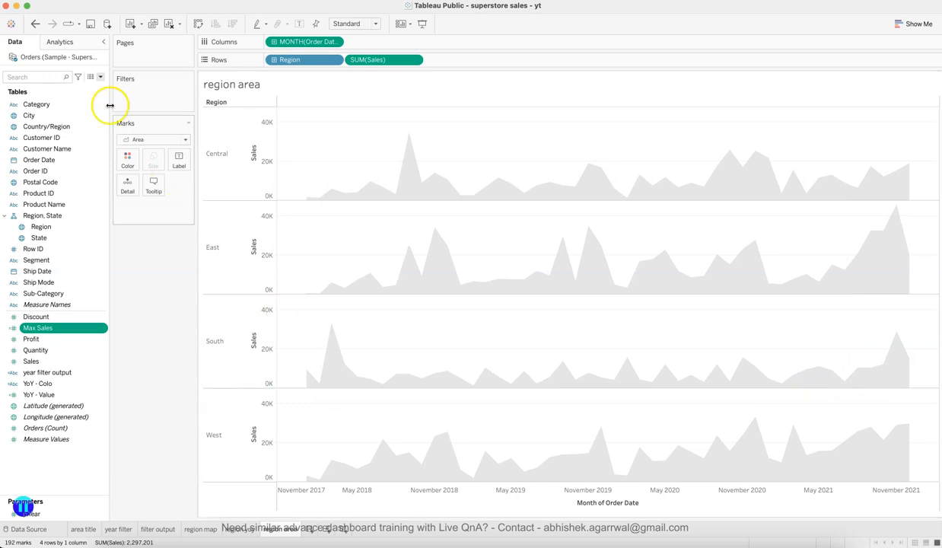
pyautogui.click(100, 77)
pyautogui.click(93, 87)
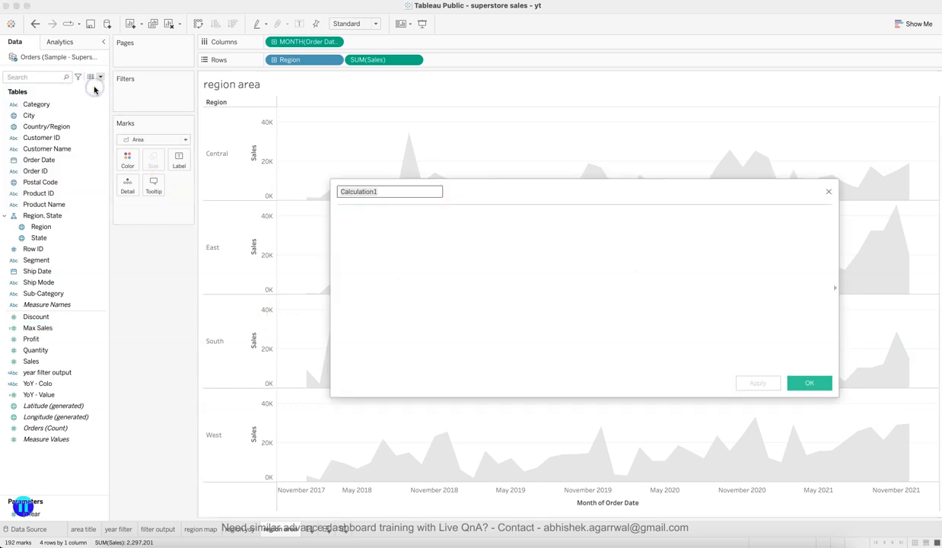
pyautogui.write('Min Sales')
pyautogui.press('Tab')
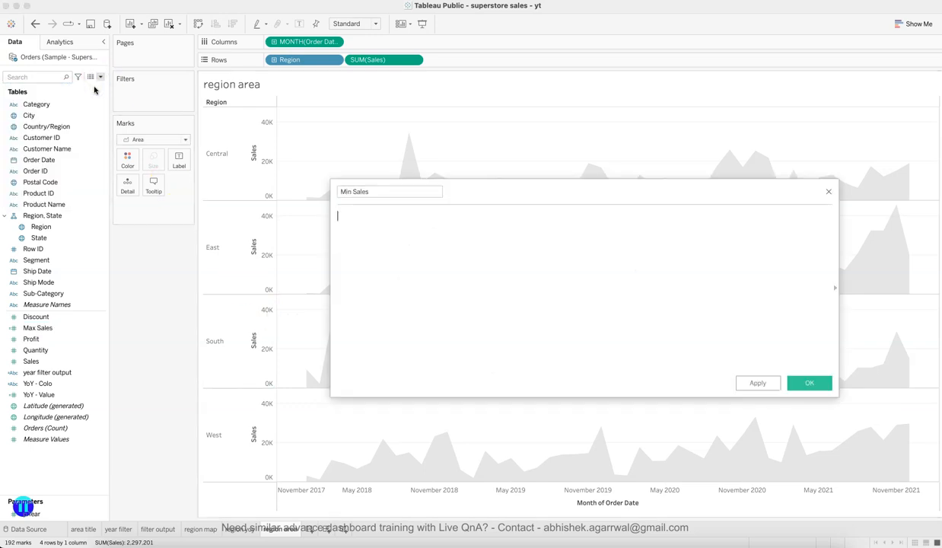
pyautogui.press('super+v')
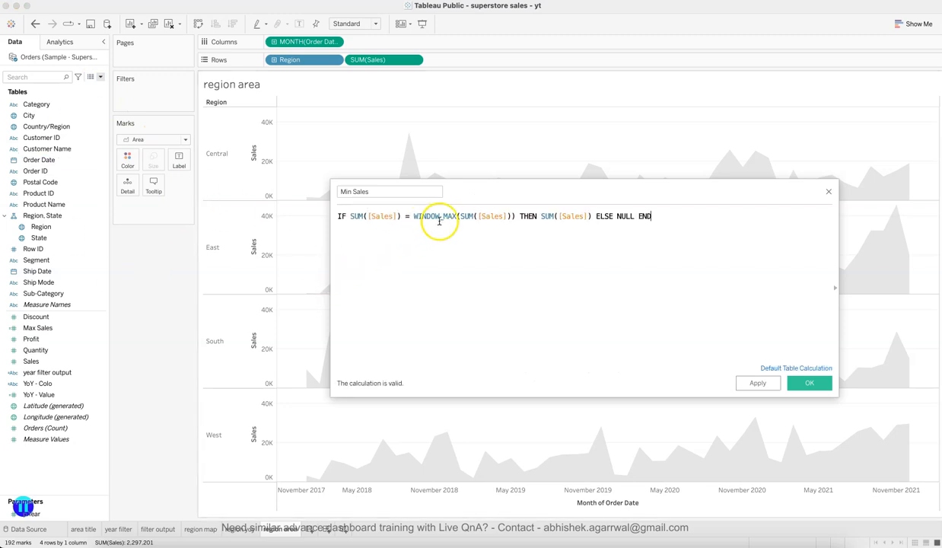
# Replace WINDOW_MAX with WINDOW_MIN in the Min Sales formula and save the field
pyautogui.click(455, 216)
pyautogui.press('BackSpace')
pyautogui.press('BackSpace')
pyautogui.press('BackSpace')
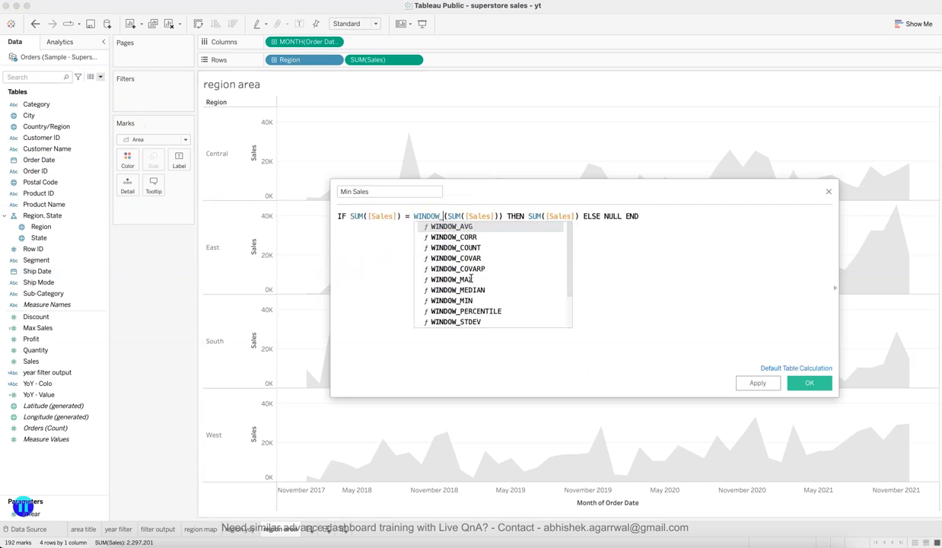
pyautogui.write('MIN')
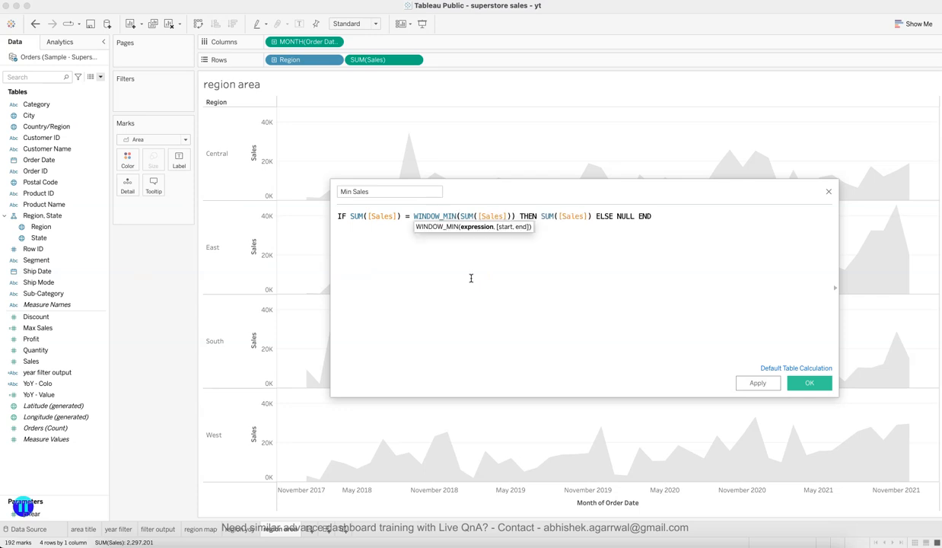
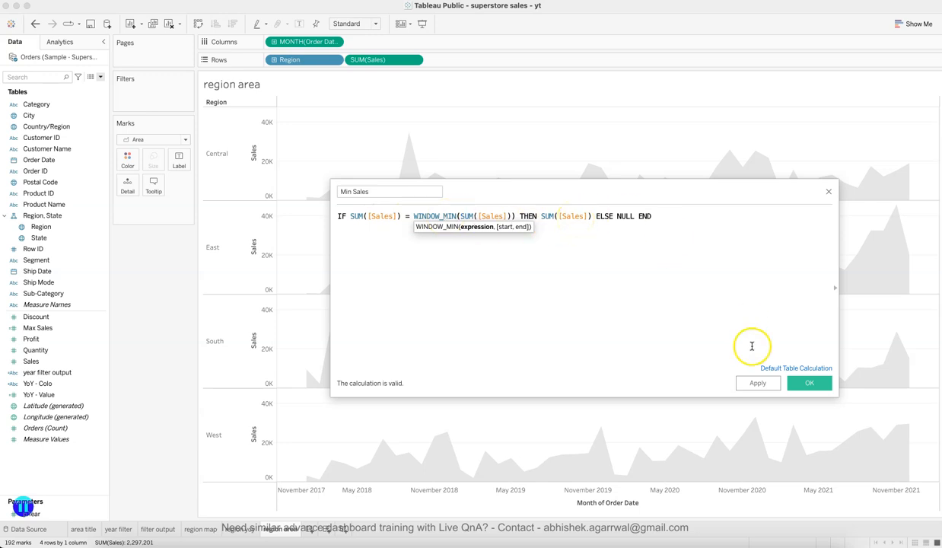
pyautogui.click(749, 383)
pyautogui.click(805, 384)
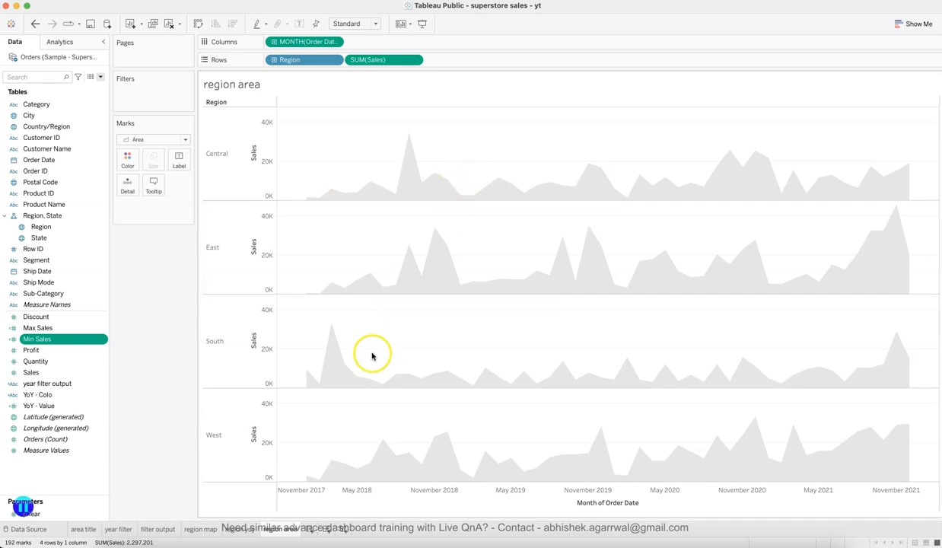
# Add Measure Values to rows after Sales and remove every measure from it except Max Sales and Min Sales
pyautogui.moveTo(70, 452); pyautogui.dragTo(454, 67)
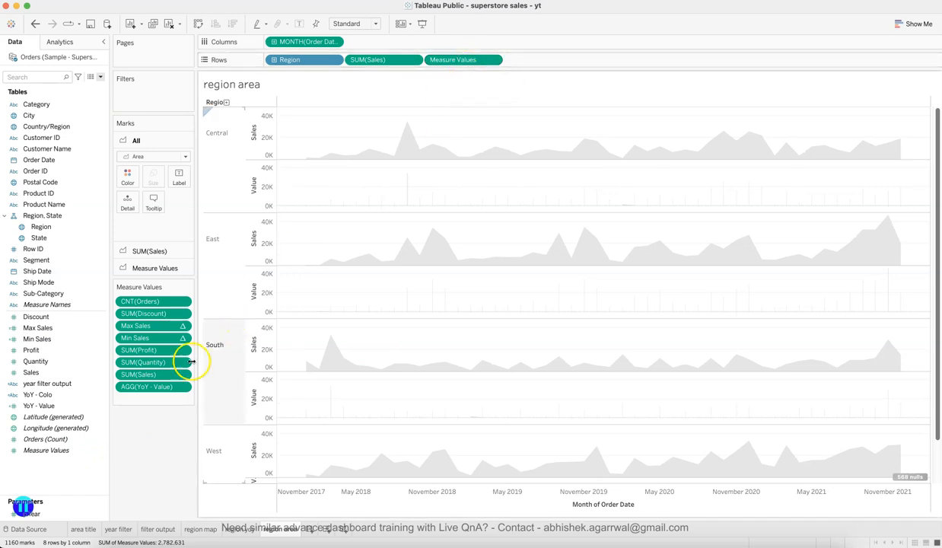
pyautogui.moveTo(152, 384); pyautogui.dragTo(151, 418)
pyautogui.moveTo(146, 380); pyautogui.dragTo(151, 435)
pyautogui.moveTo(153, 380); pyautogui.dragTo(151, 444)
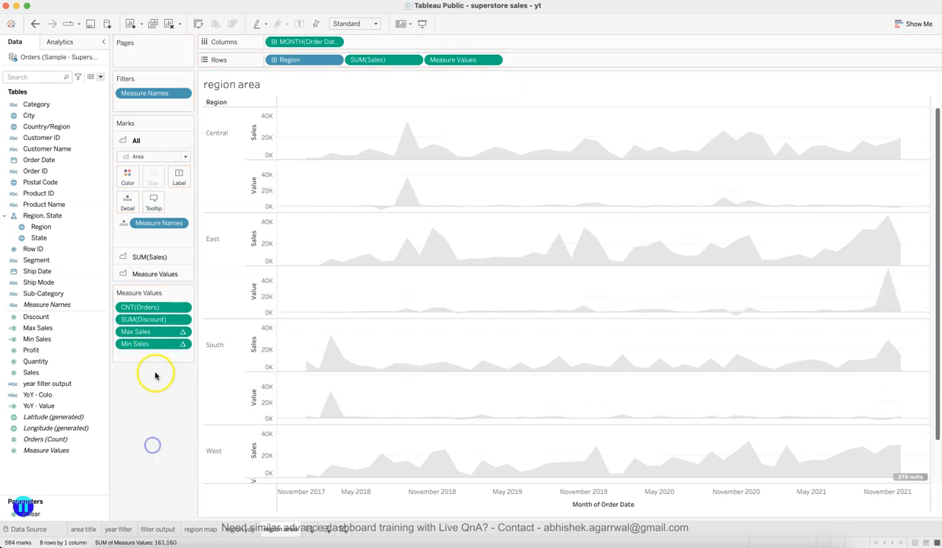
pyautogui.moveTo(158, 320); pyautogui.dragTo(158, 431)
# Set the mark type of the Measure Values marks to Circle
pyautogui.click(153, 259)
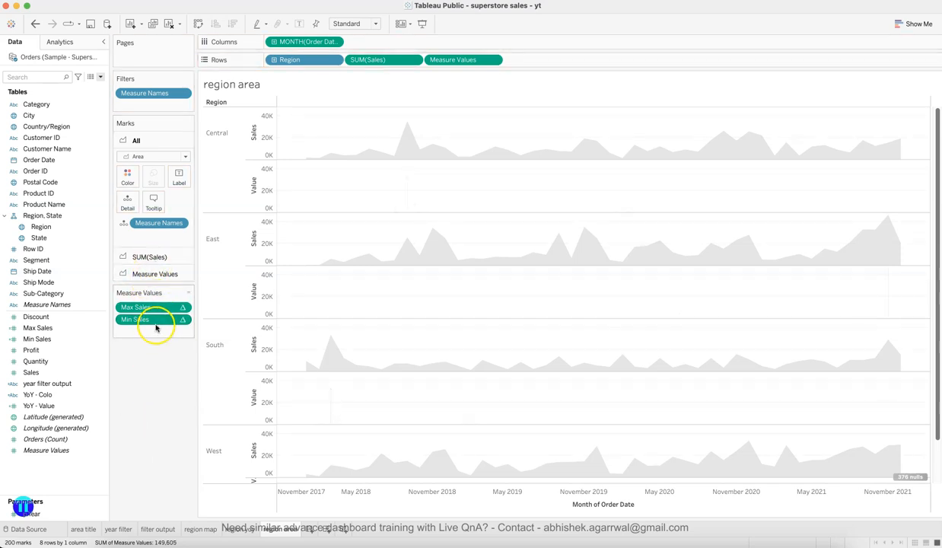
pyautogui.click(154, 261)
pyautogui.click(155, 266)
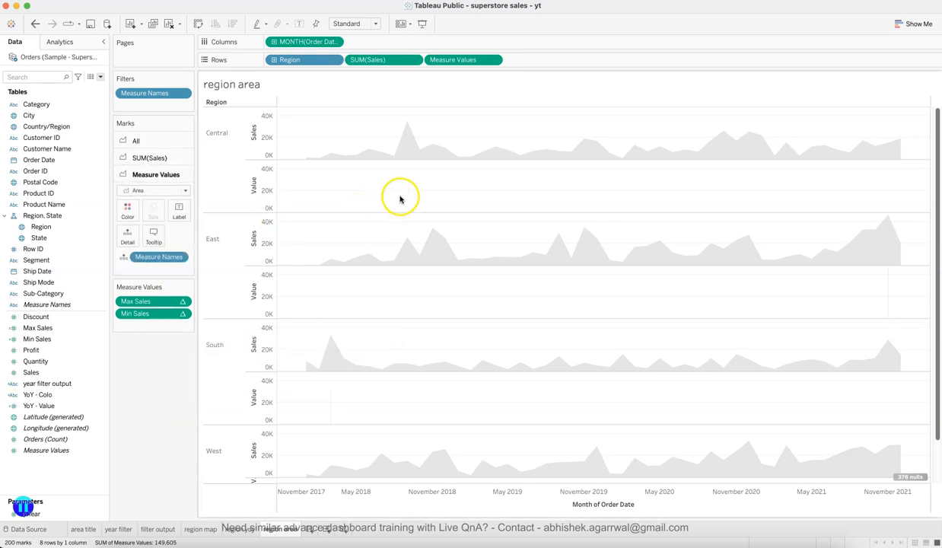
pyautogui.moveTo(408, 199)
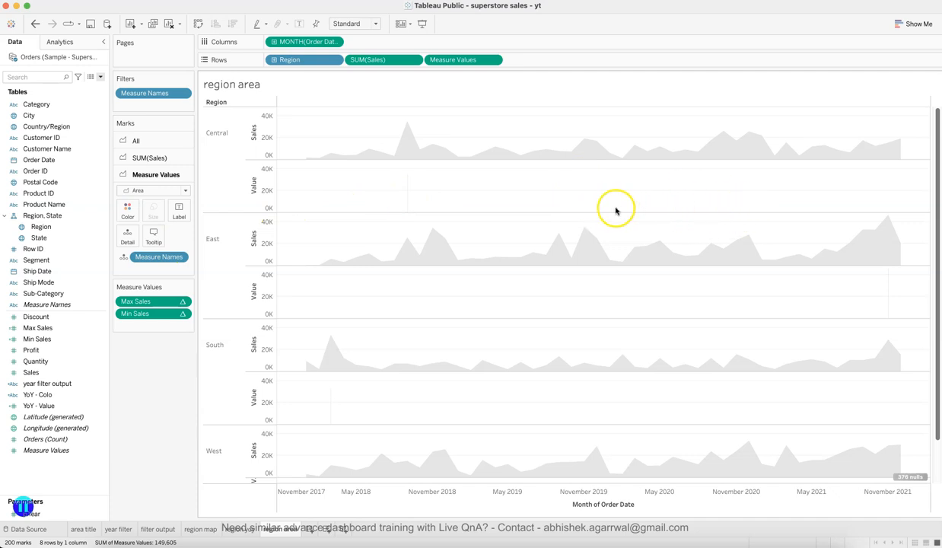
pyautogui.click(157, 190)
pyautogui.click(140, 262)
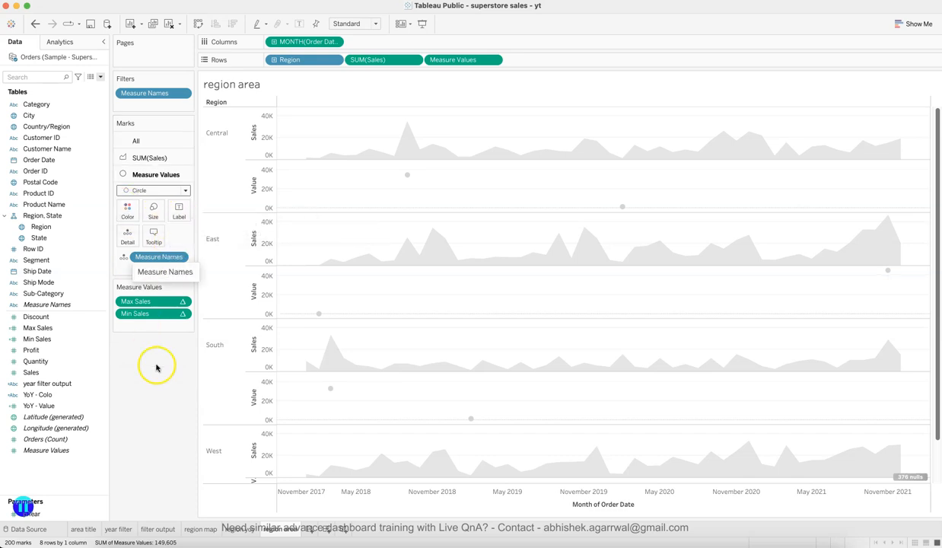
# Examine the tooltips of the maximum and minimum sales circles across the regions
pyautogui.moveTo(407, 176)
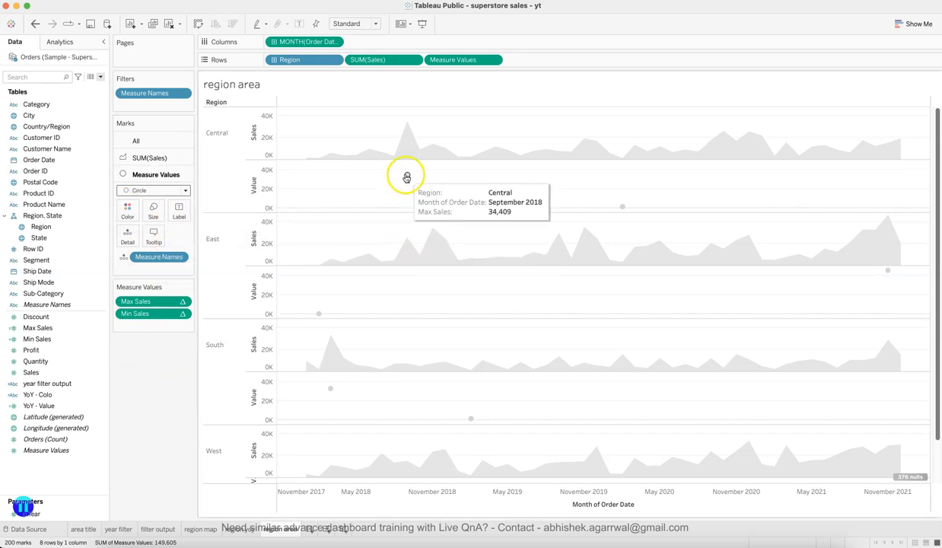
pyautogui.moveTo(622, 206)
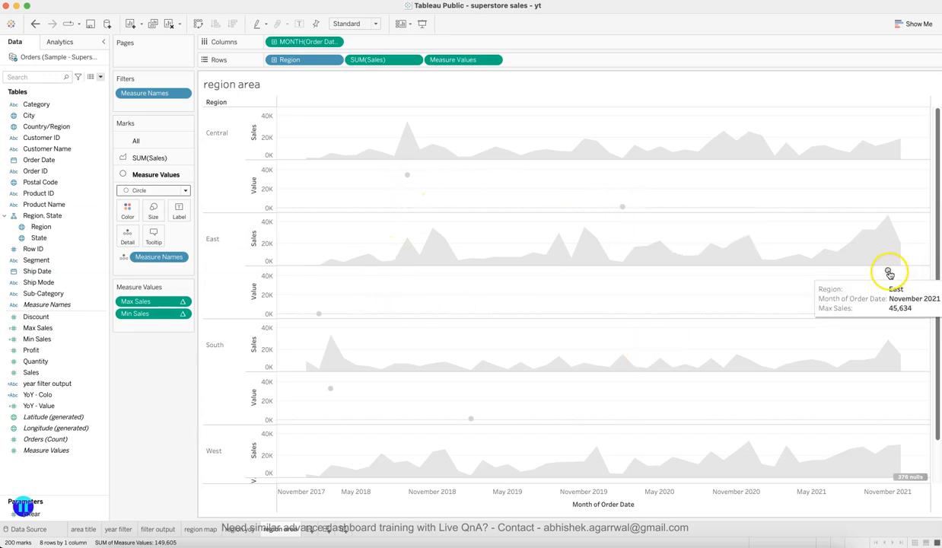
pyautogui.moveTo(331, 366)
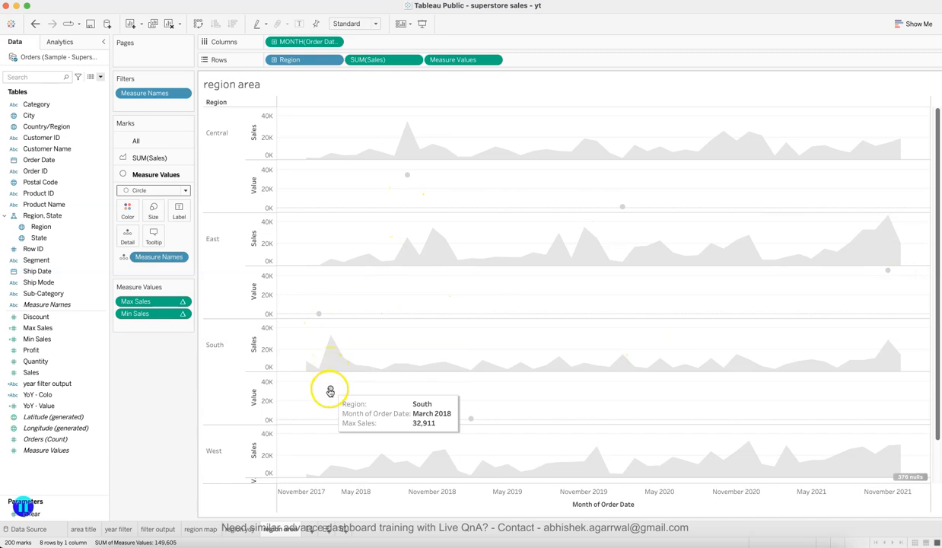
pyautogui.moveTo(471, 419)
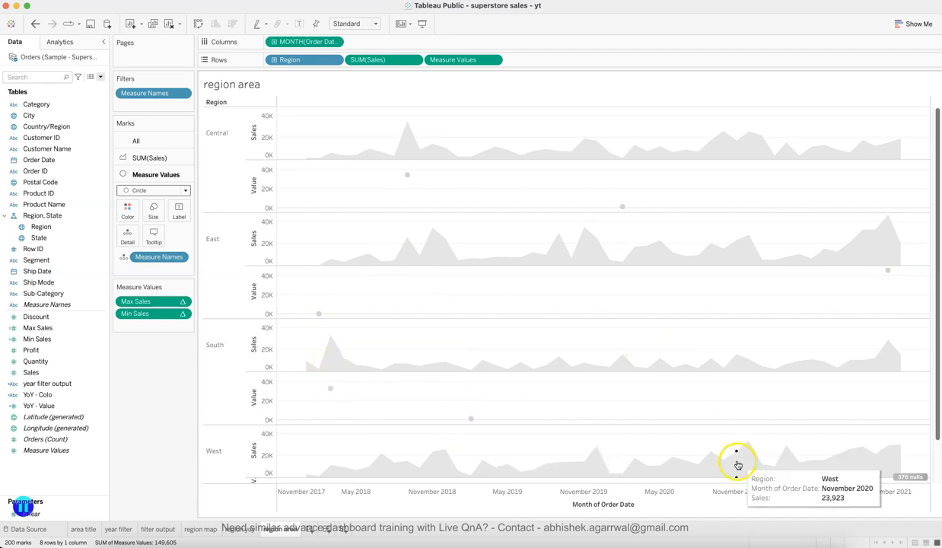
pyautogui.scroll(-2, 644, 433)
pyautogui.scroll(2, 644, 432)
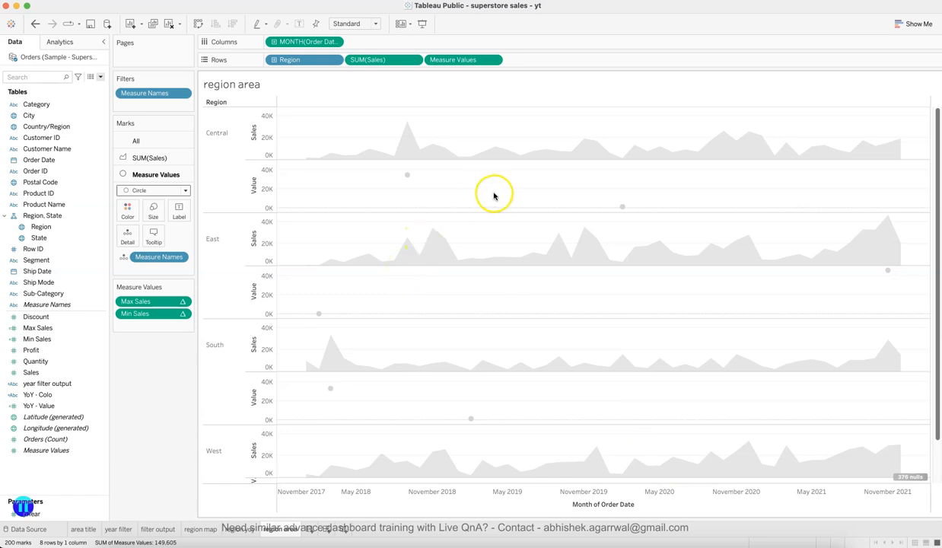
# Combine Measure Values with Sales as a dual axis and synchronize the Value axis with the Sales axis
pyautogui.click(494, 60)
pyautogui.click(479, 147)
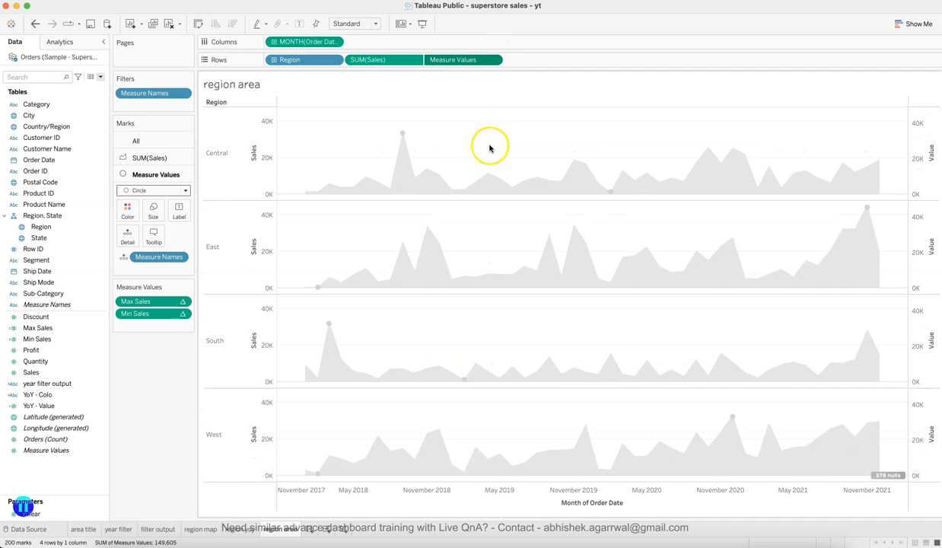
pyautogui.rightClick(922, 152)
pyautogui.click(912, 210)
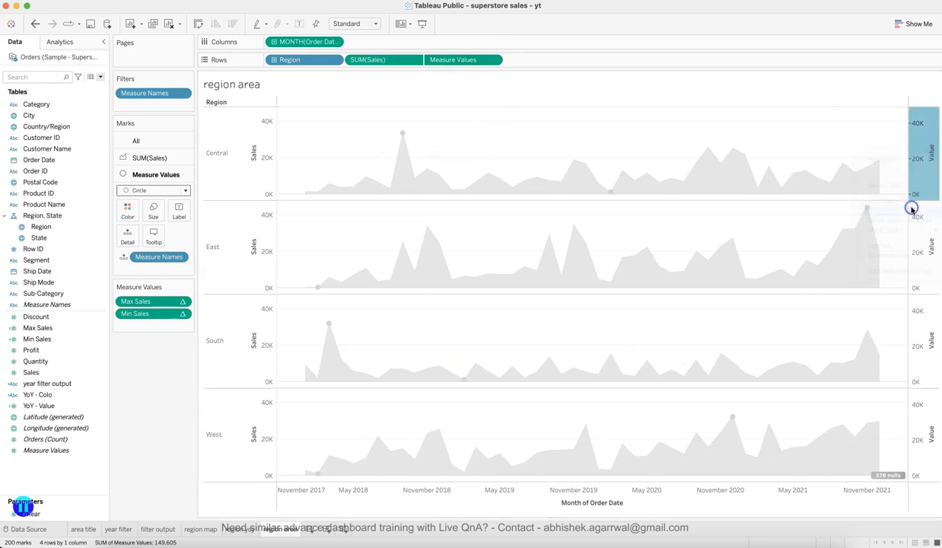
pyautogui.rightClick(919, 236)
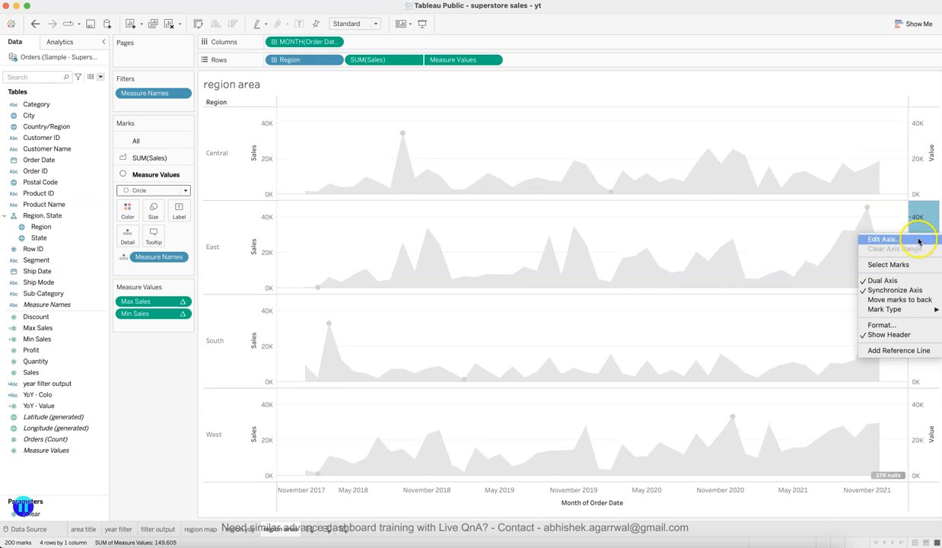
pyautogui.click(918, 387)
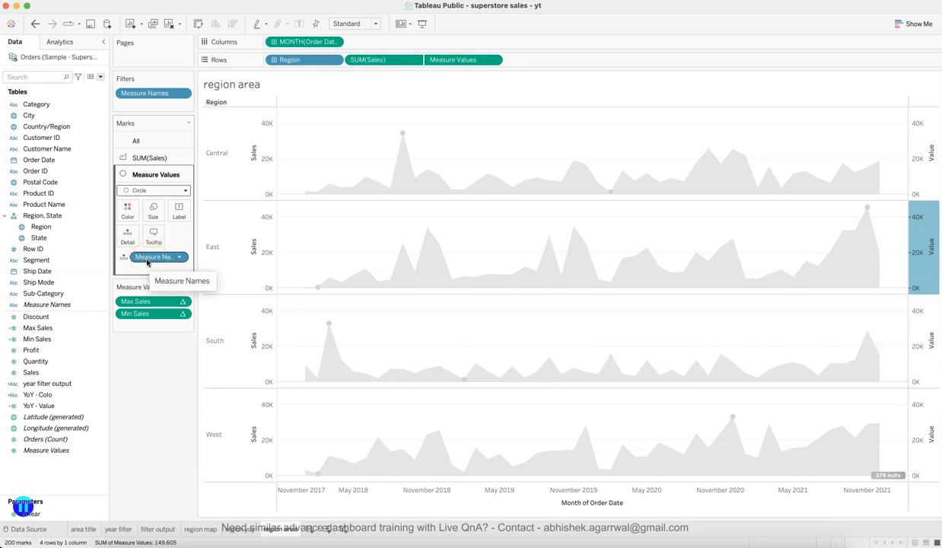
# Color the Measure Values circles by Measure Names and hide the resulting color legend
pyautogui.moveTo(74, 306); pyautogui.dragTo(131, 218)
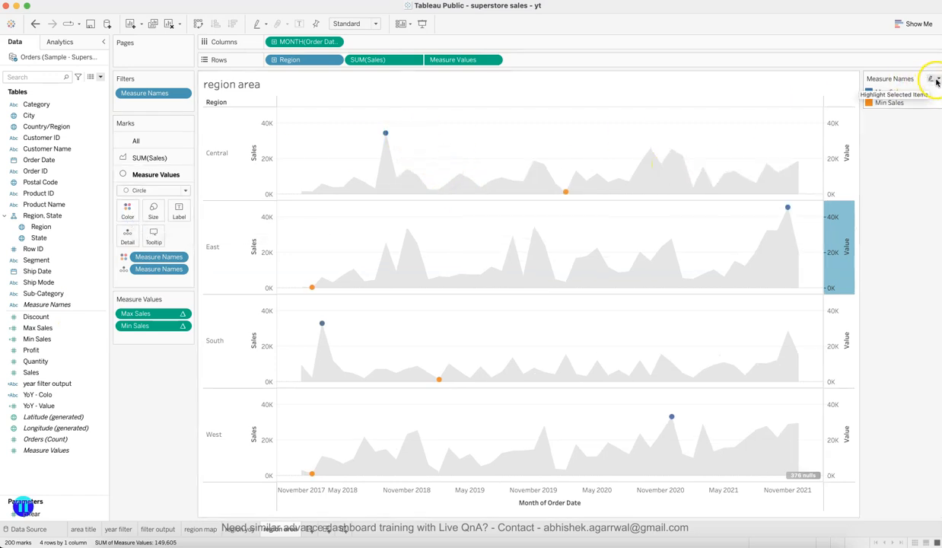
pyautogui.click(937, 78)
pyautogui.click(867, 158)
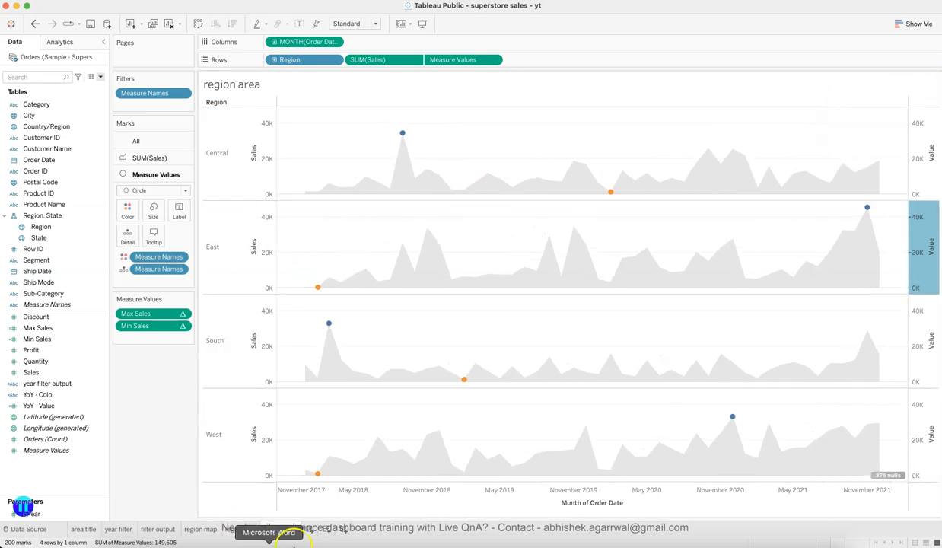
# Check the circle colors on the reference dashboard in the browser, return to Tableau Public, and color Max Sales teal and Min Sales gray
pyautogui.click(291, 541)
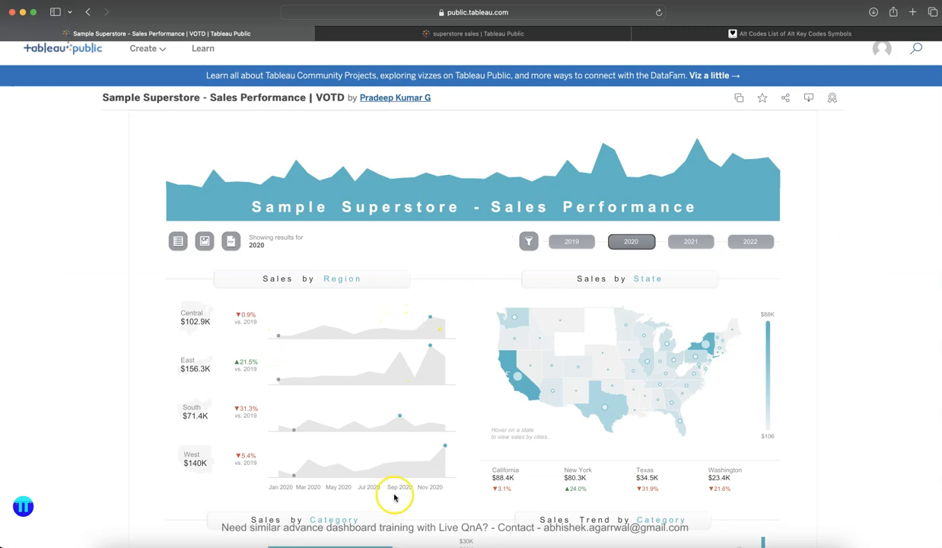
pyautogui.click(735, 541)
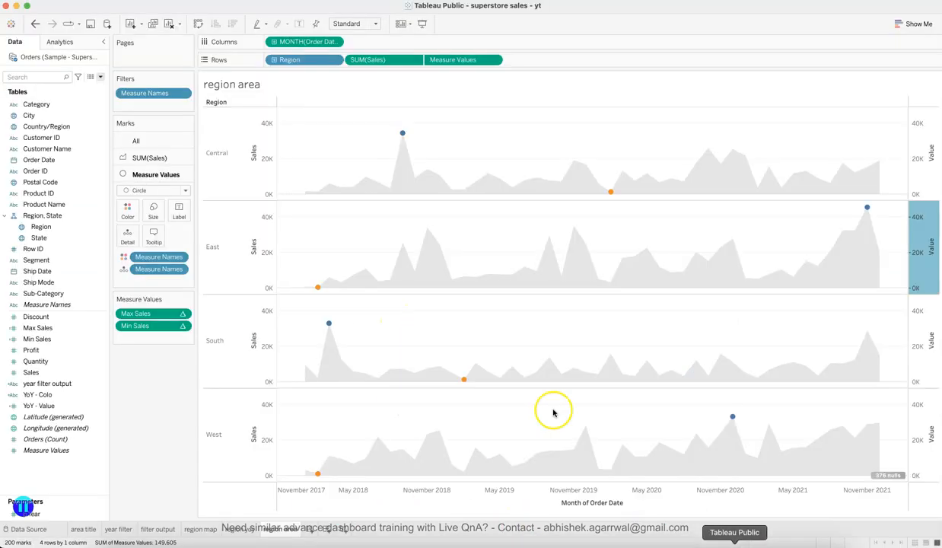
pyautogui.click(127, 209)
pyautogui.click(165, 245)
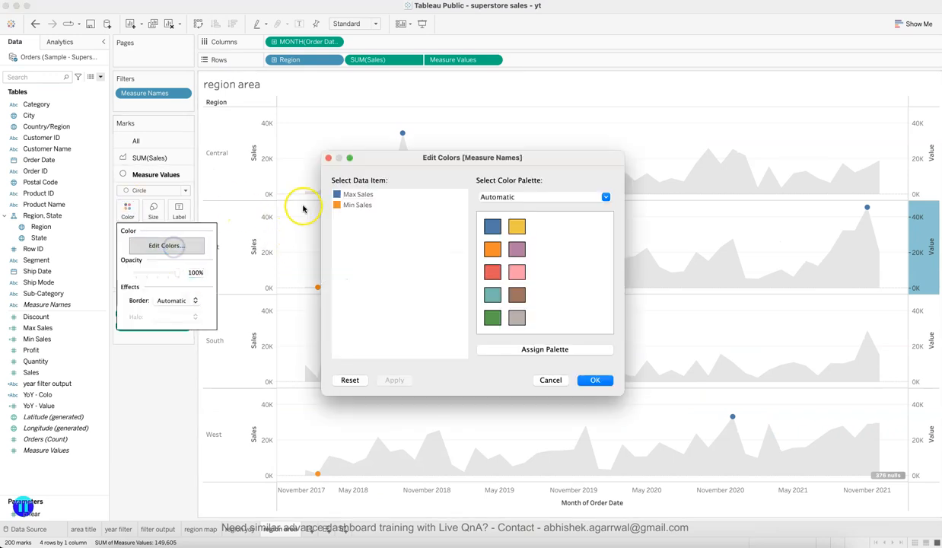
pyautogui.click(335, 196)
pyautogui.click(516, 316)
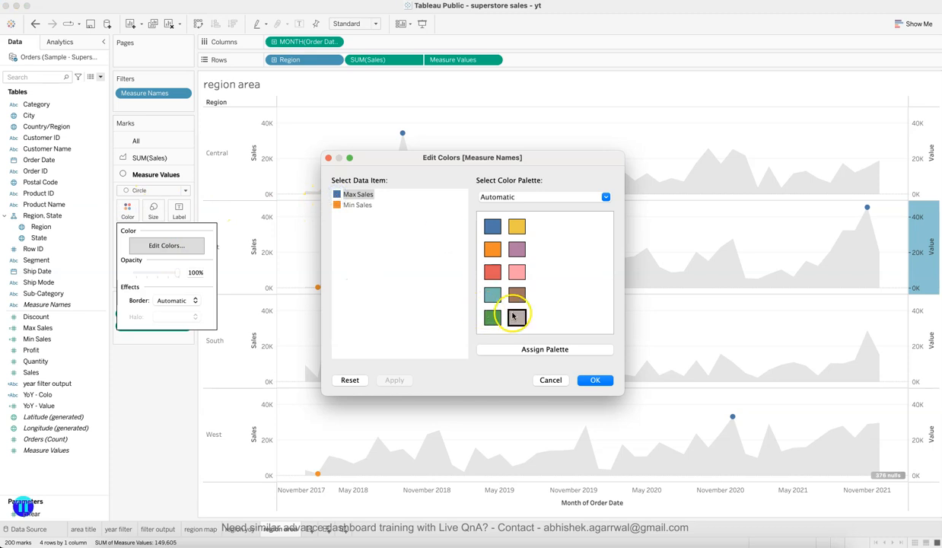
pyautogui.click(346, 207)
pyautogui.click(337, 195)
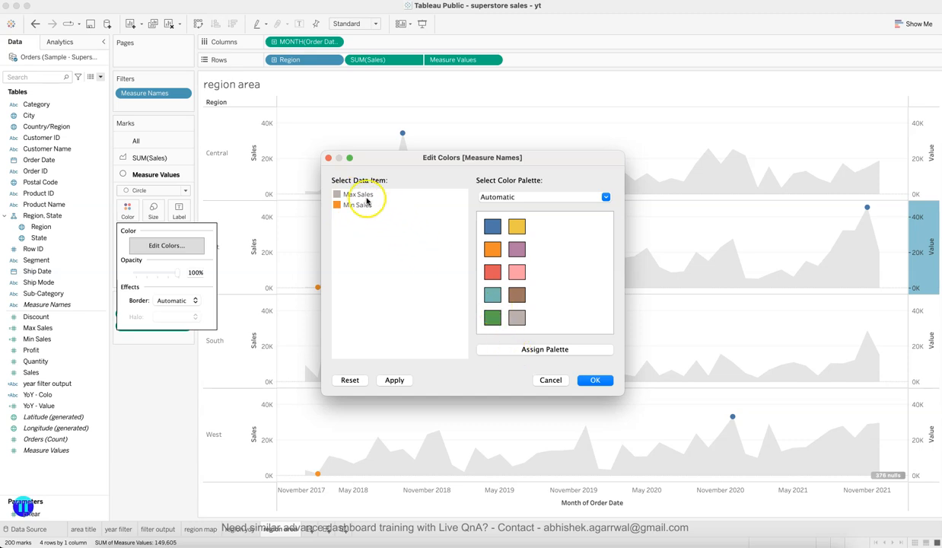
pyautogui.click(492, 294)
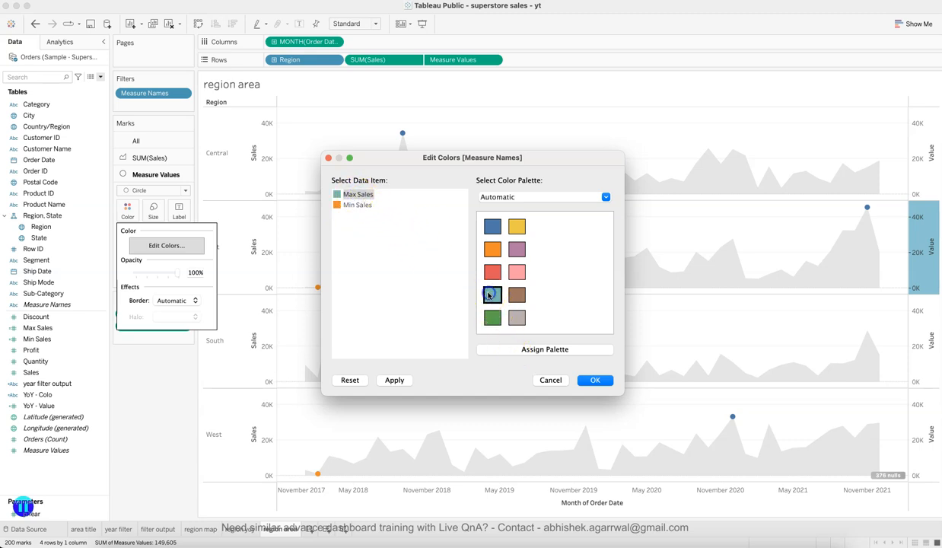
pyautogui.click(335, 205)
pyautogui.click(517, 317)
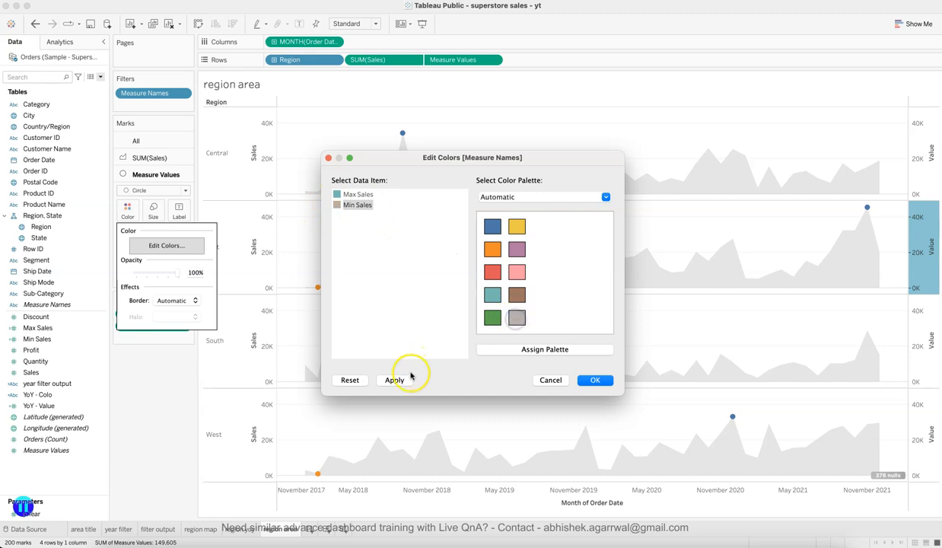
pyautogui.click(584, 385)
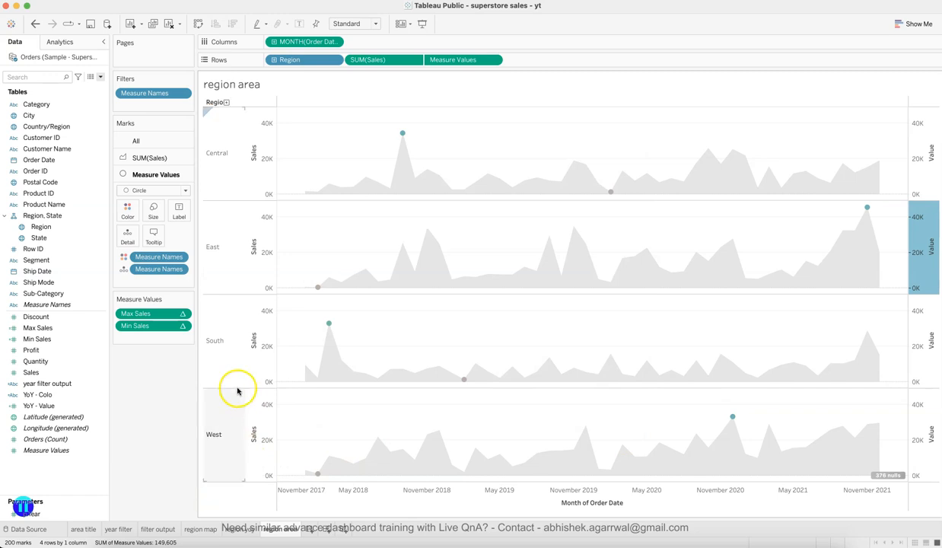
# Hide the headers of both the Value axis and the Sales axis
pyautogui.rightClick(924, 228)
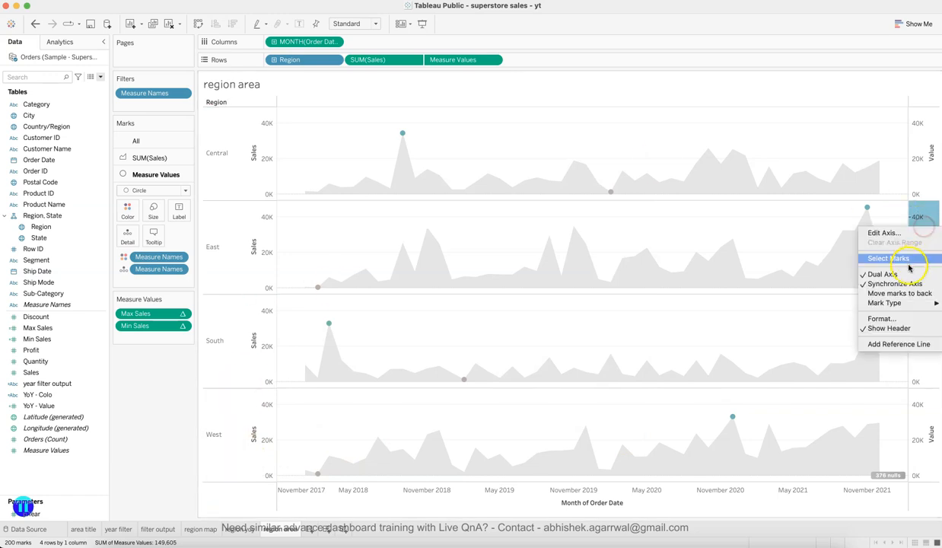
pyautogui.click(912, 328)
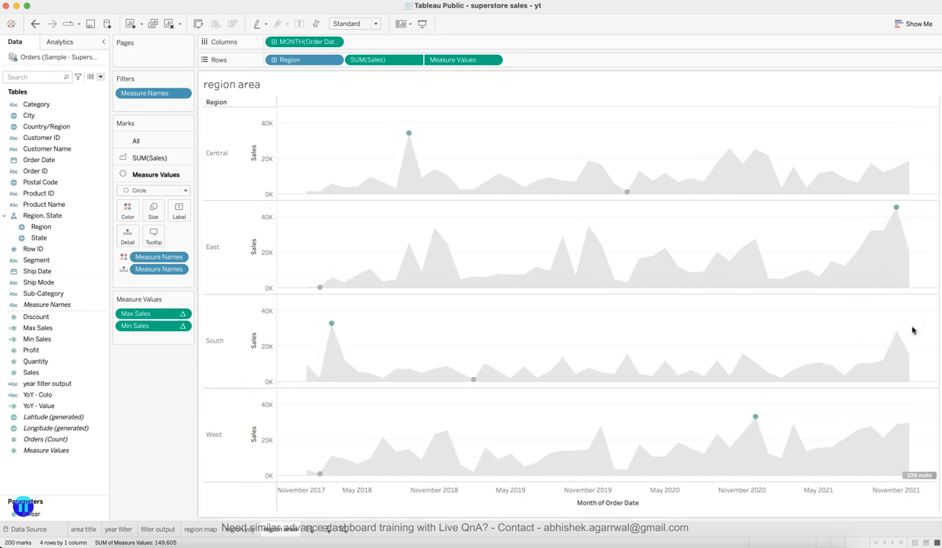
pyautogui.rightClick(254, 335)
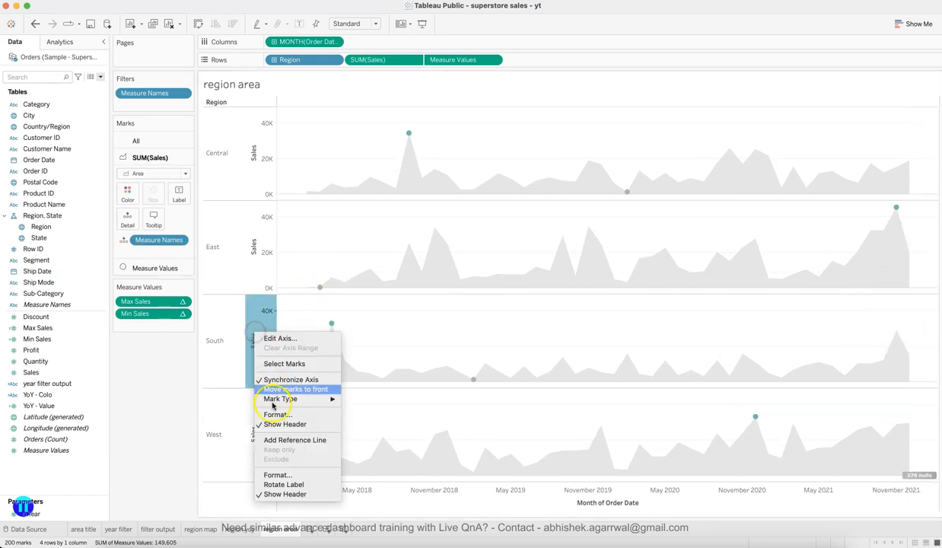
pyautogui.click(277, 425)
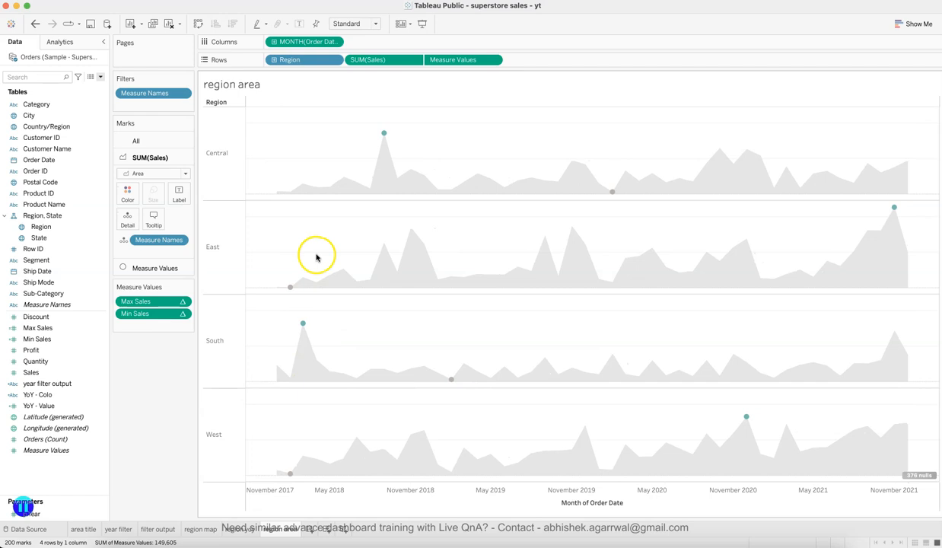
# Set the sheet's grand total pane, row divider pane and column divider pane borders to None
pyautogui.rightClick(289, 248)
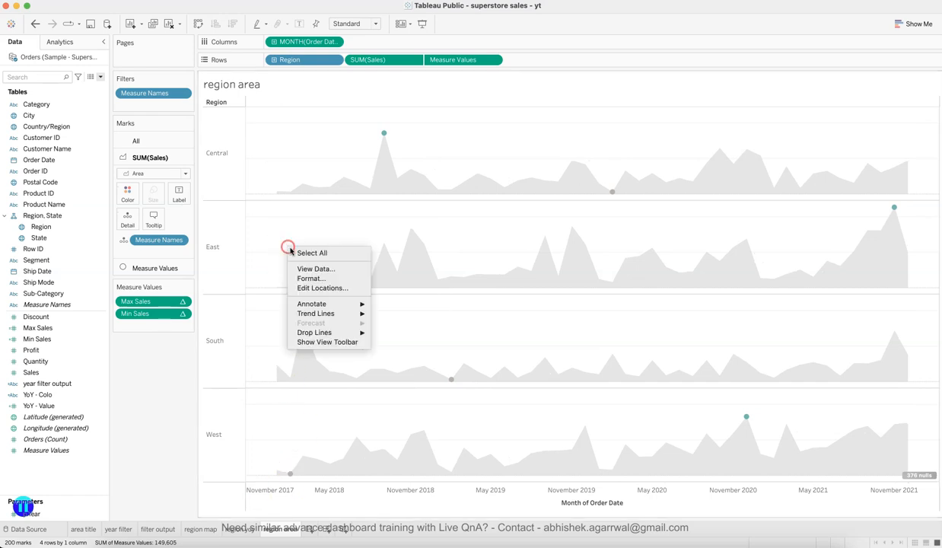
pyautogui.click(317, 278)
pyautogui.click(50, 59)
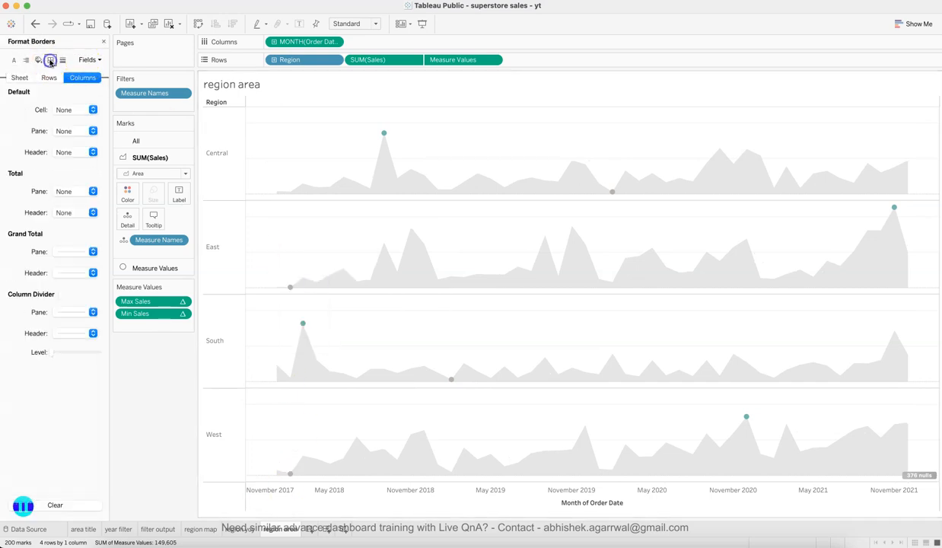
pyautogui.click(19, 78)
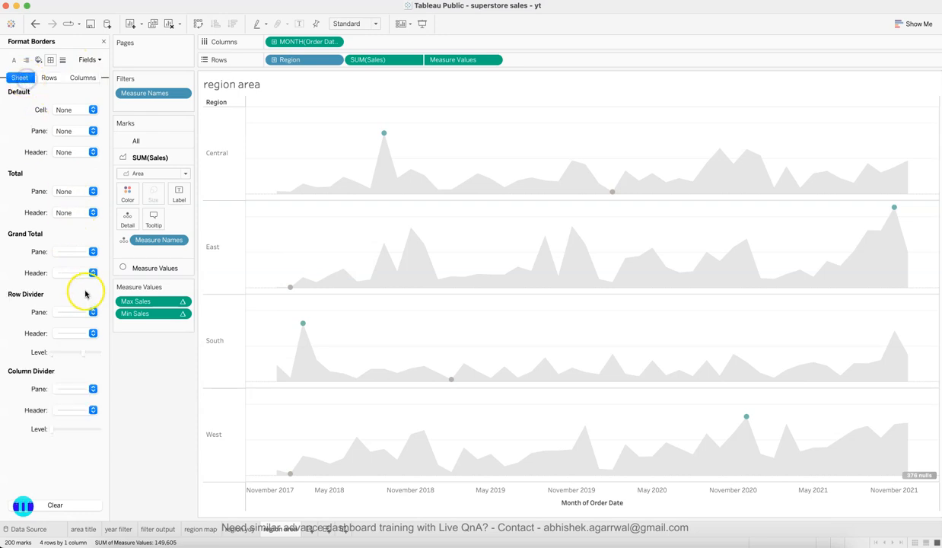
pyautogui.click(74, 253)
pyautogui.click(7, 279)
pyautogui.click(67, 311)
pyautogui.click(10, 332)
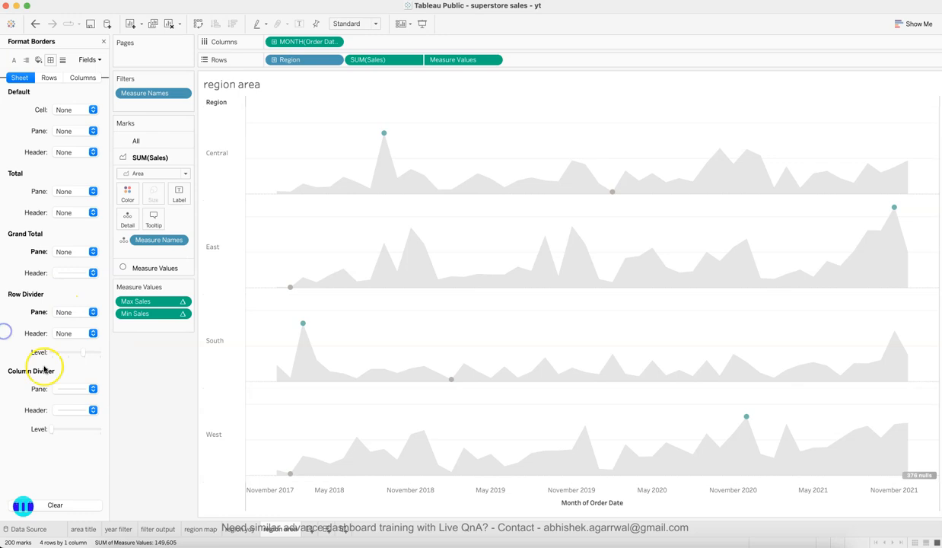
pyautogui.click(74, 386)
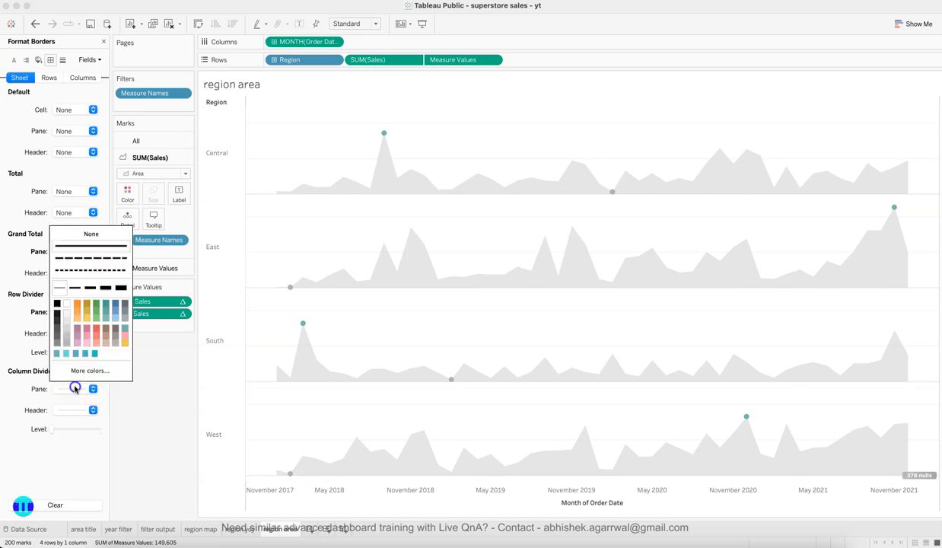
pyautogui.click(89, 235)
# Set the sheet's zero lines and the rows' grid lines to None
pyautogui.click(65, 60)
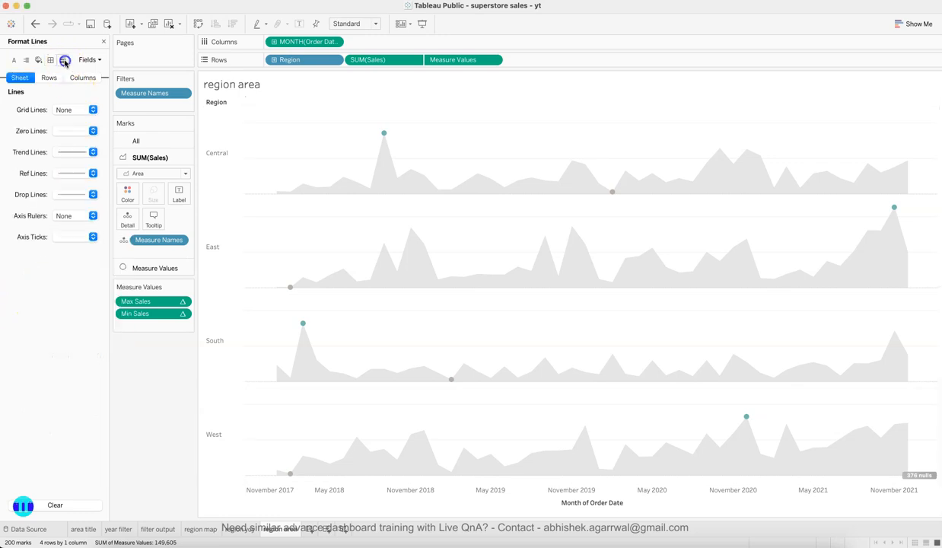
pyautogui.click(74, 130)
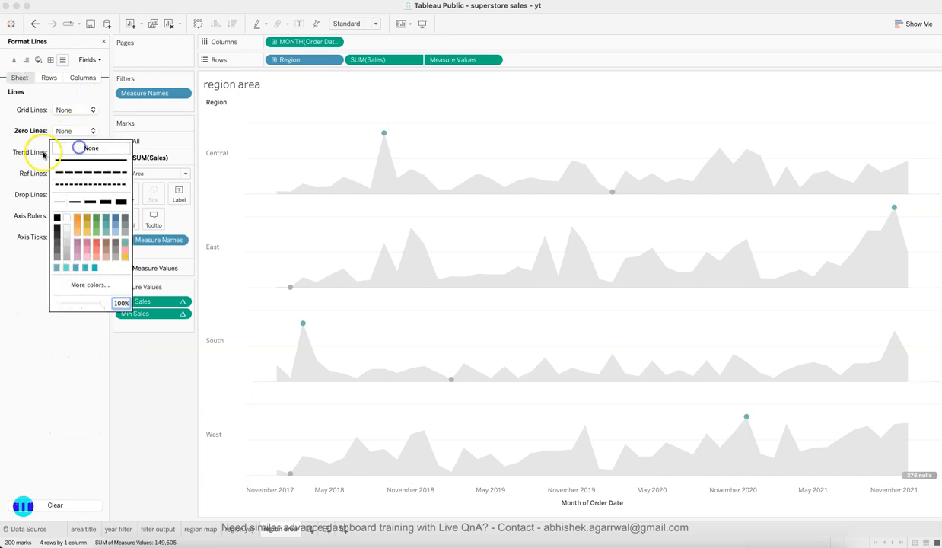
pyautogui.click(78, 145)
pyautogui.click(48, 77)
pyautogui.click(67, 110)
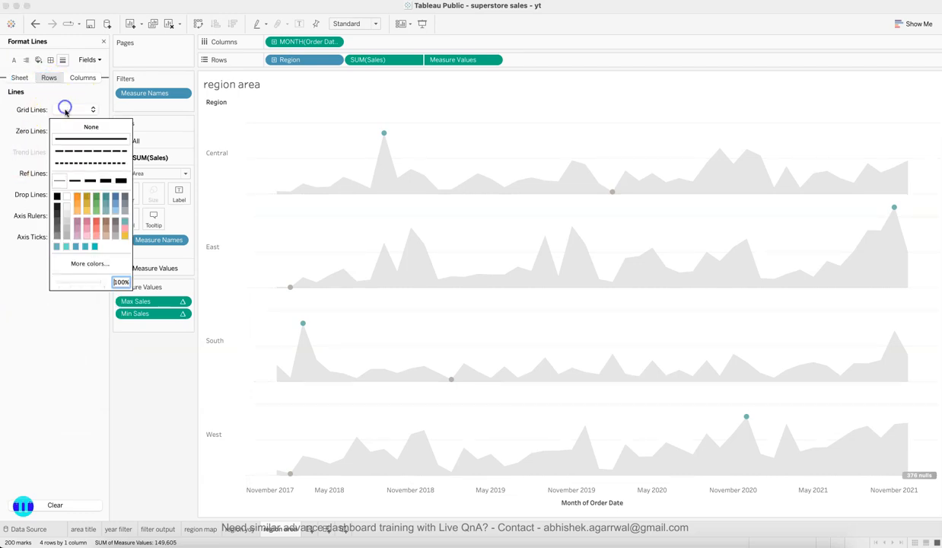
pyautogui.click(69, 126)
pyautogui.click(80, 78)
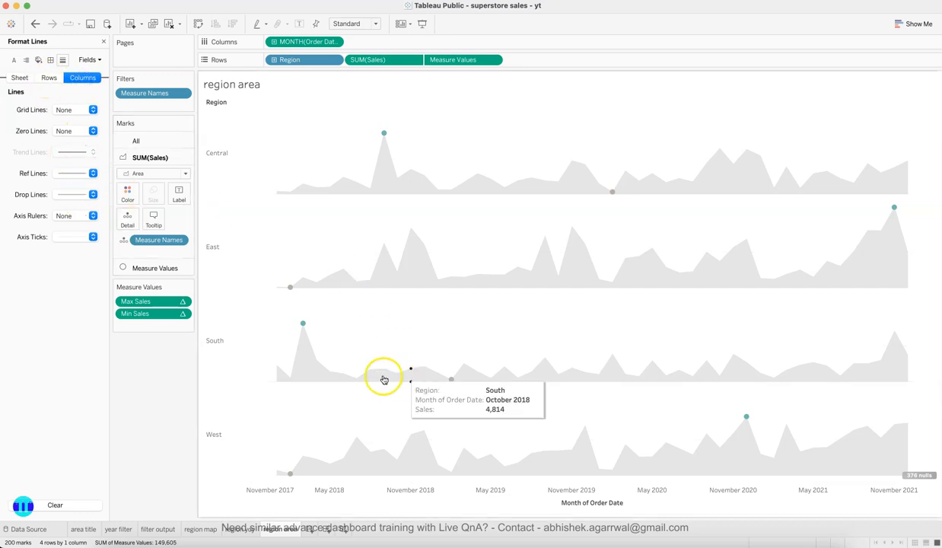
# Remove the "Month of Order Date" title from the date axis
pyautogui.doubleClick(595, 503)
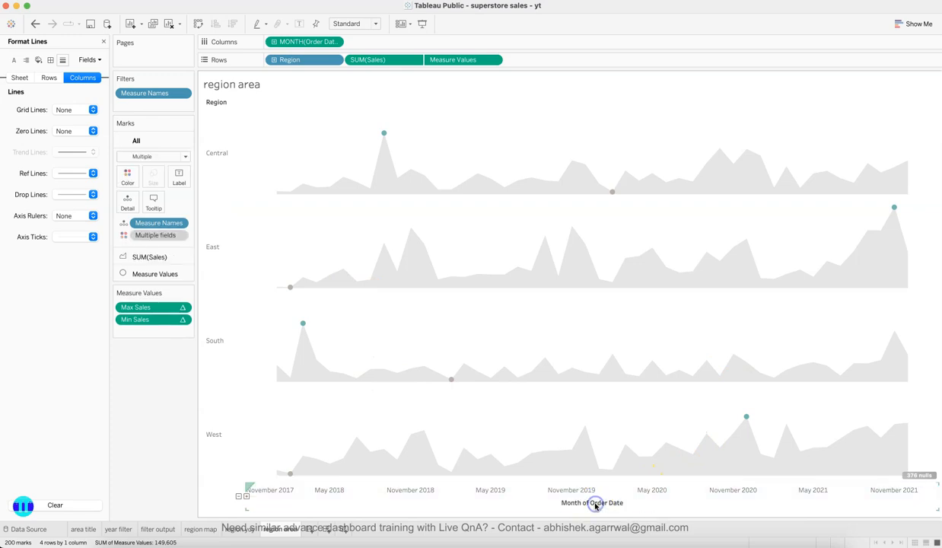
pyautogui.click(510, 374)
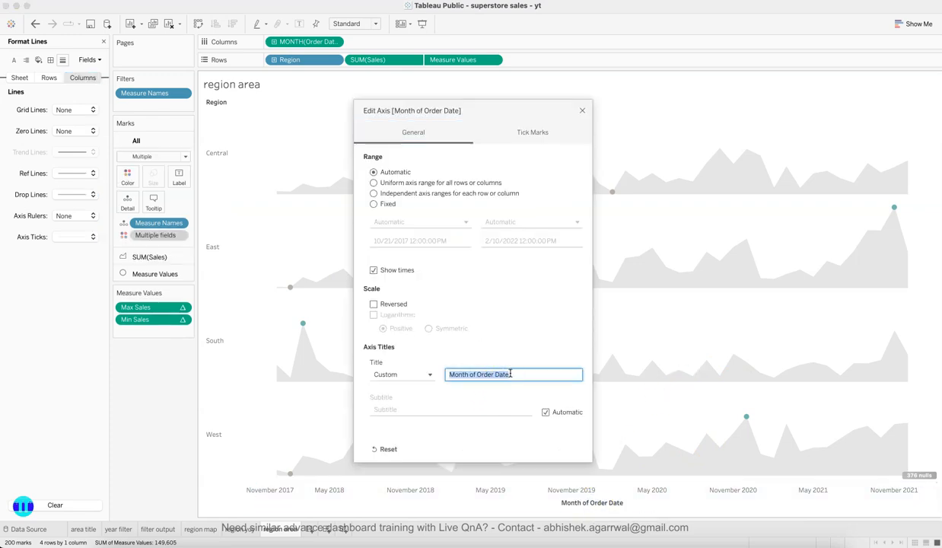
pyautogui.click(582, 111)
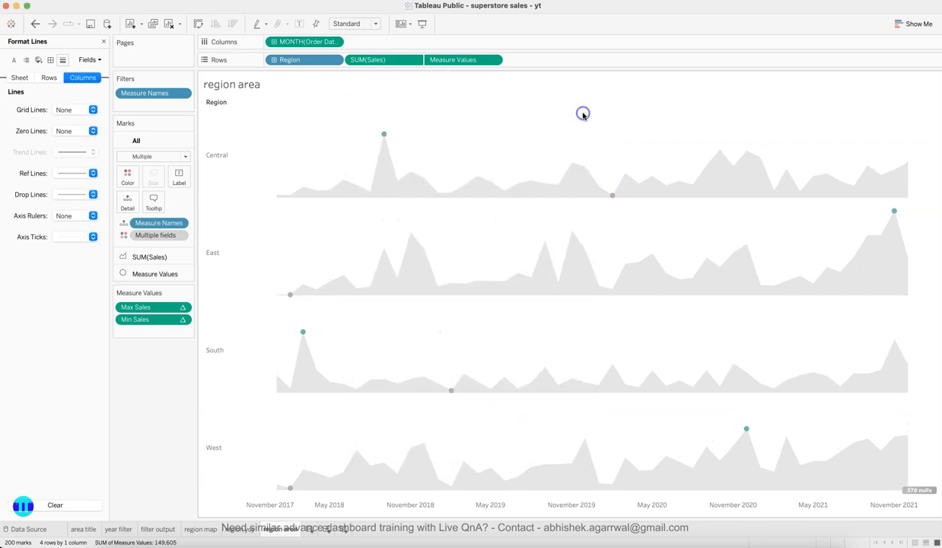
# Format the Order Date month axis with the custom date format MMM YY
pyautogui.click(104, 41)
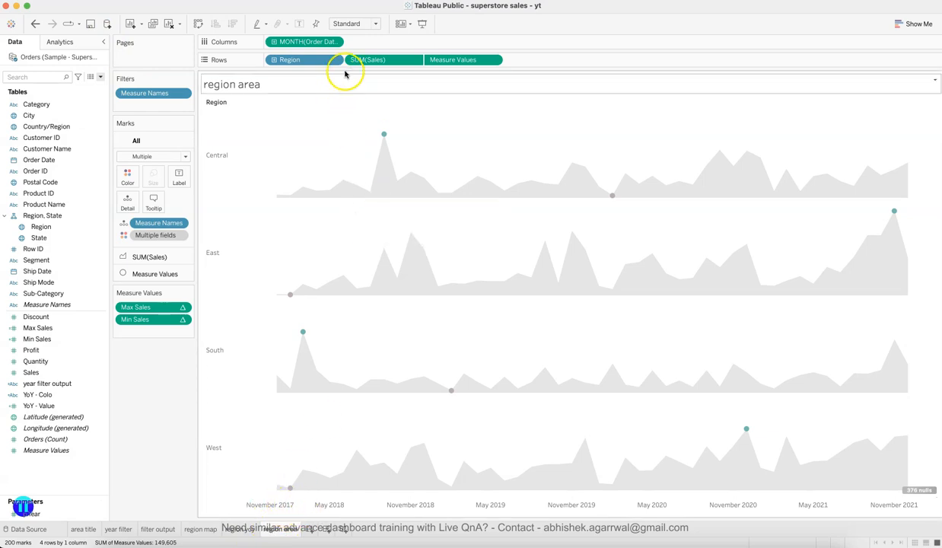
pyautogui.click(335, 42)
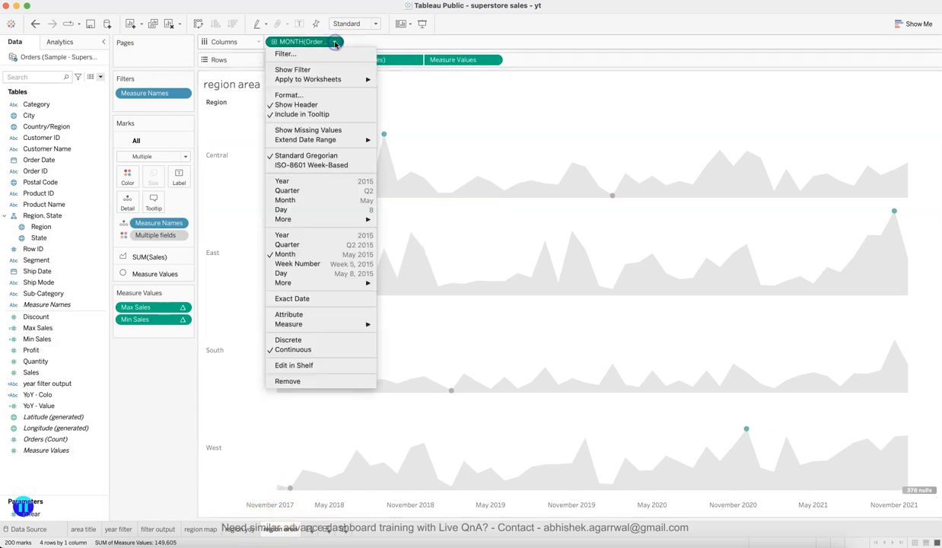
pyautogui.click(305, 95)
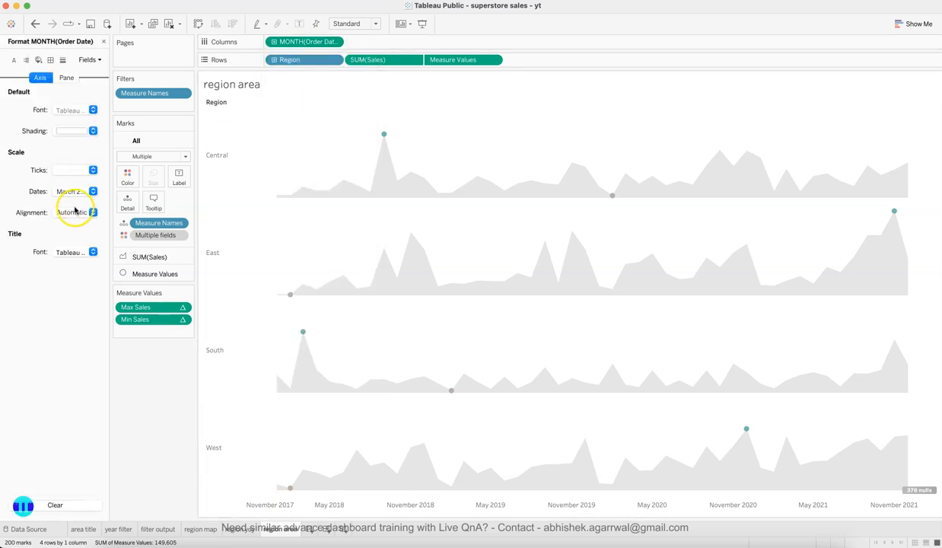
pyautogui.click(73, 192)
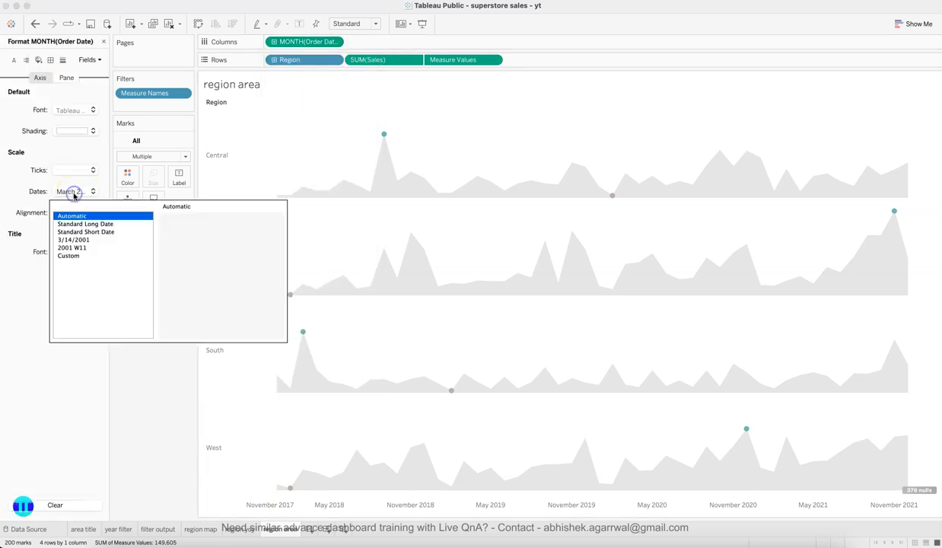
pyautogui.click(91, 257)
pyautogui.click(174, 231)
pyautogui.write('MM YY')
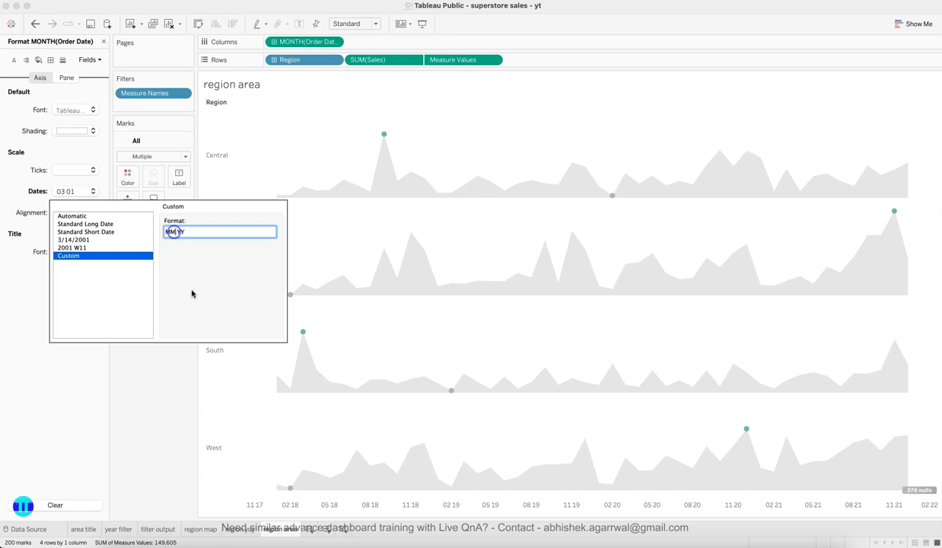
pyautogui.write('M')
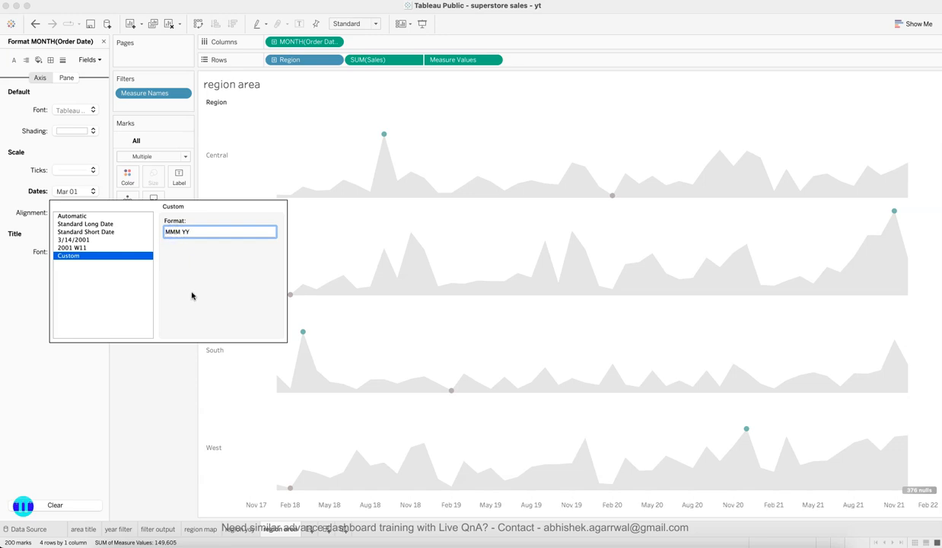
pyautogui.click(169, 458)
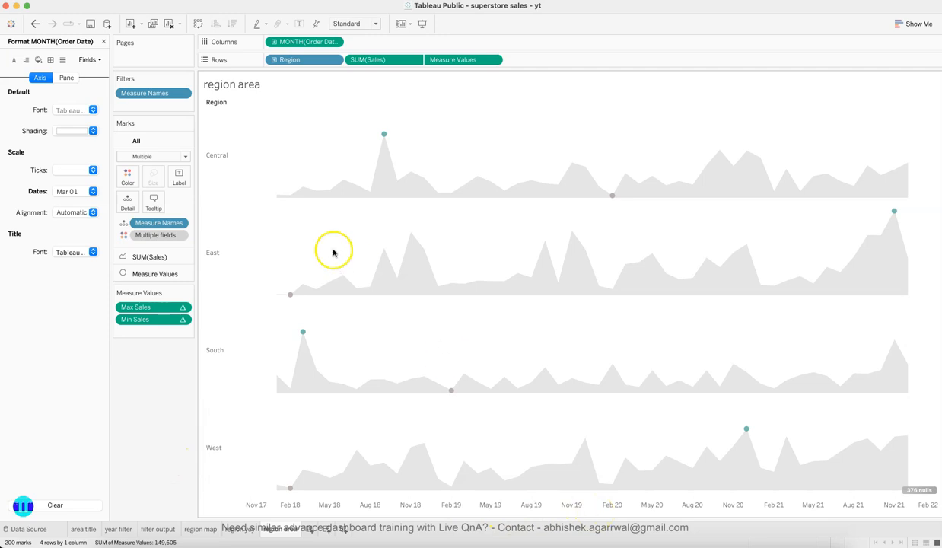
# Hide the region area sheet's title and the Region field label for rows
pyautogui.rightClick(240, 85)
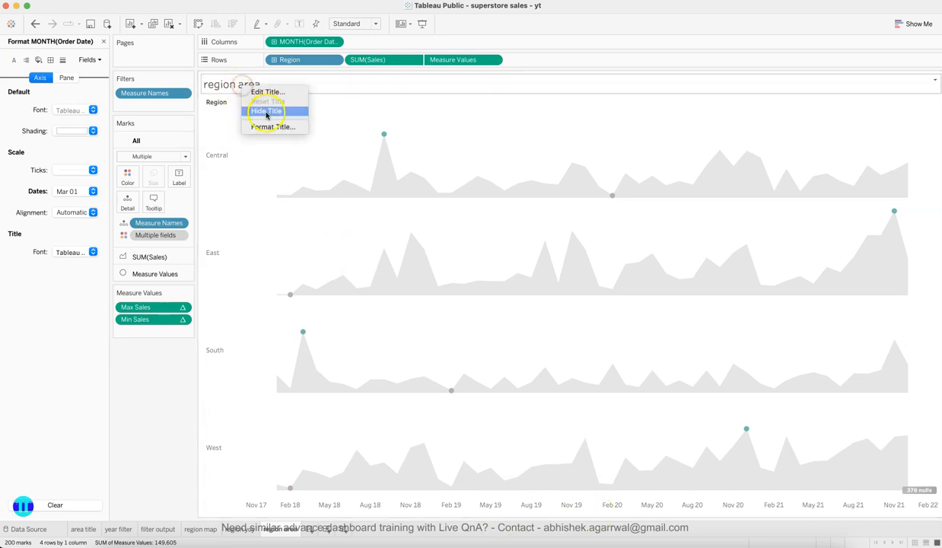
pyautogui.click(266, 111)
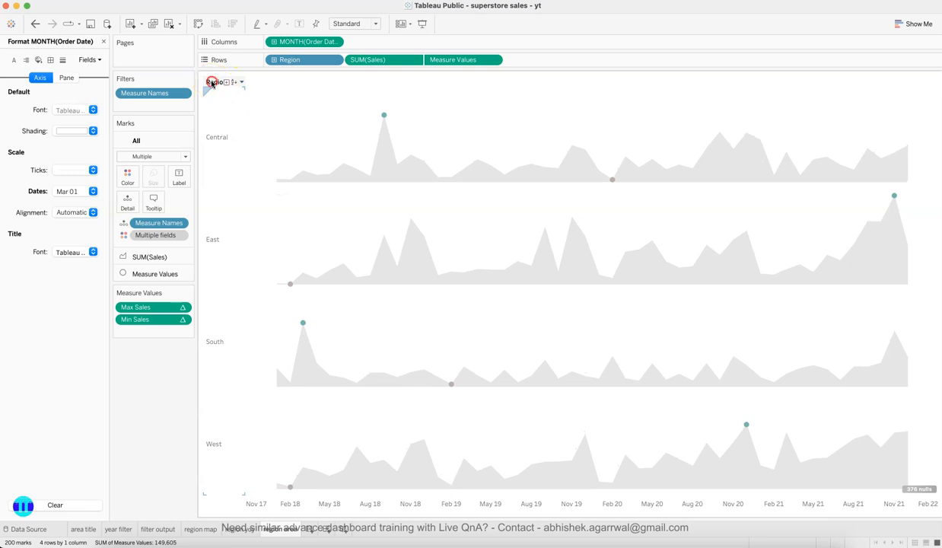
pyautogui.rightClick(211, 83)
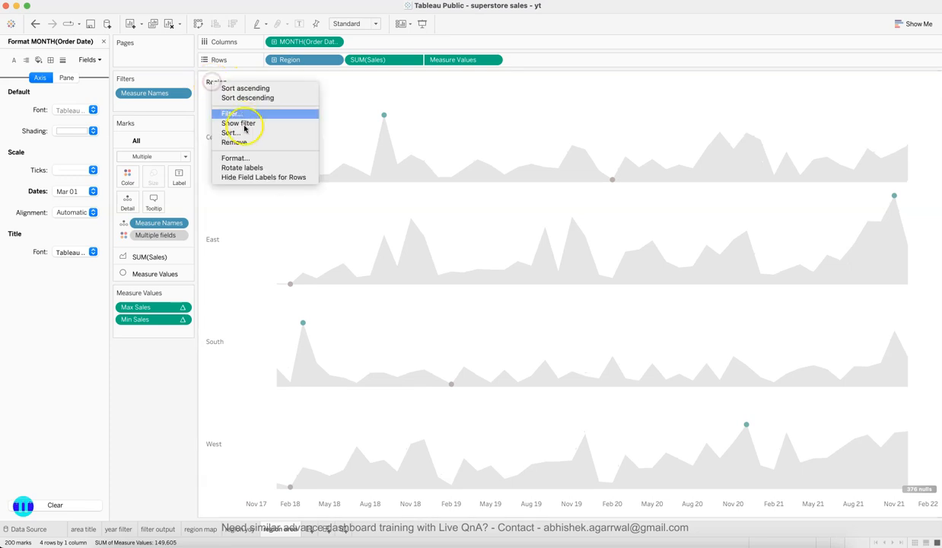
pyautogui.click(263, 177)
pyautogui.click(103, 42)
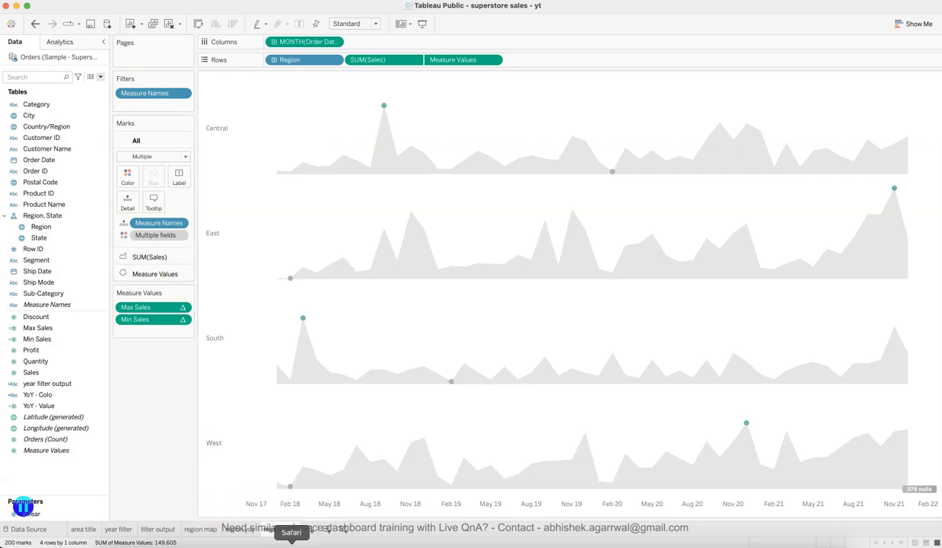
# Switch to Safari and examine the category, sub-category and segment sections of the reference Superstore dashboard
pyautogui.click(291, 542)
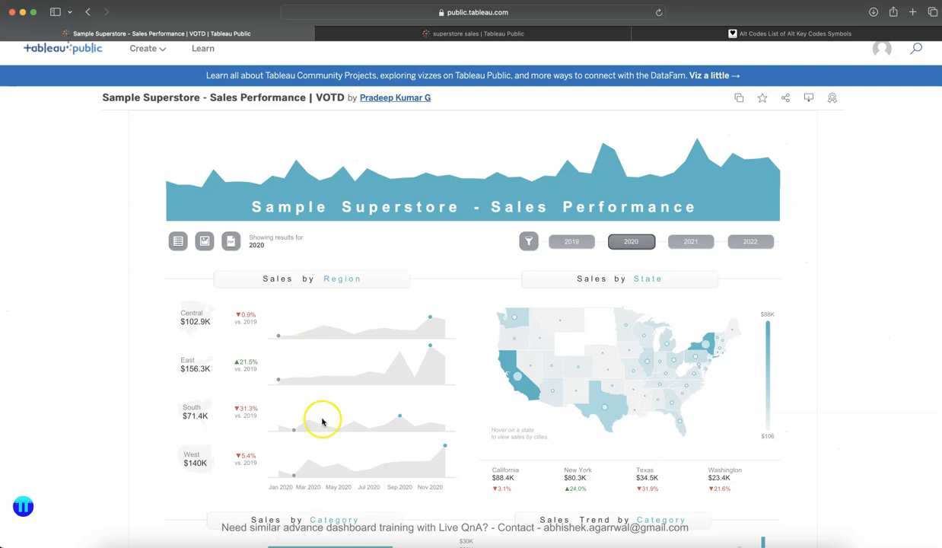
pyautogui.scroll(-4, 105, 362)
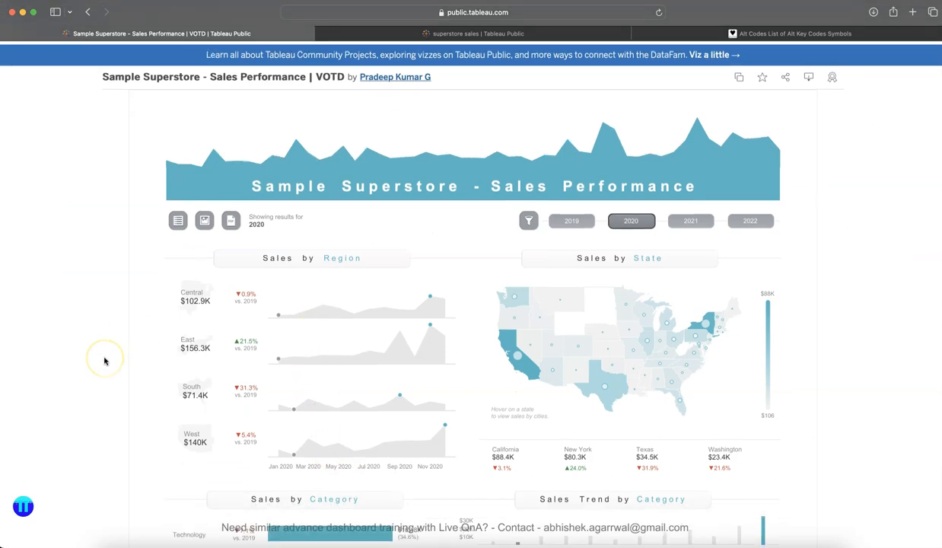
pyautogui.scroll(-2, 105, 362)
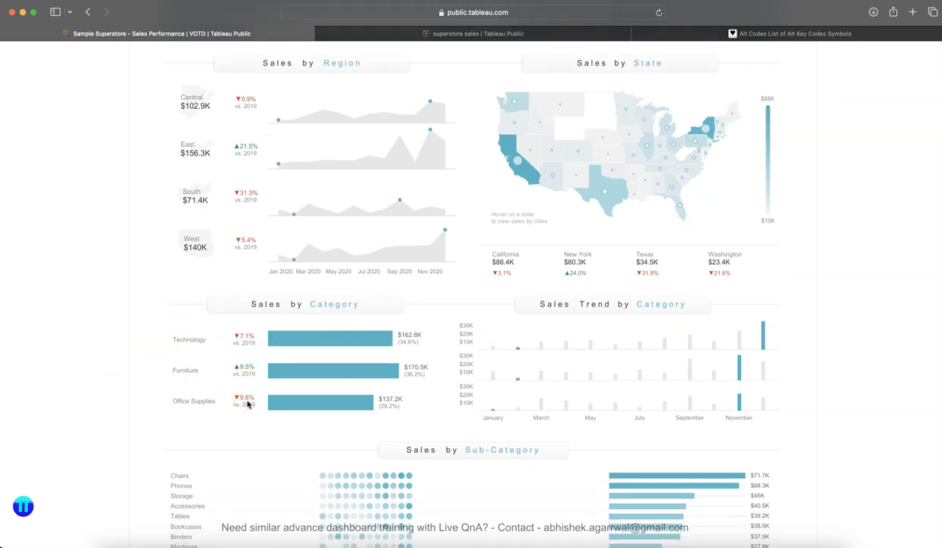
pyautogui.scroll(-10, 247, 404)
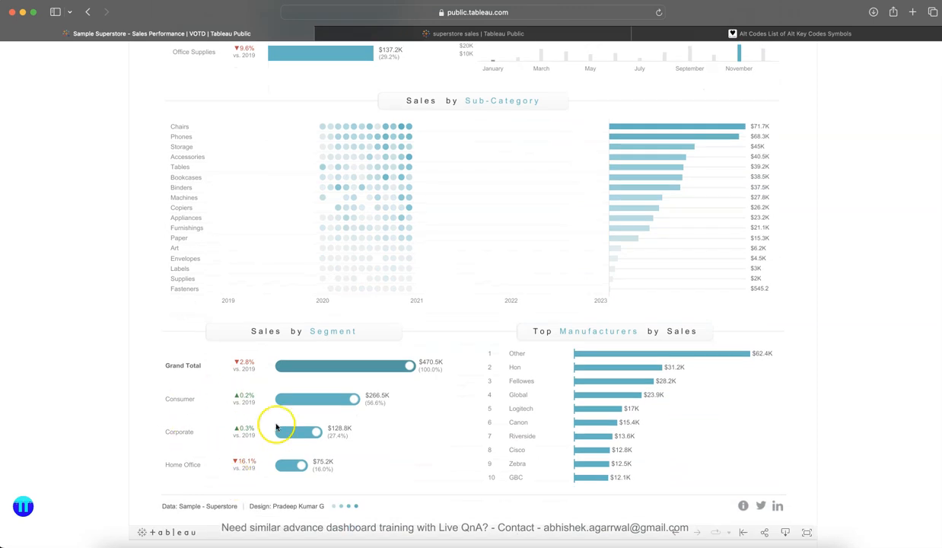
pyautogui.scroll(8, 251, 402)
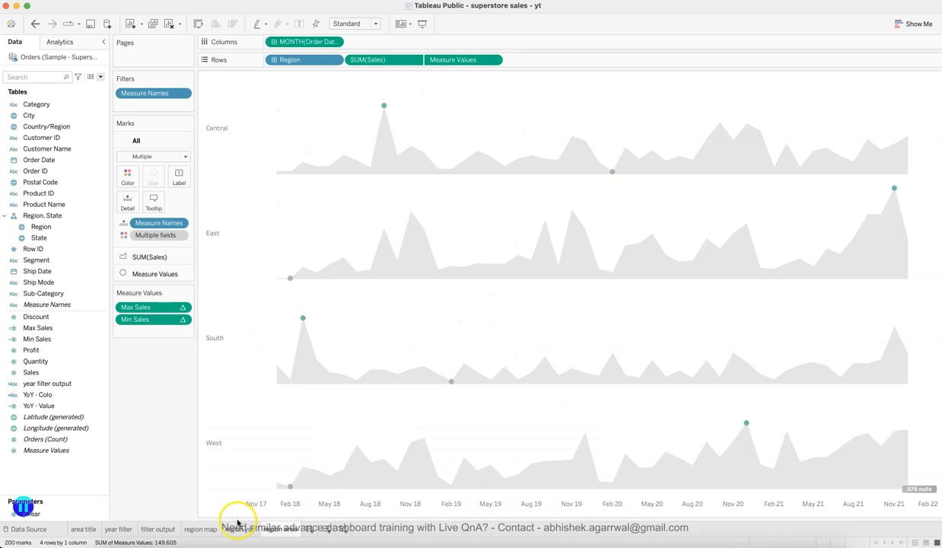
# Return to Tableau and duplicate the region year-over-year worksheet
pyautogui.click(232, 529)
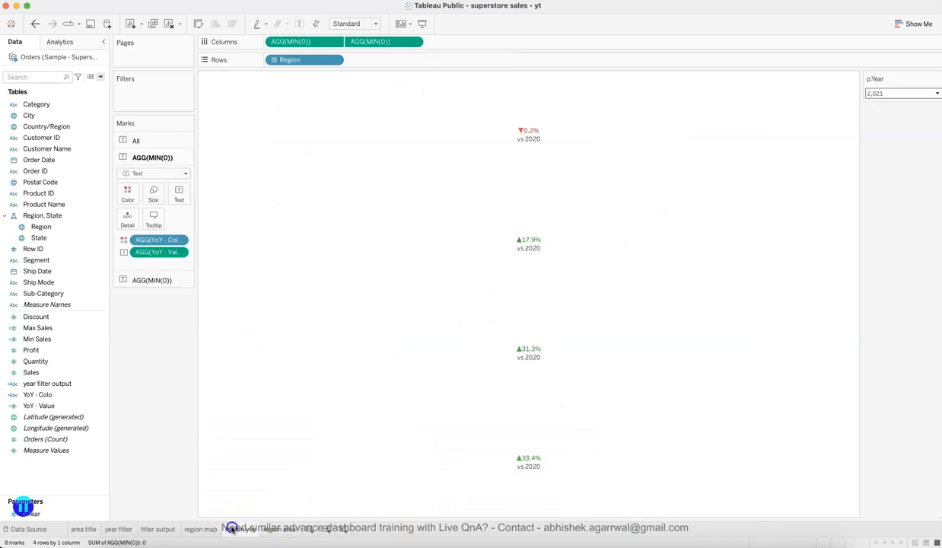
pyautogui.rightClick(232, 530)
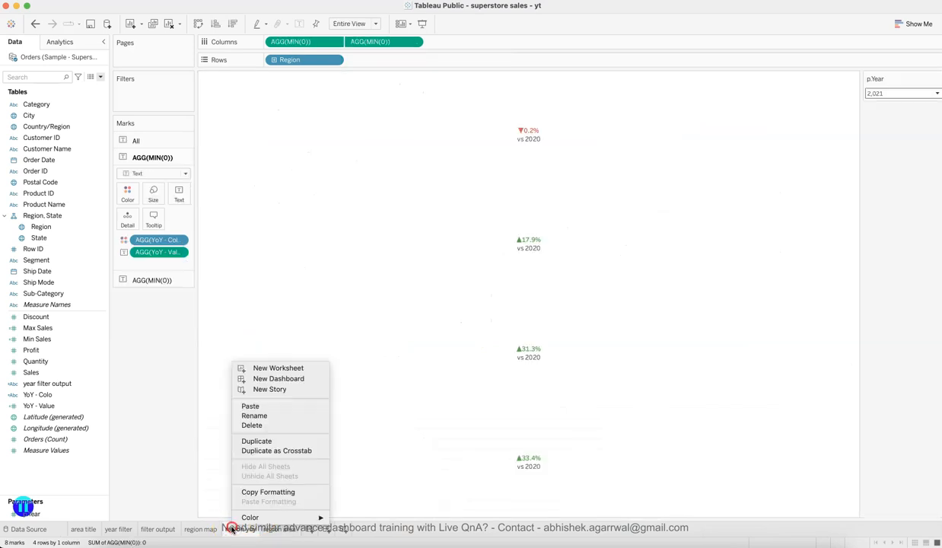
pyautogui.click(265, 440)
pyautogui.click(343, 528)
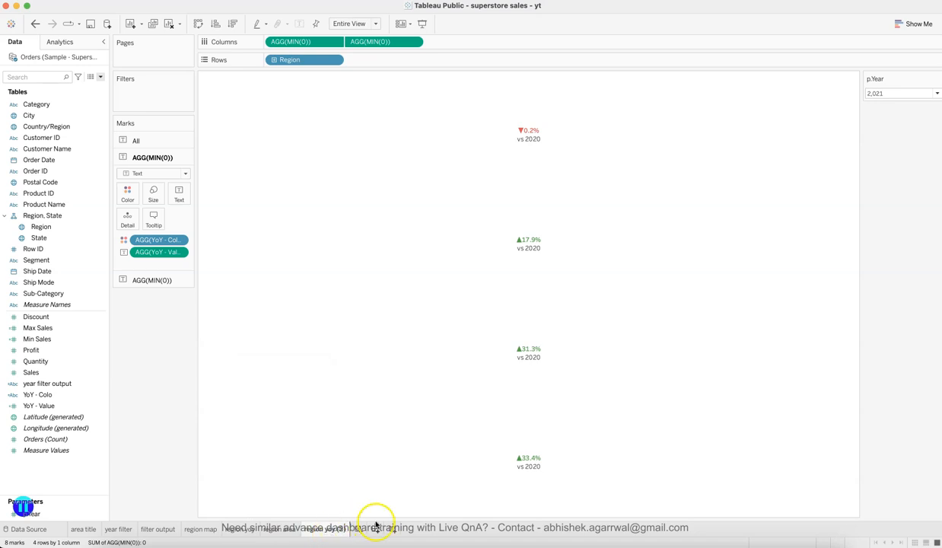
# Check the category section of the reference dashboard in Safari, then replace Region with Category on Rows in Tableau and hide its field label
pyautogui.click(292, 540)
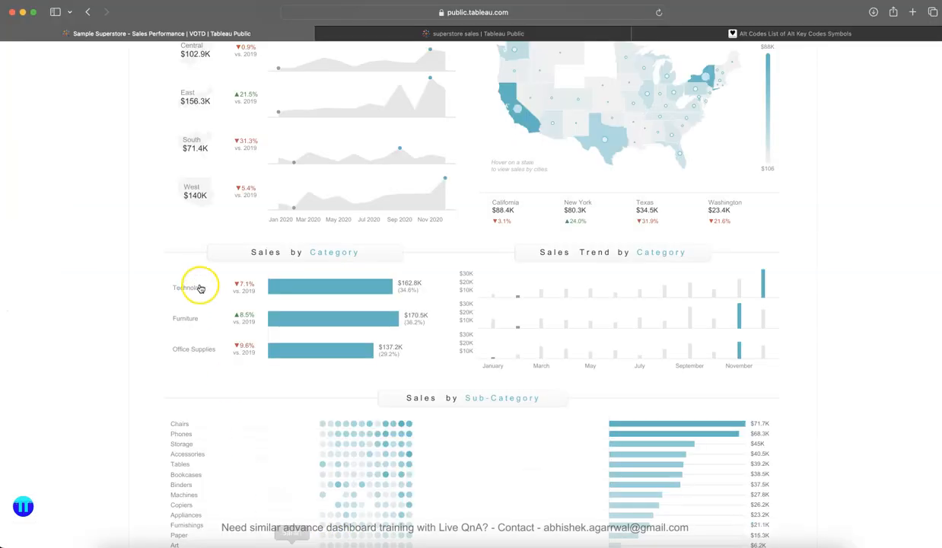
pyautogui.click(750, 540)
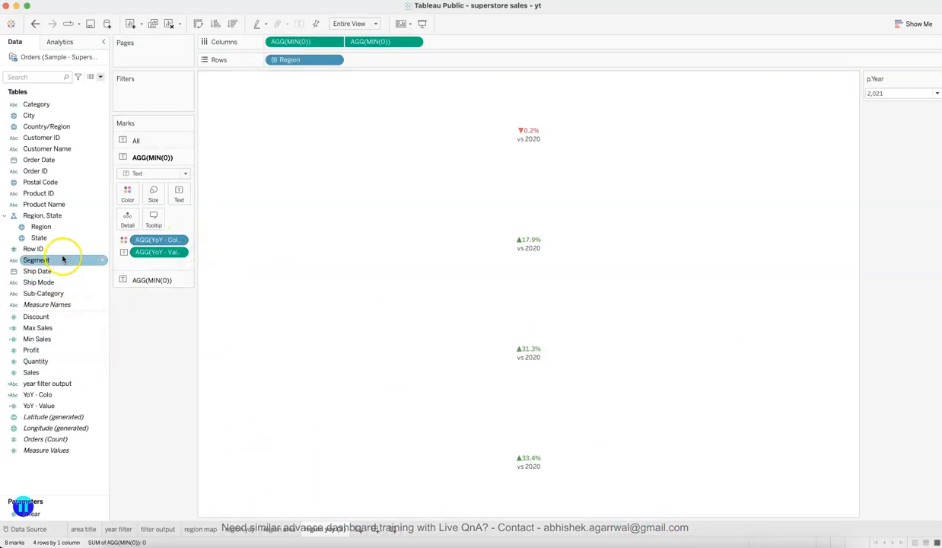
pyautogui.moveTo(53, 104); pyautogui.dragTo(305, 61)
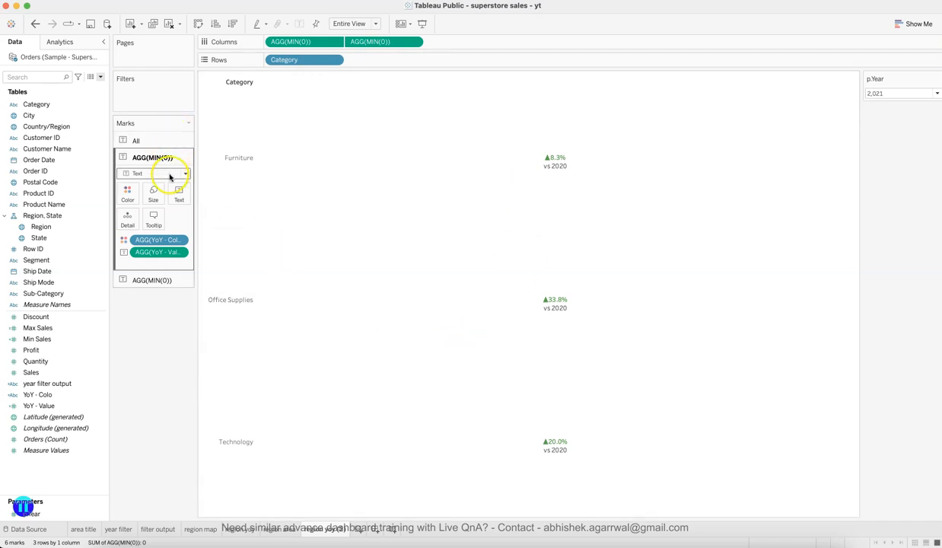
pyautogui.rightClick(238, 83)
pyautogui.click(273, 179)
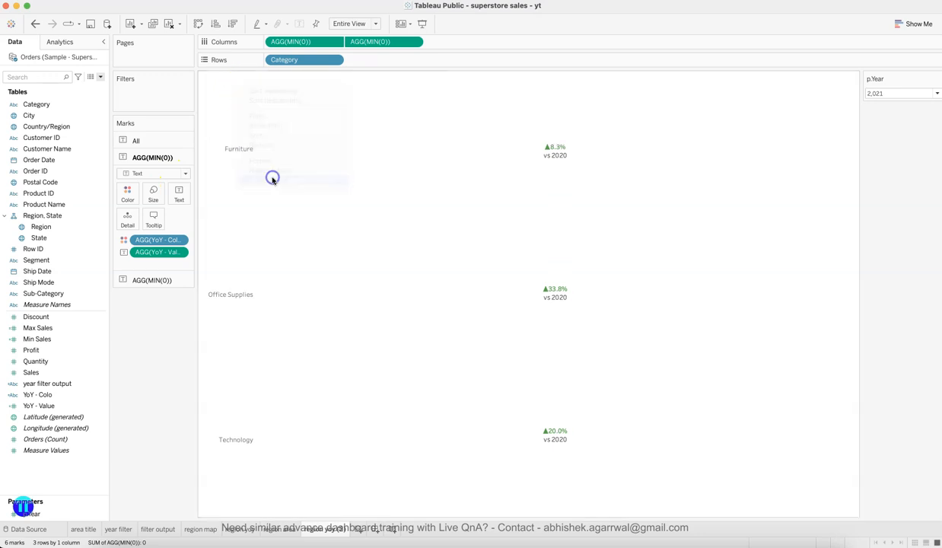
# Hide the p.Year parameter card on the duplicated worksheet
pyautogui.click(937, 79)
pyautogui.click(897, 176)
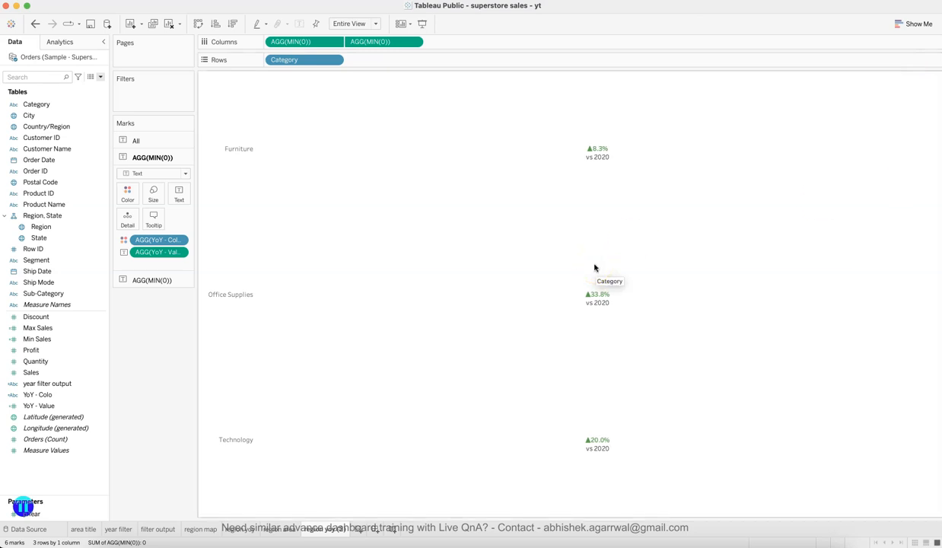
pyautogui.click(429, 282)
# Check the reference category bars in Safari and, back in Tableau, try adding Sales to Columns and Rows of the category year-over-year sheet
pyautogui.click(290, 537)
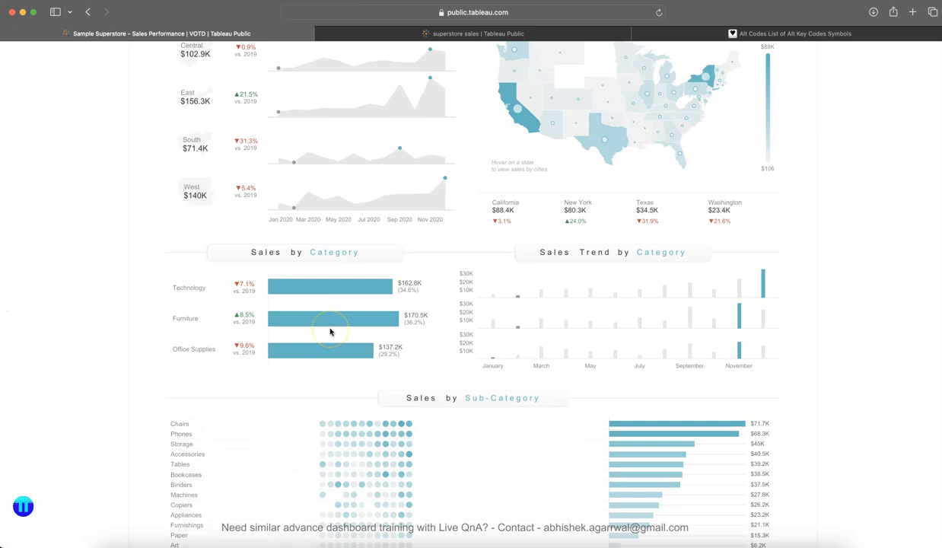
pyautogui.moveTo(330, 328)
pyautogui.click(728, 543)
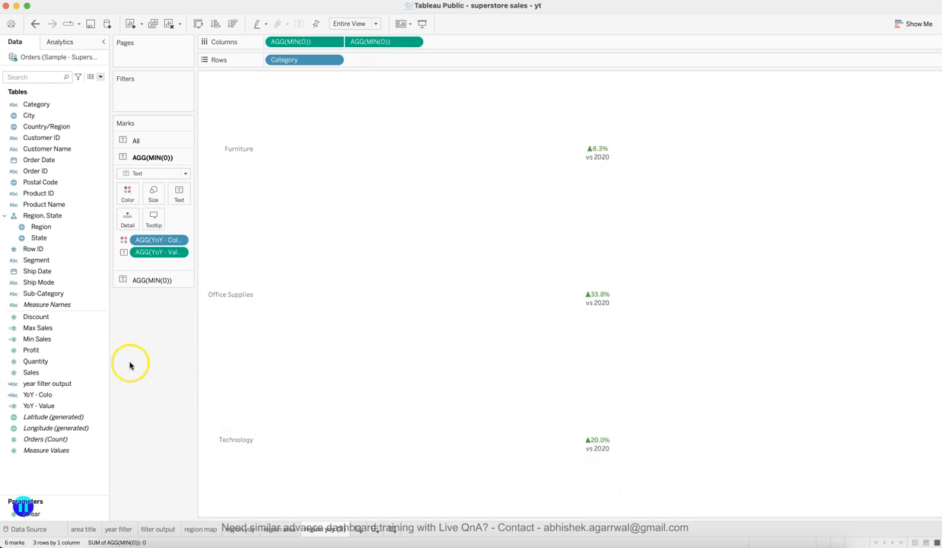
pyautogui.moveTo(67, 395); pyautogui.dragTo(515, 45)
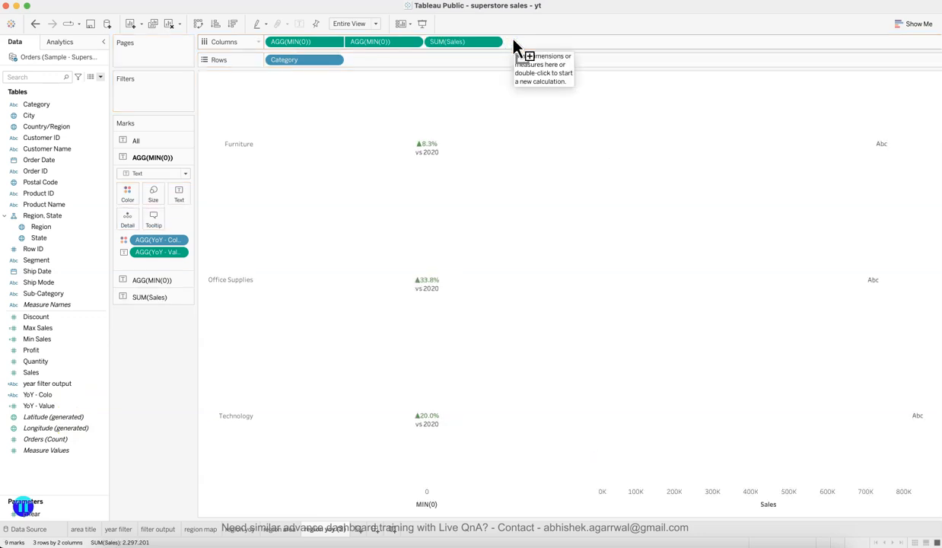
pyautogui.click(493, 41)
pyautogui.click(491, 25)
pyautogui.moveTo(475, 41); pyautogui.dragTo(473, 66)
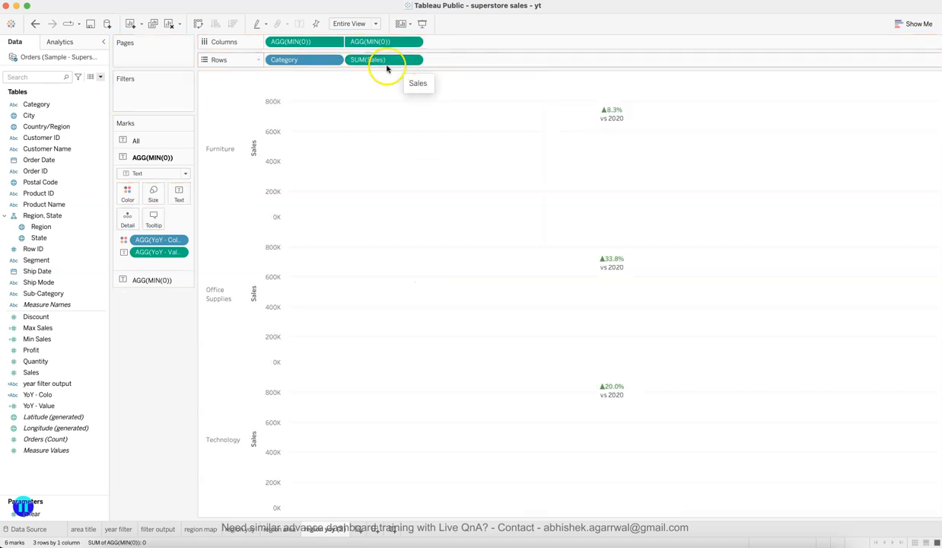
pyautogui.moveTo(381, 61); pyautogui.dragTo(160, 339)
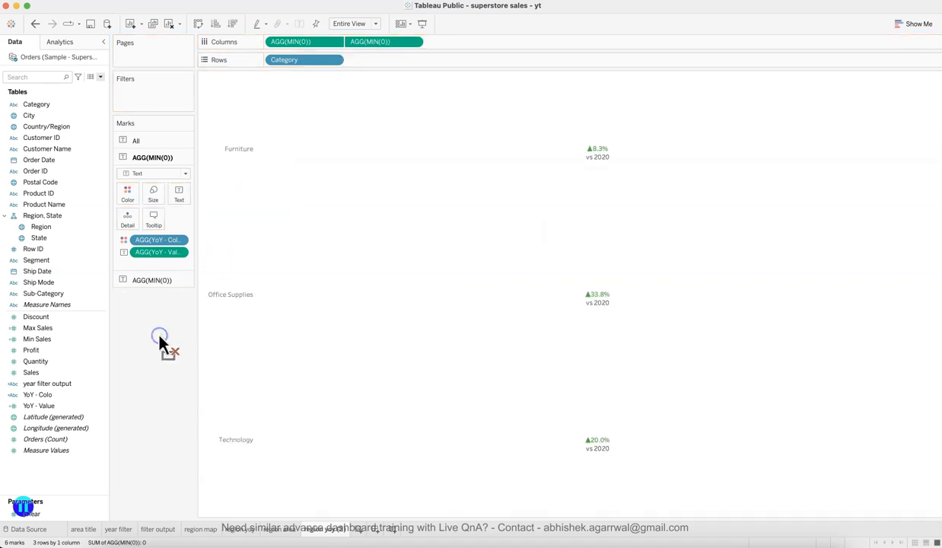
# Create a new worksheet with Category on Rows and Sales on Columns to form a horizontal bar chart
pyautogui.click(360, 529)
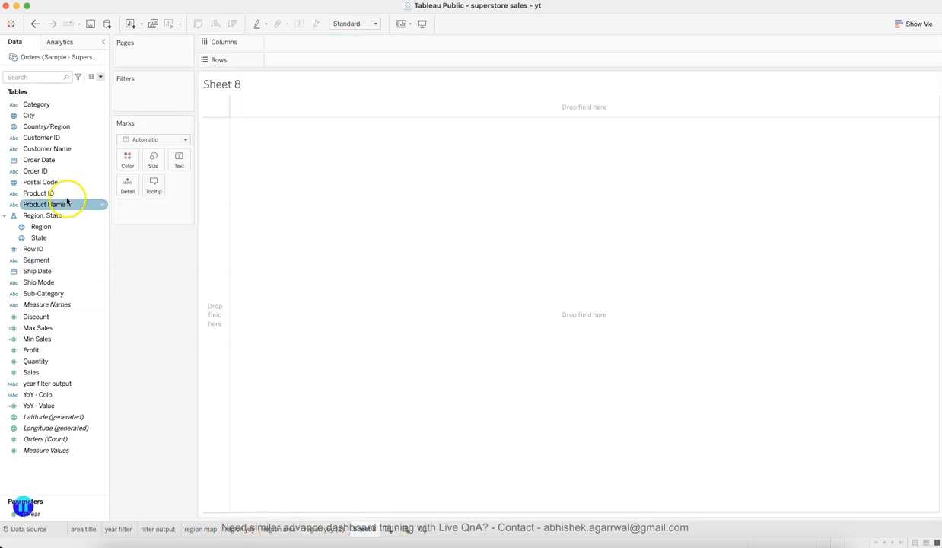
pyautogui.moveTo(42, 104); pyautogui.dragTo(296, 61)
pyautogui.moveTo(97, 376); pyautogui.dragTo(351, 42)
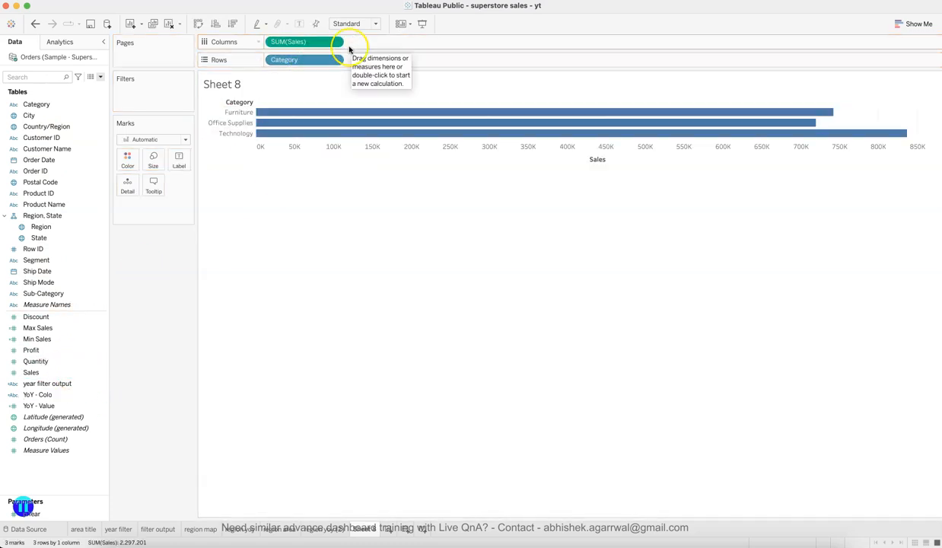
# Fit the category bar chart to Entire View and hide the header of the Sales axis
pyautogui.click(340, 23)
pyautogui.click(342, 56)
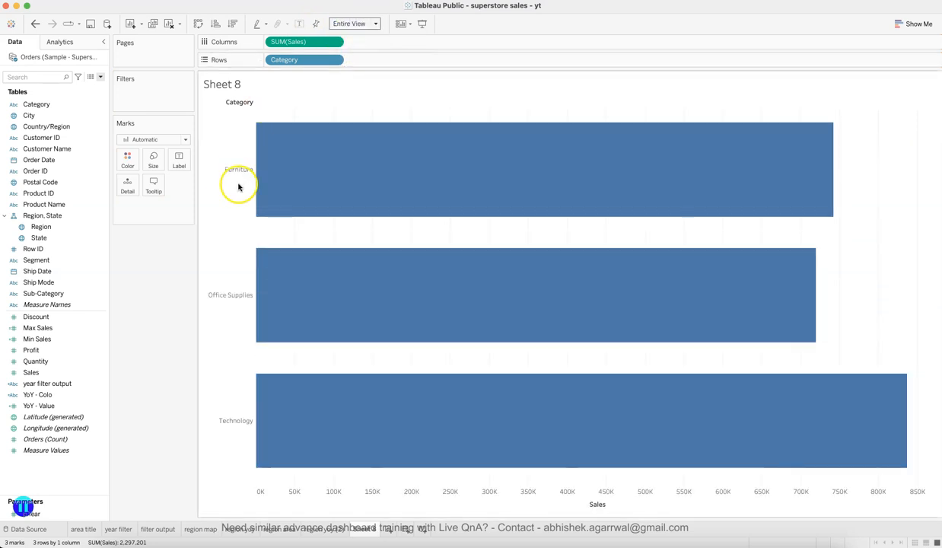
pyautogui.click(337, 43)
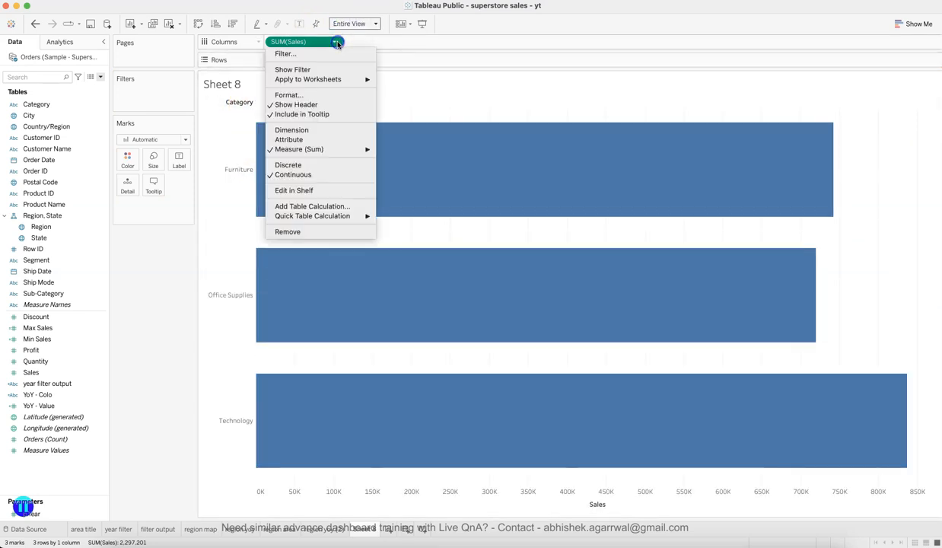
pyautogui.click(313, 105)
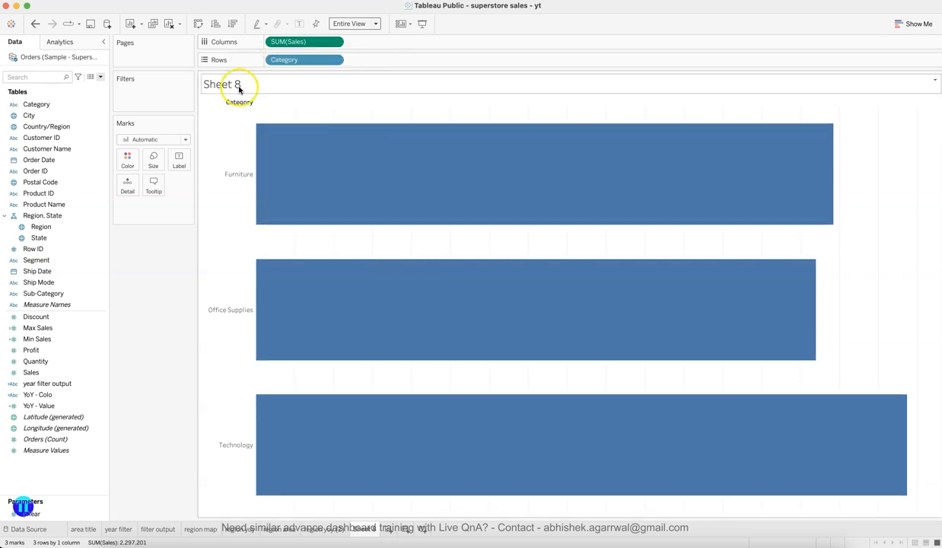
# Hide the Category row header and the sheet title of the category bar chart
pyautogui.click(336, 43)
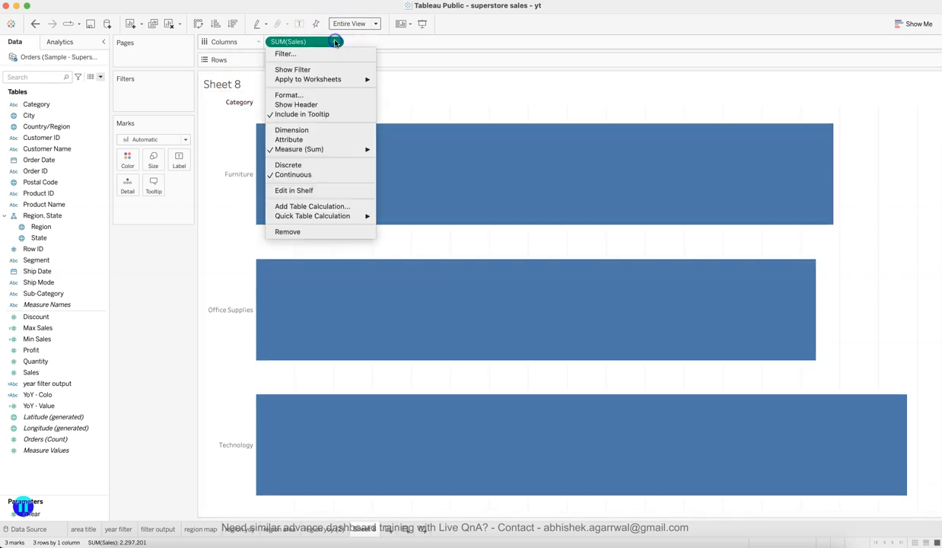
pyautogui.click(243, 123)
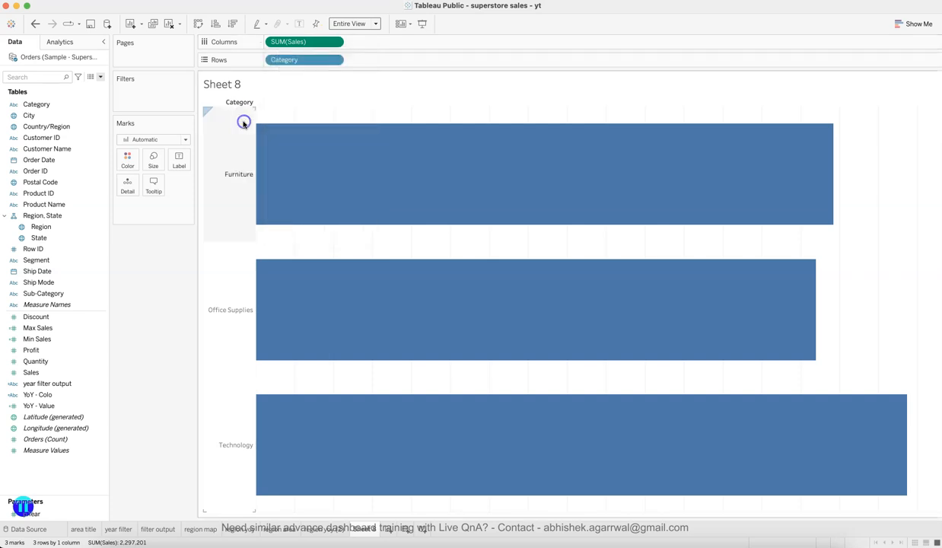
pyautogui.click(334, 60)
pyautogui.click(318, 141)
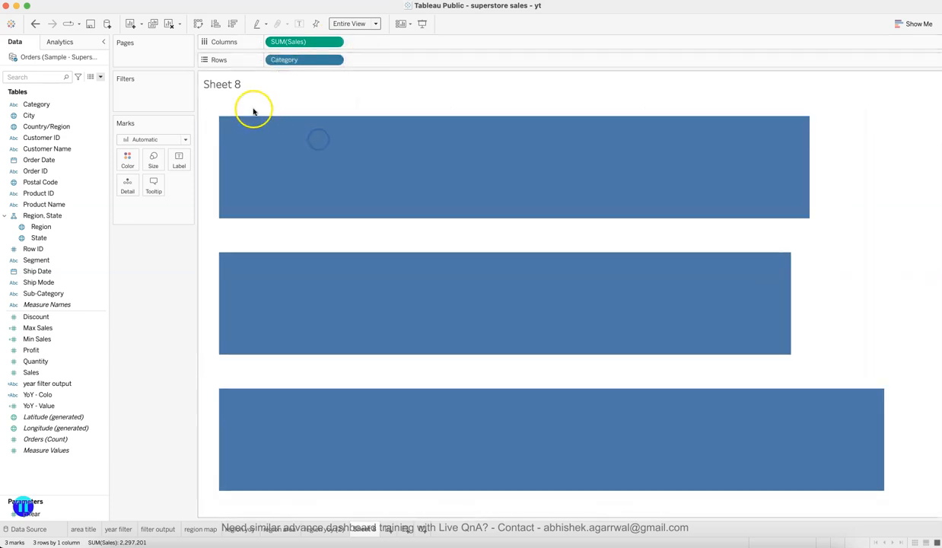
pyautogui.rightClick(227, 83)
pyautogui.click(245, 112)
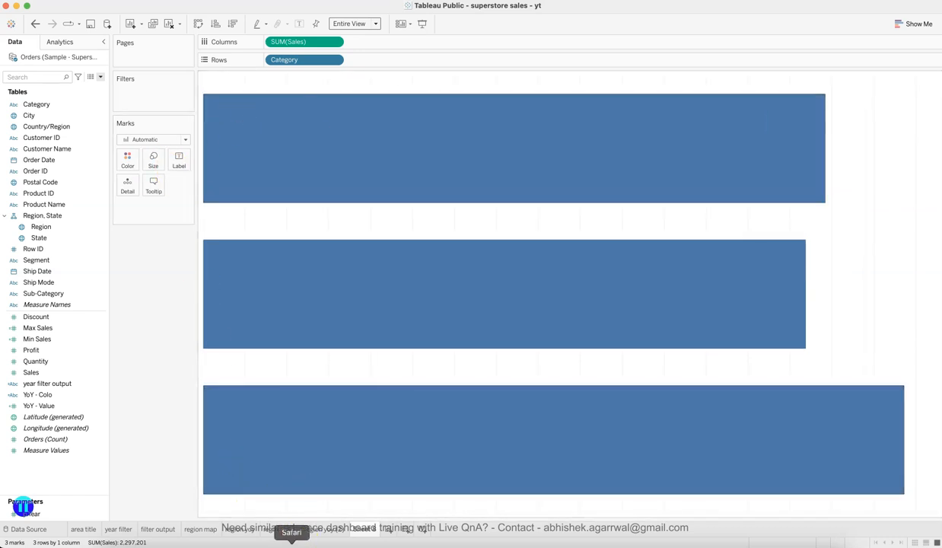
# Check the reference Sales by Category bars in Safari and, back in Tableau, recolor the chart's bars teal blue
pyautogui.click(291, 543)
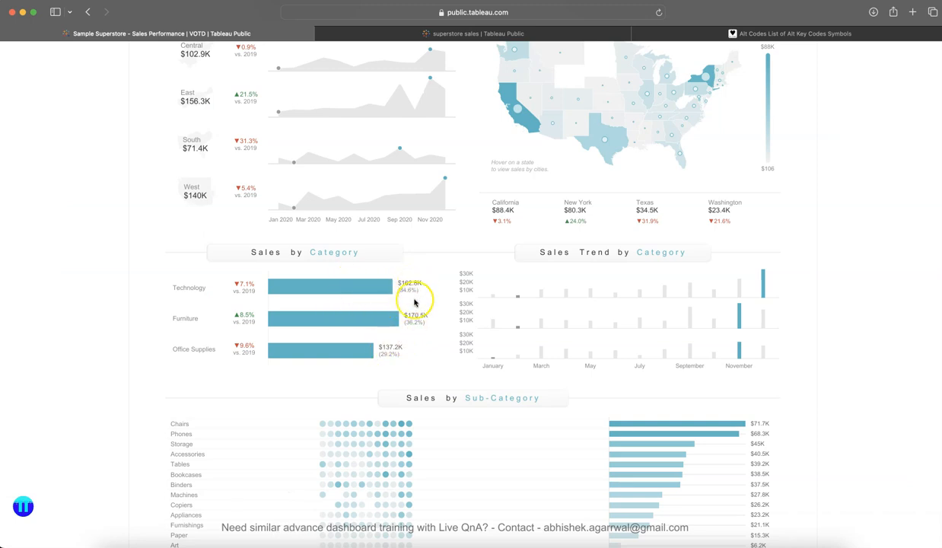
pyautogui.moveTo(388, 355)
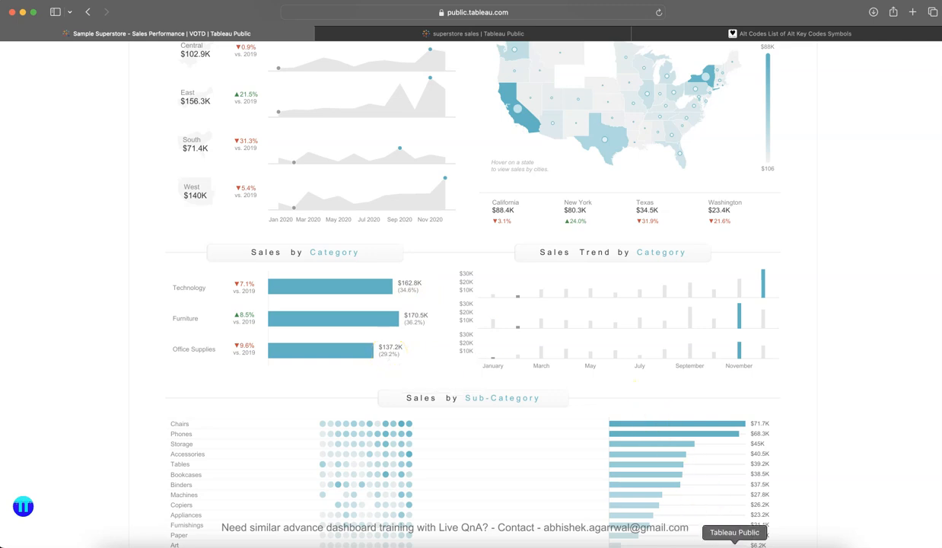
pyautogui.click(720, 544)
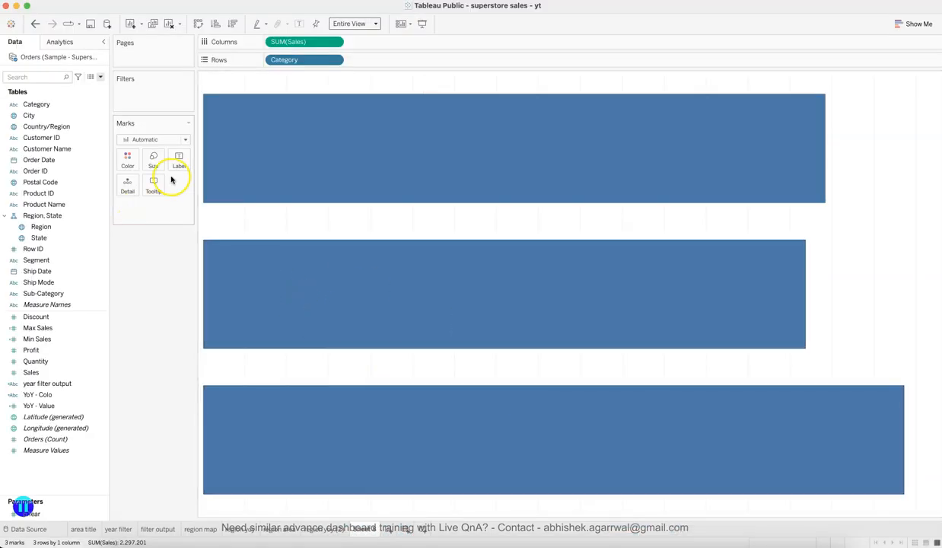
pyautogui.click(127, 159)
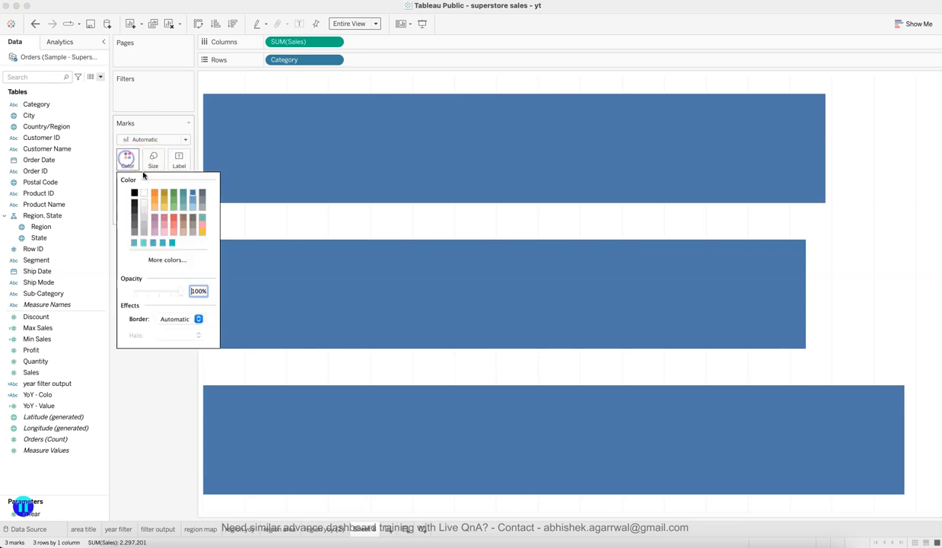
pyautogui.click(145, 245)
pyautogui.click(160, 437)
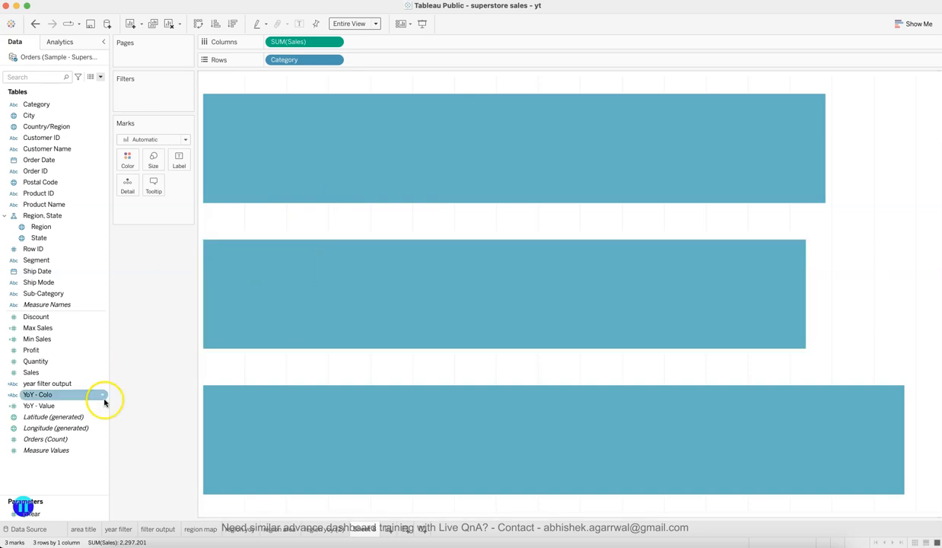
# Label the bars with Sales and turn that label into a Percent of Total quick table calculation
pyautogui.moveTo(61, 373); pyautogui.dragTo(178, 160)
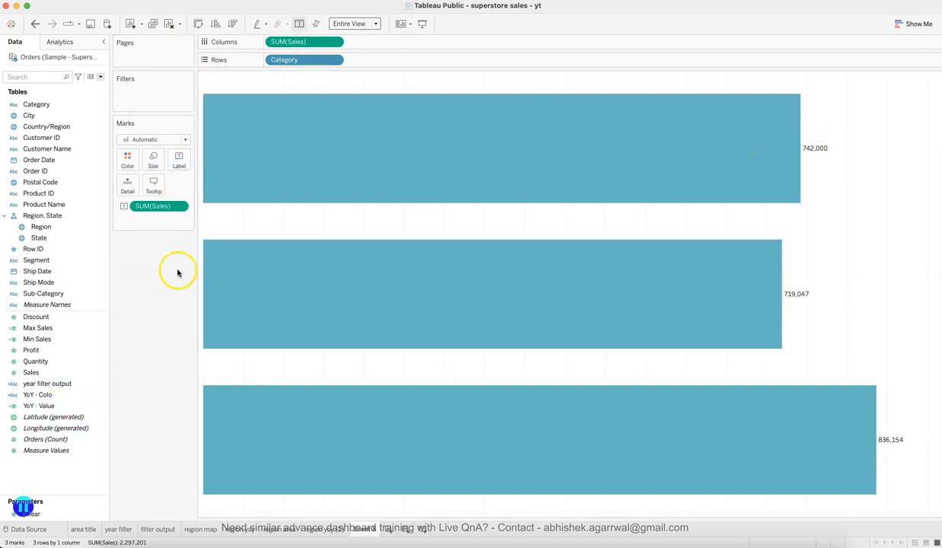
pyautogui.click(180, 206)
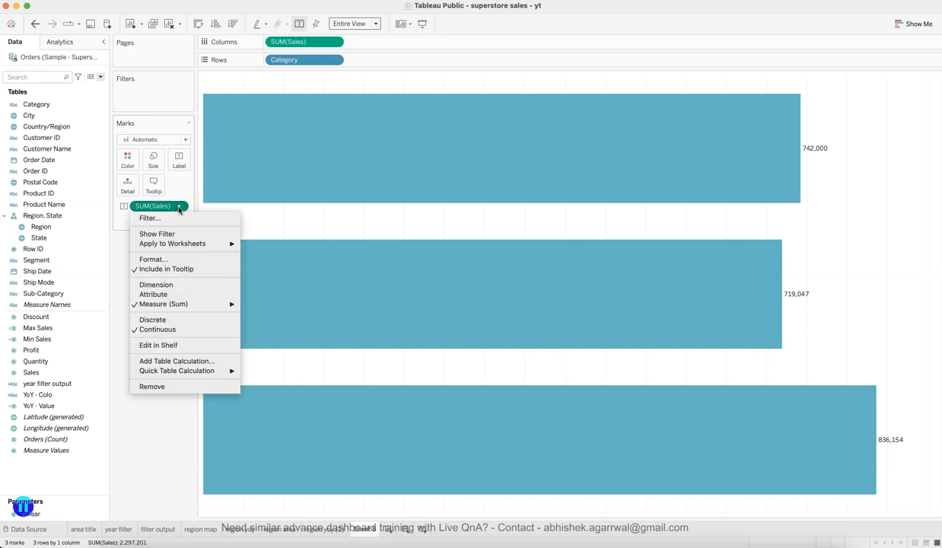
pyautogui.moveTo(186, 371)
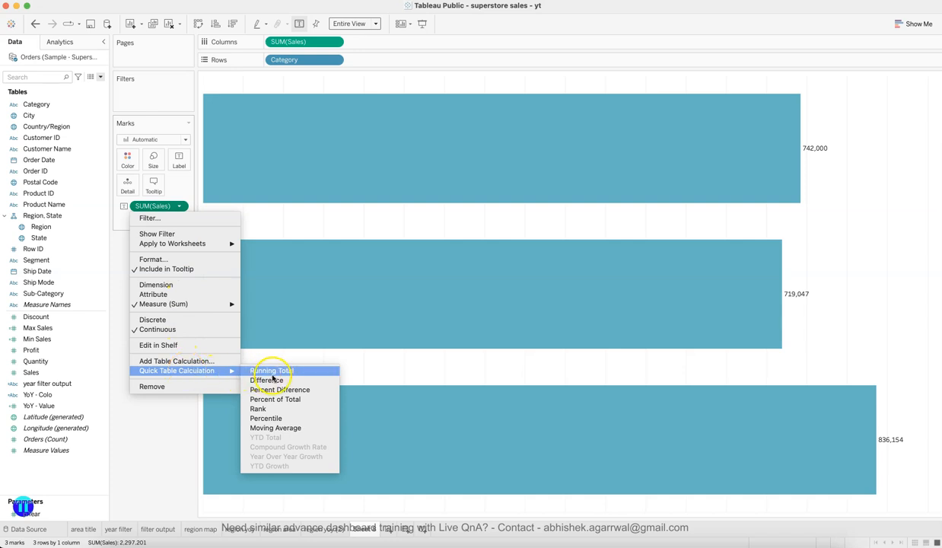
pyautogui.click(291, 401)
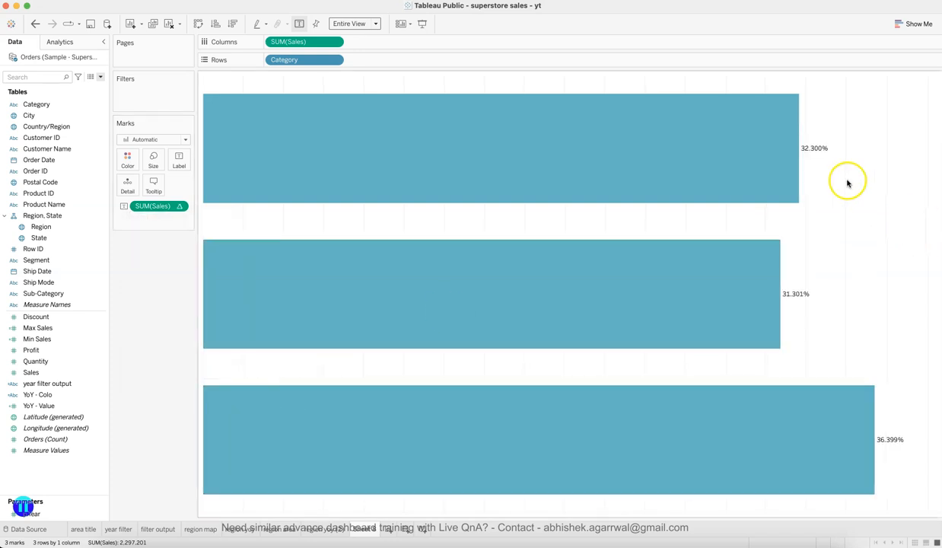
# Format the percent-of-total label as Percentage with 1 decimal place
pyautogui.click(181, 206)
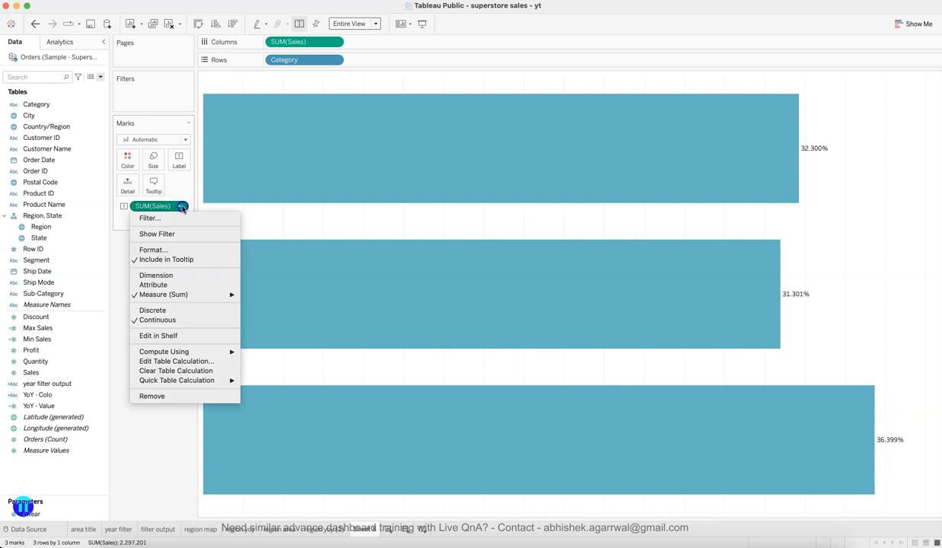
pyautogui.click(168, 250)
pyautogui.click(80, 153)
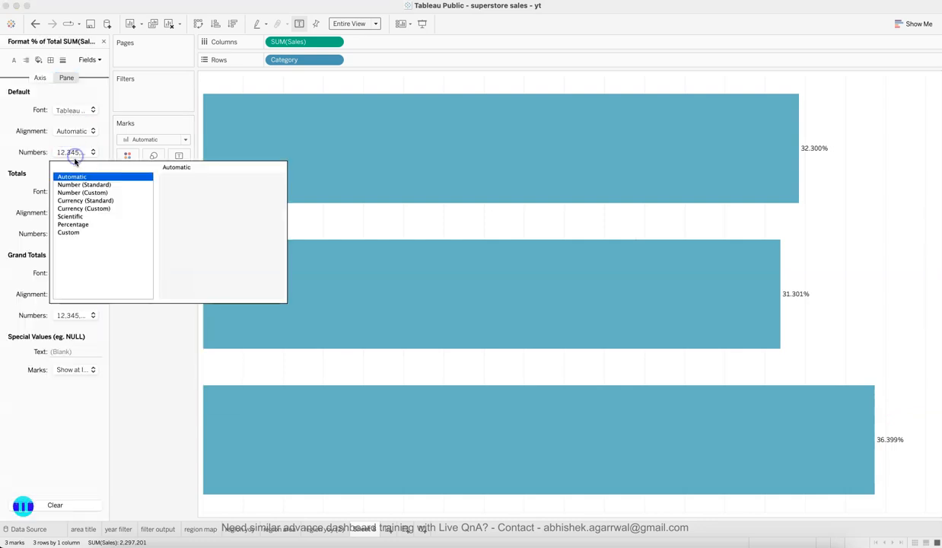
pyautogui.click(85, 223)
pyautogui.click(194, 195)
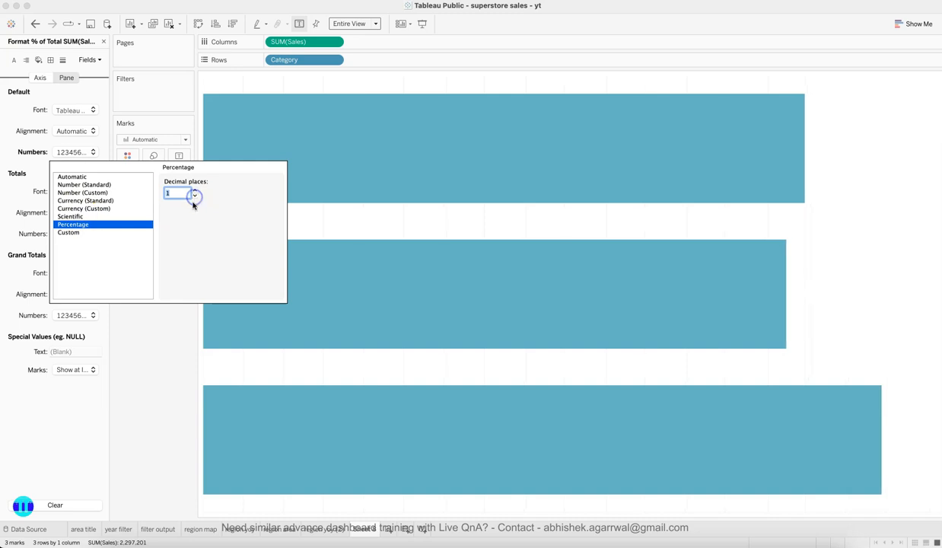
pyautogui.click(144, 360)
pyautogui.click(103, 41)
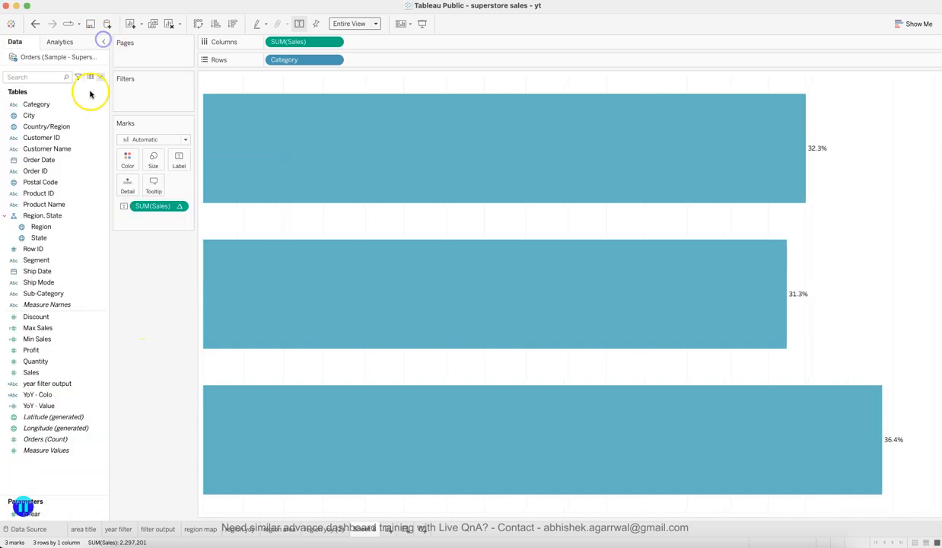
# Add Sales as a second bar label, formatted as Currency (Custom) with 1 decimal place in Thousands (K)
pyautogui.click(52, 373)
pyautogui.moveTo(53, 373); pyautogui.dragTo(178, 152)
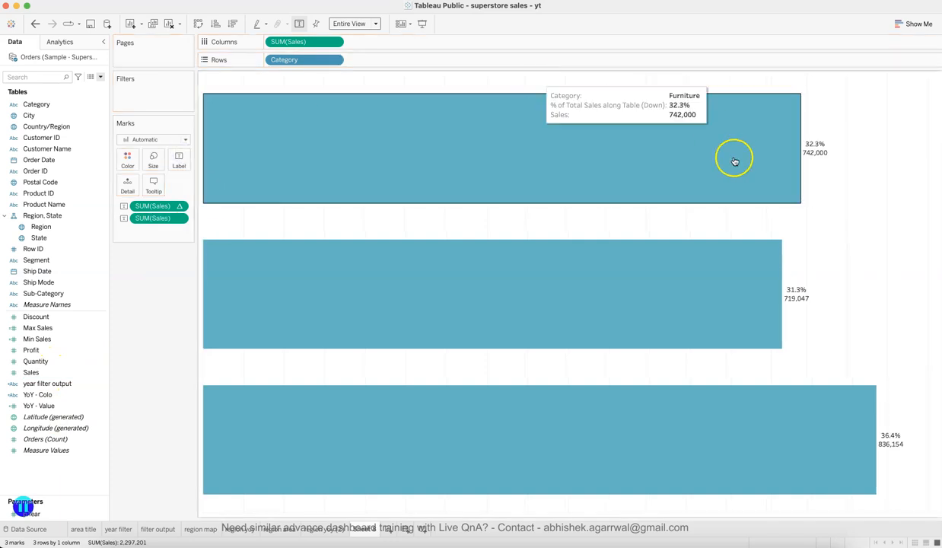
pyautogui.click(182, 218)
pyautogui.click(151, 267)
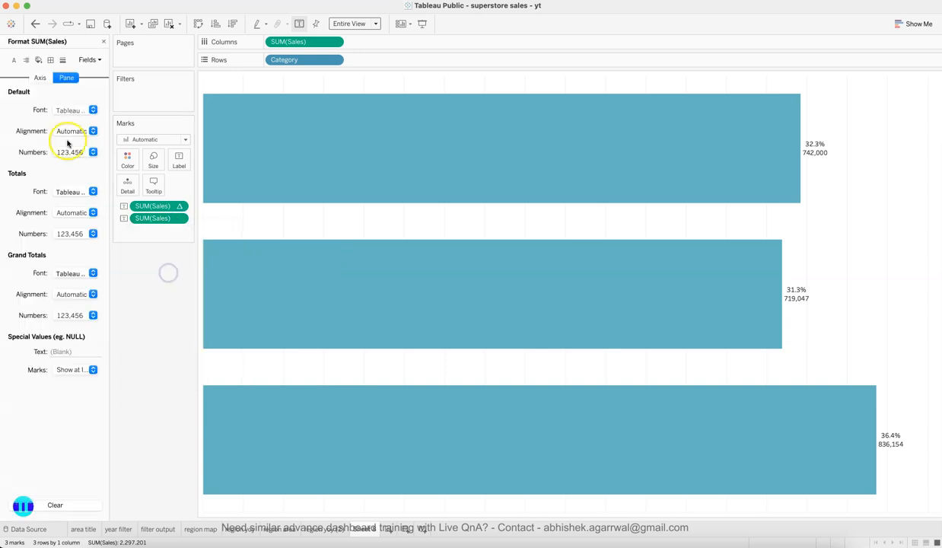
pyautogui.click(69, 152)
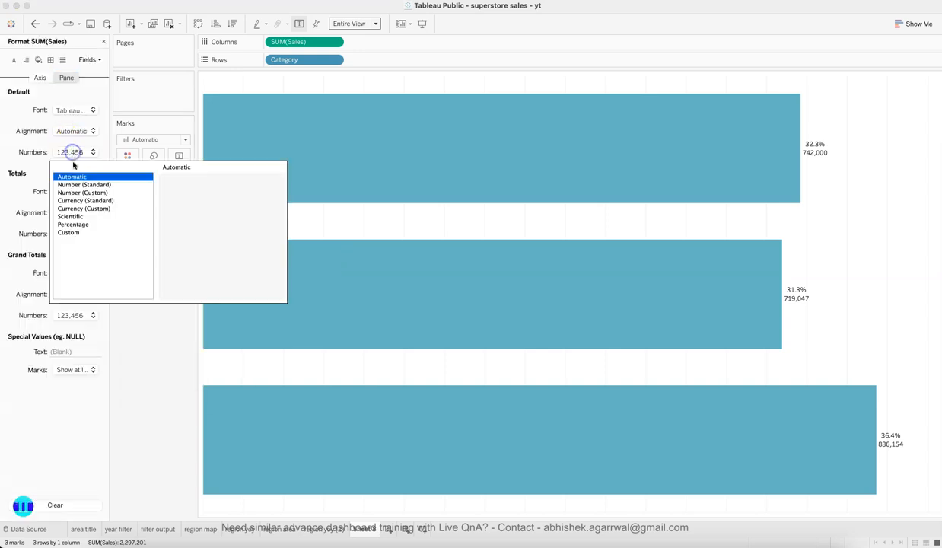
pyautogui.click(84, 208)
pyautogui.click(195, 197)
pyautogui.click(196, 246)
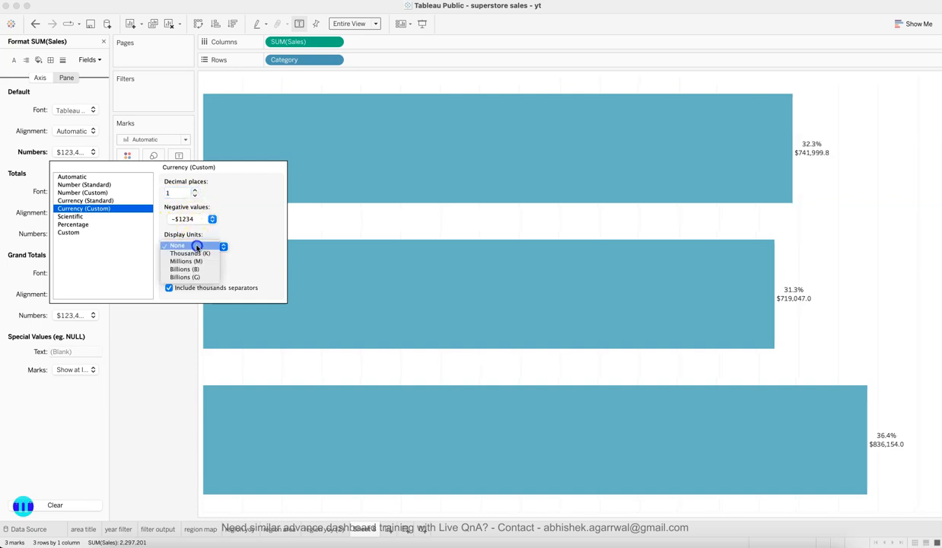
pyautogui.click(192, 253)
pyautogui.click(148, 391)
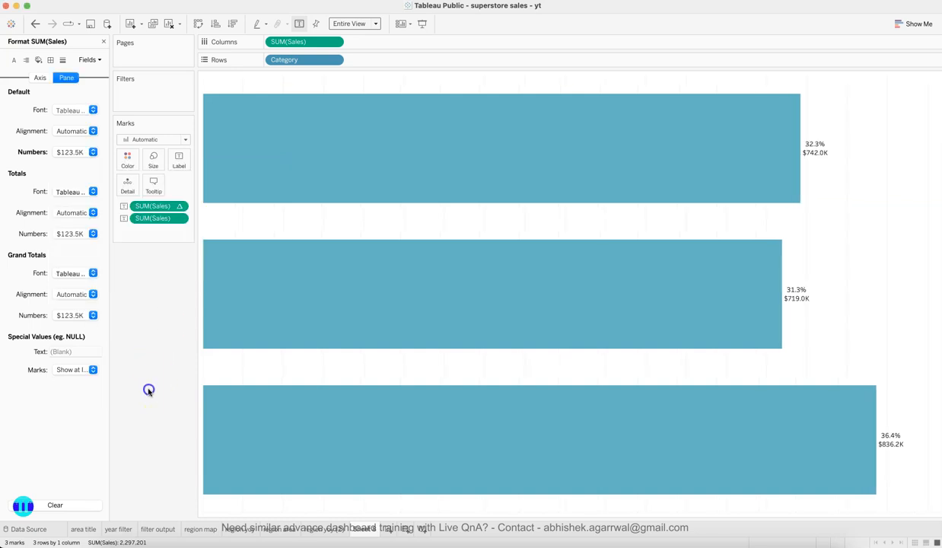
pyautogui.click(104, 41)
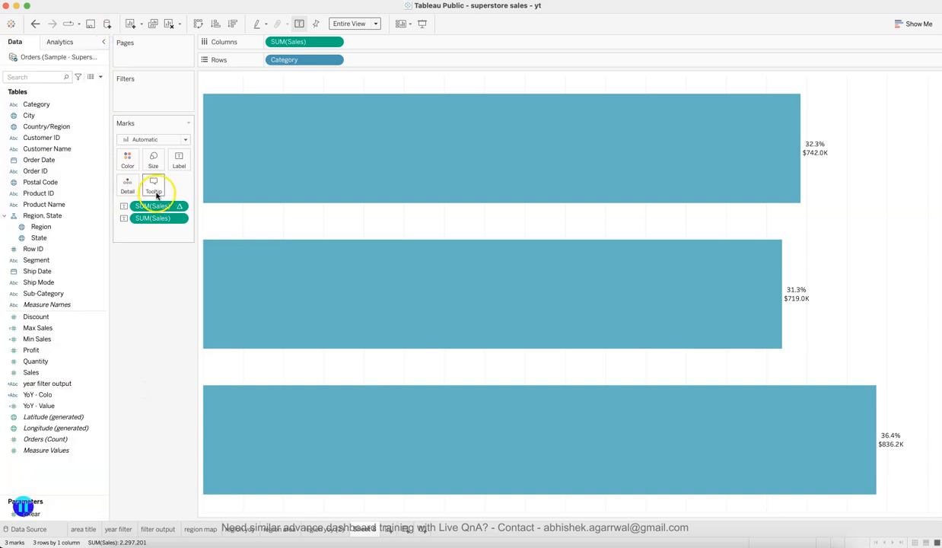
# Enclose the percent-of-total field in the bar label text in parentheses, following the reference dashboard in Safari, and apply it
pyautogui.click(179, 159)
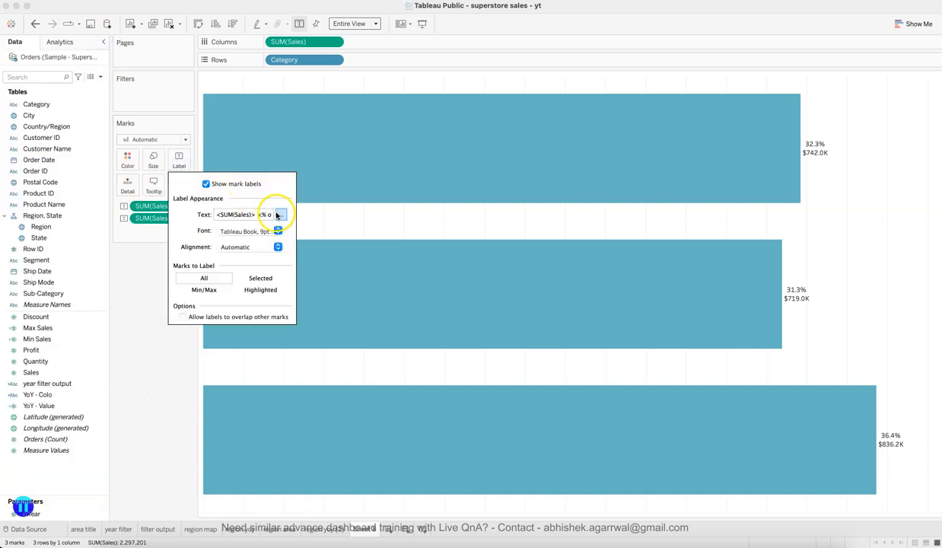
pyautogui.click(279, 216)
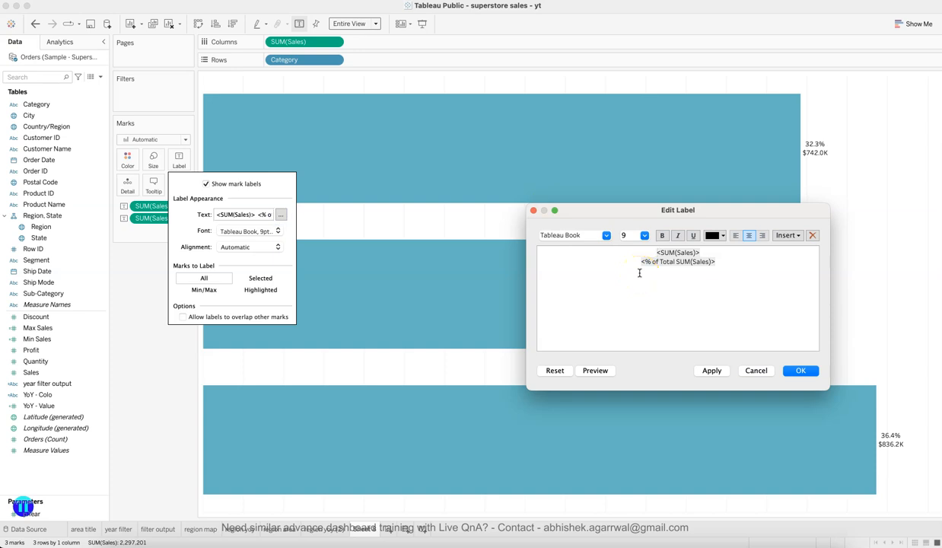
pyautogui.tripleClick(639, 272)
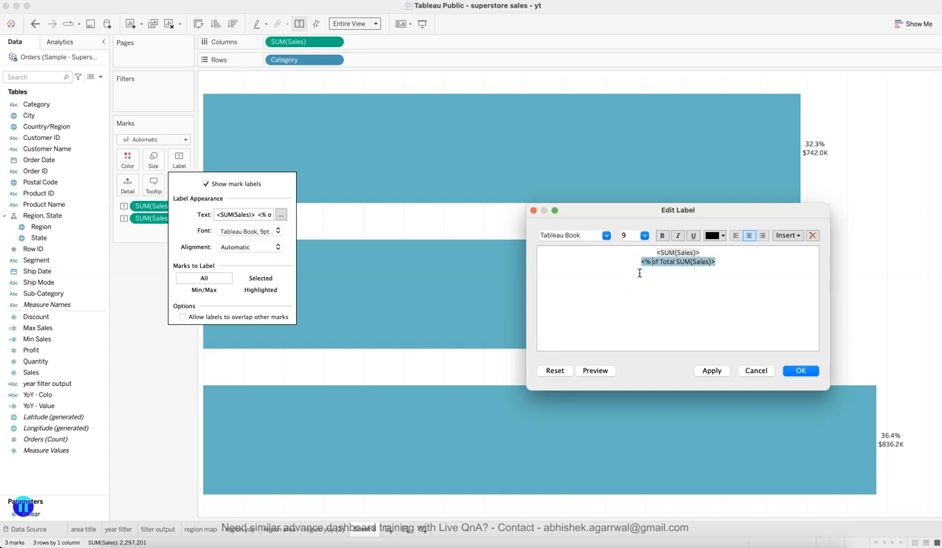
pyautogui.click(639, 272)
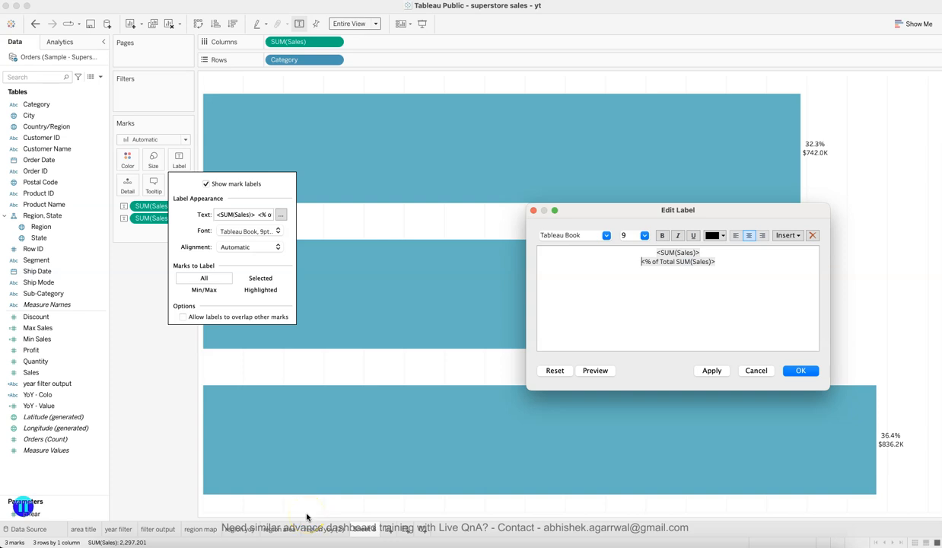
pyautogui.click(291, 541)
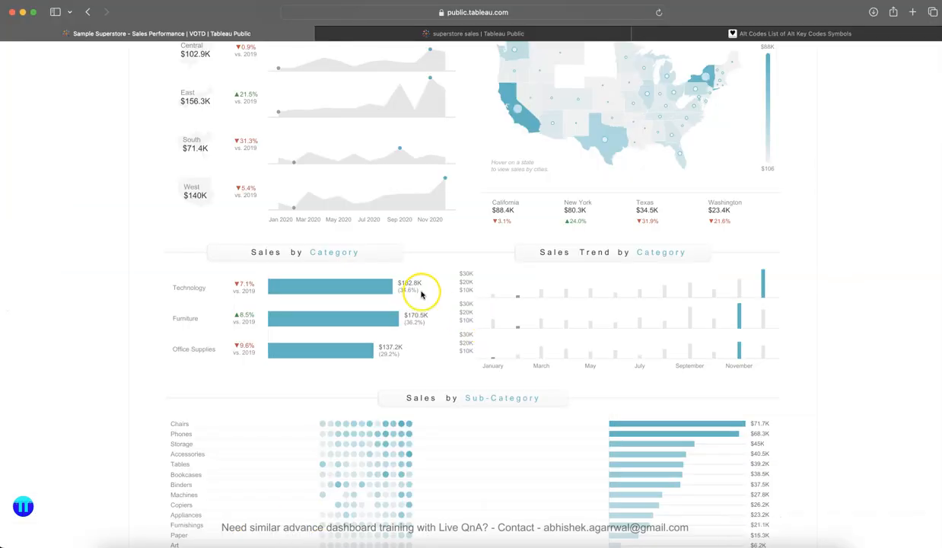
pyautogui.press('super+Tab')
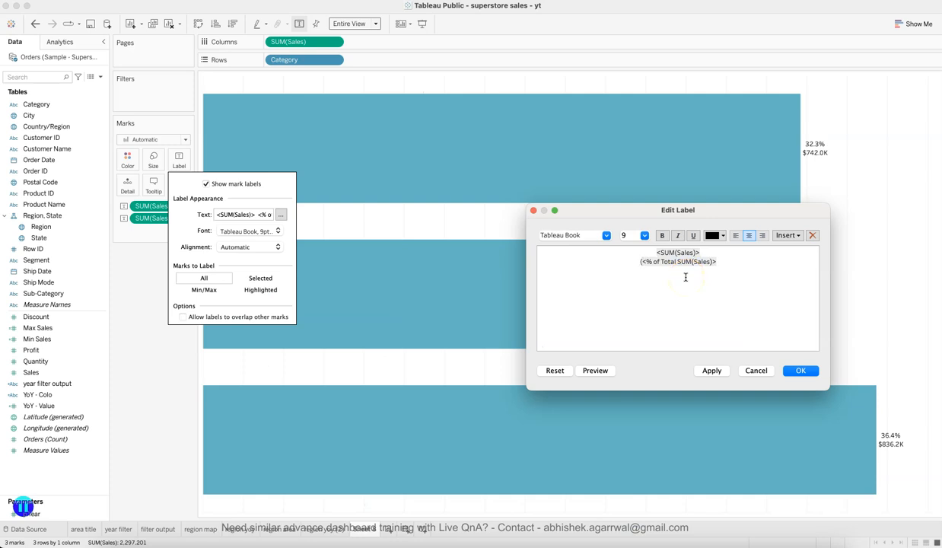
pyautogui.click(710, 371)
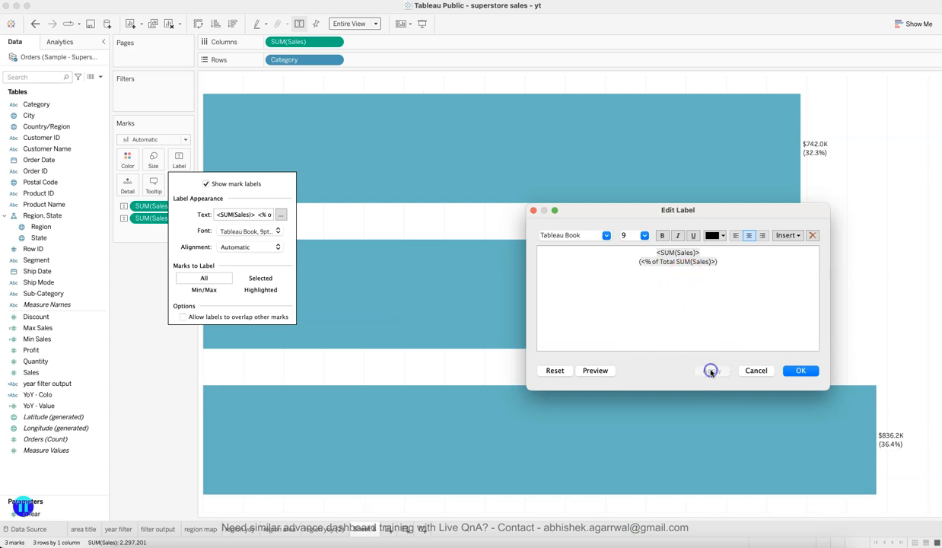
# Color the entire bar label text medium gray and accept the label changes
pyautogui.press('super+a')
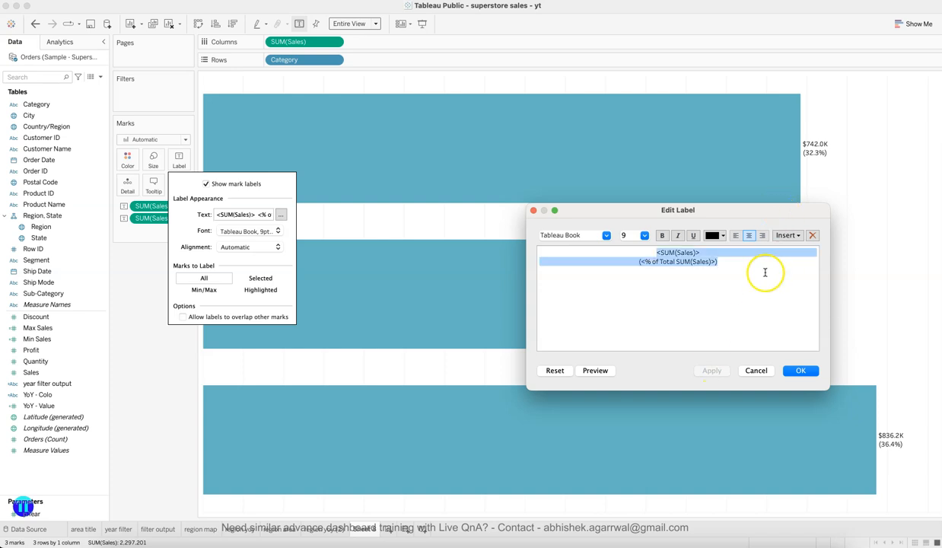
pyautogui.click(722, 236)
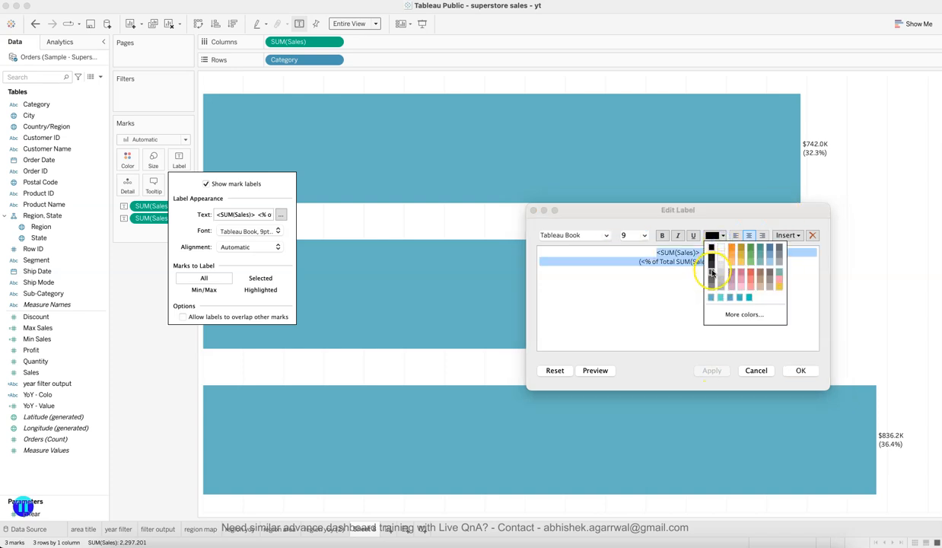
pyautogui.click(711, 277)
pyautogui.click(714, 370)
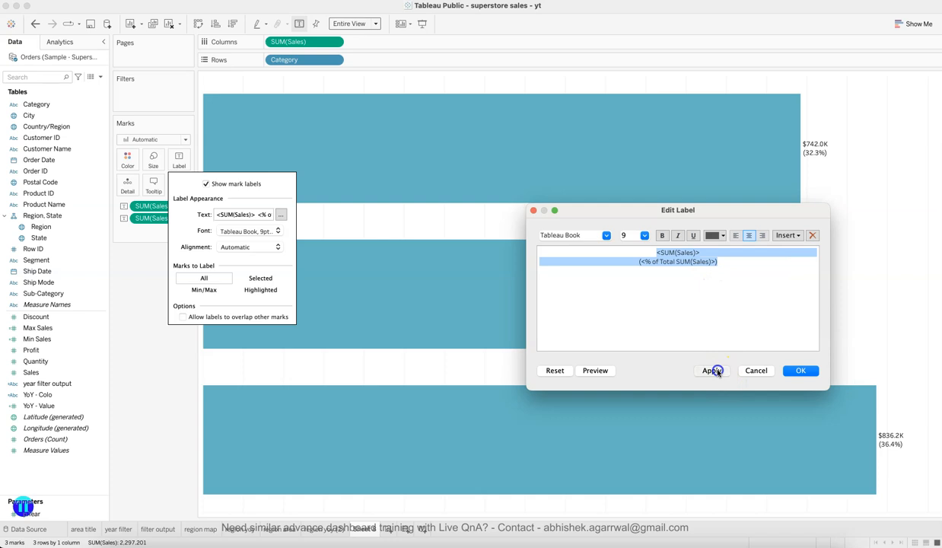
pyautogui.click(713, 235)
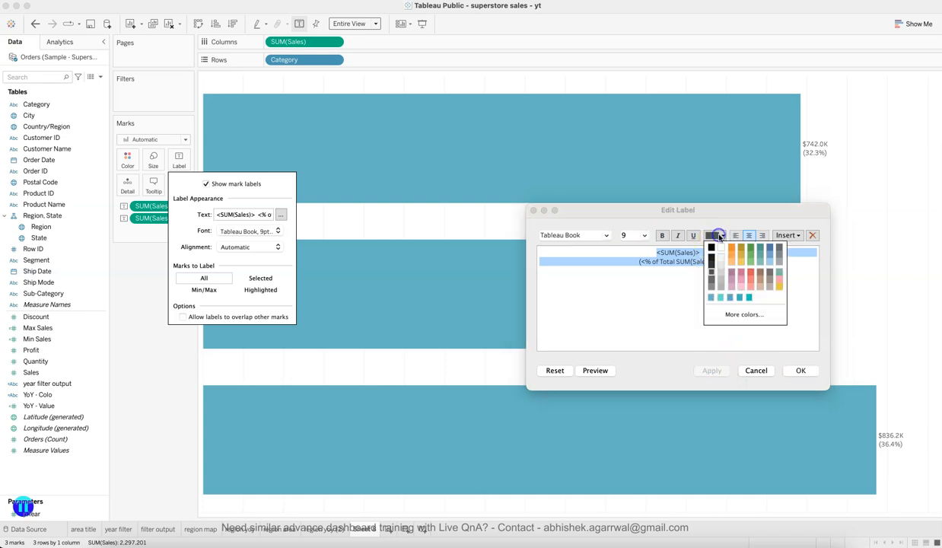
pyautogui.click(711, 280)
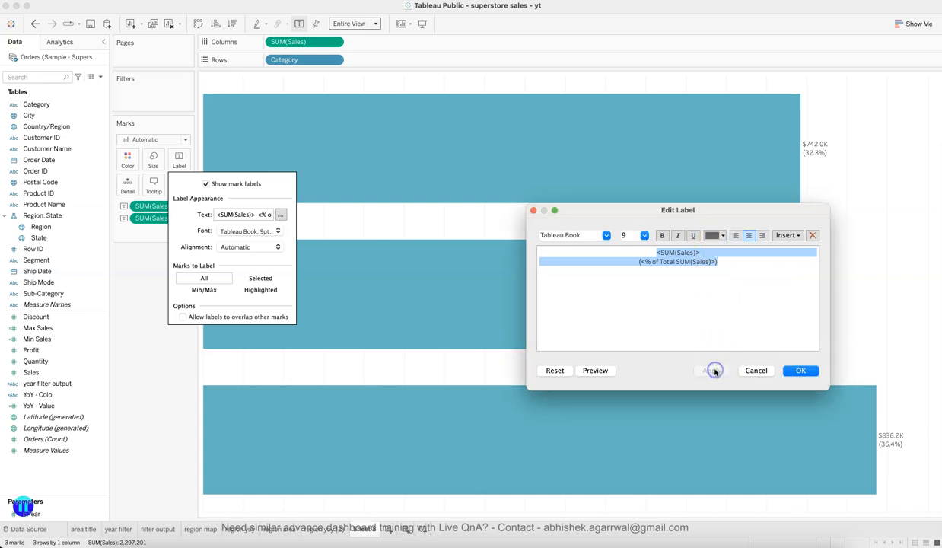
pyautogui.click(800, 370)
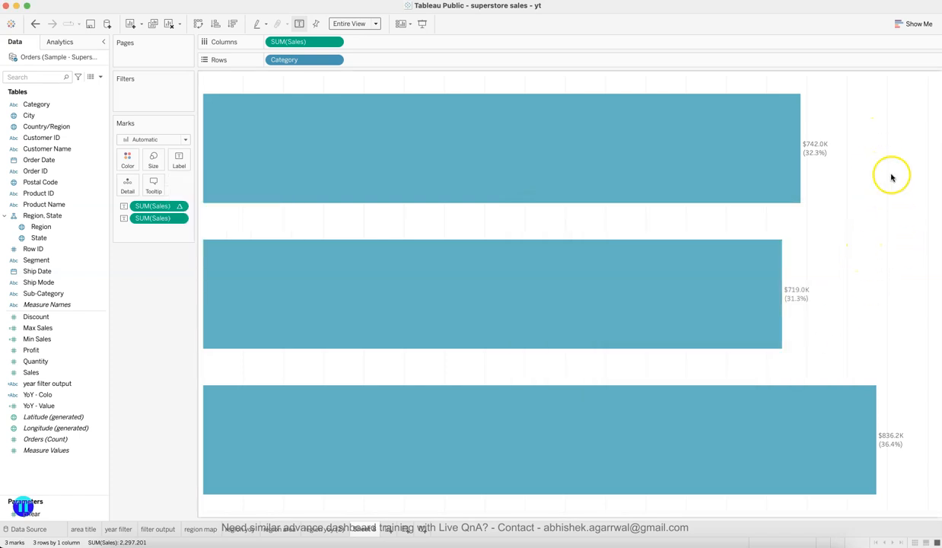
# Open the formatting options for the category bar chart
pyautogui.rightClick(889, 301)
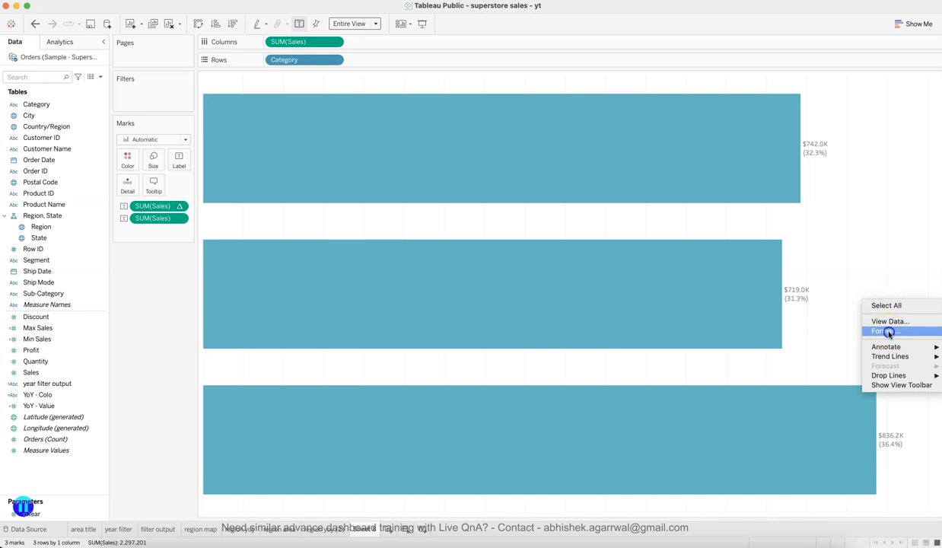
# Set the column grid lines of the category sales bar chart to None and close the line formatting
pyautogui.click(887, 331)
pyautogui.click(62, 60)
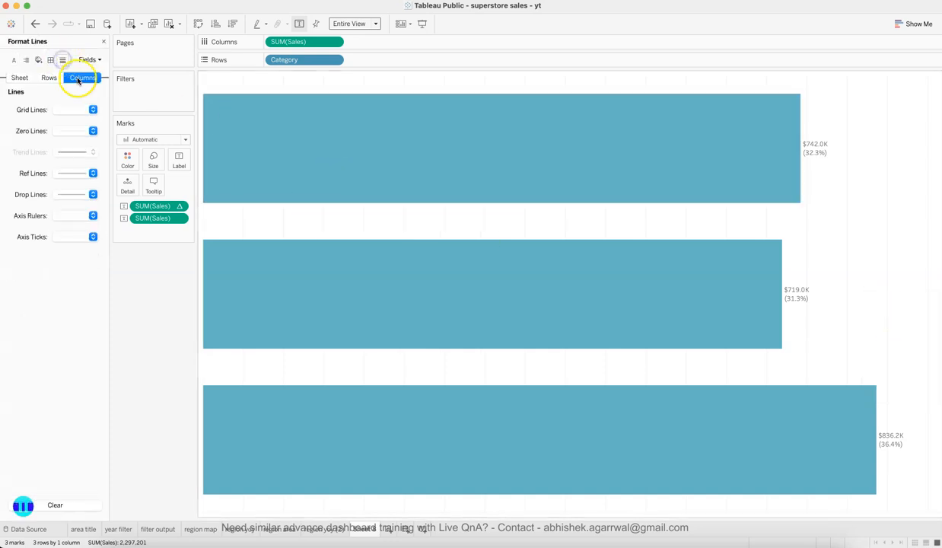
pyautogui.click(76, 110)
pyautogui.click(78, 125)
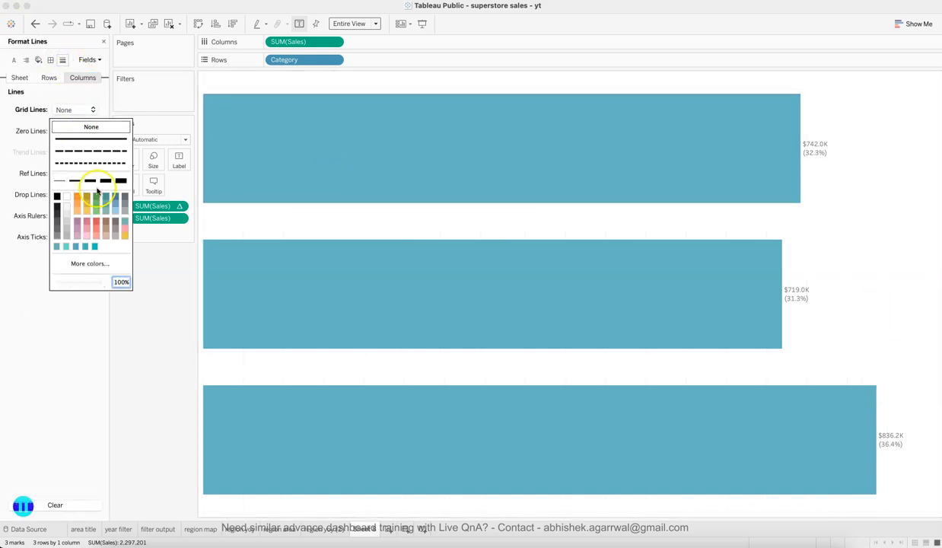
pyautogui.click(130, 320)
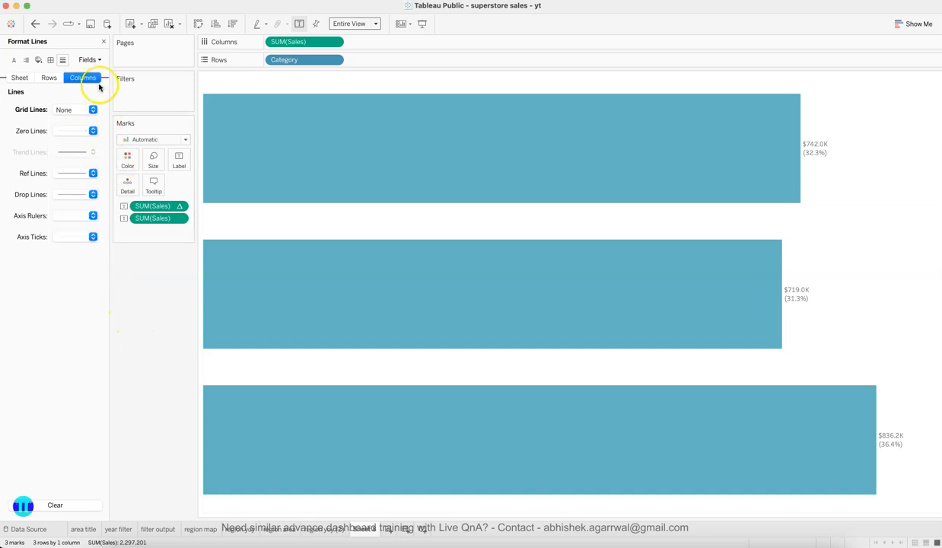
pyautogui.click(103, 41)
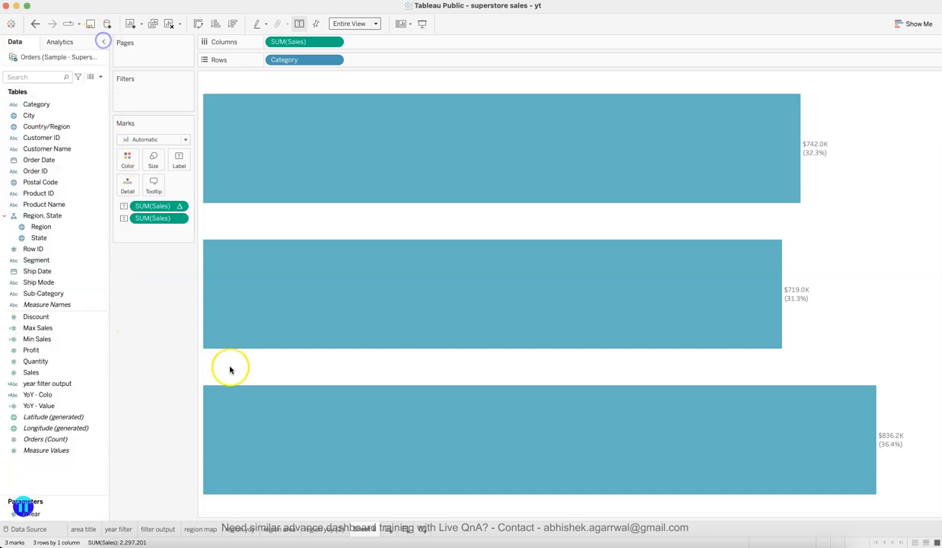
# Rename the category year-over-year worksheet to cat yoy and return to the category bar chart worksheet
pyautogui.click(334, 528)
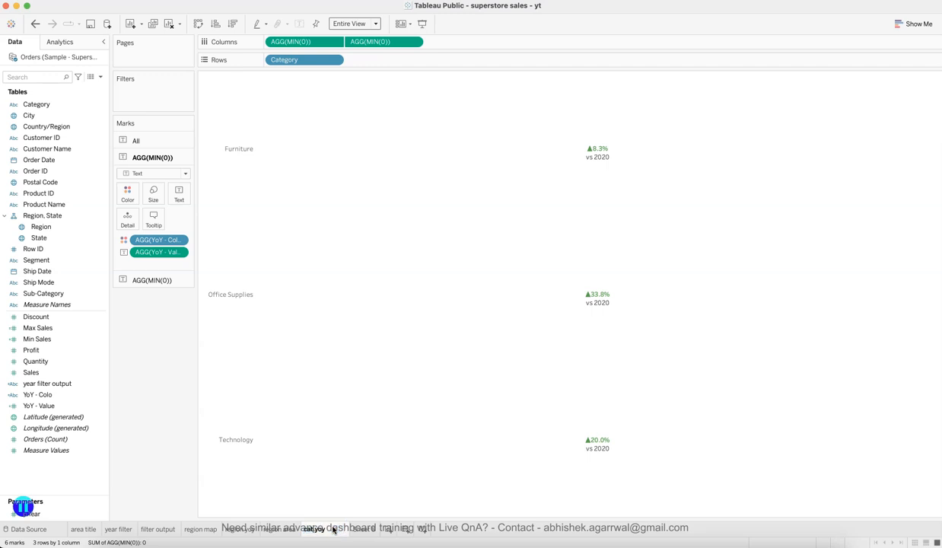
pyautogui.doubleClick(333, 530)
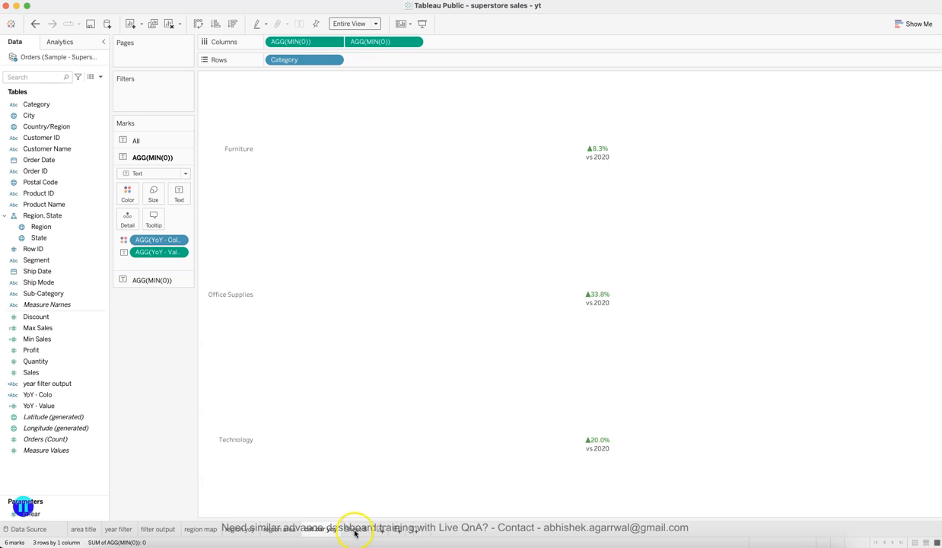
pyautogui.click(354, 531)
pyautogui.click(327, 530)
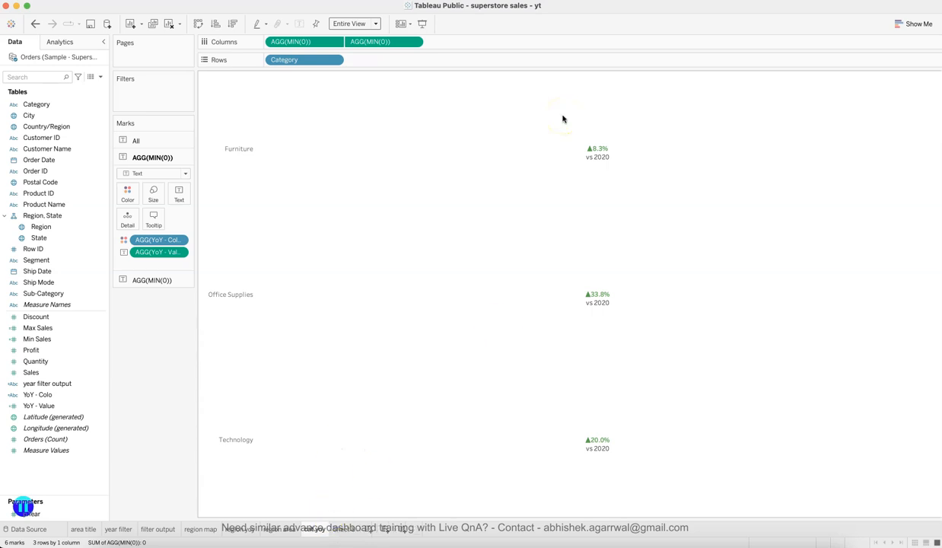
pyautogui.click(350, 530)
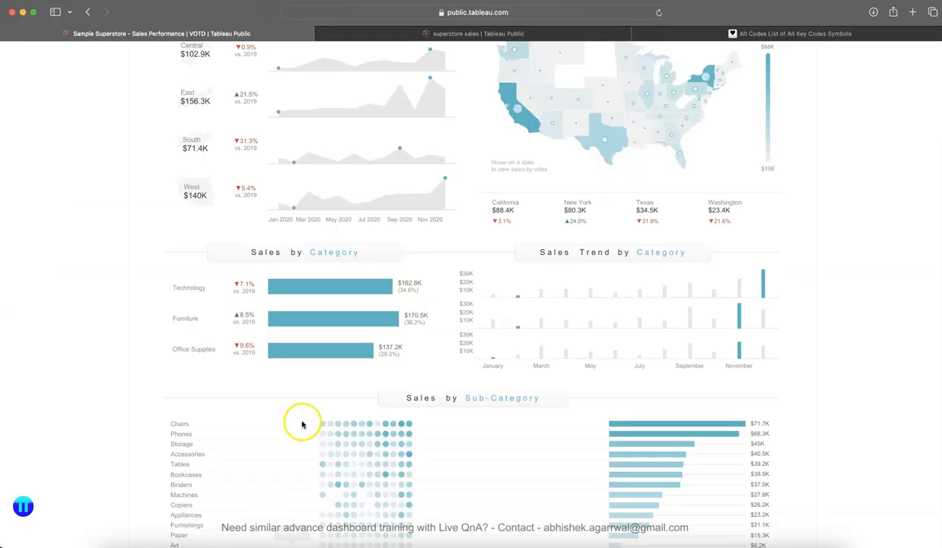
# Switch to the Sample Superstore dashboard in Safari and examine its category, sub-category, segment and manufacturer charts, especially Sales Trend by Category
pyautogui.scroll(-10, 301, 421)
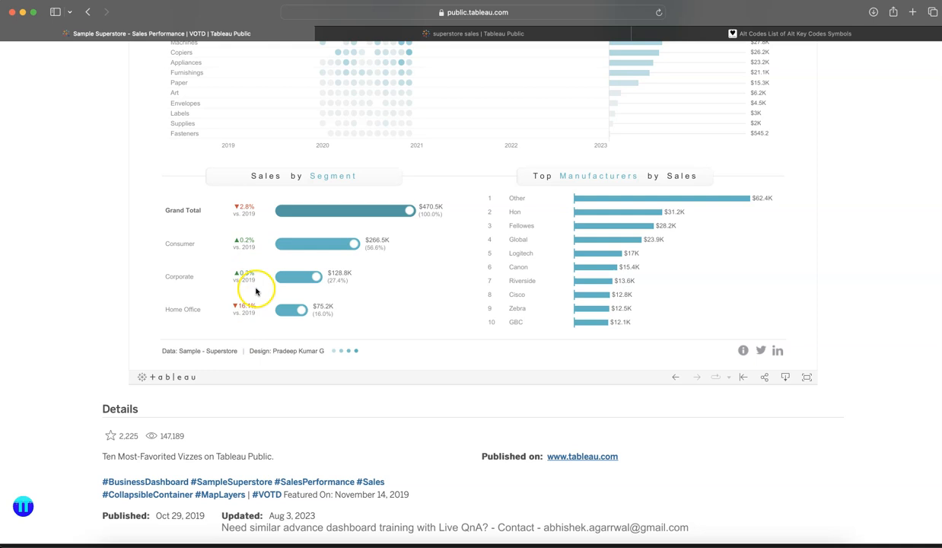
pyautogui.moveTo(414, 215)
pyautogui.scroll(10, 401, 225)
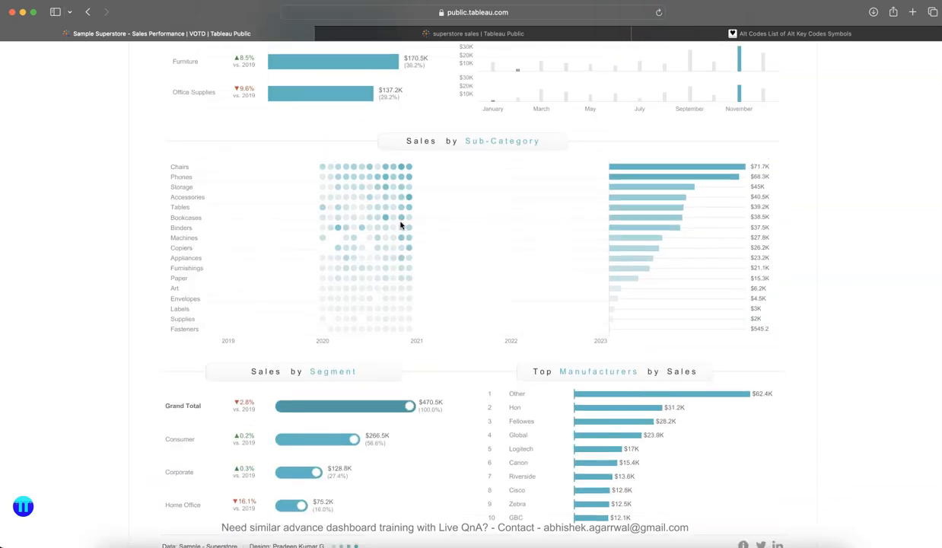
pyautogui.scroll(-8, 286, 216)
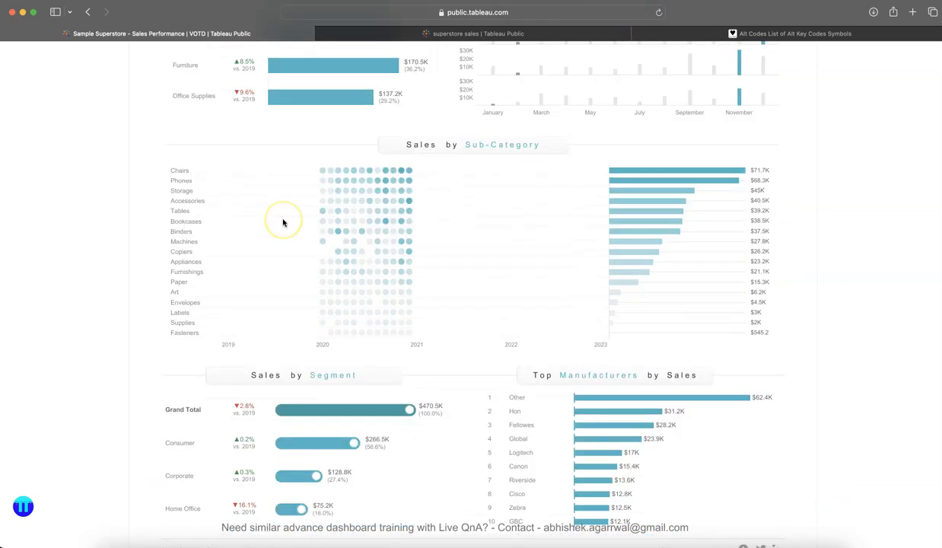
pyautogui.moveTo(311, 320)
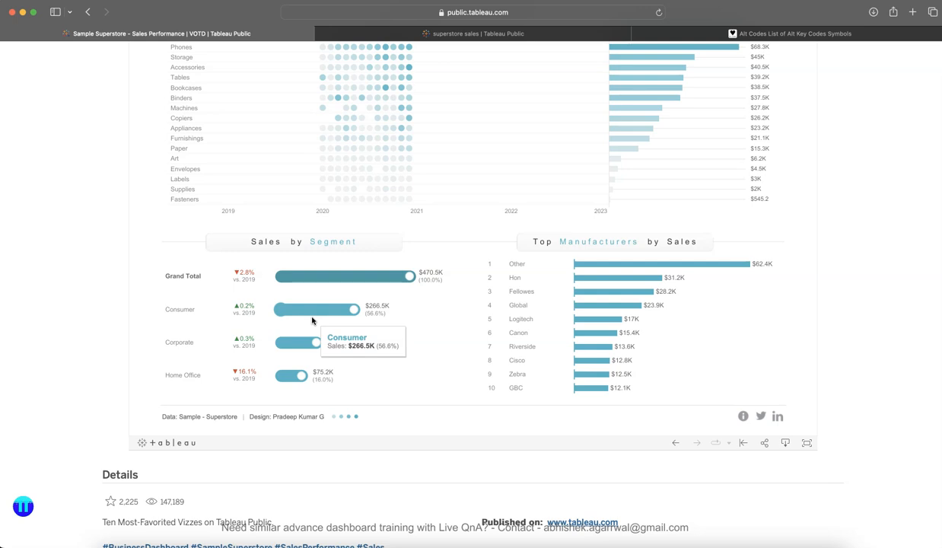
pyautogui.scroll(2, 311, 321)
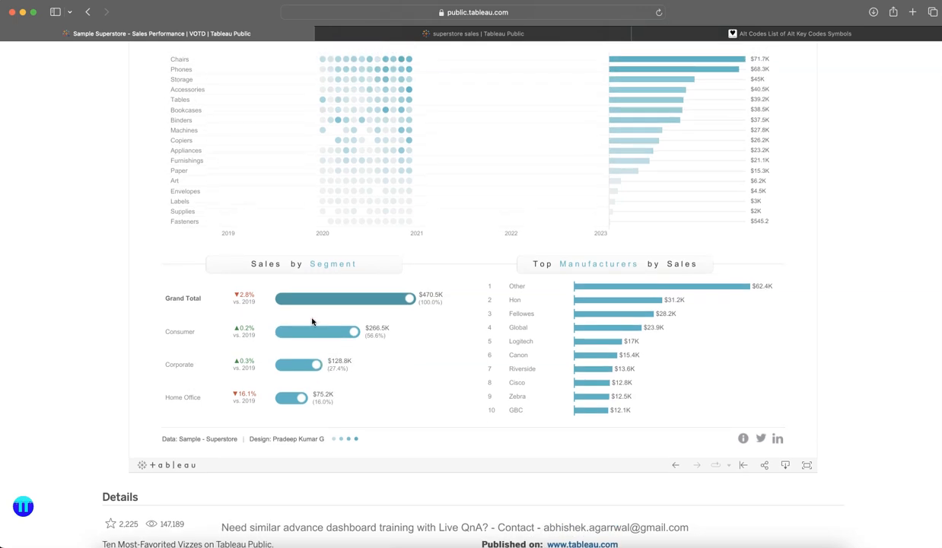
pyautogui.scroll(10, 58, 384)
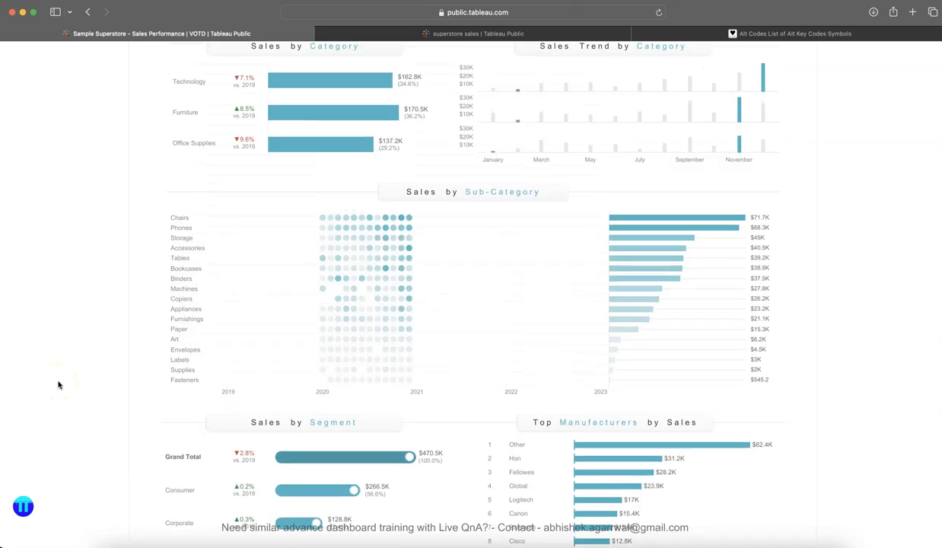
pyautogui.scroll(4, 59, 384)
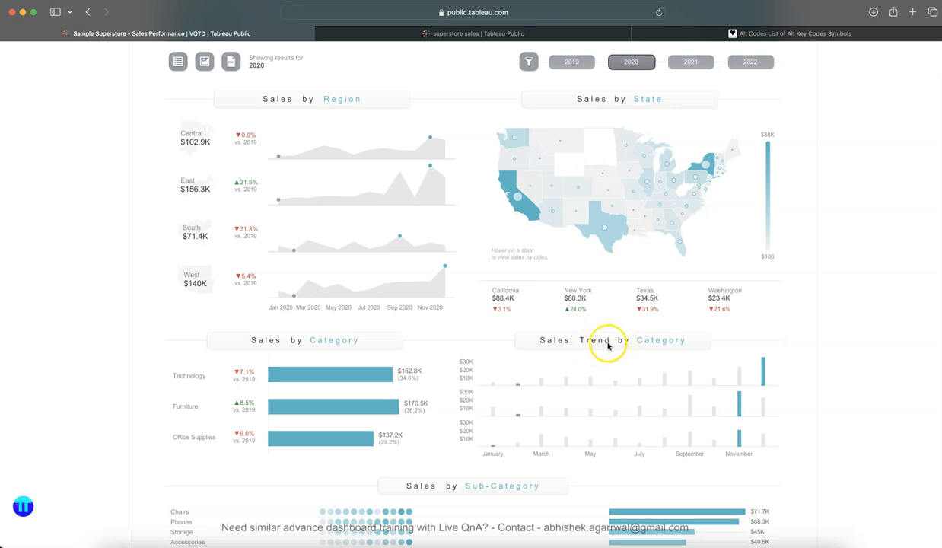
pyautogui.scroll(-1, 623, 345)
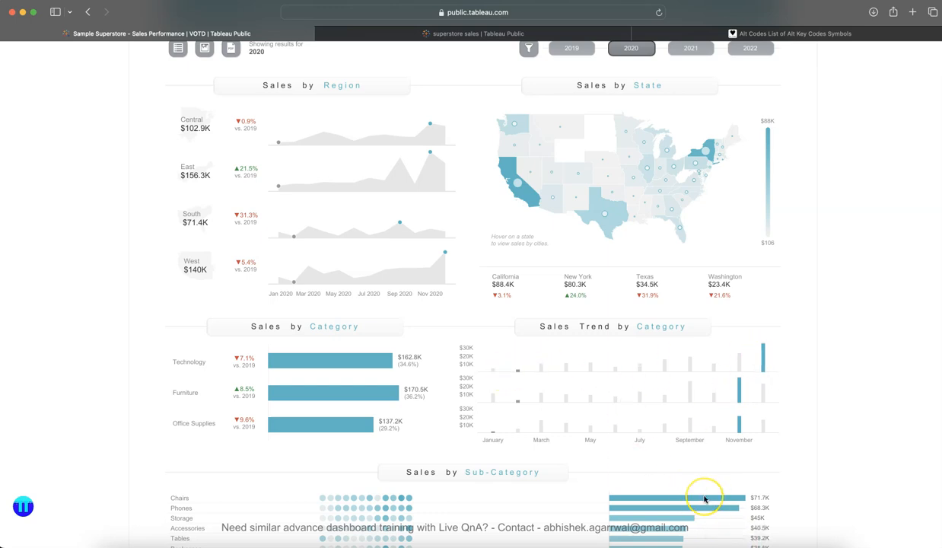
pyautogui.moveTo(704, 498)
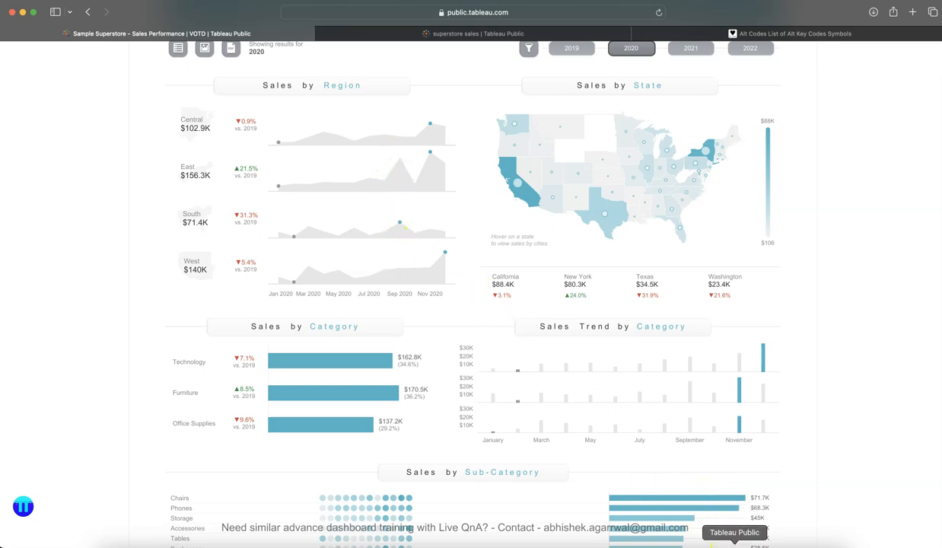
# Switch to Tableau Public, add a new worksheet and name it cat bar trend
pyautogui.click(734, 543)
pyautogui.click(369, 530)
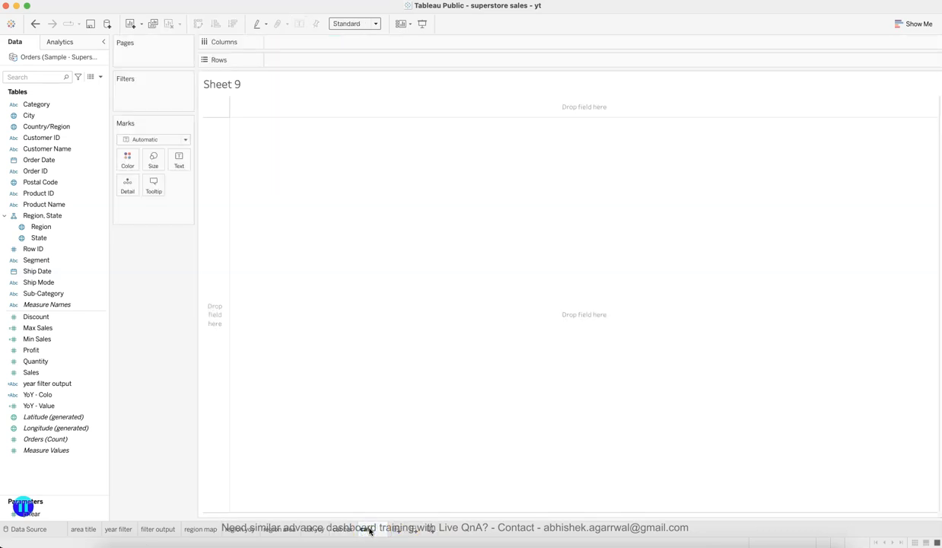
pyautogui.click(530, 410)
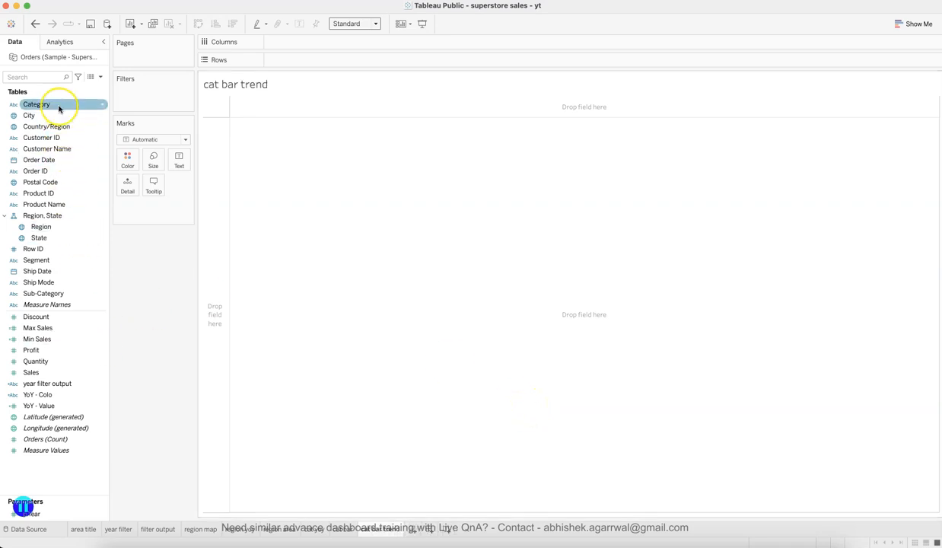
# Plot Sales by Category over Order Date, with Category and Sales on Rows and Order Date on Columns
pyautogui.moveTo(59, 106); pyautogui.dragTo(304, 61)
pyautogui.moveTo(76, 372); pyautogui.dragTo(434, 64)
pyautogui.moveTo(46, 160); pyautogui.dragTo(291, 37)
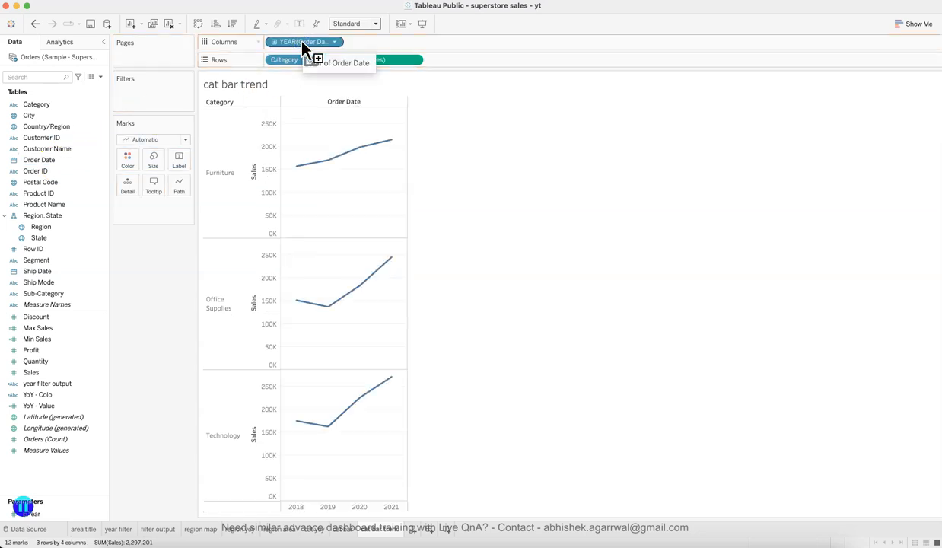
# Change the mark type to Bar and show Order Date as a continuous month
pyautogui.click(168, 139)
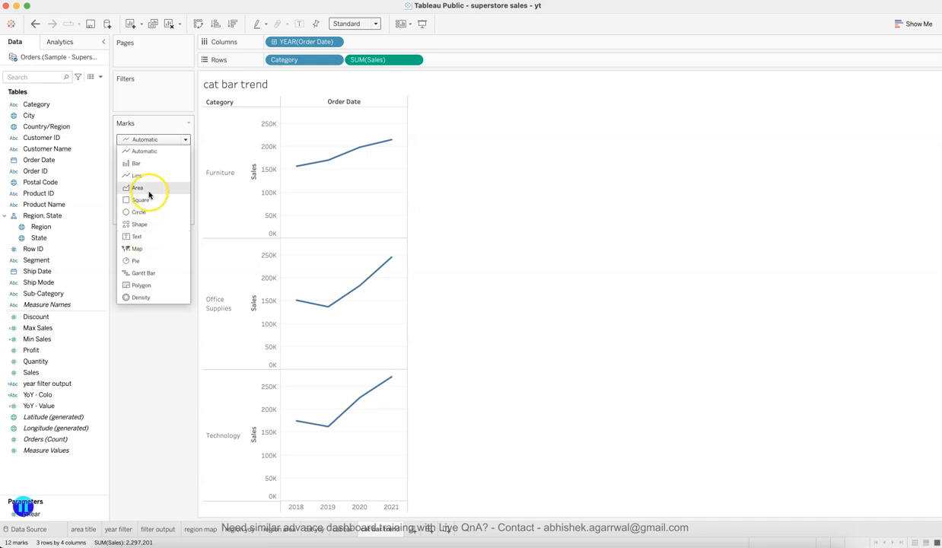
pyautogui.click(142, 163)
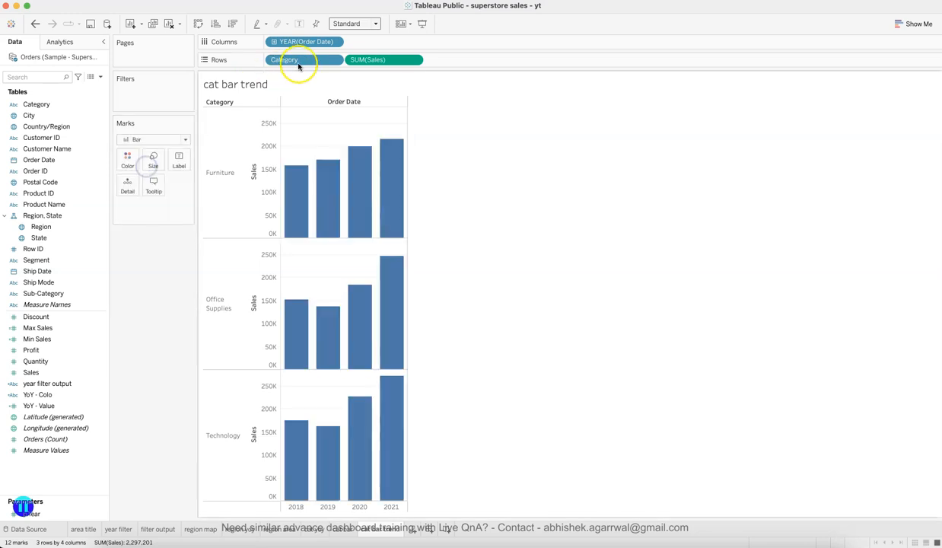
pyautogui.click(333, 44)
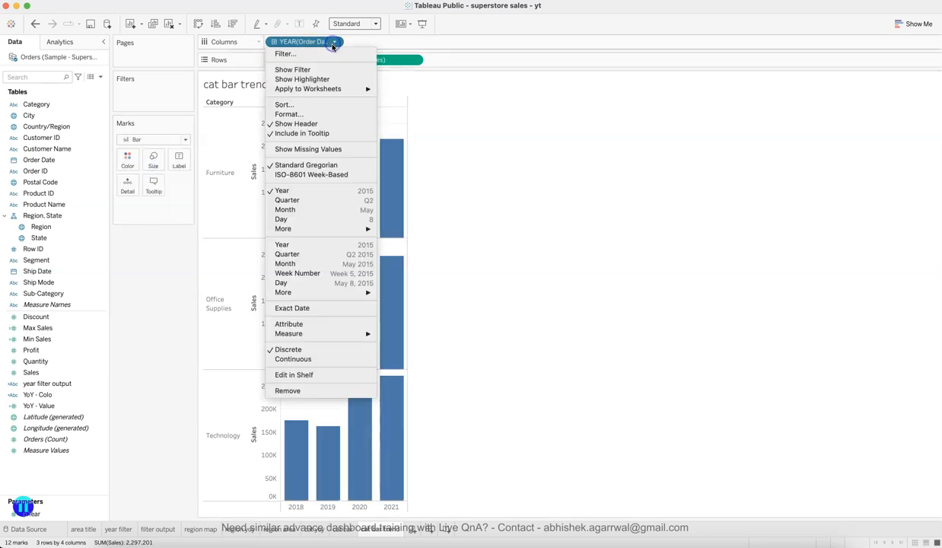
pyautogui.click(311, 264)
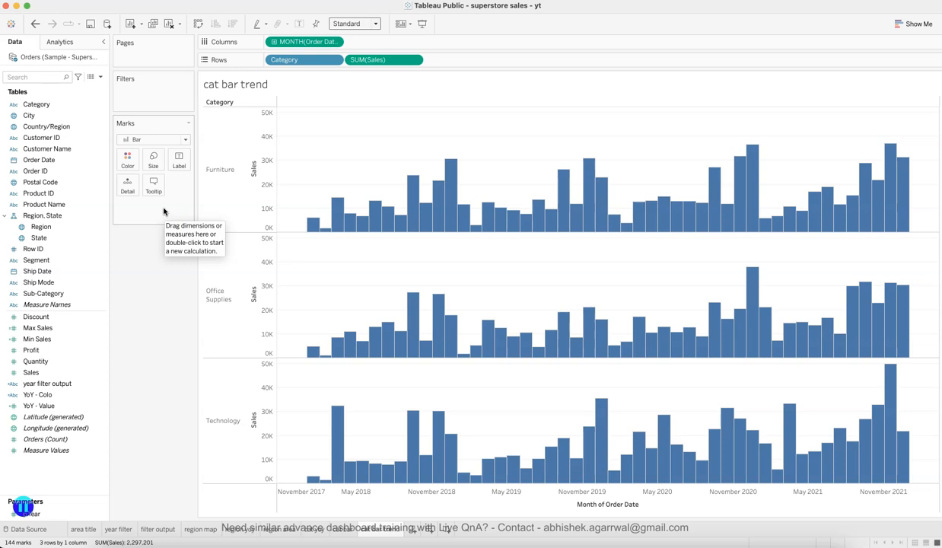
# Add Measure Values to Rows after Sales and remove all its measures except Max Sales and Min Sales
pyautogui.moveTo(71, 454); pyautogui.dragTo(457, 57)
pyautogui.moveTo(148, 386); pyautogui.dragTo(143, 499)
pyautogui.moveTo(157, 382); pyautogui.dragTo(156, 430)
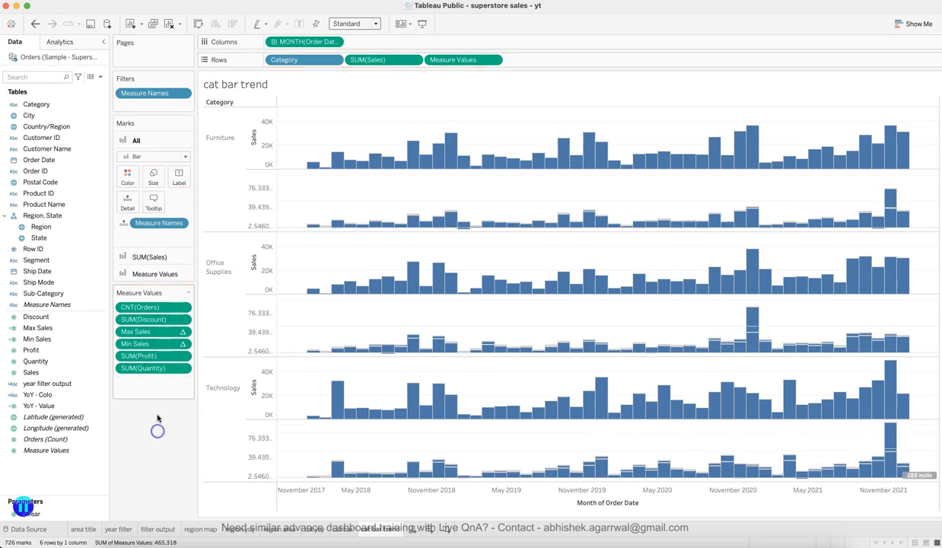
pyautogui.moveTo(154, 368); pyautogui.dragTo(153, 437)
pyautogui.moveTo(157, 357); pyautogui.dragTo(158, 412)
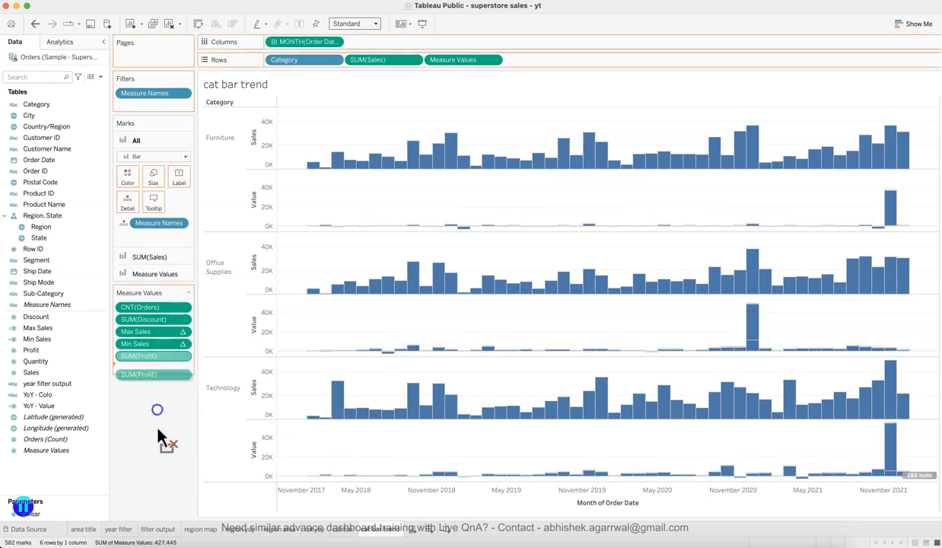
pyautogui.moveTo(157, 320); pyautogui.dragTo(158, 432)
# Color the Measure Values bars by Measure Names, reviewing the Max Sales and Min Sales colors and accepting the automatic palette
pyautogui.click(153, 276)
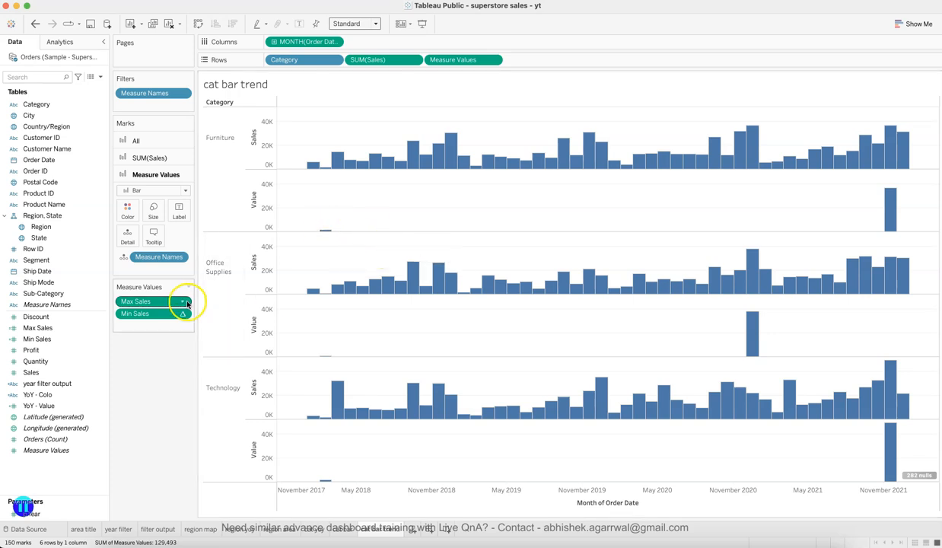
pyautogui.click(127, 211)
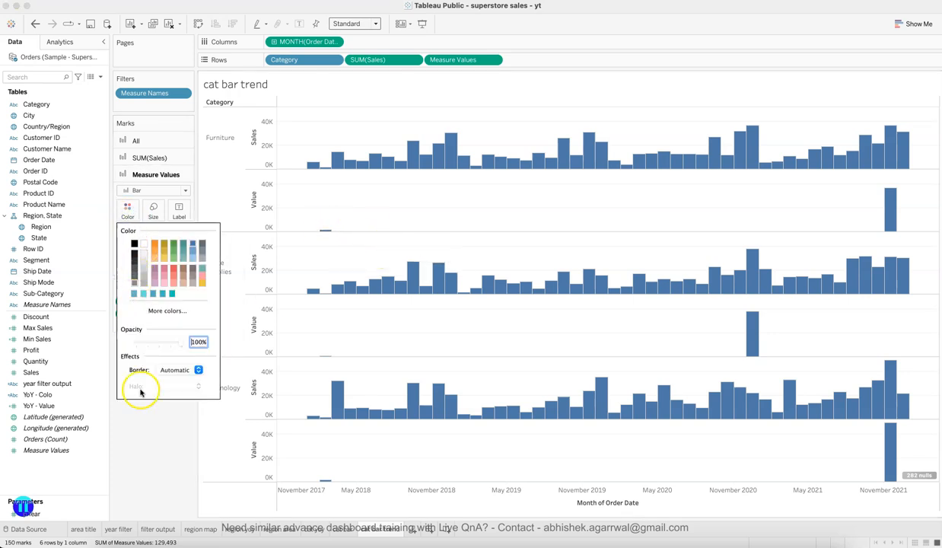
pyautogui.click(150, 430)
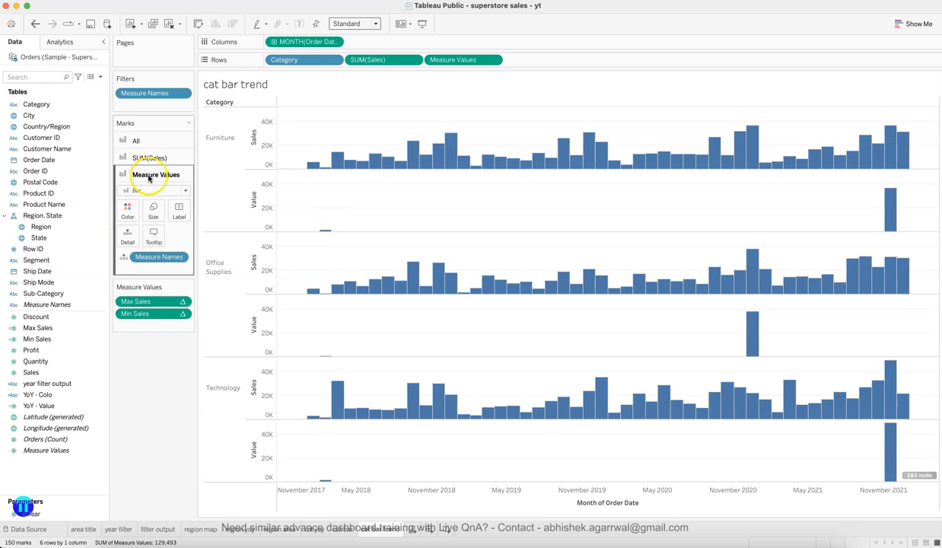
pyautogui.moveTo(145, 257); pyautogui.dragTo(128, 212)
pyautogui.click(128, 211)
pyautogui.click(164, 245)
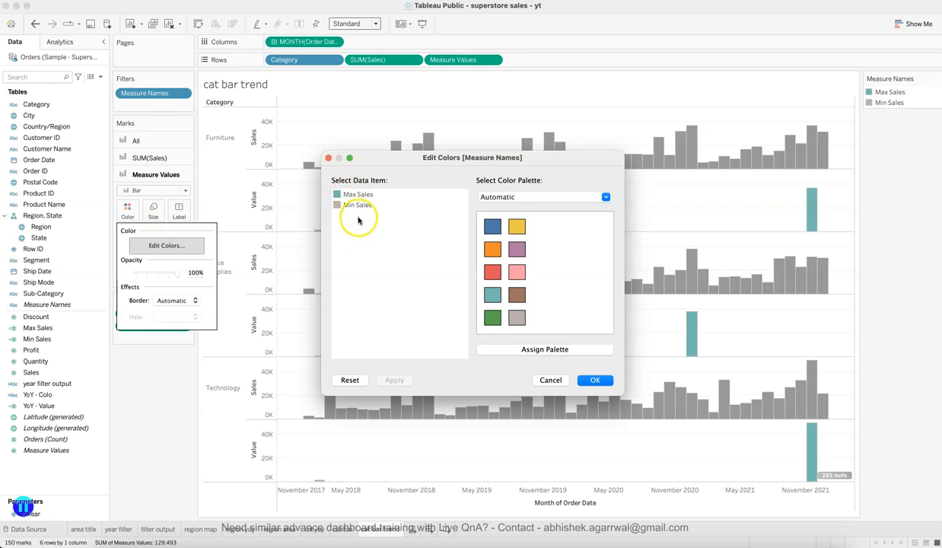
pyautogui.click(597, 381)
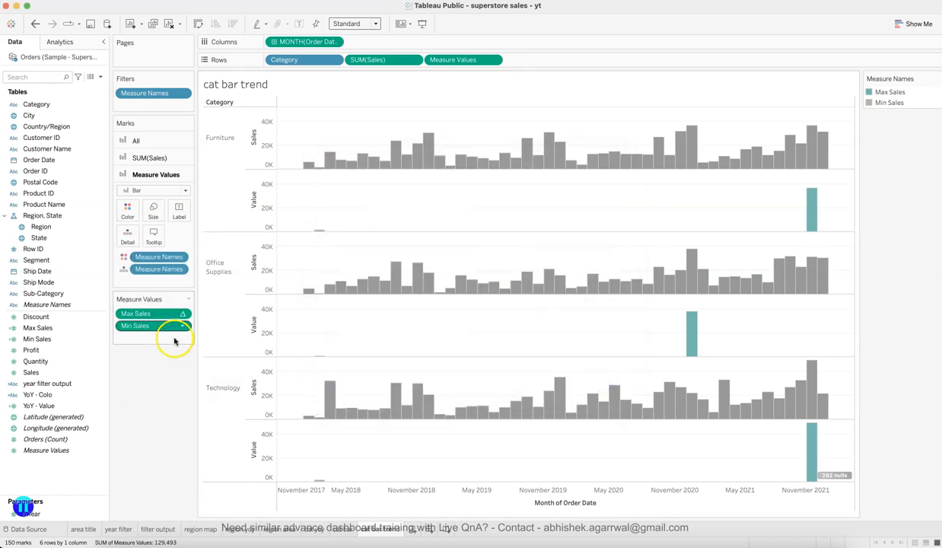
# Color the SUM(Sales) bars light gray, using the Sales Trend by Category chart in the reference dashboard as a guide
pyautogui.click(150, 157)
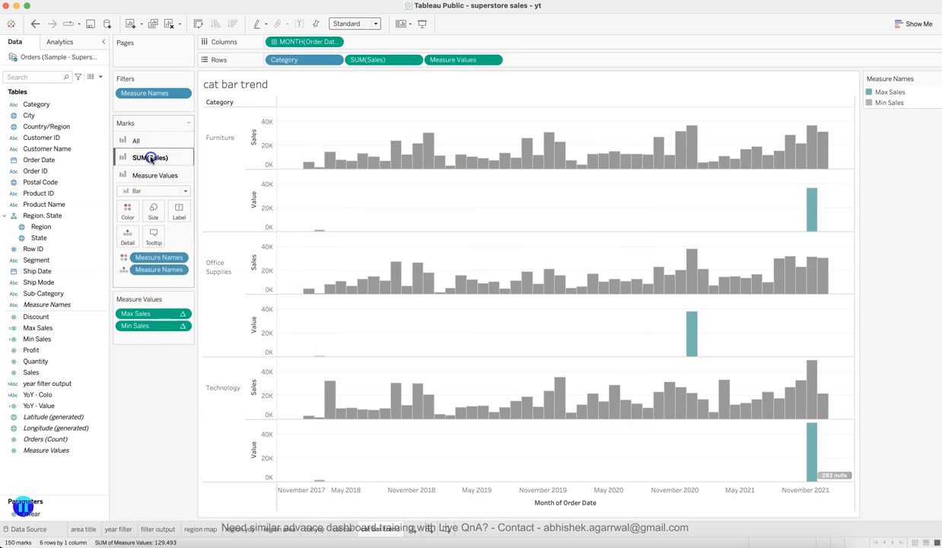
pyautogui.click(127, 193)
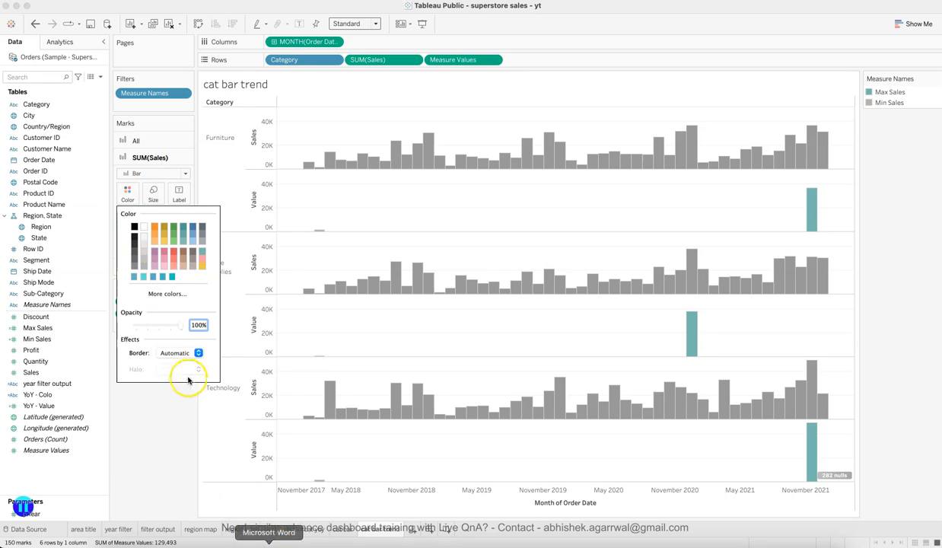
pyautogui.click(301, 542)
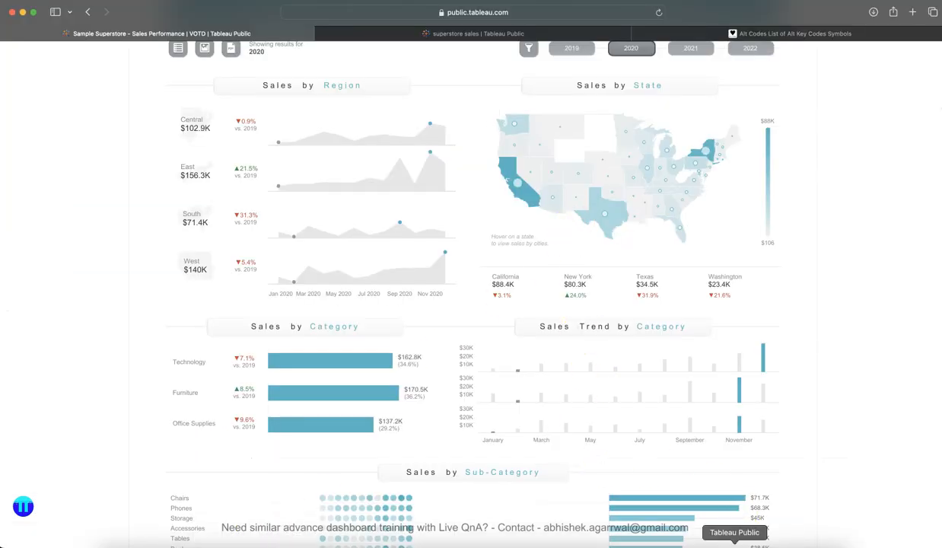
pyautogui.click(746, 542)
pyautogui.click(127, 192)
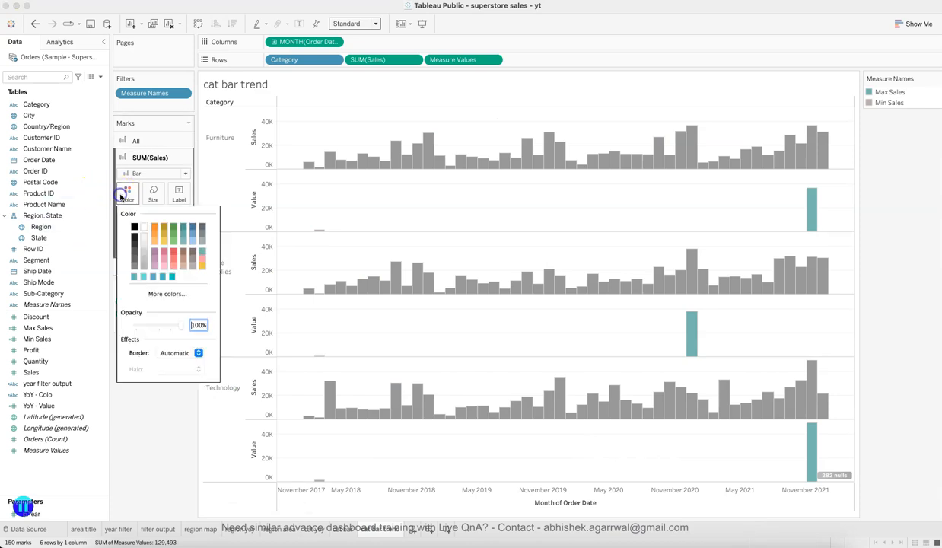
pyautogui.click(144, 242)
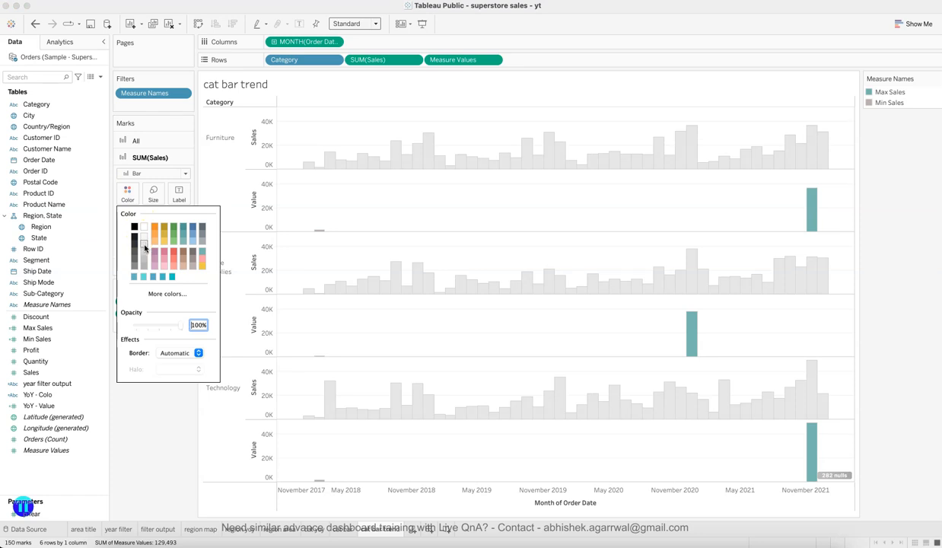
pyautogui.click(143, 252)
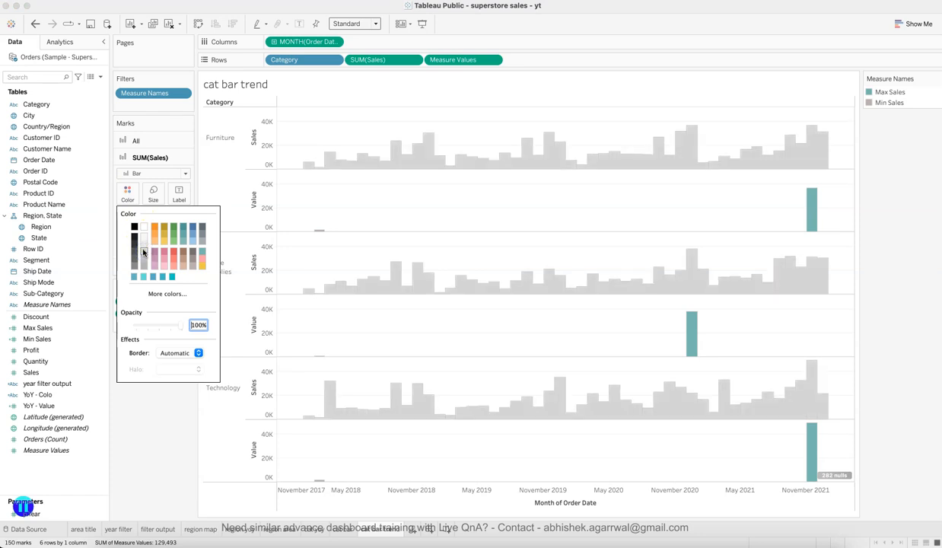
pyautogui.click(143, 247)
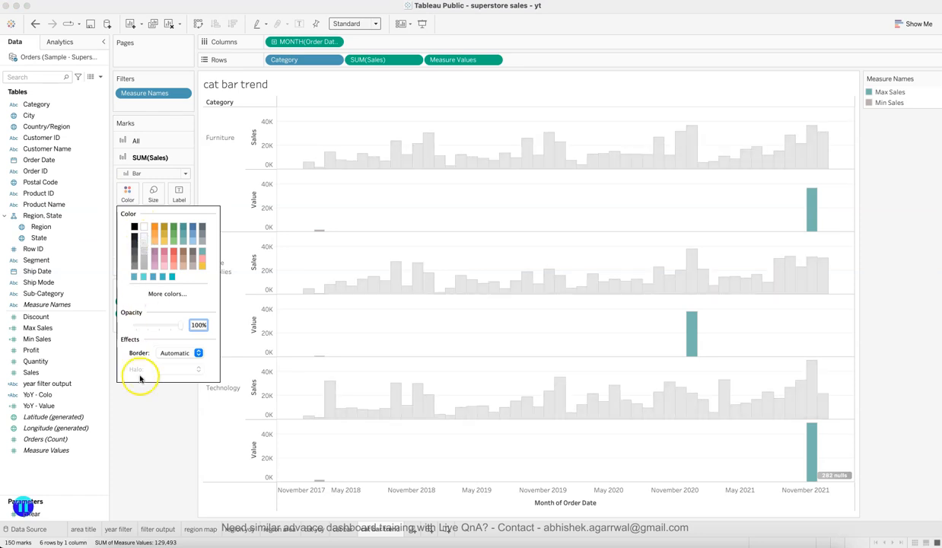
pyautogui.click(139, 414)
# Combine Measure Values with SUM(Sales) on a dual axis
pyautogui.click(492, 60)
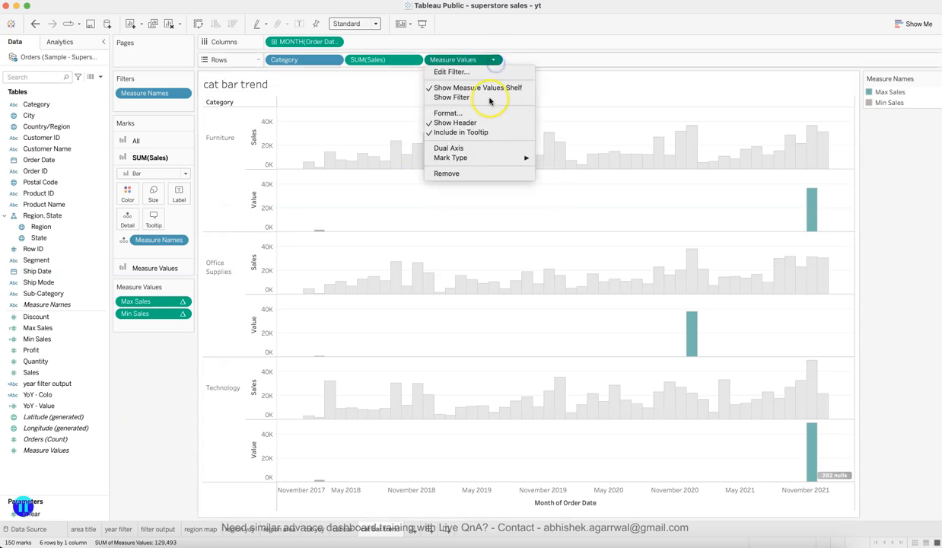
pyautogui.click(488, 148)
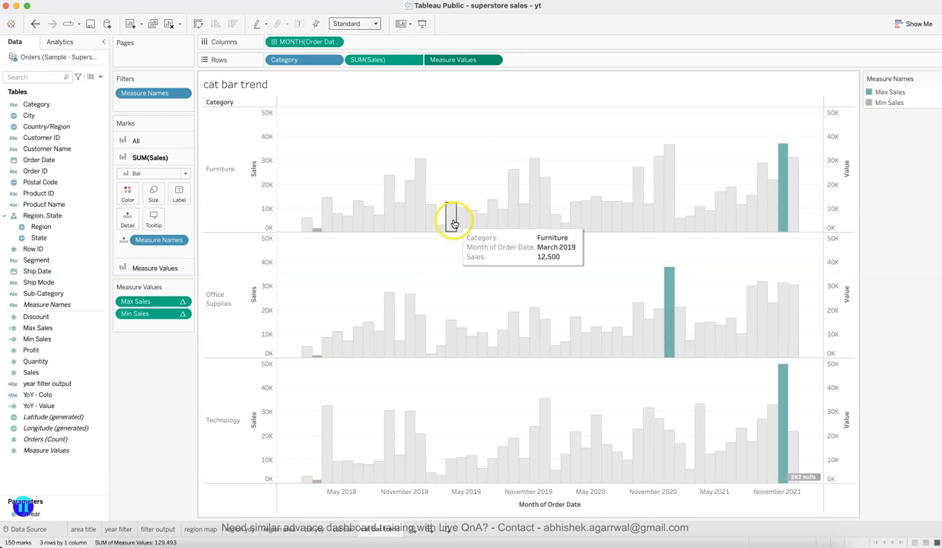
pyautogui.rightClick(836, 184)
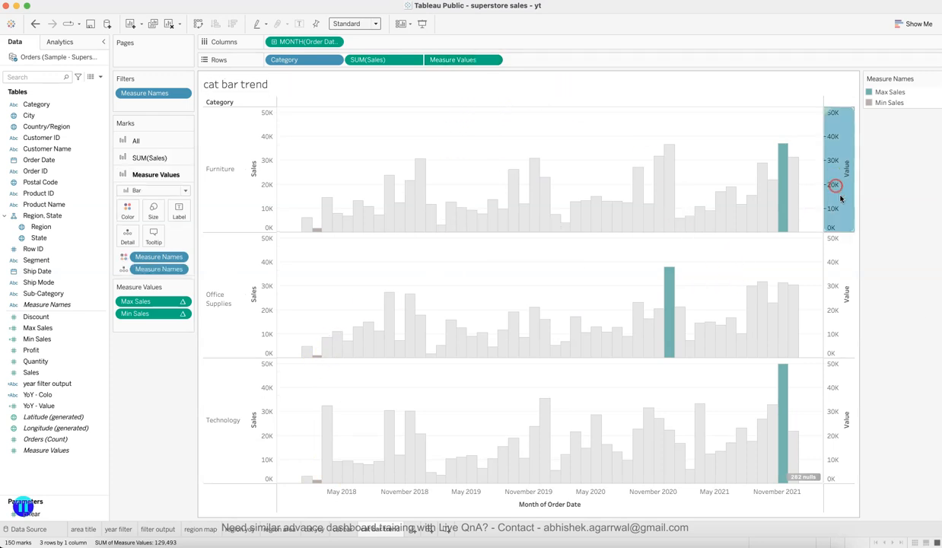
pyautogui.click(859, 233)
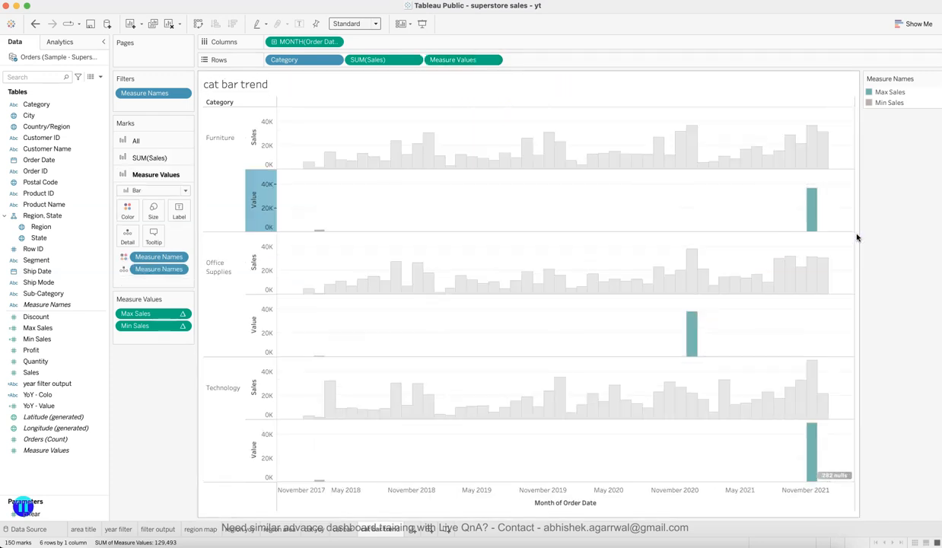
pyautogui.press('super+z')
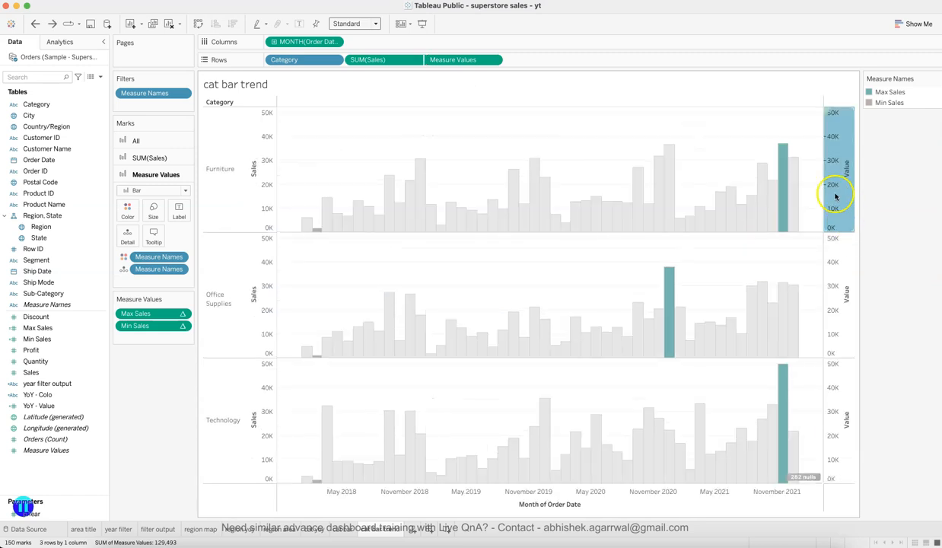
# Synchronize the secondary Value axis with the Sales axis and hide the Value axis header
pyautogui.rightClick(837, 197)
pyautogui.click(858, 253)
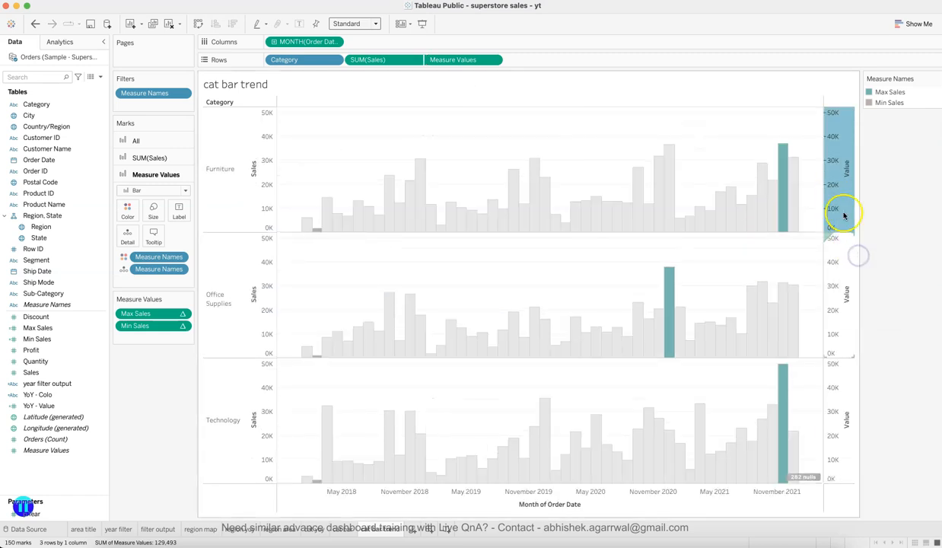
pyautogui.rightClick(842, 209)
pyautogui.click(868, 309)
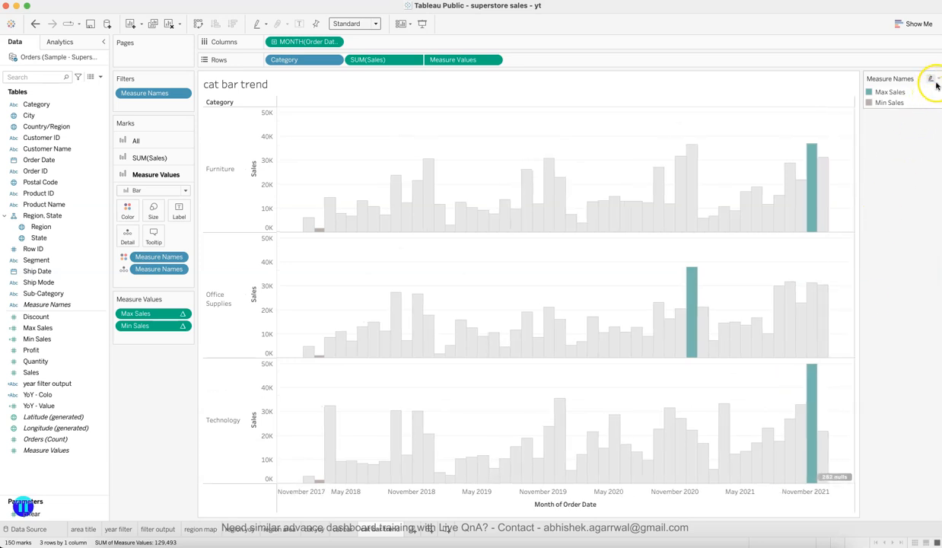
# Hide the Measure Names legend card and the Sales axis header
pyautogui.click(938, 79)
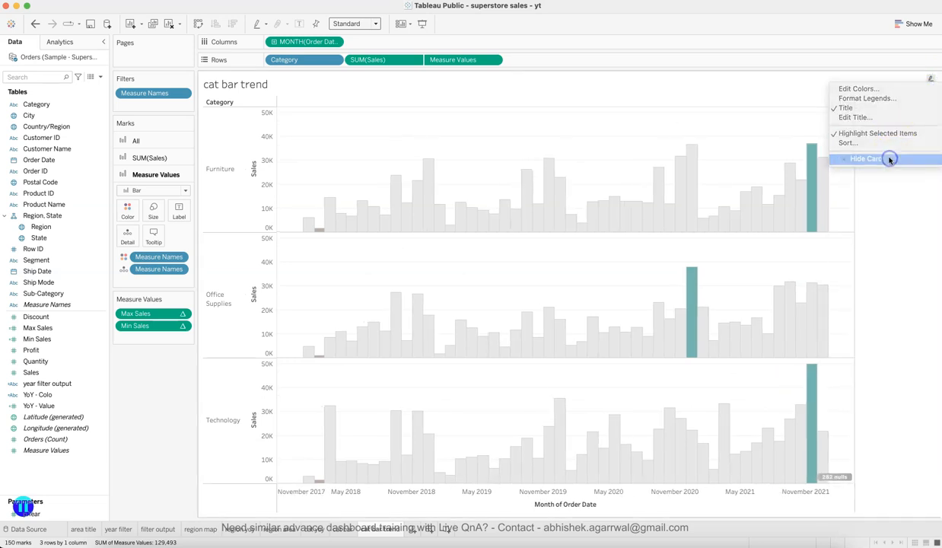
pyautogui.click(890, 157)
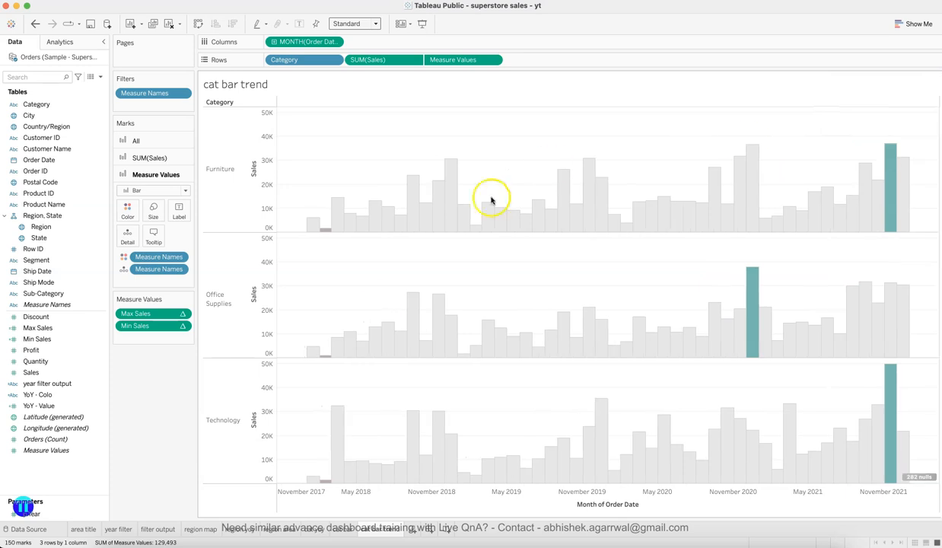
pyautogui.rightClick(263, 299)
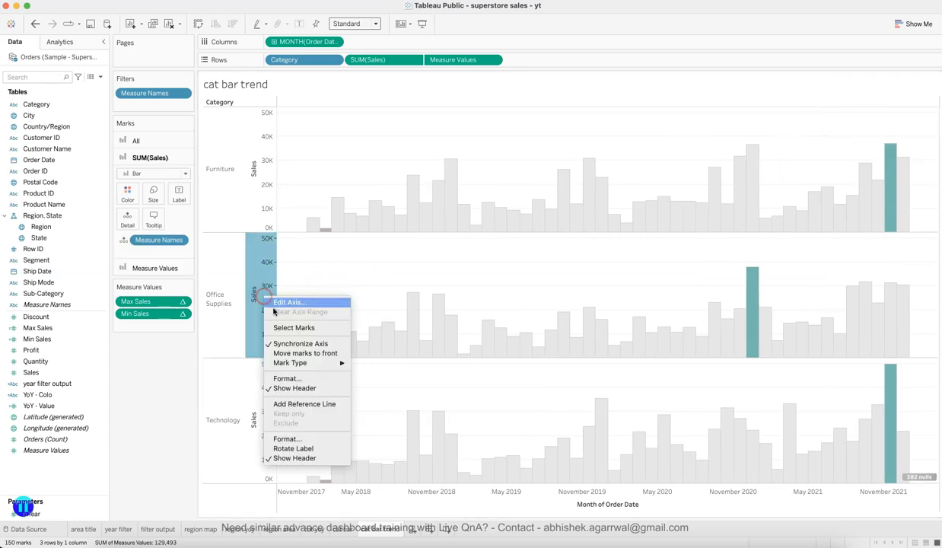
pyautogui.click(288, 389)
# Format the worksheet lines so that the grid lines for rows are set to None
pyautogui.rightClick(322, 290)
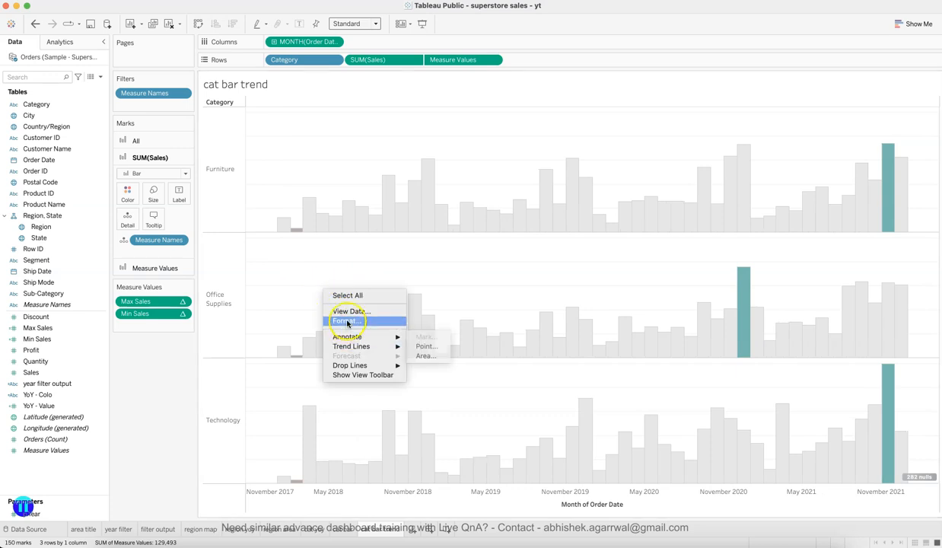
pyautogui.click(347, 321)
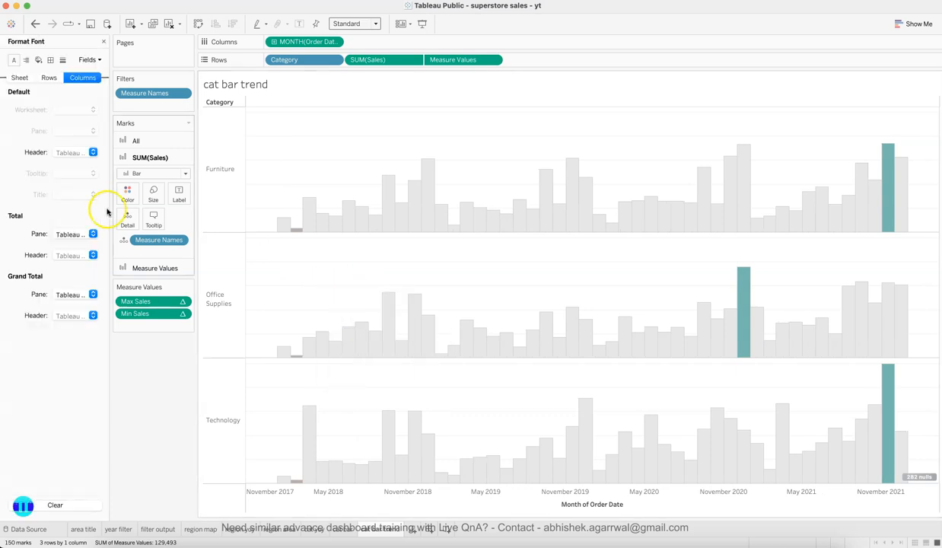
pyautogui.click(66, 63)
pyautogui.click(49, 77)
pyautogui.click(63, 109)
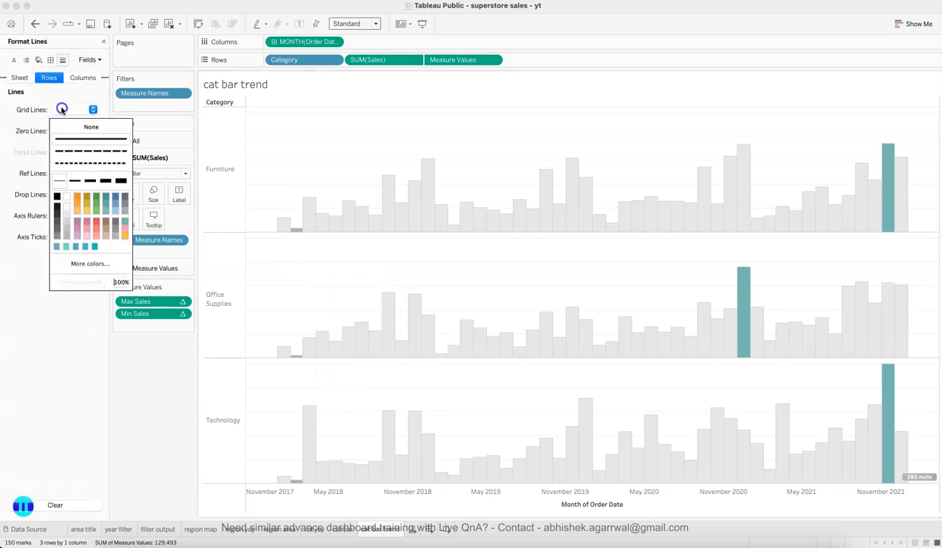
pyautogui.click(67, 127)
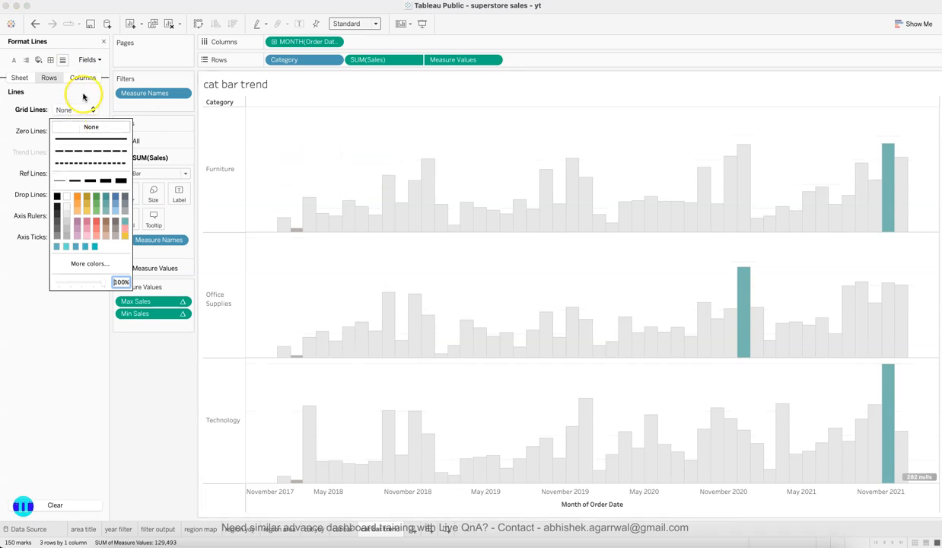
# Set the sheet's row divider and column divider pane borders to None
pyautogui.click(50, 59)
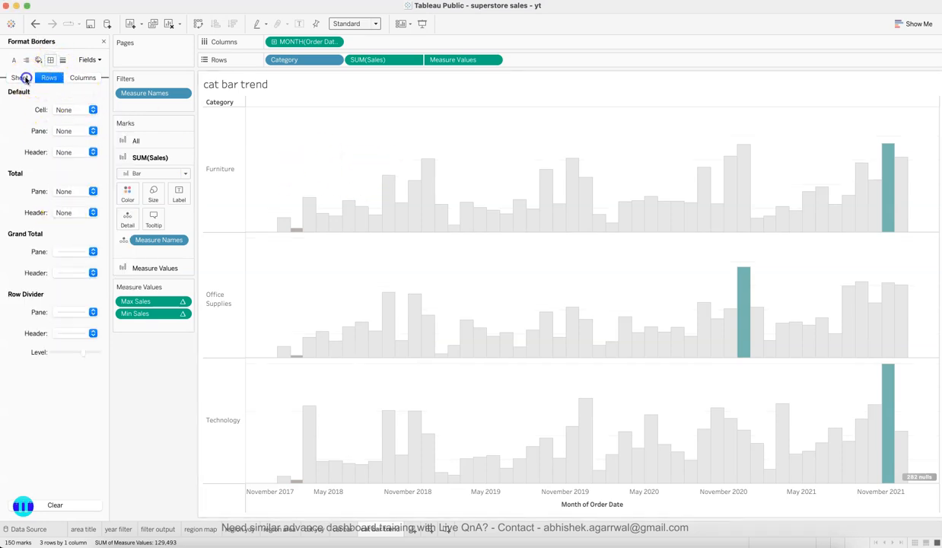
pyautogui.click(25, 79)
pyautogui.click(75, 312)
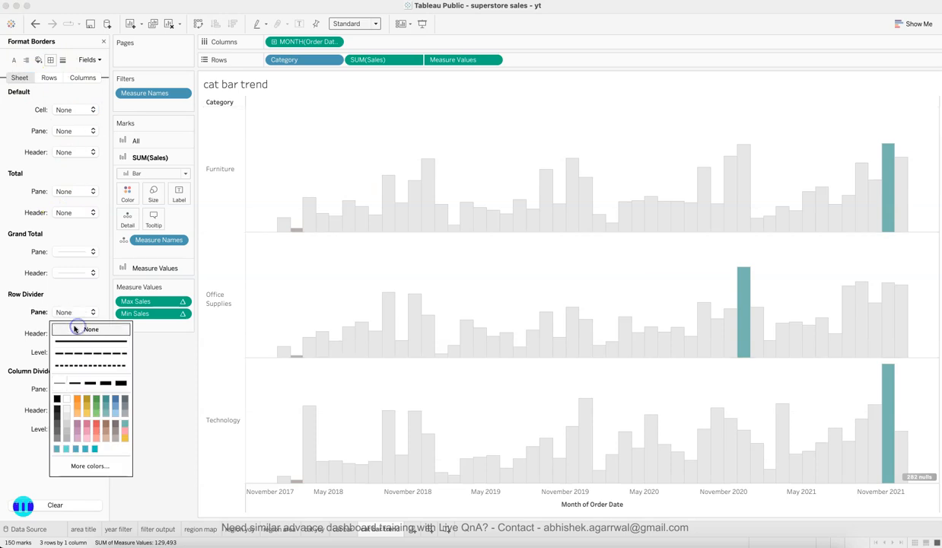
pyautogui.click(74, 329)
pyautogui.click(79, 389)
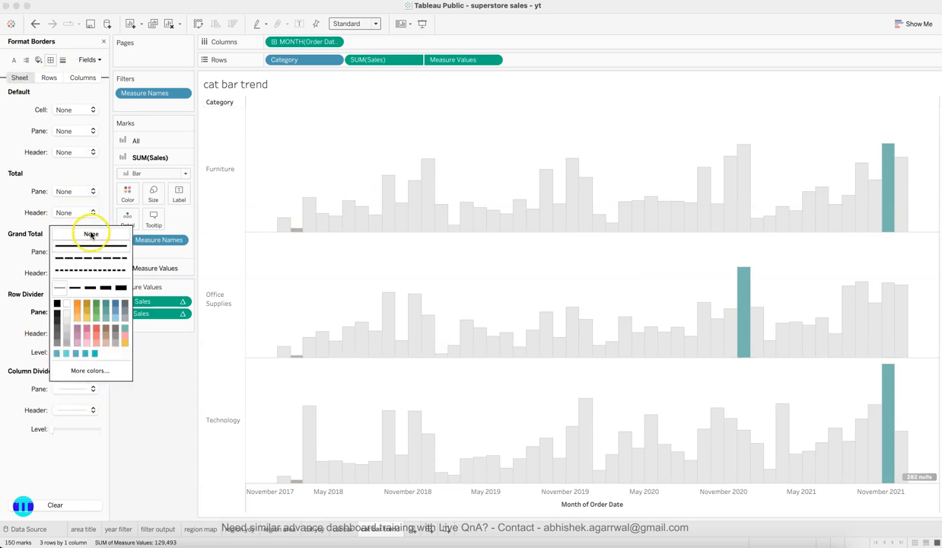
pyautogui.click(159, 411)
# Clear the custom title of the Month of Order Date axis
pyautogui.click(516, 509)
pyautogui.doubleClick(598, 508)
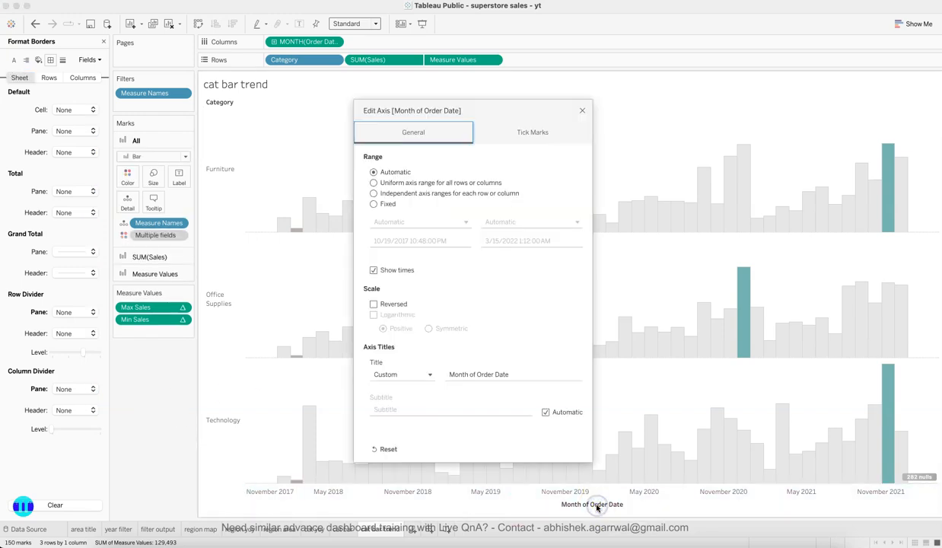
pyautogui.click(496, 378)
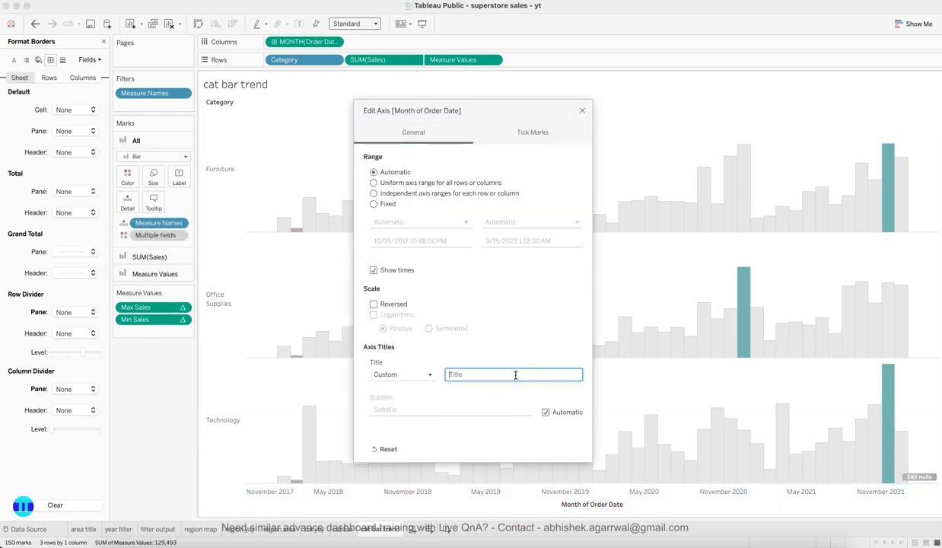
pyautogui.click(582, 111)
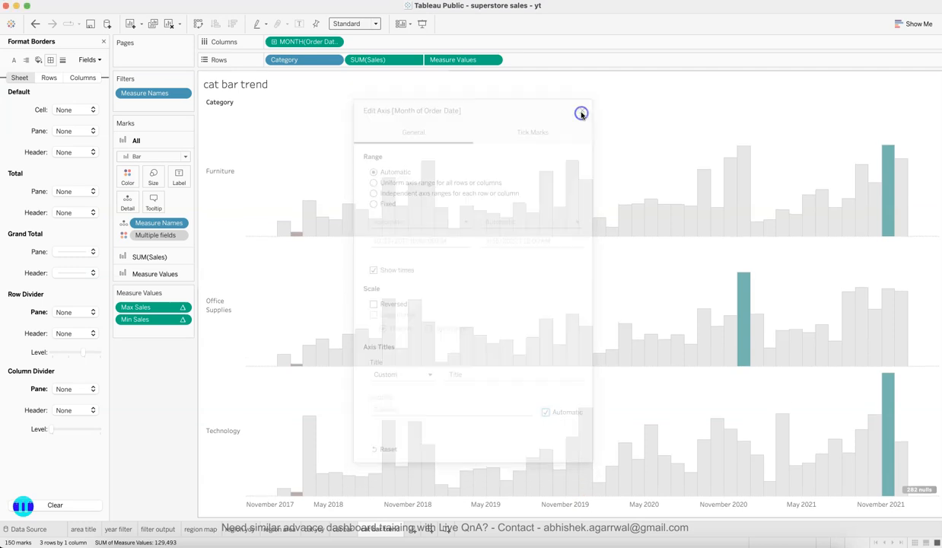
# Format the dates on the Order Date axis with the custom format MMM YY
pyautogui.rightClick(411, 509)
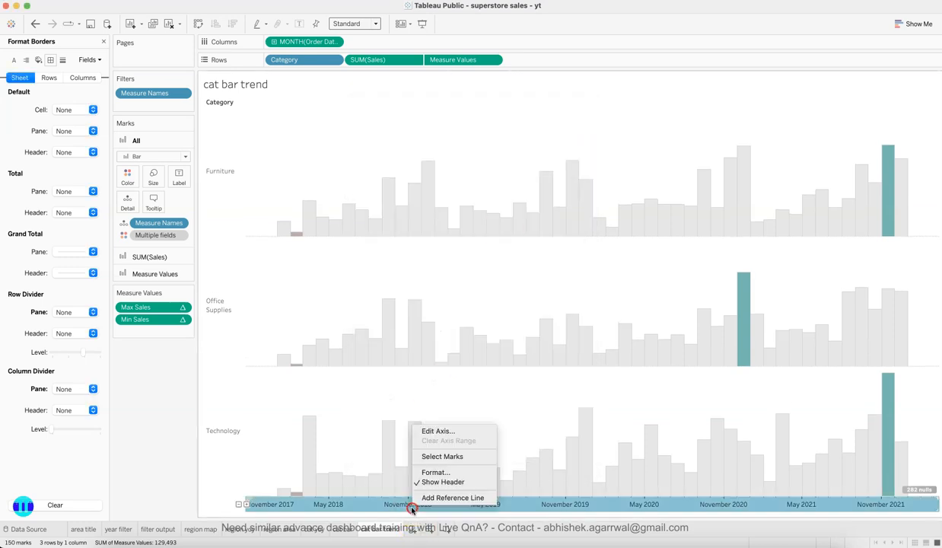
pyautogui.click(437, 474)
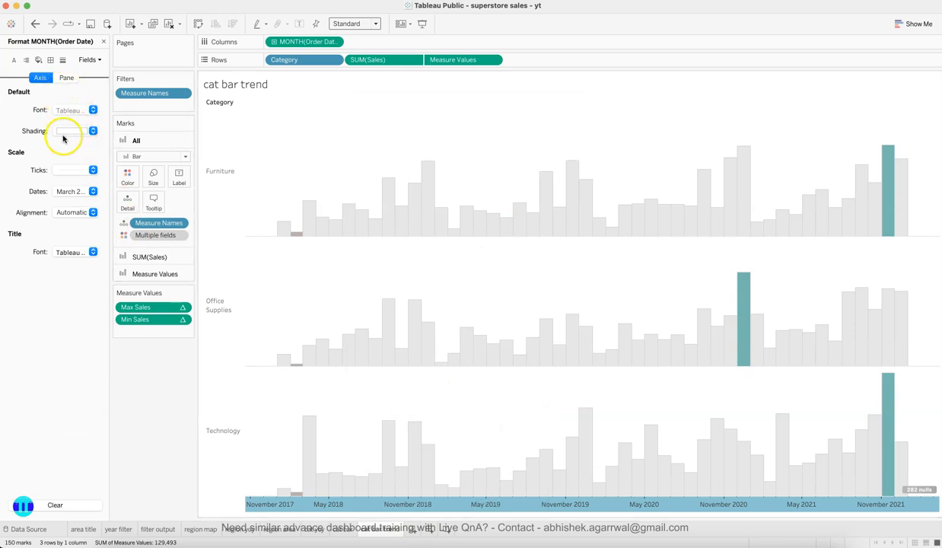
pyautogui.click(70, 191)
pyautogui.click(85, 255)
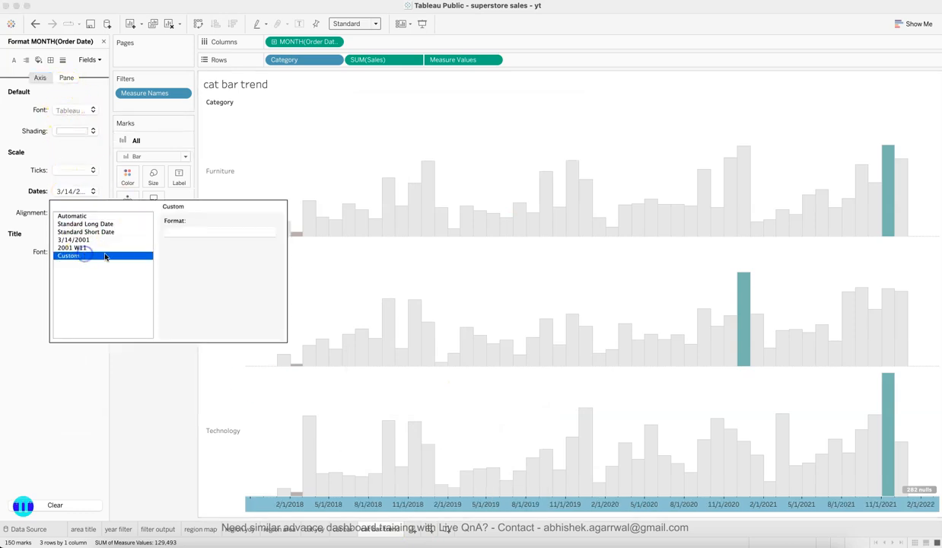
pyautogui.write('MMM')
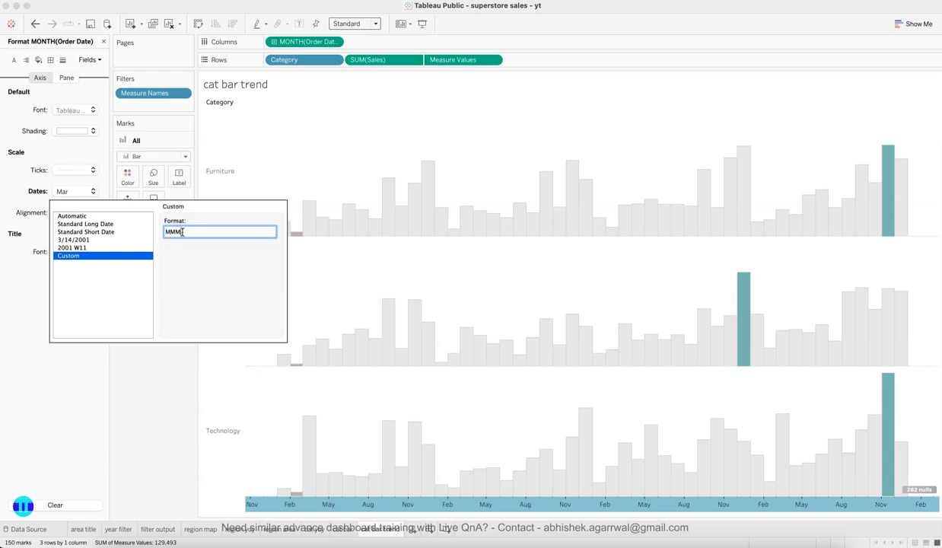
pyautogui.write(' YY')
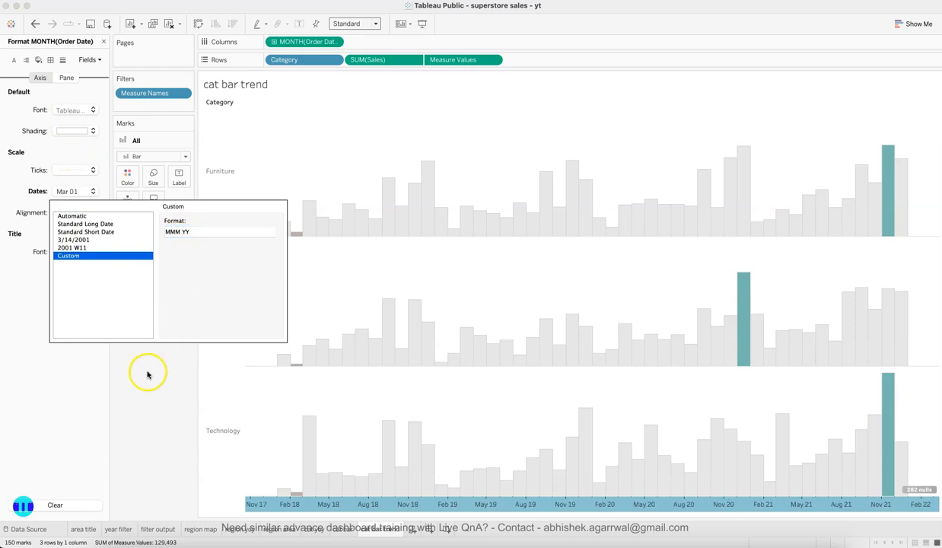
pyautogui.click(153, 381)
pyautogui.click(104, 41)
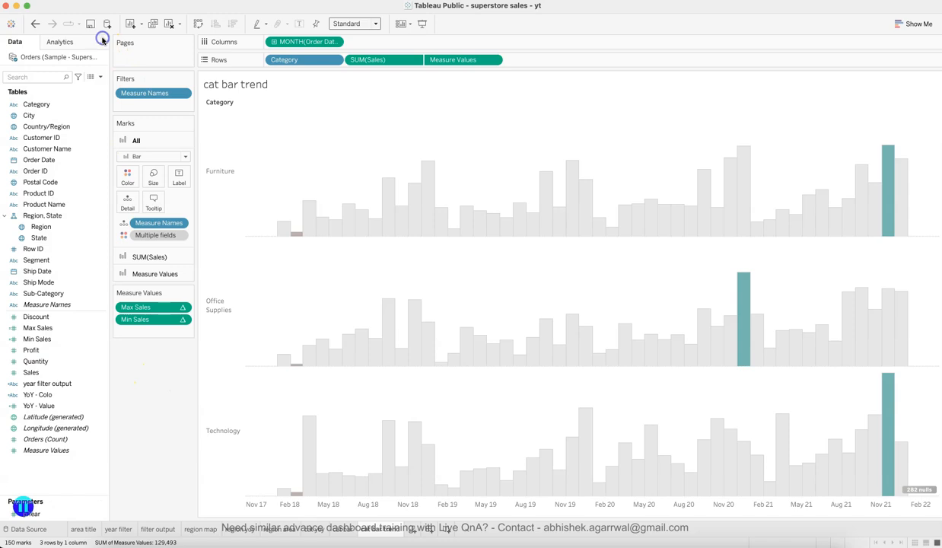
# Compare the bar trend with the Sales Trend by Category chart in the browser's reference dashboard and return to Tableau Public
pyautogui.click(315, 542)
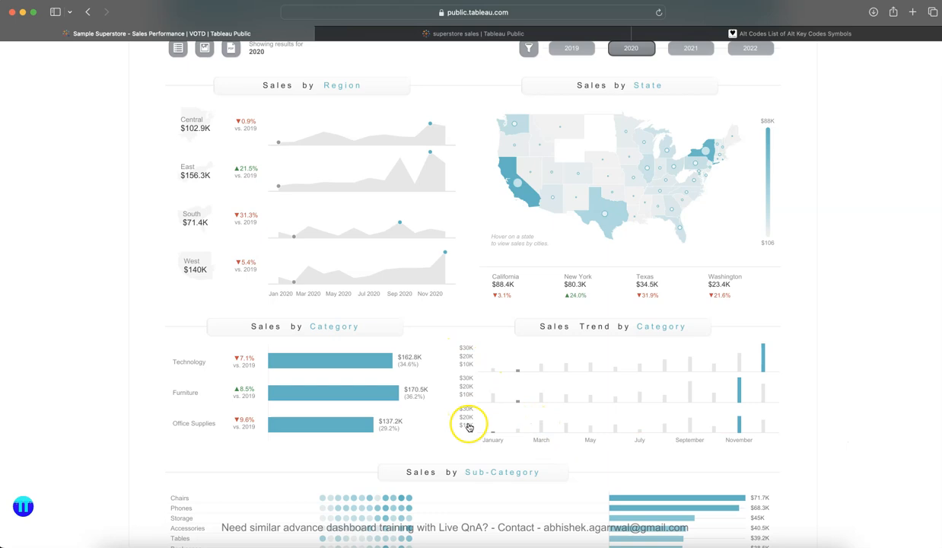
pyautogui.click(732, 542)
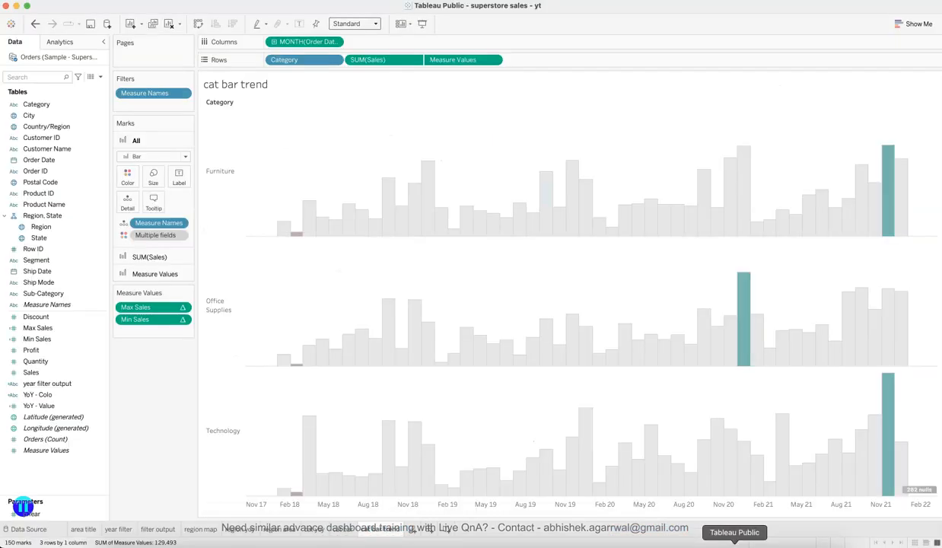
# Show the header of the SUM(Sales) axis and hide the Category row header
pyautogui.click(413, 60)
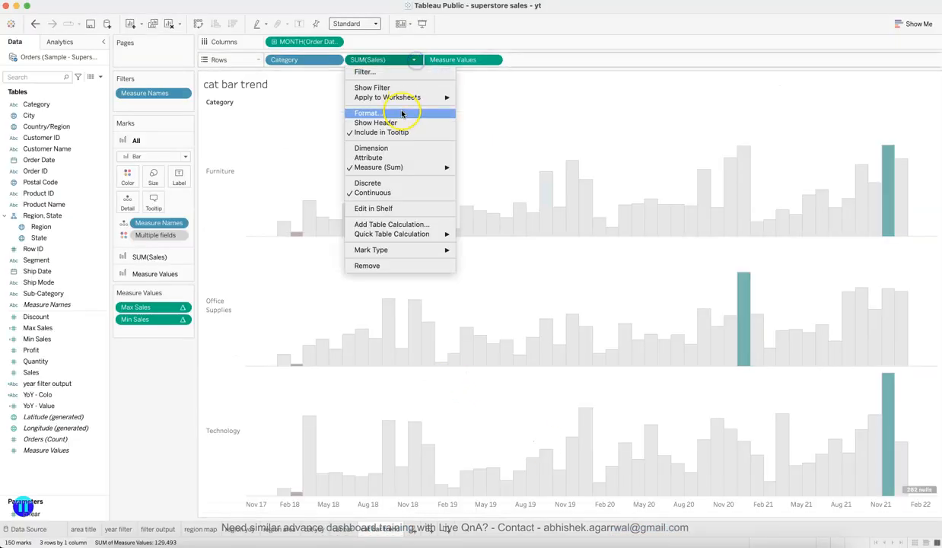
pyautogui.click(395, 122)
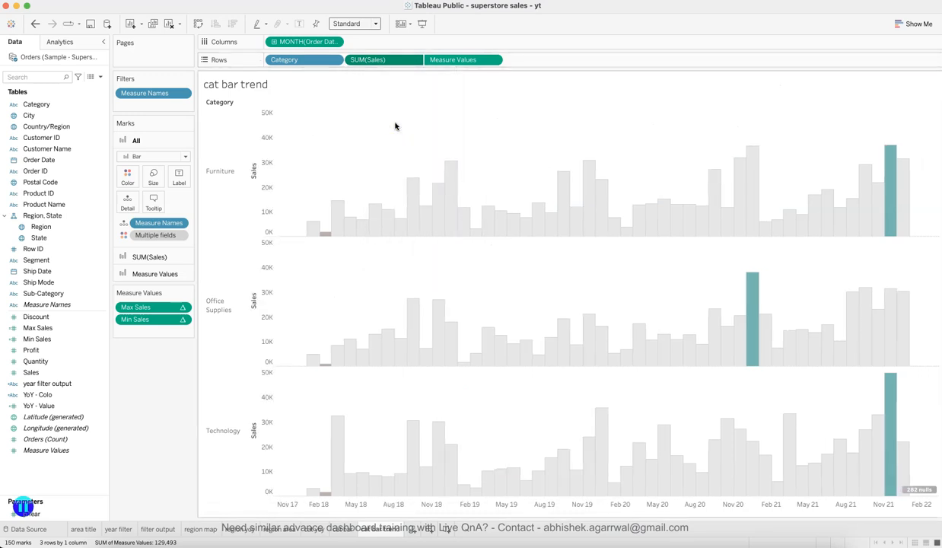
pyautogui.click(227, 182)
pyautogui.rightClick(226, 183)
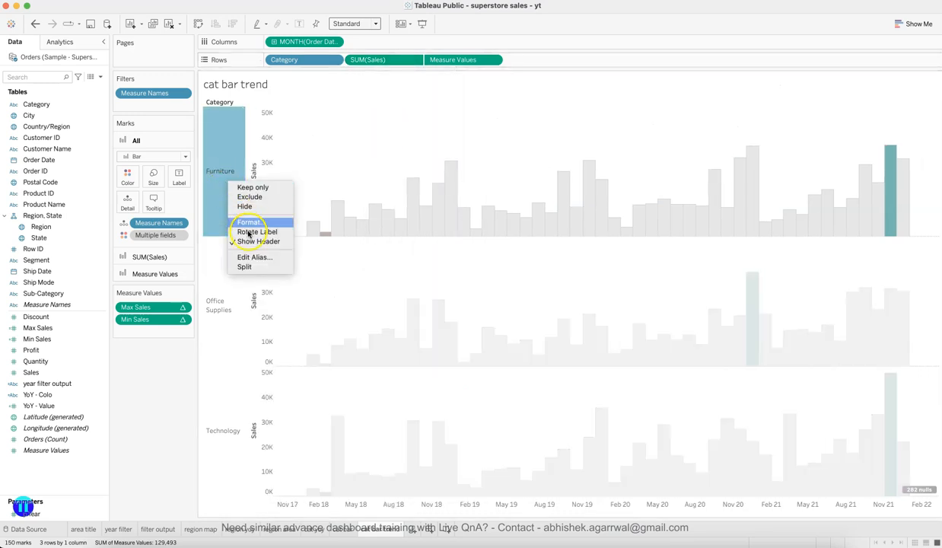
pyautogui.click(242, 235)
# Clear the custom title of the Sales axis
pyautogui.click(213, 170)
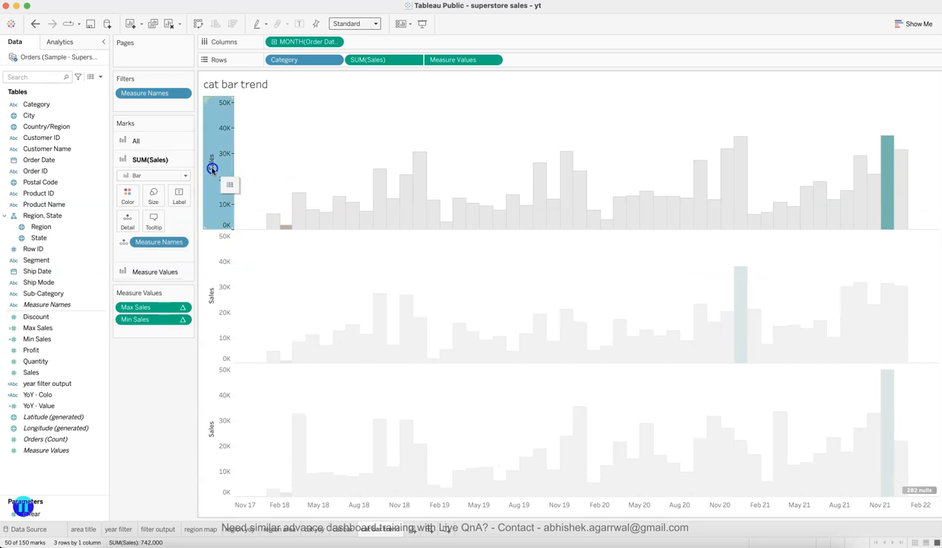
pyautogui.doubleClick(212, 168)
pyautogui.click(492, 365)
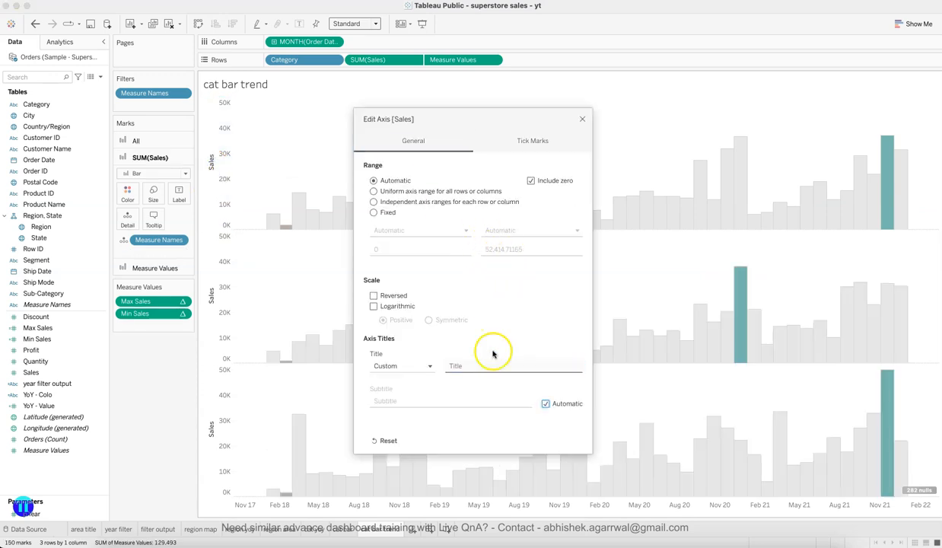
pyautogui.click(582, 120)
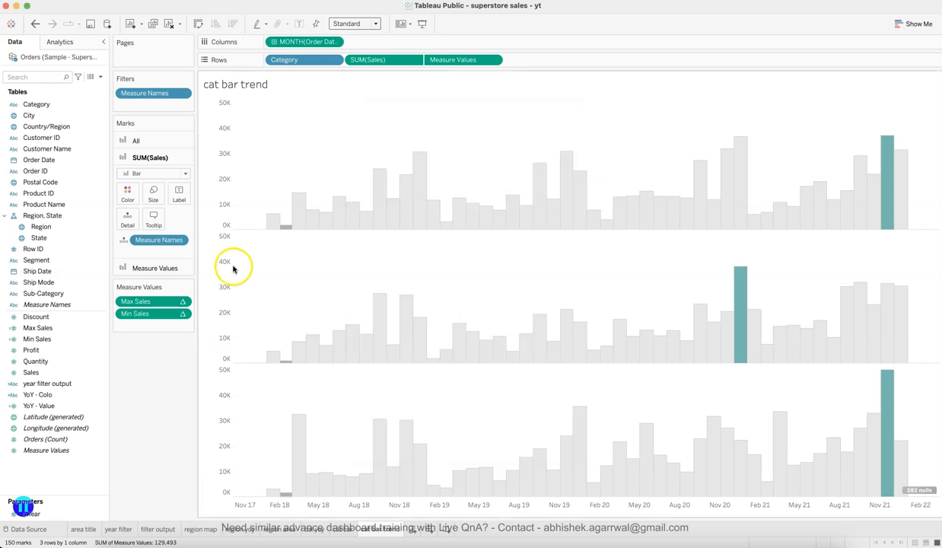
# Hide the title of the cat bar trend sheet
pyautogui.click(266, 85)
pyautogui.rightClick(257, 85)
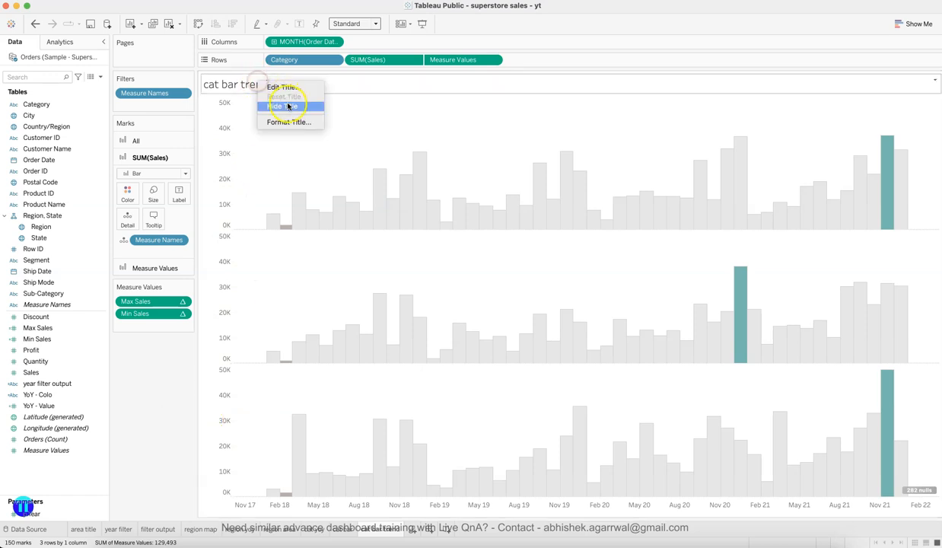
pyautogui.click(288, 104)
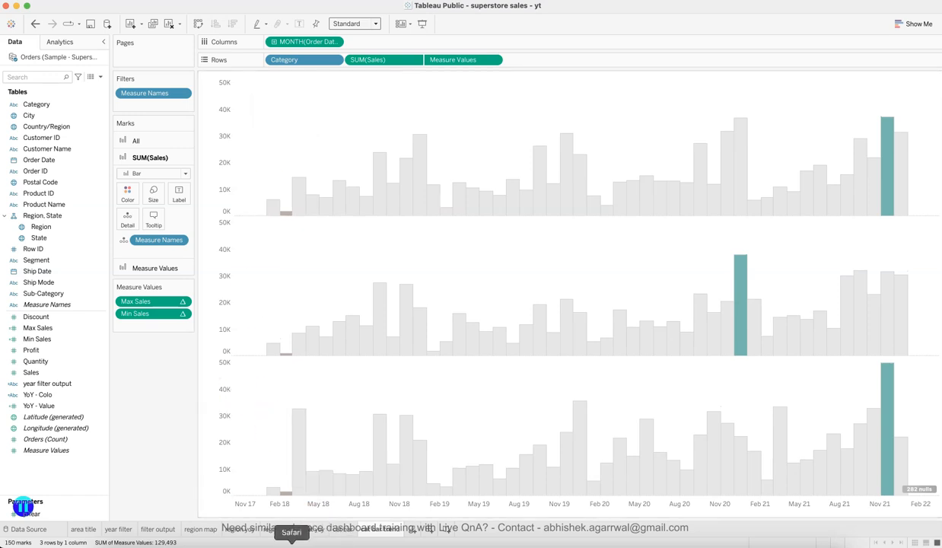
# Look over the reference dashboard in Safari, from the Sales by State map down to Top Manufacturers by Sales, and return to Tableau Public
pyautogui.click(291, 541)
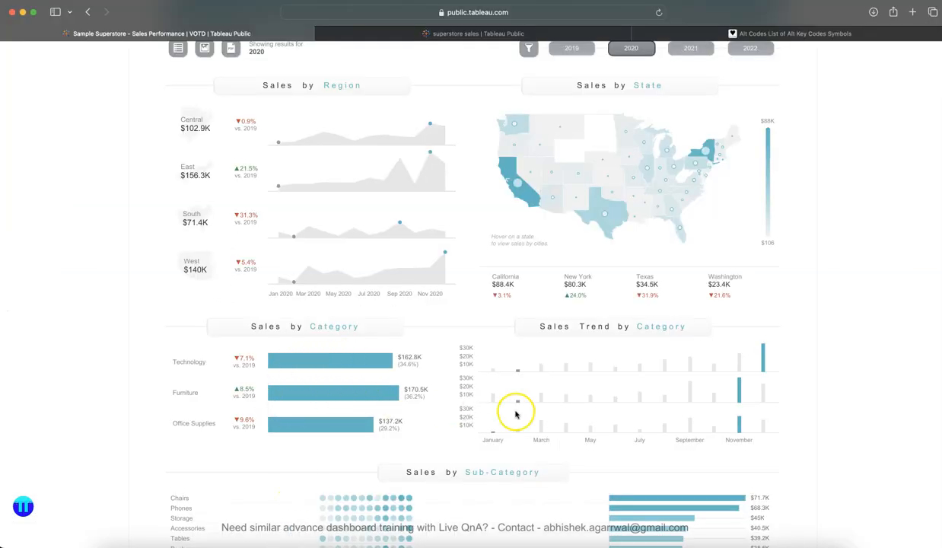
pyautogui.scroll(-5, 572, 395)
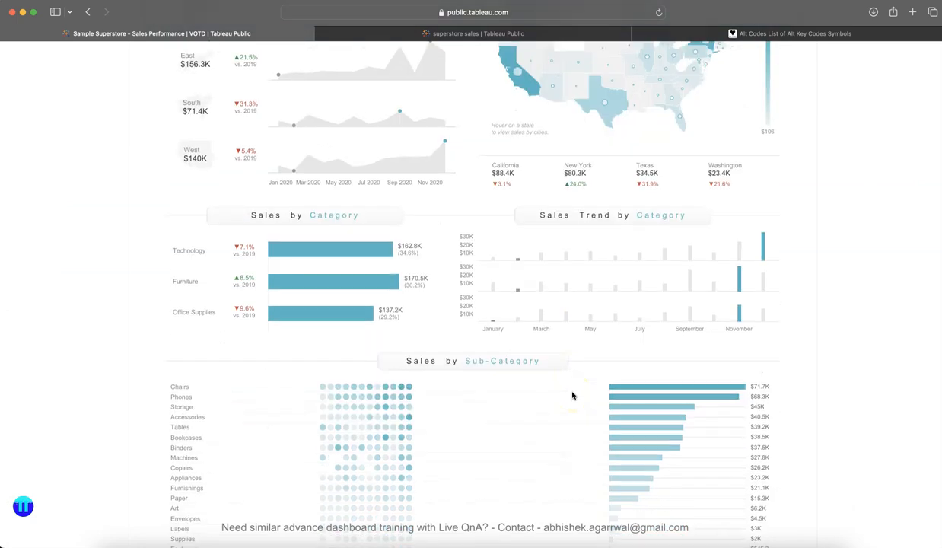
pyautogui.scroll(-2, 644, 396)
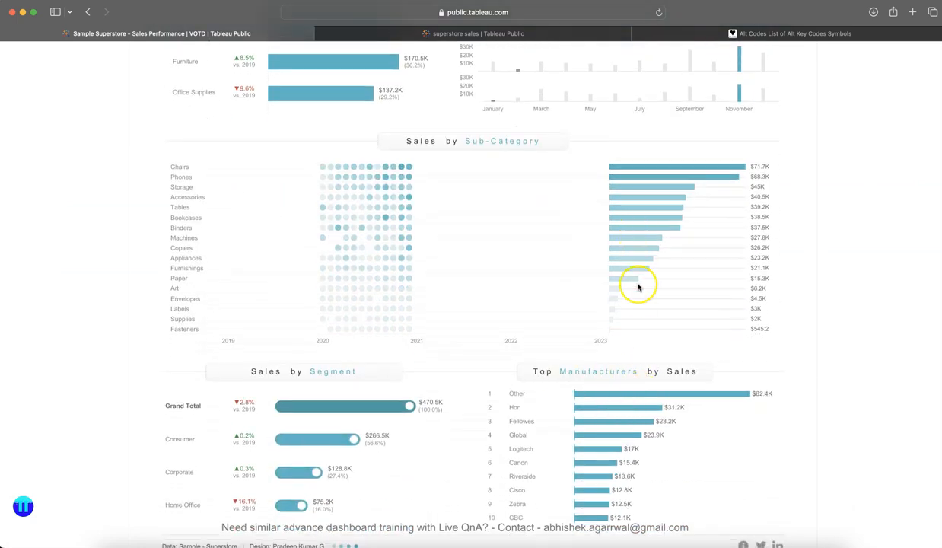
pyautogui.scroll(8, 637, 307)
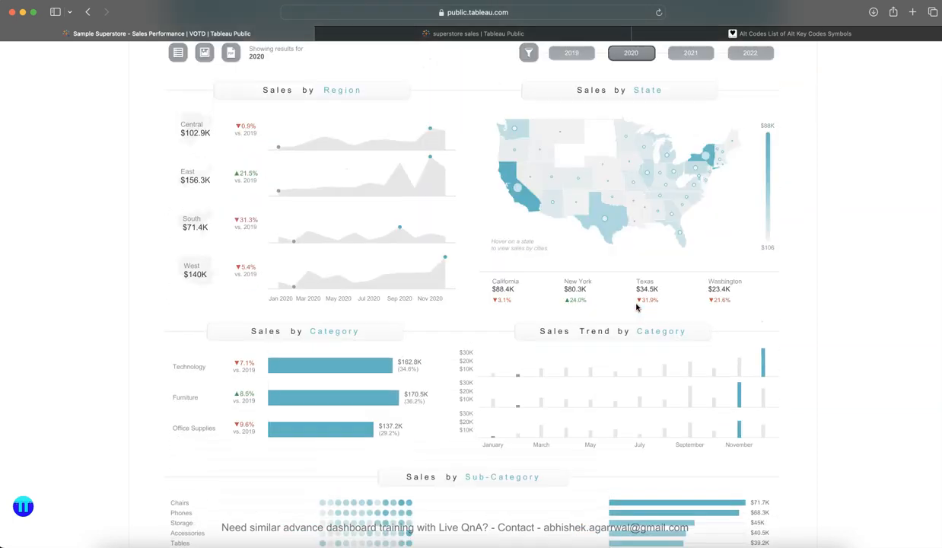
pyautogui.moveTo(612, 204)
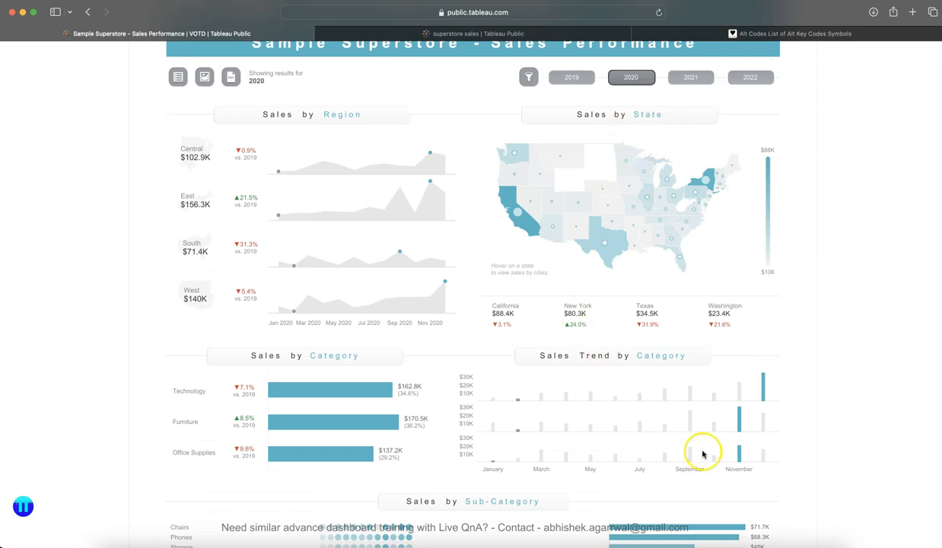
pyautogui.click(735, 545)
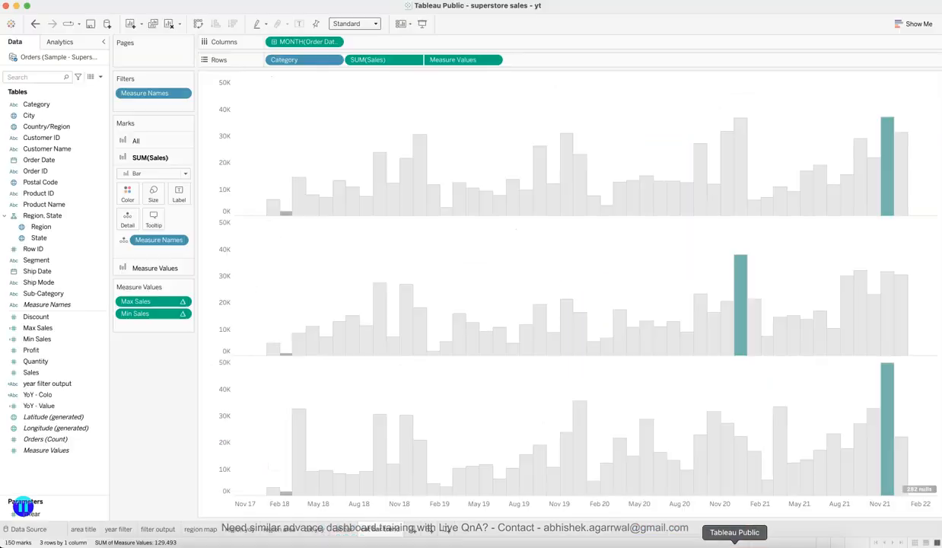
# Rename Sheet 10 as state sales map
pyautogui.click(413, 530)
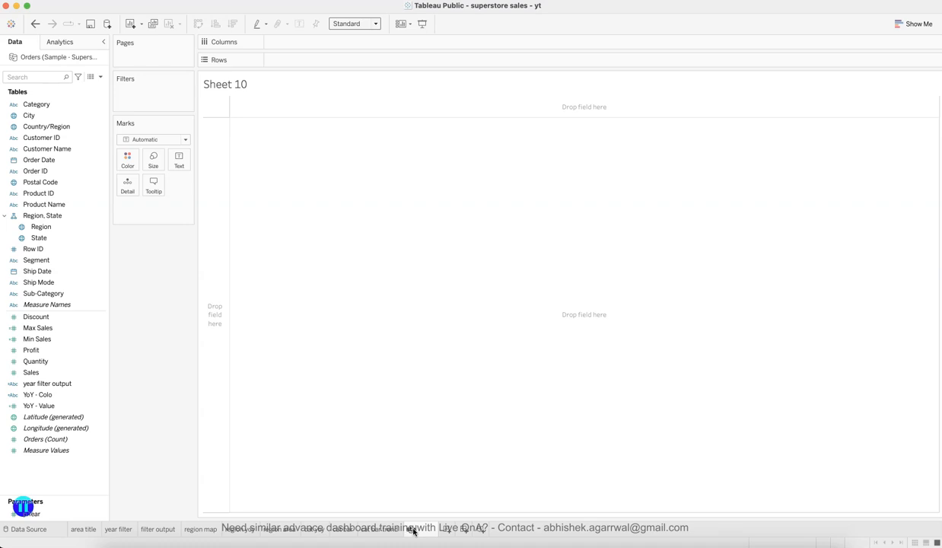
pyautogui.press('Return')
pyautogui.click(61, 148)
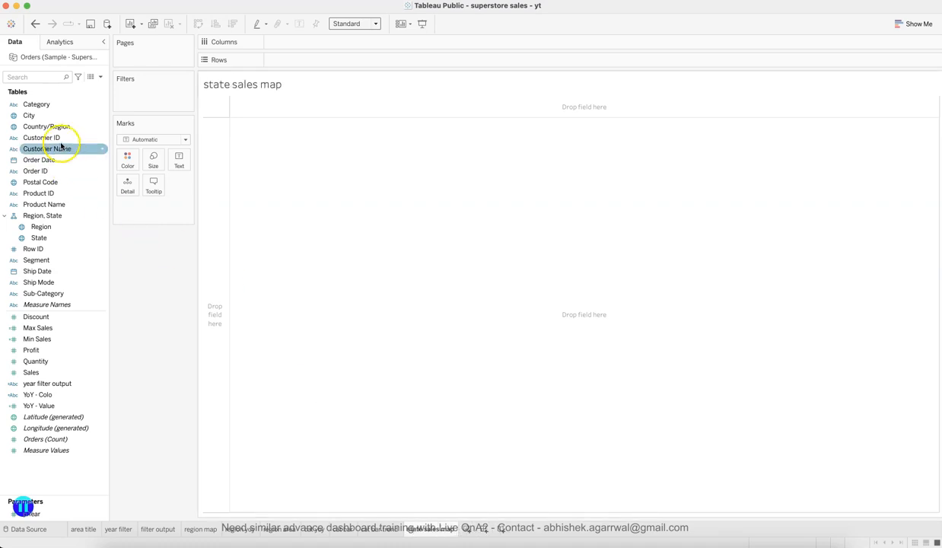
# Create a symbol map from the State and Sales fields using the Show Me chart suggestions
pyautogui.click(66, 239)
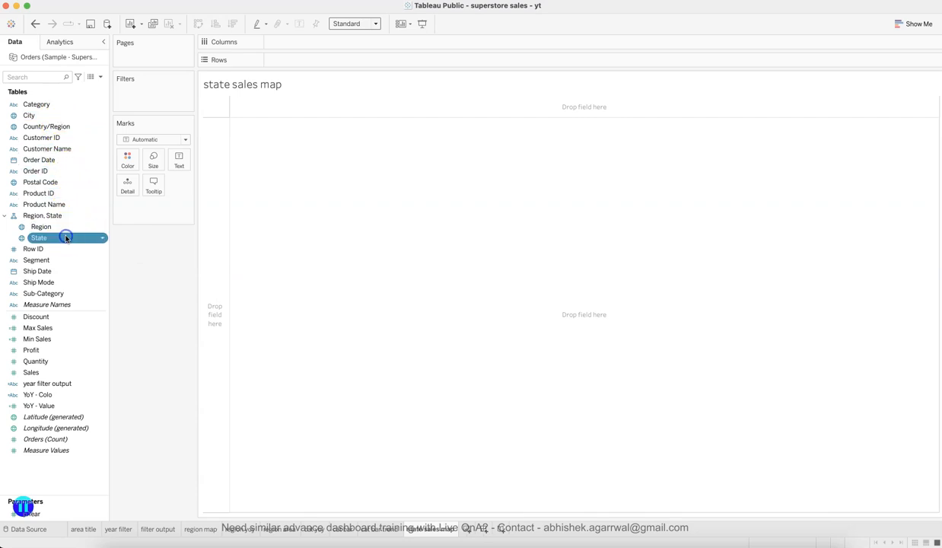
pyautogui.keyDown('super'); pyautogui.click(54, 372); pyautogui.keyUp('super')
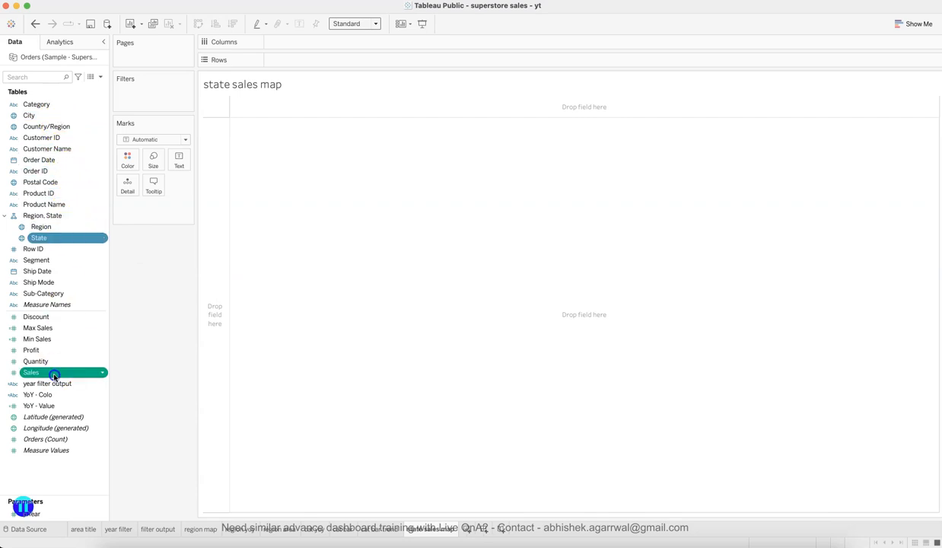
pyautogui.click(914, 30)
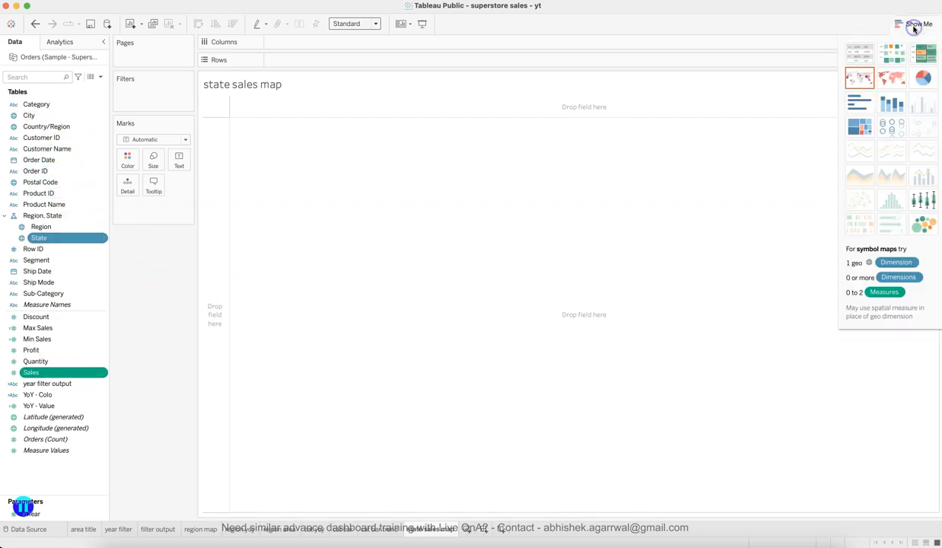
pyautogui.click(866, 83)
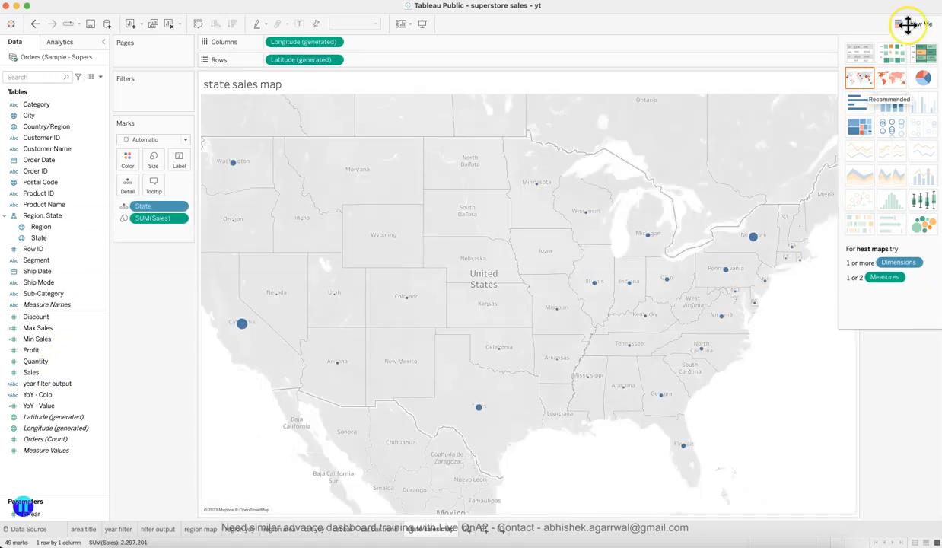
pyautogui.click(908, 25)
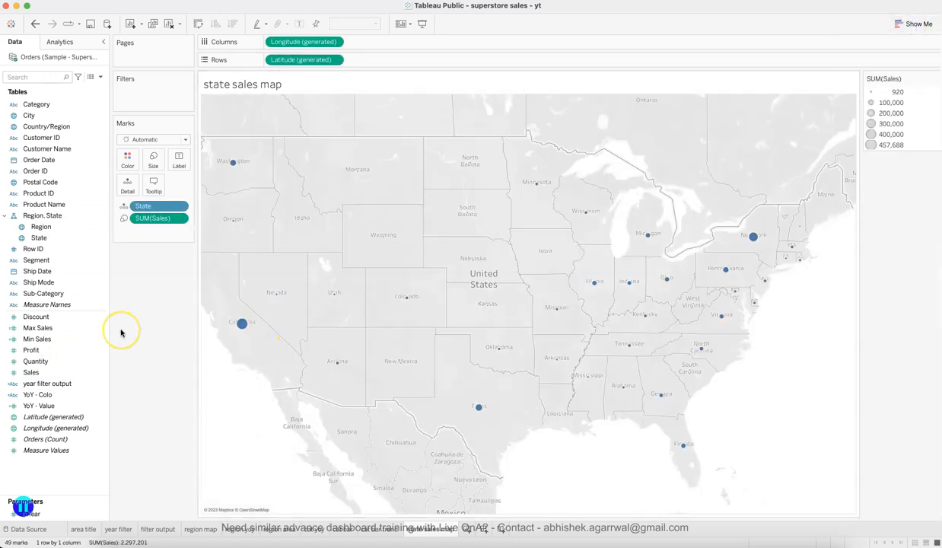
# Color the state marks by Sales and set the color range's dark end to systemMintColor
pyautogui.click(67, 374)
pyautogui.moveTo(73, 374); pyautogui.dragTo(130, 168)
pyautogui.click(128, 161)
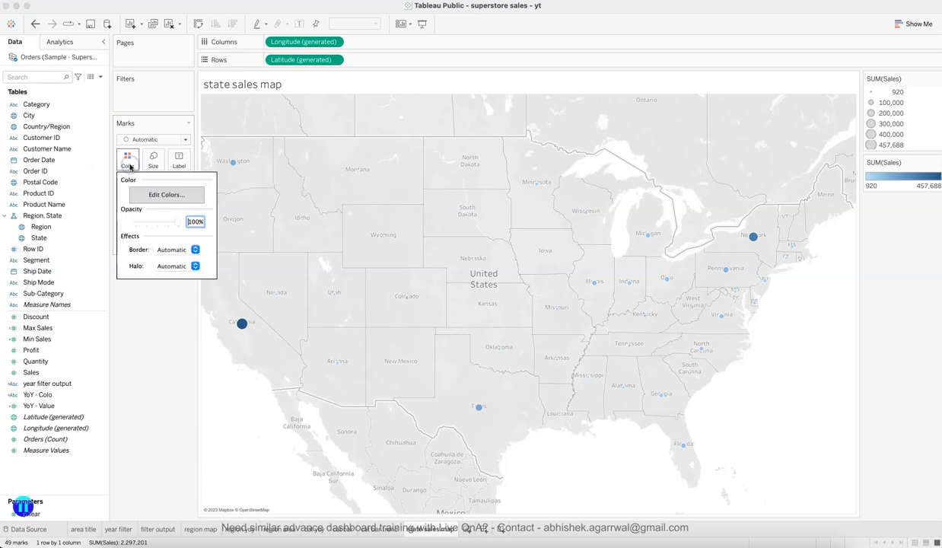
pyautogui.click(189, 195)
pyautogui.click(567, 243)
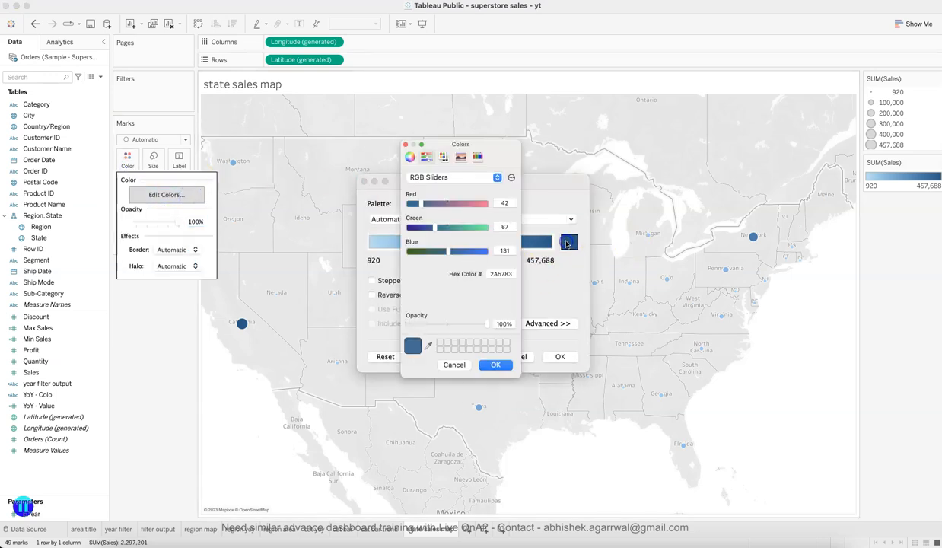
pyautogui.click(445, 158)
pyautogui.scroll(-5, 445, 228)
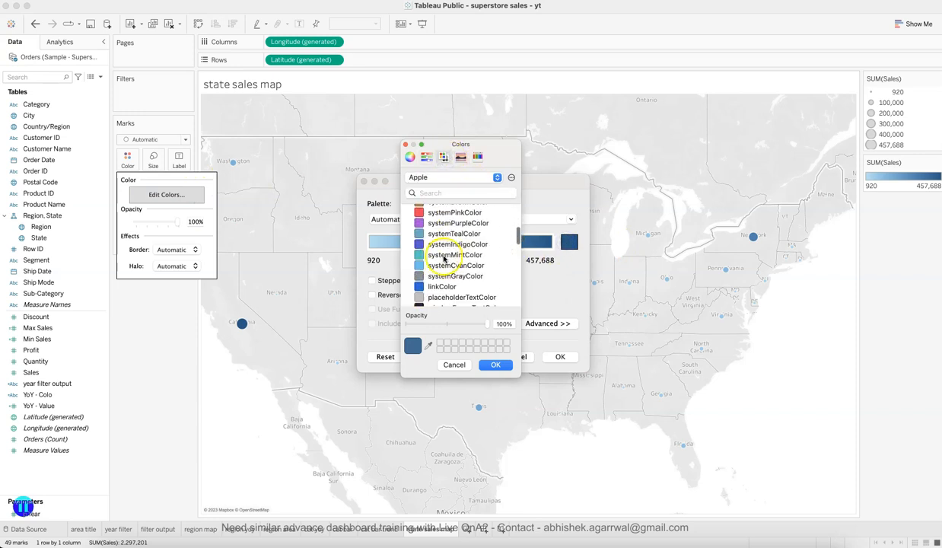
pyautogui.click(446, 255)
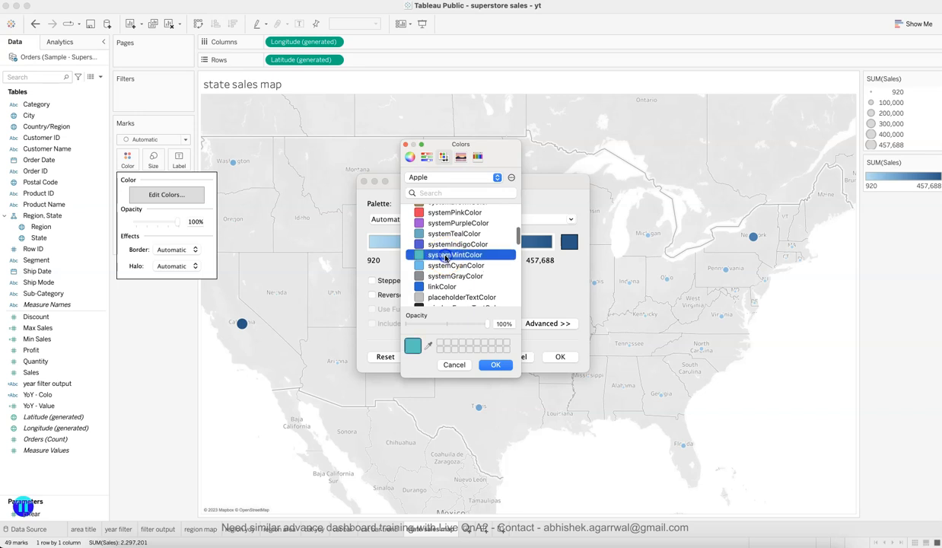
pyautogui.click(480, 362)
pyautogui.click(430, 358)
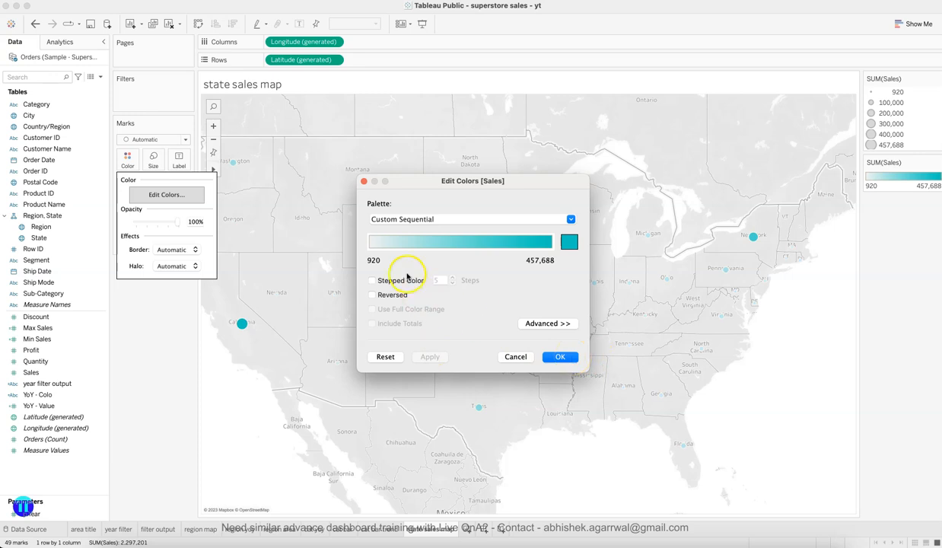
pyautogui.click(559, 356)
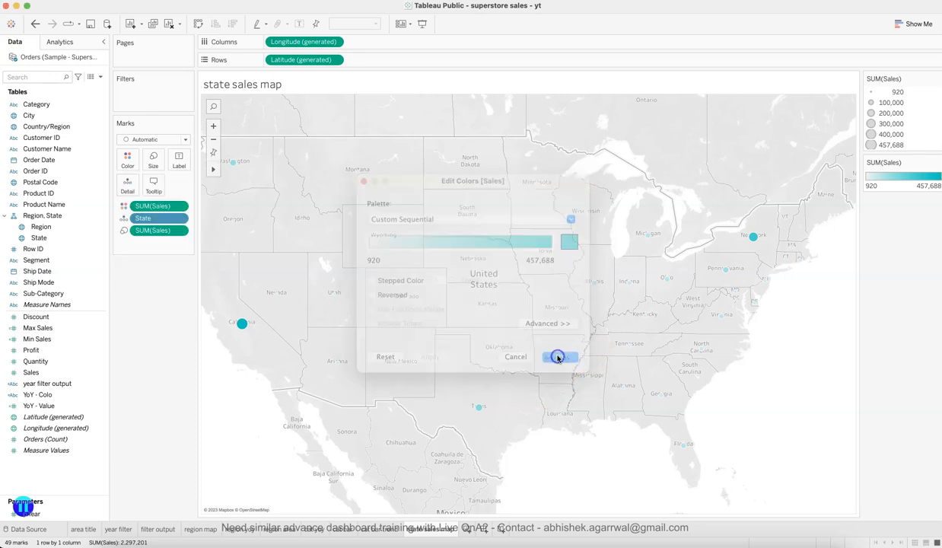
# Enlarge the sales circles on the state symbol map
pyautogui.click(155, 162)
pyautogui.moveTo(174, 186); pyautogui.dragTo(175, 185)
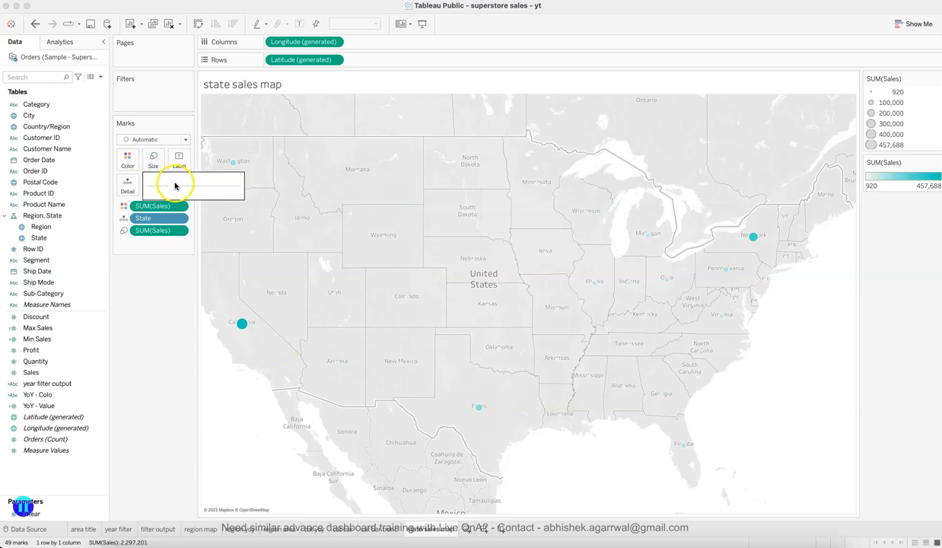
pyautogui.click(194, 187)
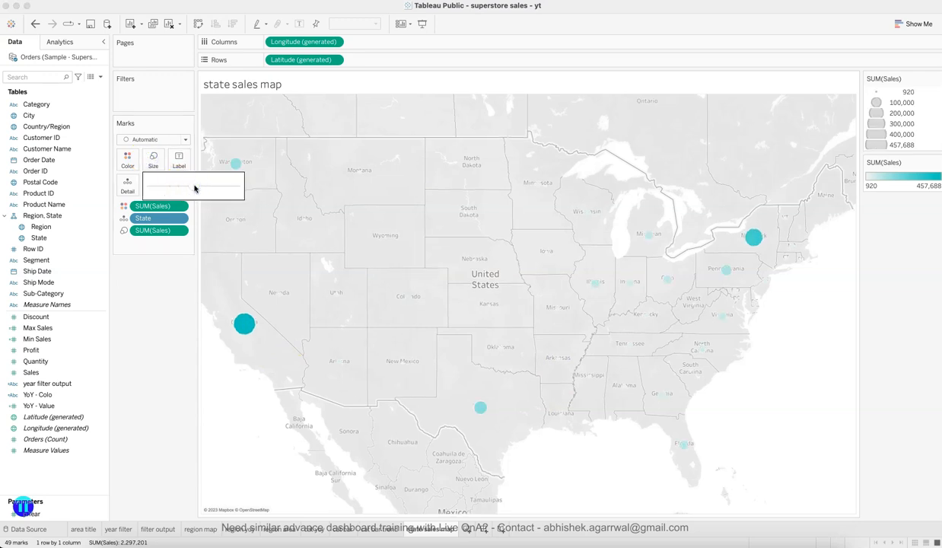
pyautogui.click(165, 332)
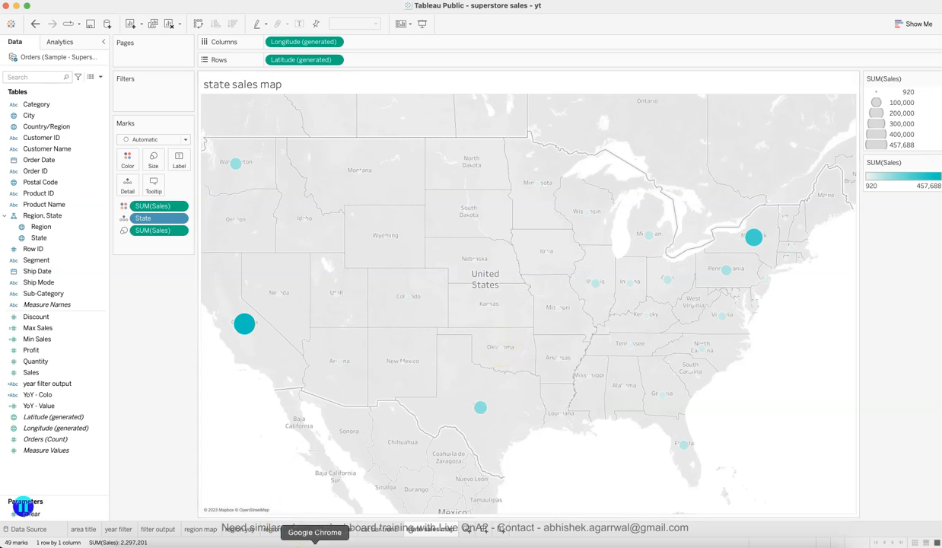
# Check the Sales by State map on the reference dashboard in Safari and convert the Tableau Public symbol map to a filled map
pyautogui.click(291, 544)
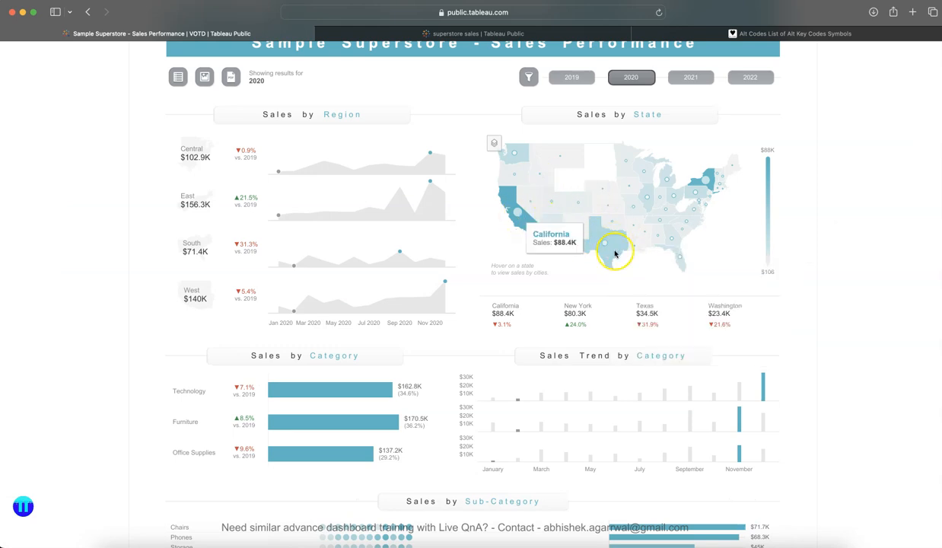
pyautogui.press('super+Tab')
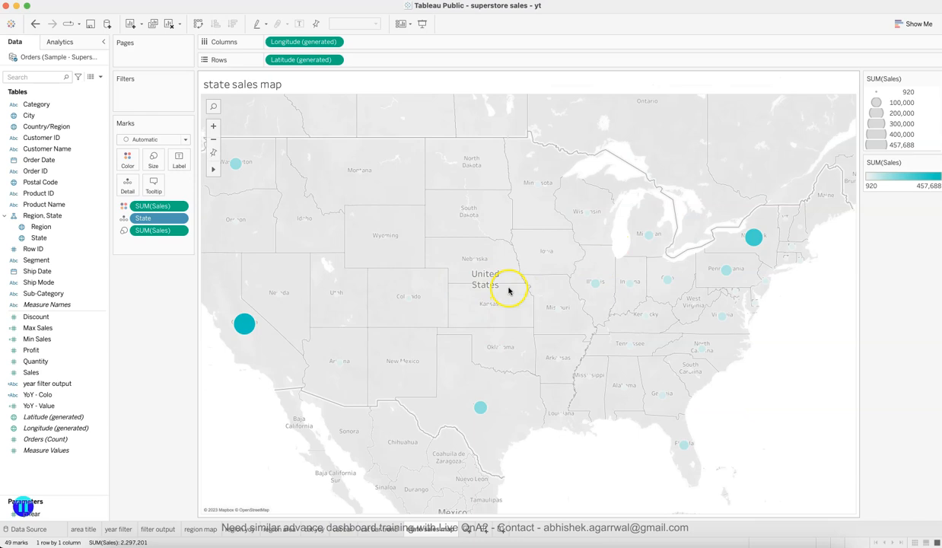
pyautogui.click(922, 26)
pyautogui.click(890, 78)
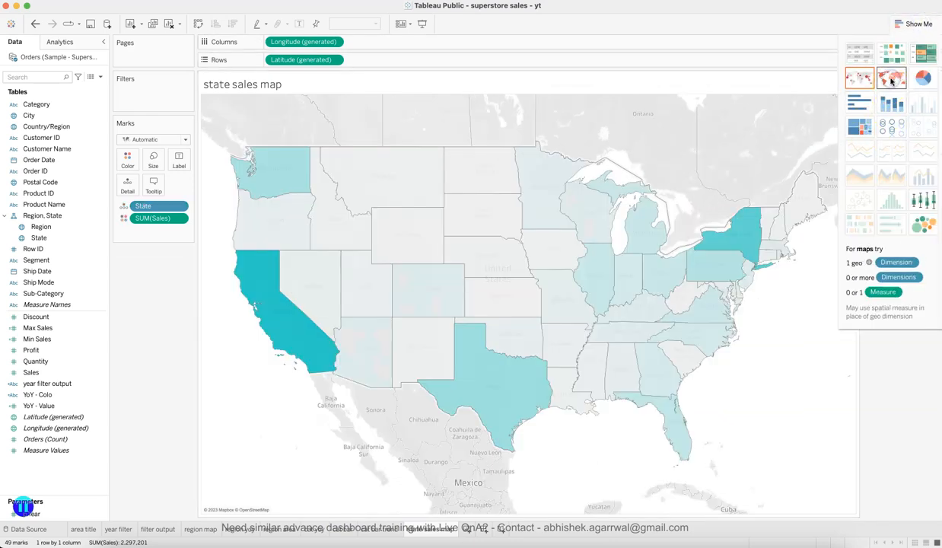
pyautogui.click(908, 25)
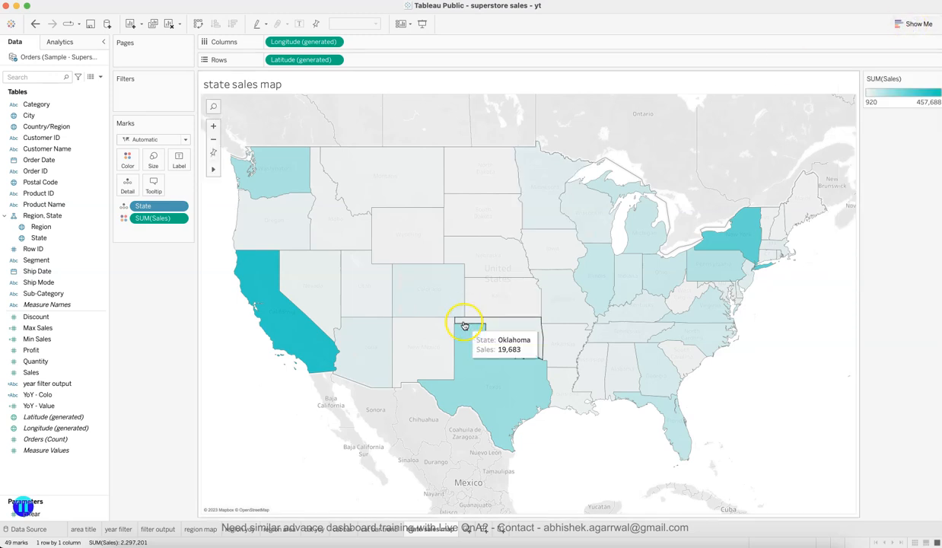
# Hide the Sales color legend and add State to the map as a second marks layer
pyautogui.click(937, 78)
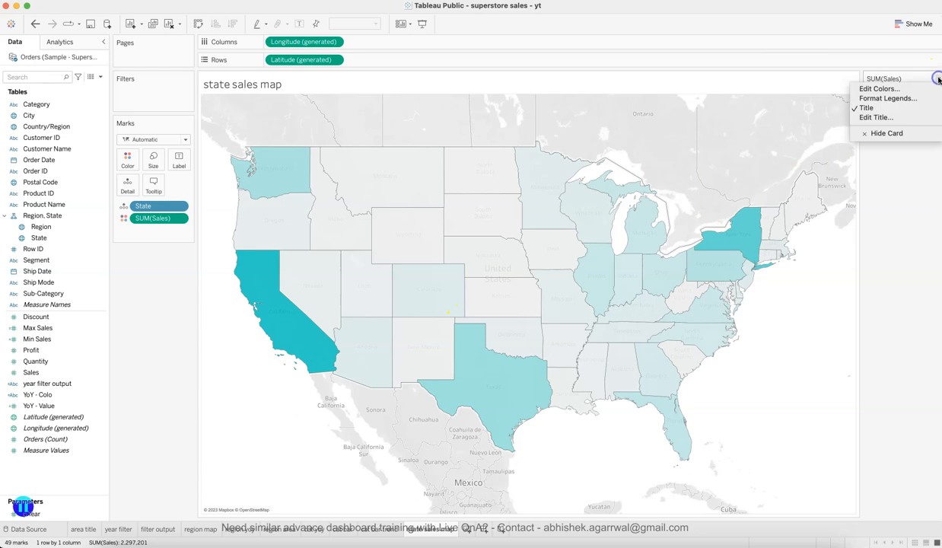
pyautogui.click(886, 133)
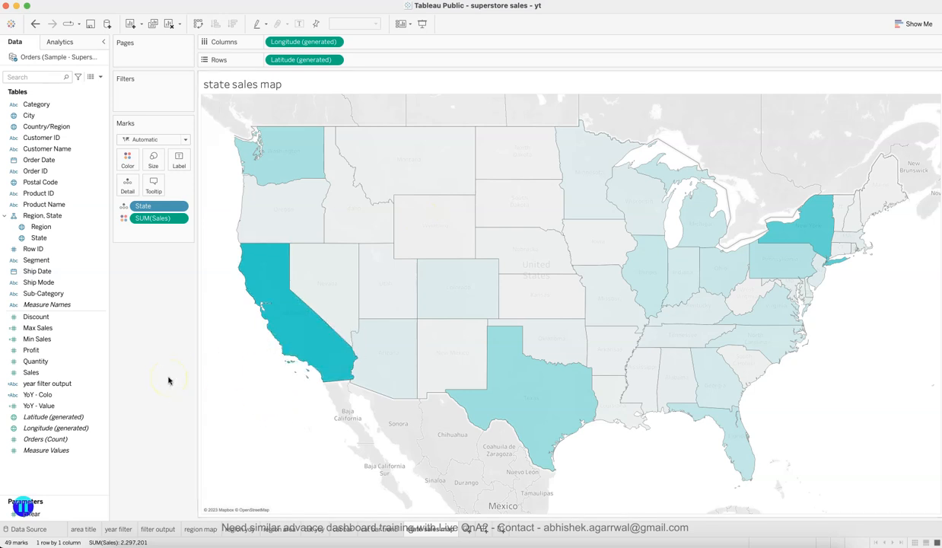
pyautogui.click(97, 328)
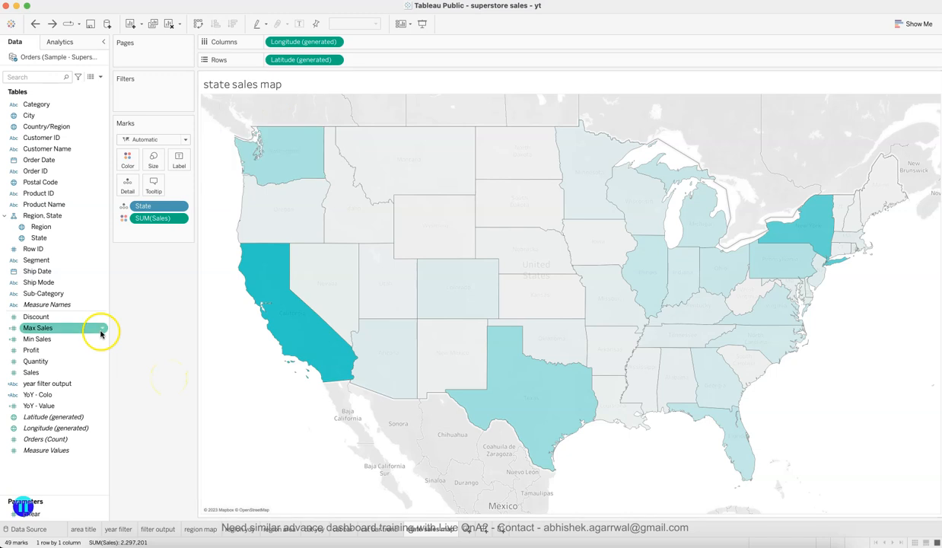
pyautogui.click(66, 238)
pyautogui.moveTo(66, 239); pyautogui.dragTo(300, 116)
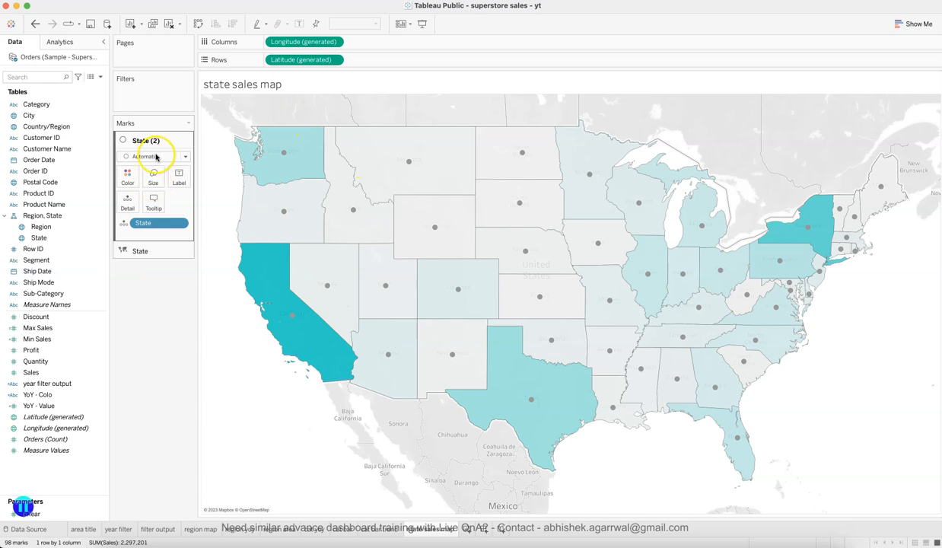
pyautogui.click(146, 252)
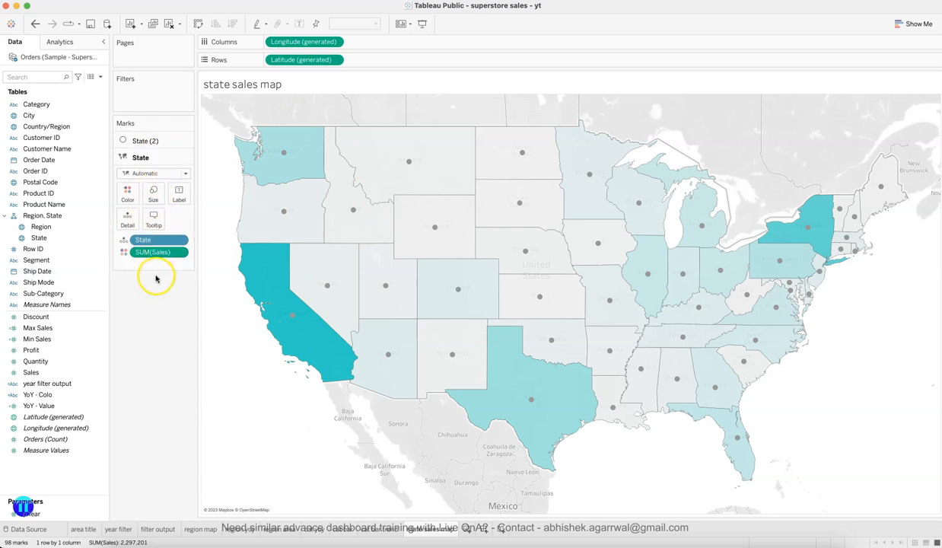
pyautogui.click(144, 141)
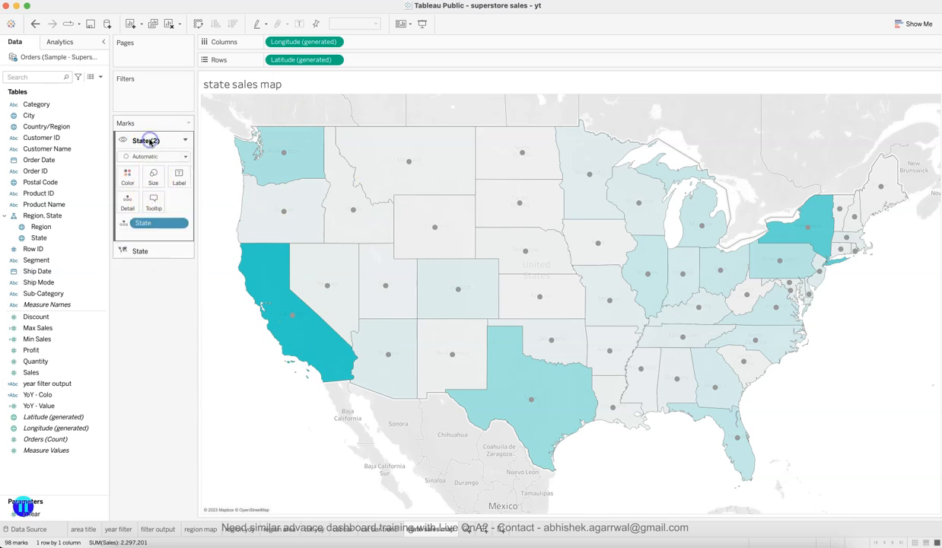
# Color the circles of the new State layer blue and size them by Sales
pyautogui.click(129, 177)
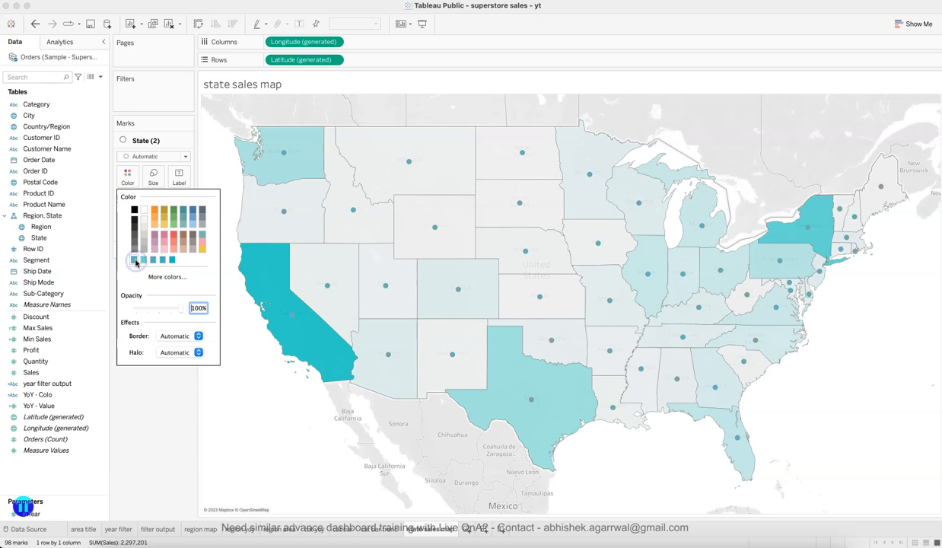
pyautogui.click(160, 388)
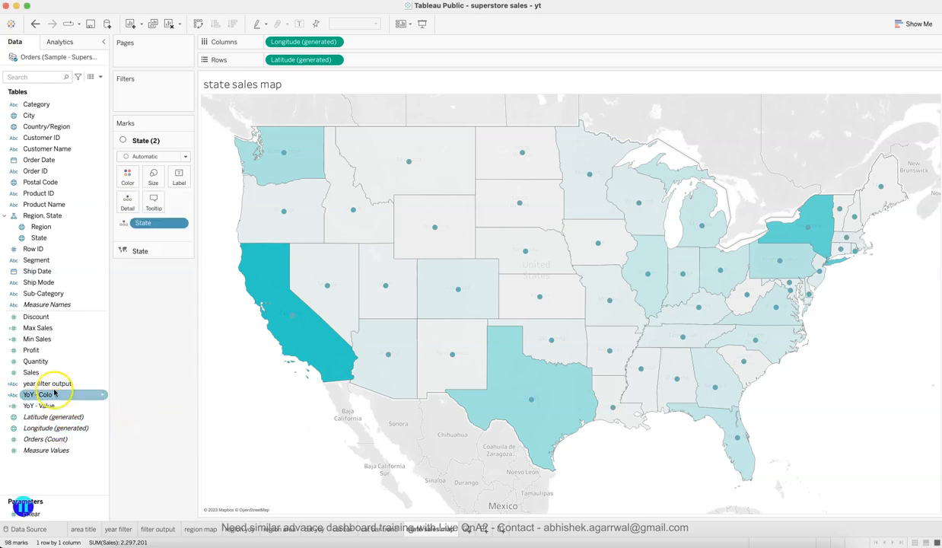
pyautogui.moveTo(57, 372); pyautogui.dragTo(155, 179)
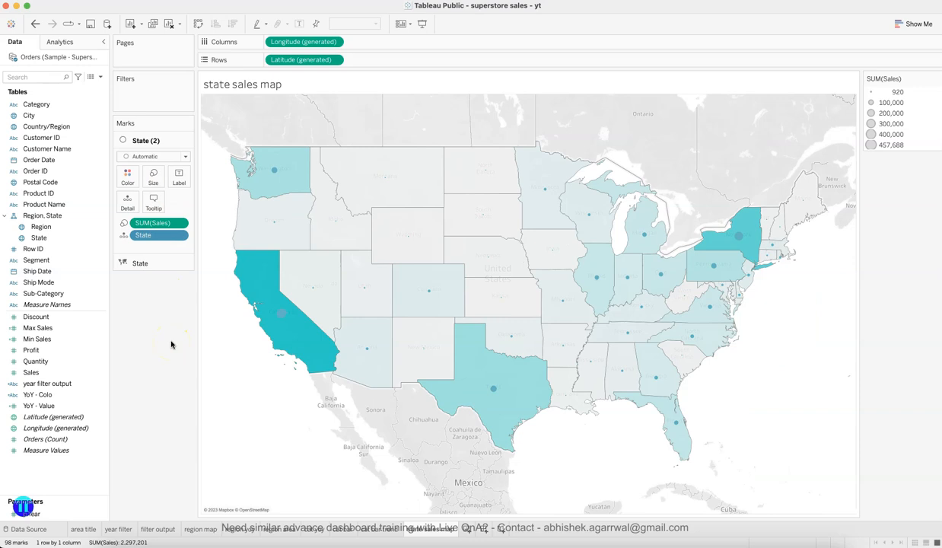
# Recolor the State (2) layer's circles light turquoise with a light gray border and enlarge them
pyautogui.click(132, 185)
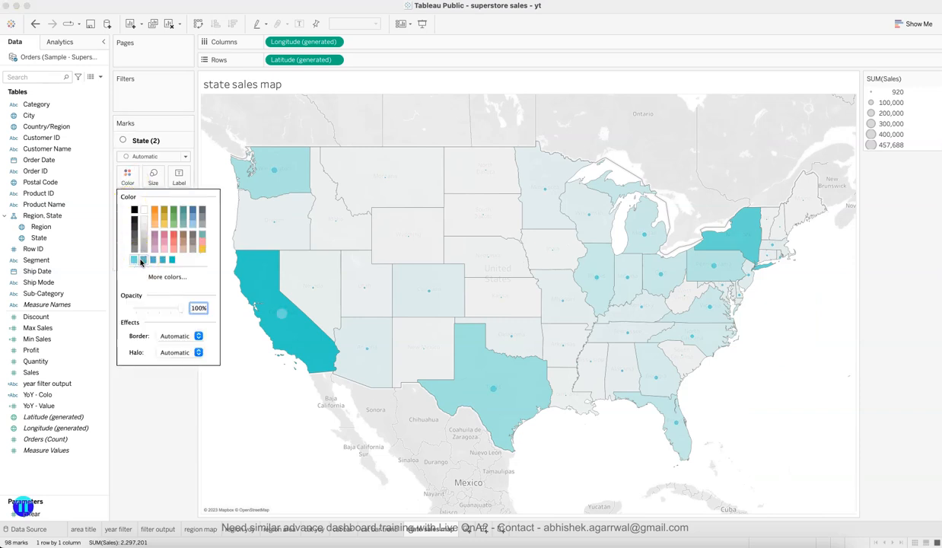
pyautogui.click(172, 336)
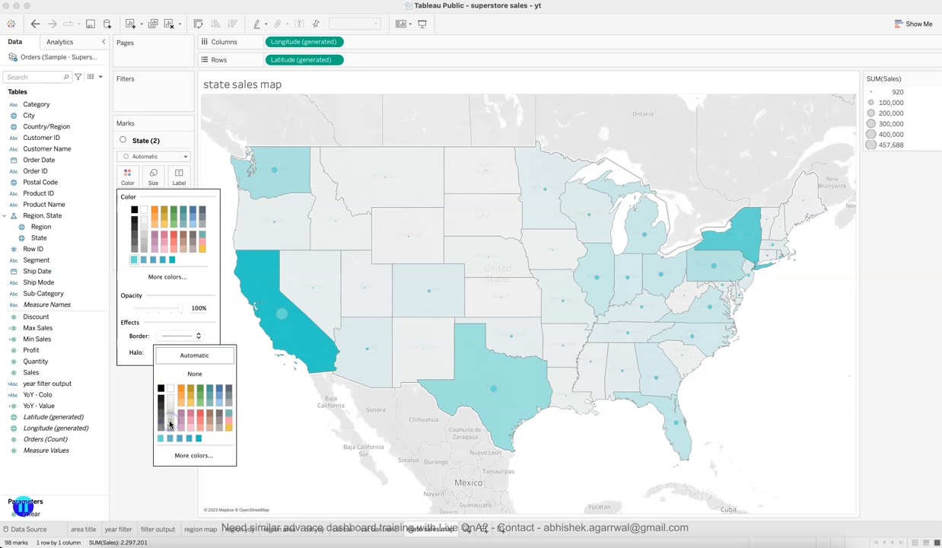
pyautogui.click(137, 420)
pyautogui.click(158, 177)
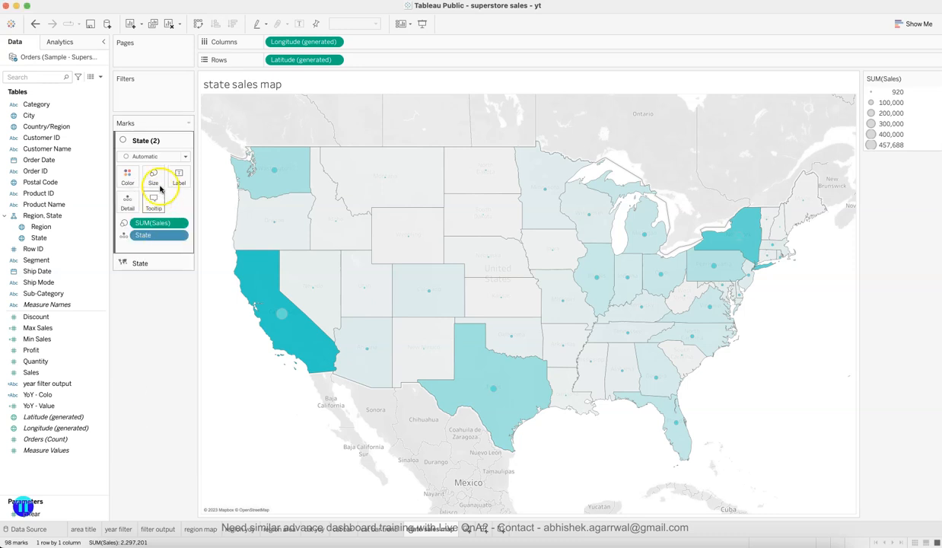
pyautogui.moveTo(173, 203); pyautogui.dragTo(195, 204)
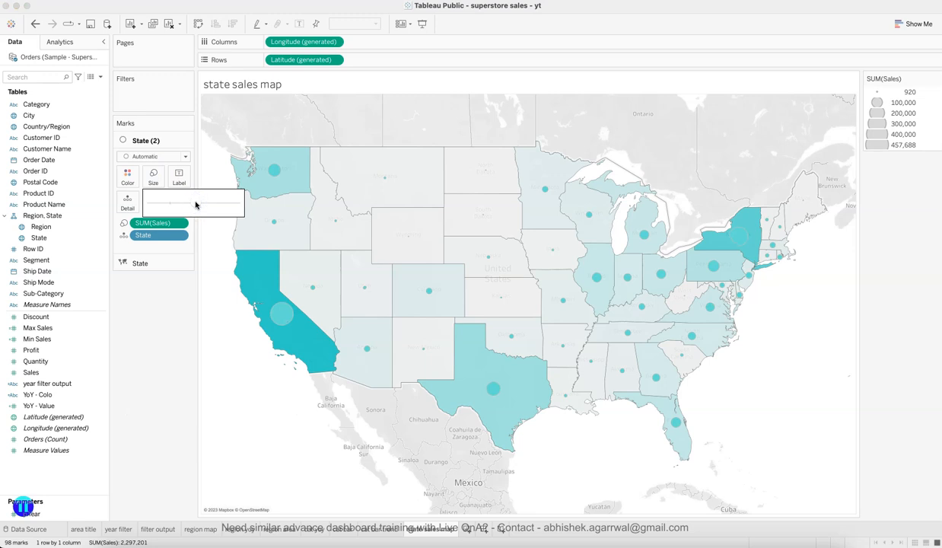
pyautogui.click(150, 417)
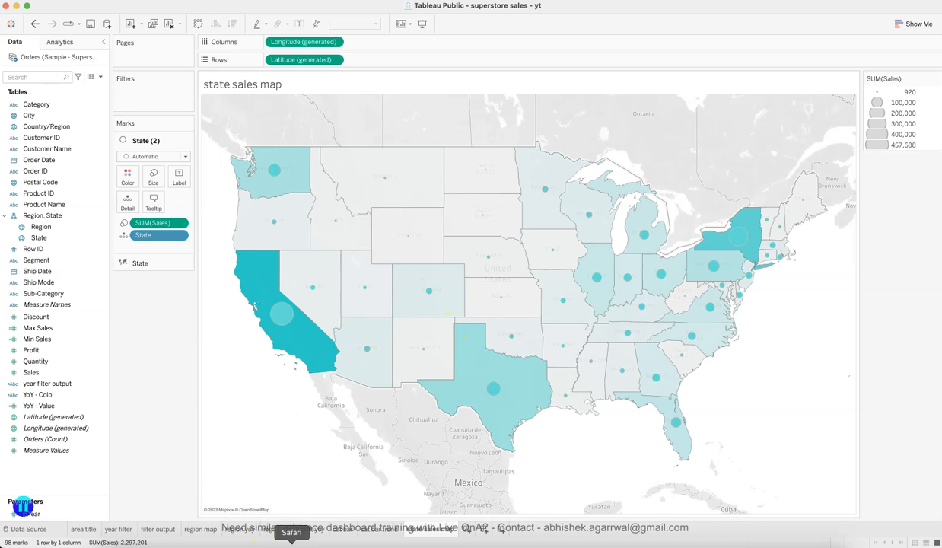
# Check the Sales by State map on the reference dashboard in Safari and recolor the Tableau Public circles to RGB 181, 221, 215
pyautogui.click(291, 542)
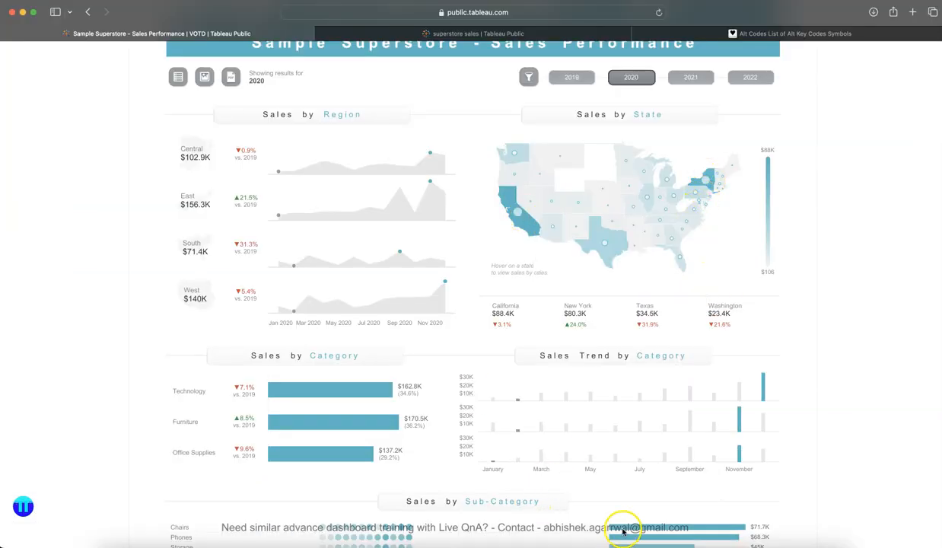
pyautogui.click(730, 542)
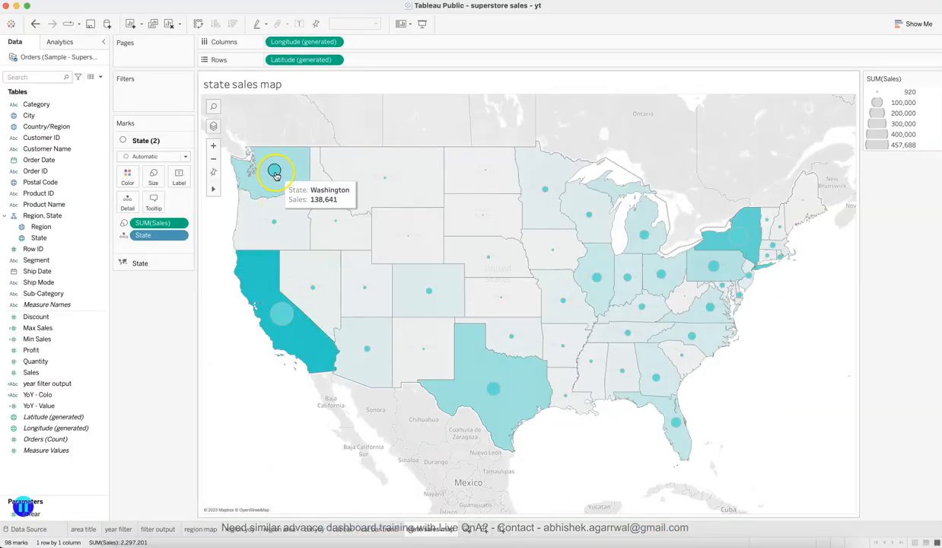
pyautogui.click(128, 176)
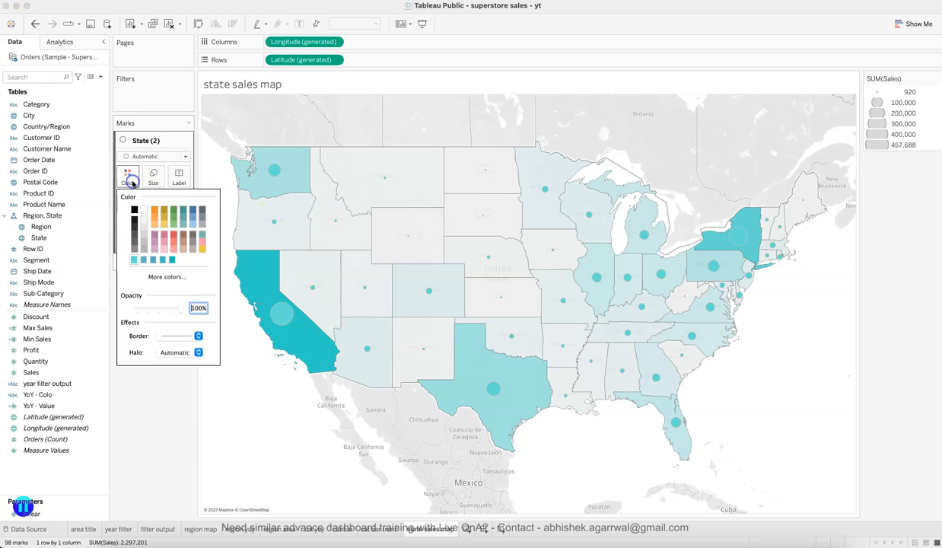
pyautogui.click(153, 276)
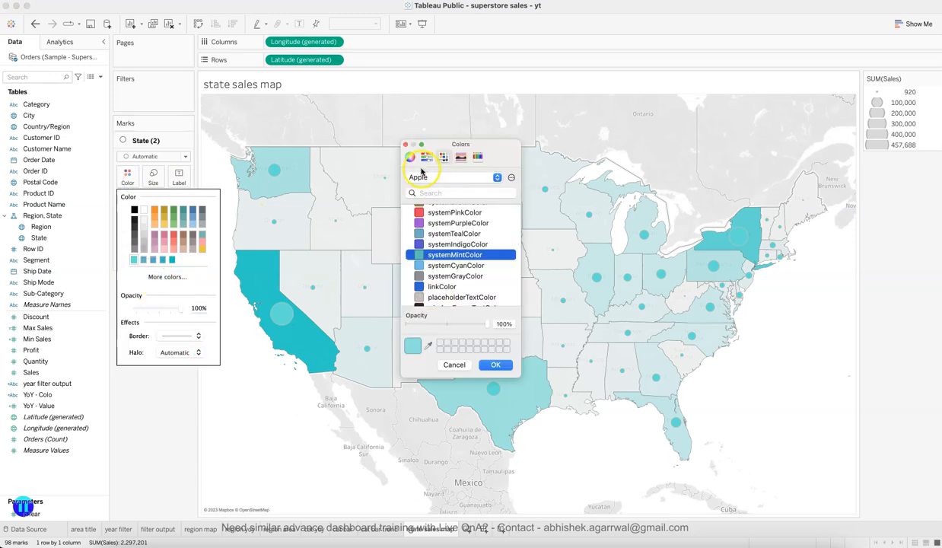
pyautogui.click(411, 157)
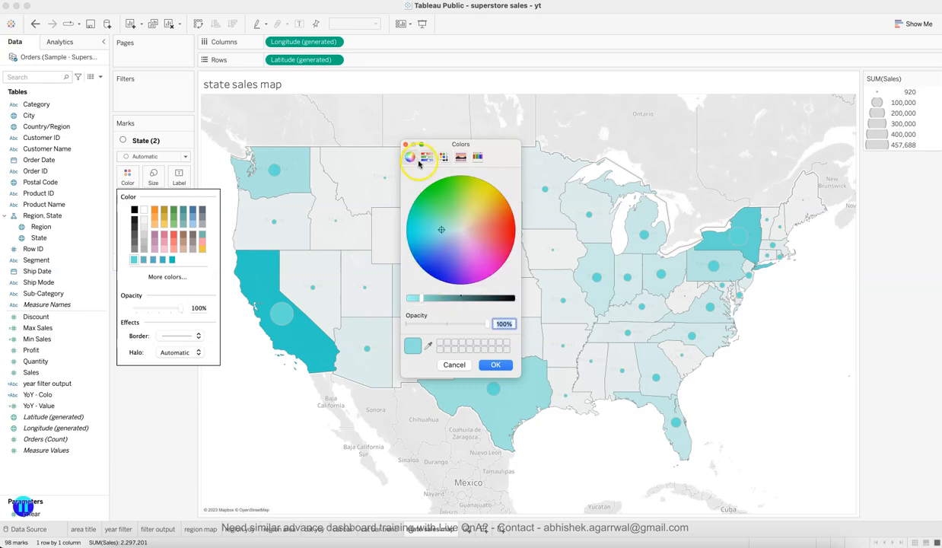
pyautogui.click(426, 158)
pyautogui.click(440, 158)
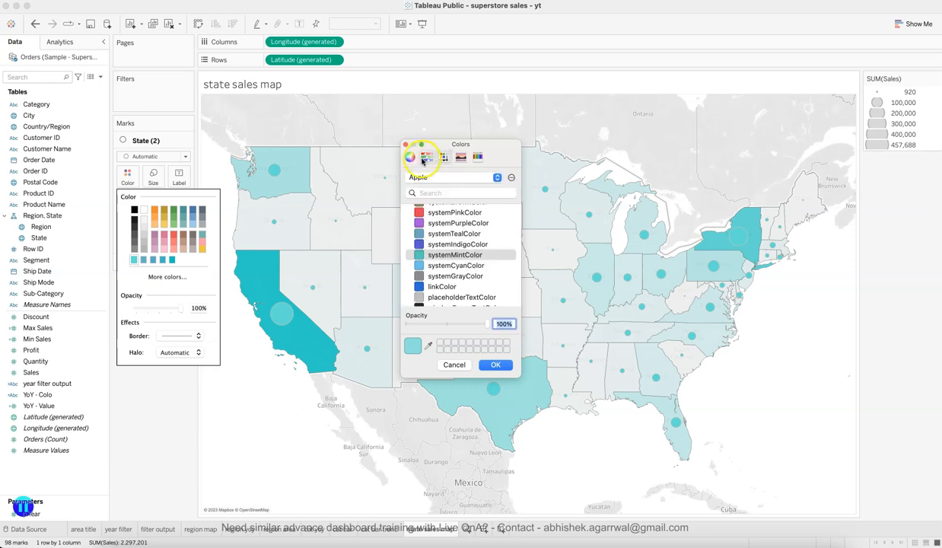
pyautogui.click(423, 158)
pyautogui.moveTo(439, 204); pyautogui.dragTo(462, 206)
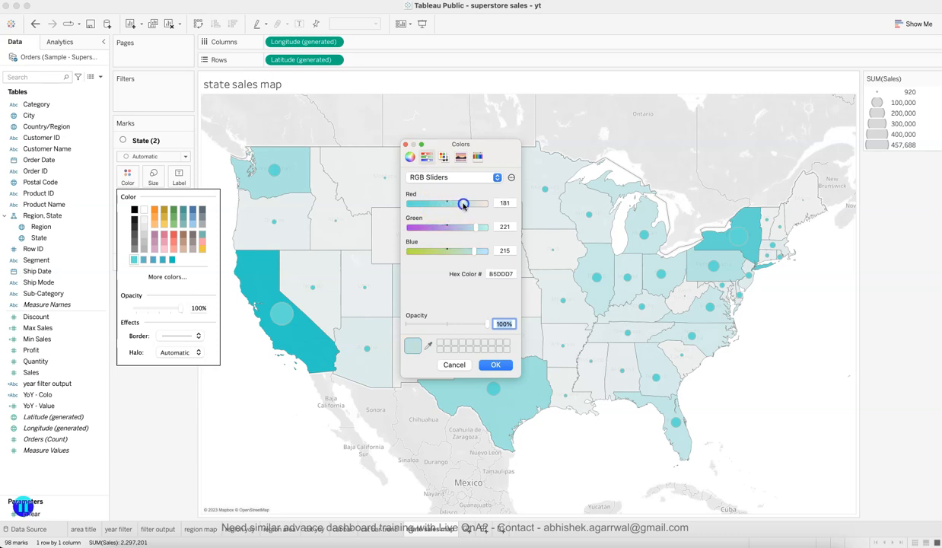
pyautogui.click(487, 364)
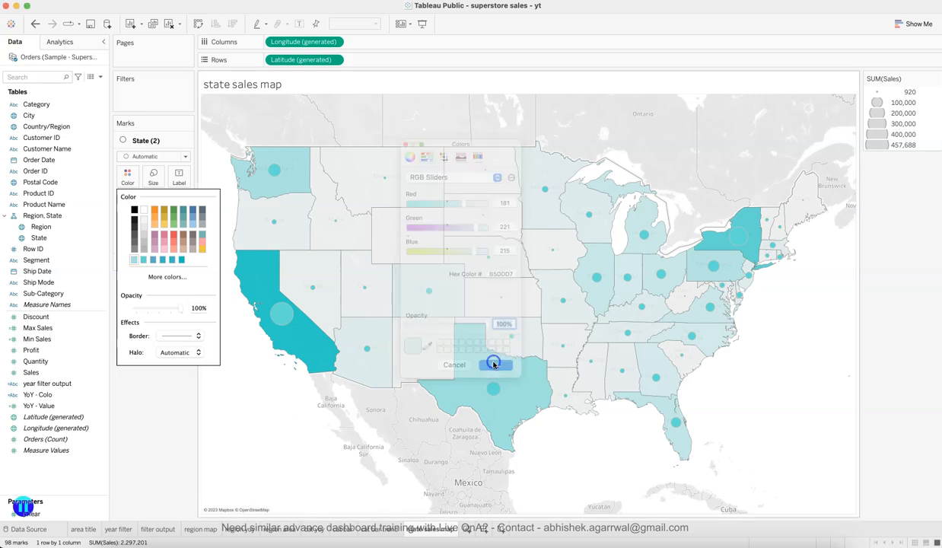
pyautogui.click(176, 451)
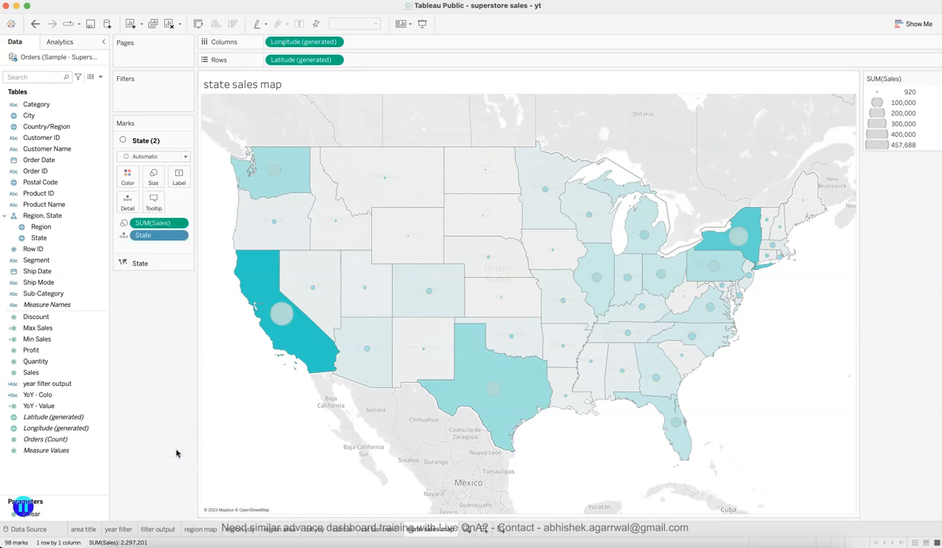
# Hide the Sales size legend and filter the map by Country/Region to United States
pyautogui.click(938, 81)
pyautogui.click(909, 130)
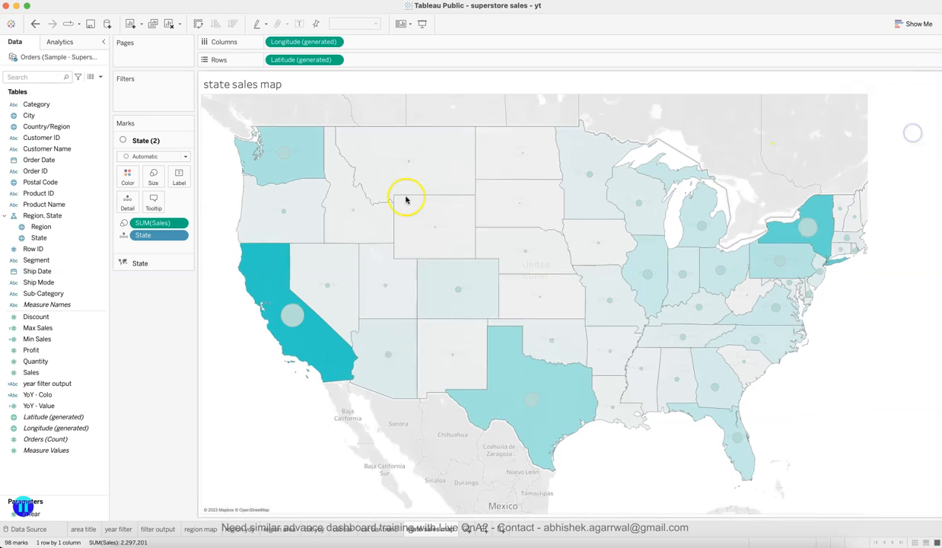
pyautogui.click(149, 328)
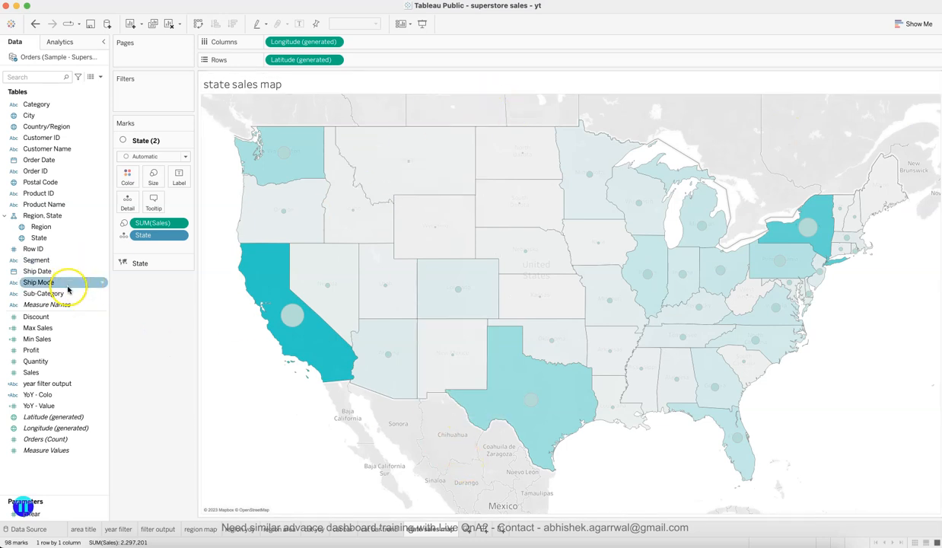
pyautogui.moveTo(47, 126); pyautogui.dragTo(148, 97)
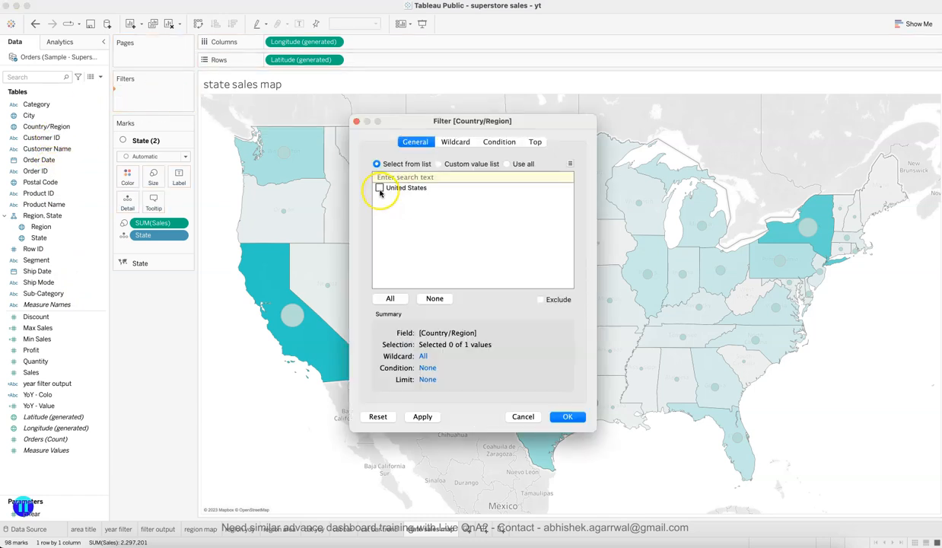
pyautogui.click(567, 416)
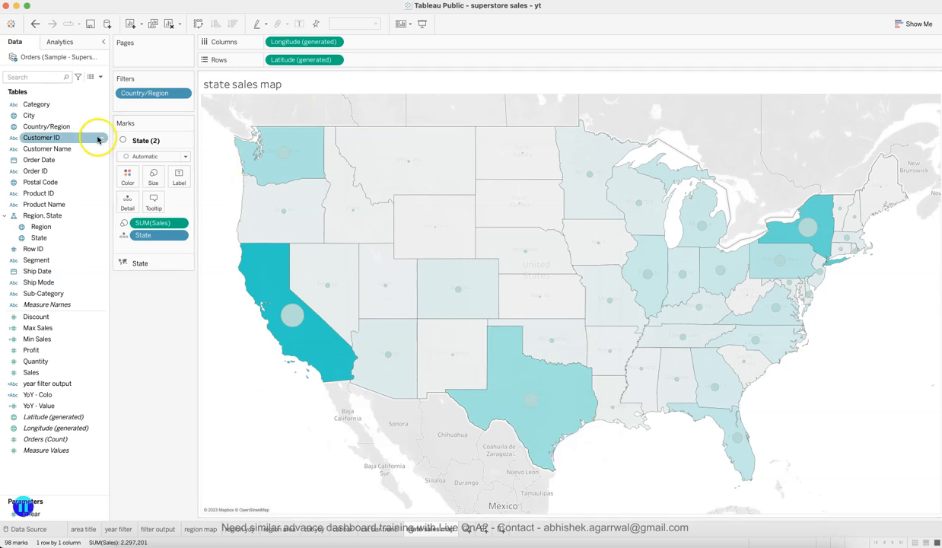
# Turn off the Base, Land Cover, Country/Region Borders and Names, and State/Province Borders and Names background map layers
pyautogui.click(294, 1)
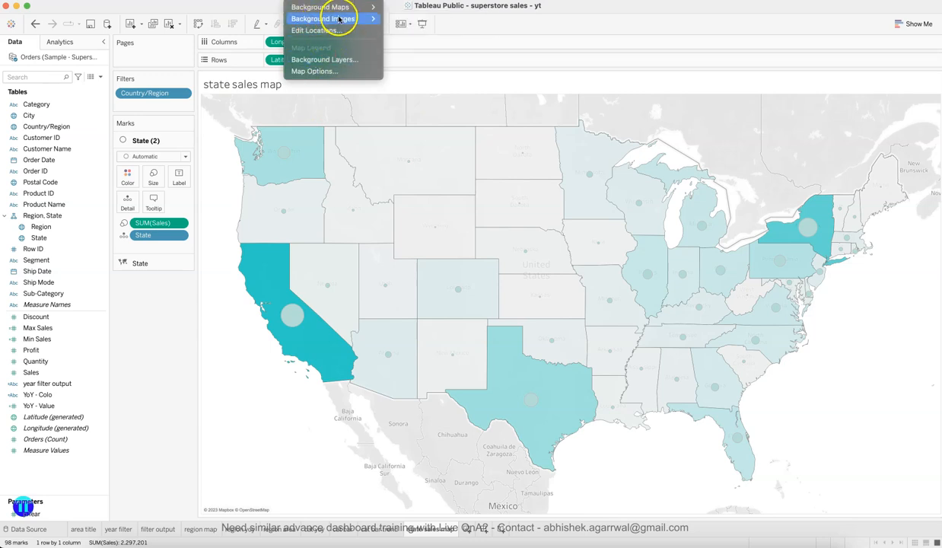
pyautogui.moveTo(346, 11)
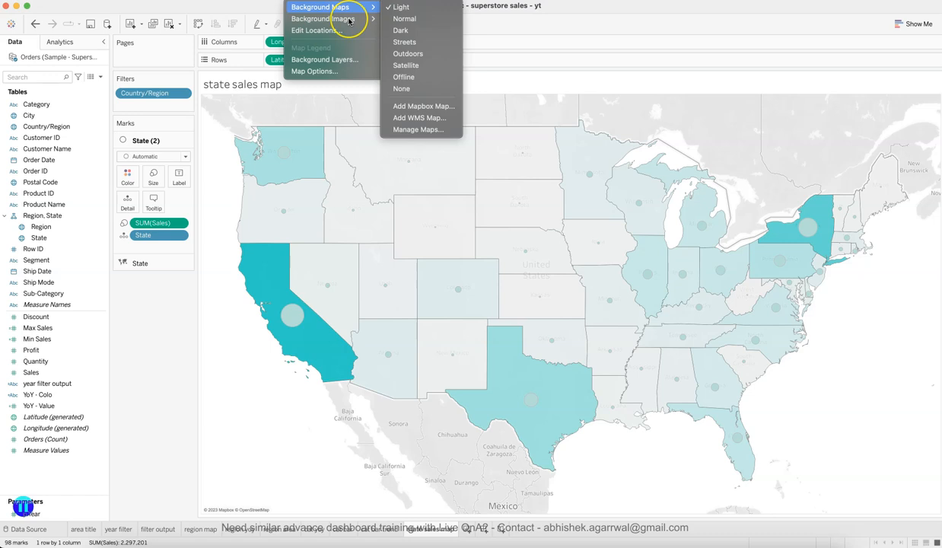
pyautogui.click(347, 59)
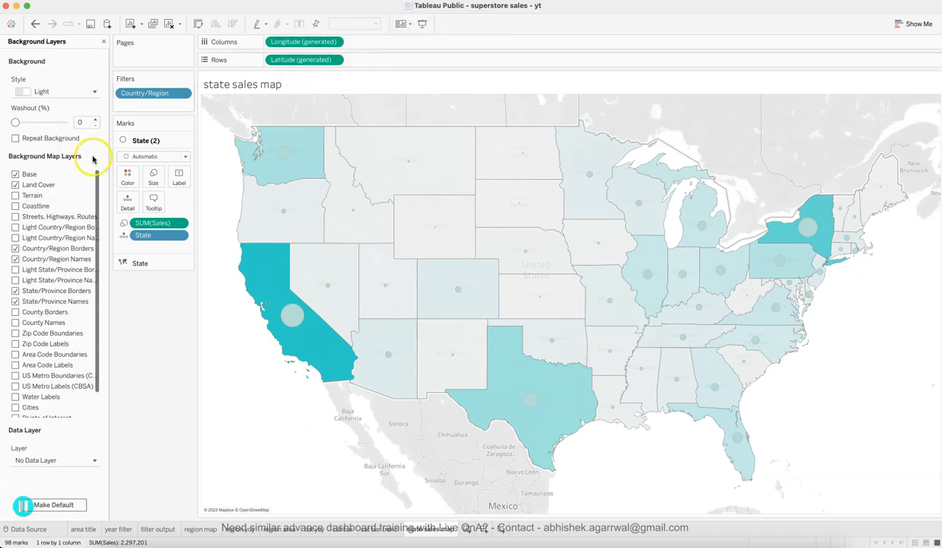
pyautogui.click(16, 174)
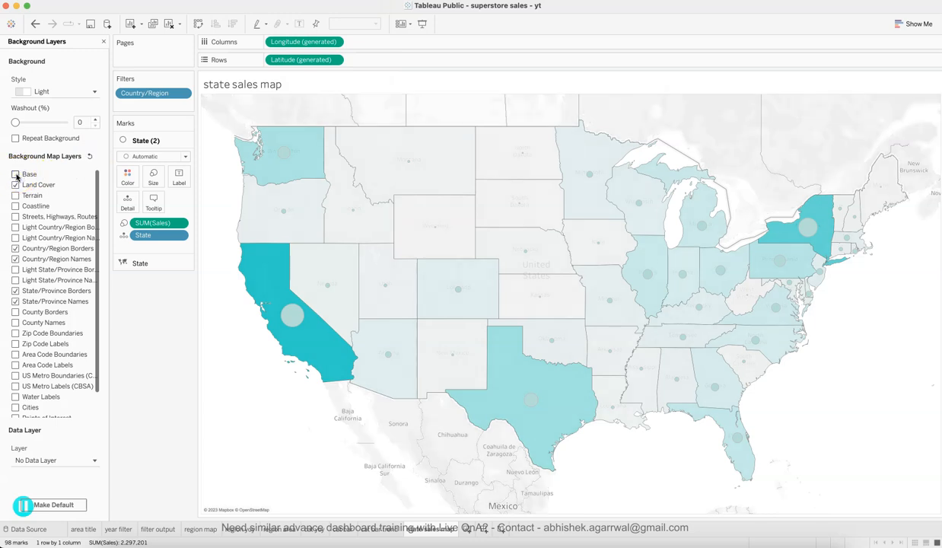
pyautogui.click(15, 184)
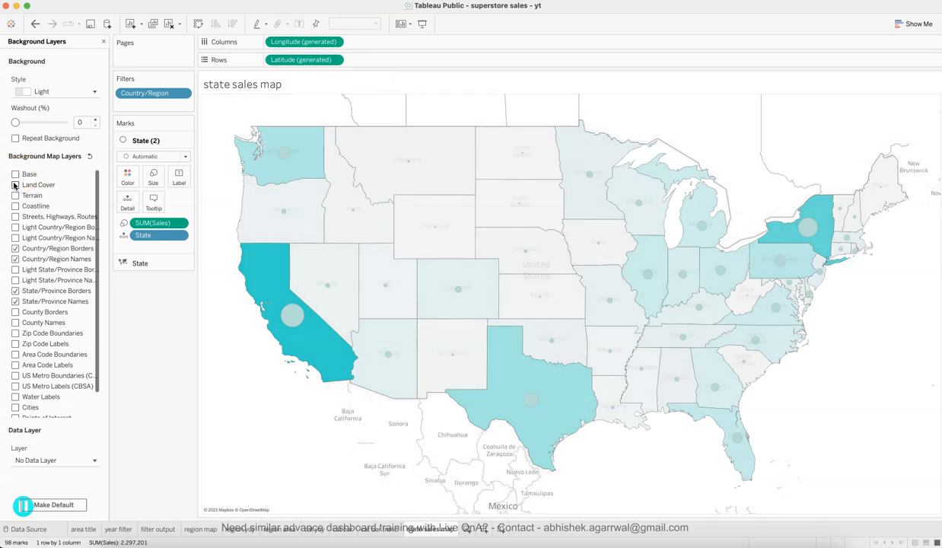
pyautogui.click(16, 248)
pyautogui.click(15, 258)
pyautogui.click(15, 301)
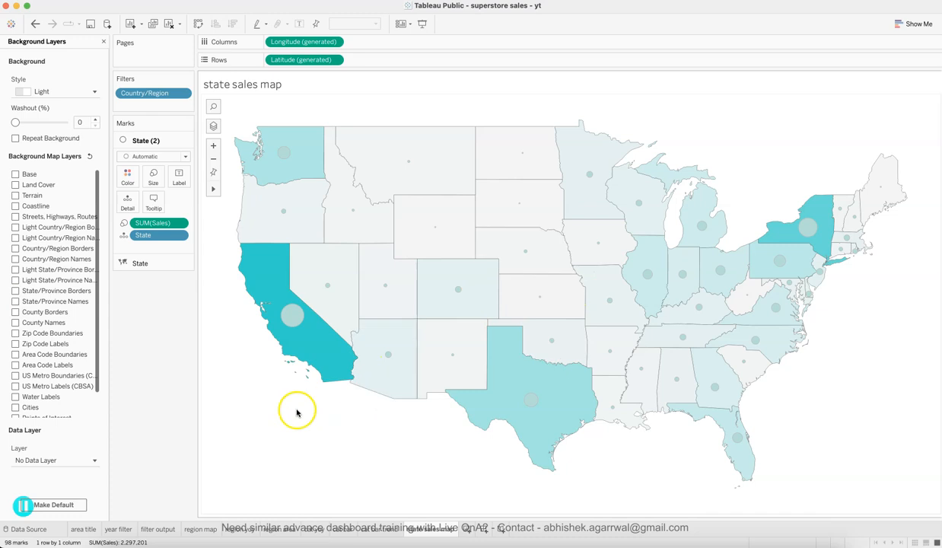
# Hide the state sales map sheet's title and close the background layer settings
pyautogui.rightClick(271, 84)
pyautogui.click(300, 112)
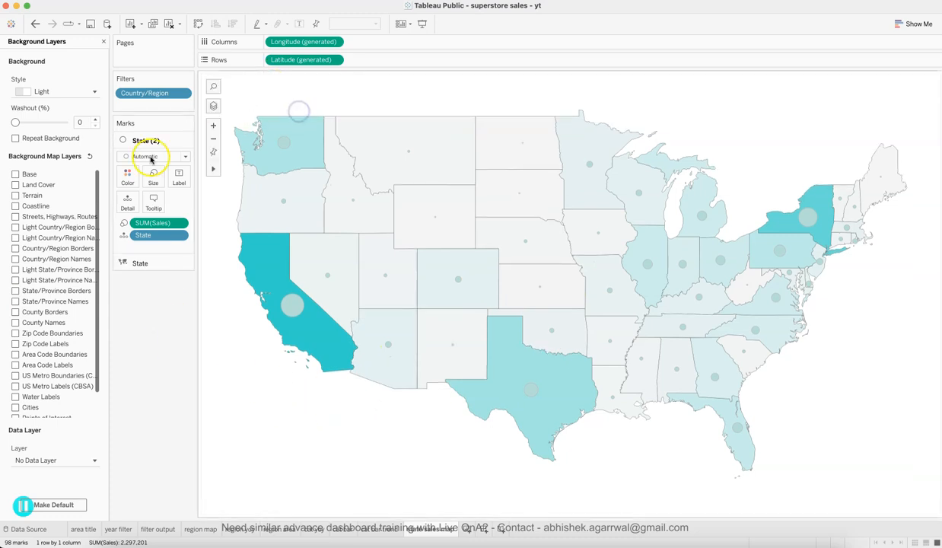
pyautogui.click(105, 43)
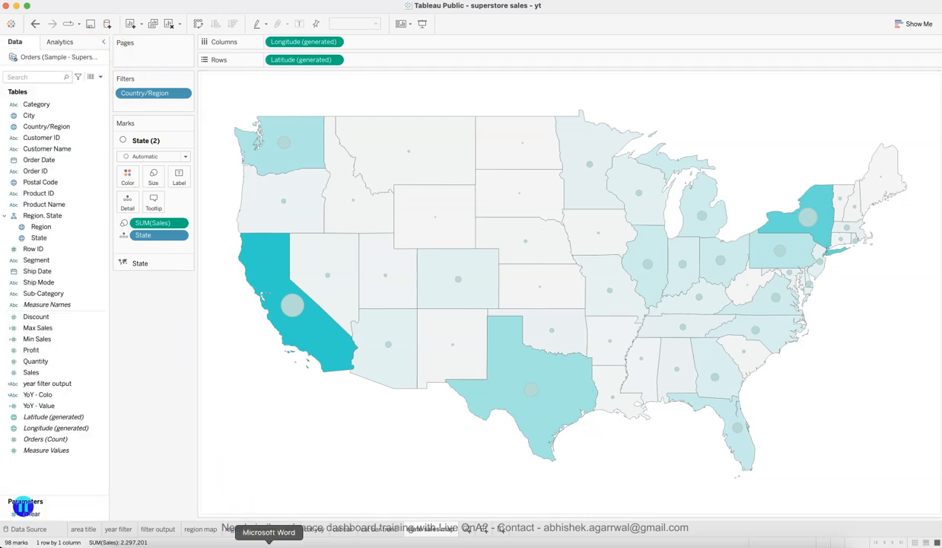
# Check the state figures below the reference dashboard's map in Safari, and duplicate Tableau Public's category YoY sheet as "state yoy"
pyautogui.click(299, 537)
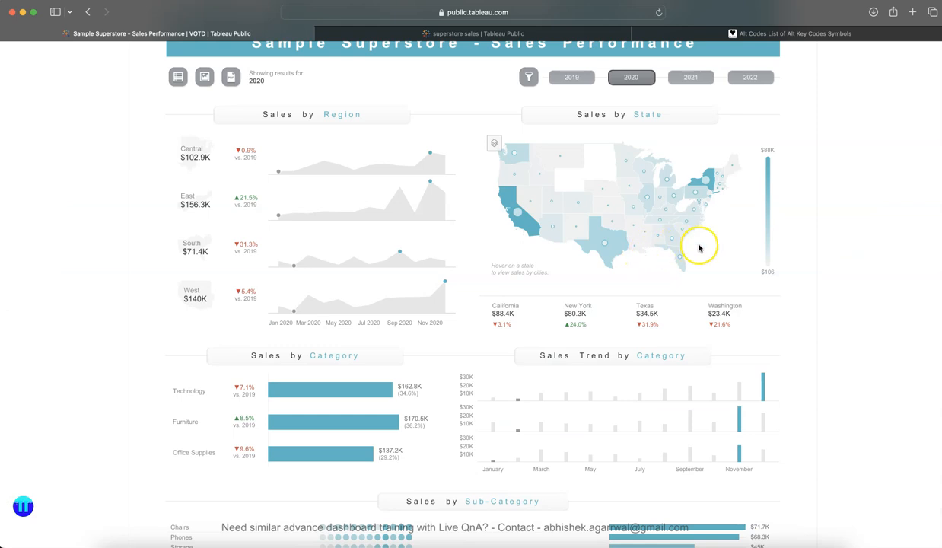
pyautogui.scroll(-1, 689, 275)
pyautogui.scroll(-1, 669, 276)
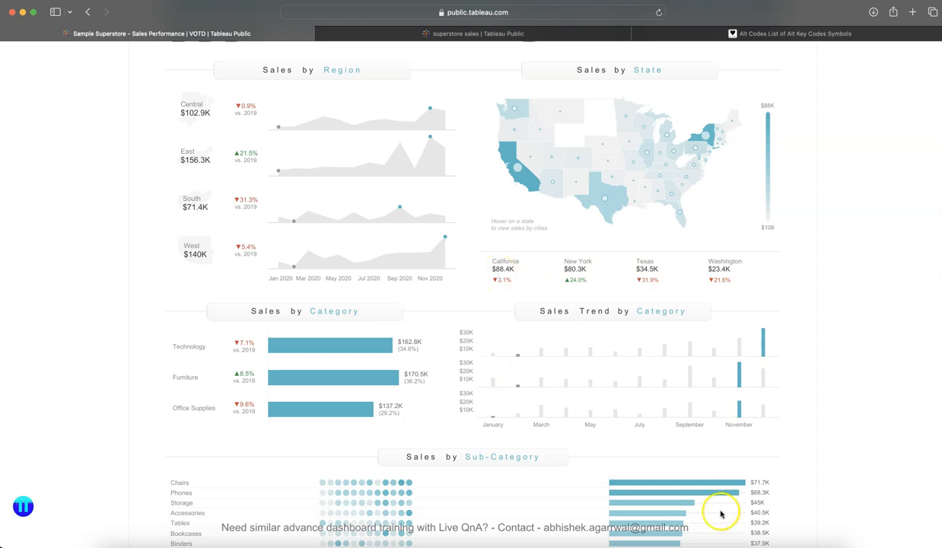
pyautogui.click(733, 544)
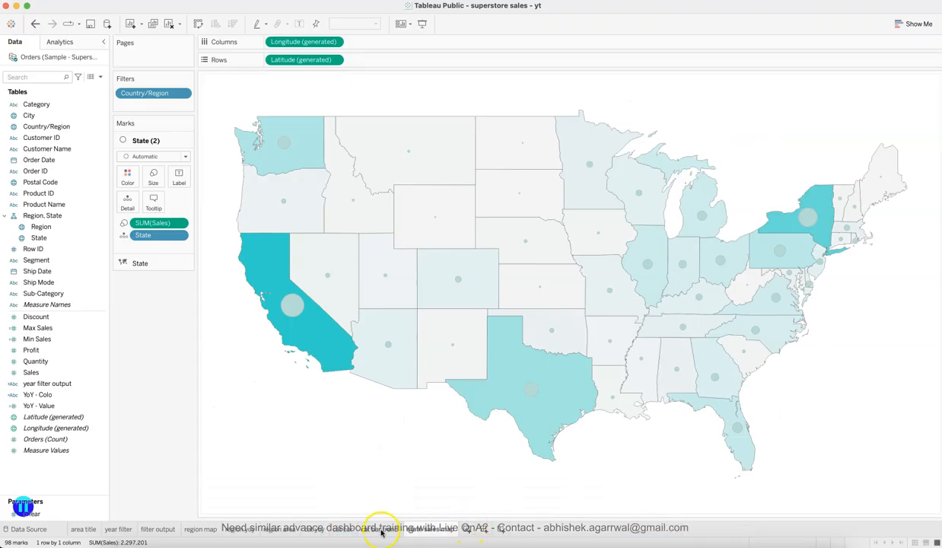
pyautogui.click(349, 530)
pyautogui.click(314, 530)
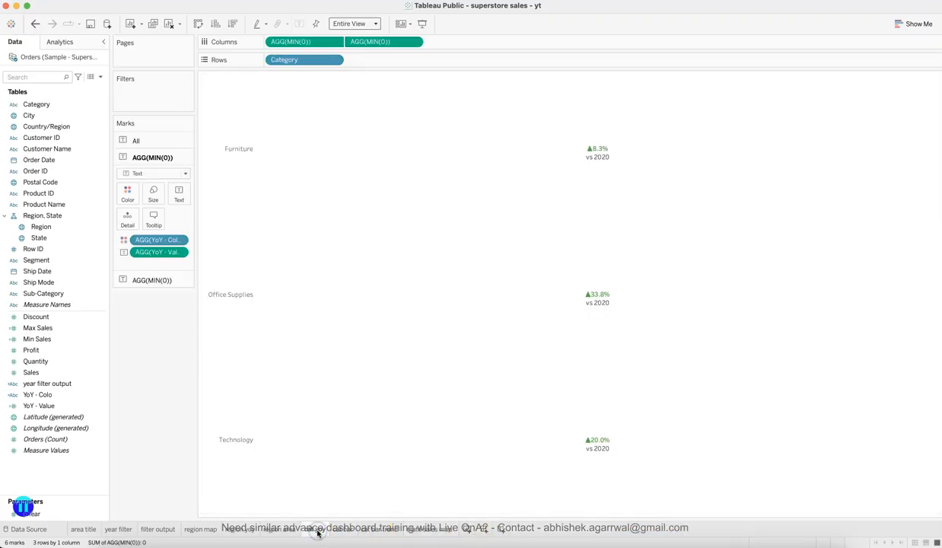
pyautogui.rightClick(317, 530)
pyautogui.click(345, 445)
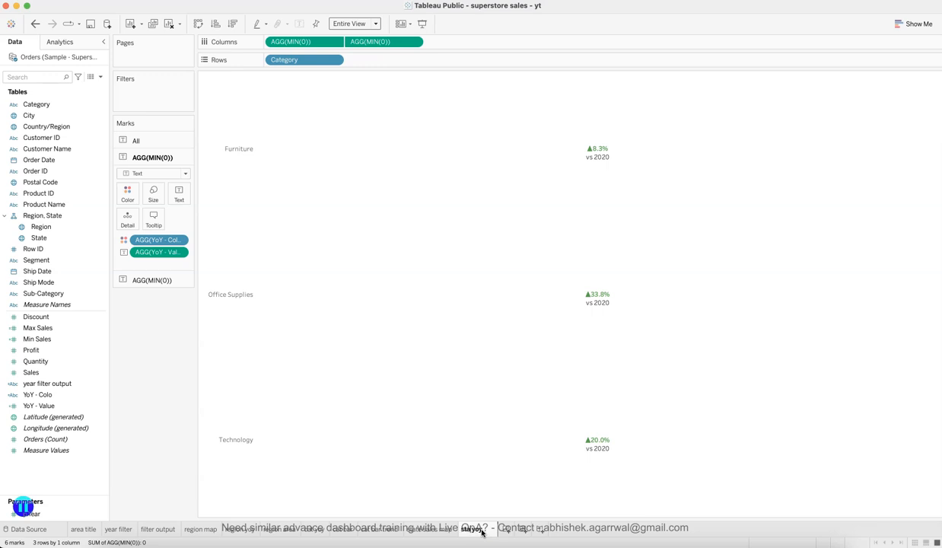
pyautogui.press('Return')
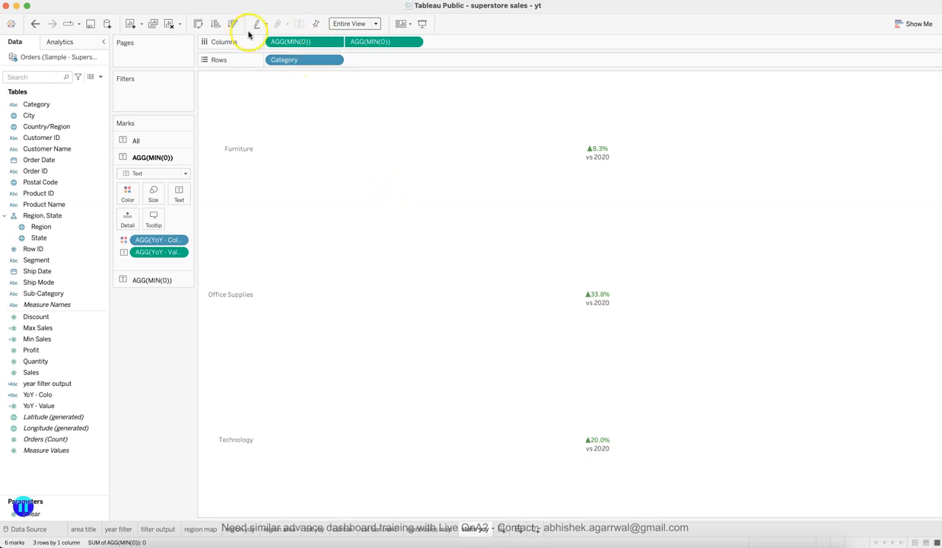
# Swap the sheet's rows and columns and disable showing the innermost level at the bottom of the view in the advanced table options
pyautogui.click(198, 24)
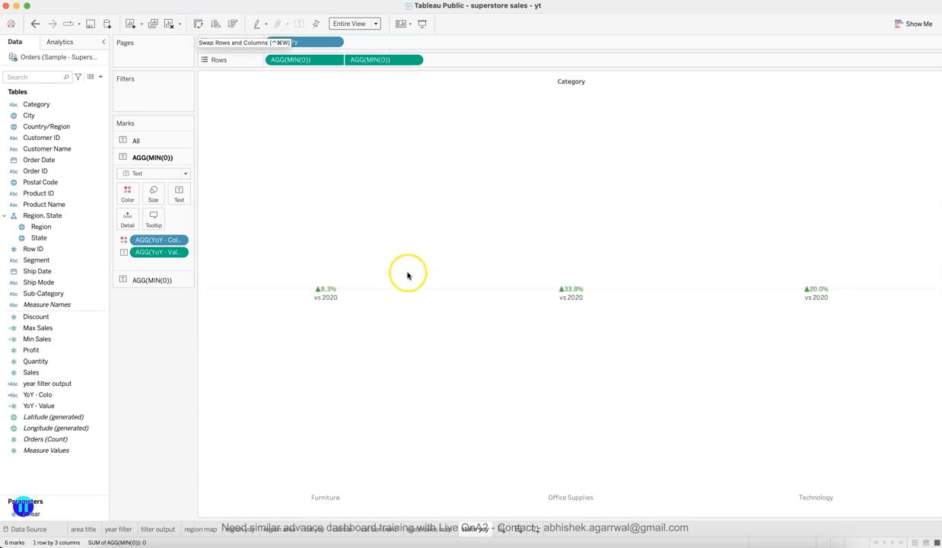
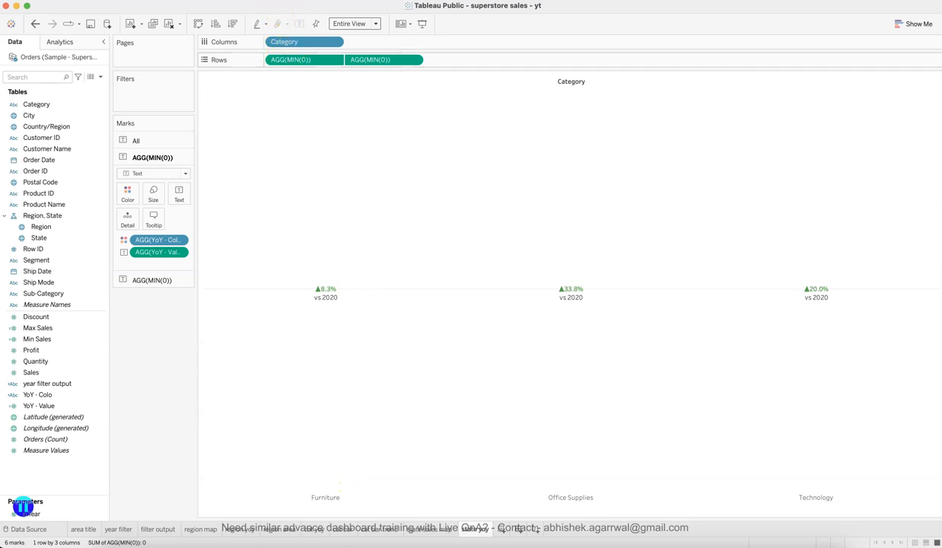
pyautogui.click(278, 5)
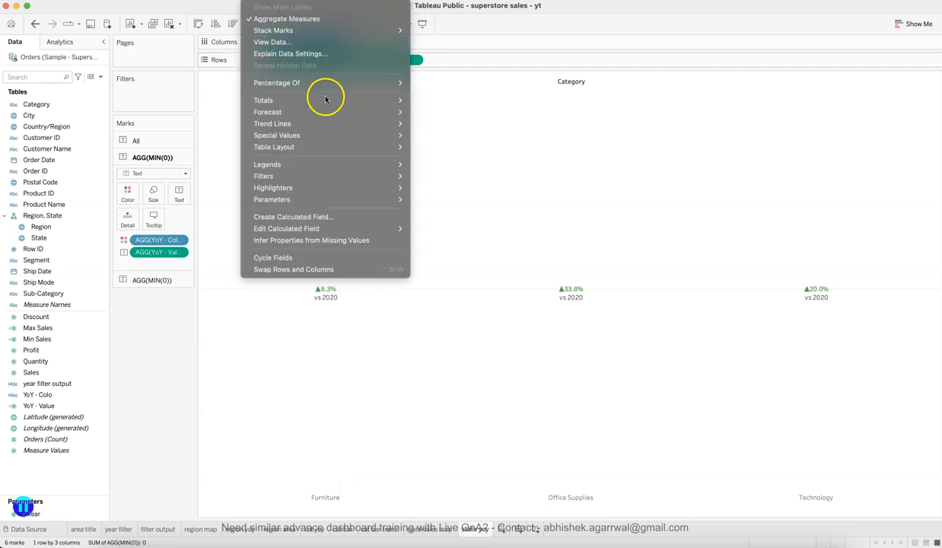
pyautogui.moveTo(328, 105)
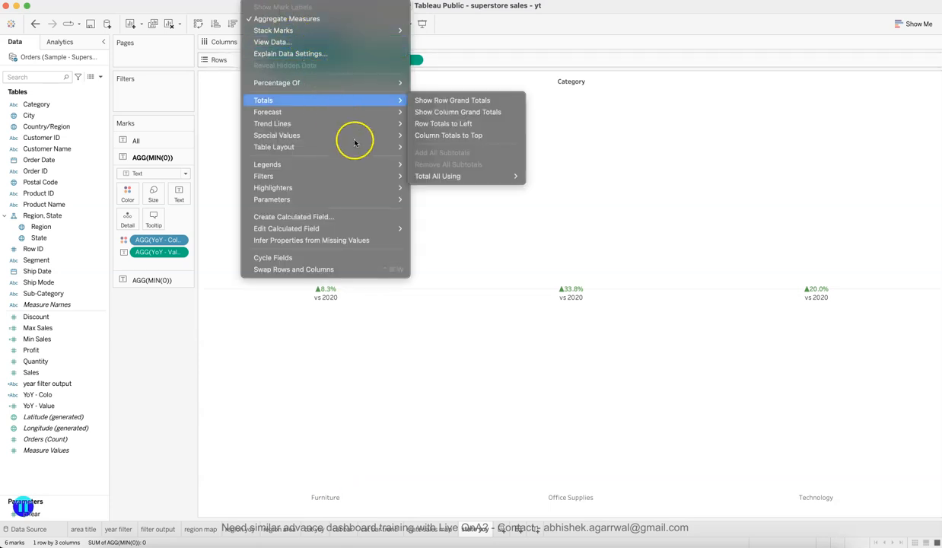
pyautogui.moveTo(359, 147)
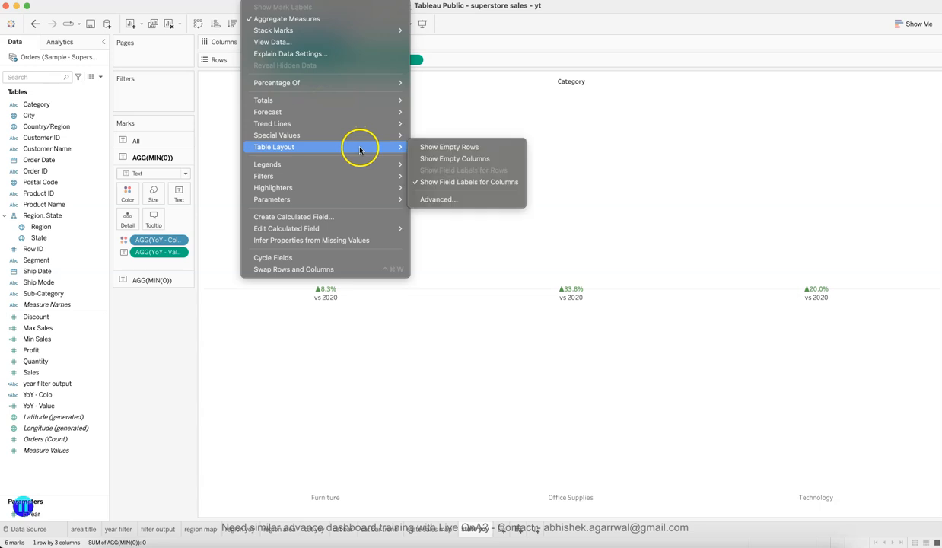
pyautogui.click(441, 199)
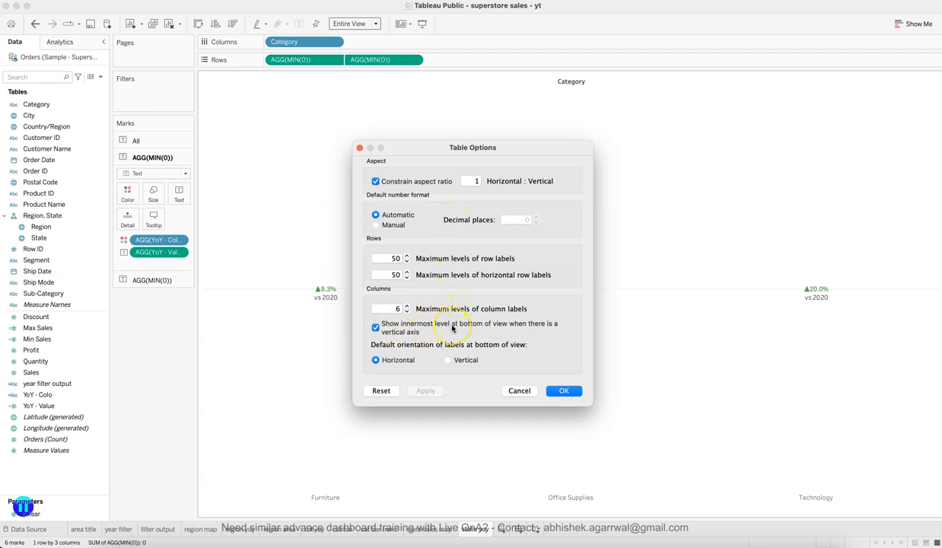
pyautogui.click(429, 391)
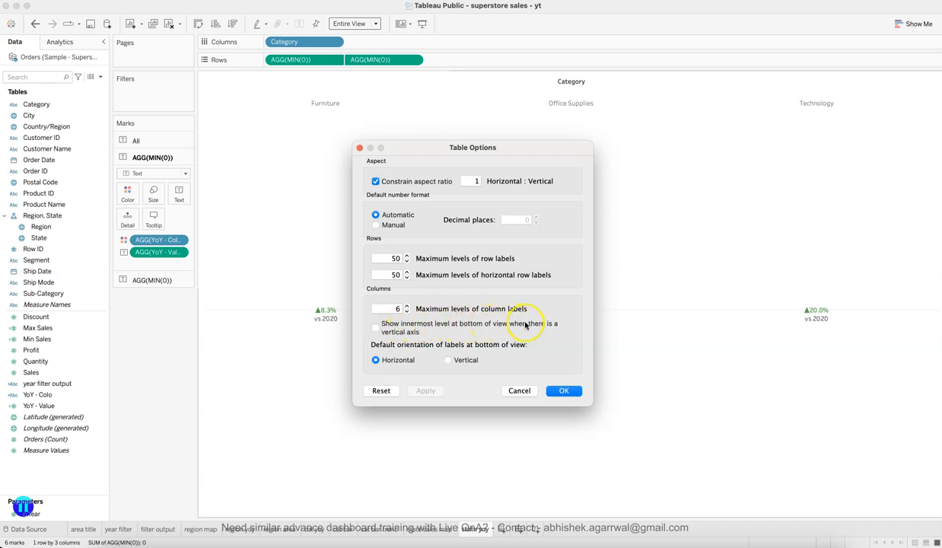
pyautogui.click(563, 391)
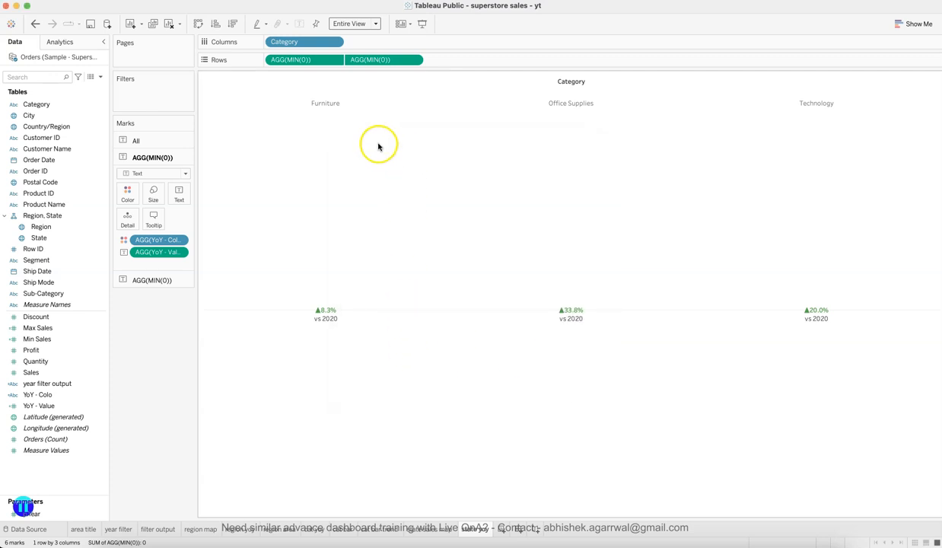
# Replace Category with State on Columns in the state yoy sheet
pyautogui.click(87, 371)
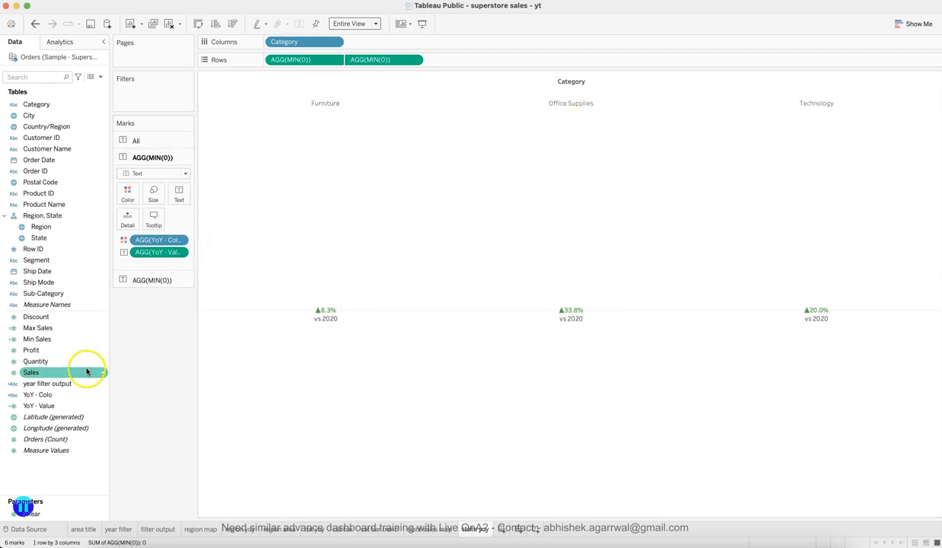
pyautogui.moveTo(69, 238); pyautogui.dragTo(305, 45)
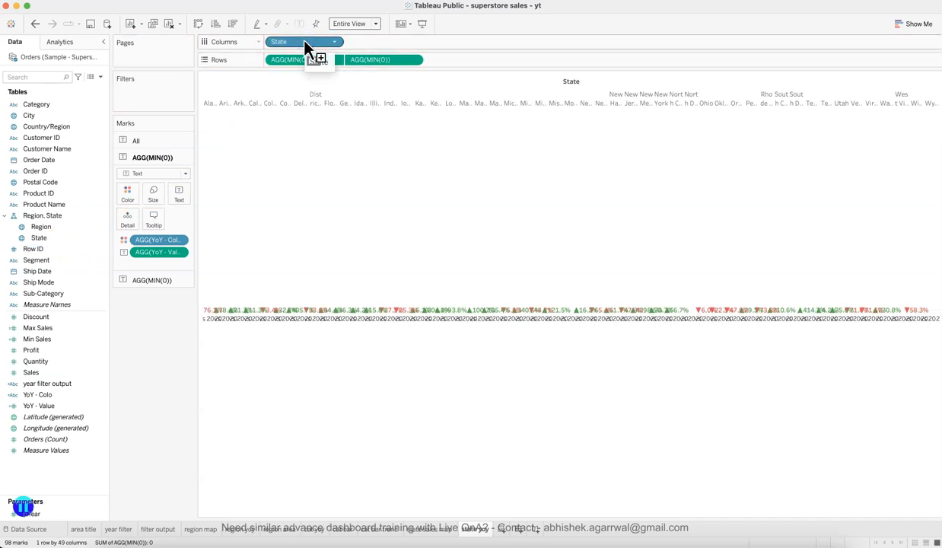
pyautogui.click(334, 43)
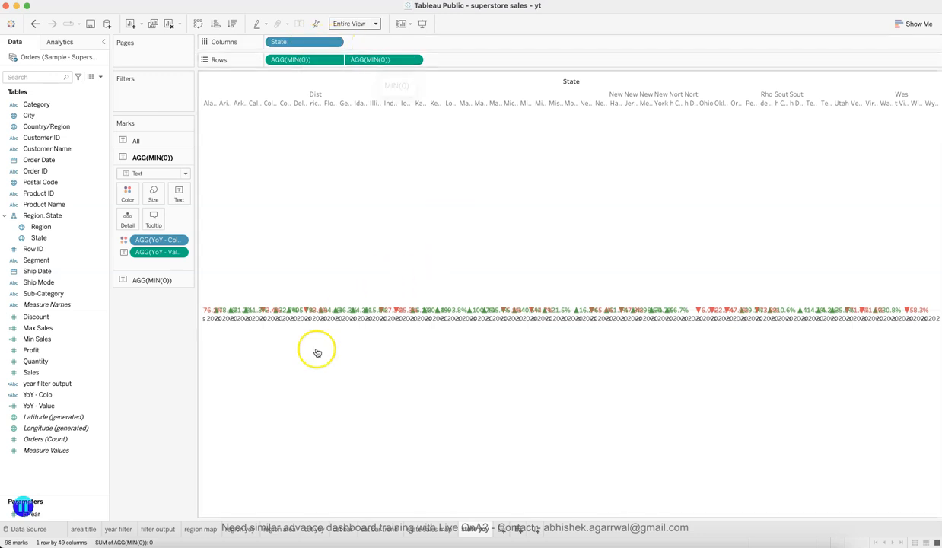
# Check the states listed on the Safari reference dashboard and filter State in Tableau Public to the top 4 by sum of Sales
pyautogui.click(291, 542)
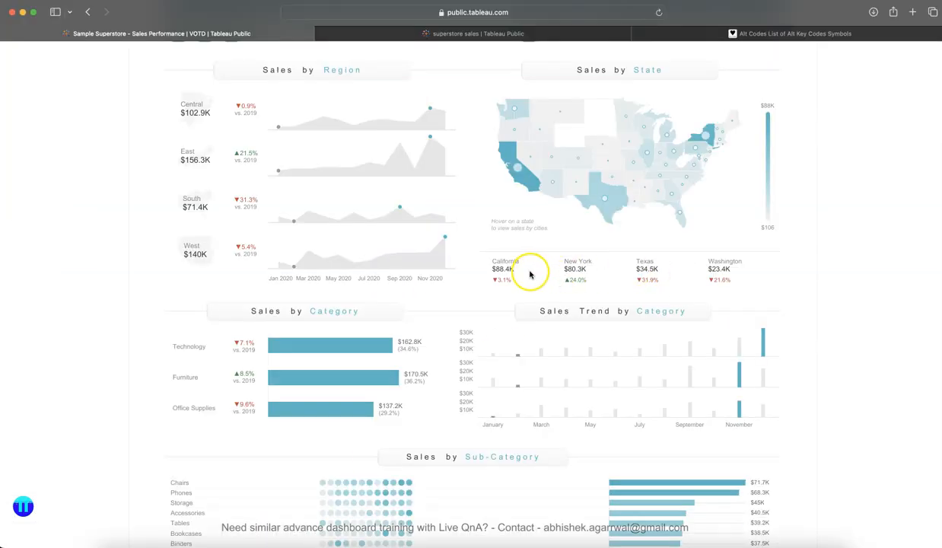
pyautogui.press('super+Tab')
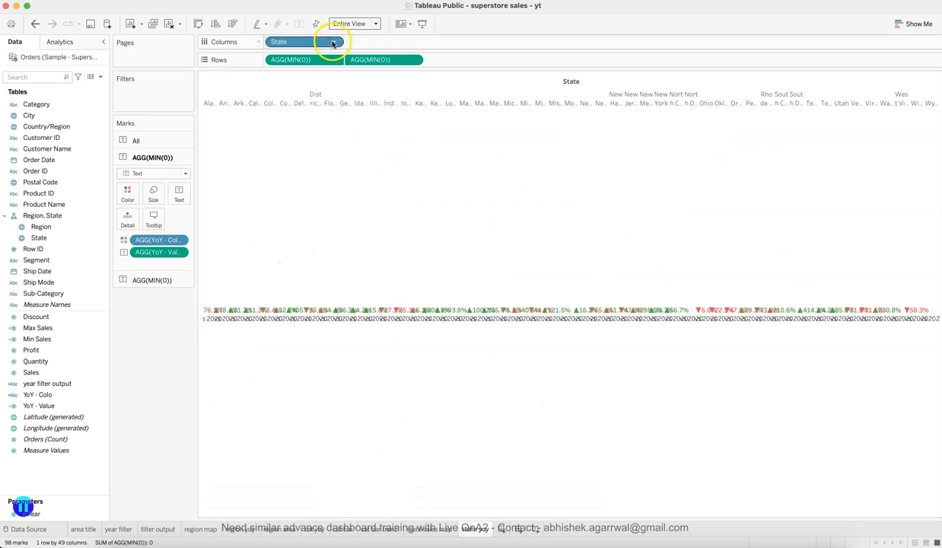
pyautogui.click(333, 42)
pyautogui.click(328, 54)
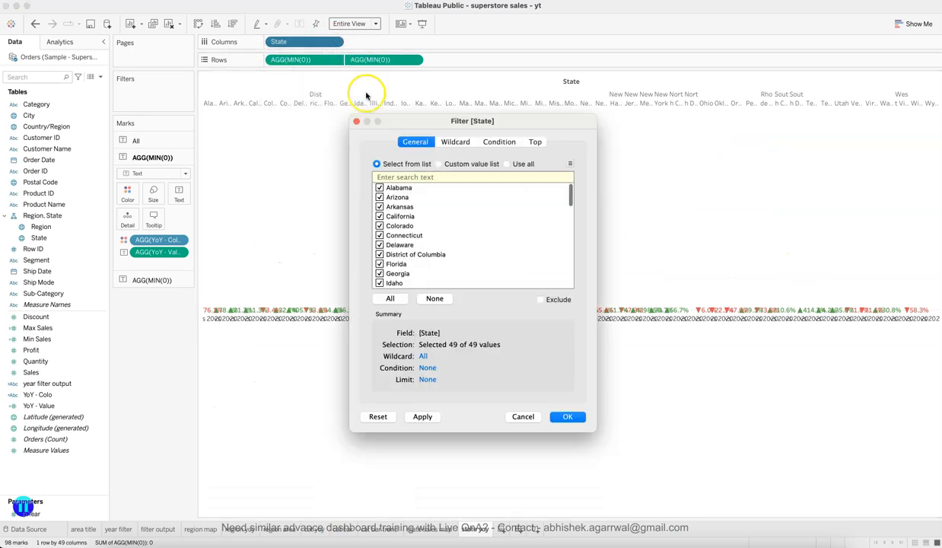
pyautogui.click(534, 142)
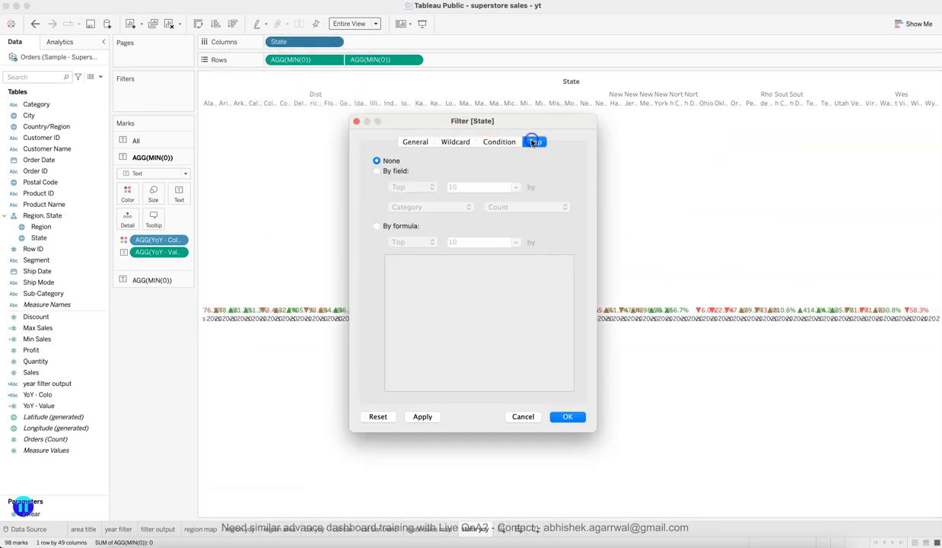
pyautogui.click(399, 170)
pyautogui.click(424, 207)
pyautogui.write('sal')
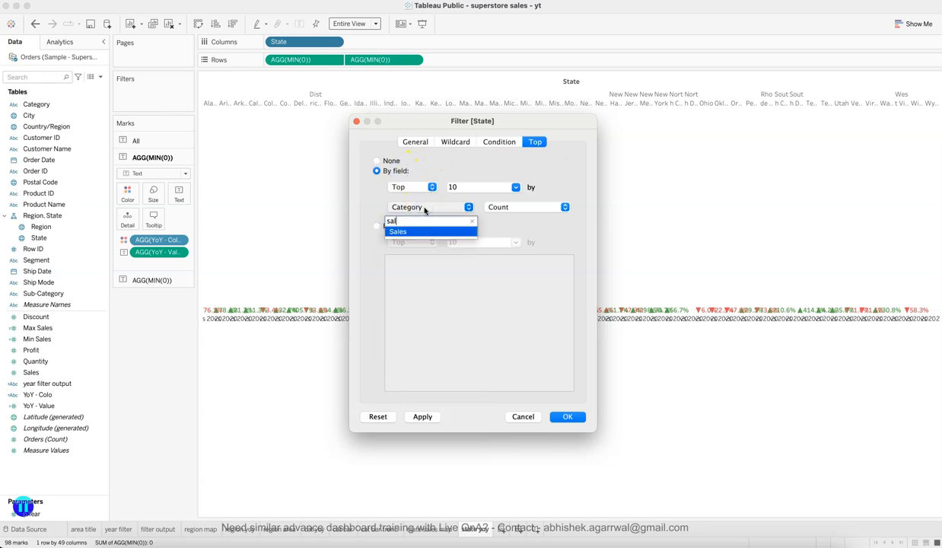
pyautogui.press('Return')
pyautogui.click(461, 192)
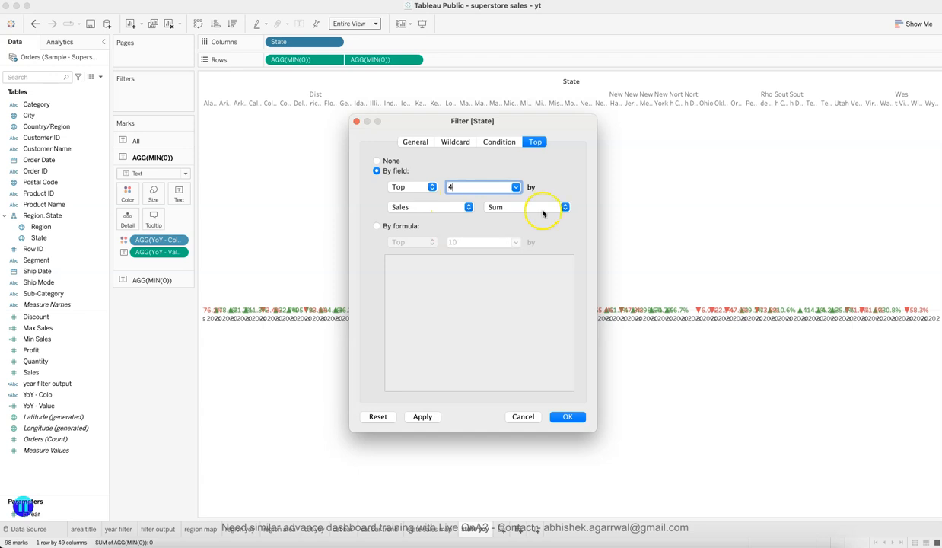
pyautogui.click(568, 417)
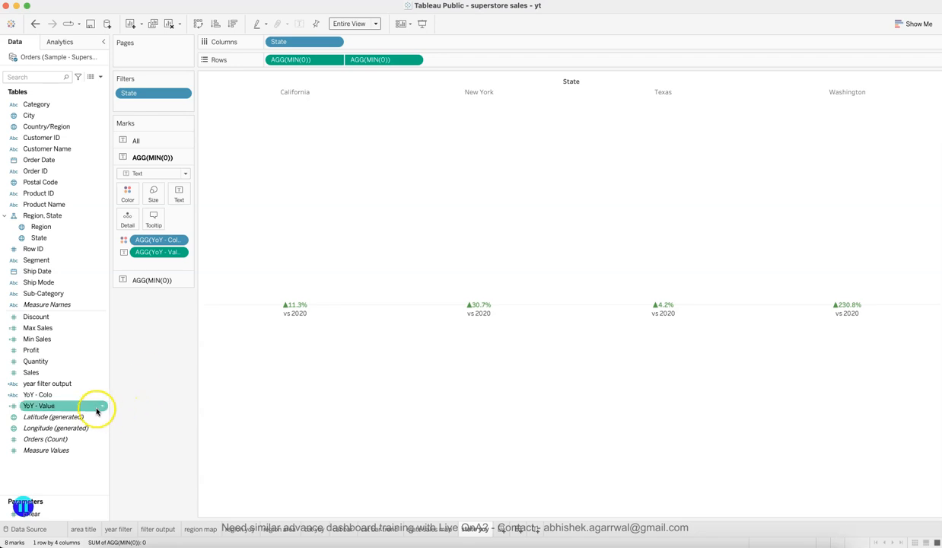
# Recheck the state figures in Safari and make Sales the only text field on the second MIN(0) marks card in Tableau Public
pyautogui.click(156, 317)
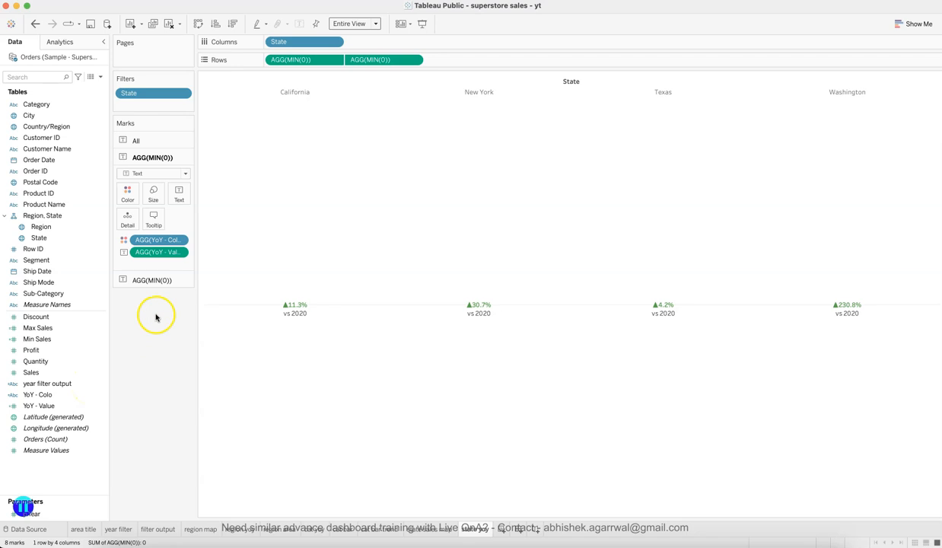
pyautogui.click(154, 286)
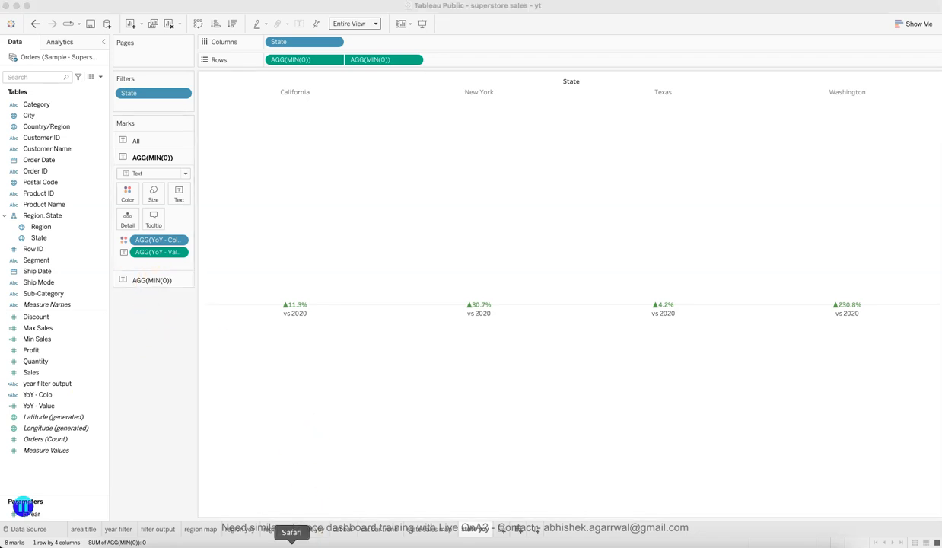
pyautogui.click(289, 537)
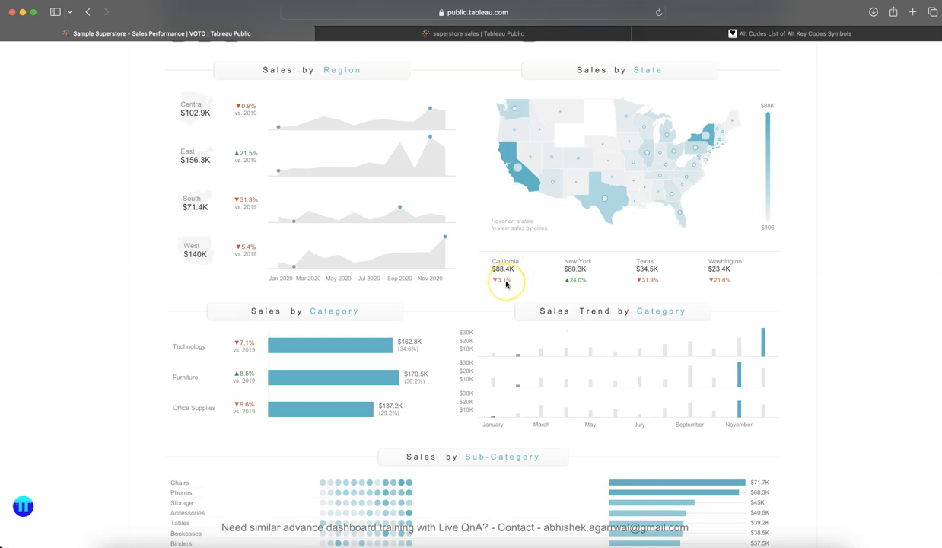
pyautogui.click(730, 539)
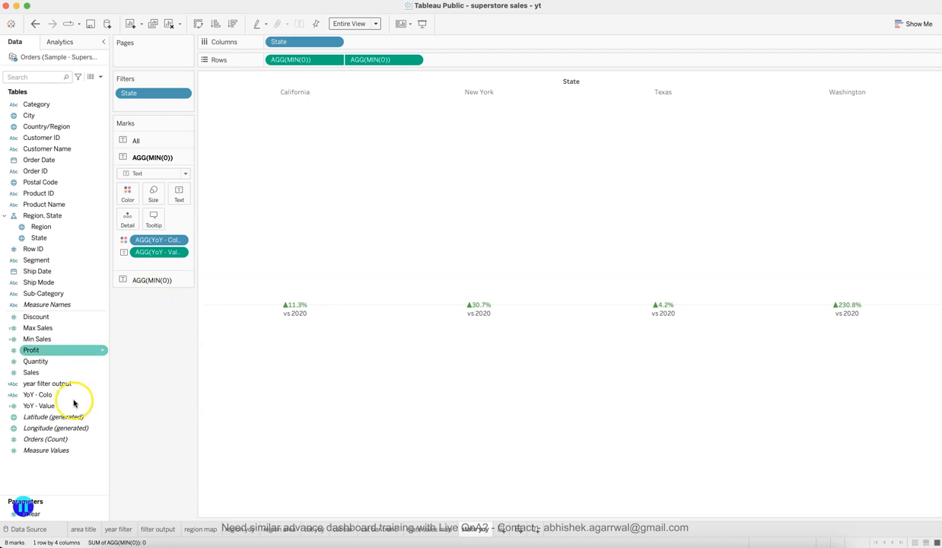
pyautogui.click(151, 280)
pyautogui.moveTo(44, 372); pyautogui.dragTo(178, 214)
pyautogui.moveTo(166, 257); pyautogui.dragTo(167, 351)
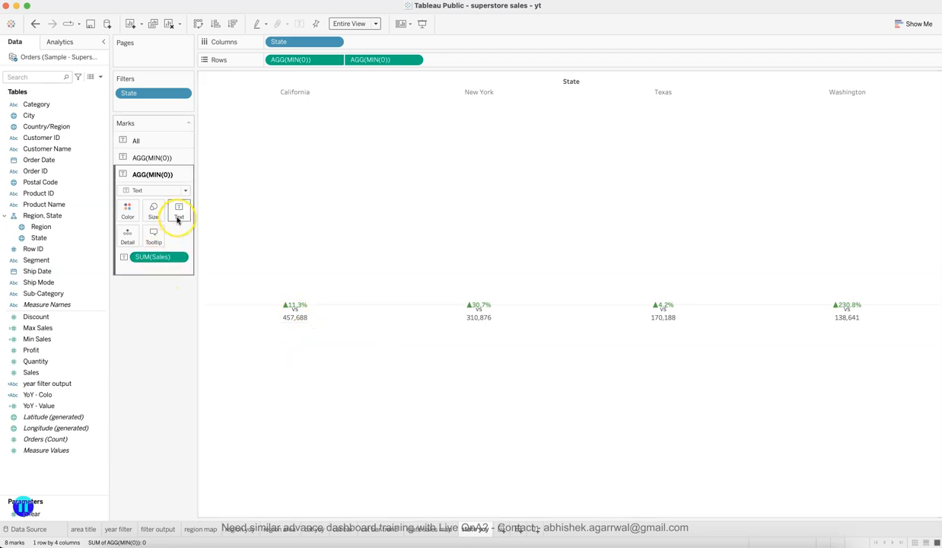
# Remove the "vs" text and its line break from the second MIN(0) card's label, keeping only SUM(Sales)
pyautogui.click(158, 156)
pyautogui.click(181, 190)
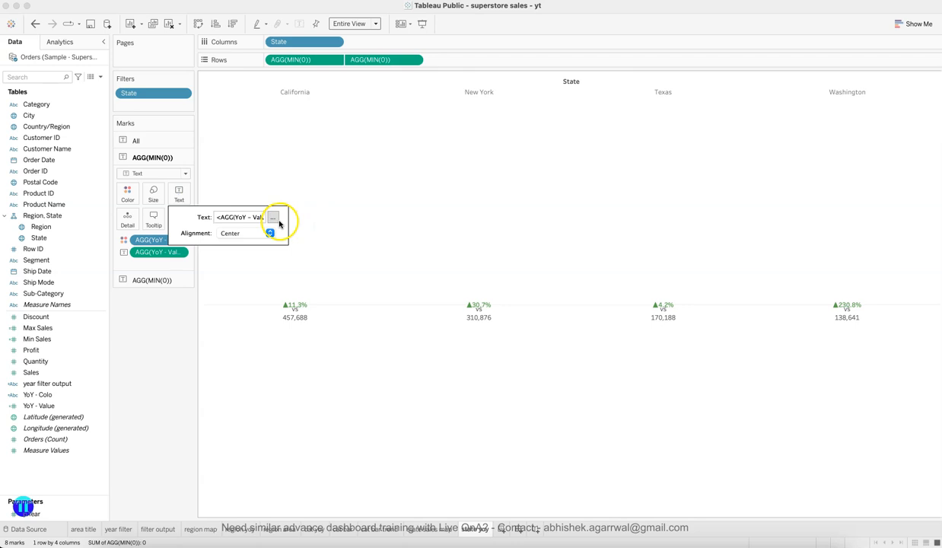
pyautogui.click(171, 279)
pyautogui.click(181, 215)
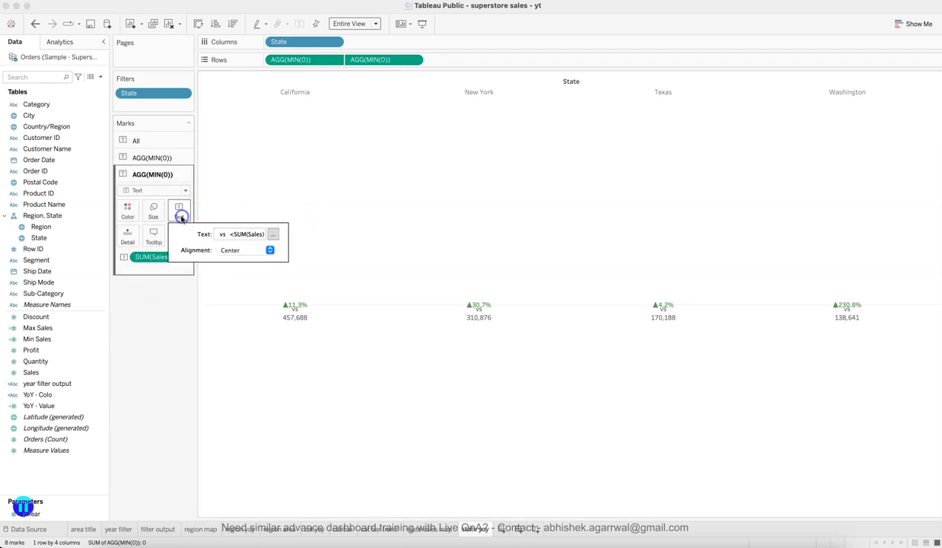
pyautogui.click(274, 232)
pyautogui.click(694, 272)
pyautogui.press('BackSpace')
pyautogui.press('BackSpace')
pyautogui.press('Delete')
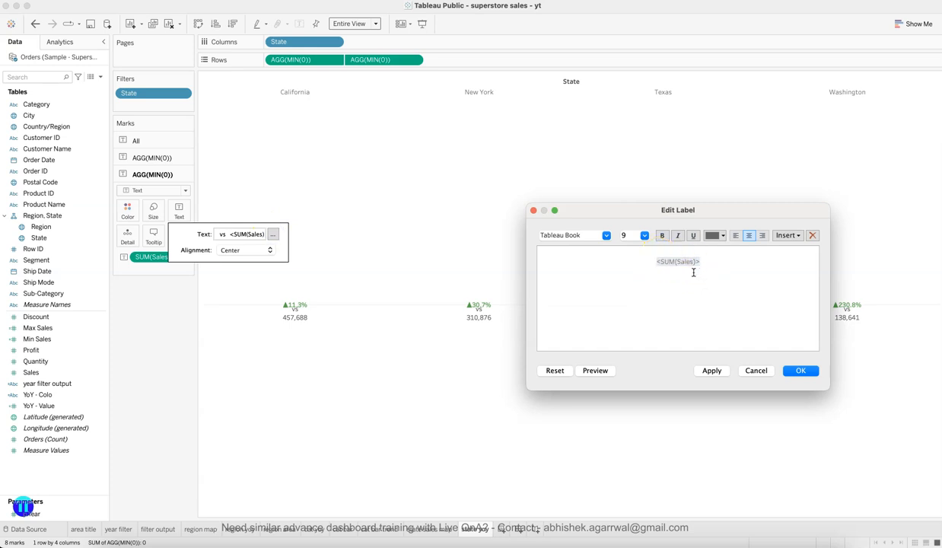
pyautogui.press('BackSpace')
pyautogui.click(713, 371)
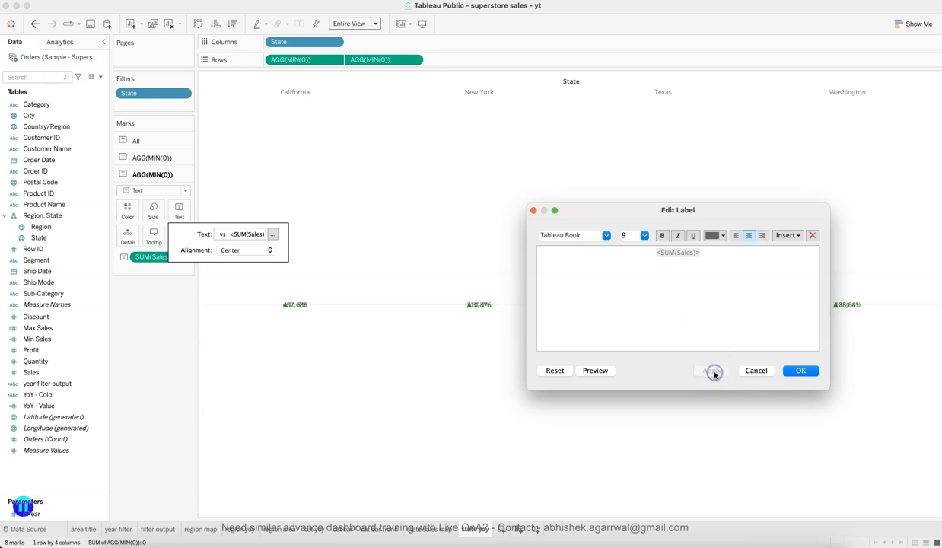
pyautogui.click(801, 371)
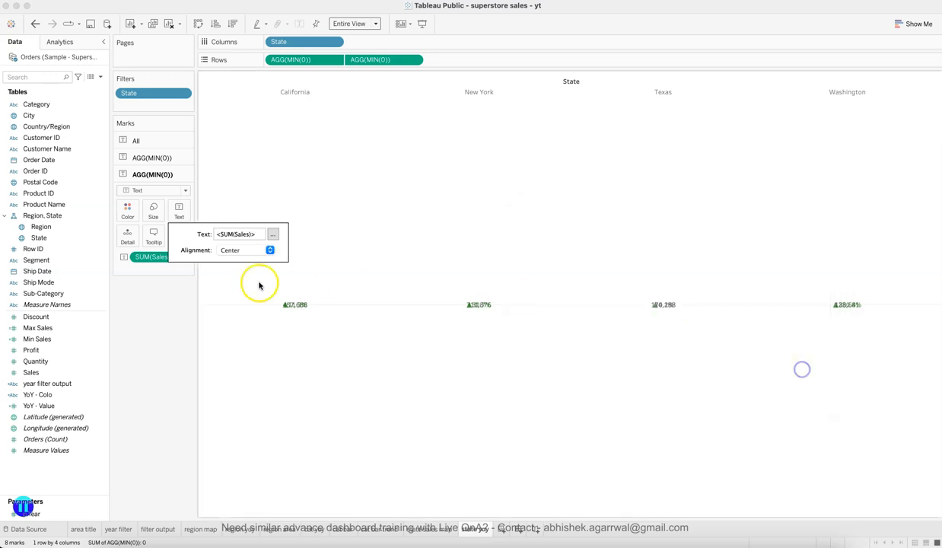
# Insert two blank lines above the YoY - Value field in the first MIN(0) card's label
pyautogui.click(180, 319)
pyautogui.click(158, 159)
pyautogui.click(179, 192)
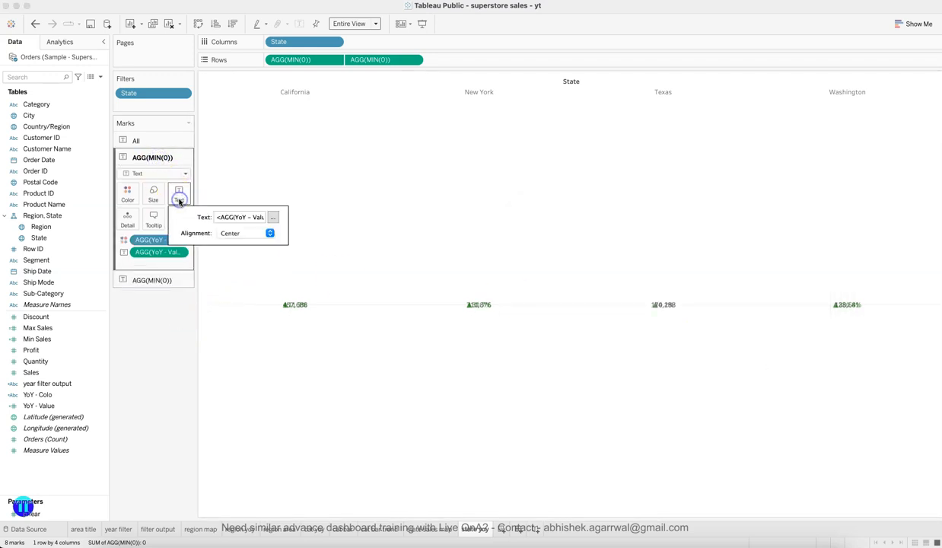
pyautogui.click(276, 217)
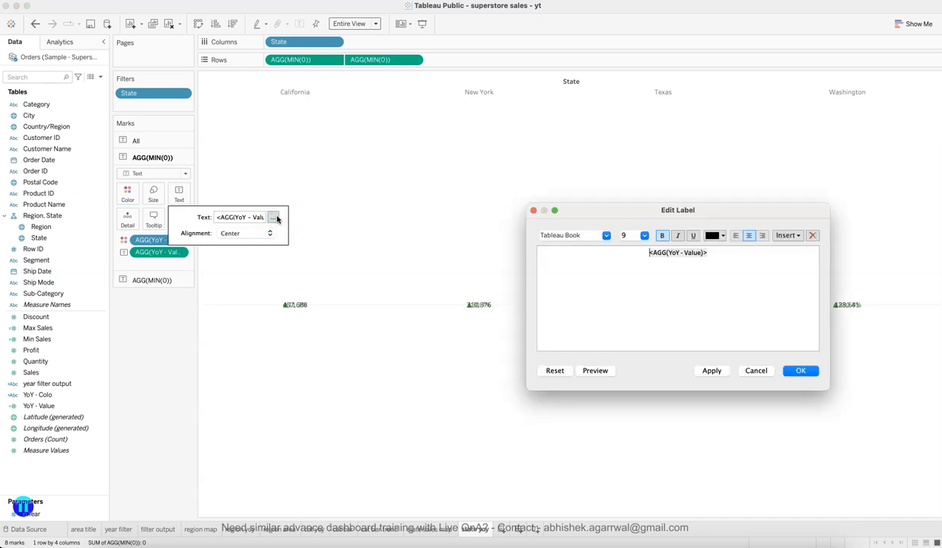
pyautogui.press('Return')
pyautogui.click(709, 371)
pyautogui.press('Return')
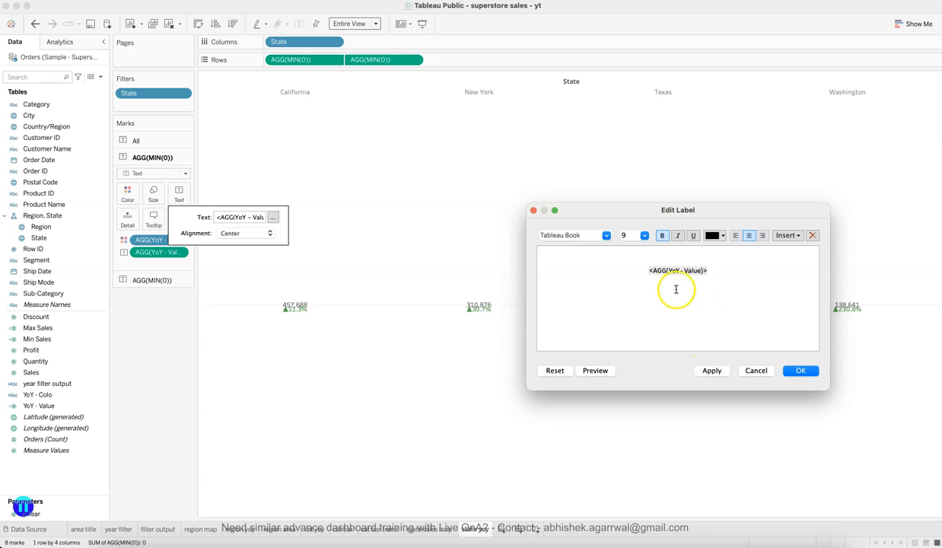
pyautogui.click(801, 371)
pyautogui.click(162, 388)
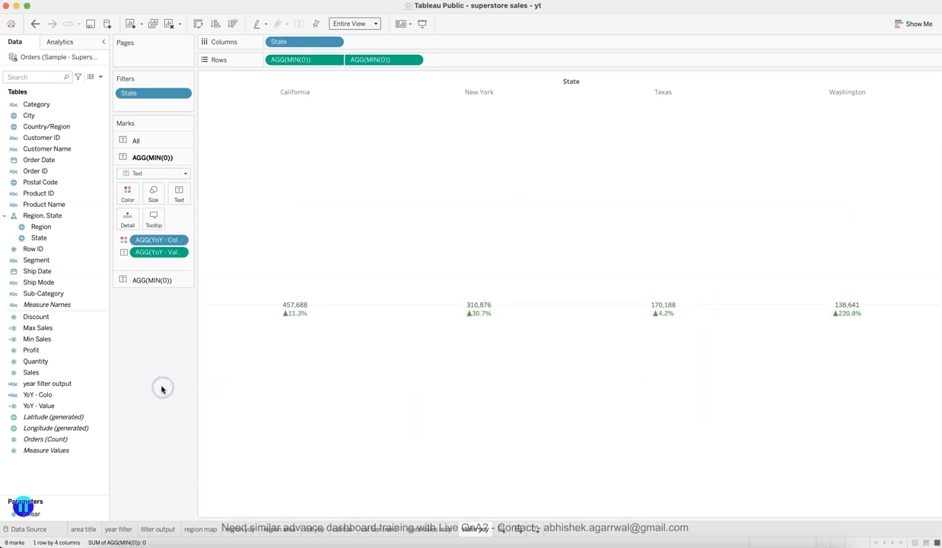
# Set the sheet's row grid lines to None and hide the State field label above the column headers
pyautogui.rightClick(229, 306)
pyautogui.click(253, 335)
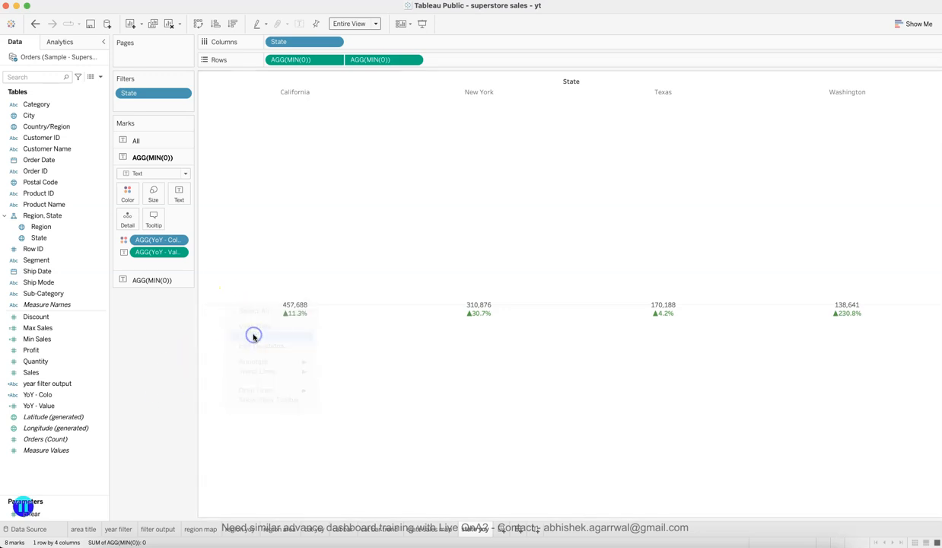
pyautogui.click(62, 59)
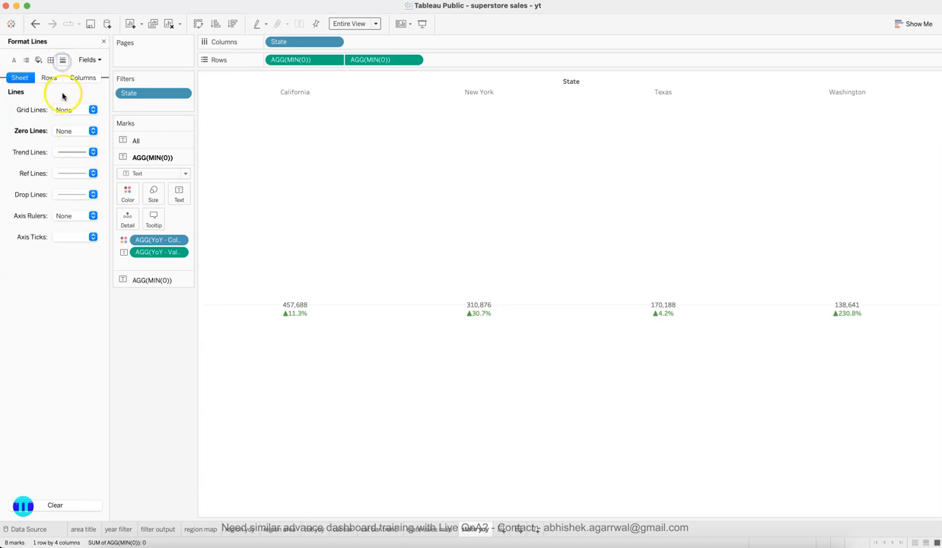
pyautogui.click(49, 78)
pyautogui.click(66, 109)
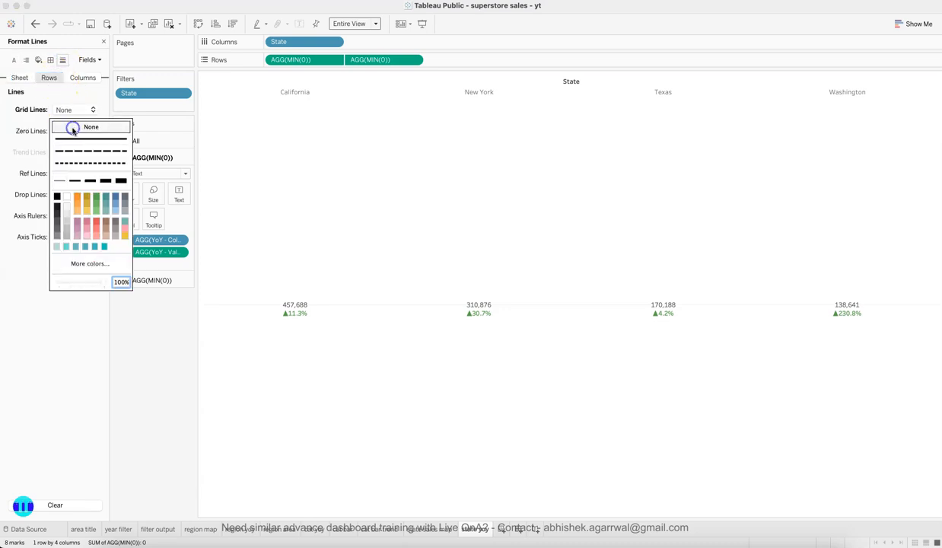
pyautogui.click(73, 129)
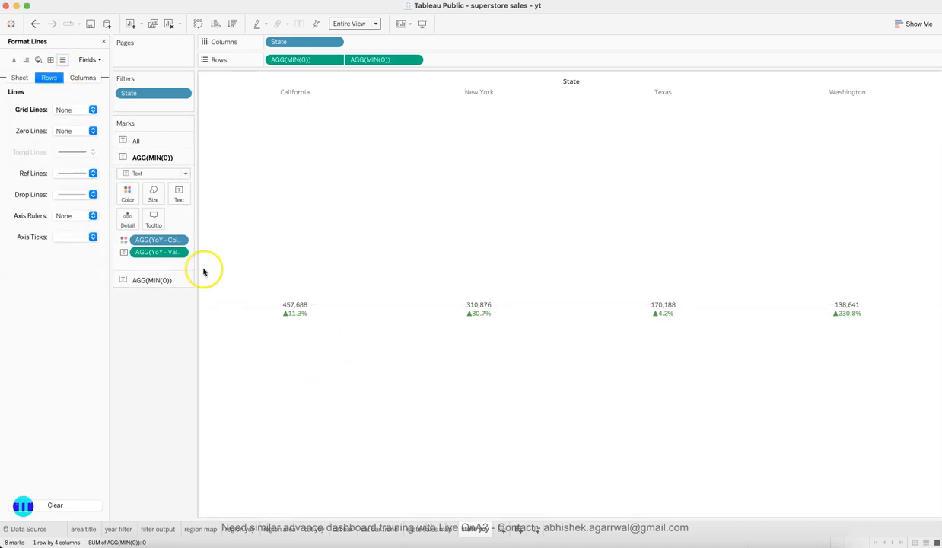
pyautogui.click(103, 41)
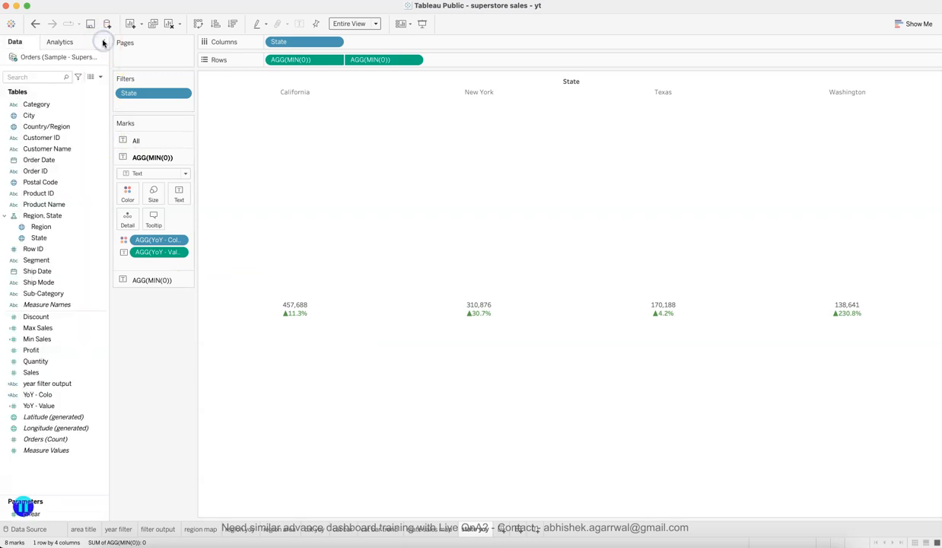
pyautogui.rightClick(570, 83)
pyautogui.click(598, 124)
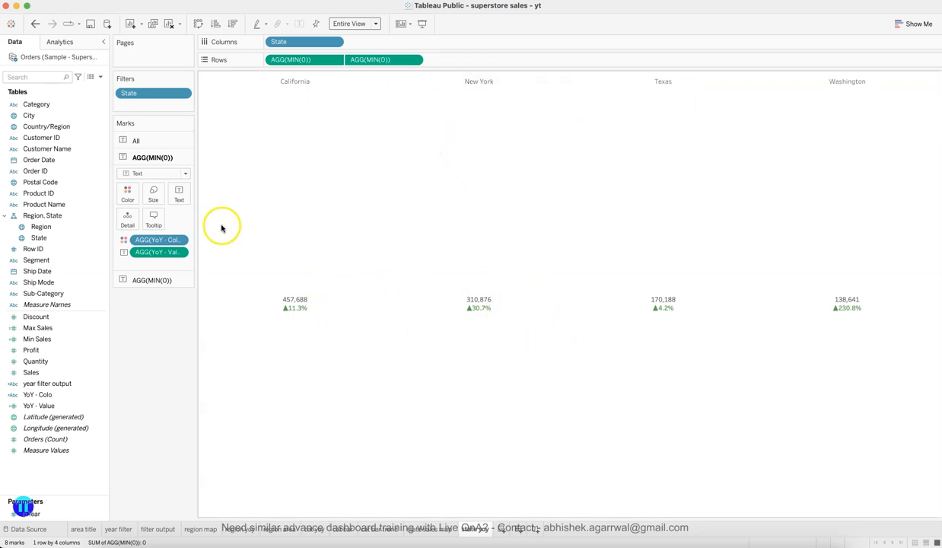
# Set the text alignment to Top Center on both MIN(0) marks cards
pyautogui.click(178, 199)
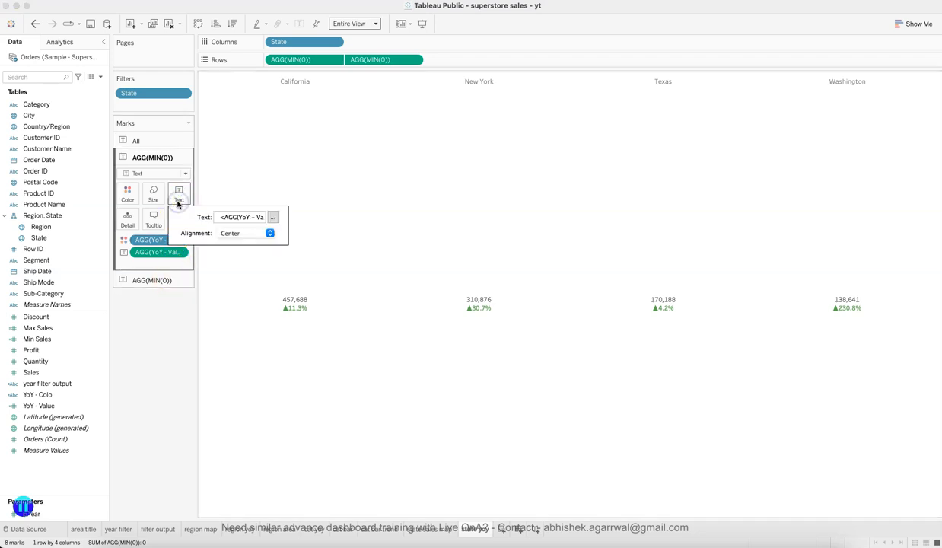
pyautogui.click(245, 233)
pyautogui.click(254, 333)
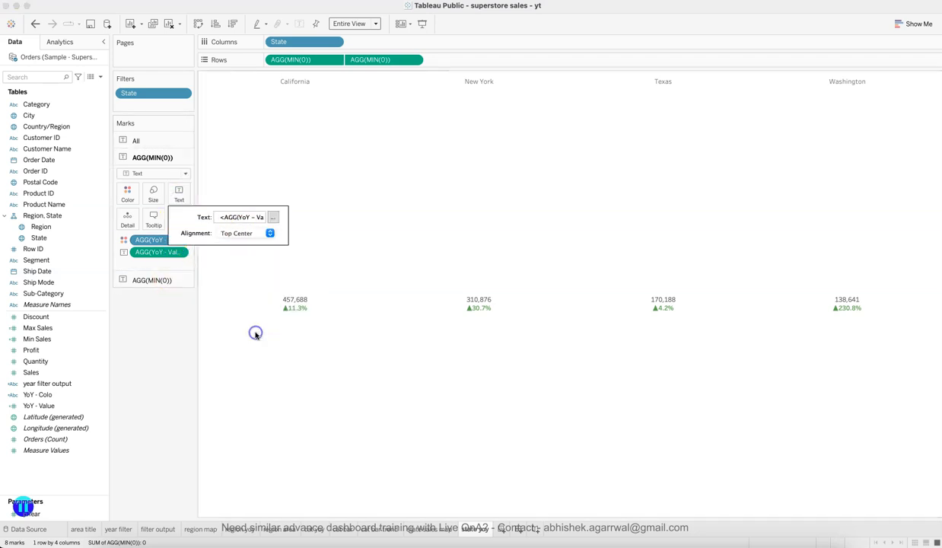
pyautogui.click(177, 345)
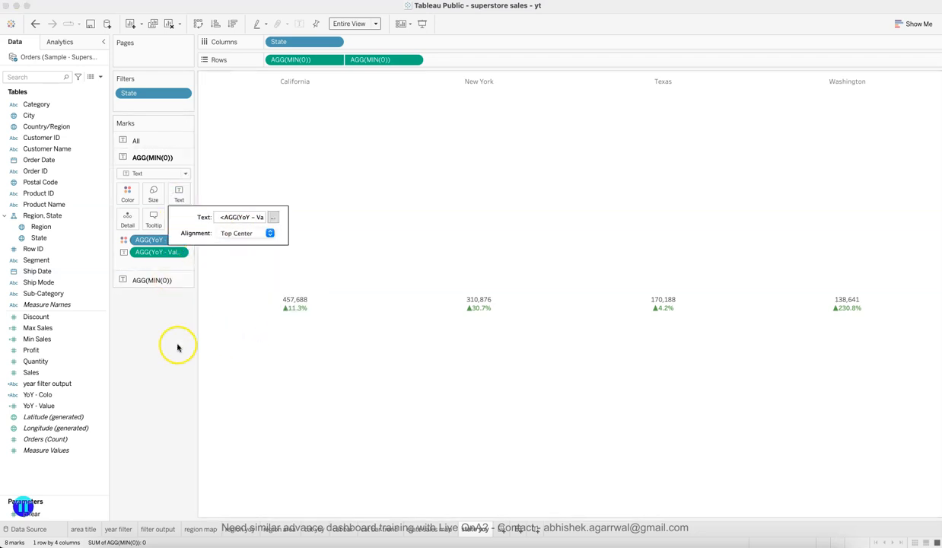
pyautogui.click(157, 277)
pyautogui.click(178, 210)
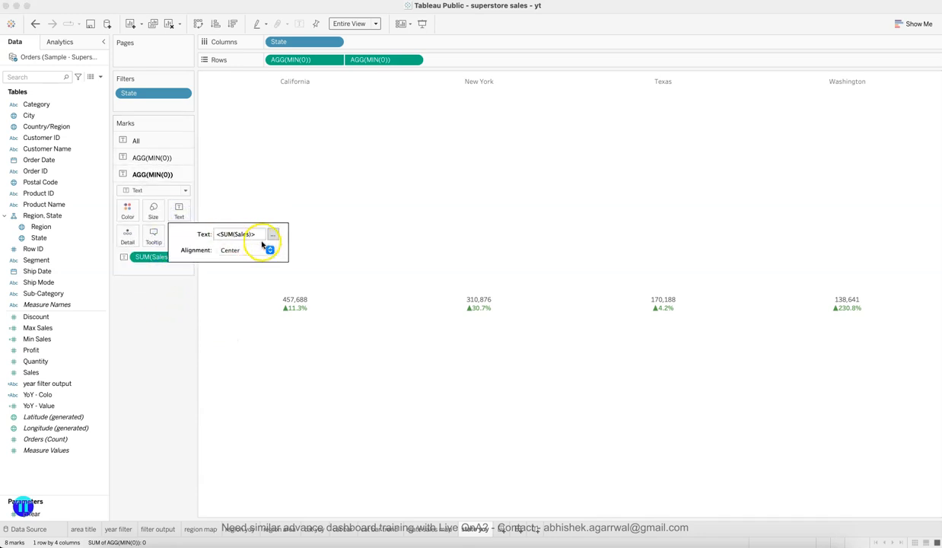
pyautogui.click(267, 250)
pyautogui.click(255, 349)
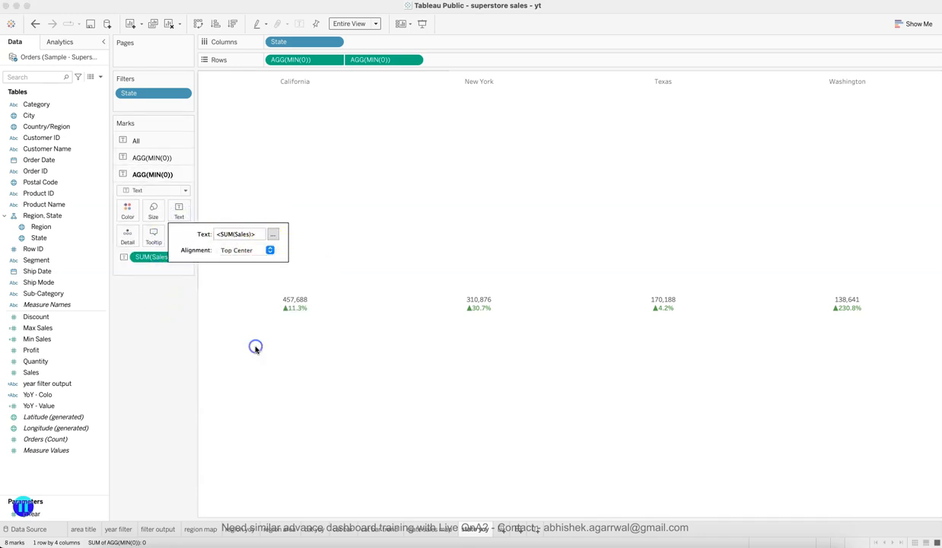
pyautogui.click(168, 349)
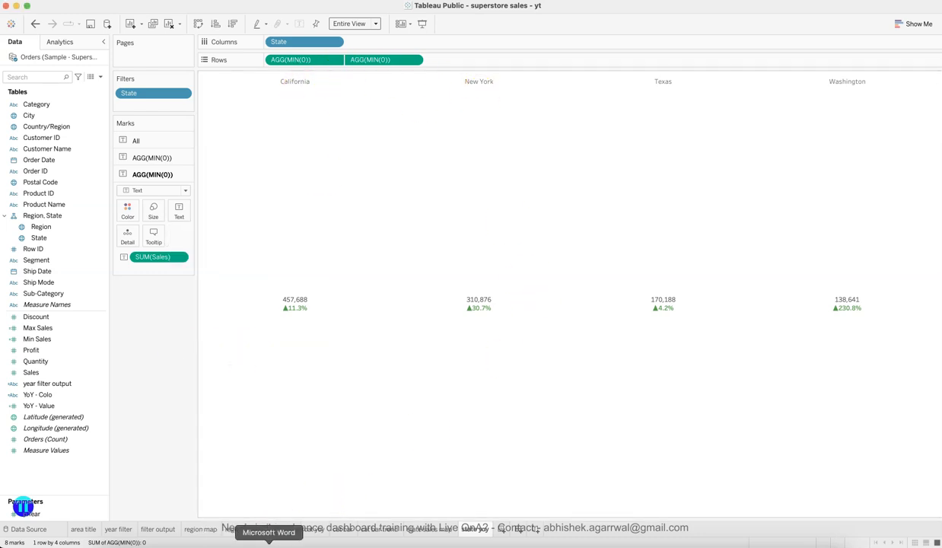
# Check the state labels on the Safari reference dashboard and add State to the second MIN(0) card's text in Tableau Public
pyautogui.click(291, 542)
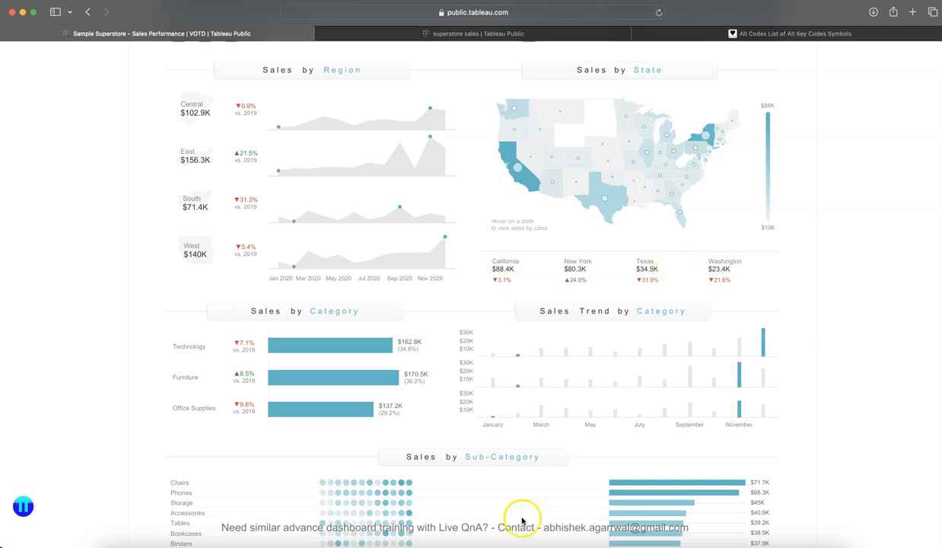
pyautogui.click(734, 543)
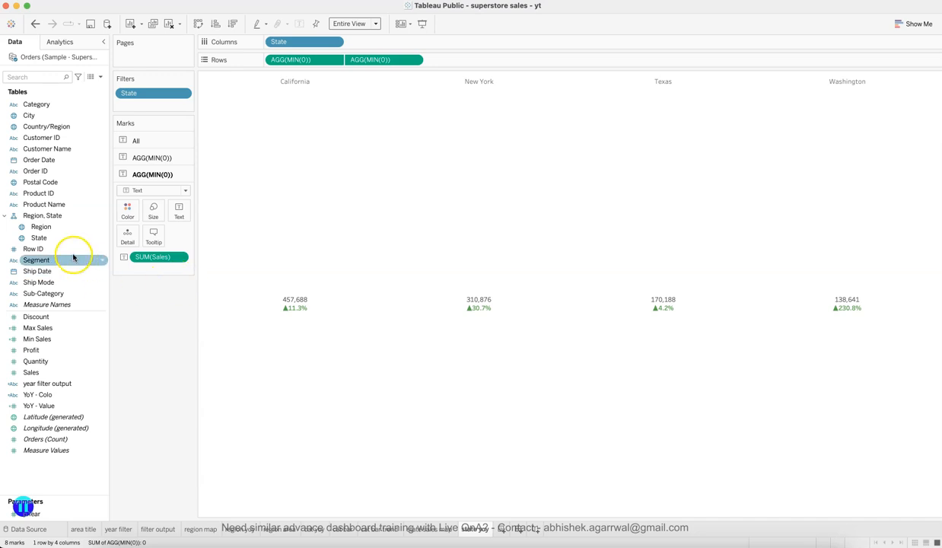
pyautogui.click(61, 215)
pyautogui.moveTo(42, 237); pyautogui.dragTo(176, 217)
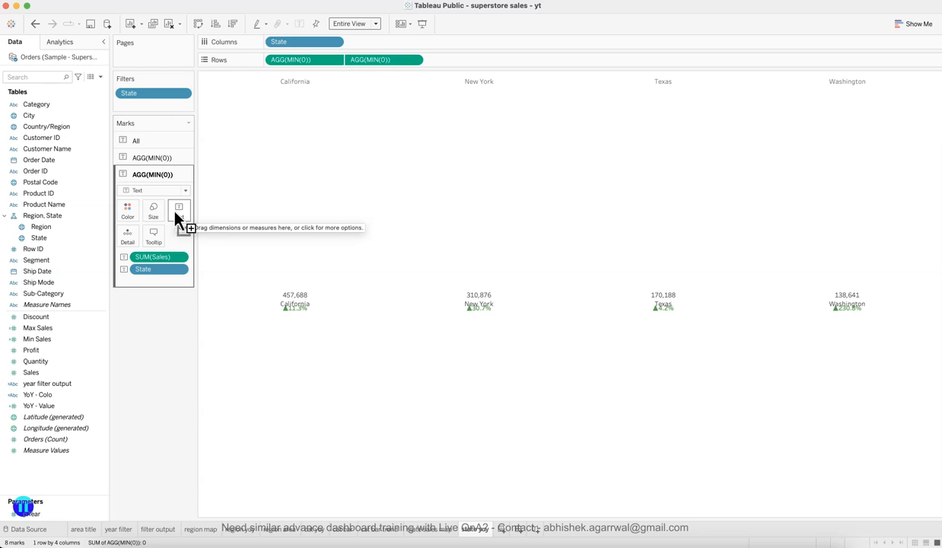
# Place State on its own centered line above SUM(Sales) in the second MIN(0) card's label
pyautogui.click(179, 211)
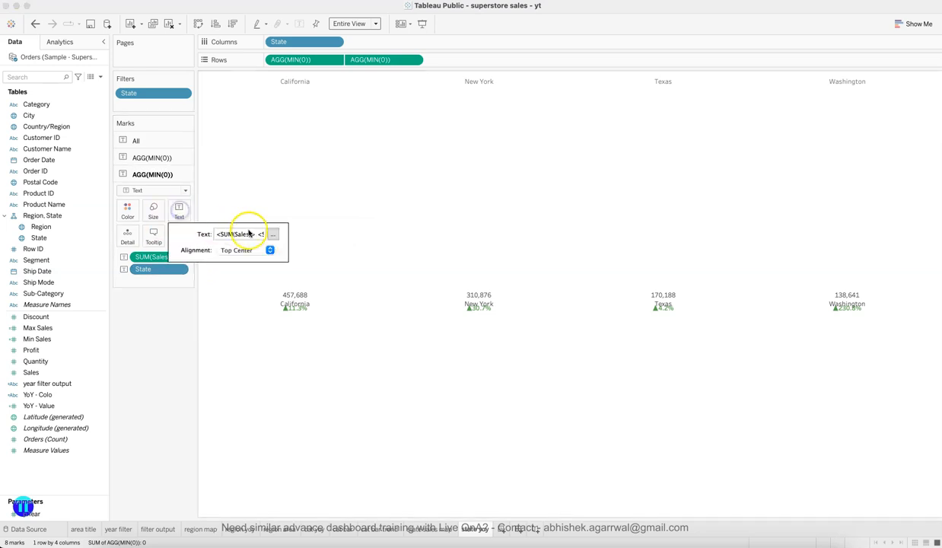
pyautogui.click(272, 236)
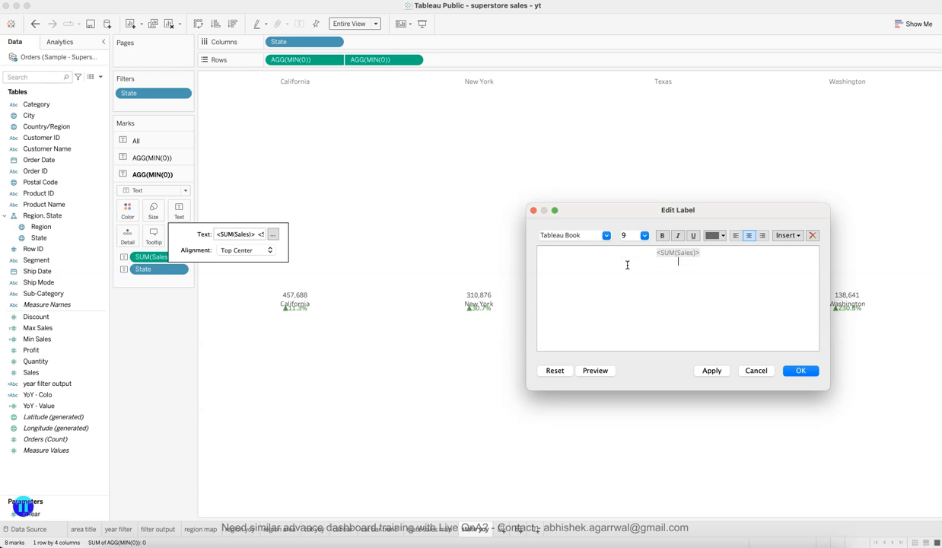
pyautogui.press('Return')
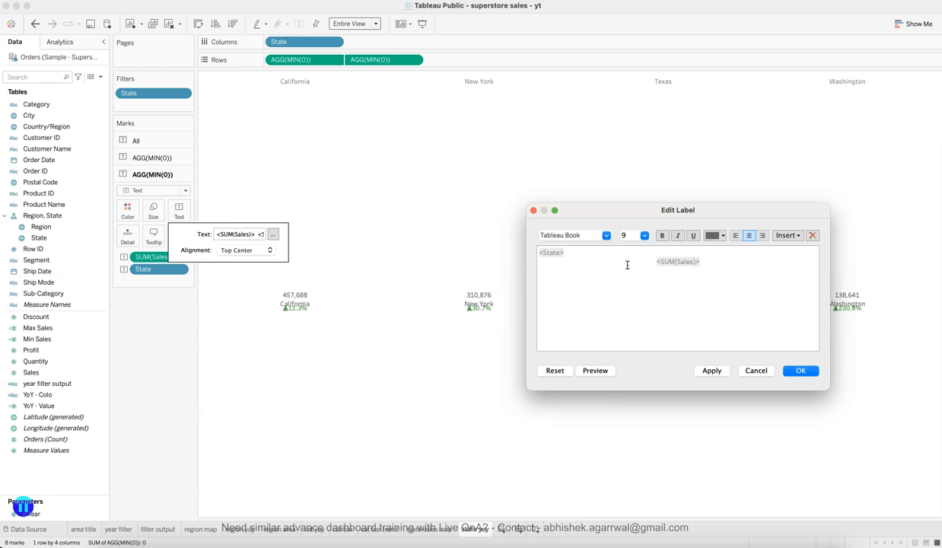
pyautogui.click(749, 236)
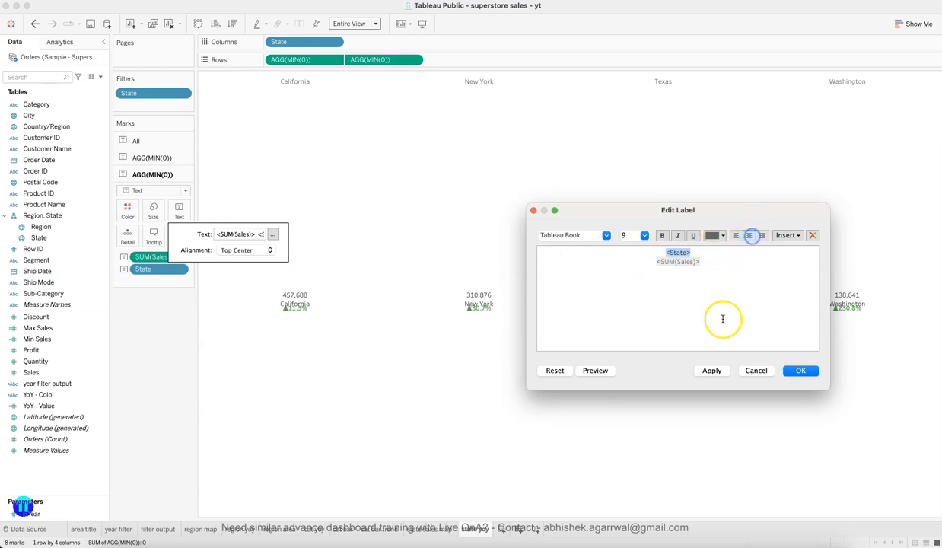
pyautogui.click(713, 371)
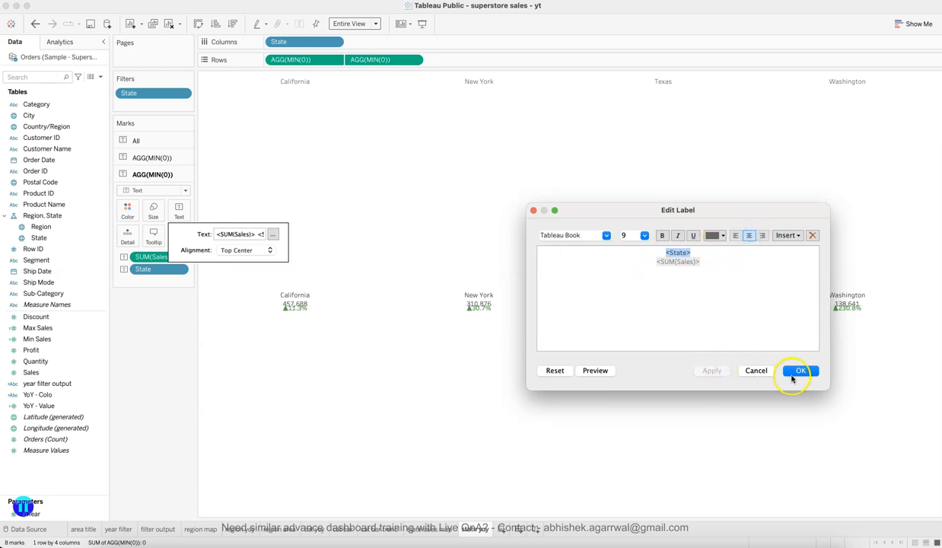
pyautogui.click(795, 373)
# Add one more blank line above YoY - Value in the first MIN(0) card's label
pyautogui.click(166, 157)
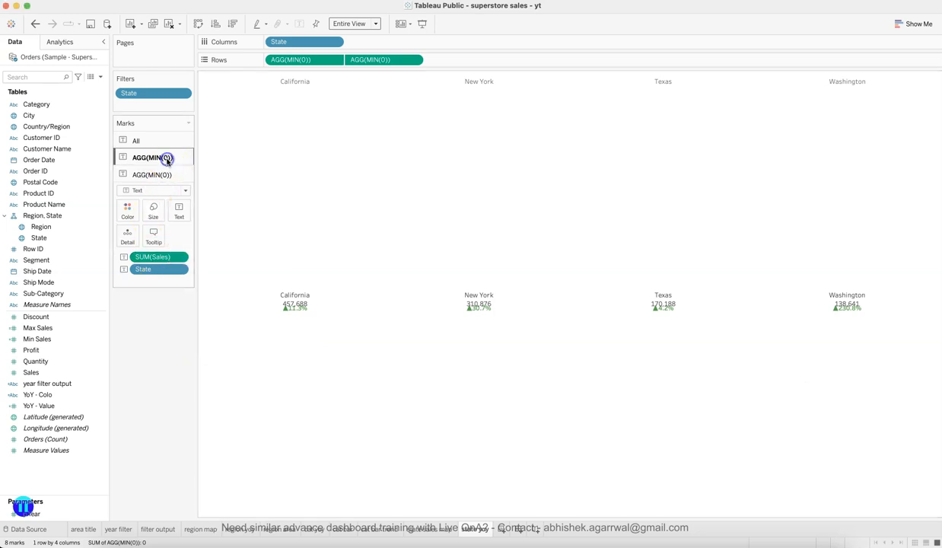
pyautogui.click(179, 191)
pyautogui.click(275, 219)
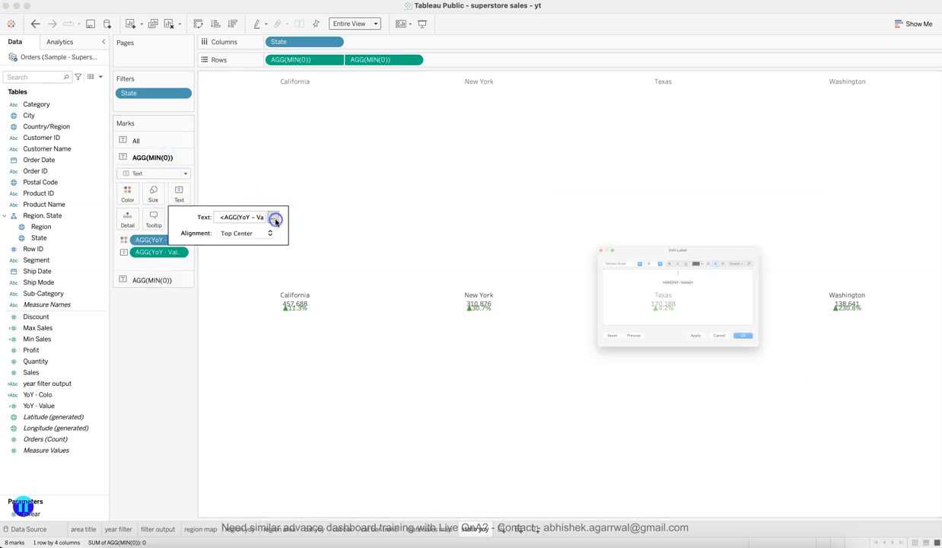
pyautogui.press('Return')
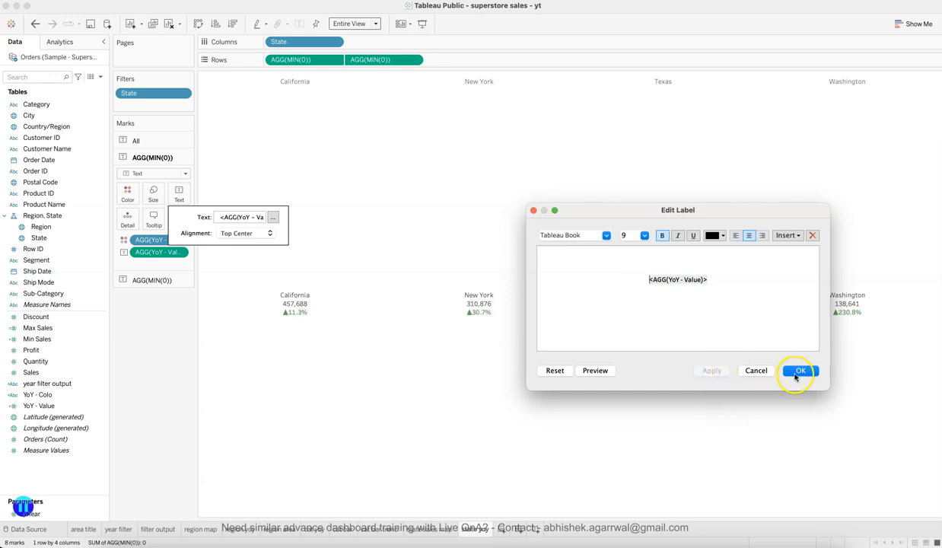
pyautogui.click(798, 371)
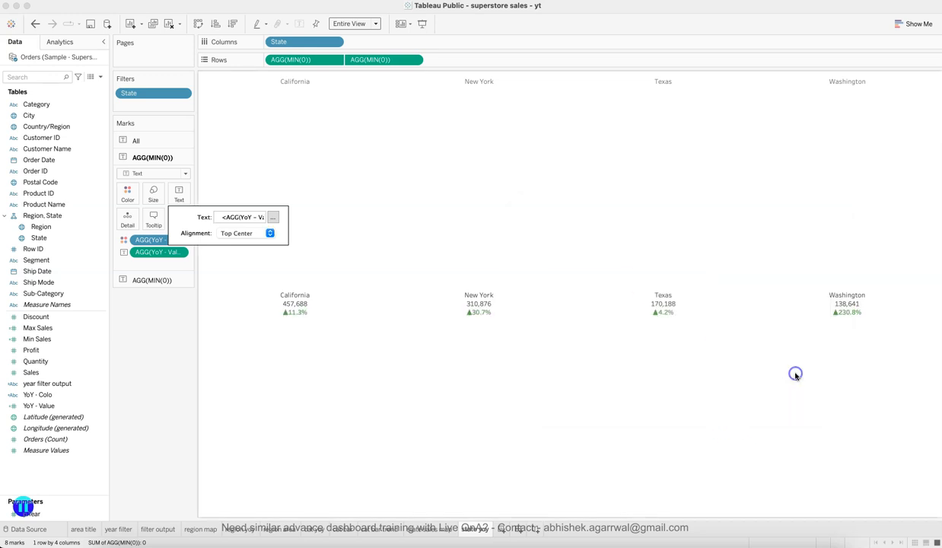
# Hide the header of the State field on Columns
pyautogui.click(337, 42)
pyautogui.click(324, 124)
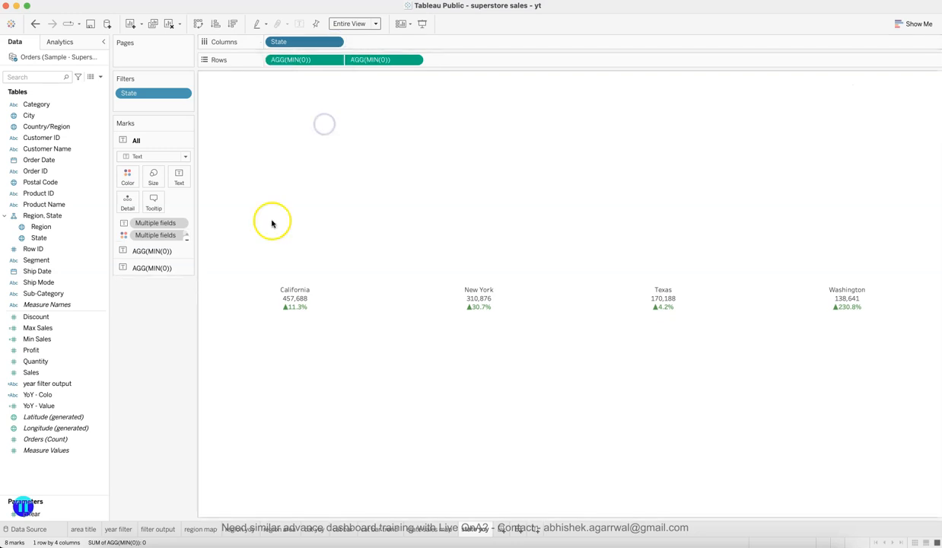
pyautogui.click(149, 415)
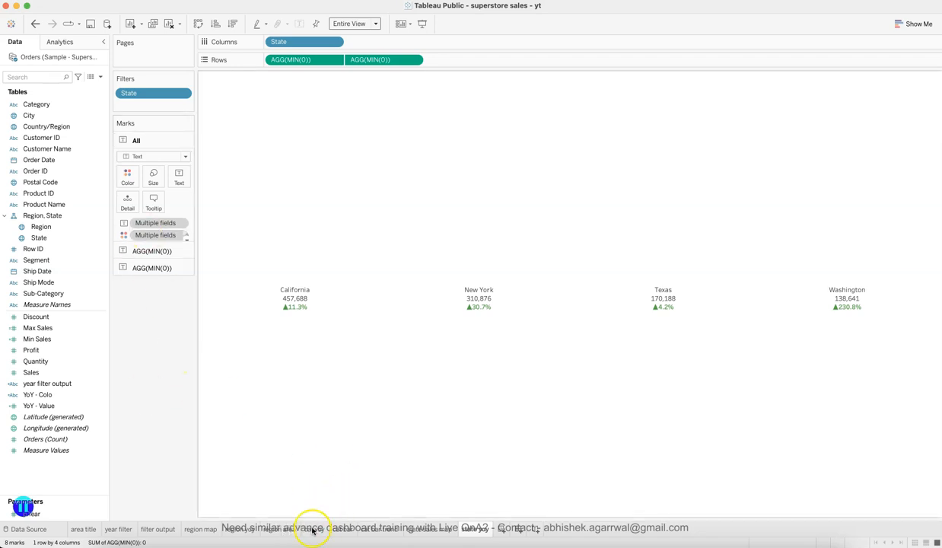
# Switch to Safari and examine the reference dashboard from the Sales by State section down to Sales by Sub-Category
pyautogui.click(291, 539)
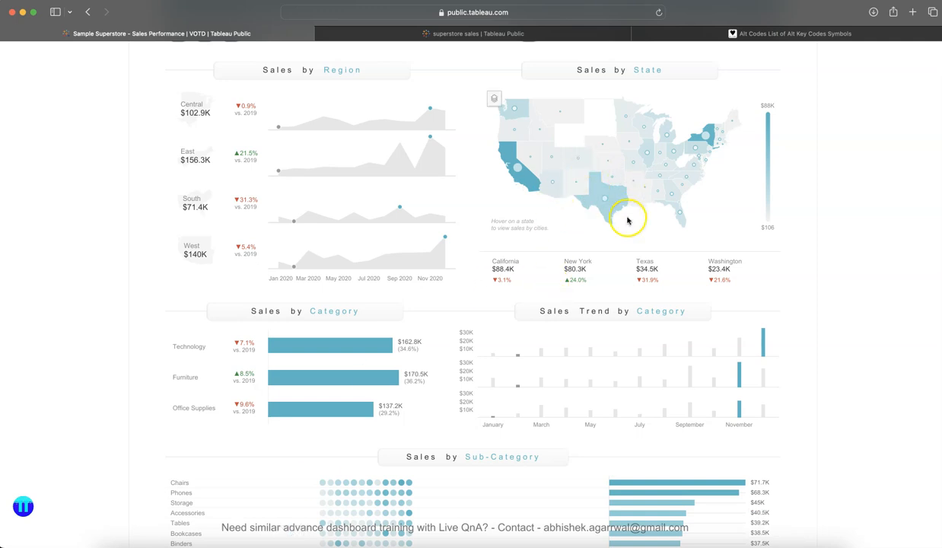
pyautogui.scroll(2, 417, 300)
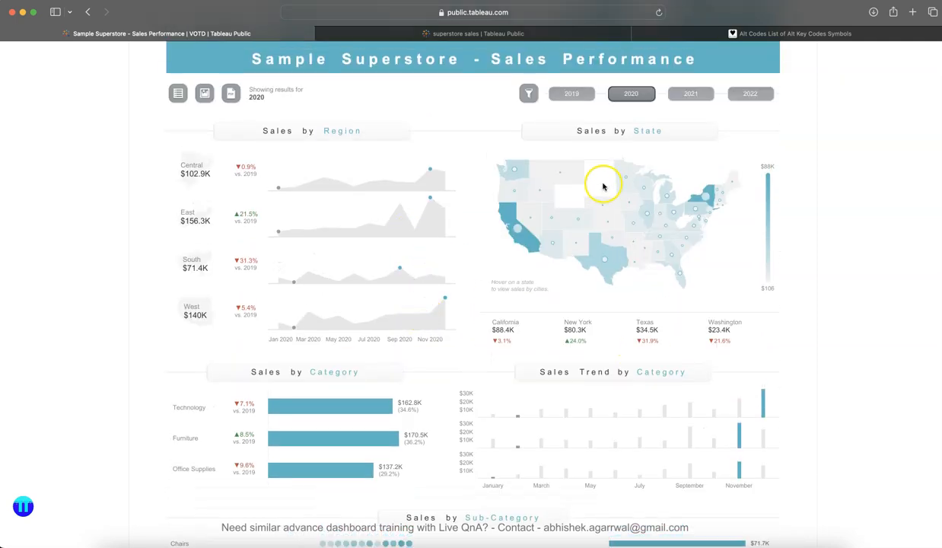
pyautogui.scroll(-5, 604, 187)
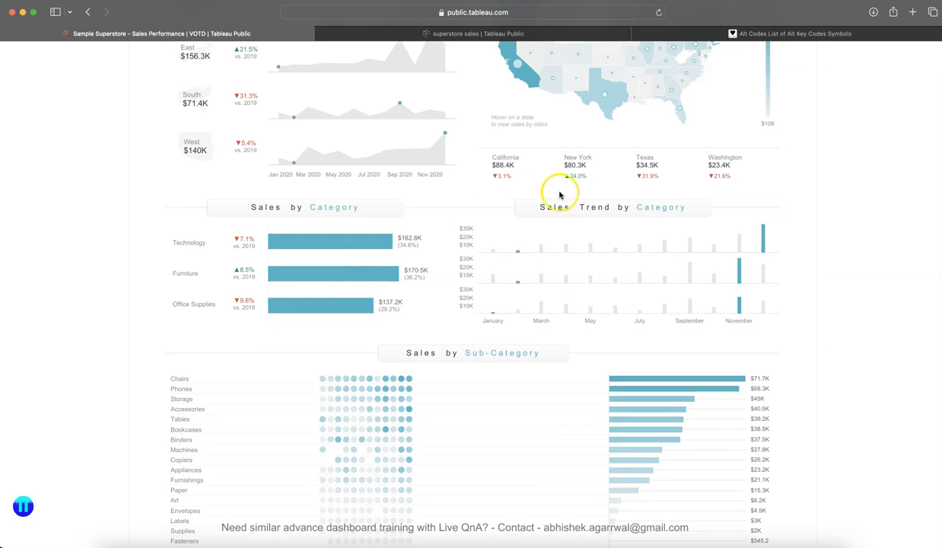
pyautogui.scroll(1, 559, 194)
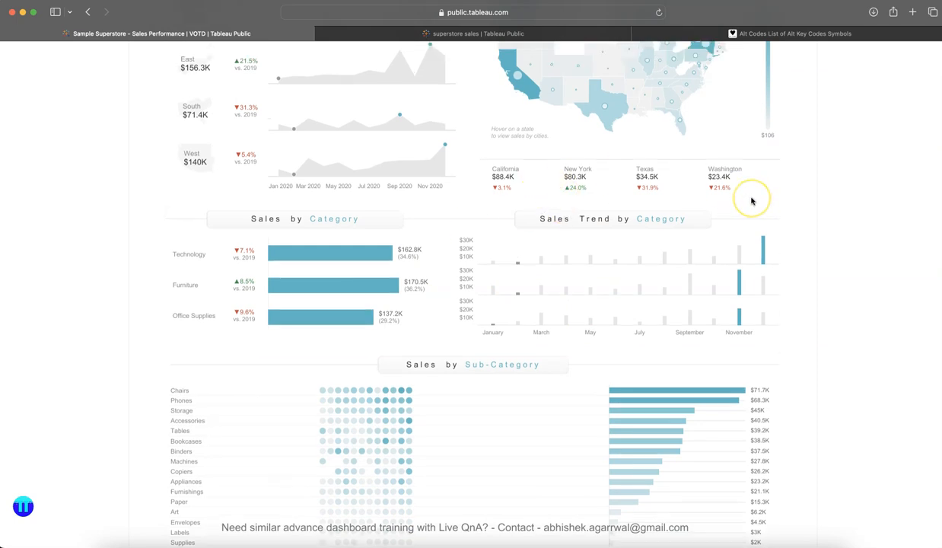
pyautogui.scroll(-5, 751, 200)
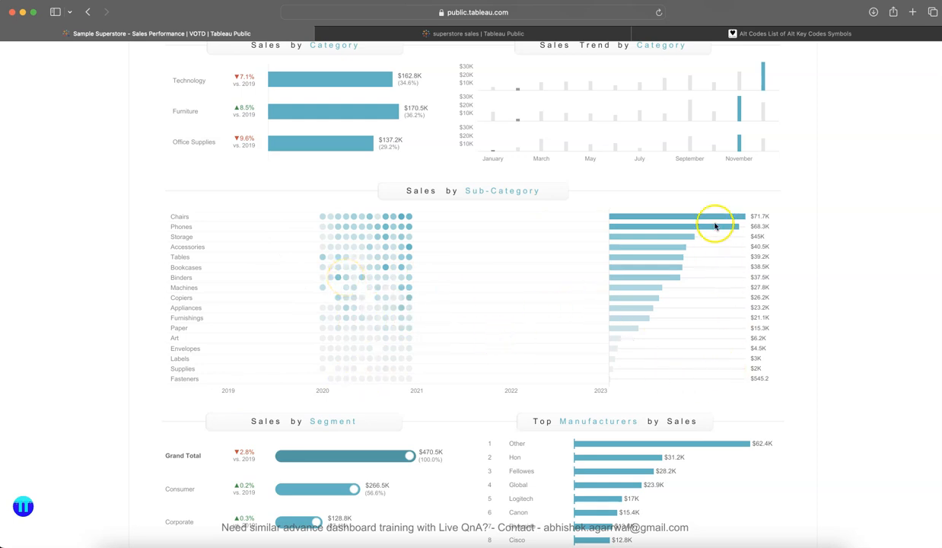
# Switch back to Tableau Public and add a new worksheet named subcateg heatmap
pyautogui.press('super+Tab')
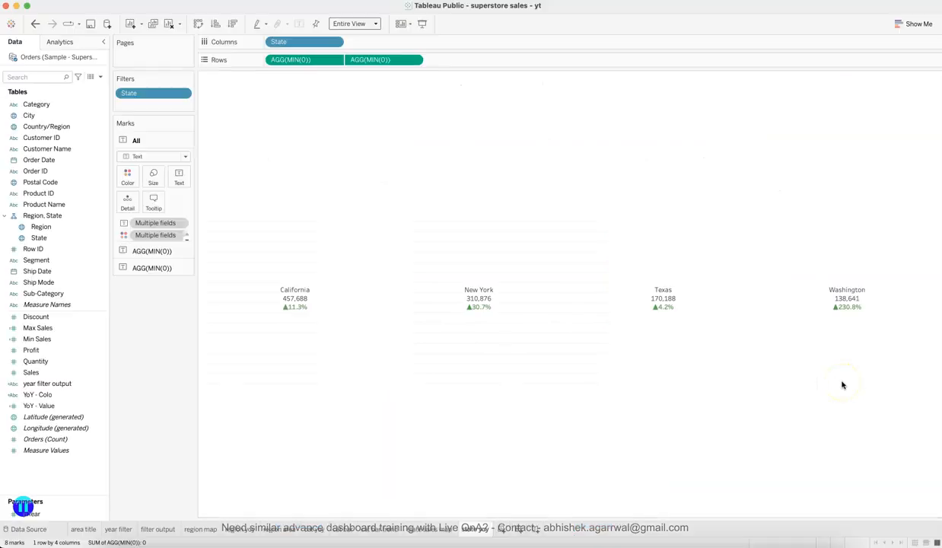
pyautogui.click(499, 530)
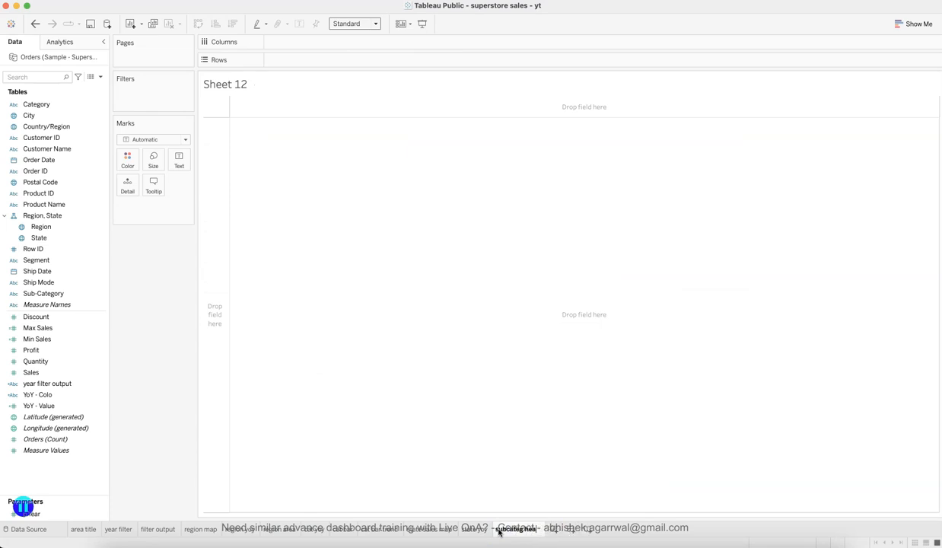
pyautogui.press('Return')
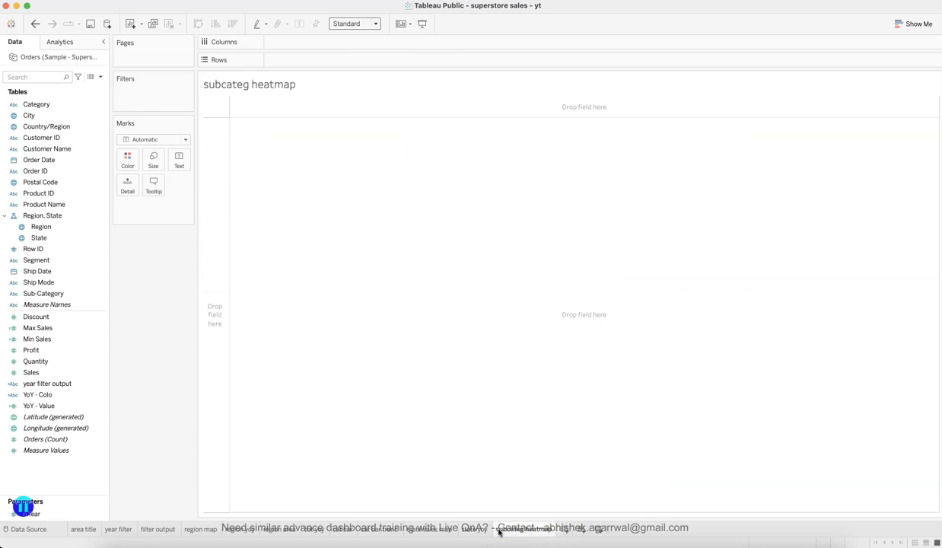
# Place Sub-Category on Rows and Order Date as continuous Month on Columns, fitting the sheet to Entire View
pyautogui.click(81, 294)
pyautogui.moveTo(80, 296); pyautogui.dragTo(308, 60)
pyautogui.moveTo(56, 160); pyautogui.dragTo(329, 49)
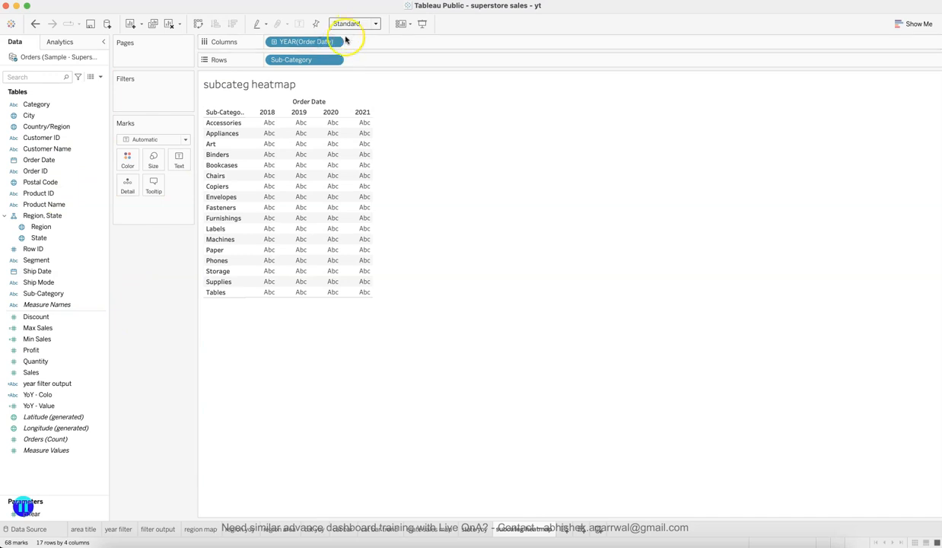
pyautogui.click(334, 41)
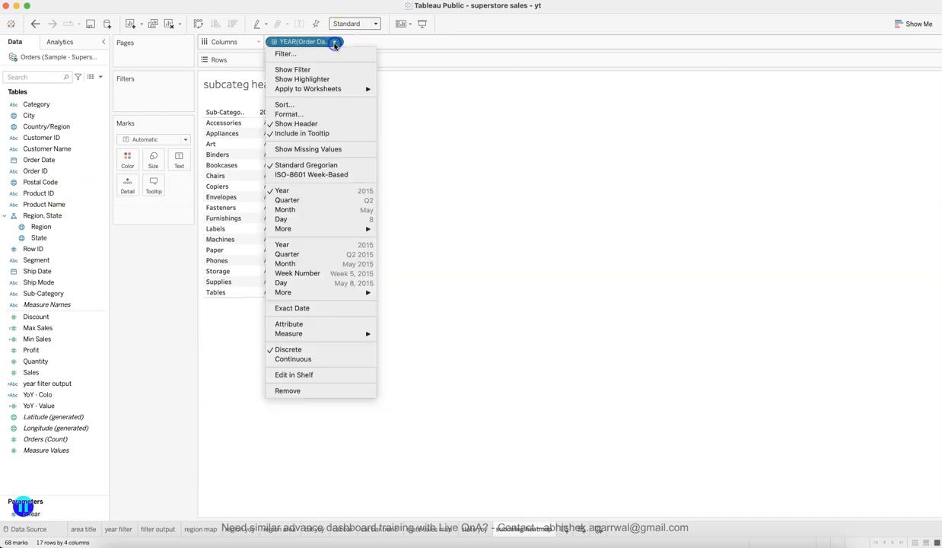
pyautogui.click(306, 263)
pyautogui.click(351, 24)
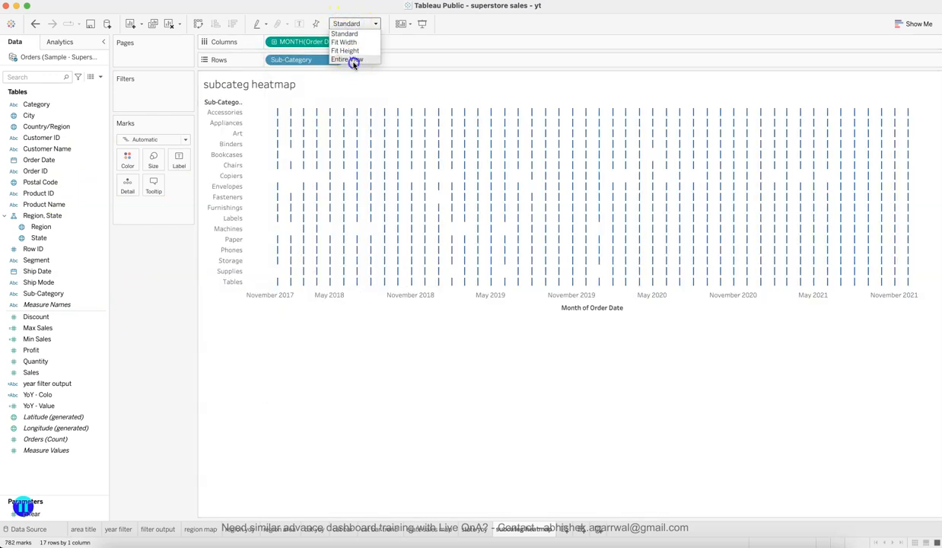
pyautogui.click(353, 61)
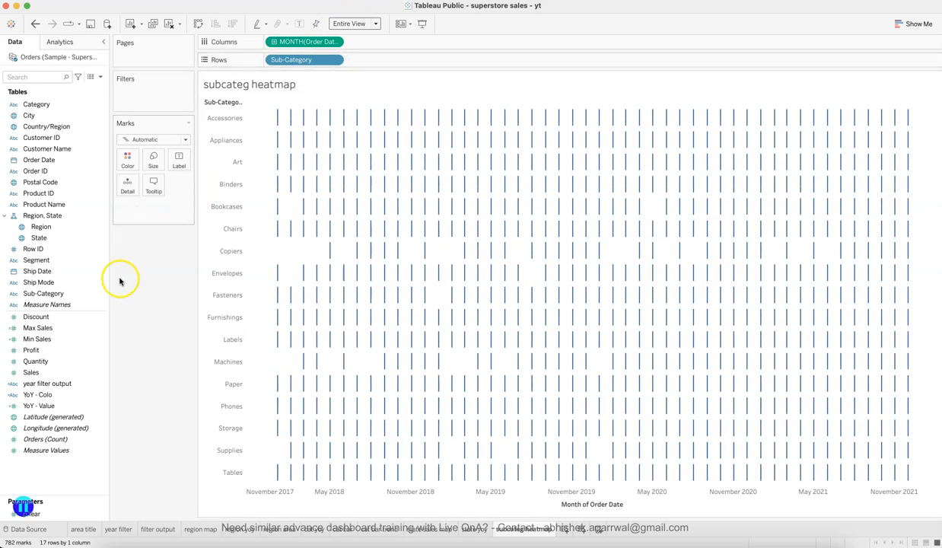
# Color the marks by SUM(Sales) and set the mark type to Pie
pyautogui.moveTo(34, 372); pyautogui.dragTo(124, 154)
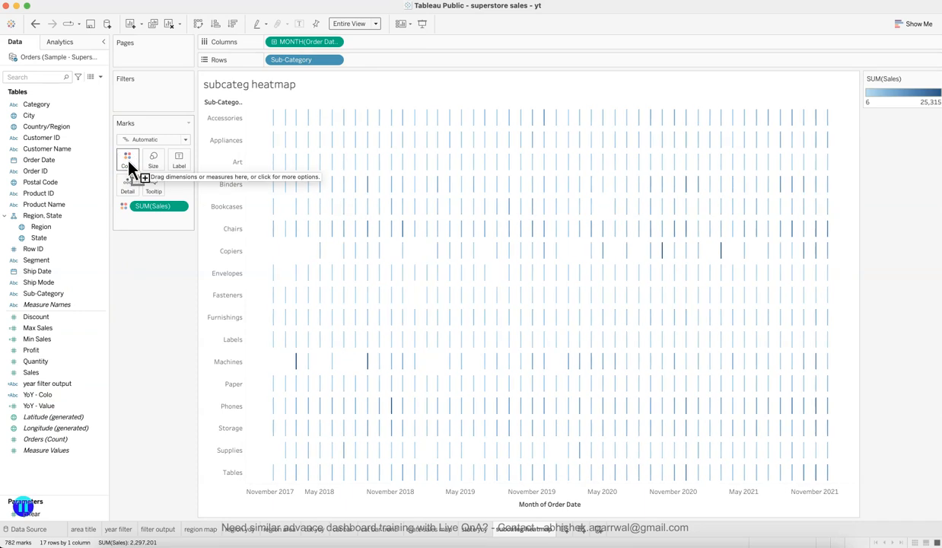
pyautogui.click(155, 140)
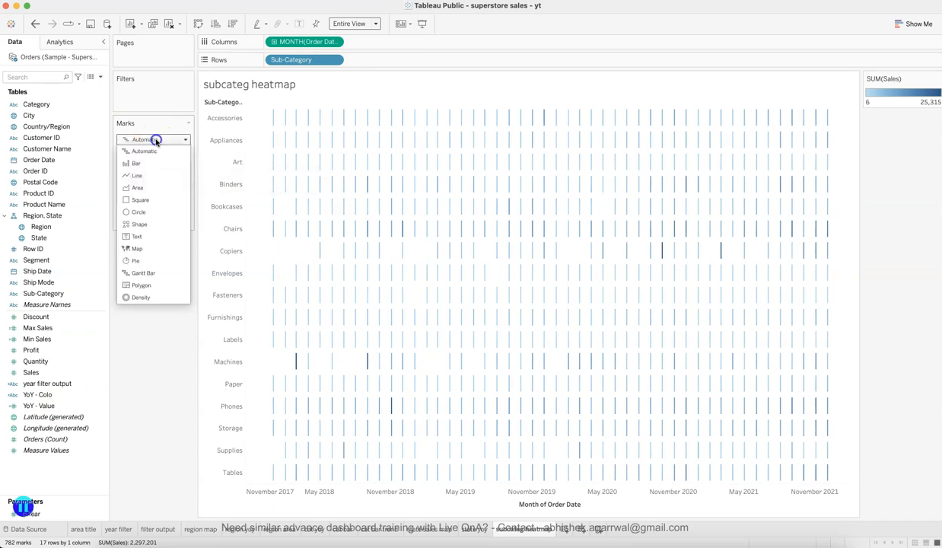
pyautogui.click(154, 212)
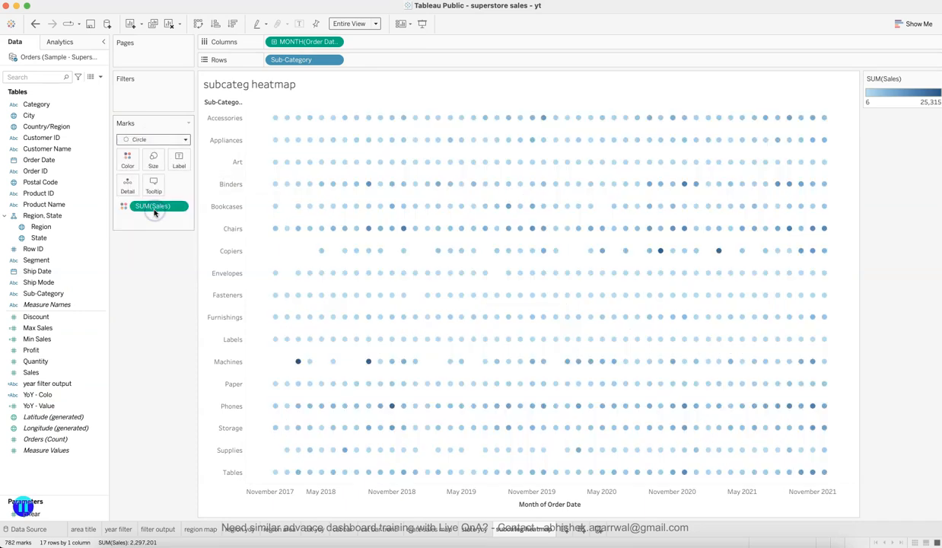
pyautogui.click(156, 140)
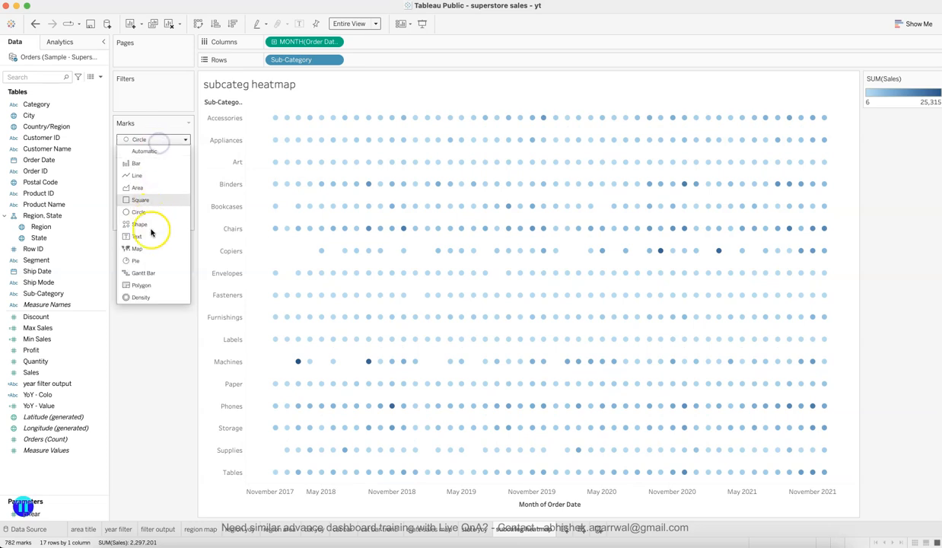
pyautogui.click(150, 261)
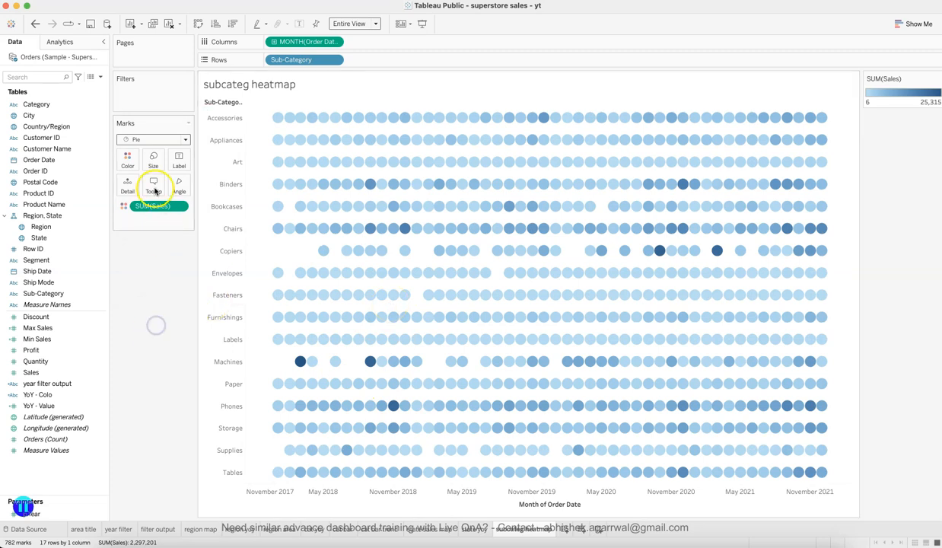
# Change the Sales color palette to a custom sequential one based on systemMintColor
pyautogui.click(127, 159)
pyautogui.click(167, 195)
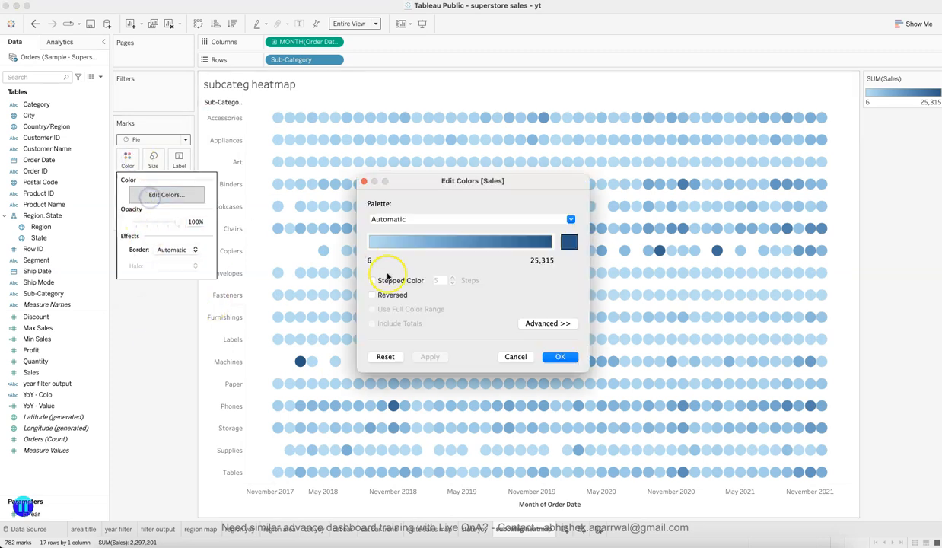
pyautogui.click(569, 243)
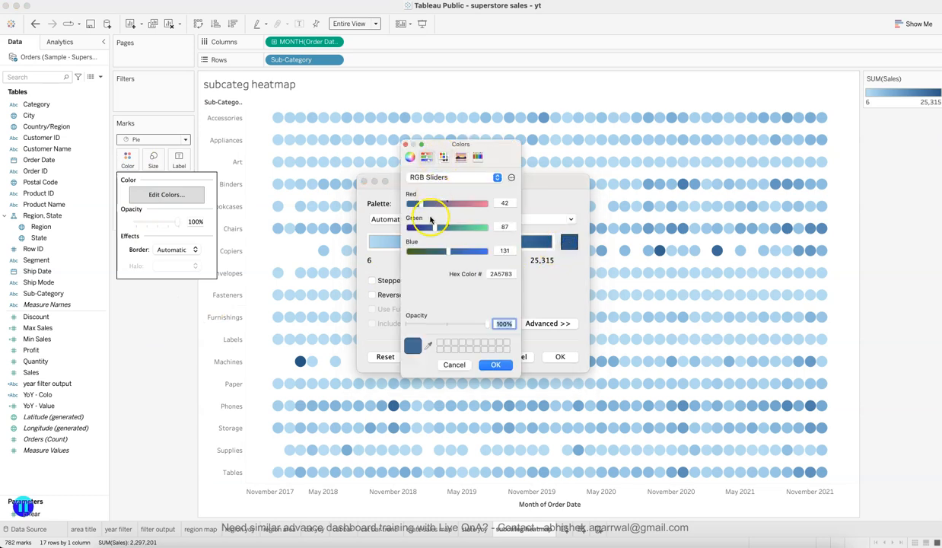
pyautogui.moveTo(435, 228); pyautogui.dragTo(462, 230)
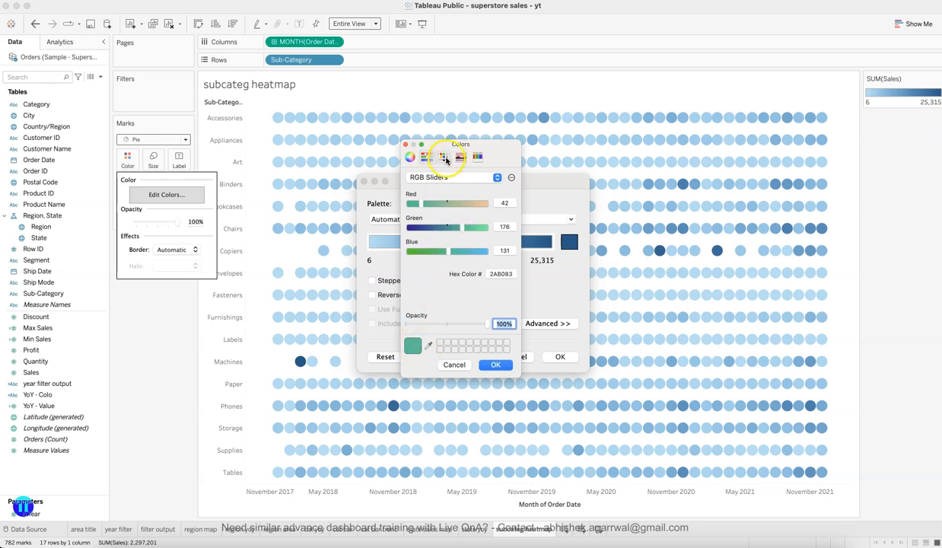
pyautogui.click(444, 156)
pyautogui.click(457, 256)
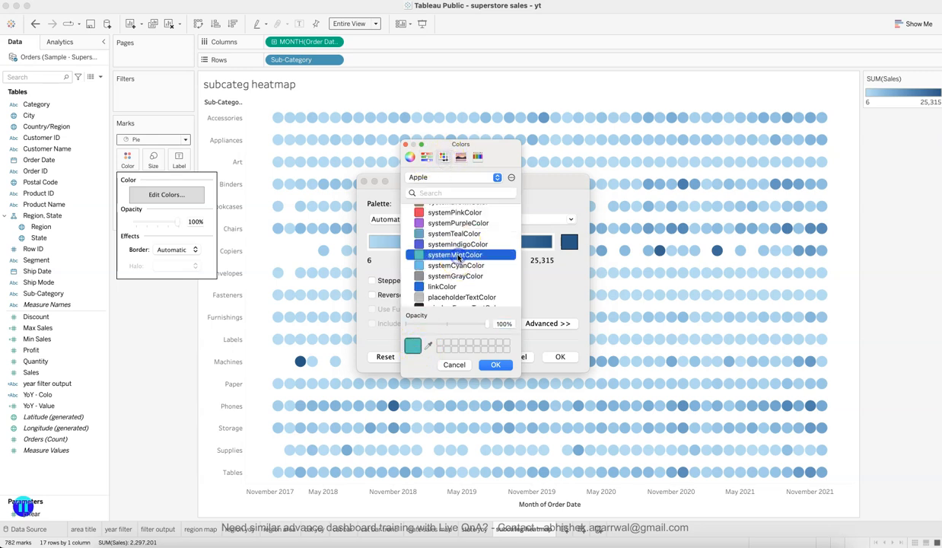
pyautogui.click(493, 365)
pyautogui.click(431, 358)
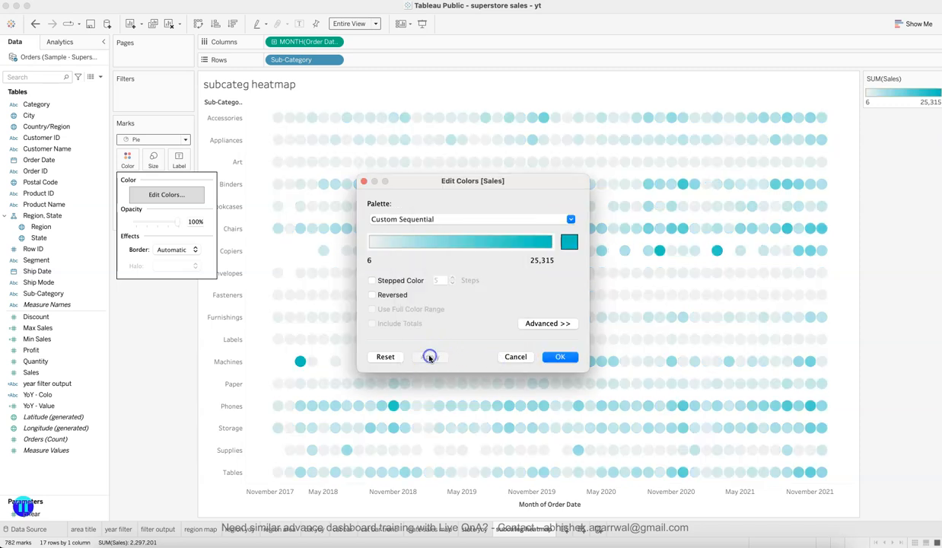
pyautogui.click(560, 358)
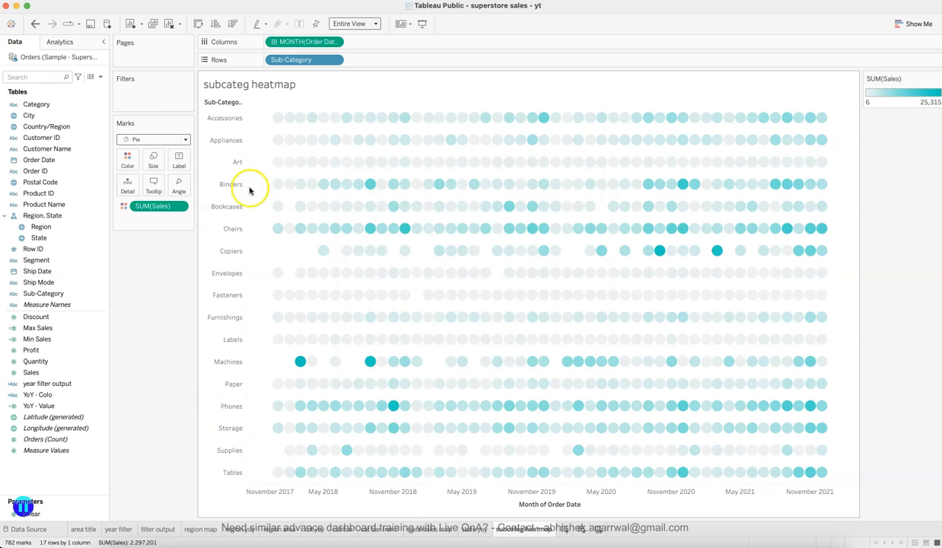
# Hide the subcateg heatmap sheet title and the Sub-Category field label for rows
pyautogui.rightClick(256, 86)
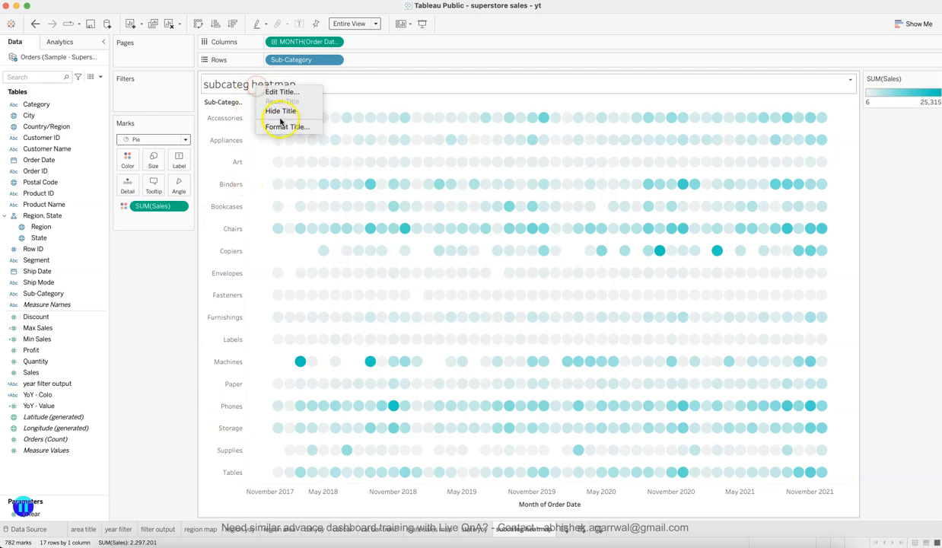
pyautogui.click(282, 111)
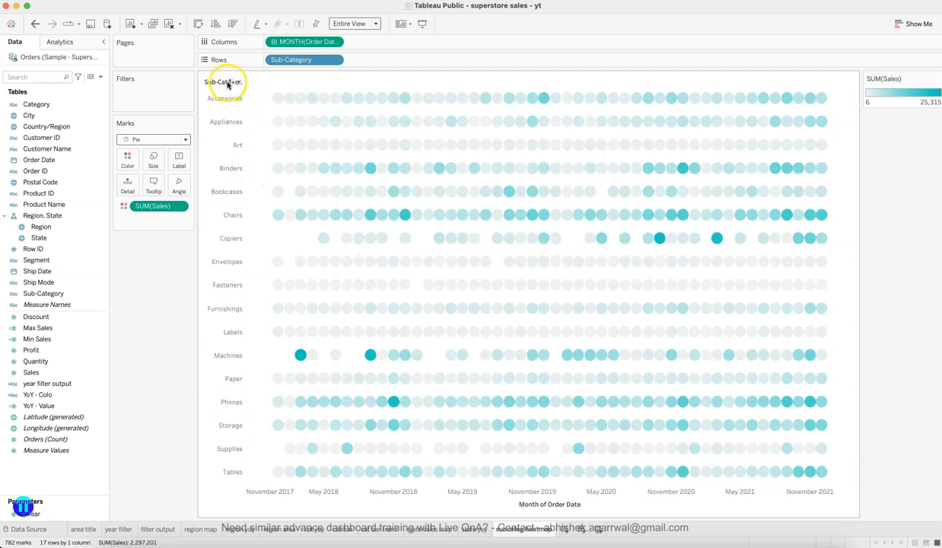
pyautogui.rightClick(227, 83)
pyautogui.click(258, 174)
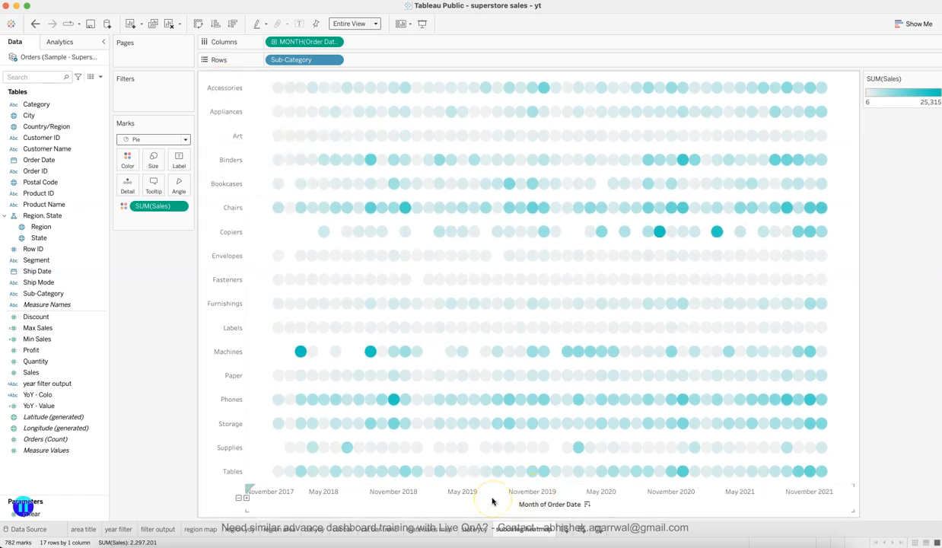
pyautogui.click(291, 541)
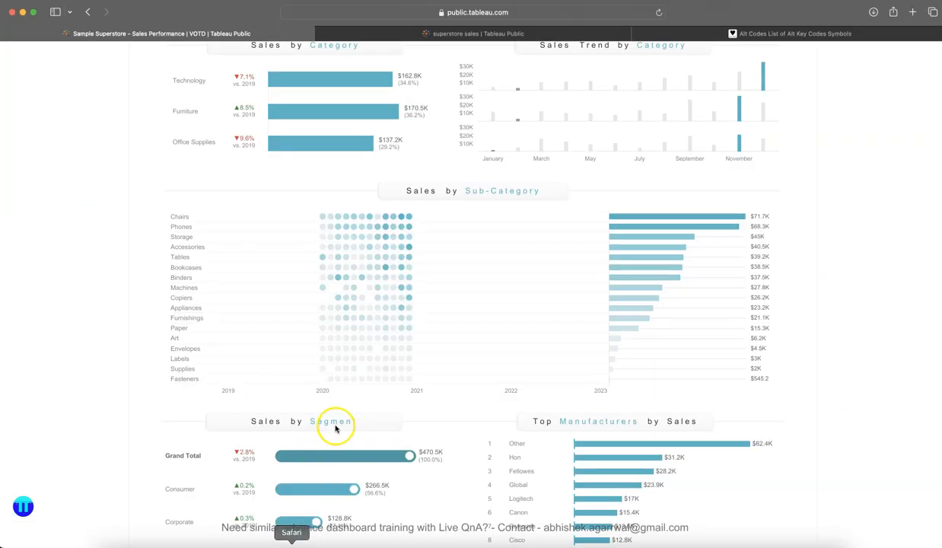
pyautogui.press('super+Tab')
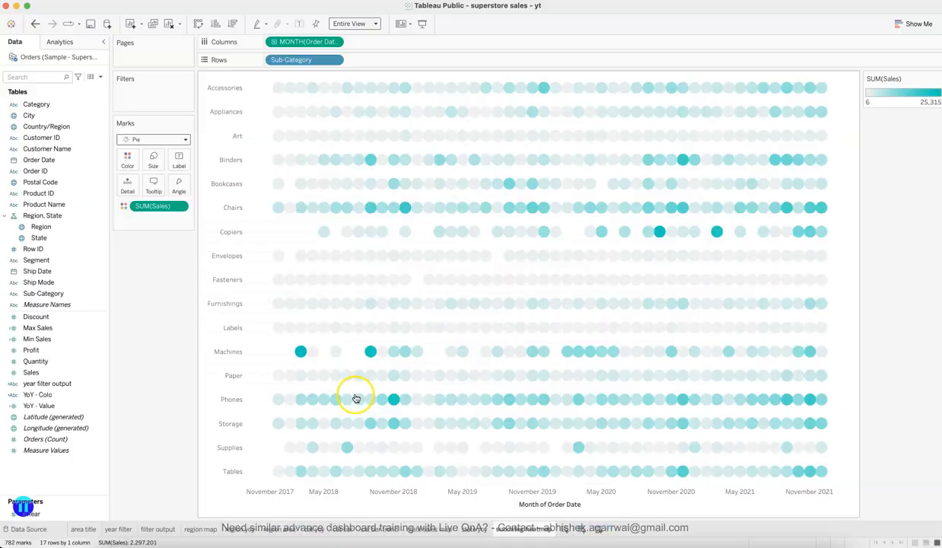
pyautogui.rightClick(328, 495)
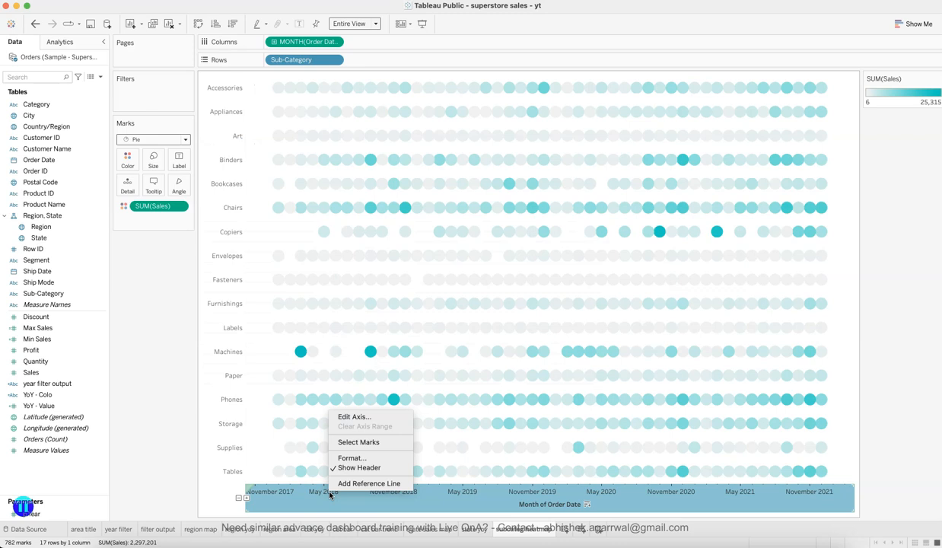
pyautogui.click(354, 484)
pyautogui.click(150, 455)
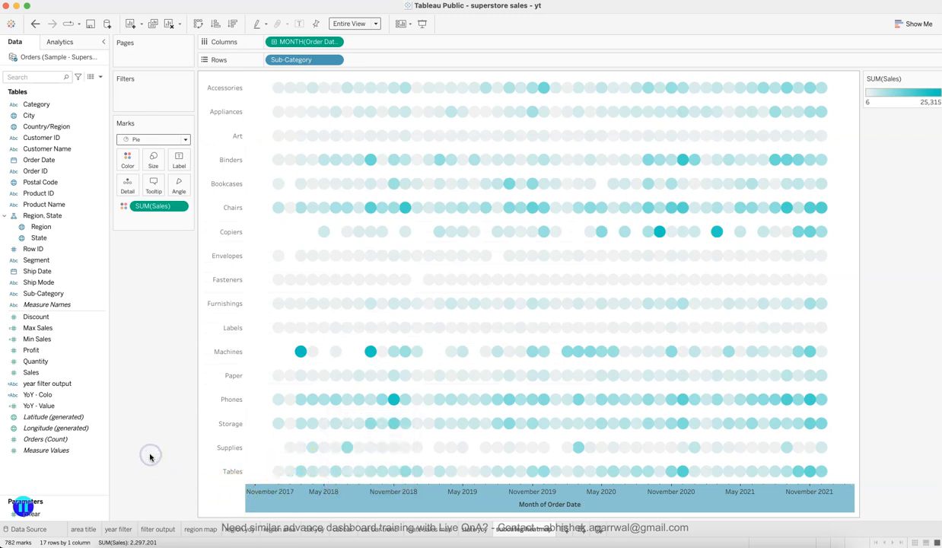
# Clear the title of the Month of Order Date axis and hide the SUM(Sales) color legend
pyautogui.doubleClick(564, 498)
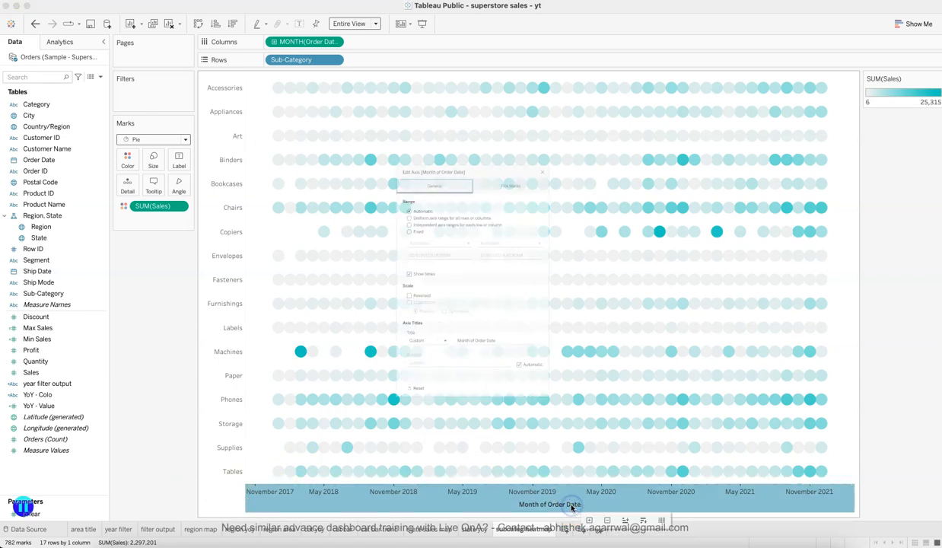
pyautogui.tripleClick(512, 373)
pyautogui.press('BackSpace')
pyautogui.press('Tab')
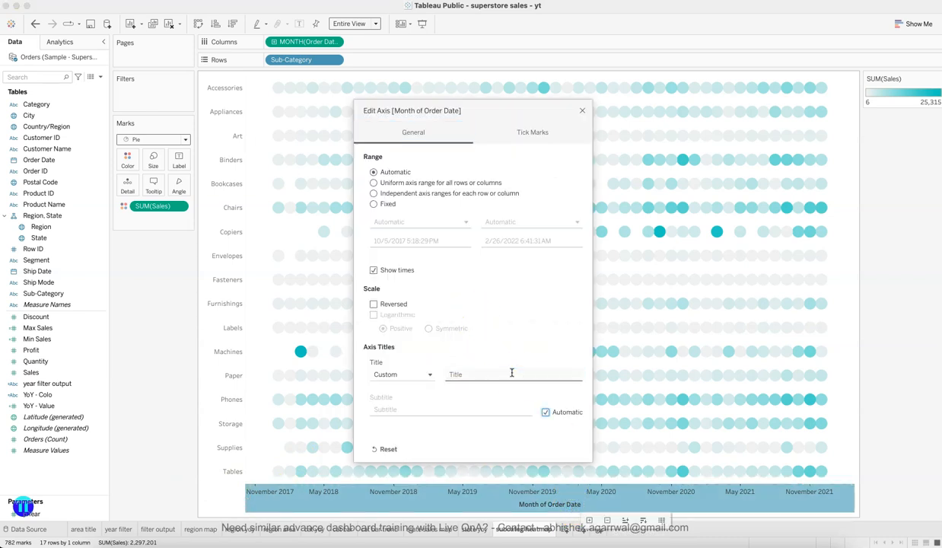
pyautogui.click(582, 111)
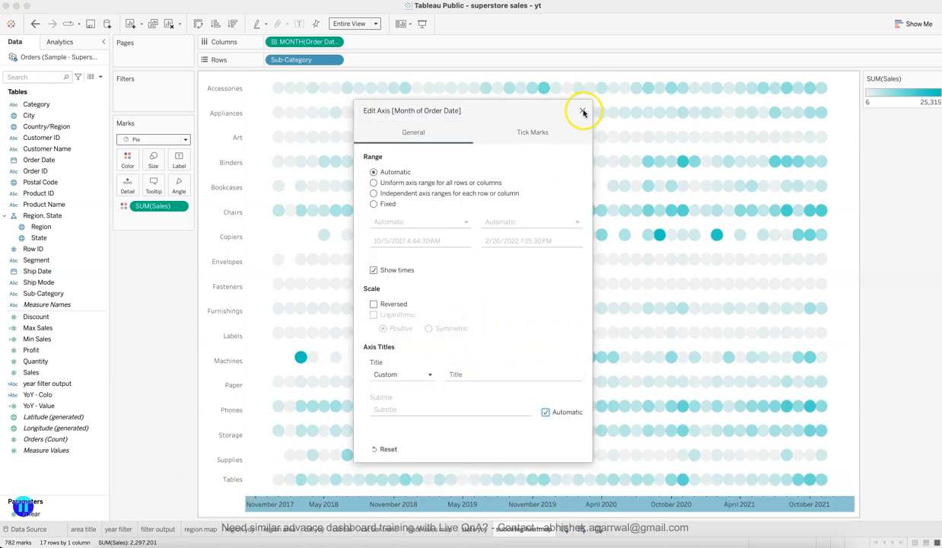
pyautogui.click(938, 79)
pyautogui.click(893, 132)
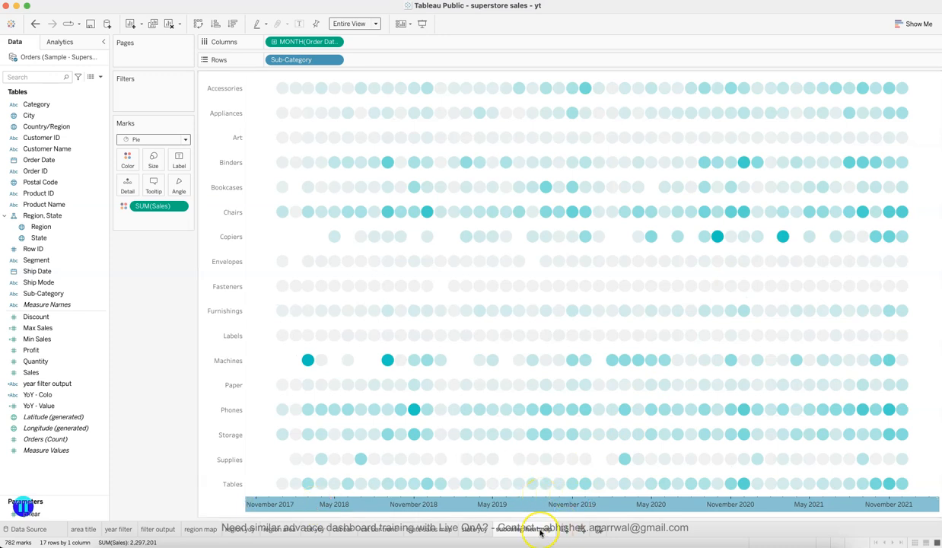
# Duplicate the subcateg heatmap sheet and turn the copy into a bar chart of SUM(Sales) by Sub-Category, sorted descending
pyautogui.rightClick(541, 533)
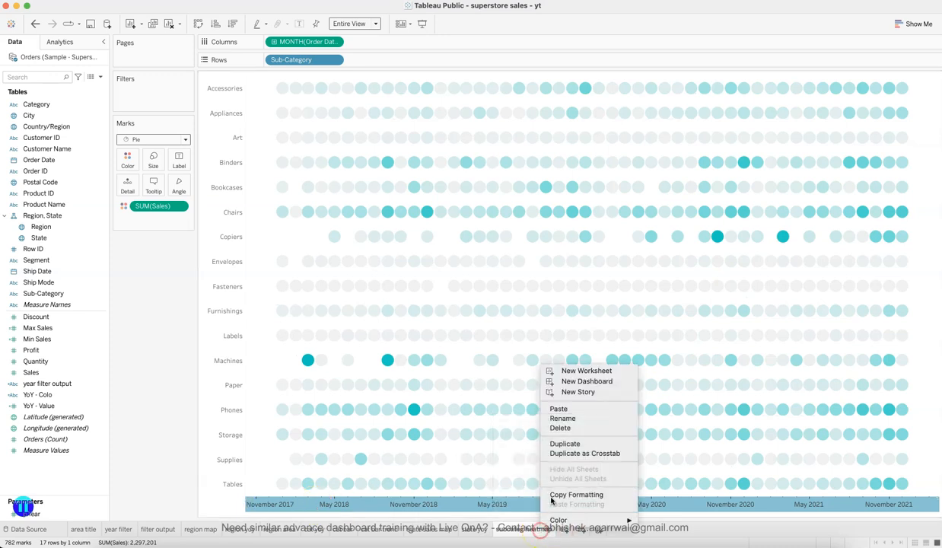
pyautogui.click(575, 443)
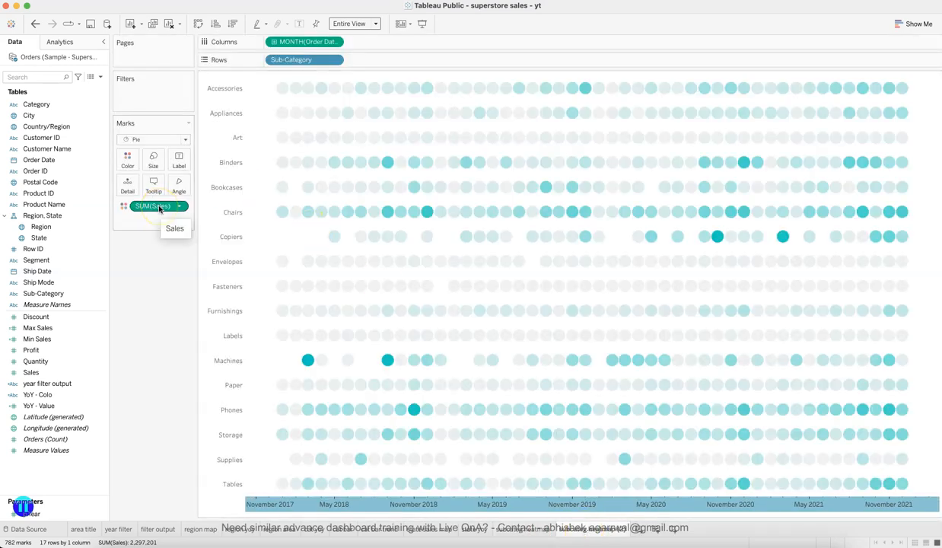
pyautogui.moveTo(160, 209); pyautogui.dragTo(304, 42)
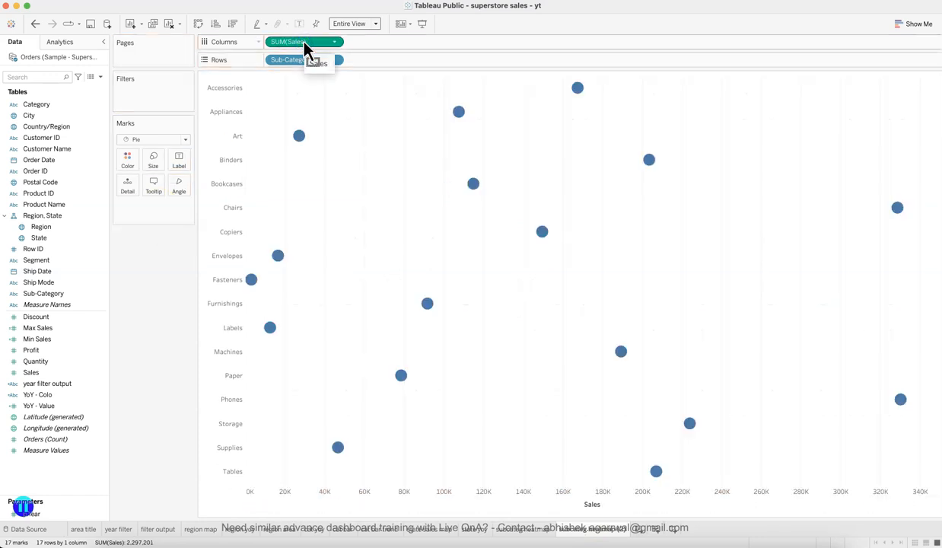
pyautogui.click(153, 140)
pyautogui.click(150, 166)
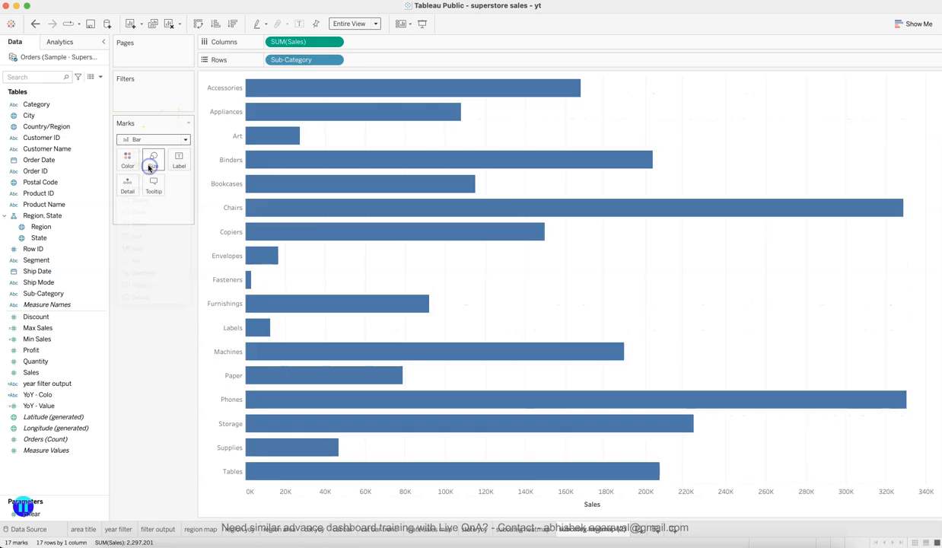
pyautogui.click(232, 24)
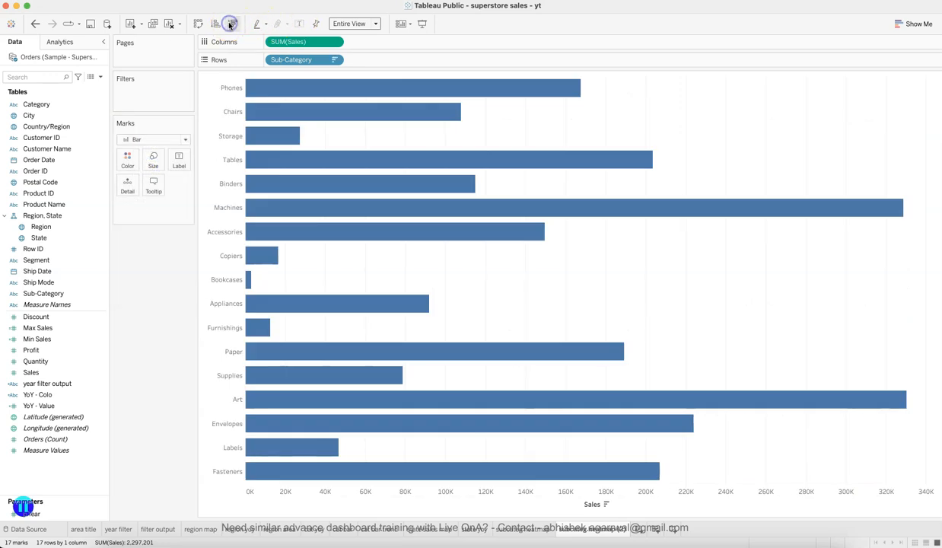
# Recolor the Sub-Category bars with one of the saved custom teal-blue shades
pyautogui.click(128, 161)
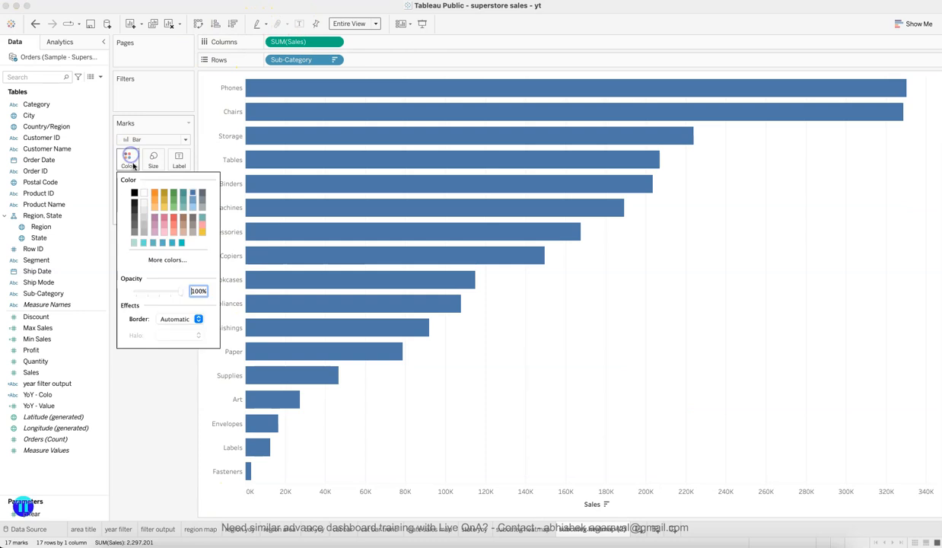
pyautogui.click(143, 244)
pyautogui.click(153, 243)
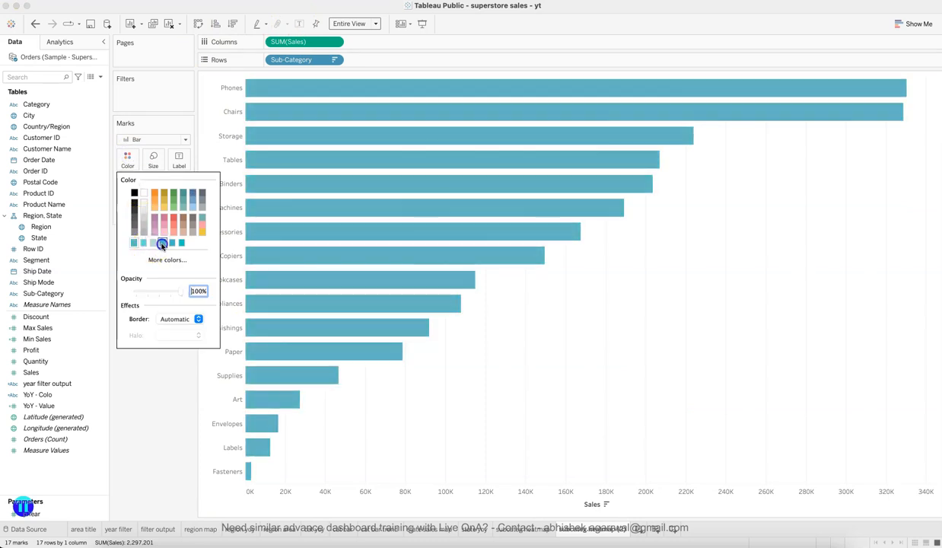
pyautogui.click(148, 410)
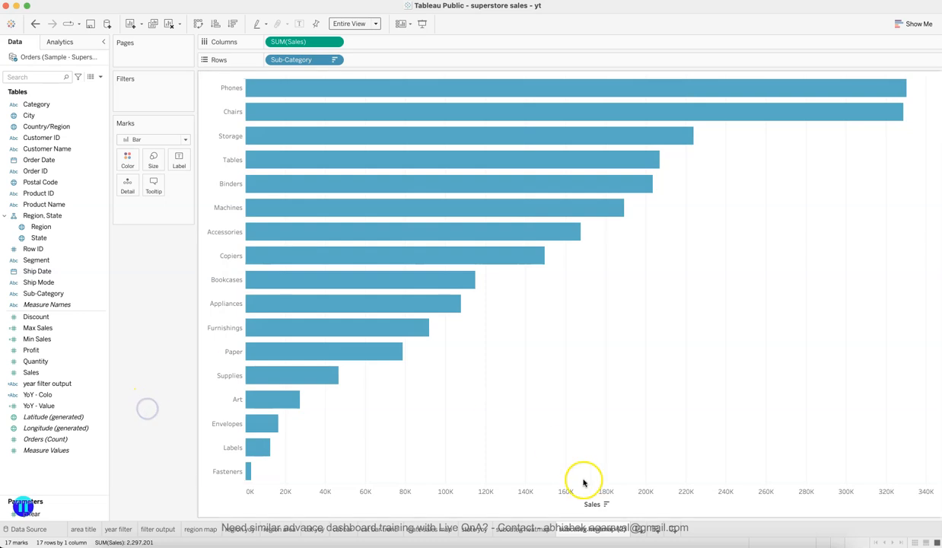
# Check the Sales by Sub-Category bars in the reference dashboard and hide the Sales axis header in the worksheet
pyautogui.rightClick(587, 509)
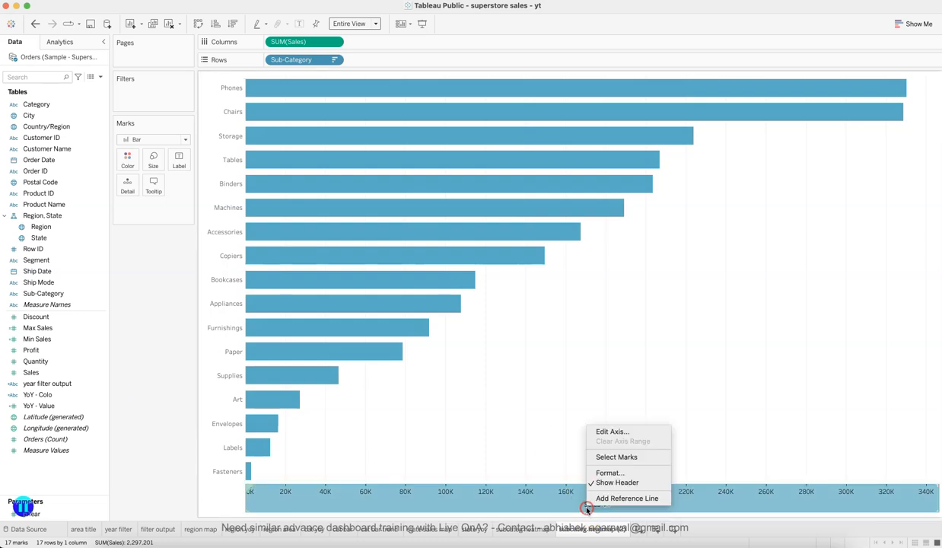
pyautogui.click(536, 473)
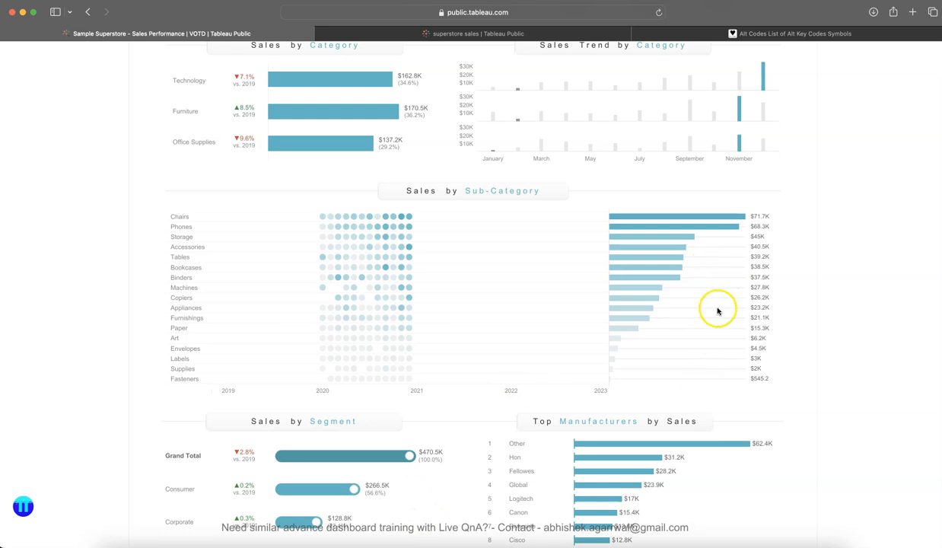
pyautogui.click(731, 541)
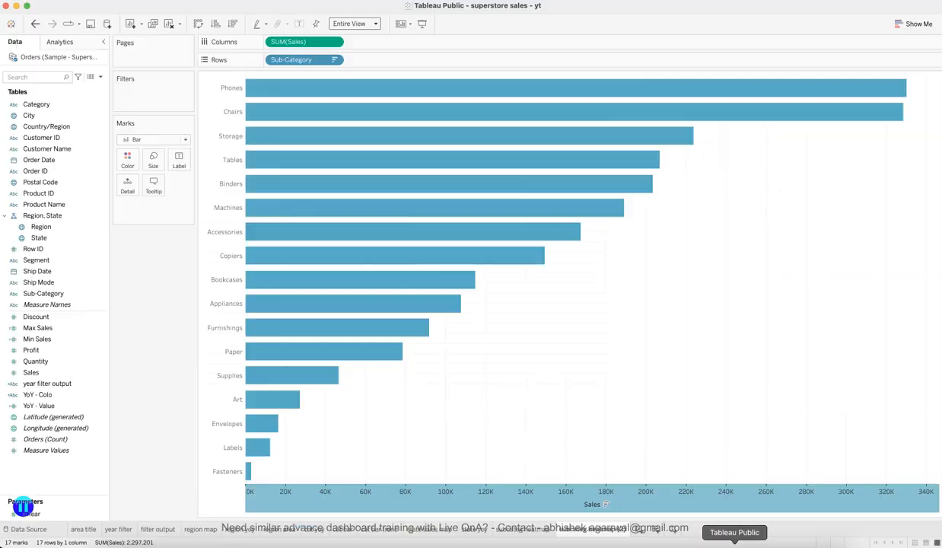
pyautogui.rightClick(487, 492)
pyautogui.click(515, 464)
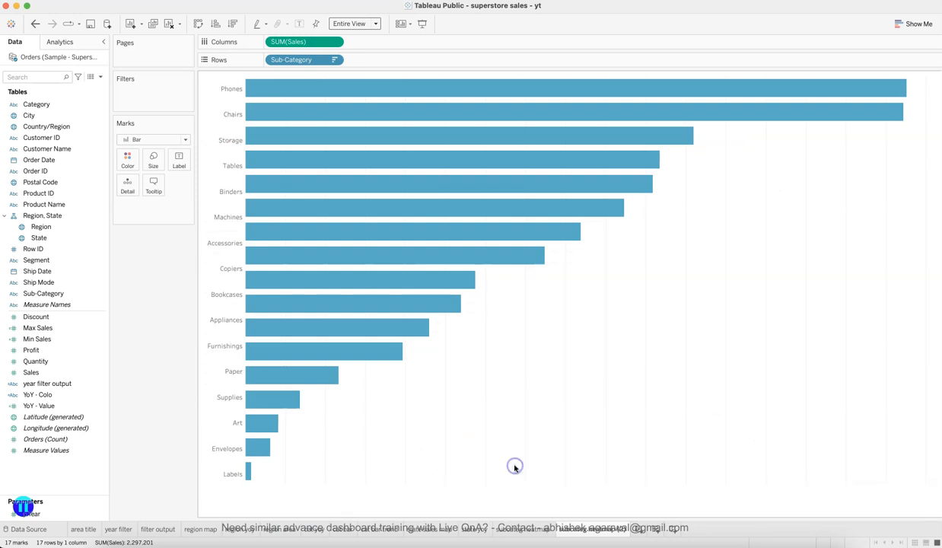
# Set the column grid lines of the Sub-Category bar chart to None
pyautogui.rightClick(538, 397)
pyautogui.click(559, 418)
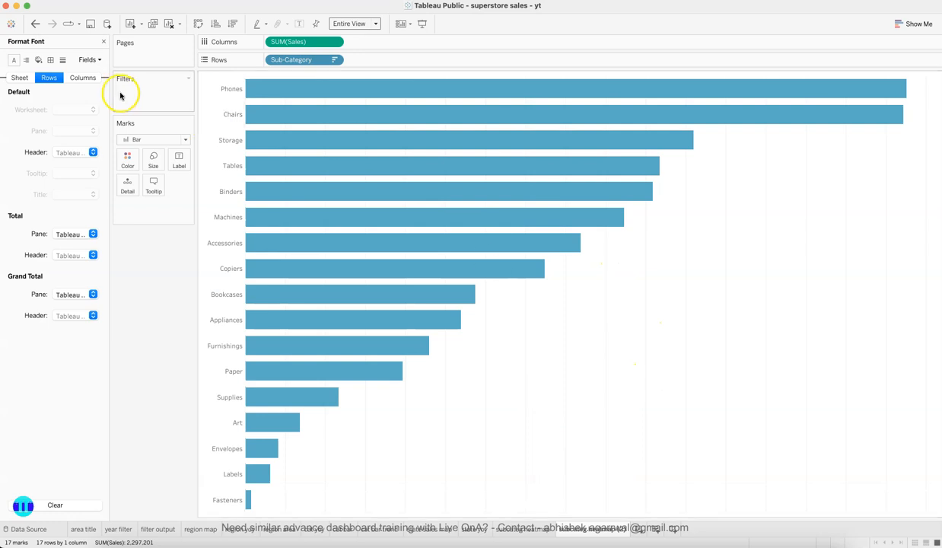
pyautogui.click(63, 60)
pyautogui.click(76, 76)
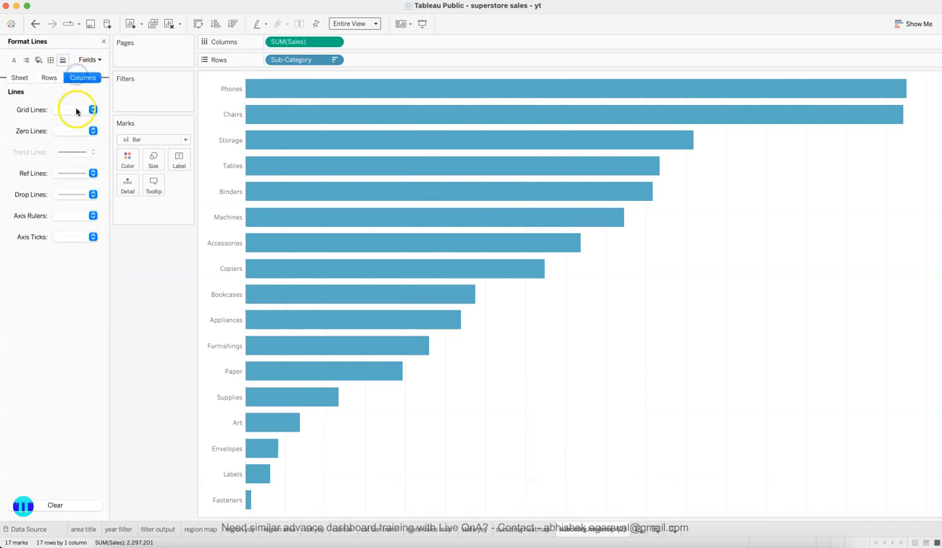
pyautogui.click(76, 112)
pyautogui.click(80, 126)
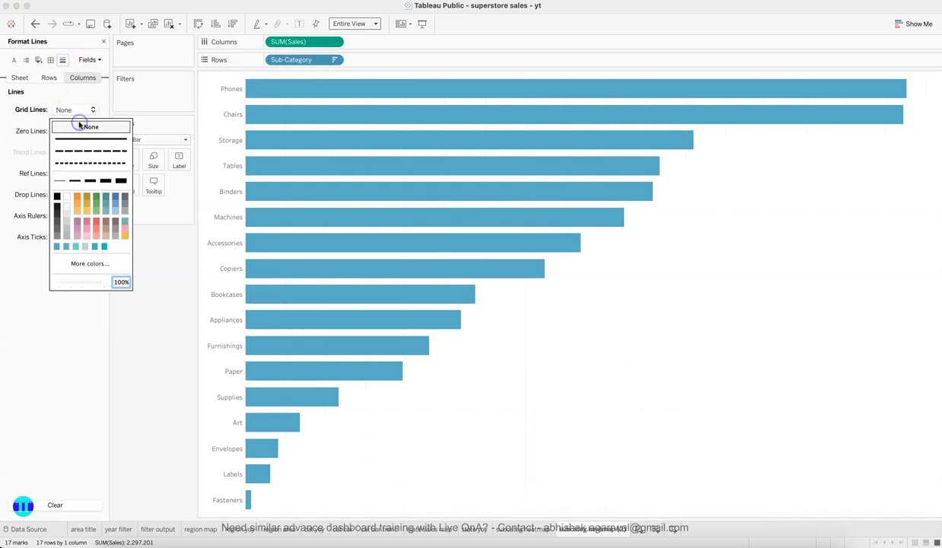
pyautogui.click(103, 42)
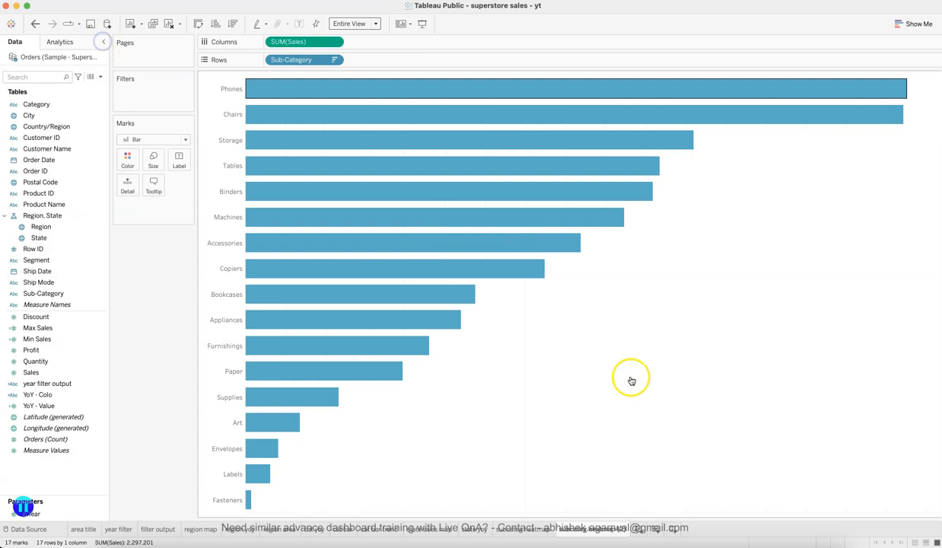
# Show mark labels with the sales values on the Sub-Category bars
pyautogui.click(177, 161)
pyautogui.click(206, 184)
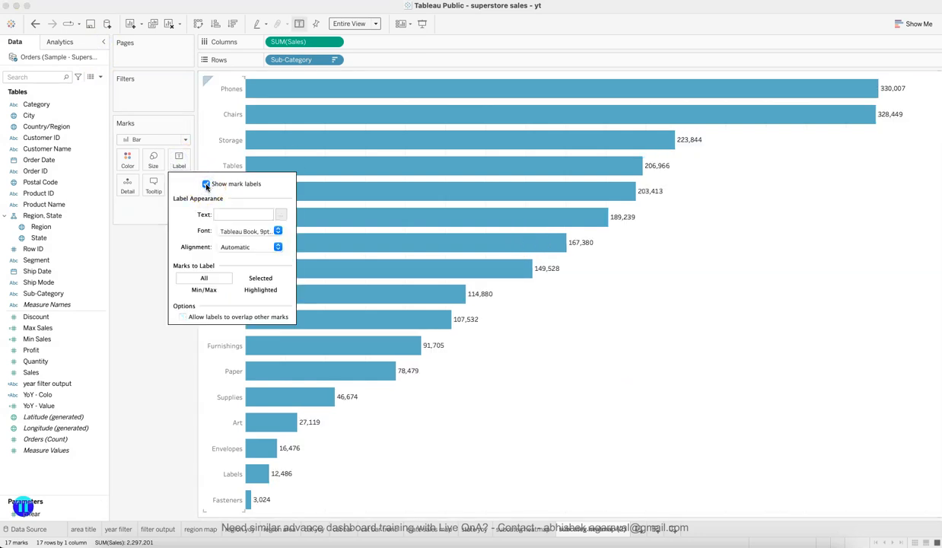
pyautogui.click(206, 185)
pyautogui.click(205, 185)
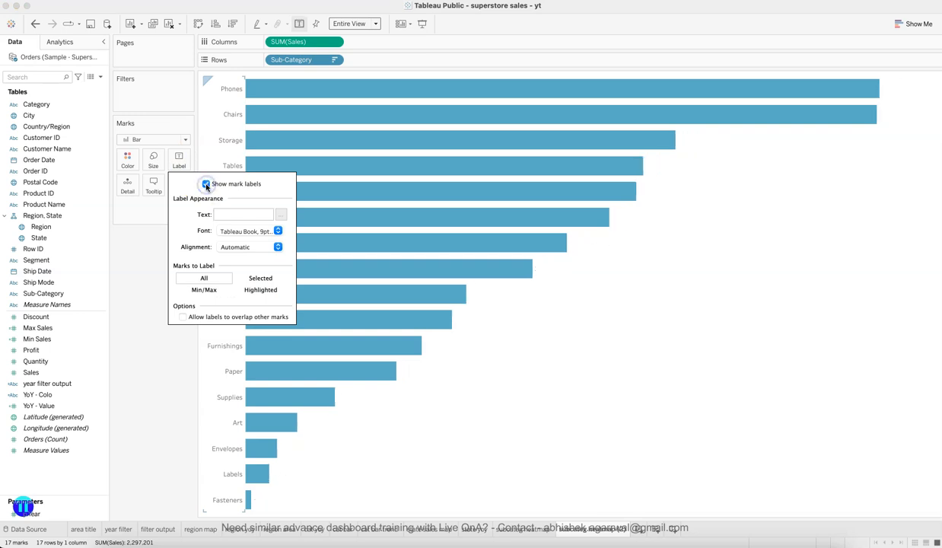
pyautogui.click(139, 405)
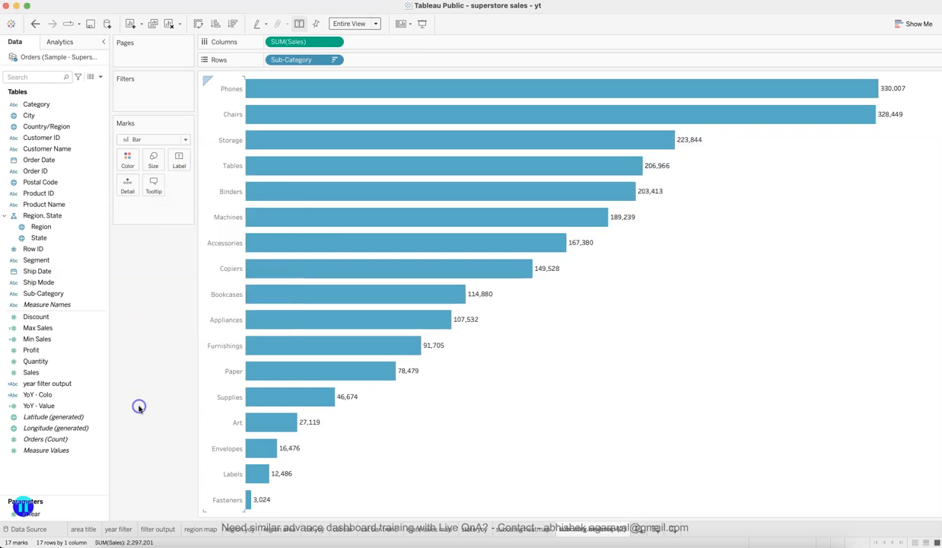
# Add the ad hoc calculation WINDOW_MAX(SUM([Sales])) to the columns after SUM(Sales)
pyautogui.doubleClick(425, 43)
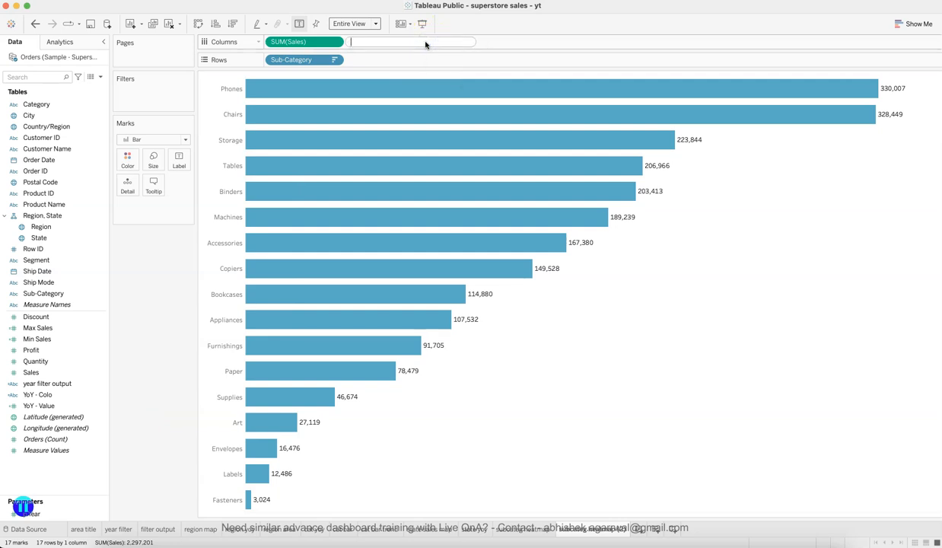
pyautogui.write('win')
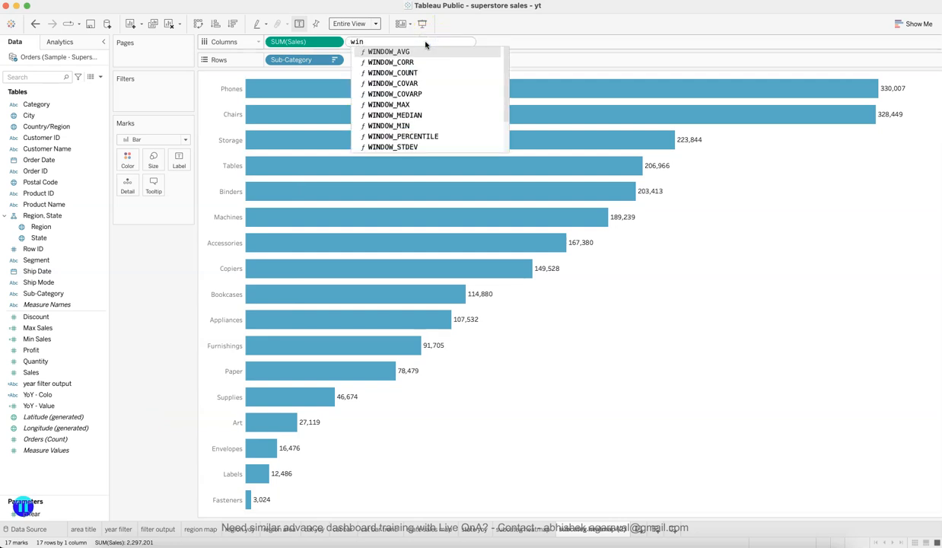
pyautogui.press('Down')
pyautogui.press('Down')
pyautogui.press('Down')
pyautogui.press('Down')
pyautogui.press('Down')
pyautogui.press('Return')
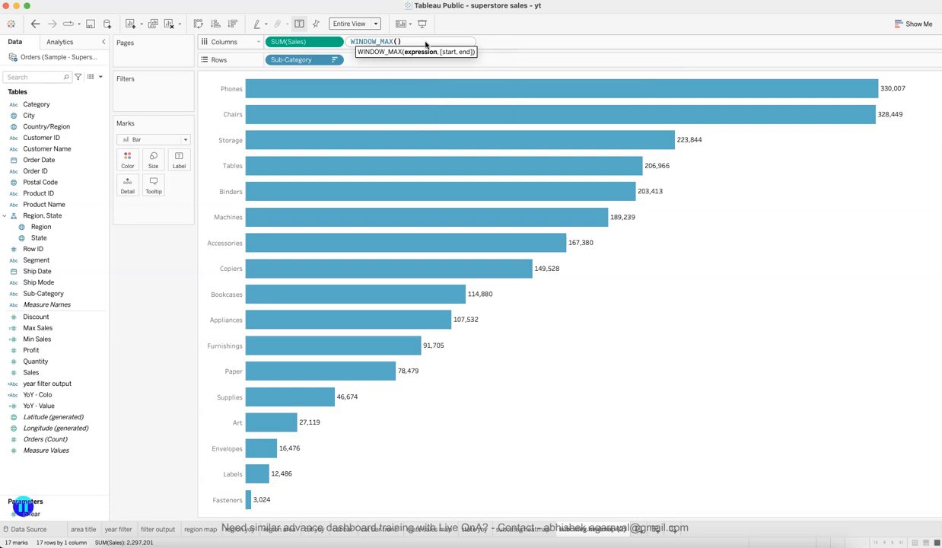
pyautogui.write('sum')
pyautogui.press('Return')
pyautogui.write('sa')
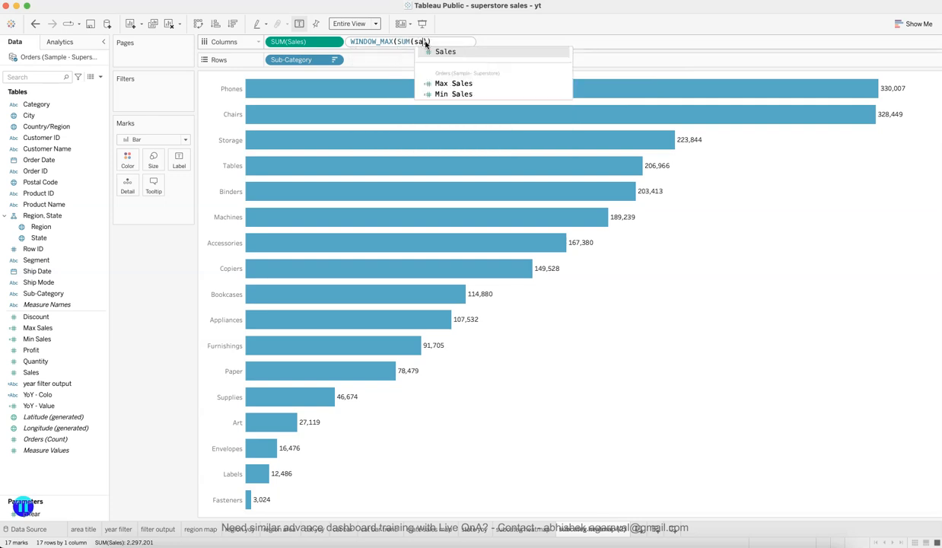
pyautogui.press('Return')
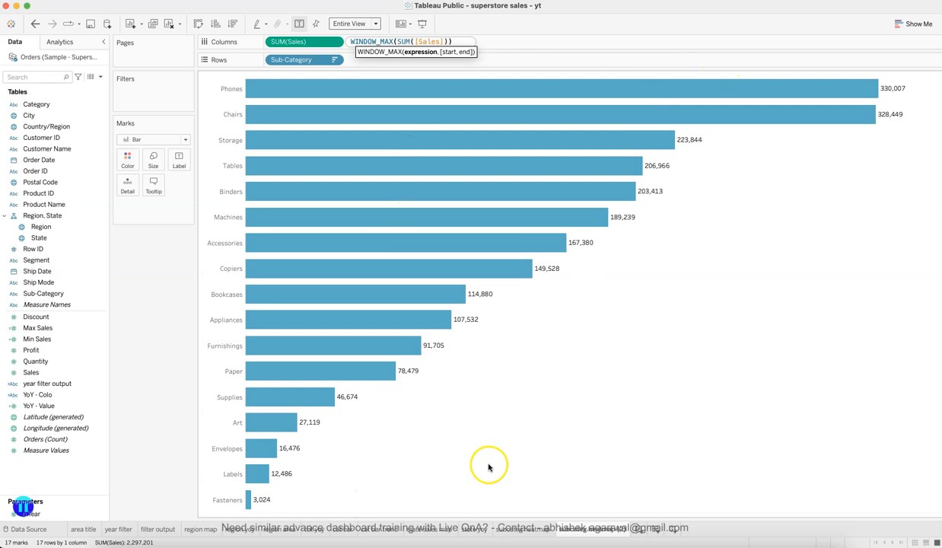
pyautogui.click(576, 276)
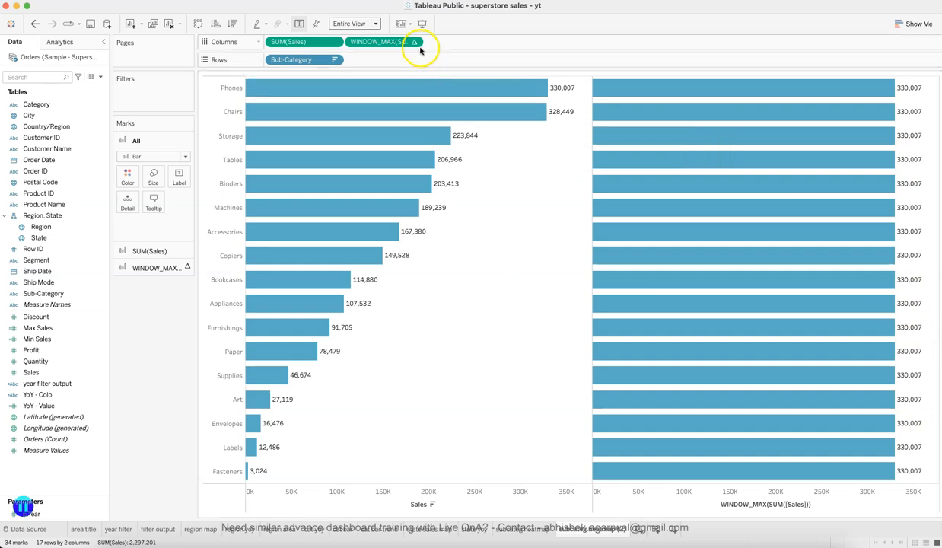
# Turn off the mark labels on the WINDOW_MAX(SUM([Sales])) bars only
pyautogui.click(182, 267)
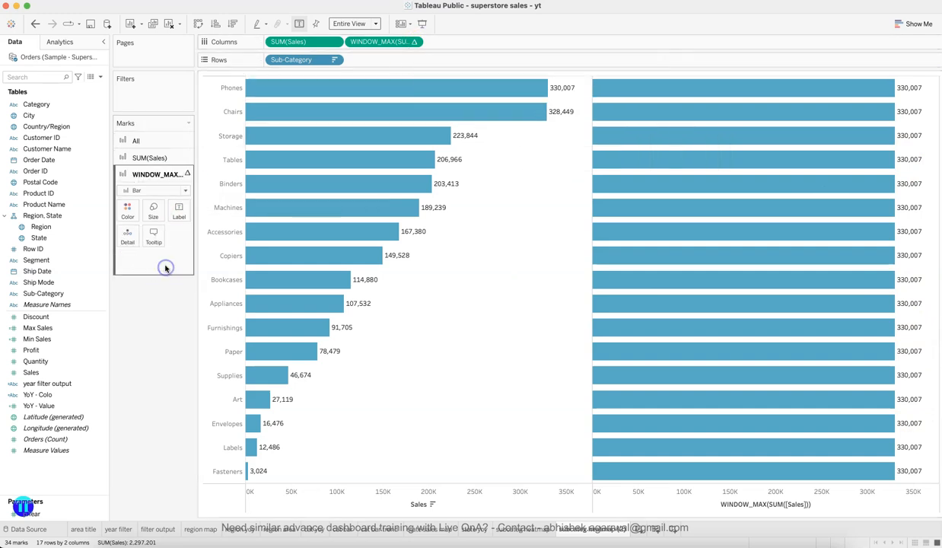
pyautogui.click(177, 214)
pyautogui.click(204, 223)
pyautogui.click(142, 369)
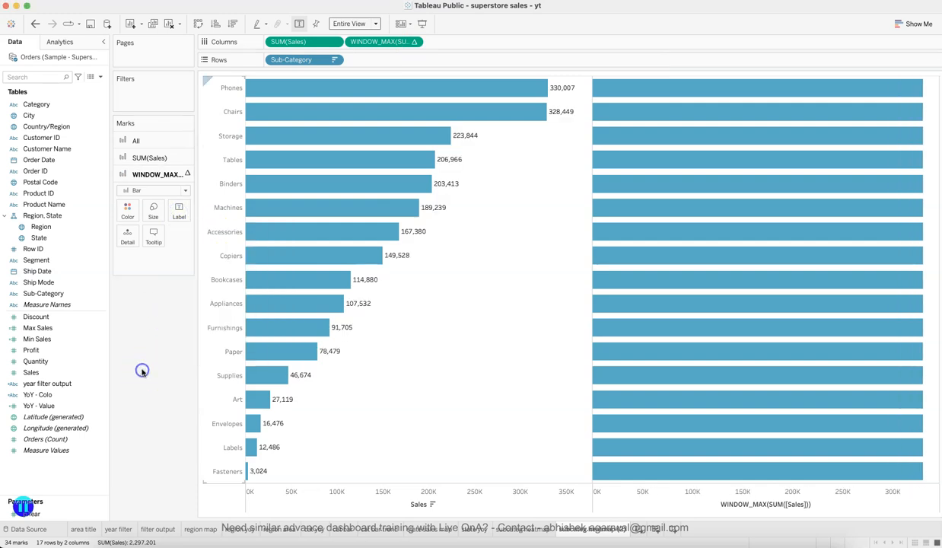
# Shrink the WINDOW_MAX(SUM([Sales])) bars to thin lines and color them light gray
pyautogui.click(156, 190)
pyautogui.click(157, 192)
pyautogui.click(154, 213)
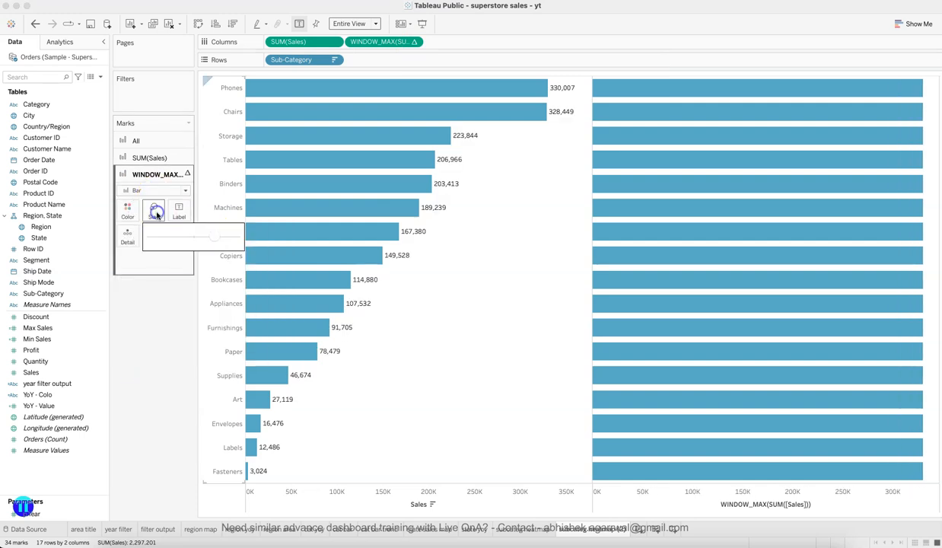
pyautogui.moveTo(211, 236); pyautogui.dragTo(151, 238)
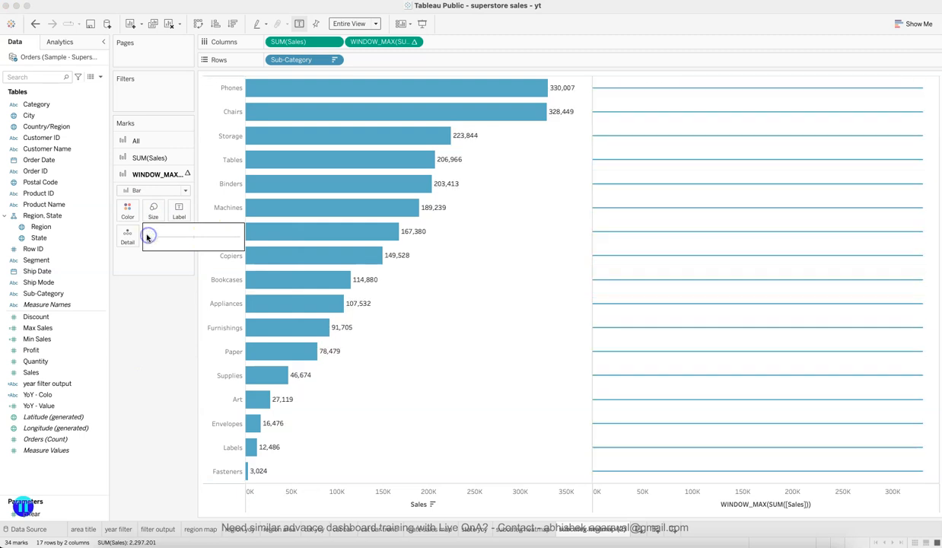
pyautogui.click(125, 215)
pyautogui.click(144, 257)
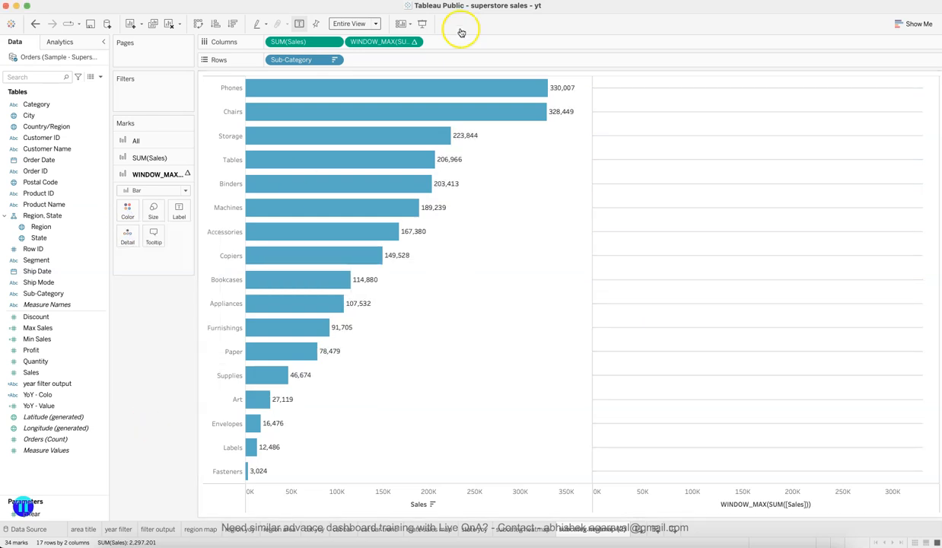
# Put WINDOW_MAX(SUM([Sales])) on a dual axis, ordered before SUM(Sales) in the columns, and remove Measure Names from its marks
pyautogui.click(414, 42)
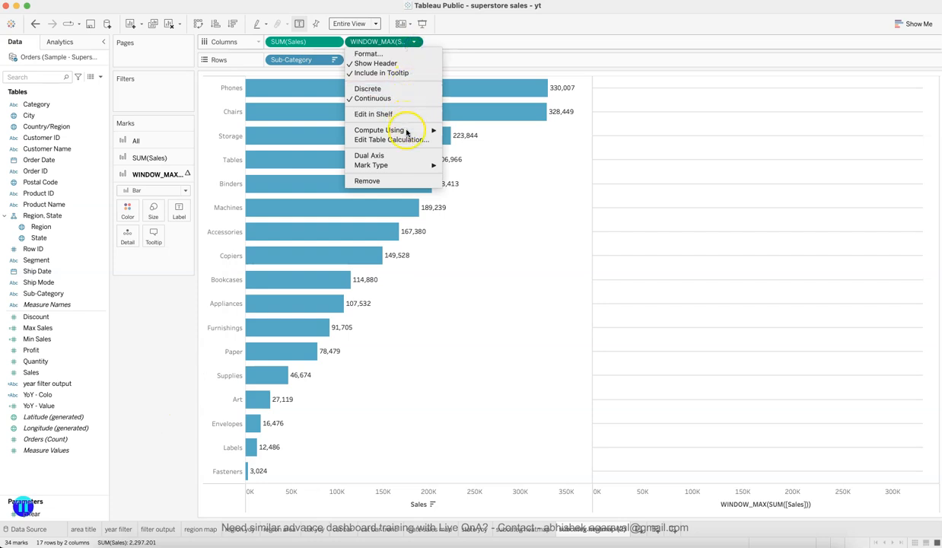
pyautogui.click(406, 156)
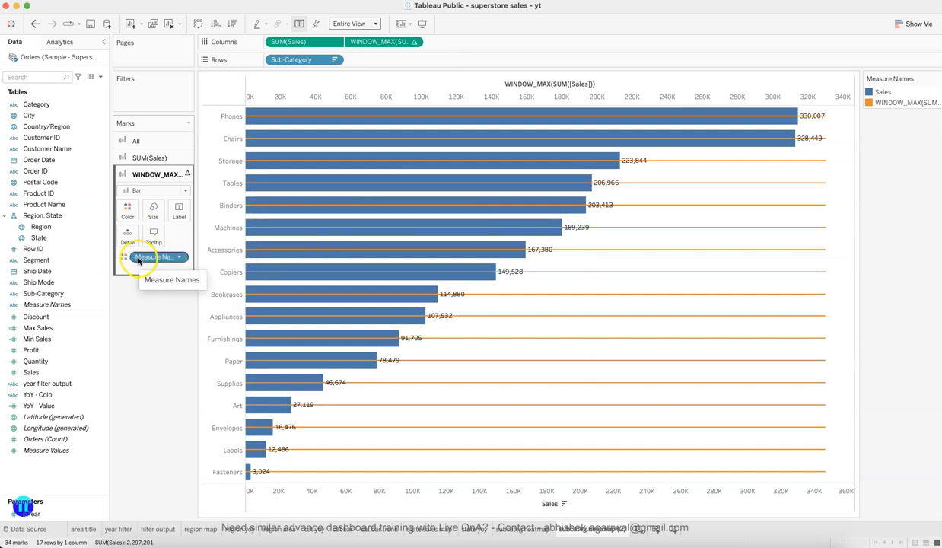
pyautogui.click(127, 211)
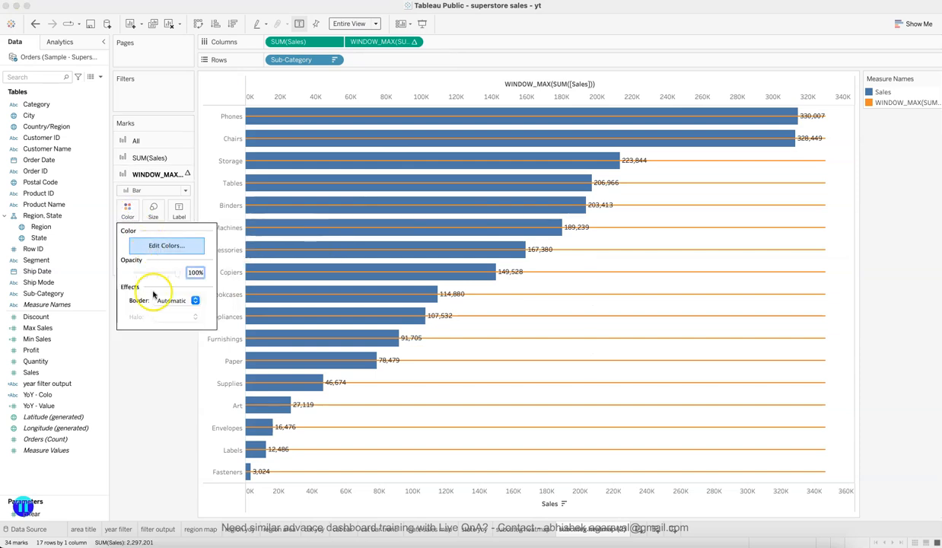
pyautogui.click(155, 368)
pyautogui.moveTo(158, 257); pyautogui.dragTo(158, 347)
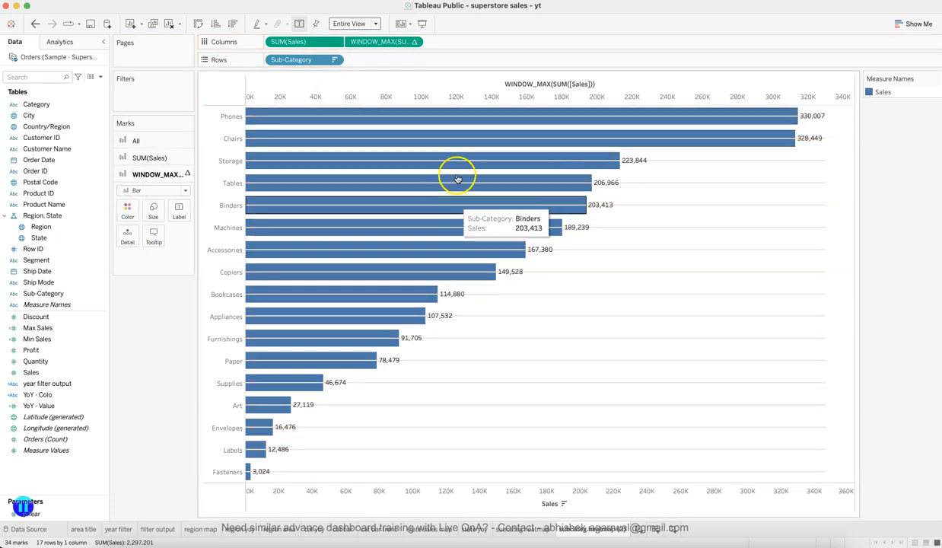
pyautogui.moveTo(380, 41); pyautogui.dragTo(266, 39)
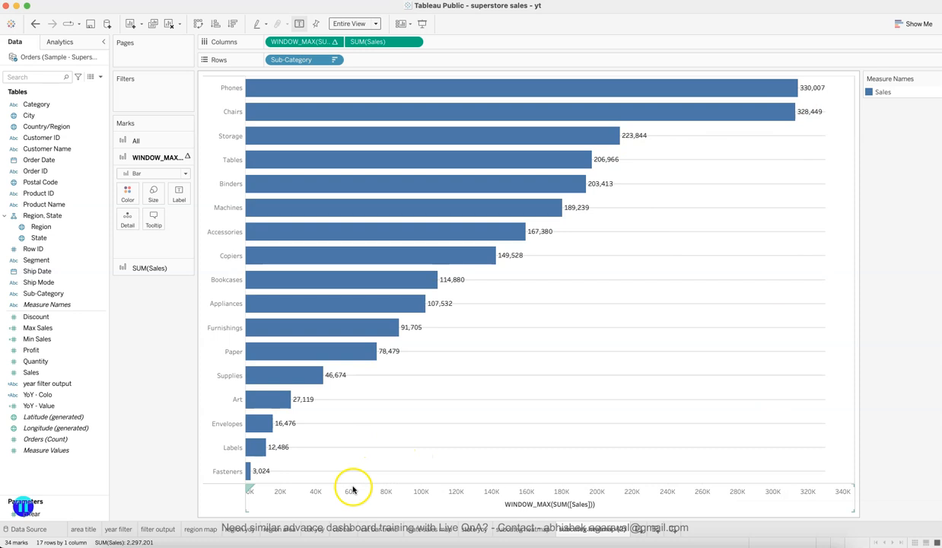
# Turn off the mark labels for SUM(Sales) and remove Measure Names from its marks
pyautogui.click(148, 267)
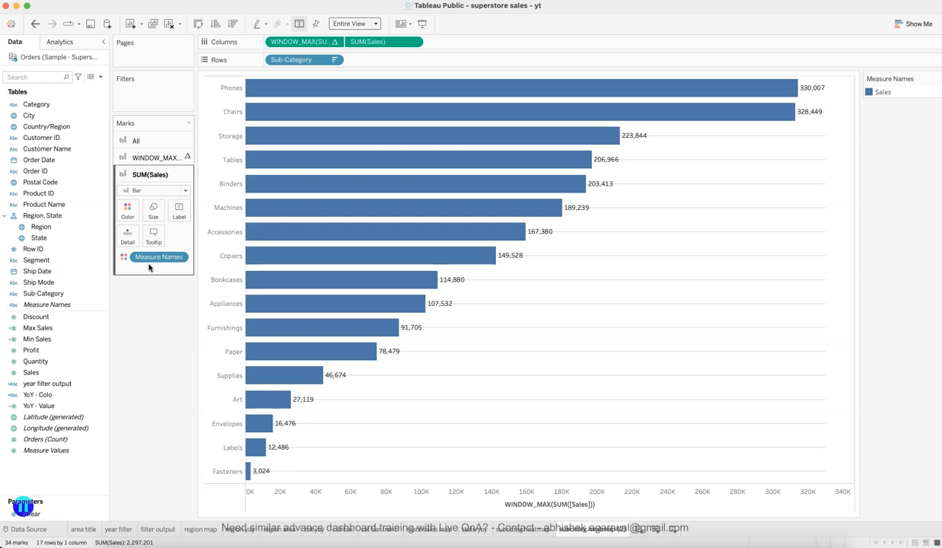
pyautogui.click(183, 209)
pyautogui.click(206, 235)
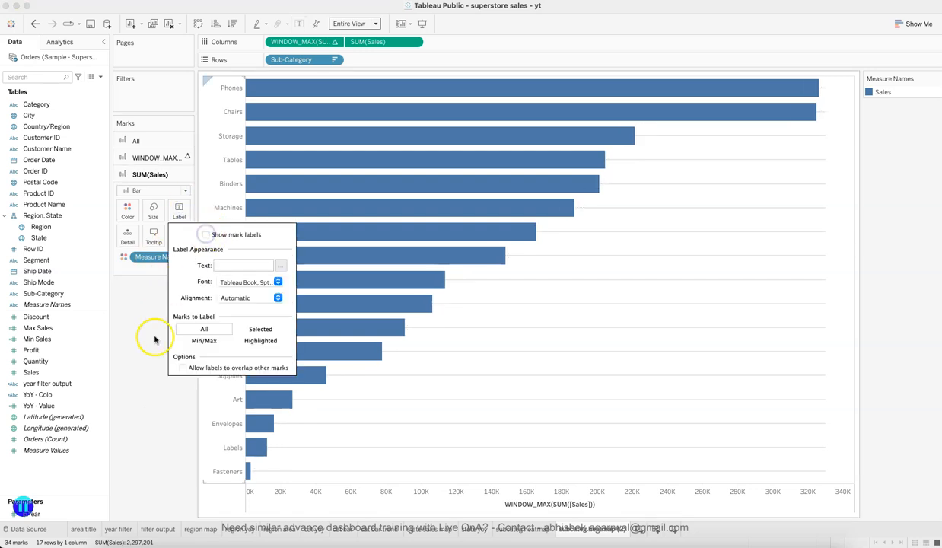
pyautogui.click(140, 394)
pyautogui.moveTo(148, 259); pyautogui.dragTo(149, 400)
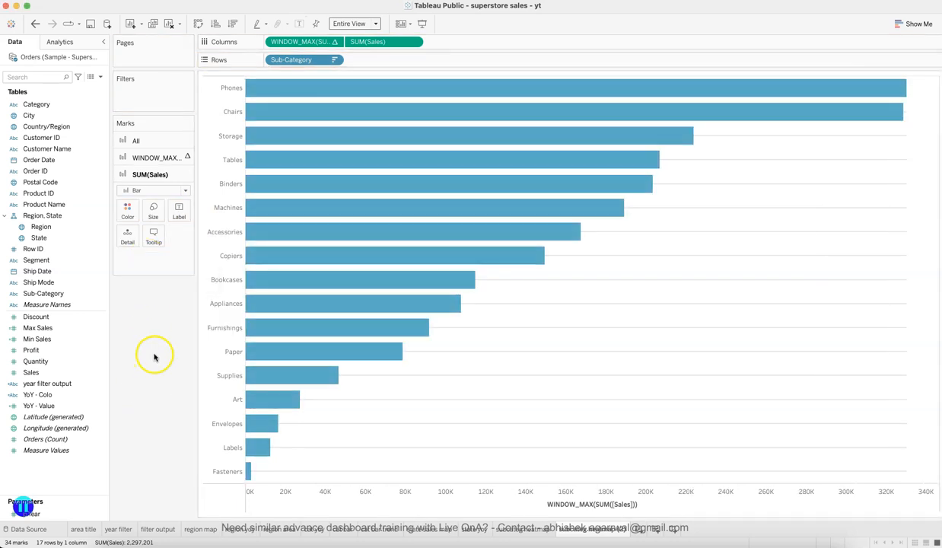
# Hide the header of the WINDOW_MAX(SUM([Sales])) axis
pyautogui.rightClick(407, 488)
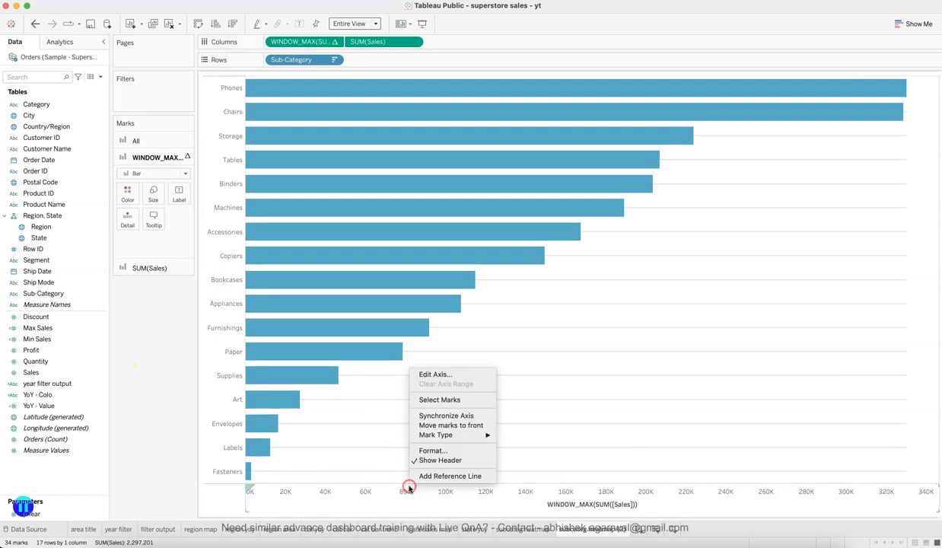
pyautogui.click(445, 459)
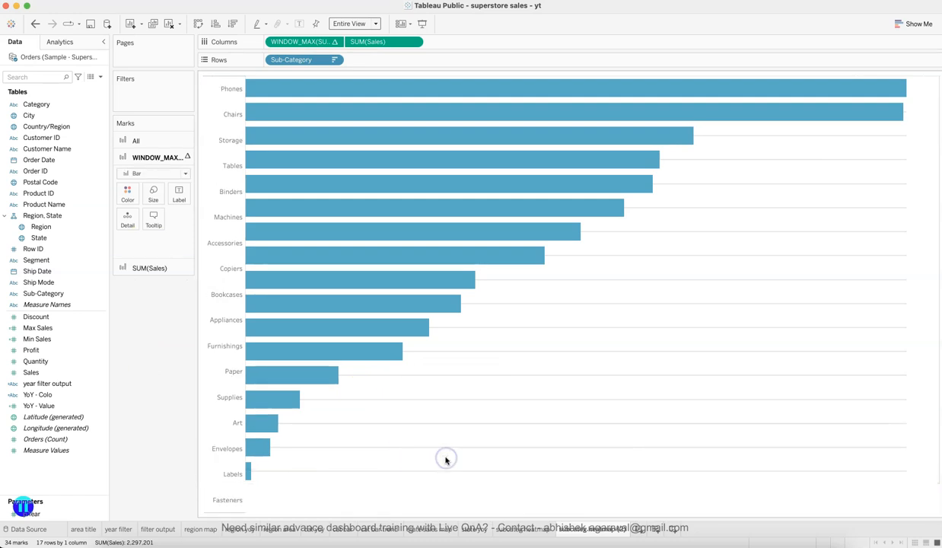
# Label the WINDOW_MAX(SUM([Sales])) marks with the Sales values
pyautogui.click(152, 140)
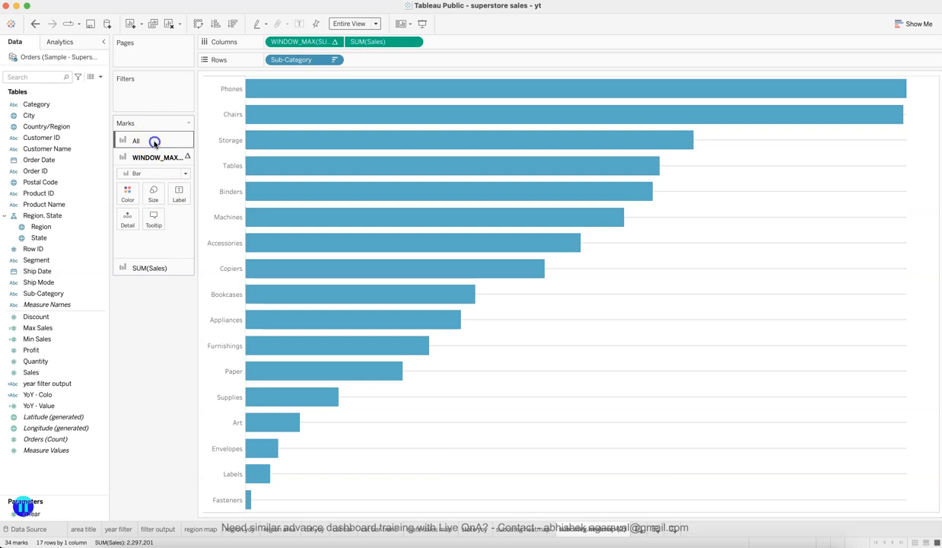
pyautogui.click(156, 250)
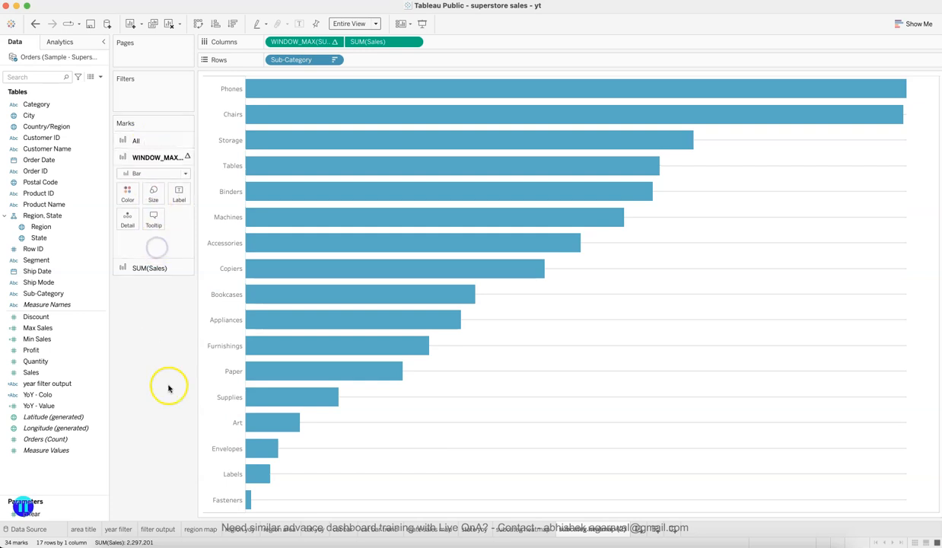
pyautogui.moveTo(61, 372); pyautogui.dragTo(178, 196)
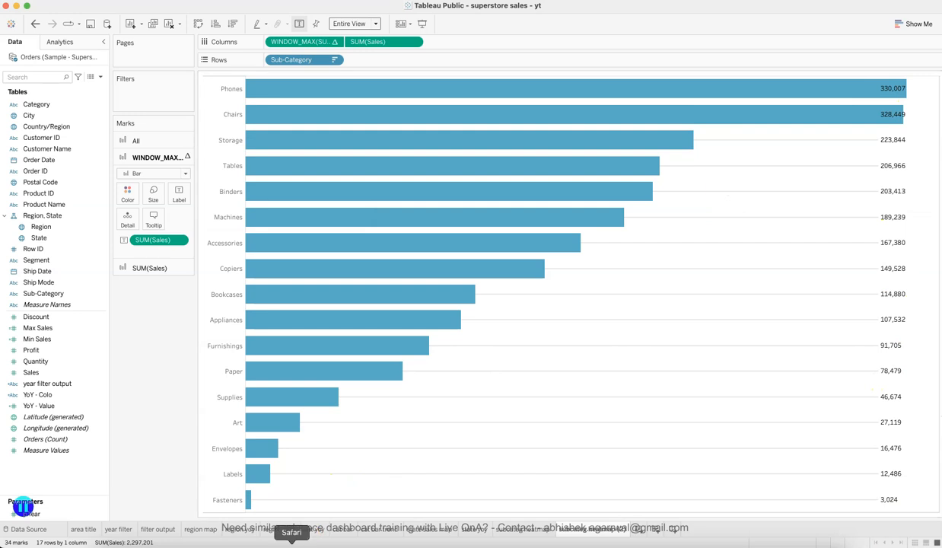
pyautogui.click(283, 540)
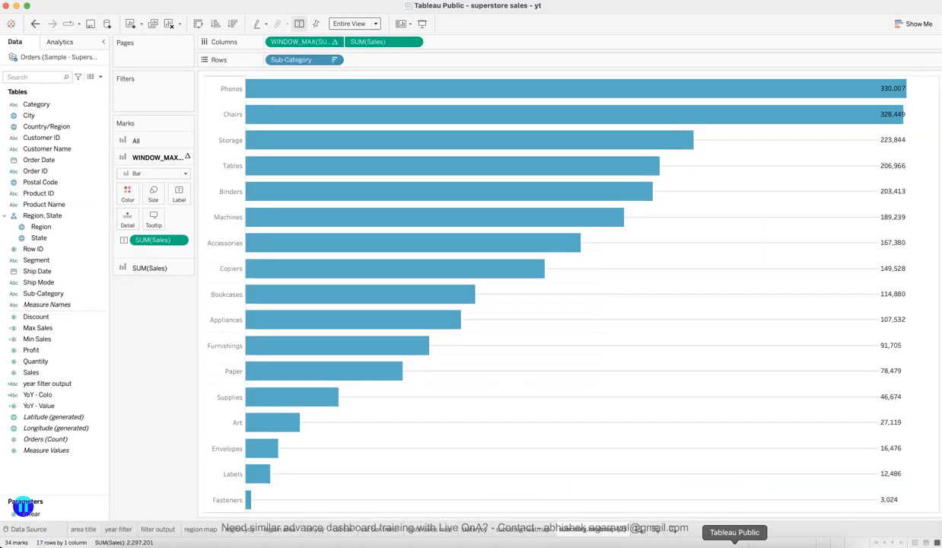
pyautogui.click(744, 540)
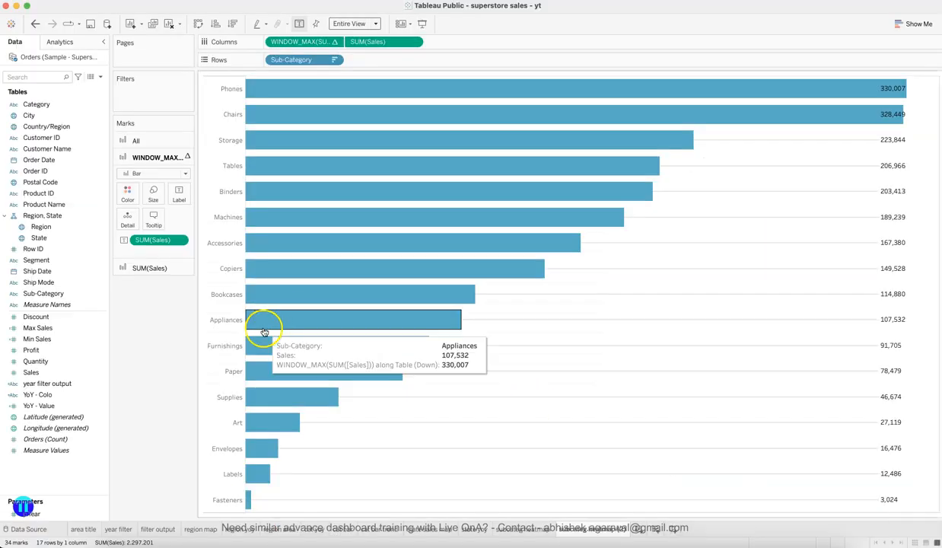
# Format the SUM(Sales) labels as custom currency with one decimal place, thousands (K) display units and the $ prefix
pyautogui.click(177, 240)
pyautogui.click(162, 292)
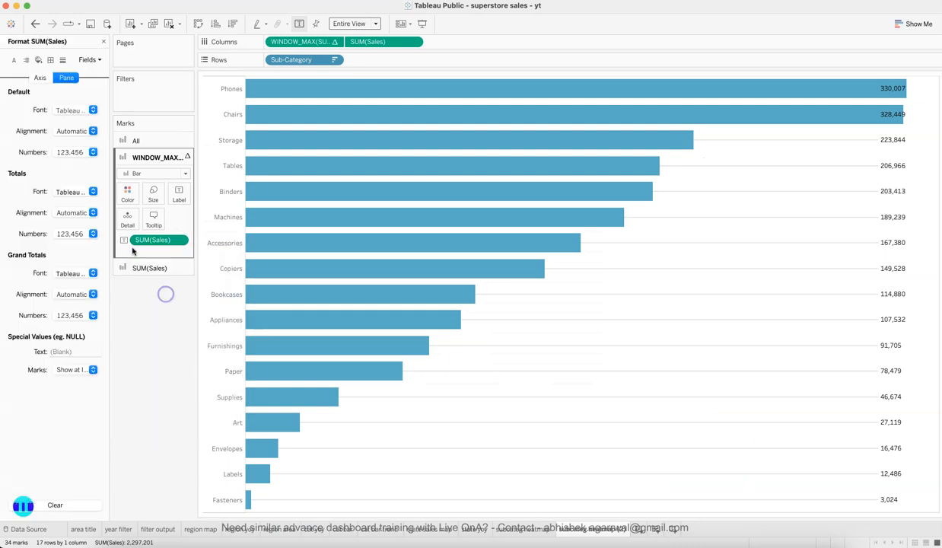
pyautogui.click(74, 151)
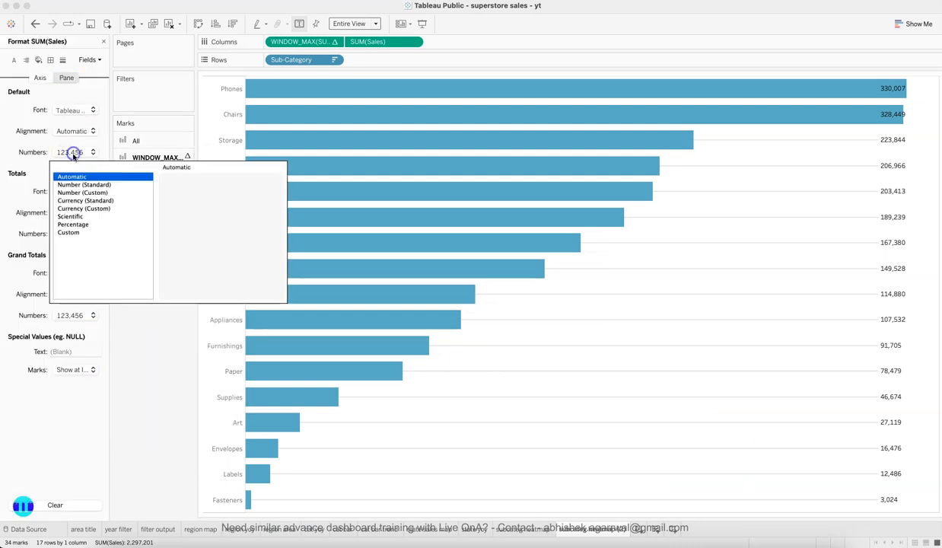
pyautogui.click(85, 208)
pyautogui.click(195, 196)
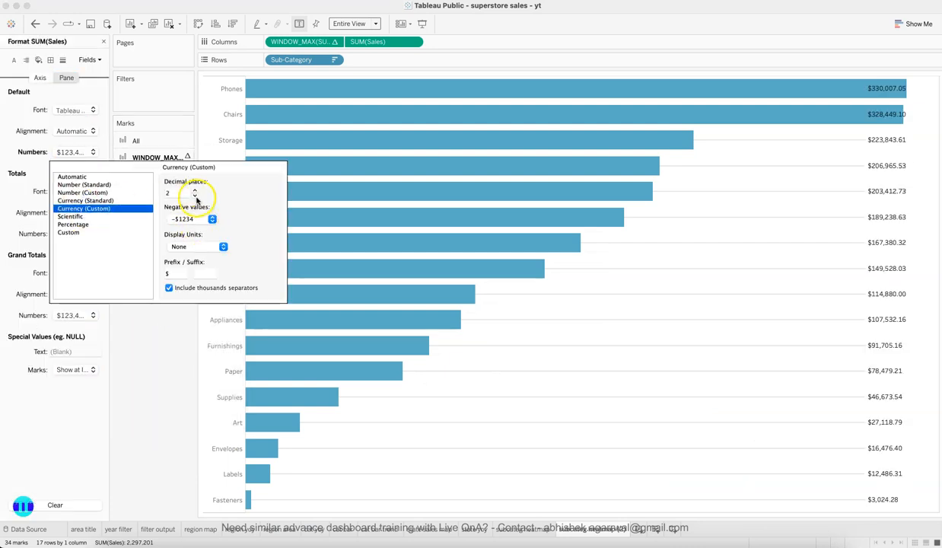
pyautogui.click(197, 249)
pyautogui.click(197, 258)
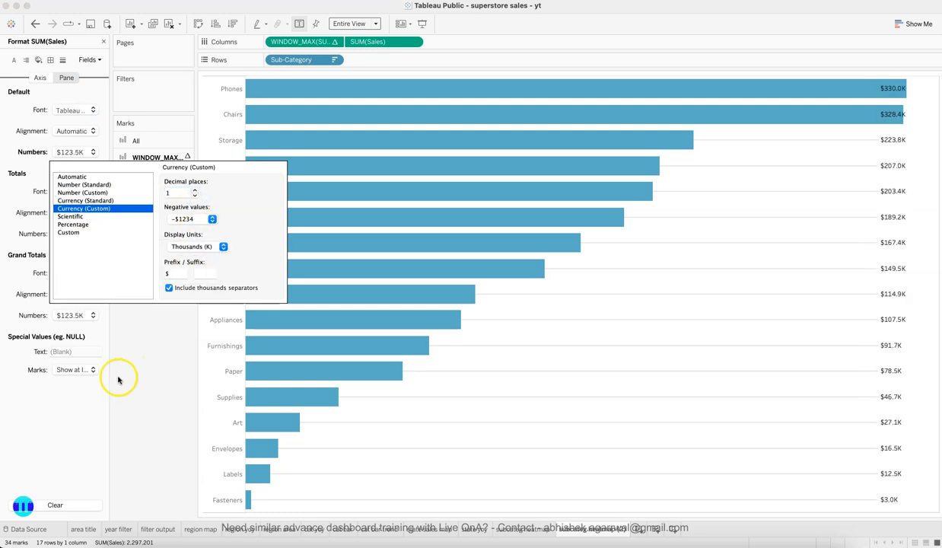
pyautogui.click(154, 428)
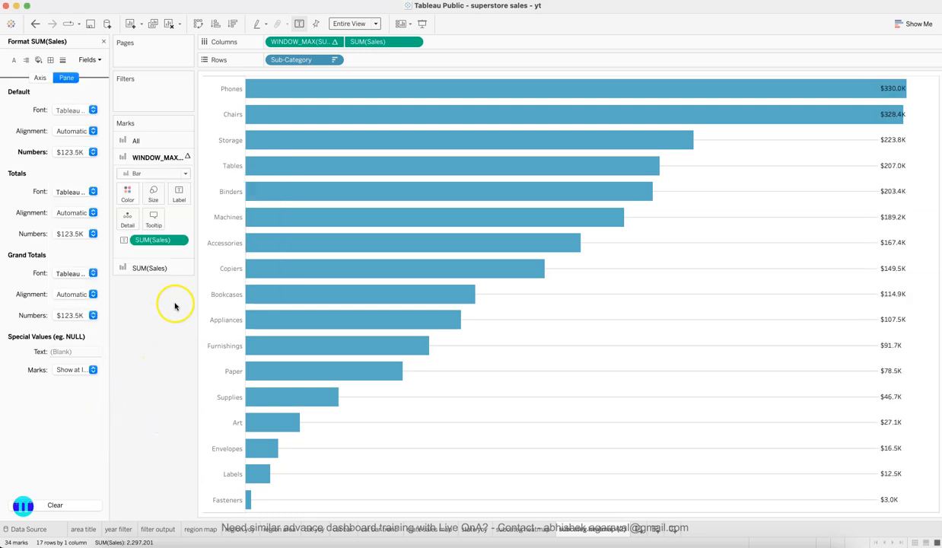
pyautogui.click(103, 42)
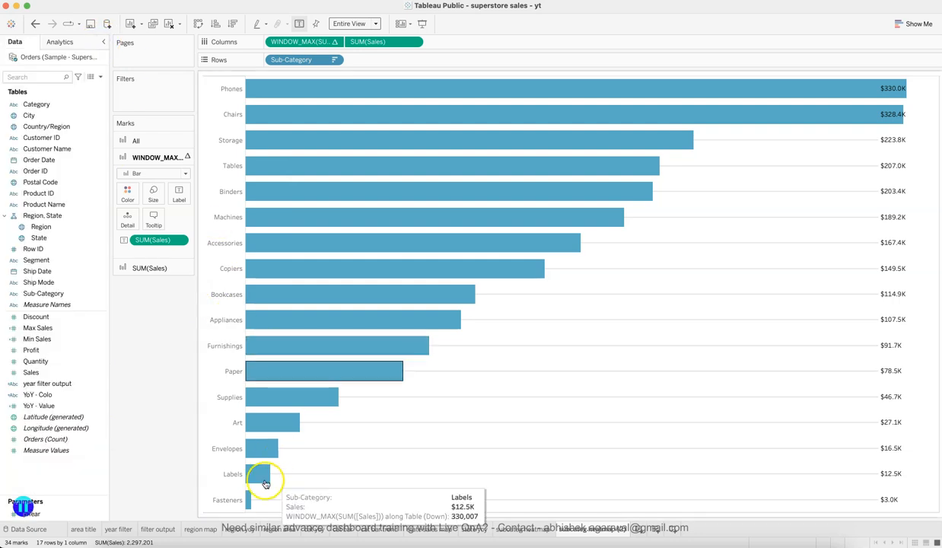
# Switch to Safari and examine the reference dashboard's Sales by Segment and Top Manufacturers by Sales charts, then return to Tableau Public
pyautogui.click(292, 542)
pyautogui.scroll(-5, 626, 361)
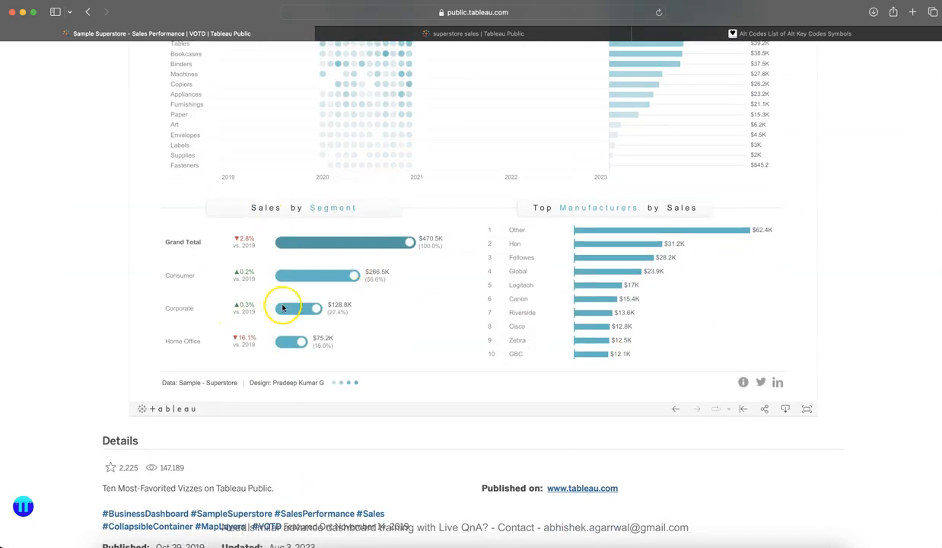
pyautogui.scroll(2, 318, 292)
pyautogui.scroll(1, 324, 296)
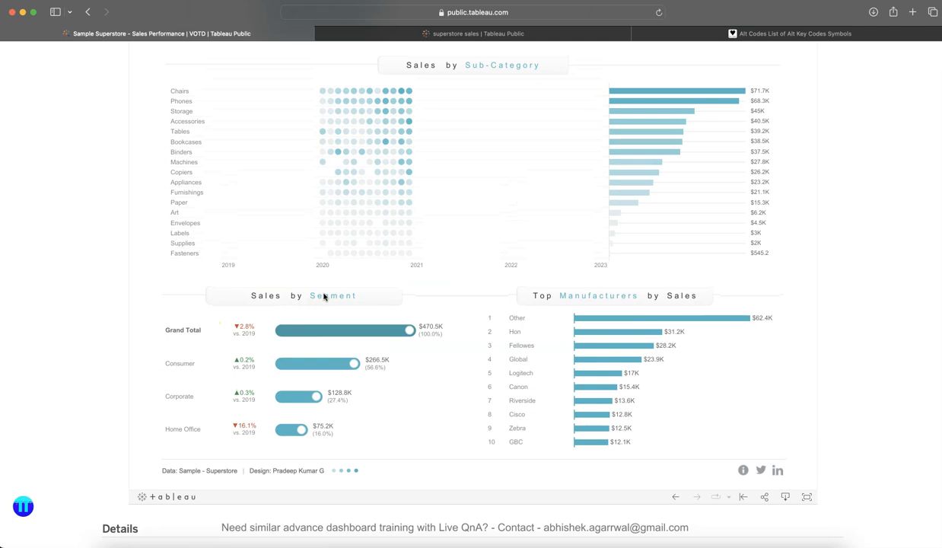
pyautogui.scroll(4, 323, 296)
pyautogui.scroll(-2, 324, 297)
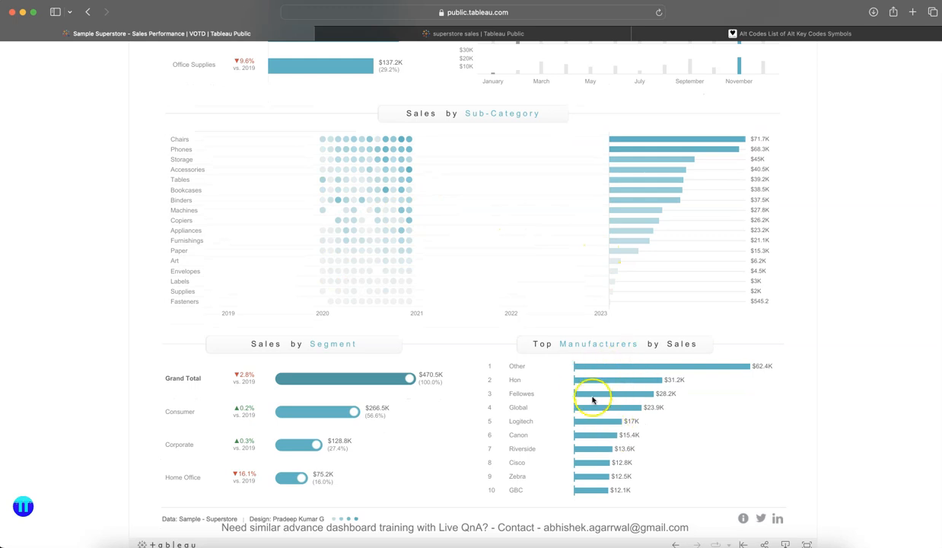
pyautogui.moveTo(597, 430)
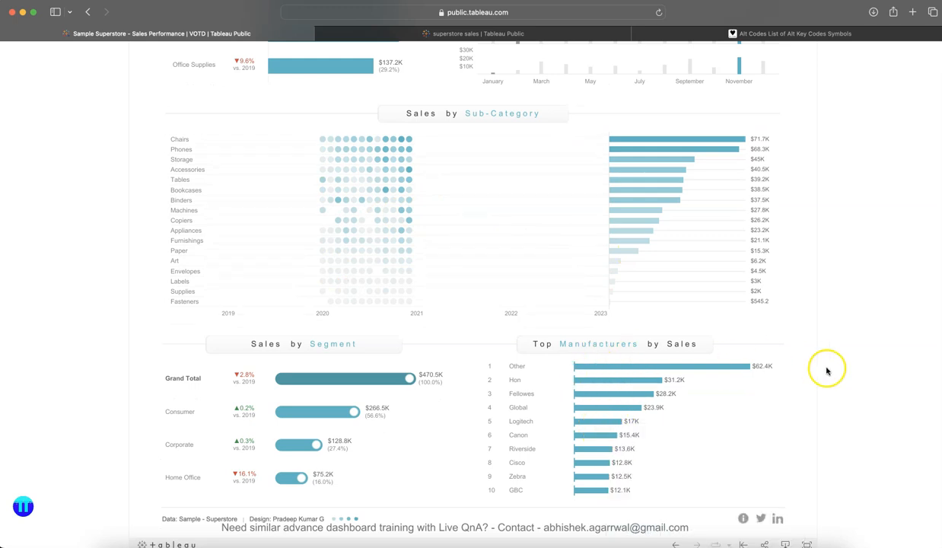
pyautogui.moveTo(724, 368)
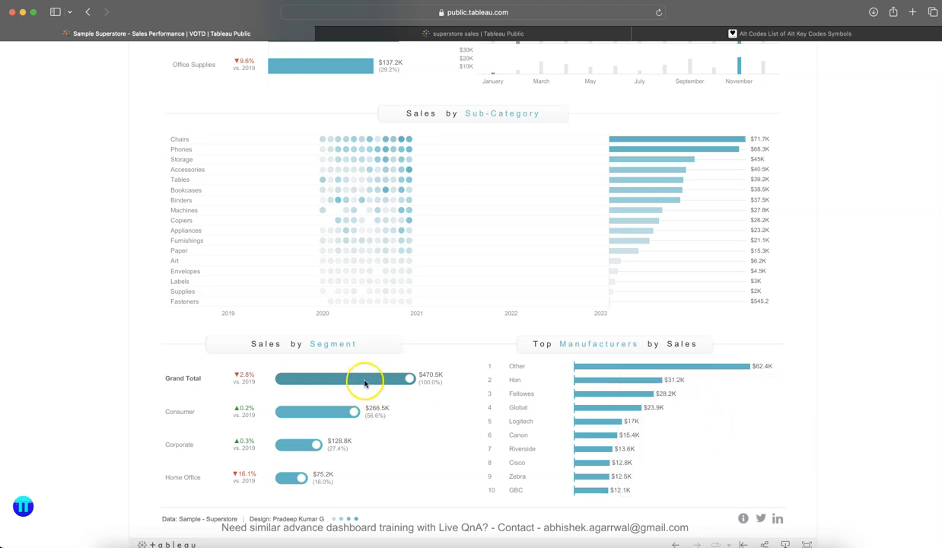
pyautogui.moveTo(341, 386)
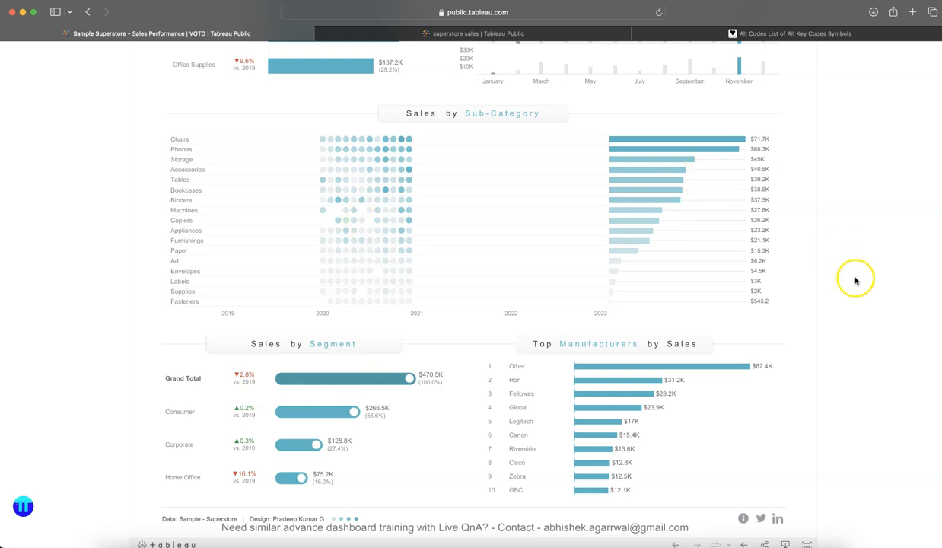
pyautogui.press('super+Tab')
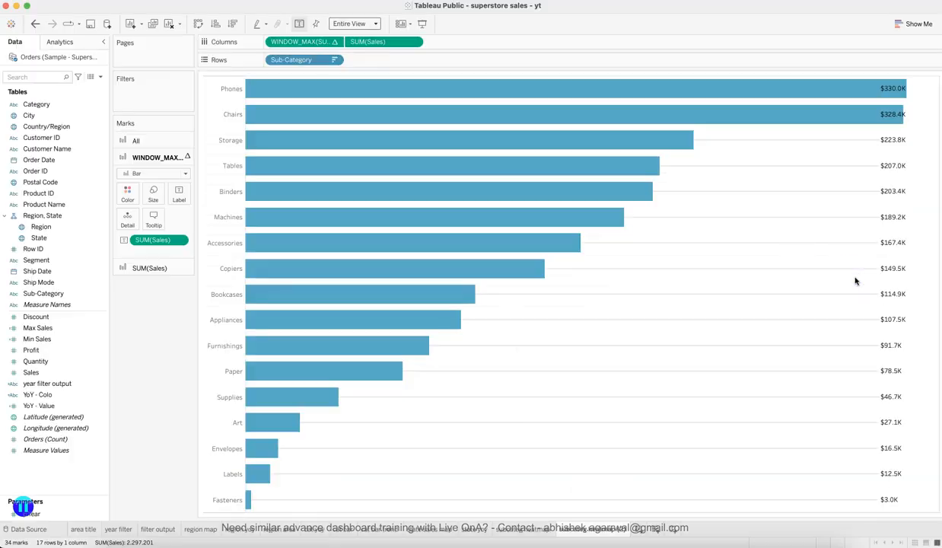
# Add a new worksheet and name it top manufacturers
pyautogui.click(615, 530)
pyautogui.click(615, 530)
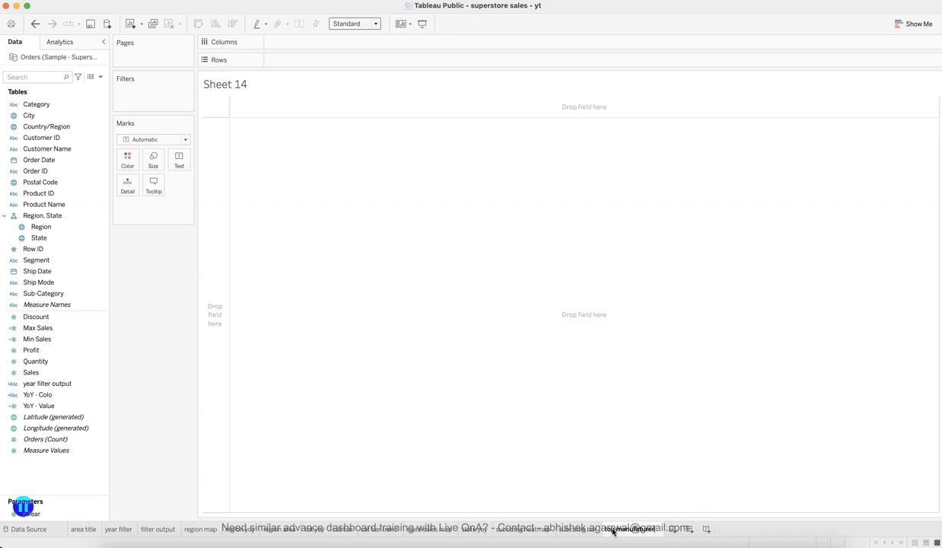
pyautogui.press('Return')
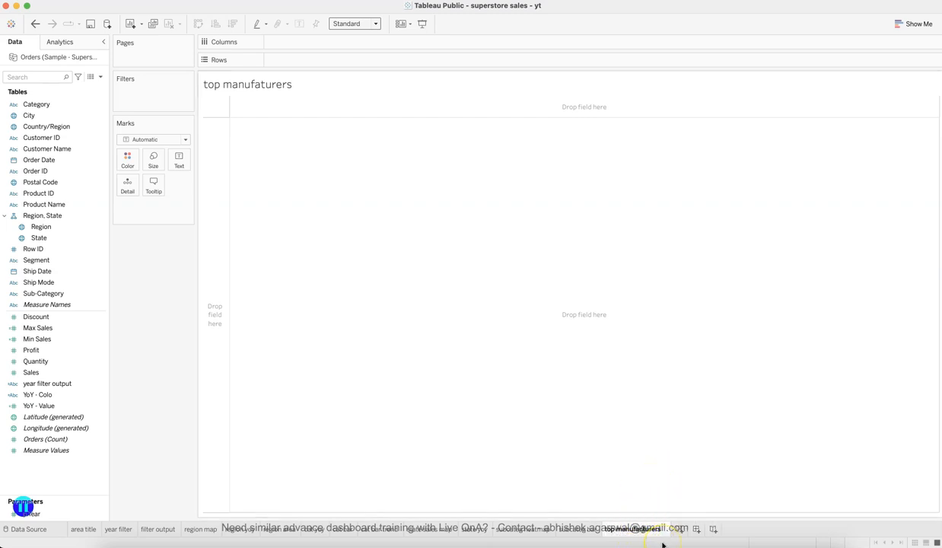
pyautogui.click(635, 446)
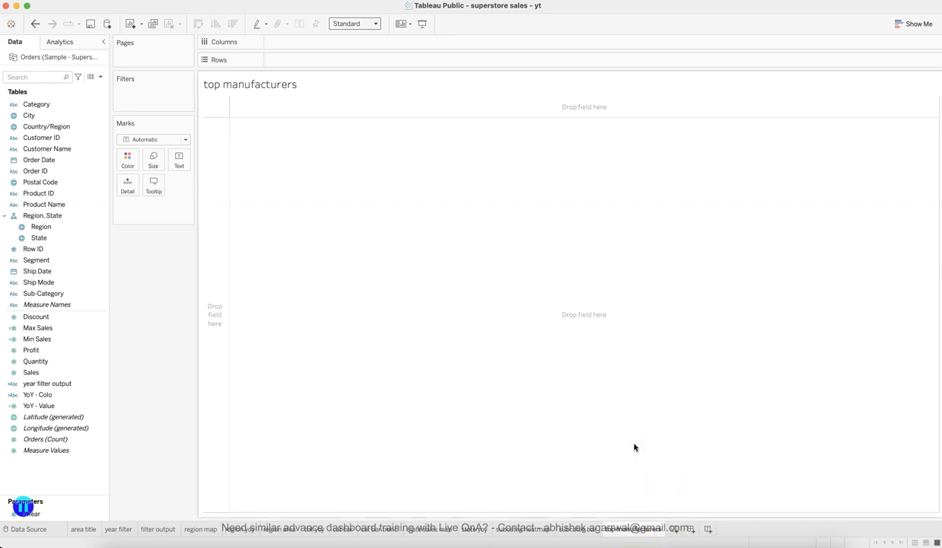
# Search the data fields for "manu" and clear the search
pyautogui.click(256, 381)
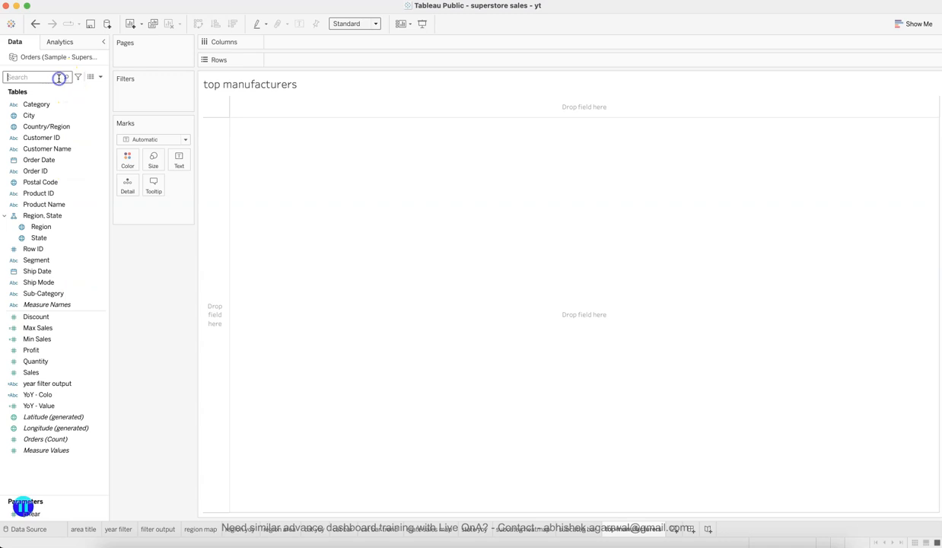
pyautogui.write('manu')
pyautogui.press('BackSpace')
pyautogui.press('BackSpace')
pyautogui.press('BackSpace')
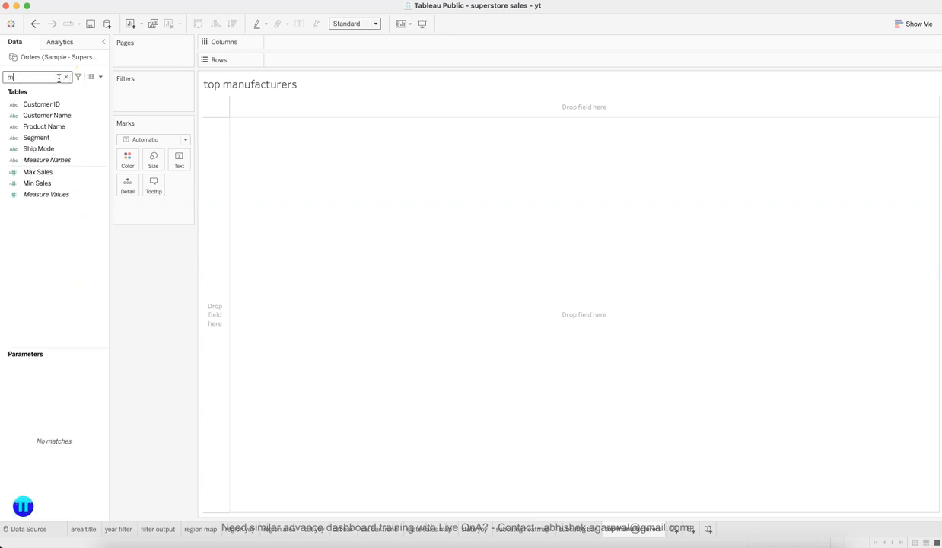
pyautogui.press('BackSpace')
pyautogui.click(76, 226)
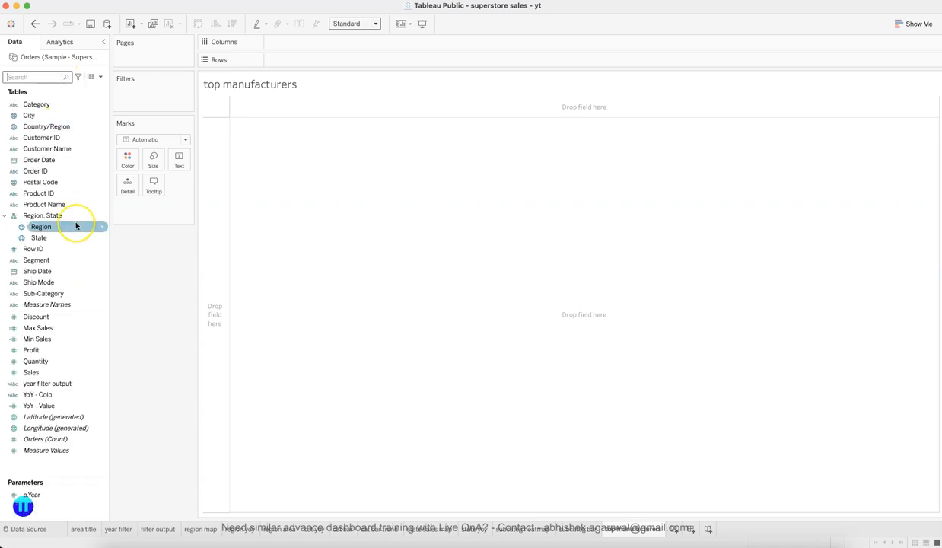
# Build a bar chart with Product Name in rows and SUM(Sales) in columns, sorted descending by sales
pyautogui.click(74, 204)
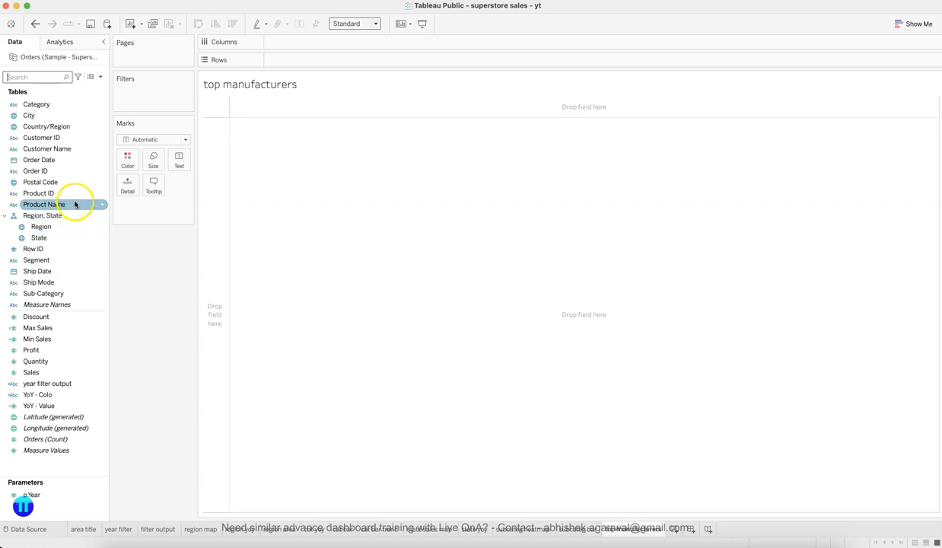
pyautogui.moveTo(74, 204); pyautogui.dragTo(304, 60)
pyautogui.click(495, 274)
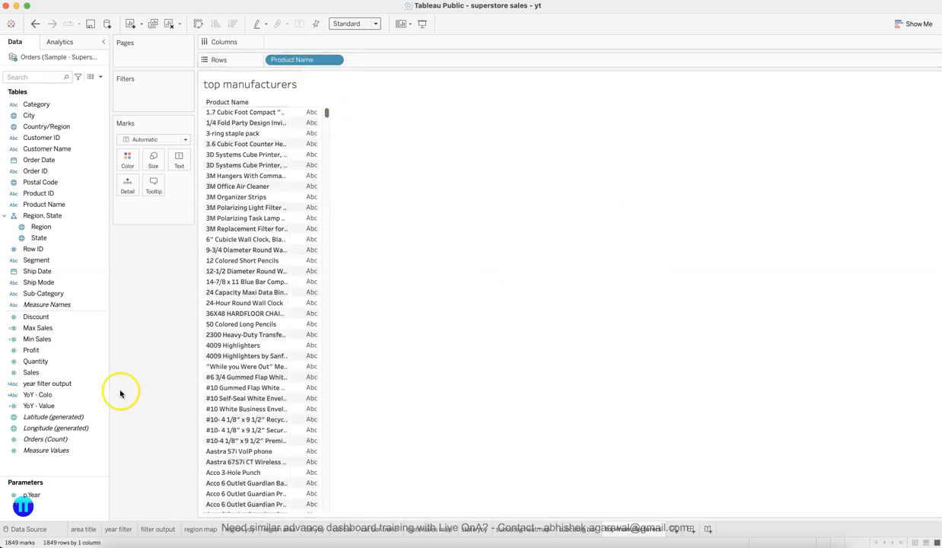
pyautogui.click(66, 373)
pyautogui.moveTo(66, 373); pyautogui.dragTo(353, 47)
pyautogui.click(234, 24)
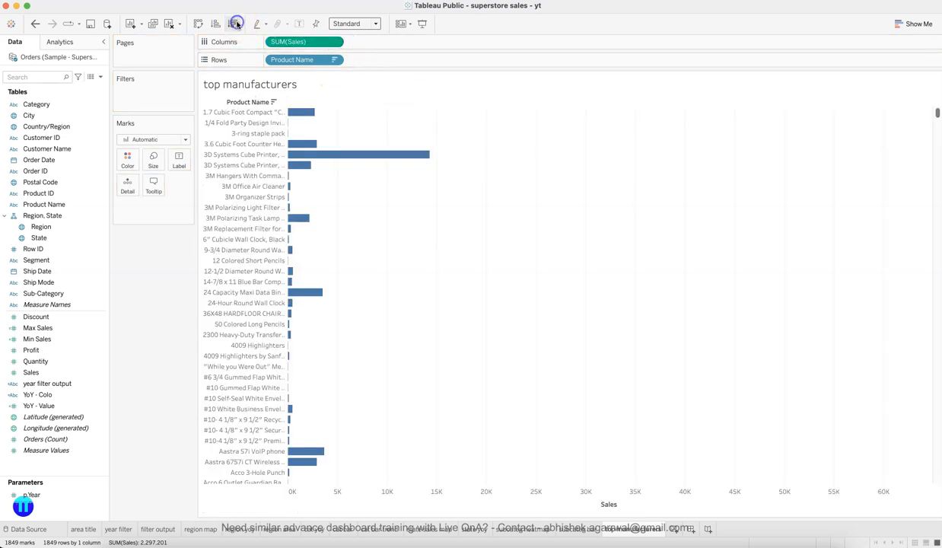
# Filter Product Name to the top 10 by sum of Sales and fit the chart to Entire View
pyautogui.click(338, 60)
pyautogui.click(322, 76)
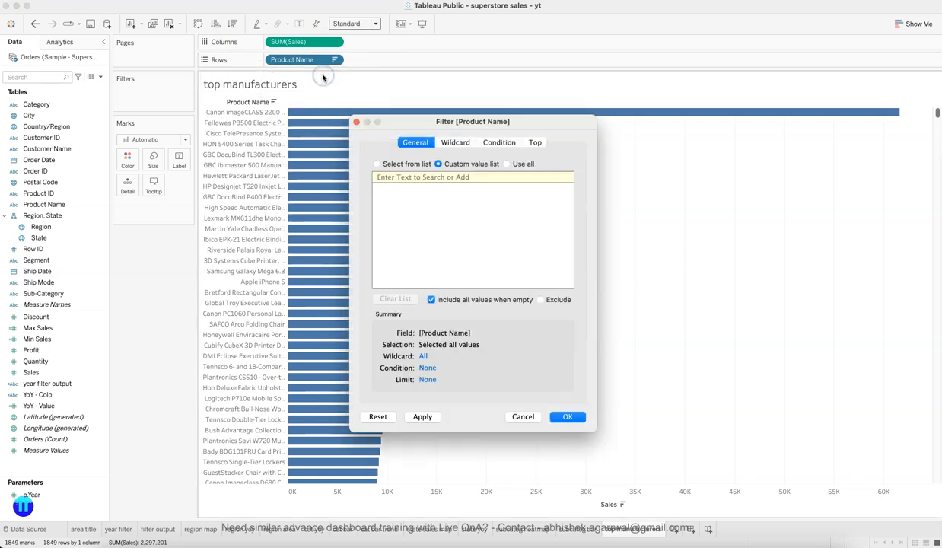
pyautogui.click(534, 144)
pyautogui.click(395, 171)
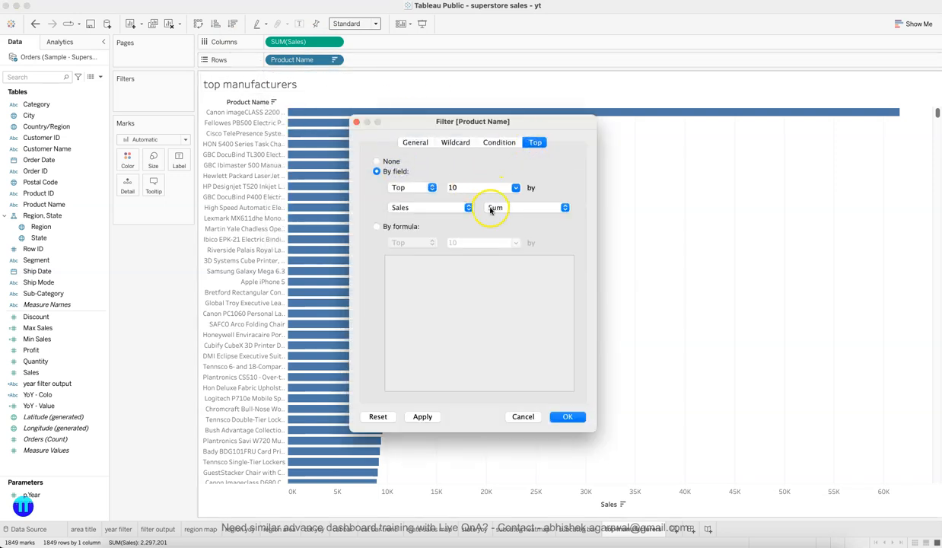
pyautogui.click(569, 417)
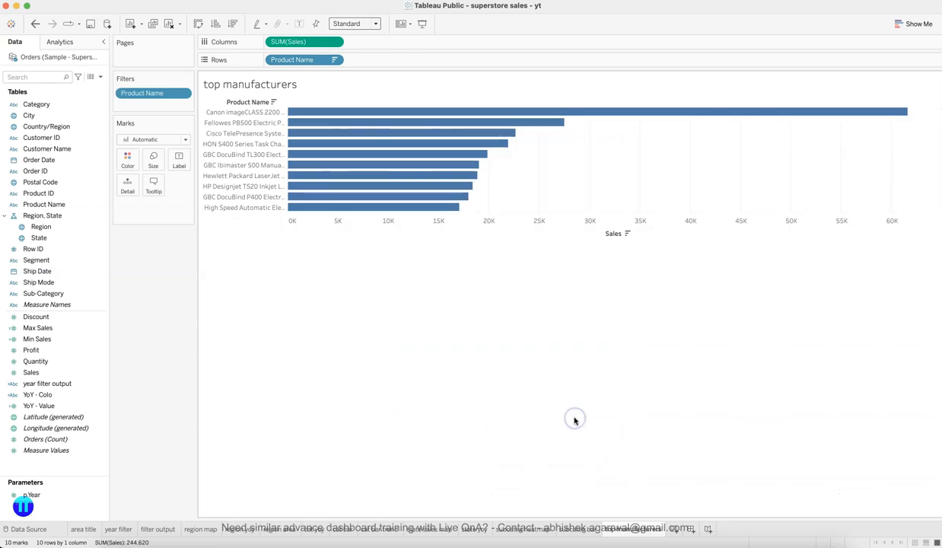
pyautogui.click(344, 24)
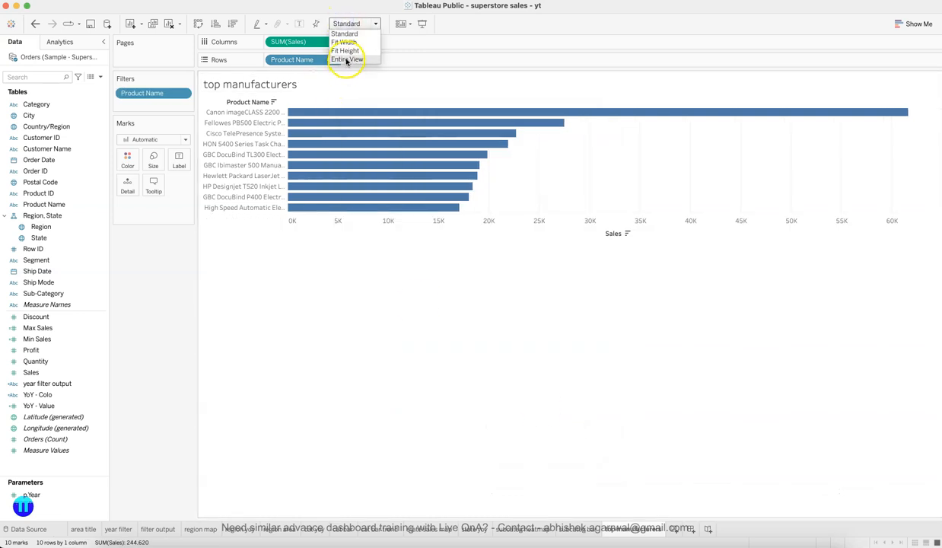
pyautogui.click(347, 60)
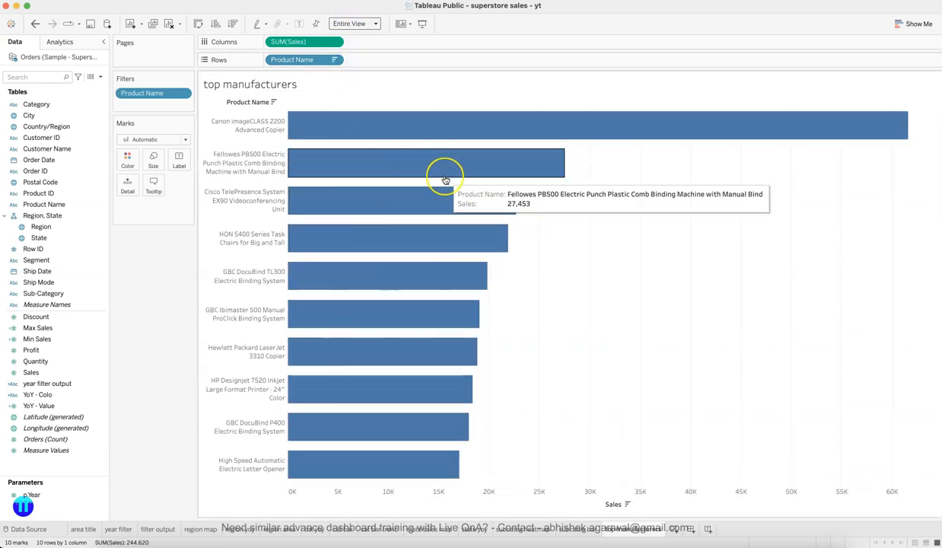
# Hide the Sales axis header and the sheet title of the top manufacturers chart
pyautogui.rightClick(548, 501)
pyautogui.click(569, 473)
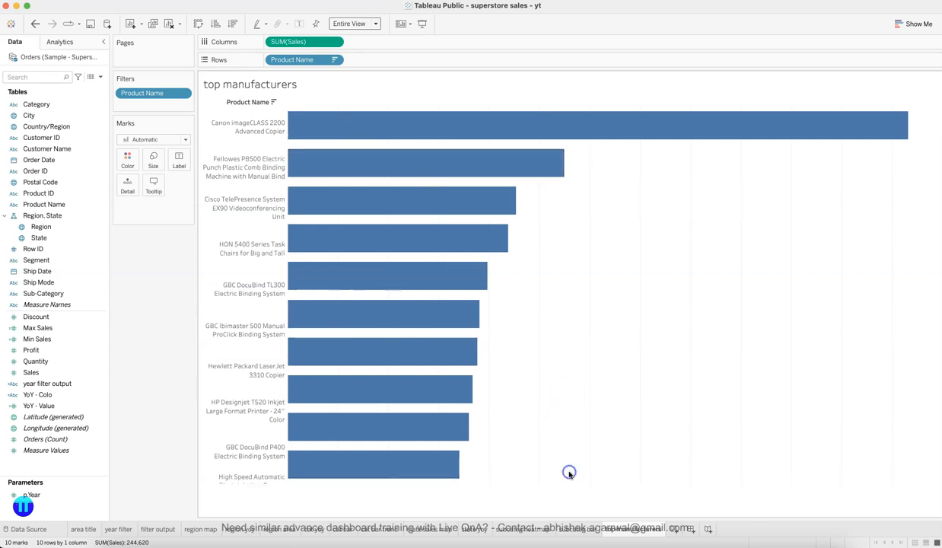
pyautogui.rightClick(348, 82)
pyautogui.click(366, 101)
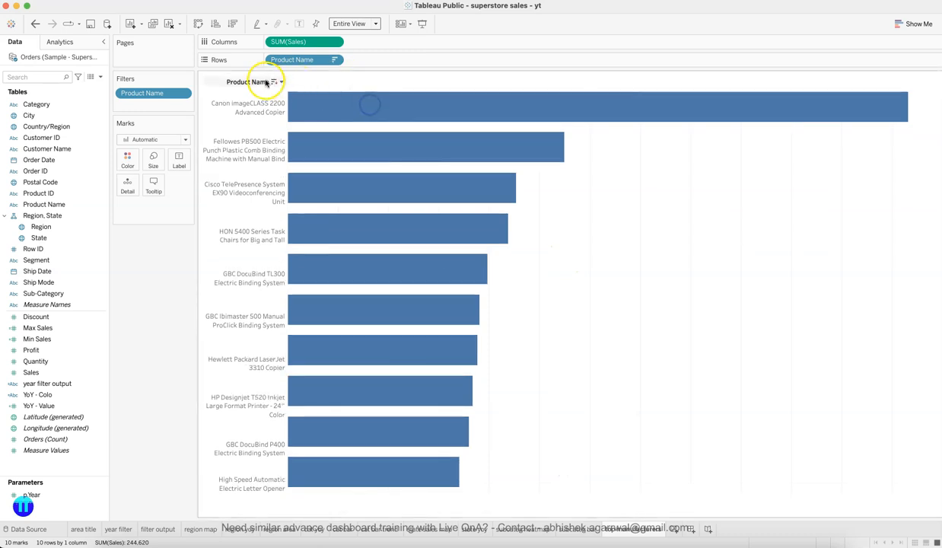
# Hide the field labels for rows in the product bar chart and show mark labels on the bars
pyautogui.rightClick(255, 80)
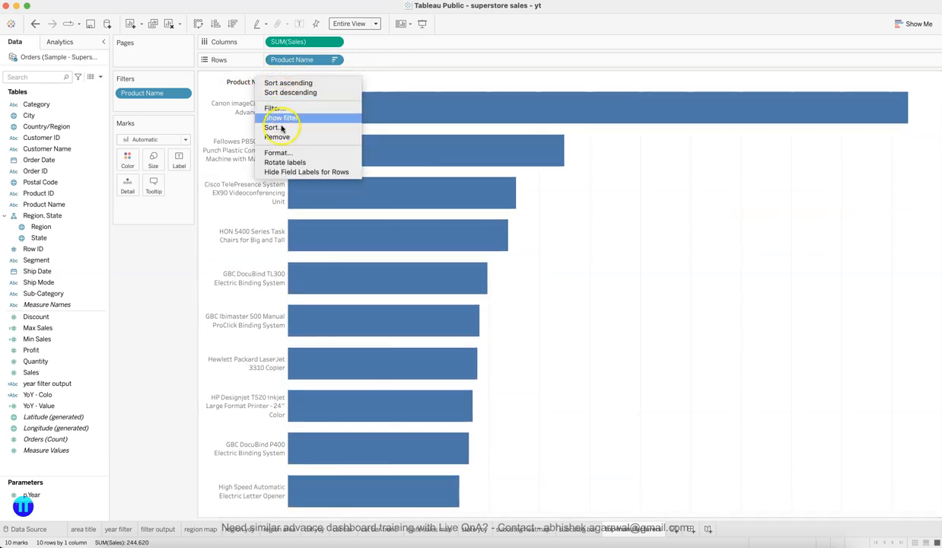
pyautogui.click(285, 171)
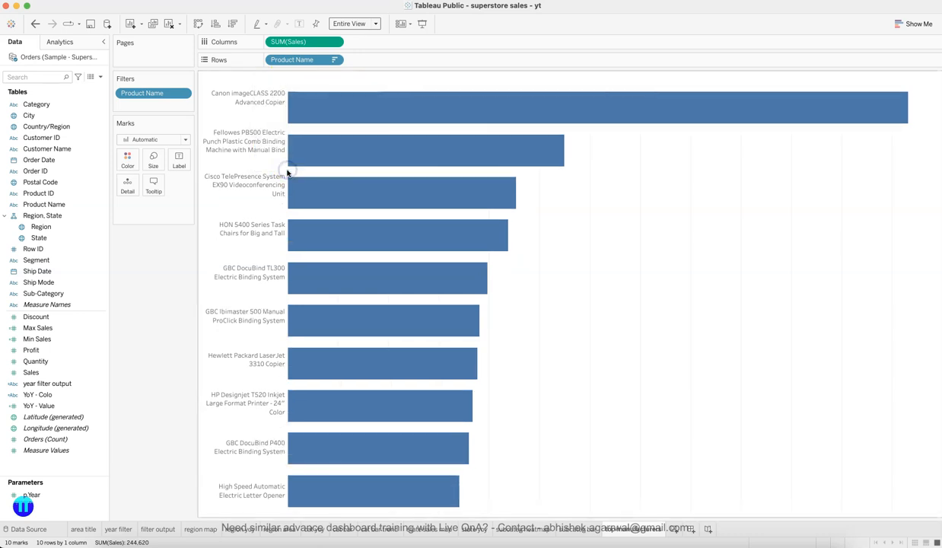
pyautogui.click(180, 169)
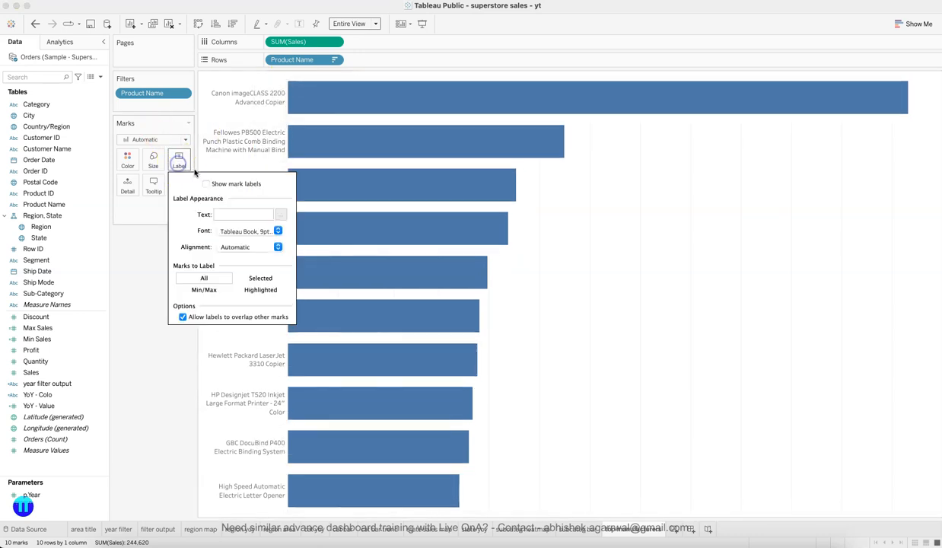
pyautogui.click(203, 183)
pyautogui.click(165, 387)
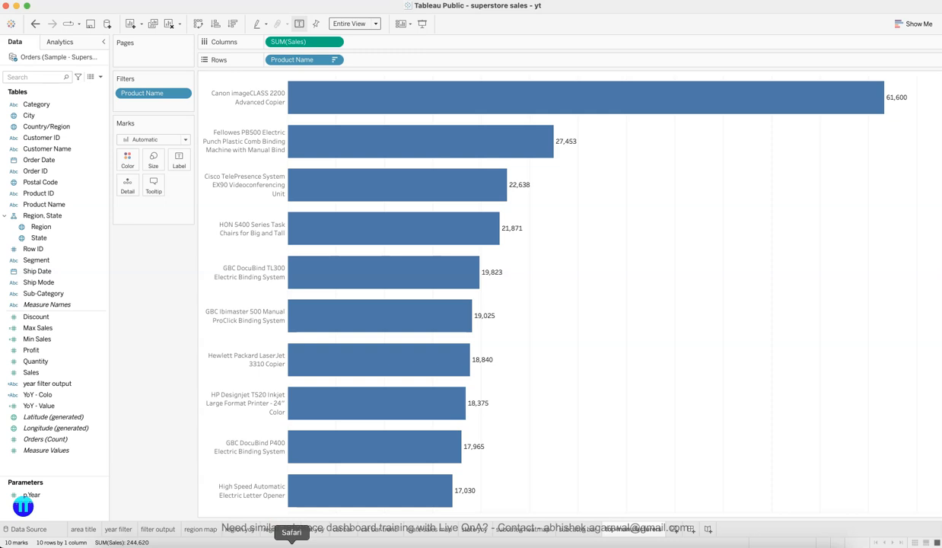
# Check the Top Manufacturers chart in the reference dashboard in Safari, and add MIN(0) before SUM(Sales) in the Tableau sheet's columns
pyautogui.click(291, 541)
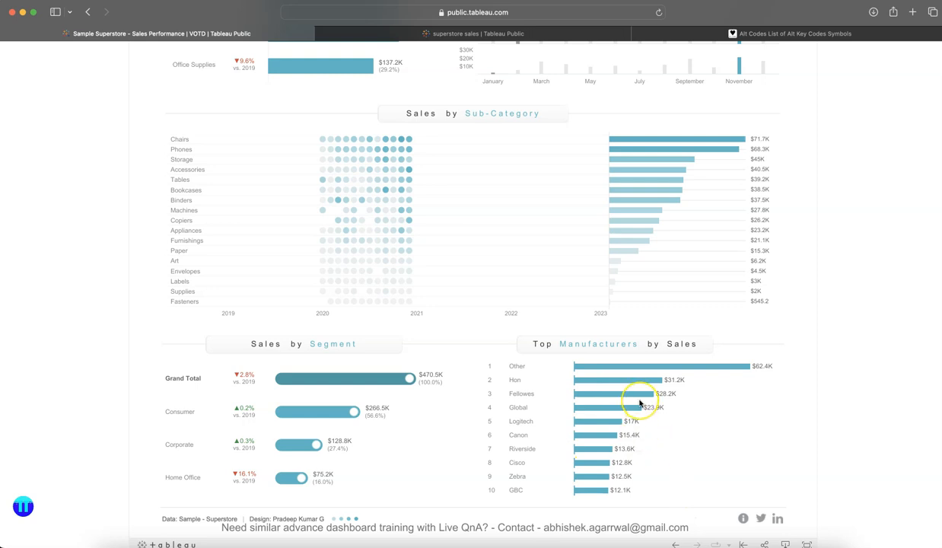
pyautogui.moveTo(639, 403)
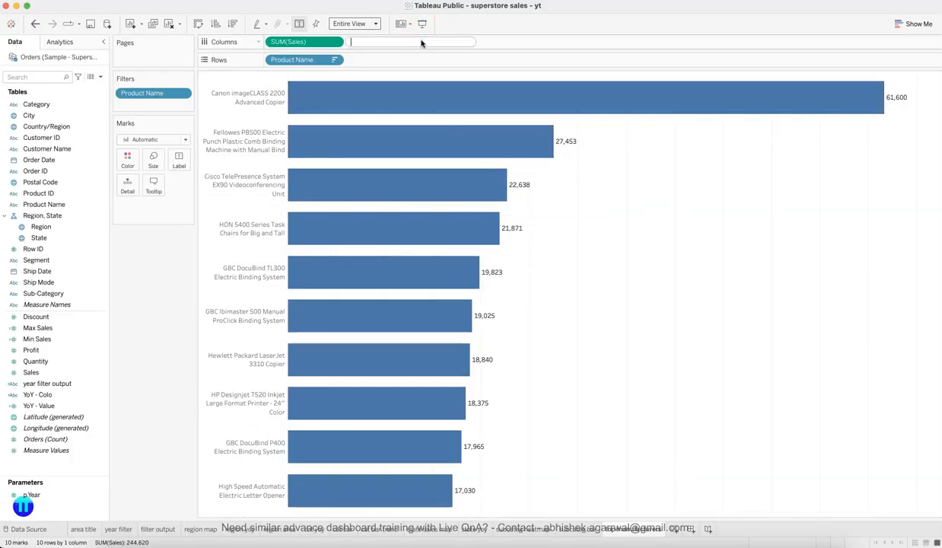
pyautogui.write('MIN(')
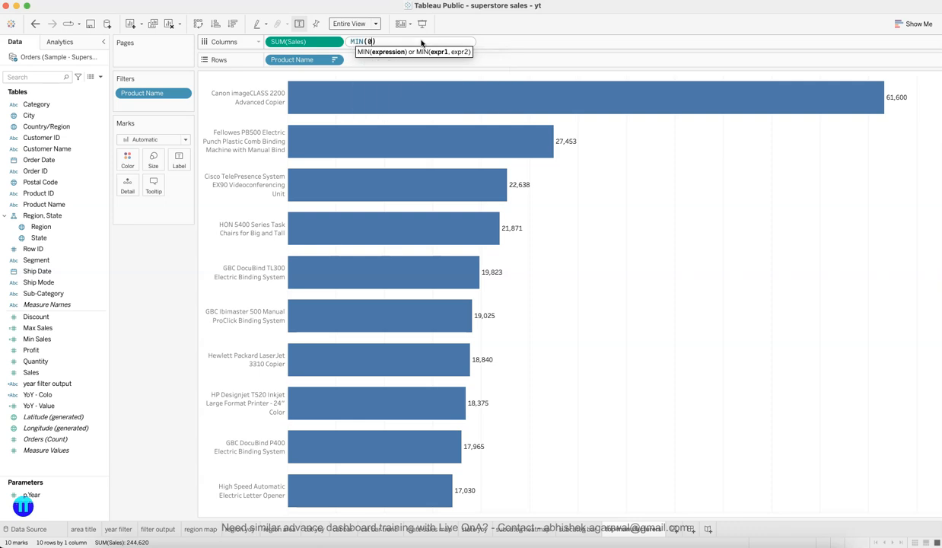
pyautogui.write('0')
pyautogui.press('Return')
pyautogui.moveTo(385, 42); pyautogui.dragTo(266, 43)
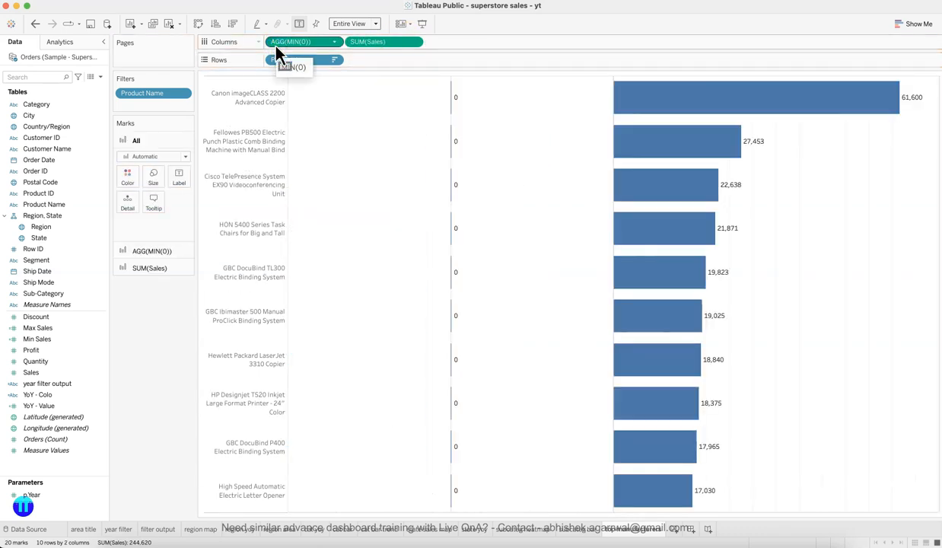
# Change the MIN(0) marks to Gantt Bar and turn off their mark labels
pyautogui.click(173, 249)
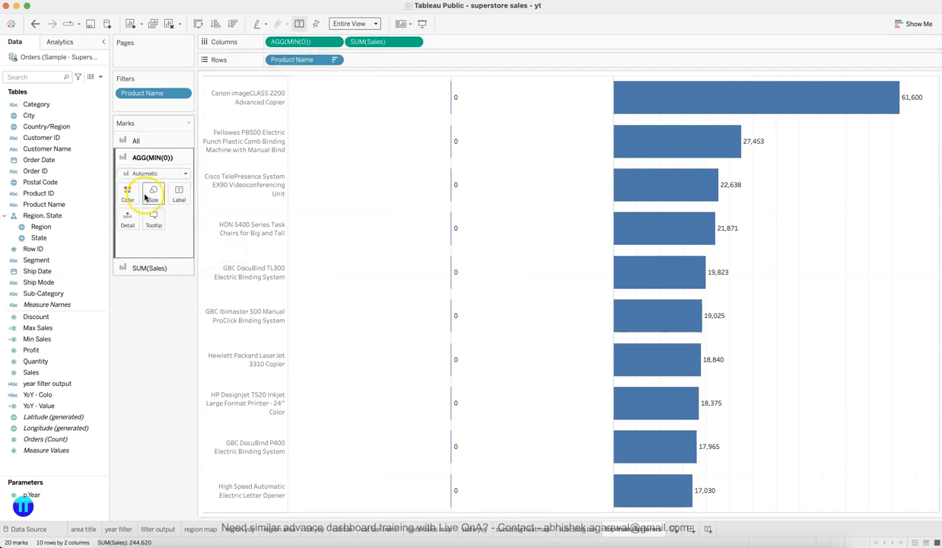
pyautogui.click(143, 175)
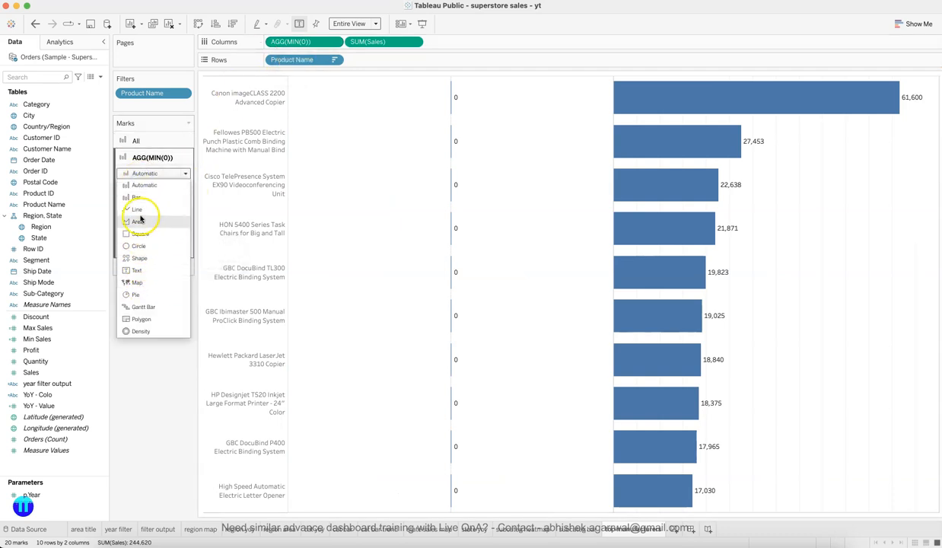
pyautogui.click(141, 306)
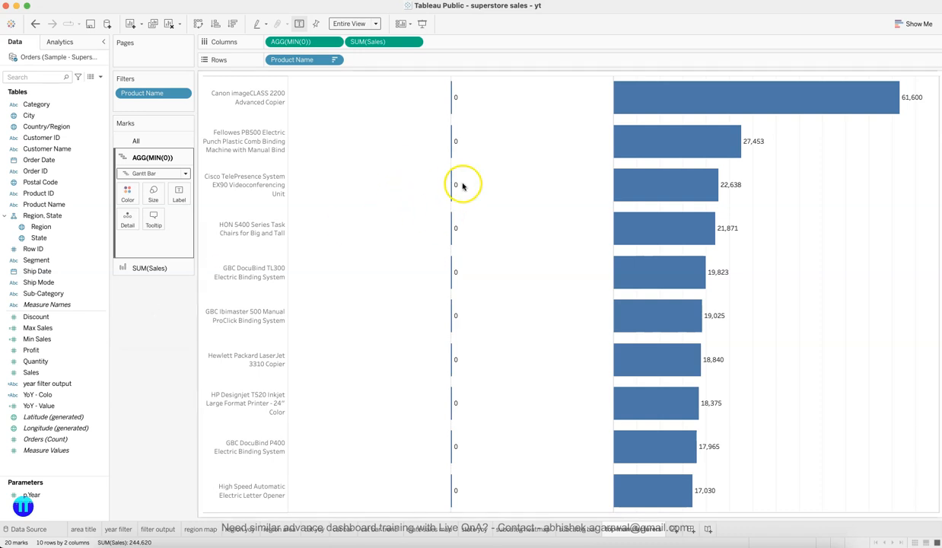
pyautogui.click(179, 193)
pyautogui.click(206, 218)
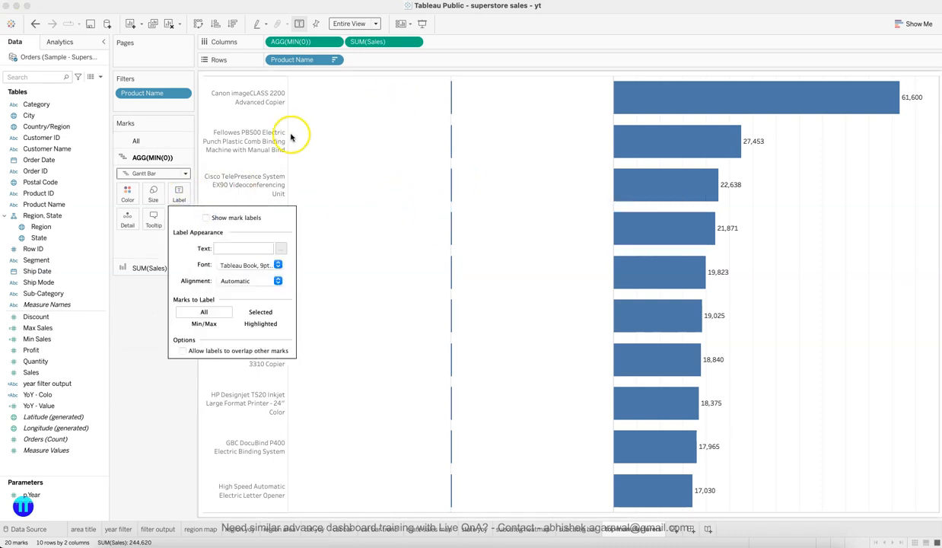
# Combine MIN(0) and SUM(Sales) into a dual axis and set the SUM(Sales) mark type to Bar
pyautogui.click(411, 42)
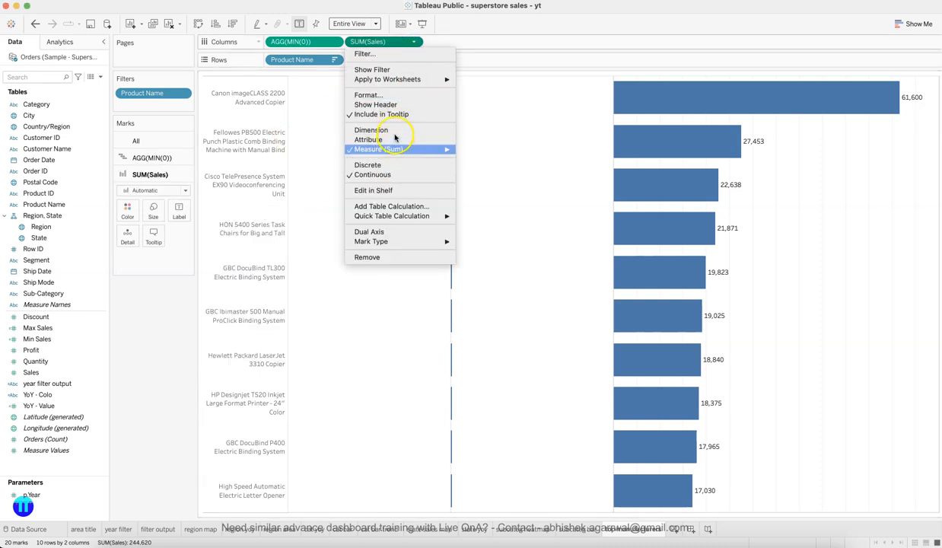
pyautogui.moveTo(395, 80)
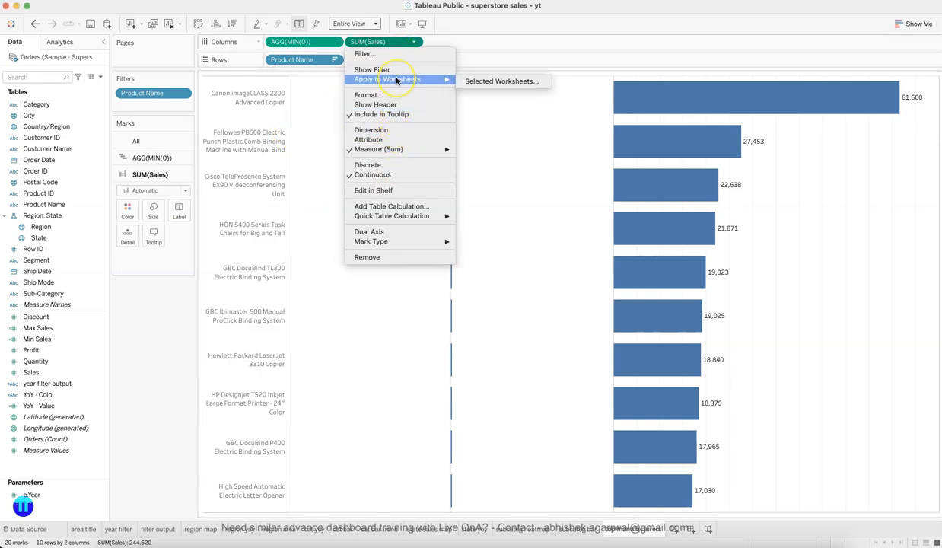
pyautogui.click(369, 231)
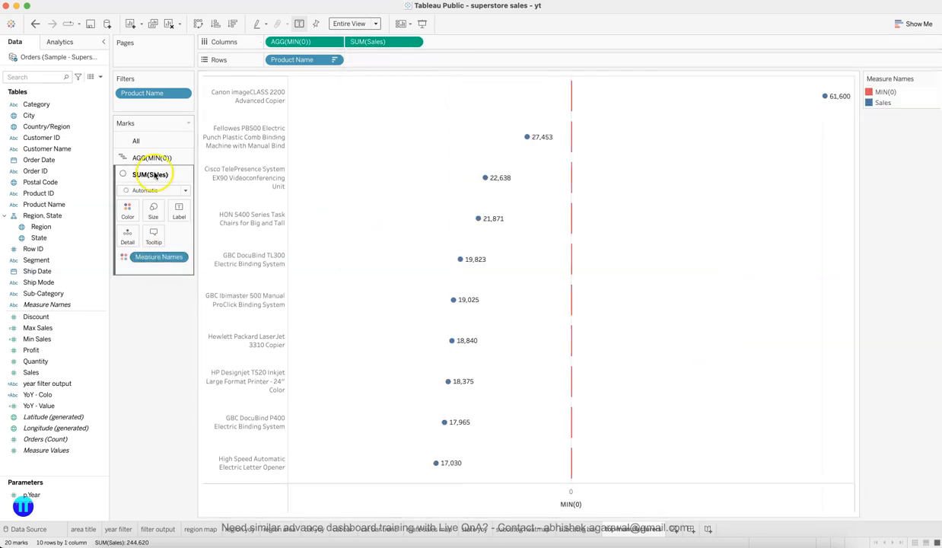
pyautogui.click(159, 157)
pyautogui.click(152, 266)
pyautogui.click(152, 190)
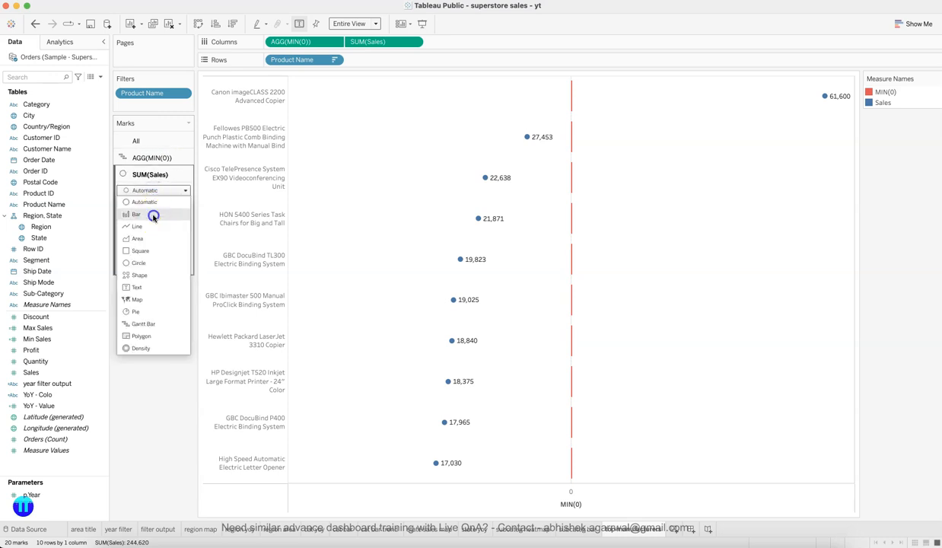
pyautogui.click(152, 214)
# Synchronize the MIN(0) axis with the Sales axis
pyautogui.moveTo(422, 442)
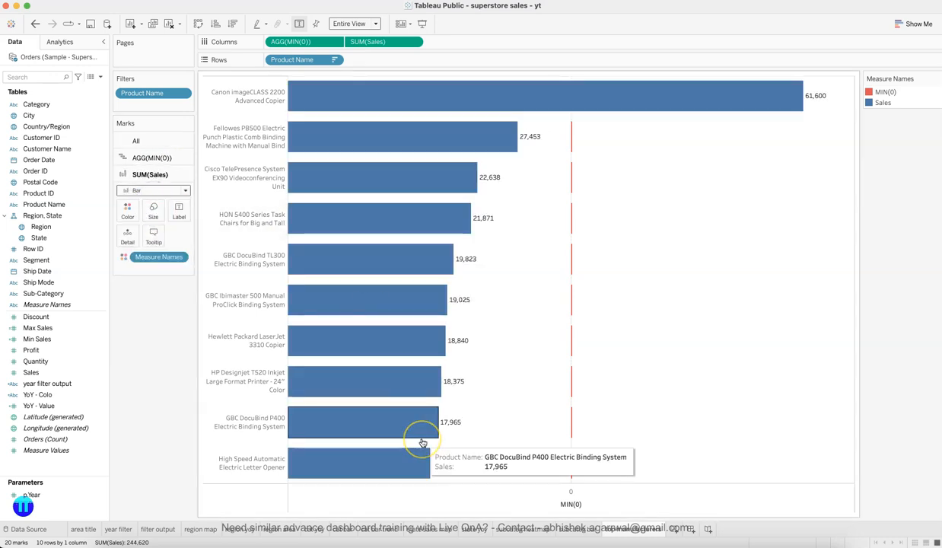
pyautogui.click(482, 508)
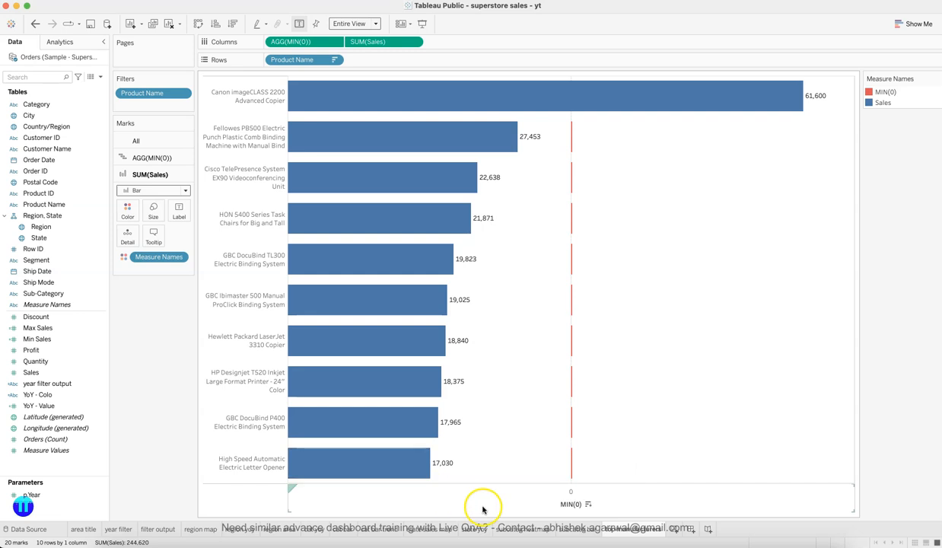
pyautogui.rightClick(483, 509)
pyautogui.click(511, 443)
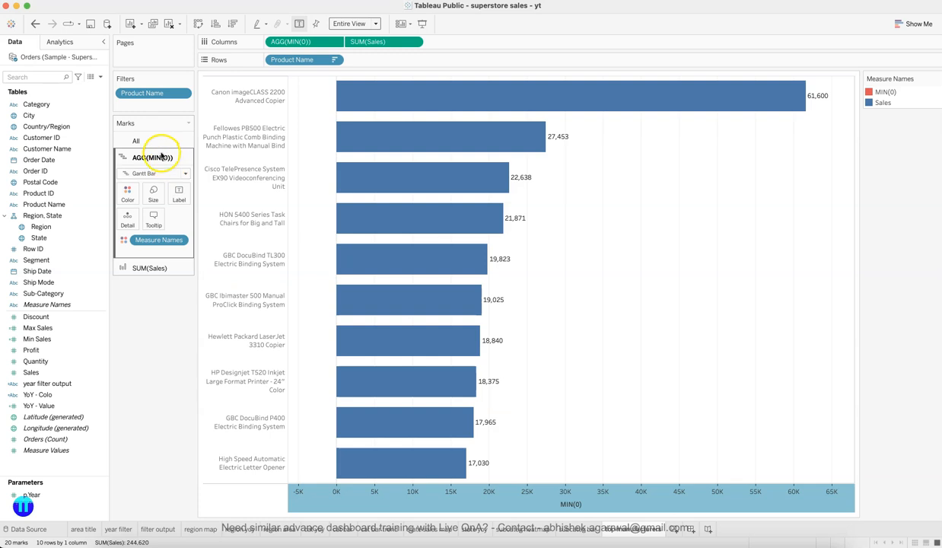
# Enlarge the MIN(0) Gantt marks to nearly the maximum size
pyautogui.click(153, 192)
pyautogui.moveTo(183, 221); pyautogui.dragTo(238, 222)
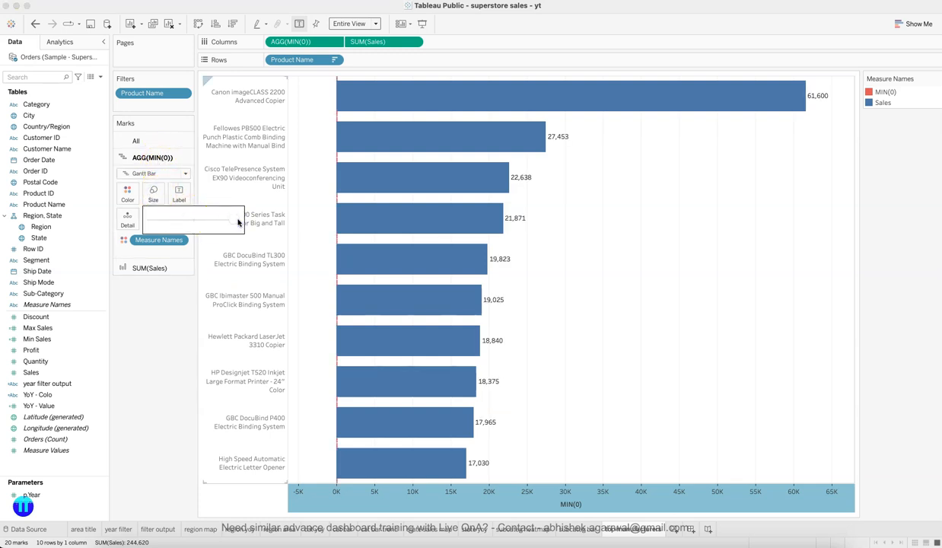
pyautogui.click(226, 220)
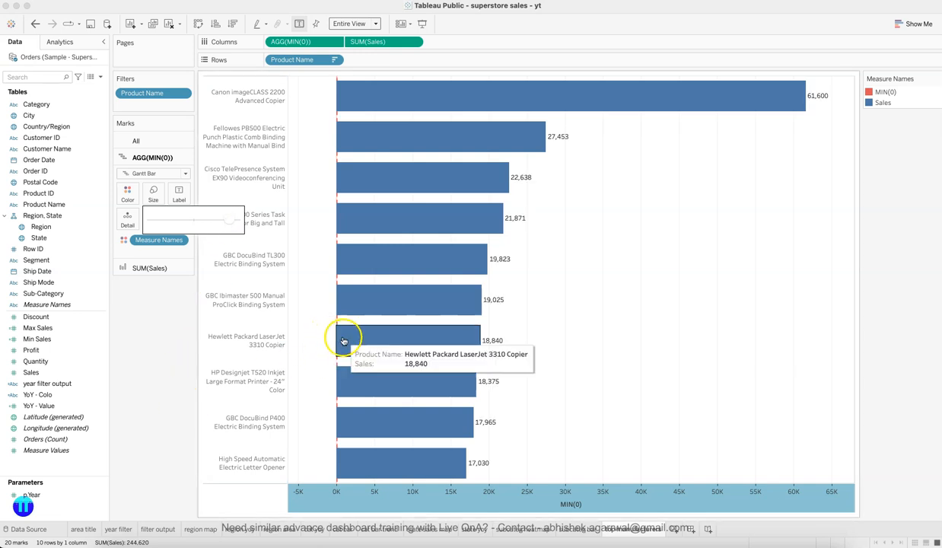
# Switch the MIN(0) axis to a fixed range with its start at 0
pyautogui.click(374, 496)
pyautogui.rightClick(375, 496)
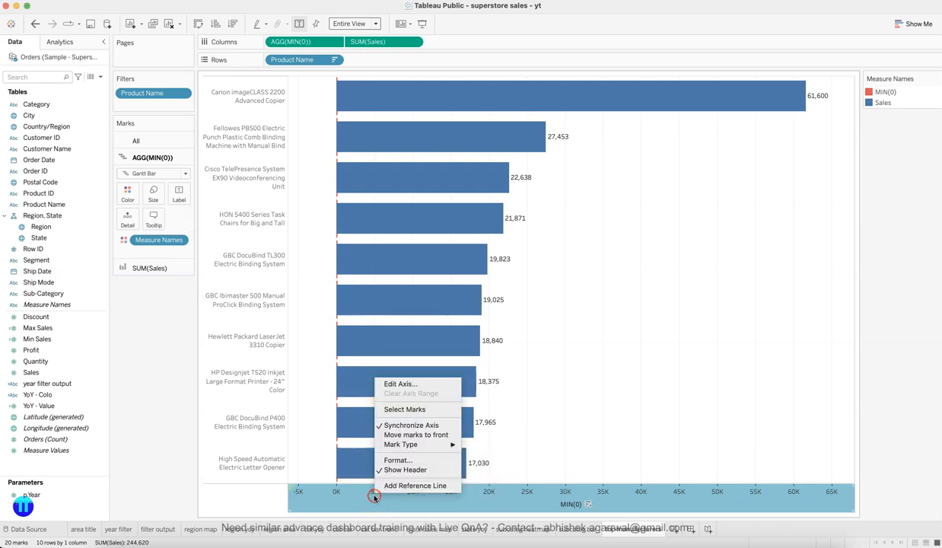
pyautogui.click(400, 384)
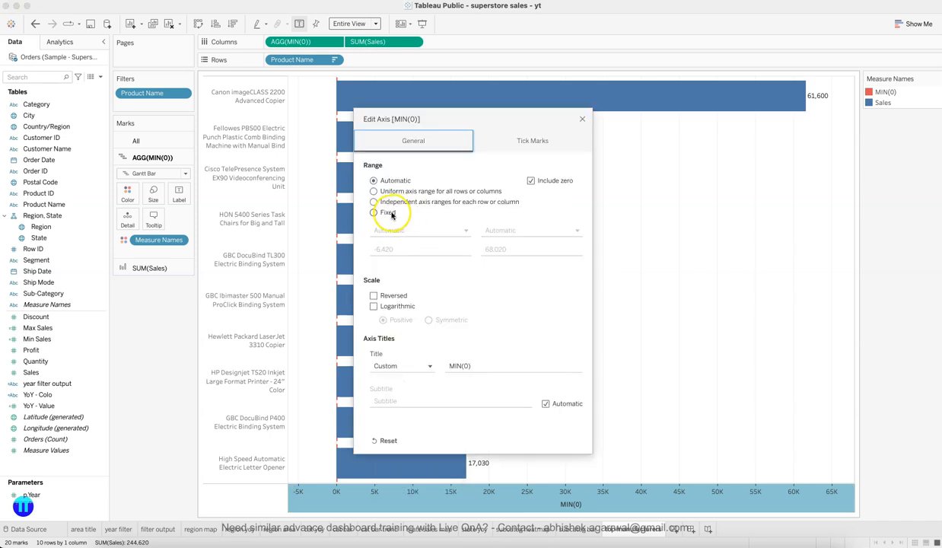
pyautogui.click(530, 180)
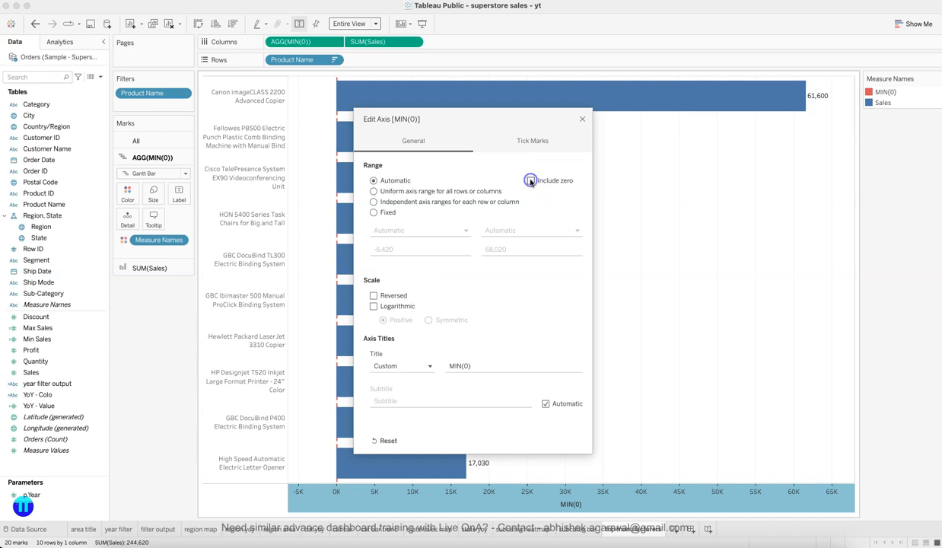
pyautogui.click(373, 212)
pyautogui.click(400, 250)
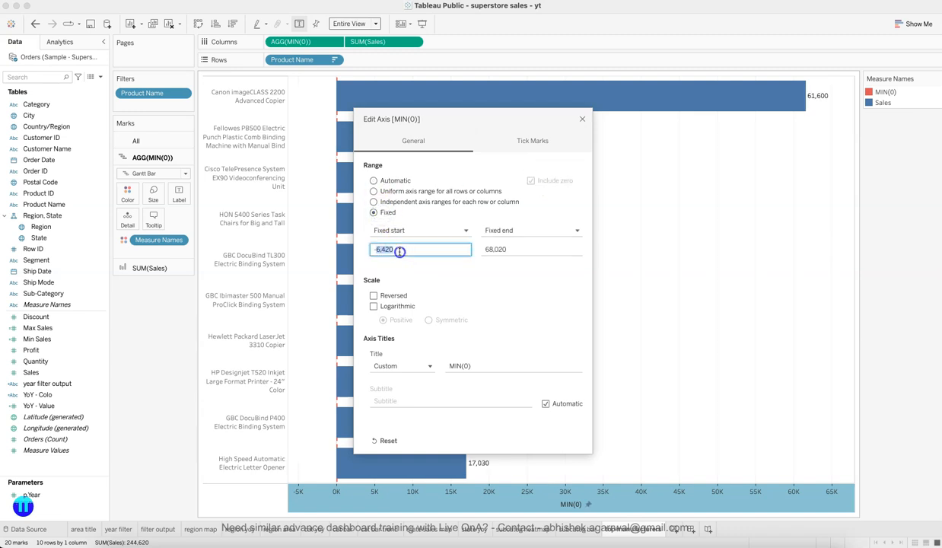
pyautogui.press('Tab')
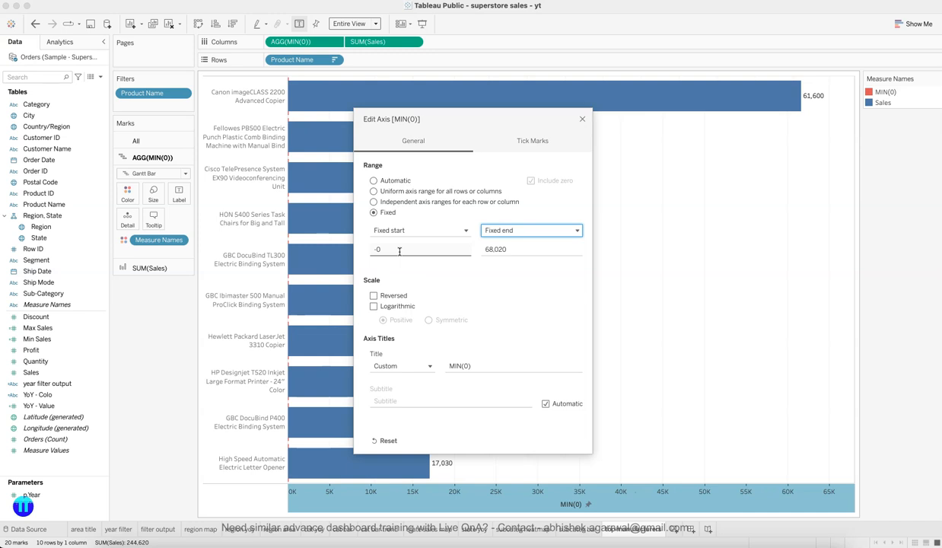
# Try -10 and -100 as the fixed start of the MIN(0) axis
pyautogui.click(401, 249)
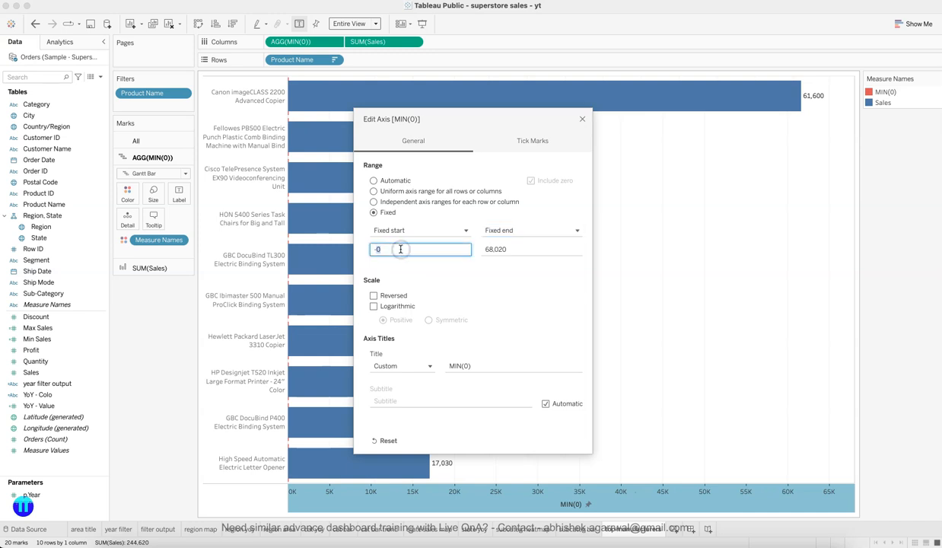
pyautogui.write('-10')
pyautogui.press('Tab')
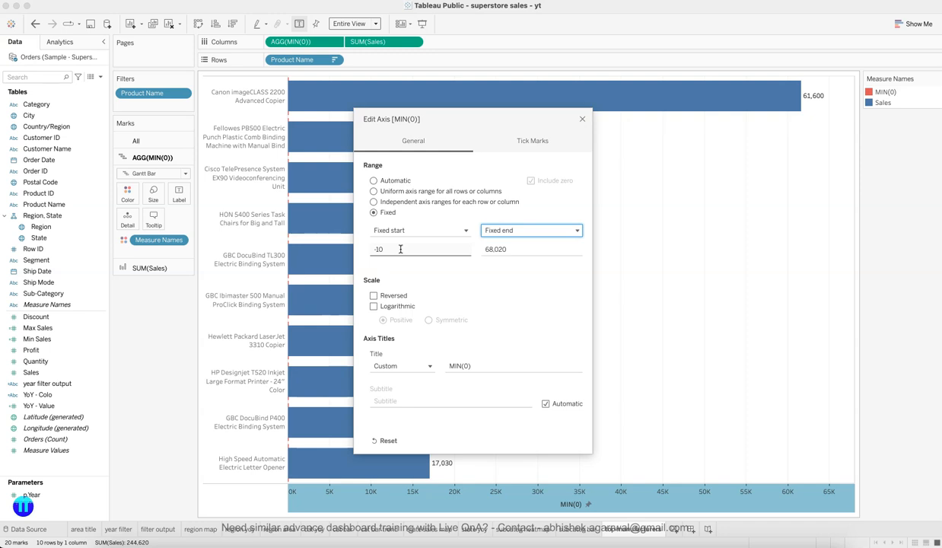
pyautogui.click(401, 249)
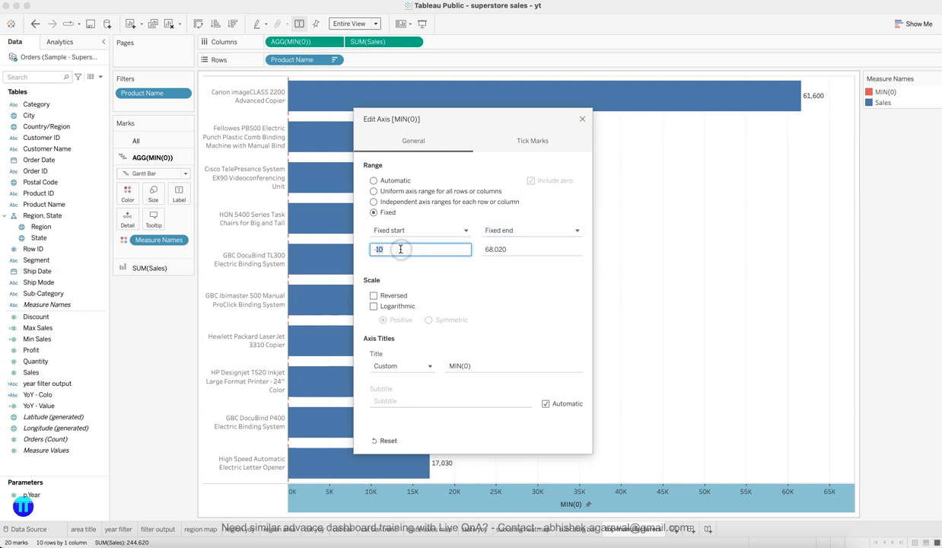
pyautogui.write('0')
pyautogui.press('Tab')
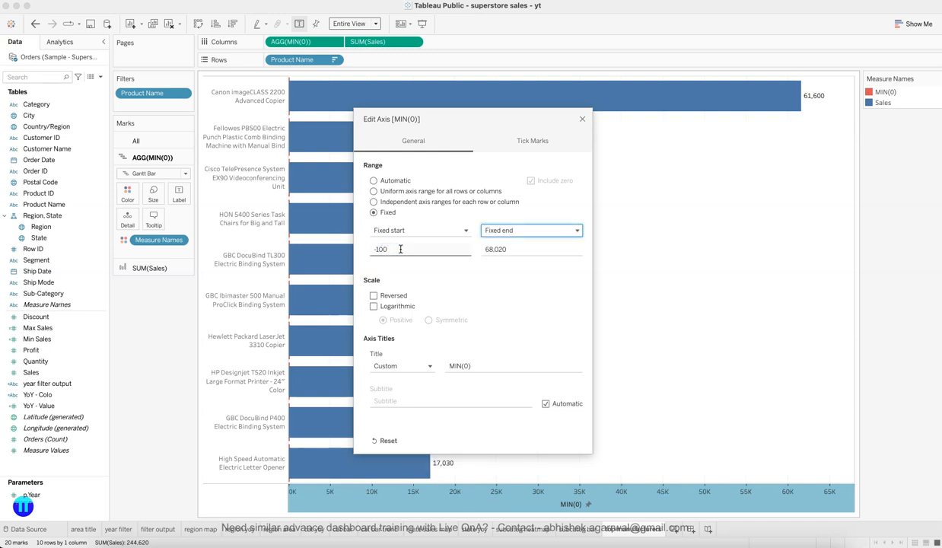
pyautogui.click(401, 249)
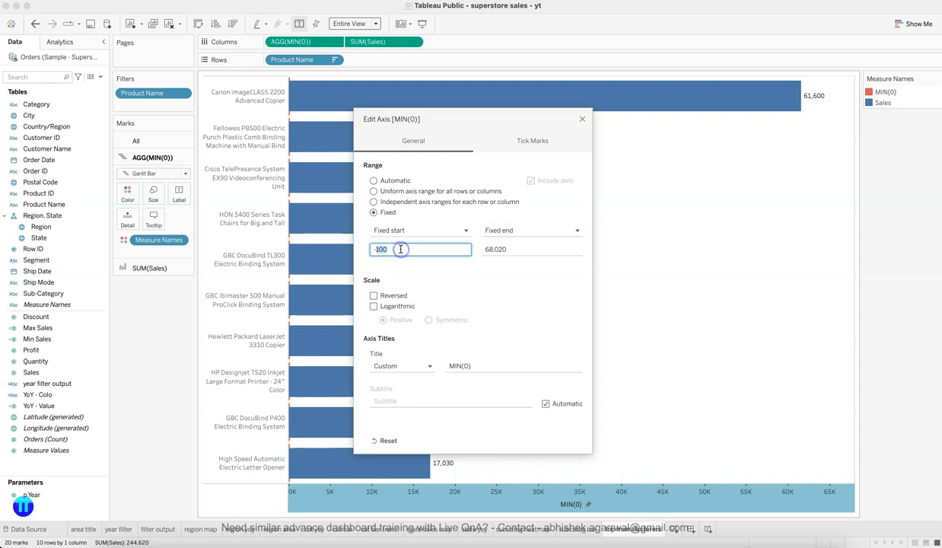
# Set the MIN(0) axis range to a fixed start of -300 with an automatic end, and hide the axis header
pyautogui.press('Tab')
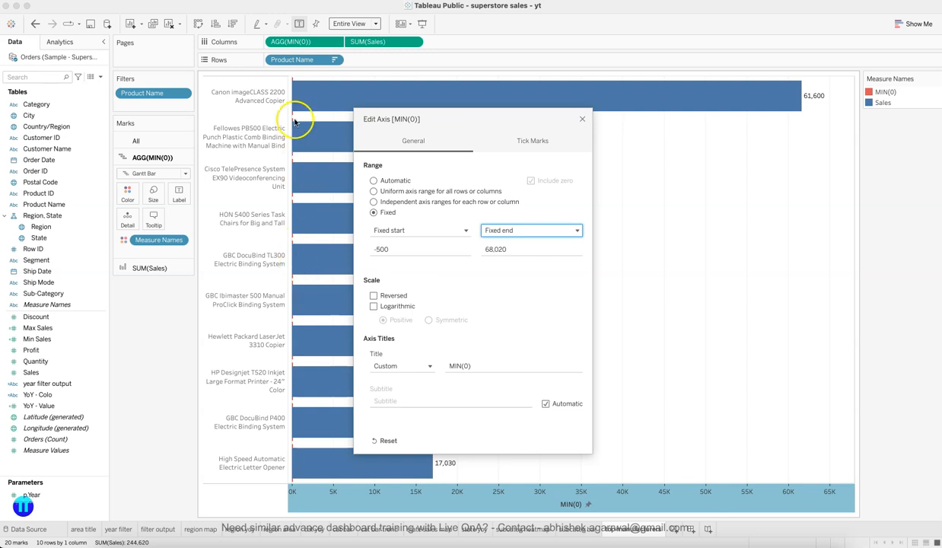
pyautogui.click(379, 250)
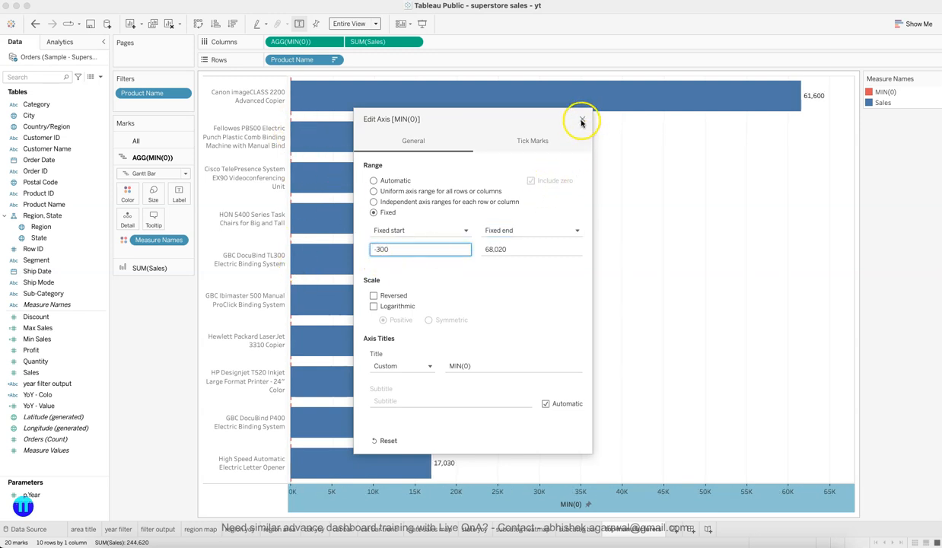
pyautogui.click(524, 230)
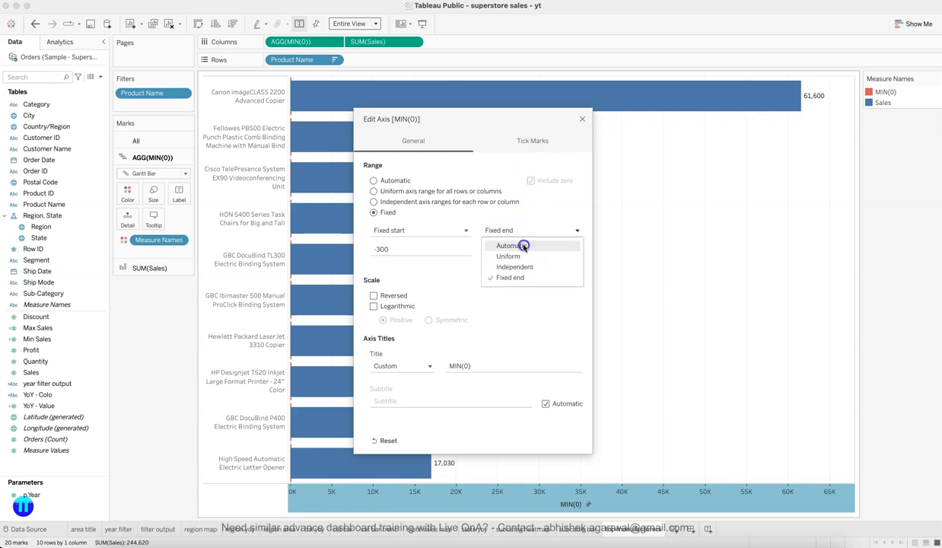
pyautogui.click(524, 247)
pyautogui.click(581, 121)
pyautogui.rightClick(517, 506)
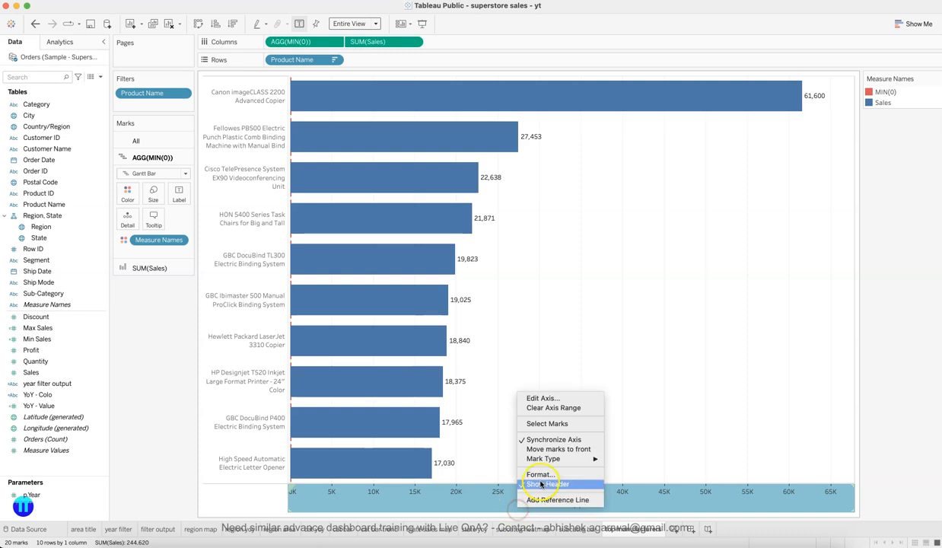
pyautogui.click(547, 484)
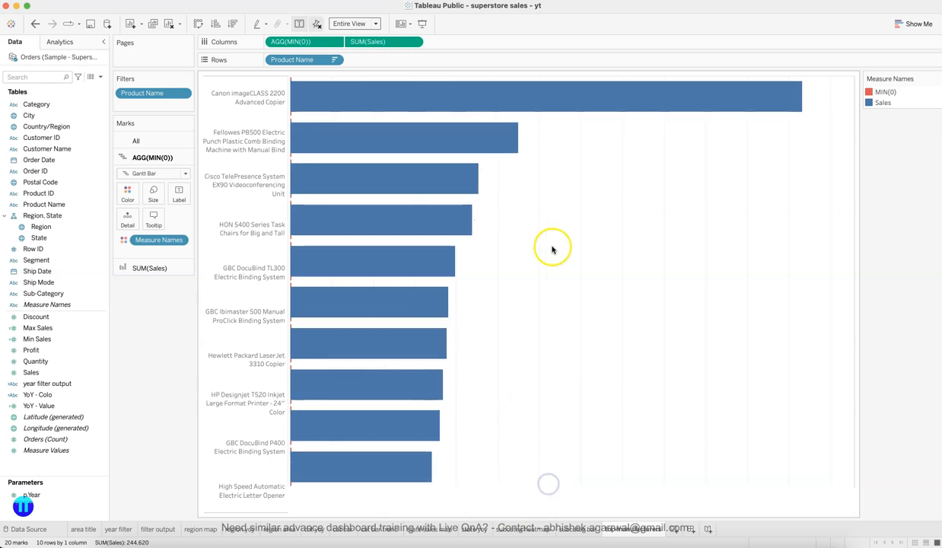
# Remove the vertical grid lines from the chart by setting the column grid lines to None
pyautogui.rightClick(552, 250)
pyautogui.click(591, 277)
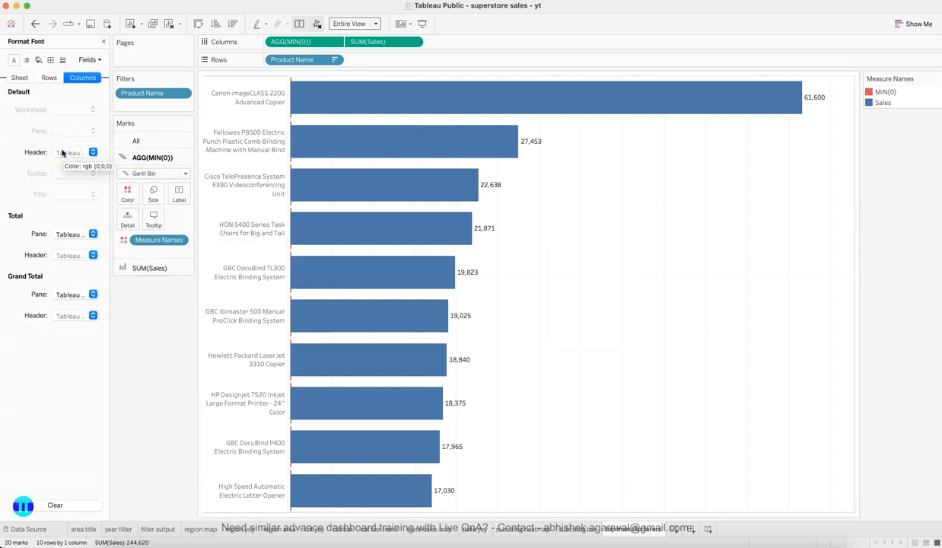
pyautogui.click(62, 59)
pyautogui.click(71, 109)
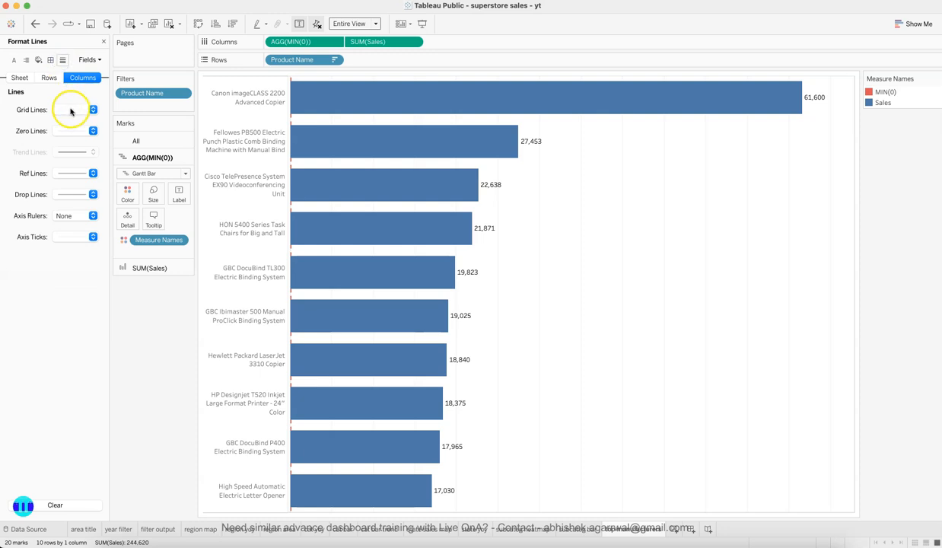
pyautogui.click(74, 126)
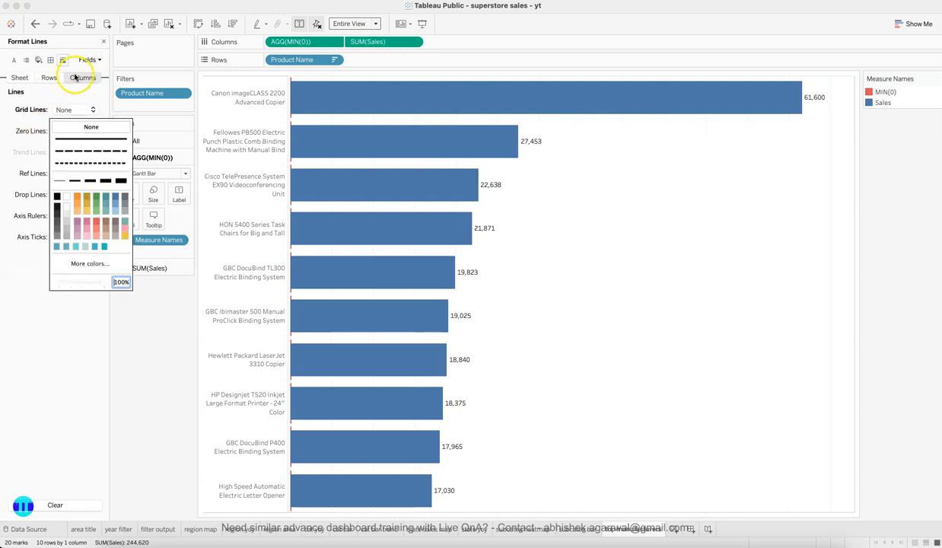
pyautogui.click(103, 41)
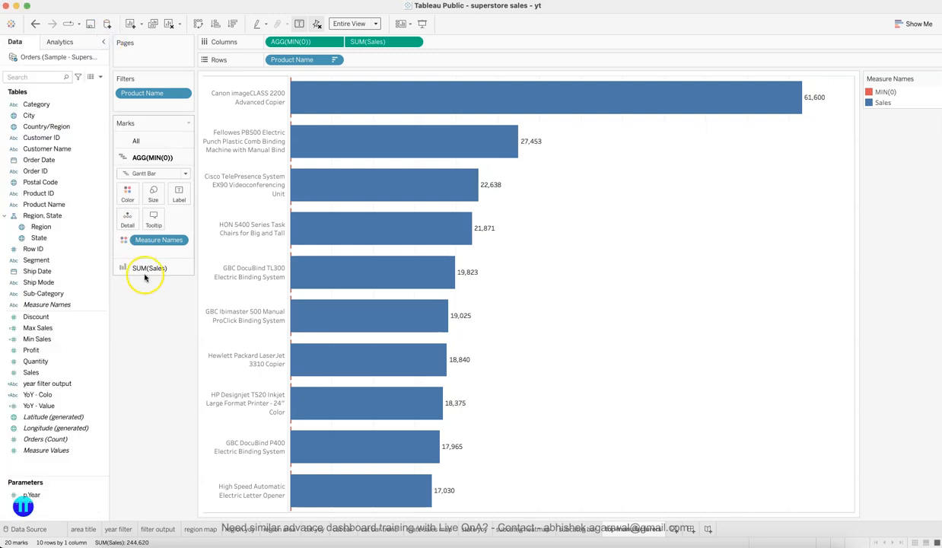
# Check the reference dashboard in the browser, and back in Tableau Public remove Measure Names from the SUM(Sales) marks
pyautogui.click(295, 535)
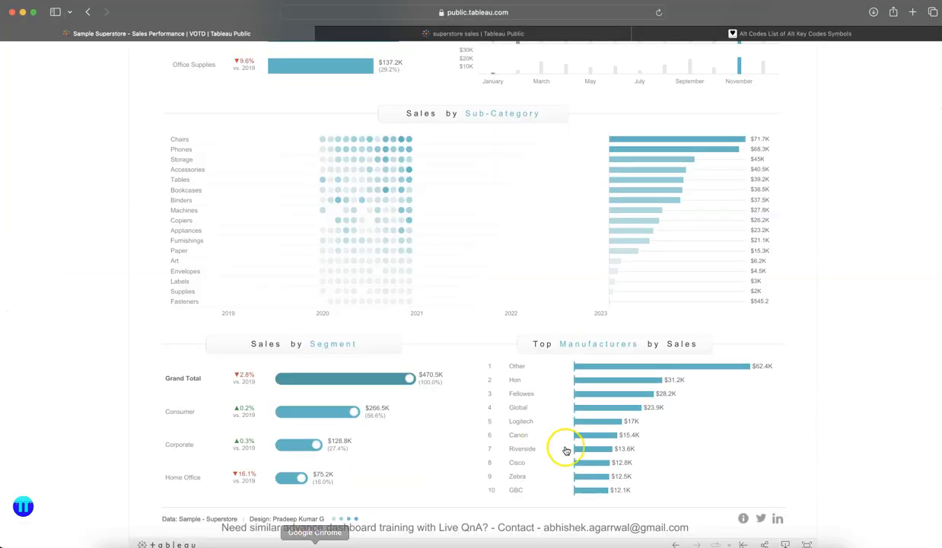
pyautogui.click(734, 542)
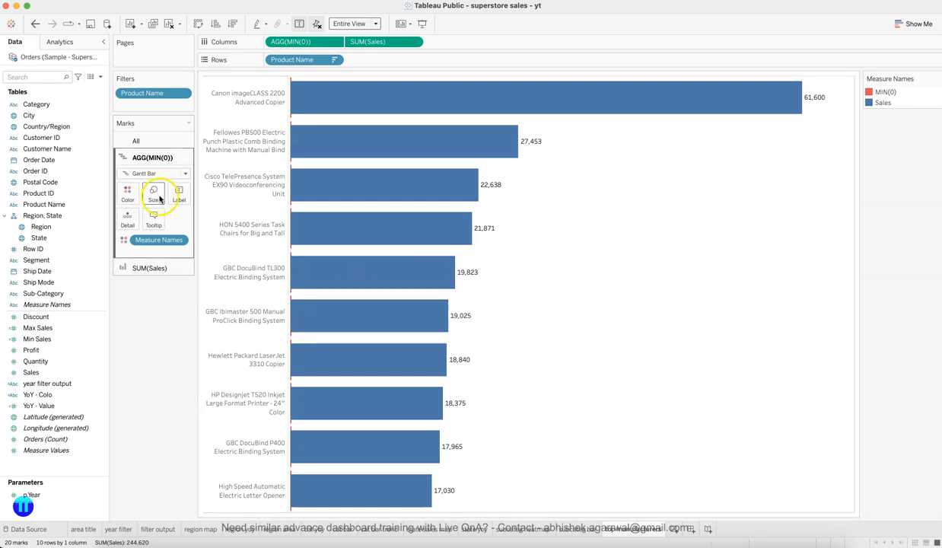
pyautogui.click(148, 268)
pyautogui.click(129, 218)
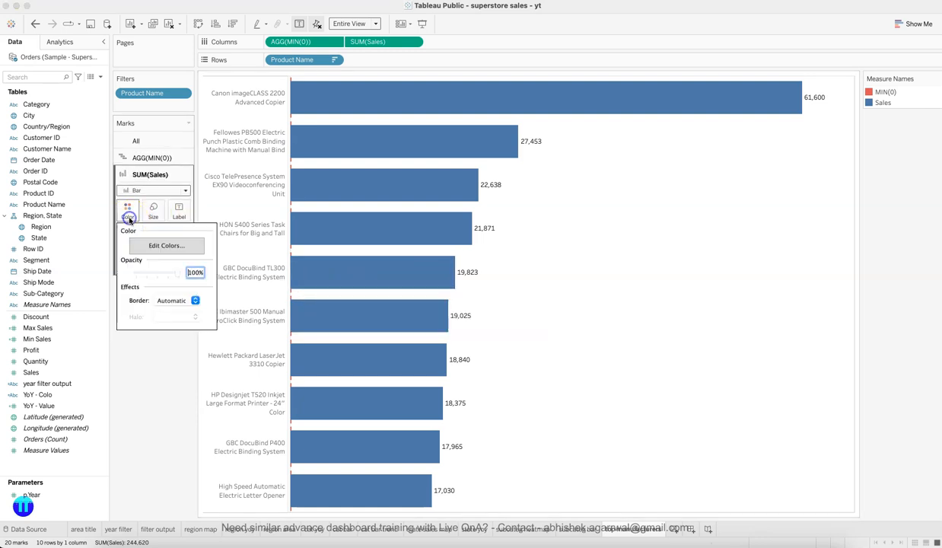
pyautogui.click(131, 362)
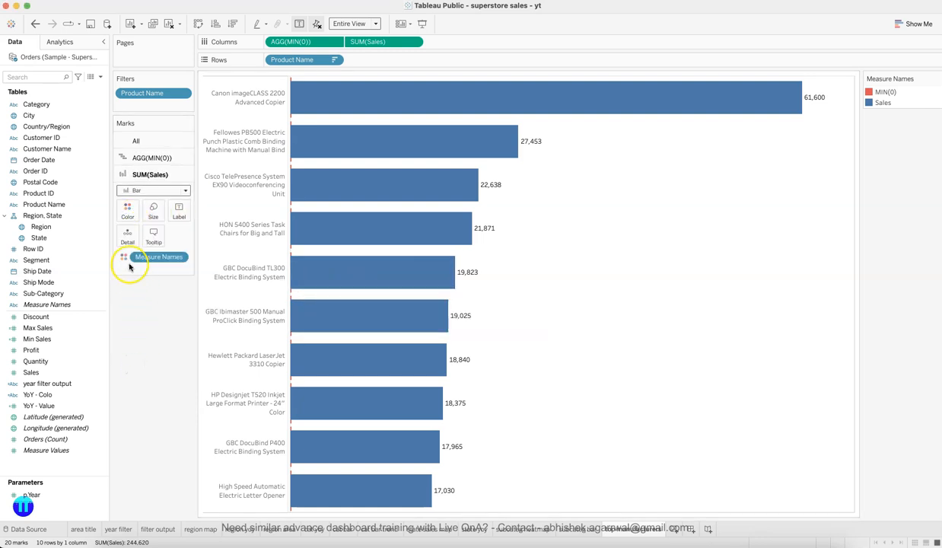
pyautogui.click(127, 211)
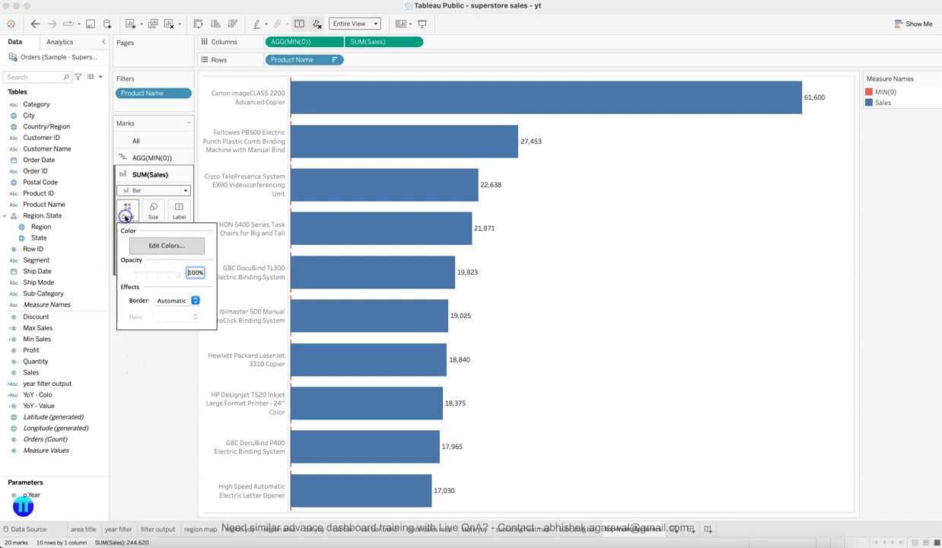
pyautogui.click(166, 404)
pyautogui.moveTo(156, 269); pyautogui.dragTo(157, 392)
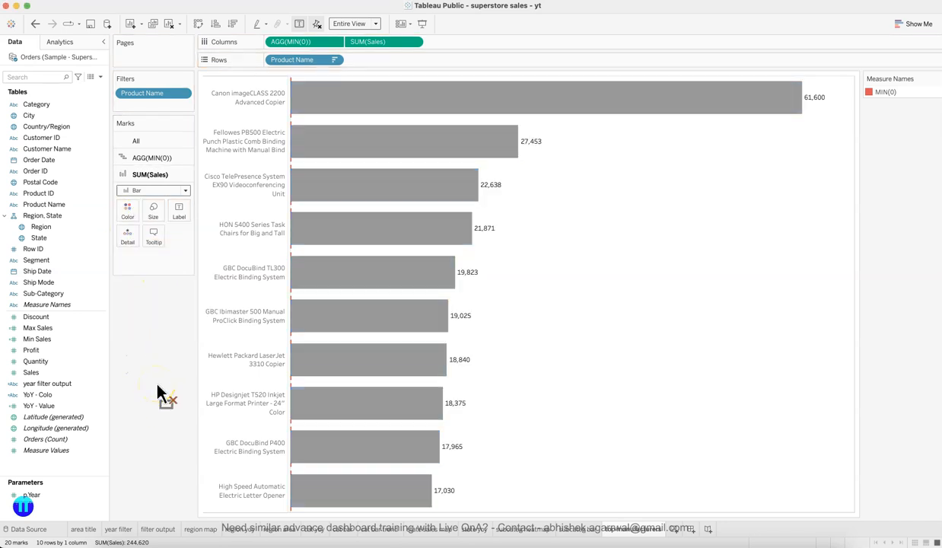
# Color the SUM(Sales) bars with the saved teal swatch
pyautogui.click(127, 211)
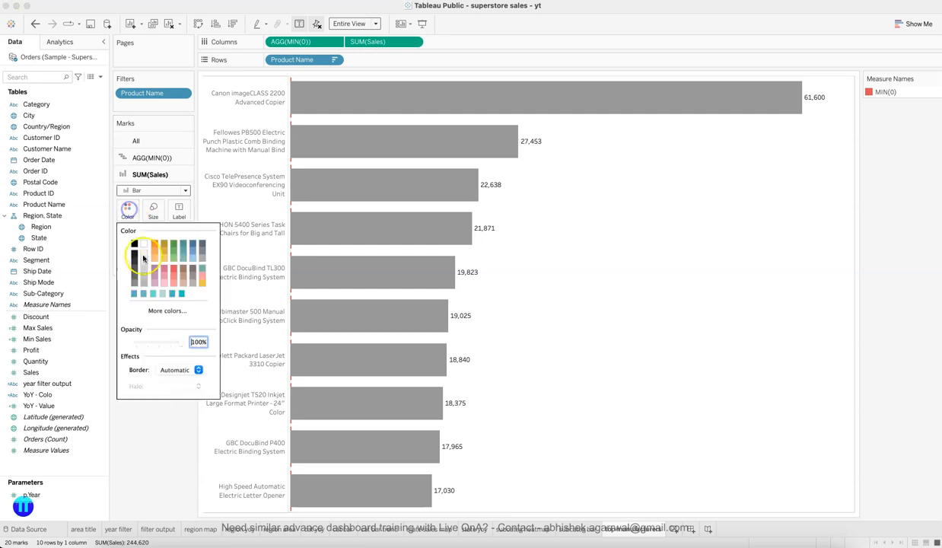
pyautogui.click(172, 294)
pyautogui.click(165, 452)
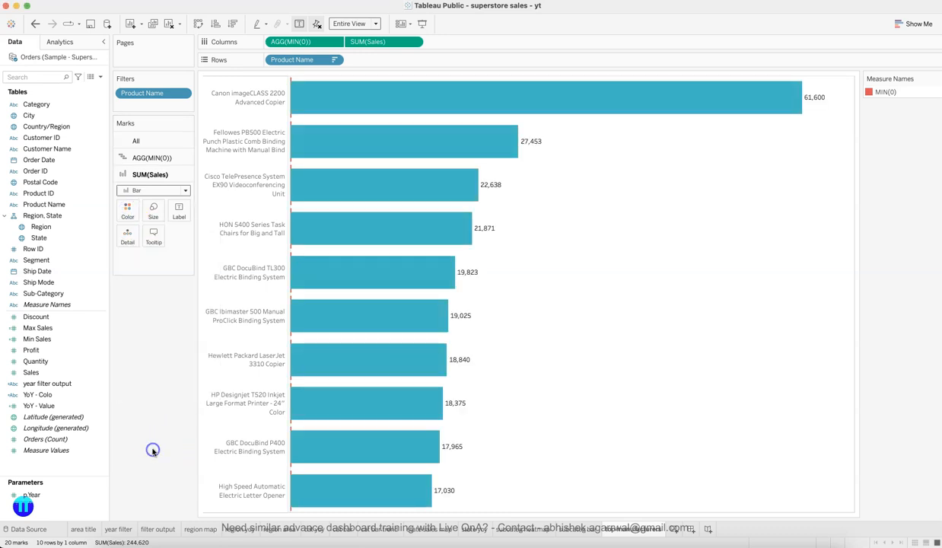
# Remove Measure Names from the color of the AGG(MIN(0)) Gantt marks
pyautogui.click(143, 156)
pyautogui.click(127, 192)
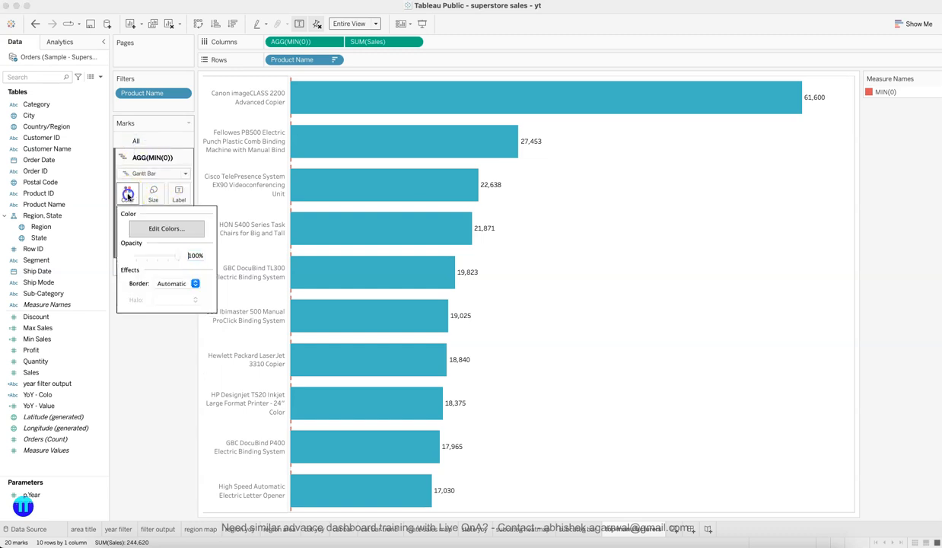
pyautogui.click(162, 228)
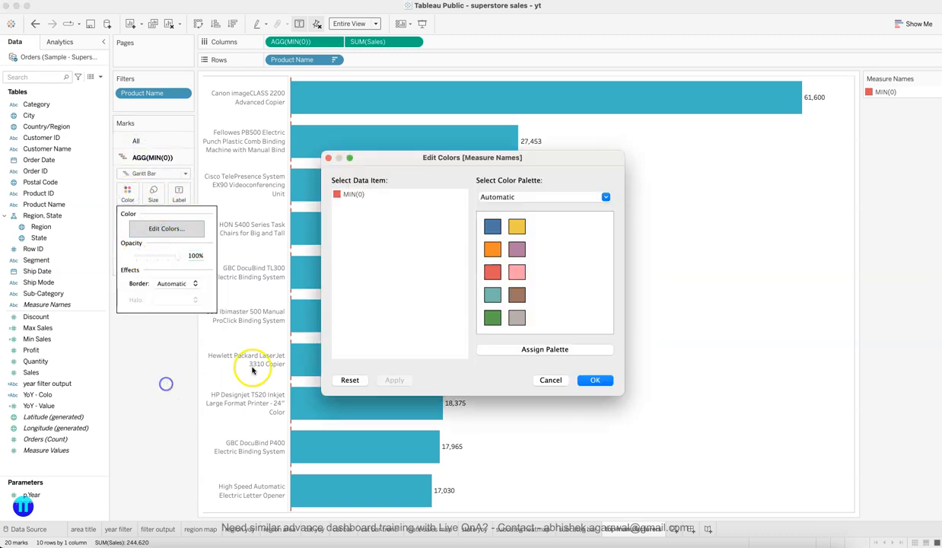
pyautogui.click(551, 379)
pyautogui.moveTo(133, 239); pyautogui.dragTo(146, 341)
# Color the AGG(MIN(0)) Gantt marks with one of the saved teal-blue swatches
pyautogui.click(128, 195)
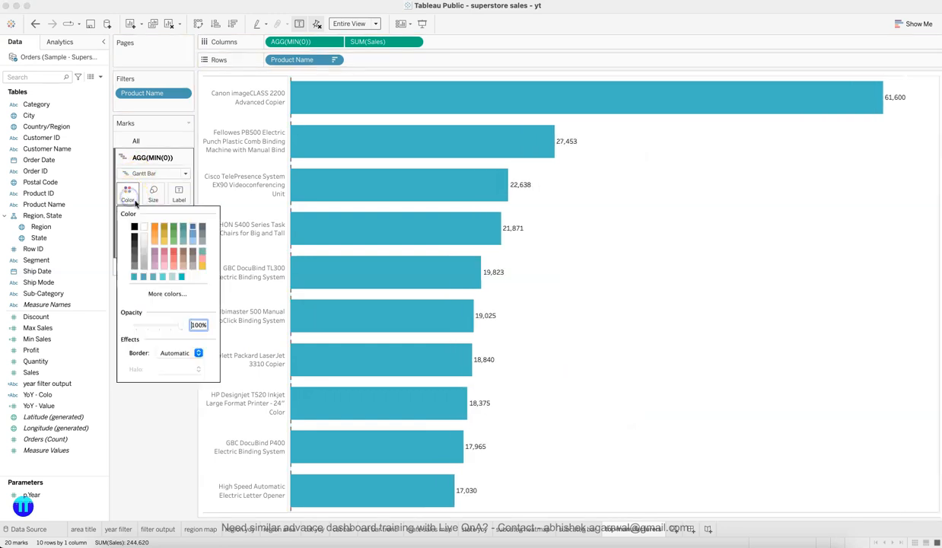
pyautogui.click(143, 278)
pyautogui.click(154, 278)
pyautogui.click(150, 521)
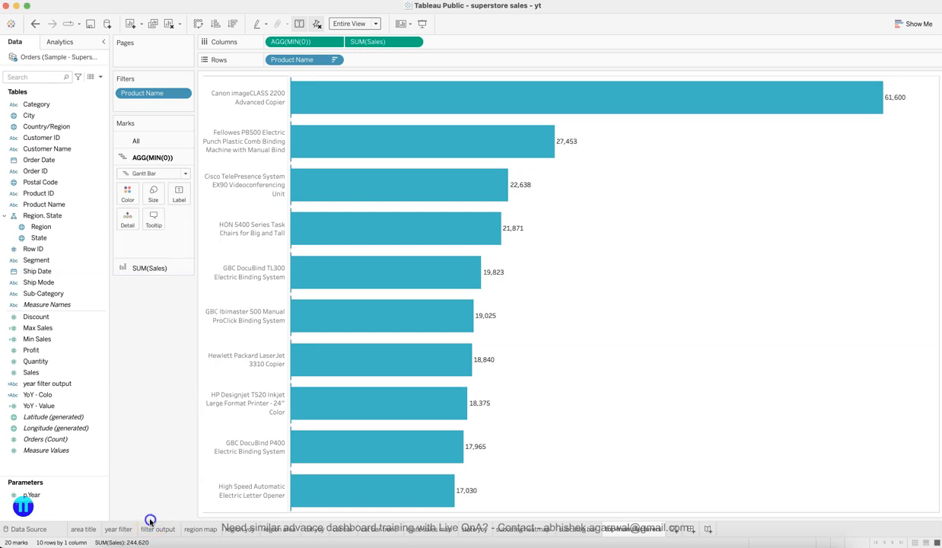
# Slightly reduce the size of the AGG(MIN(0)) Gantt marks
pyautogui.click(152, 196)
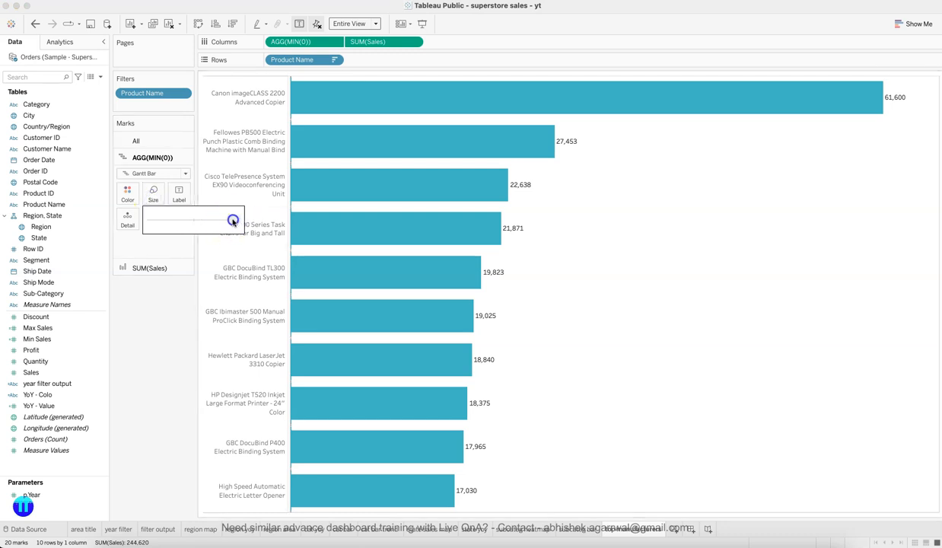
pyautogui.moveTo(231, 221); pyautogui.dragTo(226, 222)
pyautogui.click(152, 382)
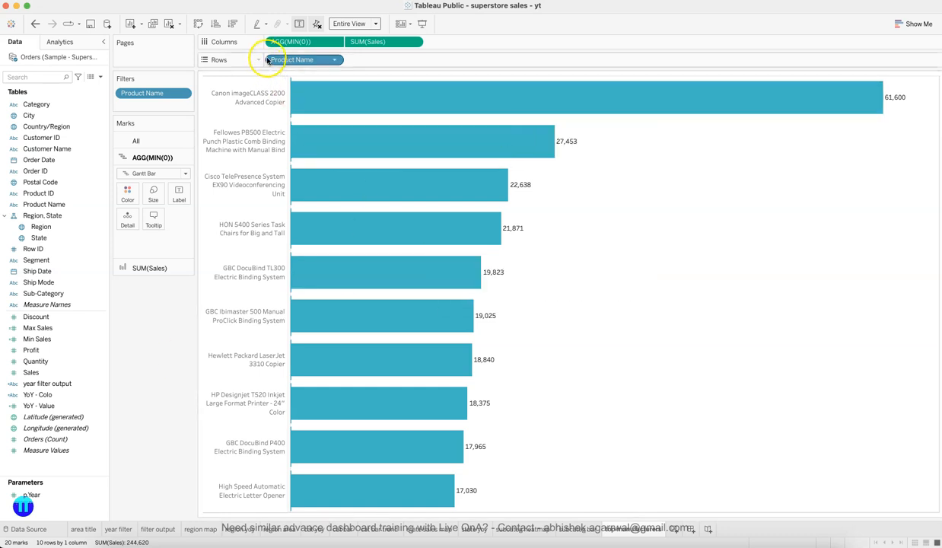
# Set the pane borders of both the row divider and the column divider to None for the whole sheet
pyautogui.rightClick(572, 261)
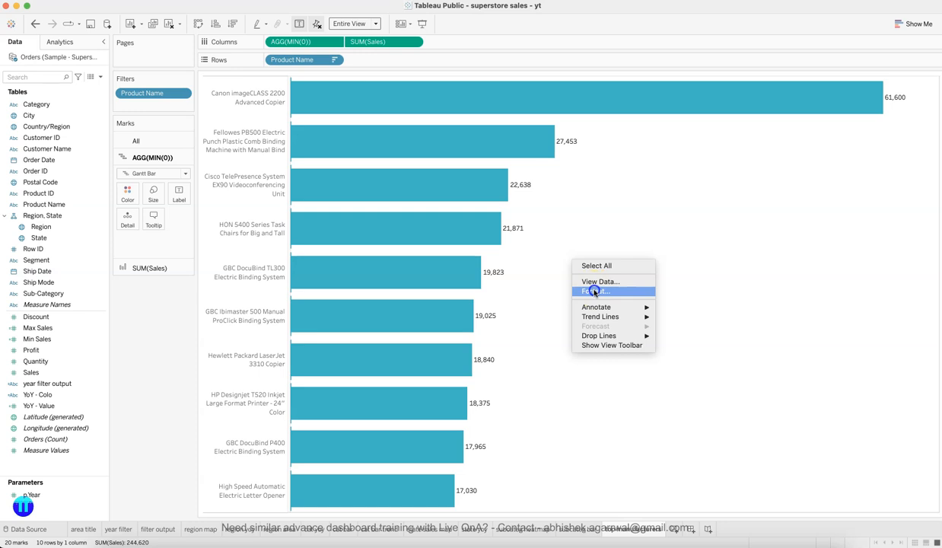
pyautogui.click(585, 290)
pyautogui.click(50, 59)
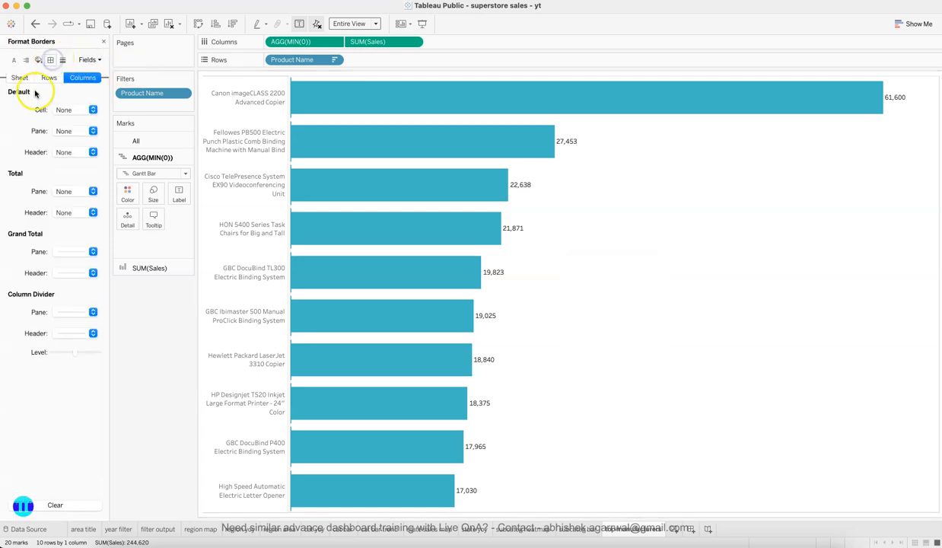
pyautogui.click(19, 77)
pyautogui.click(72, 311)
pyautogui.click(77, 328)
pyautogui.click(4, 320)
pyautogui.click(64, 389)
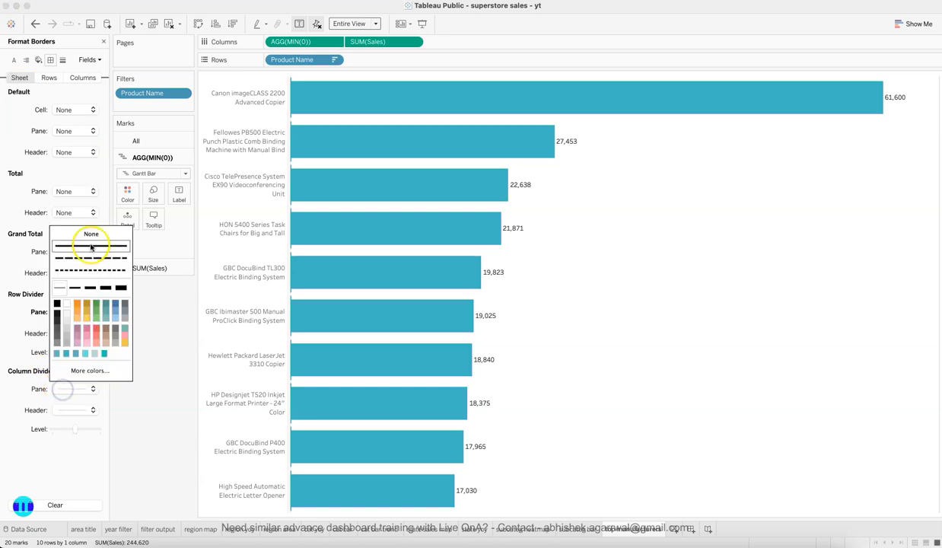
pyautogui.click(150, 373)
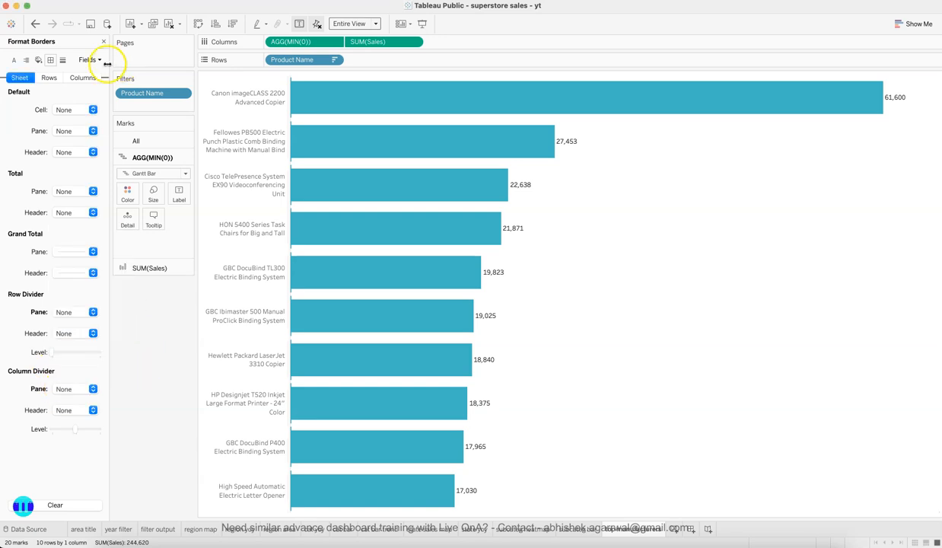
pyautogui.click(104, 41)
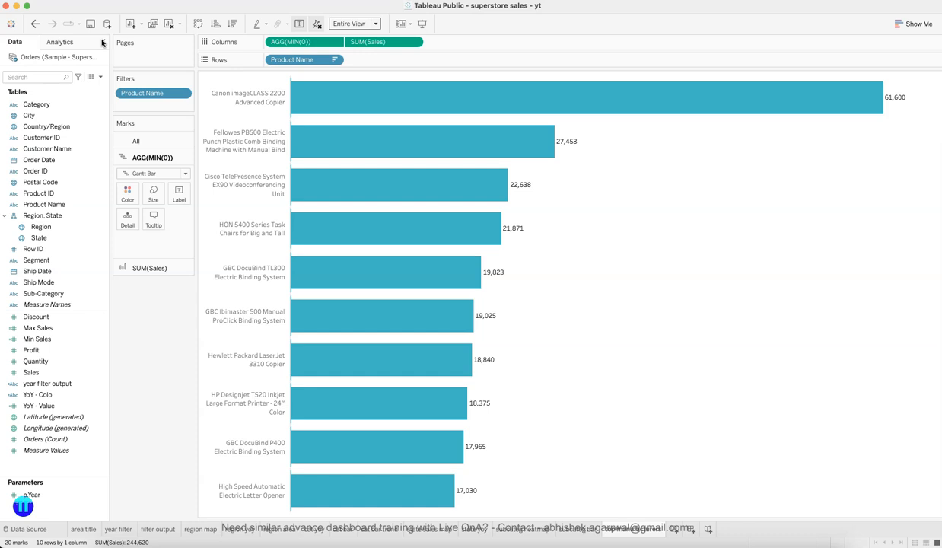
# Switch to the browser and review the layout and charts of the Sample Superstore - Sales Performance reference dashboard
pyautogui.click(291, 542)
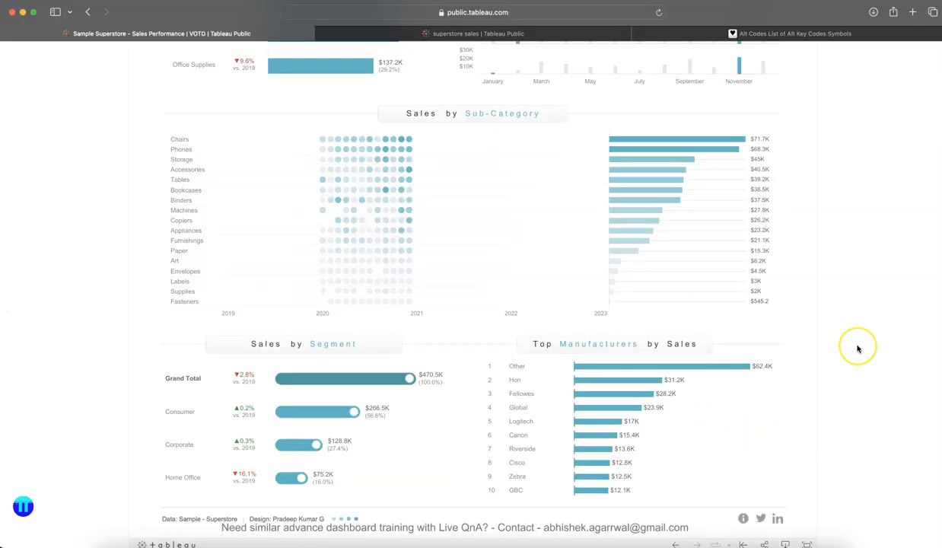
pyautogui.scroll(10, 857, 347)
pyautogui.scroll(-3, 801, 347)
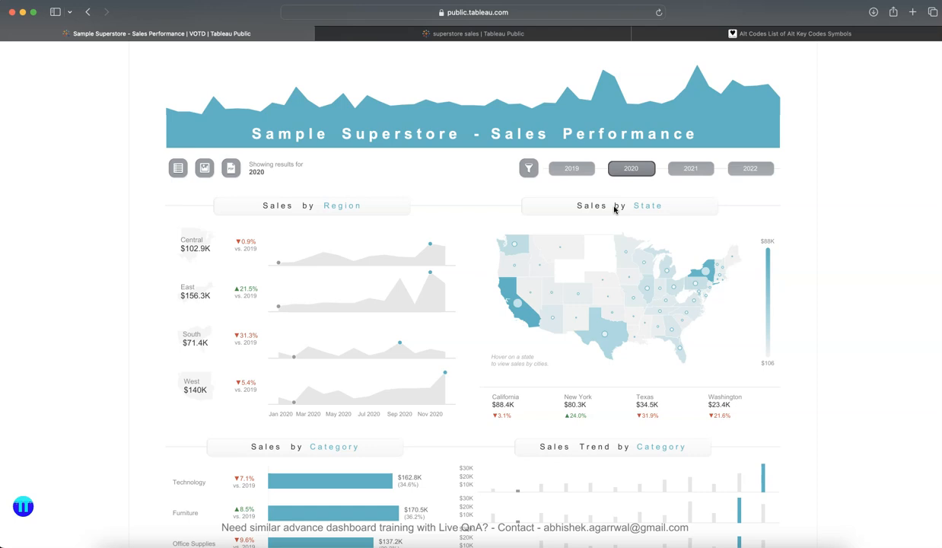
pyautogui.scroll(2, 614, 209)
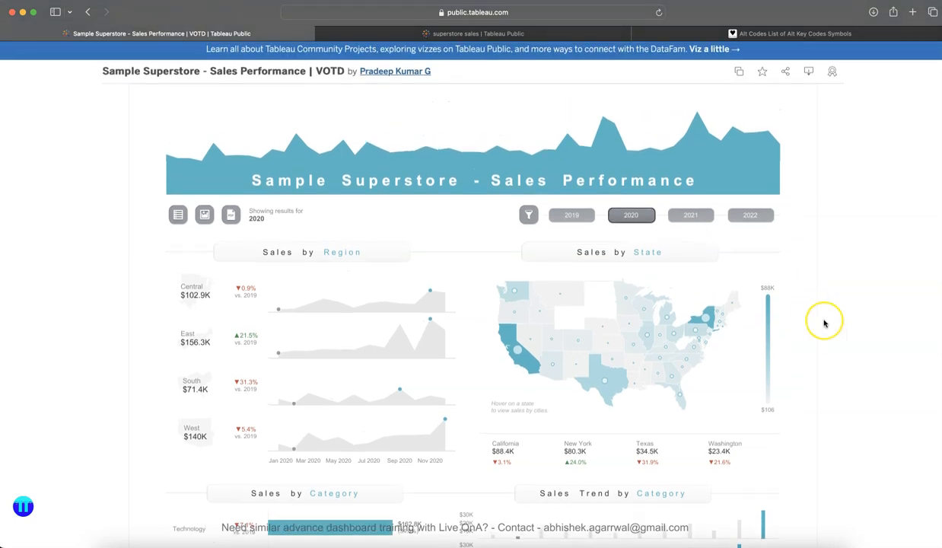
pyautogui.scroll(1, 823, 324)
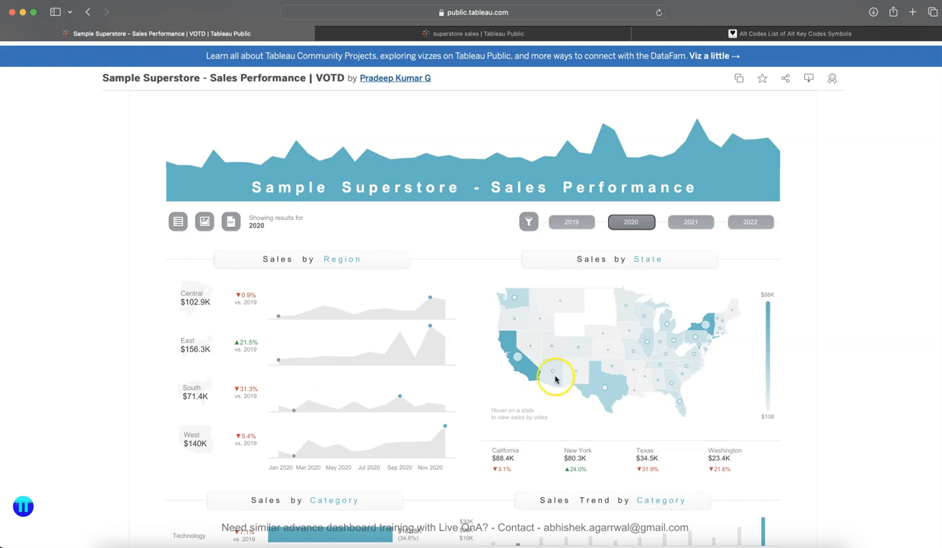
pyautogui.scroll(-5, 656, 366)
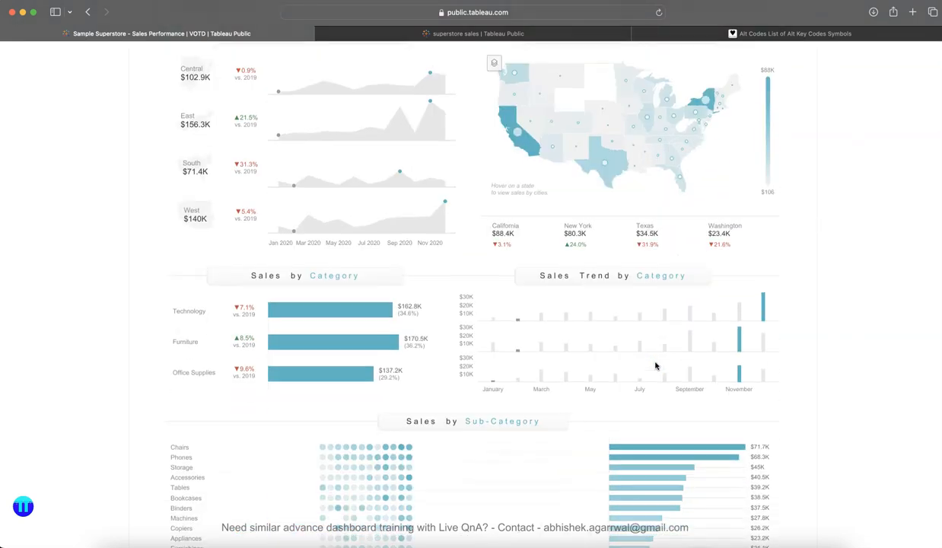
pyautogui.scroll(-3, 511, 471)
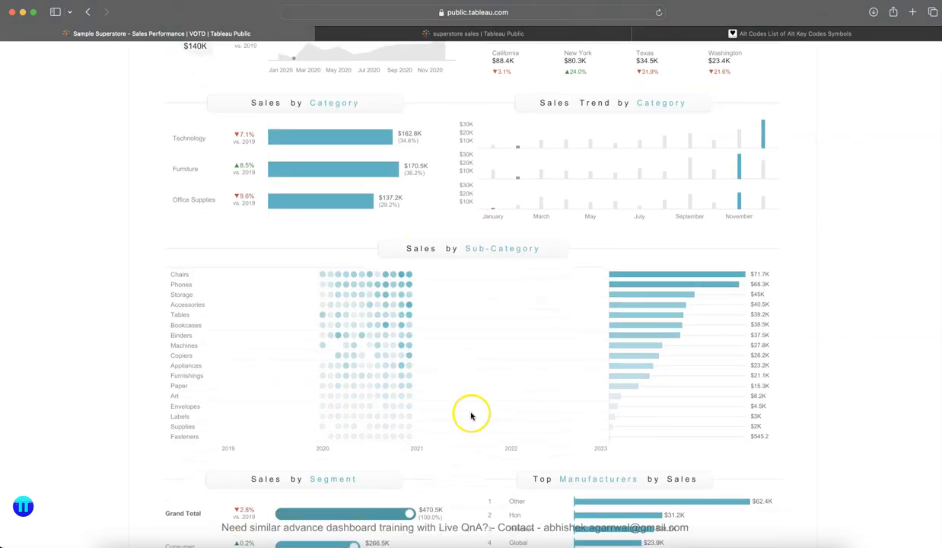
pyautogui.scroll(10, 843, 312)
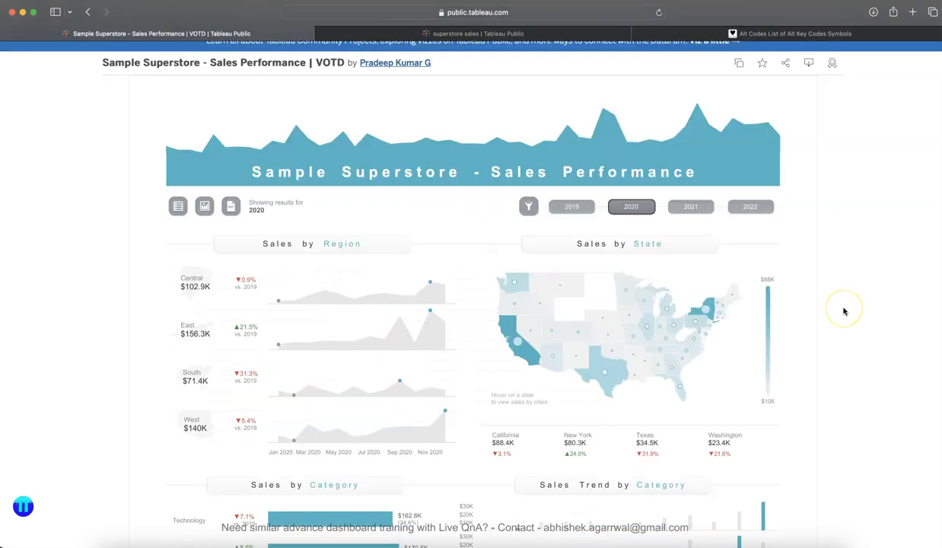
# Return from the reference page to Tableau Public and create a new dashboard in the superstore sales workbook
pyautogui.scroll(-1, 842, 330)
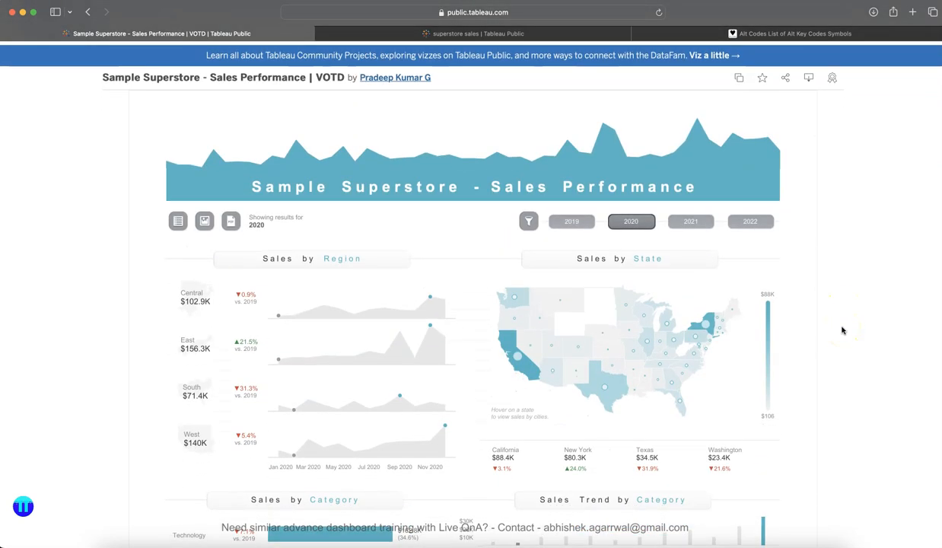
pyautogui.scroll(1, 842, 330)
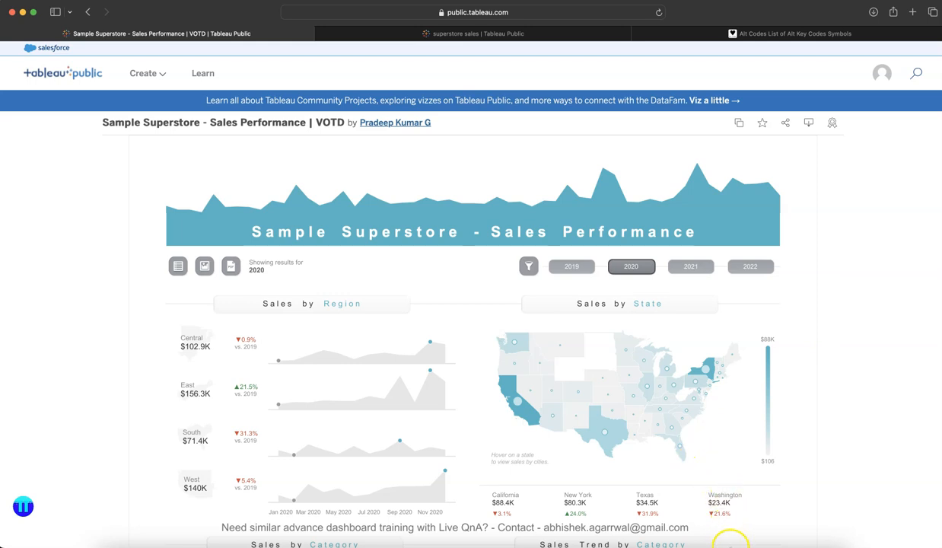
pyautogui.click(733, 539)
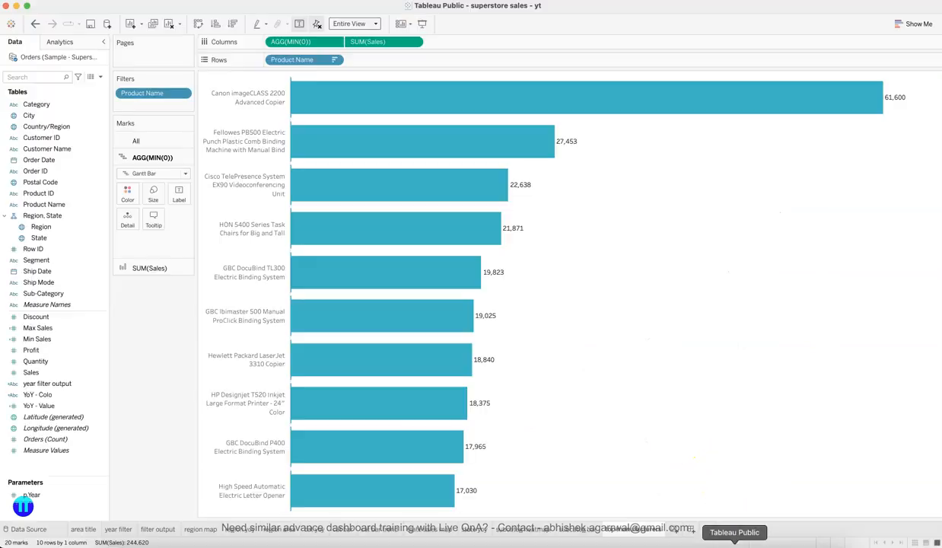
pyautogui.click(690, 531)
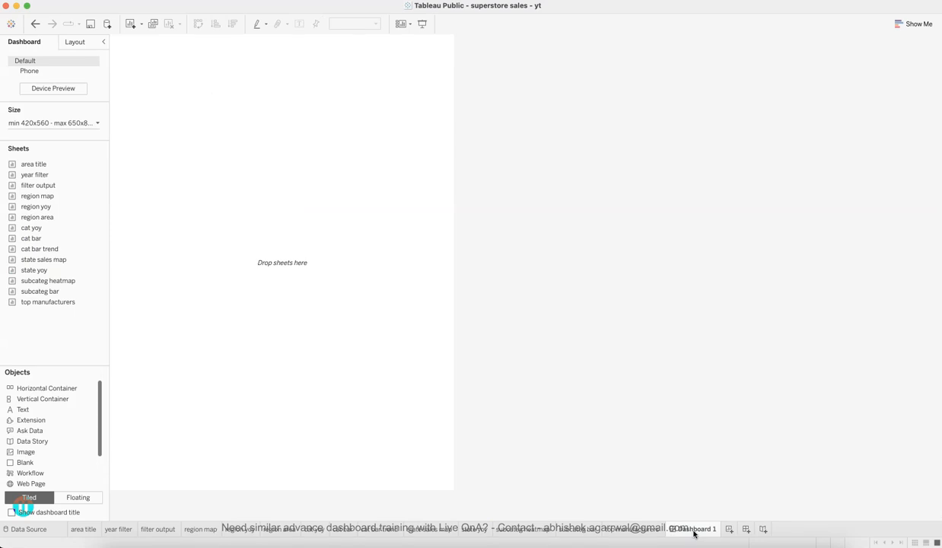
# Set the dashboard's minimum size in the size range to 1300 px wide and 1500 px high
pyautogui.click(97, 123)
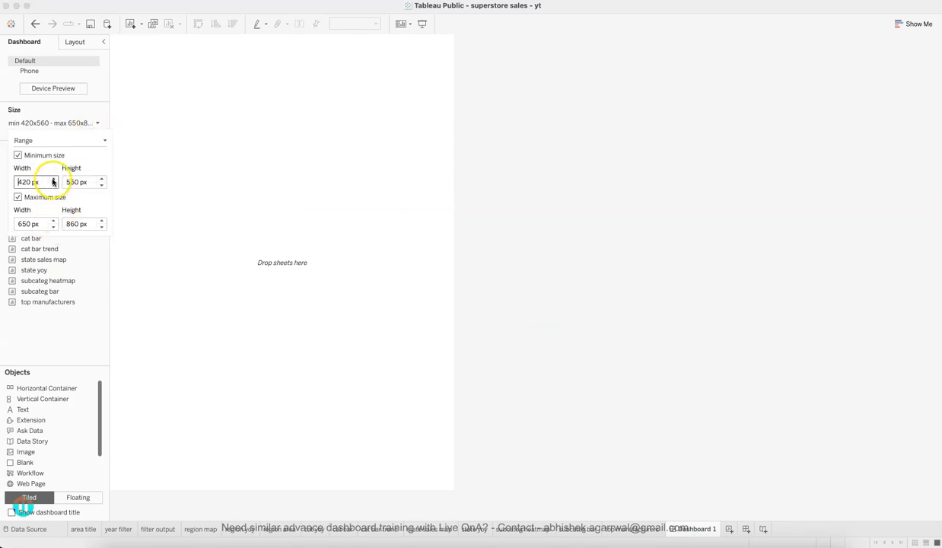
pyautogui.doubleClick(28, 182)
pyautogui.write('1300')
pyautogui.press('Tab')
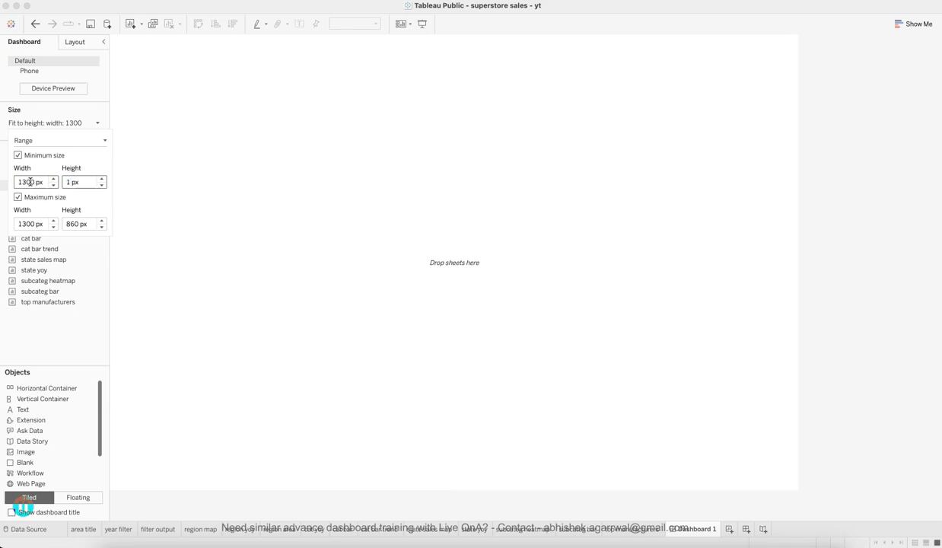
pyautogui.write('1500')
pyautogui.press('Return')
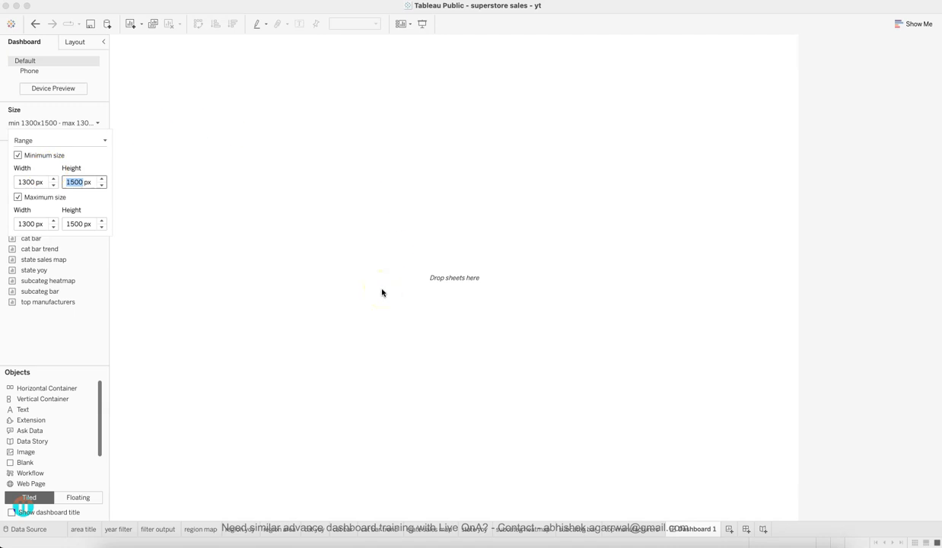
pyautogui.click(366, 275)
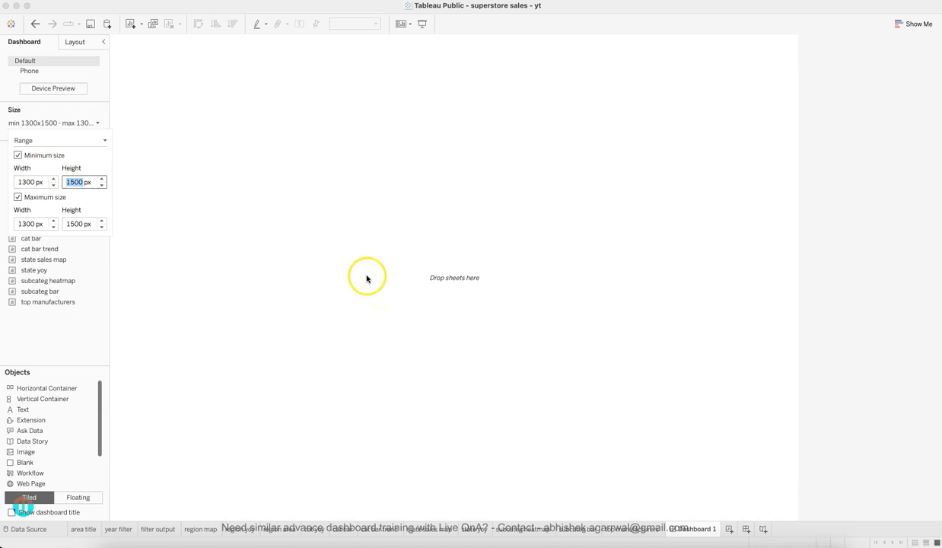
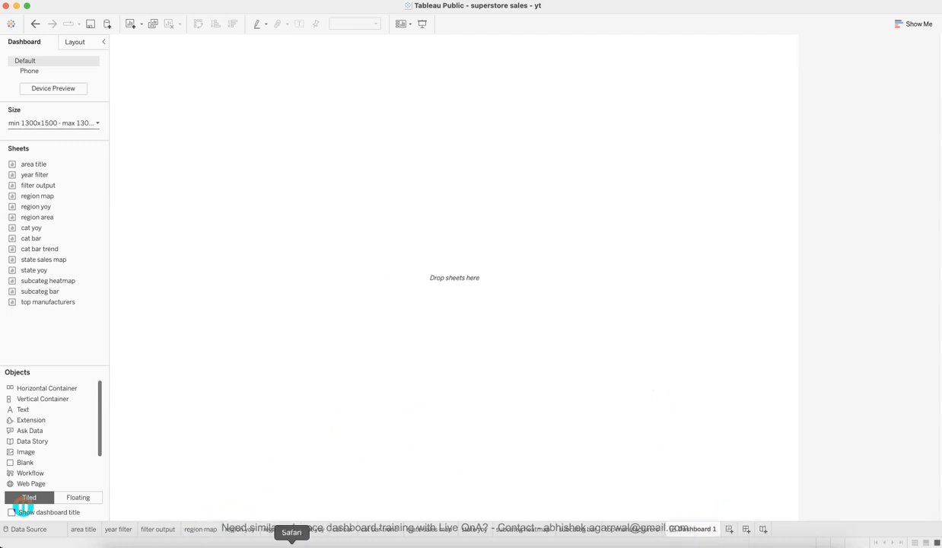
# Check the reference layout in the browser, and add a layout container holding a Blank object to the Tableau dashboard
pyautogui.click(292, 541)
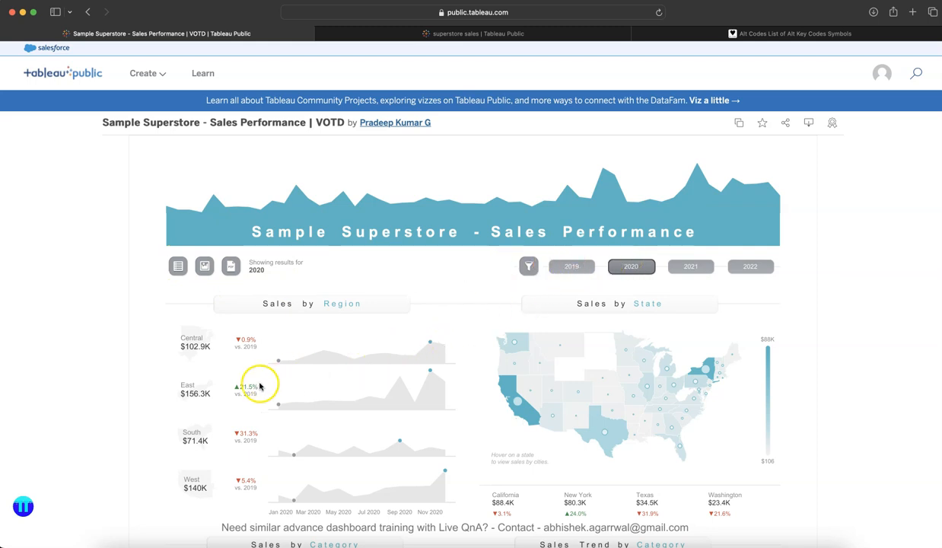
pyautogui.scroll(-5, 710, 377)
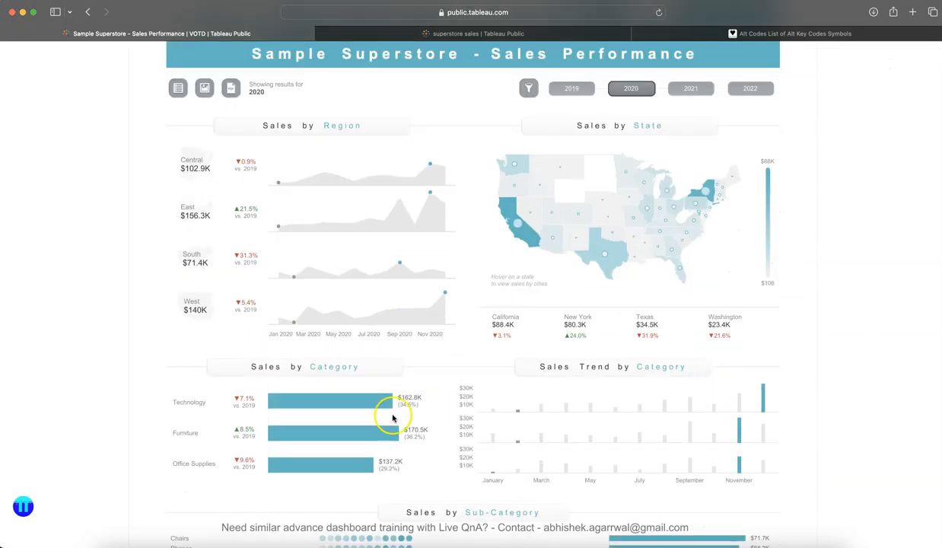
pyautogui.scroll(5, 691, 398)
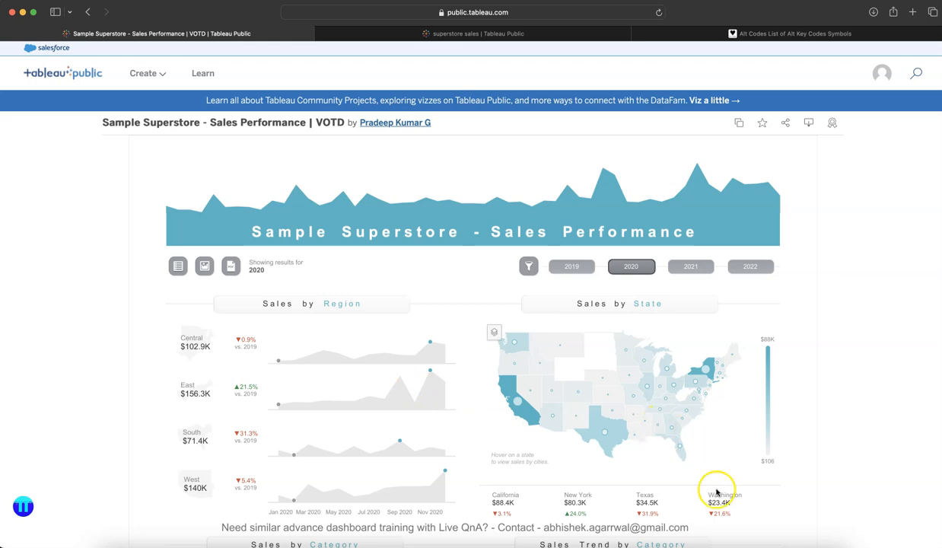
pyautogui.click(734, 542)
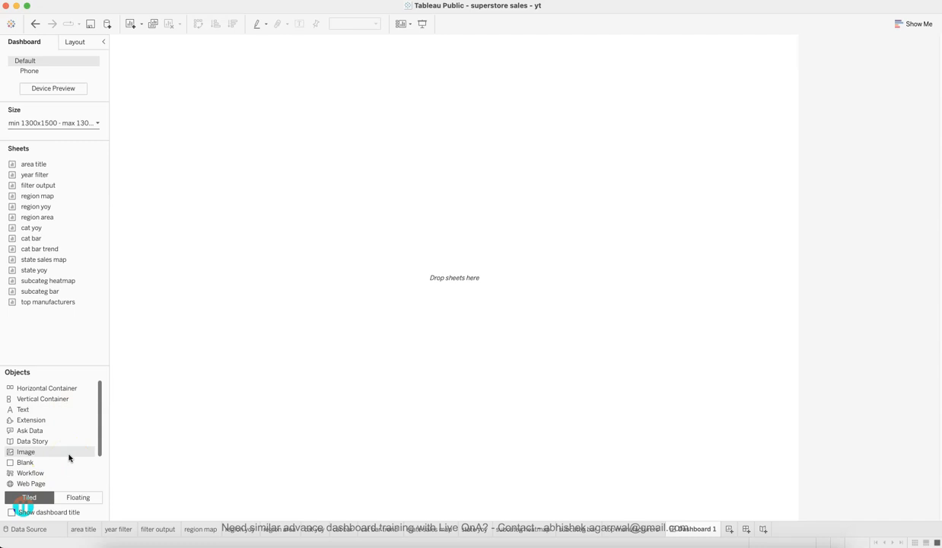
pyautogui.moveTo(69, 387); pyautogui.dragTo(384, 204)
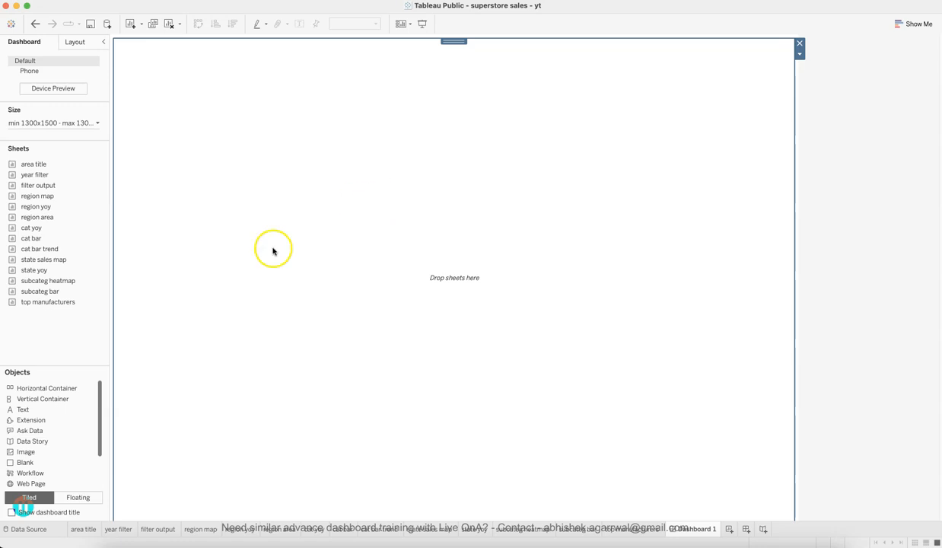
pyautogui.click(38, 461)
pyautogui.moveTo(38, 462); pyautogui.dragTo(234, 375)
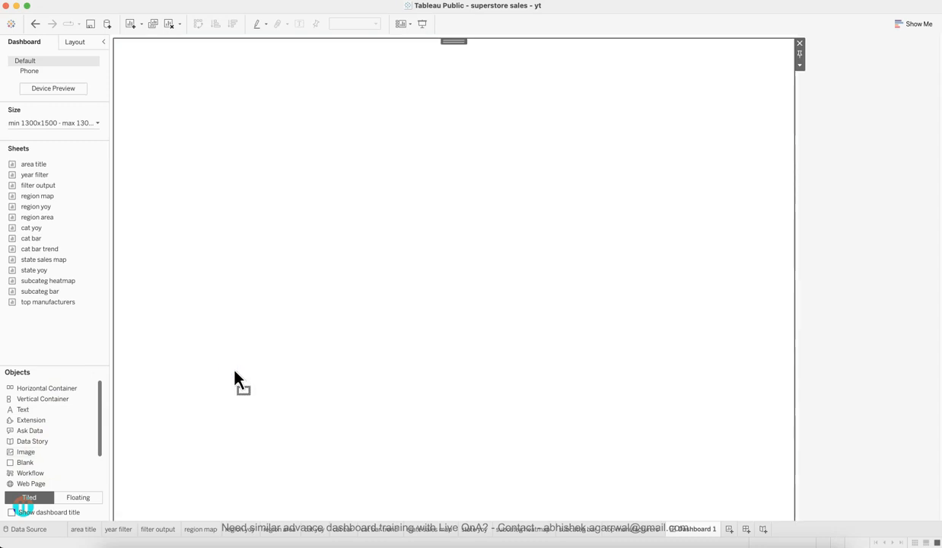
# Place the area title sheet at the top of the dashboard above the blank and hide its title
pyautogui.doubleClick(59, 171)
pyautogui.doubleClick(57, 165)
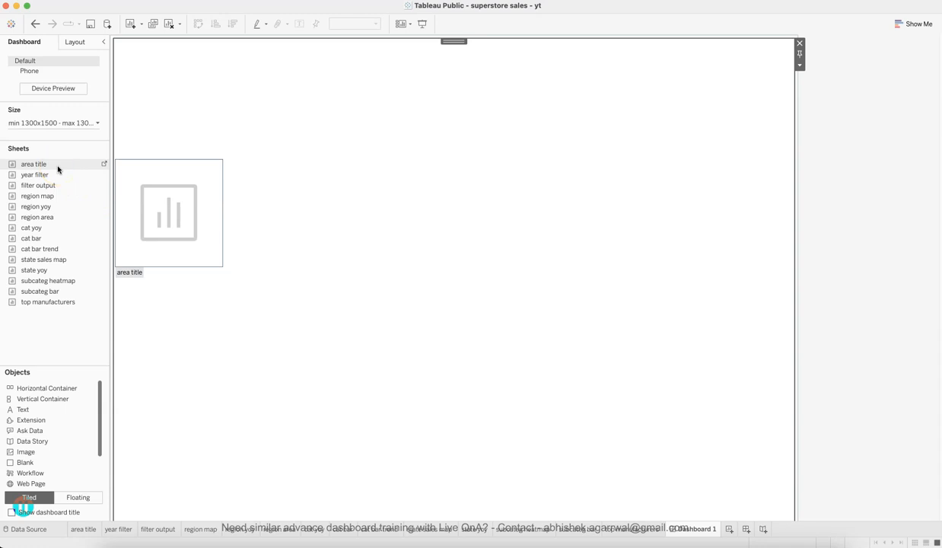
pyautogui.moveTo(57, 165); pyautogui.dragTo(228, 70)
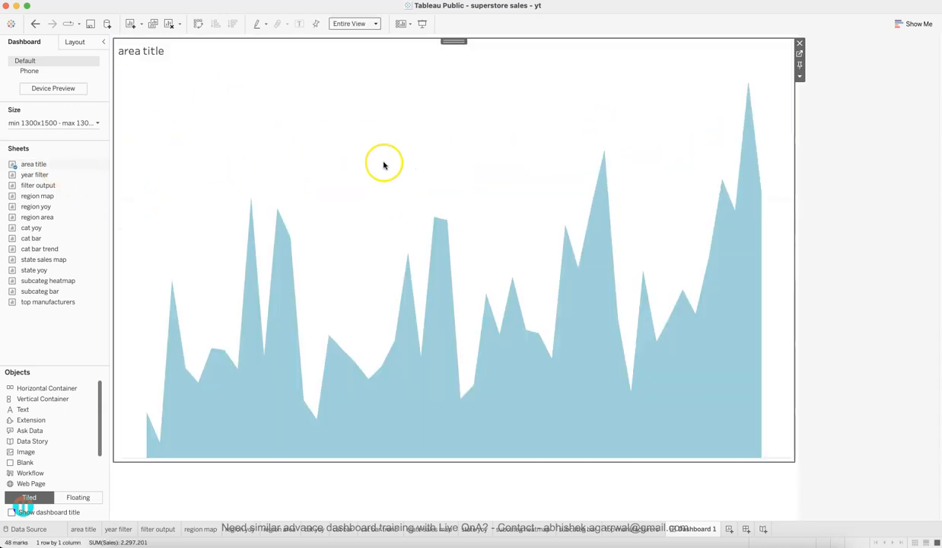
pyautogui.rightClick(145, 51)
pyautogui.click(166, 73)
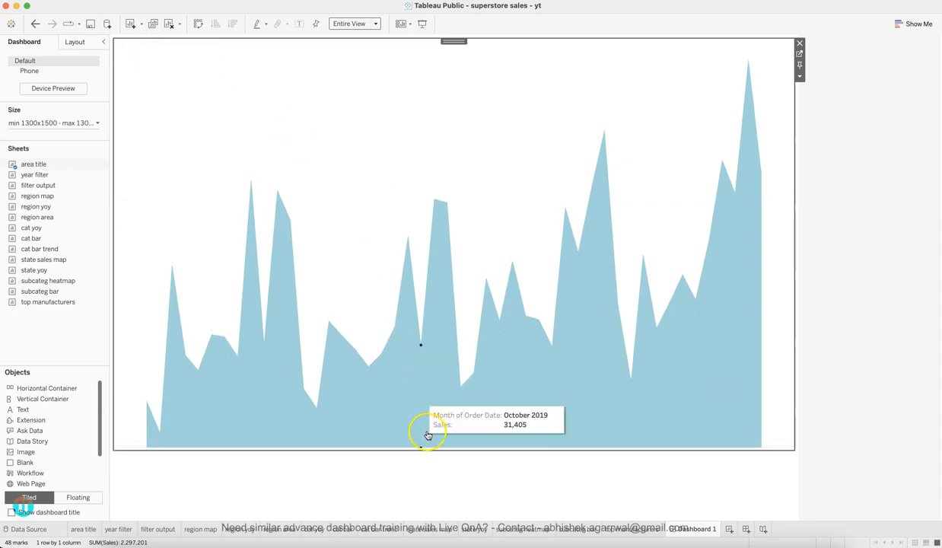
# Reduce the height of the area title chart so it forms a thin banner across the dashboard's top
pyautogui.moveTo(431, 448); pyautogui.dragTo(475, 114)
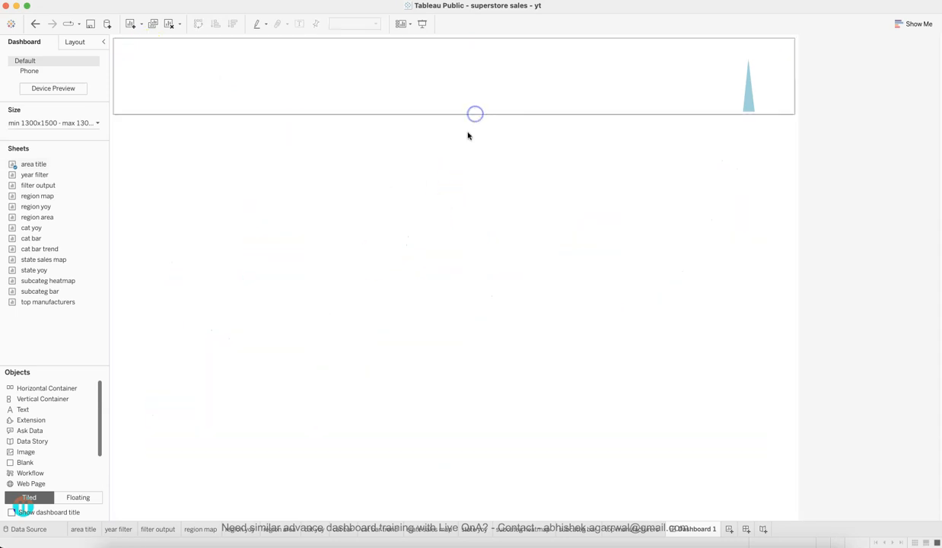
pyautogui.click(463, 242)
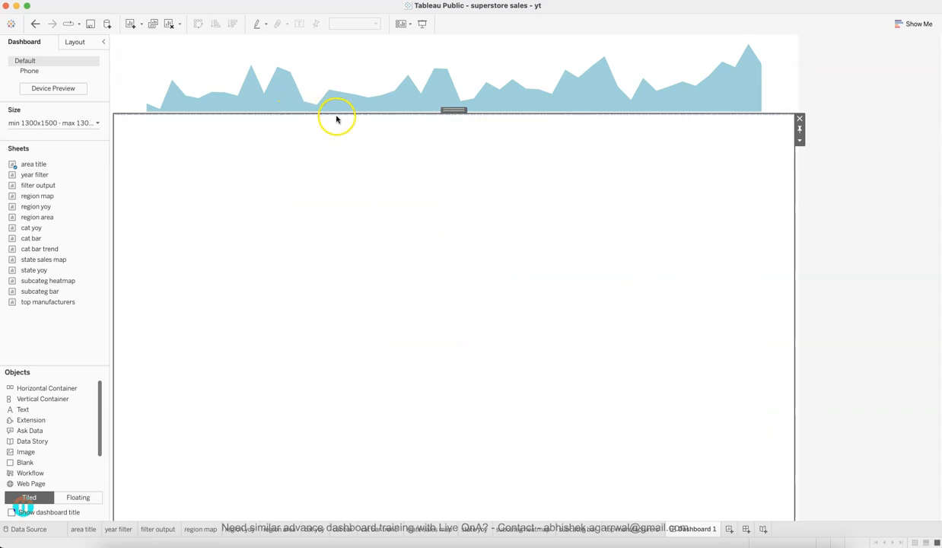
pyautogui.moveTo(377, 114); pyautogui.dragTo(389, 94)
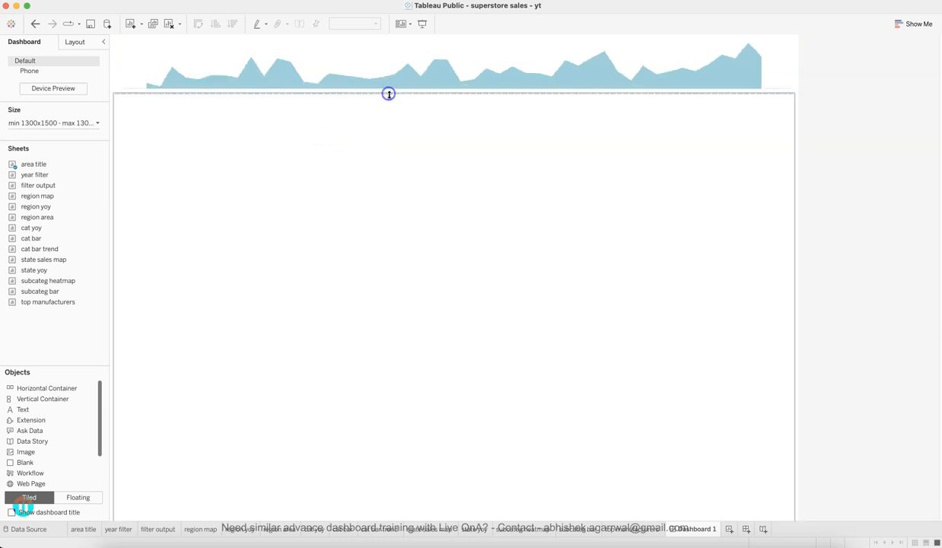
pyautogui.click(390, 141)
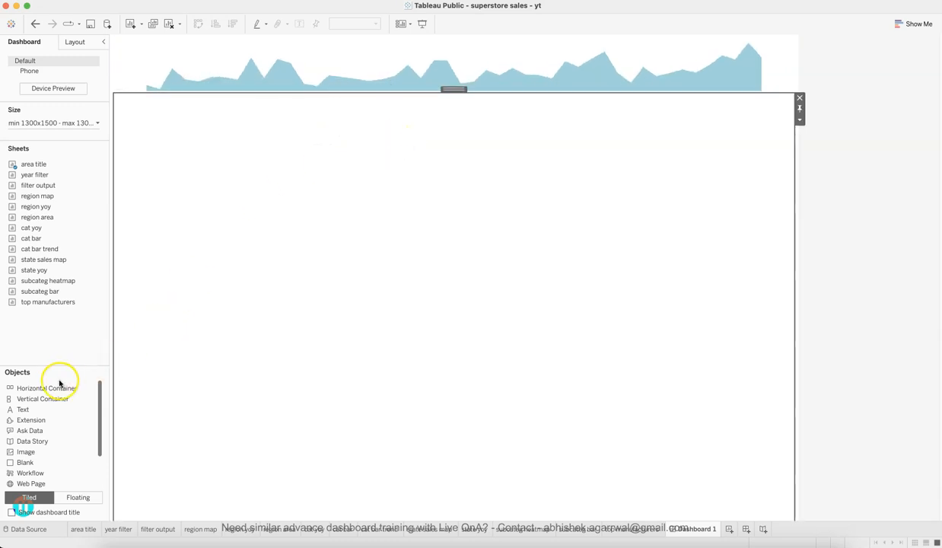
# Add a text object directly below the area chart reading "Sample Superstore - Sales Performance", matching the title on the browser's reference page
pyautogui.moveTo(53, 399); pyautogui.dragTo(334, 120)
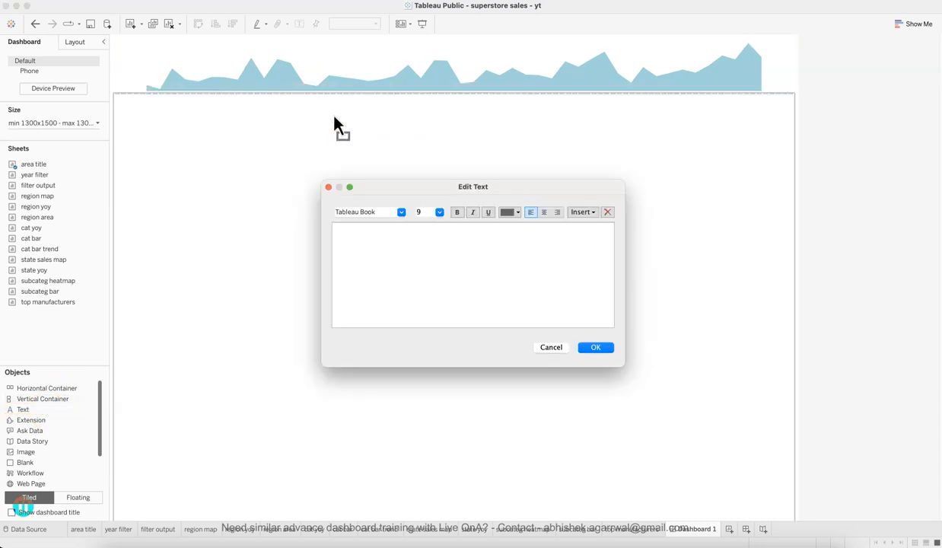
pyautogui.click(295, 545)
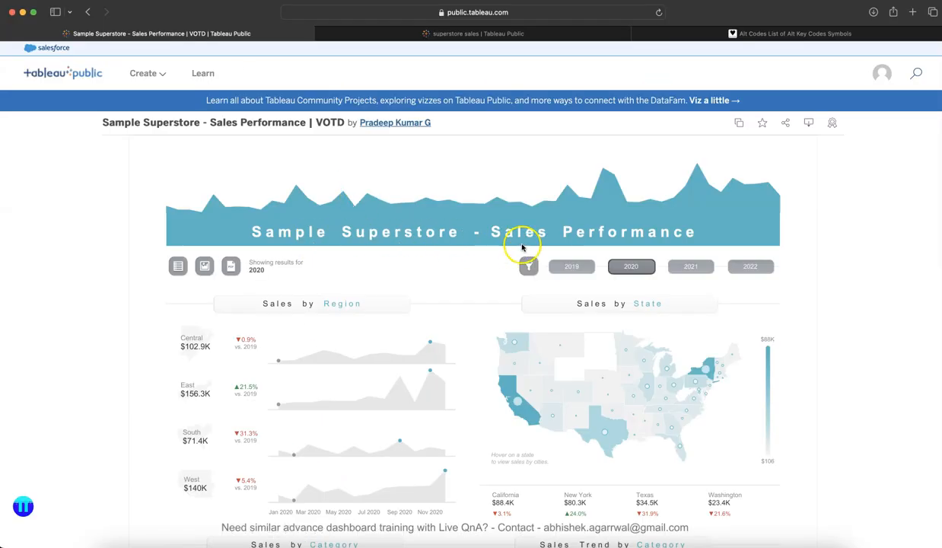
pyautogui.press('super+Tab')
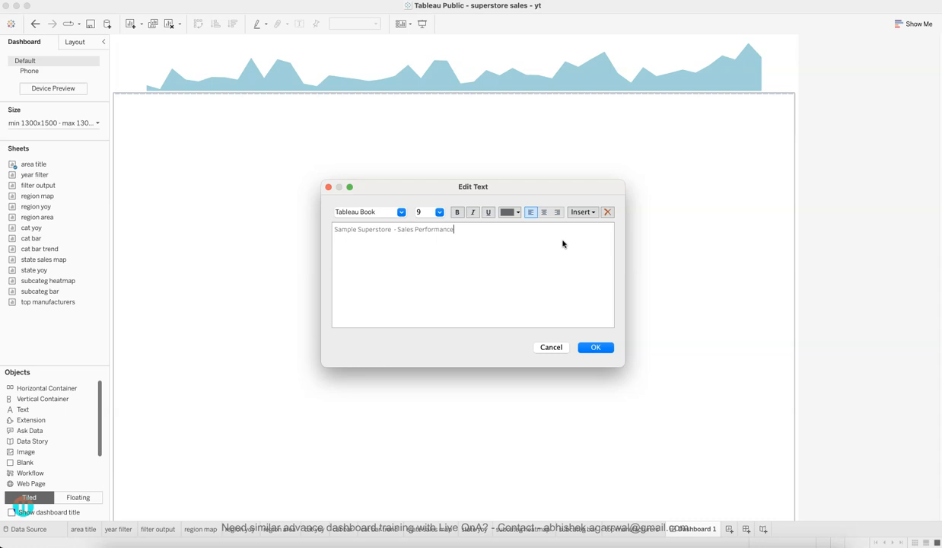
# Insert spaces between the letters of the dashboard title text to widen its letter spacing
pyautogui.press('super+a')
pyautogui.press('Left')
pyautogui.press('Right')
pyautogui.press('Right')
pyautogui.press('Right')
pyautogui.press('Right')
pyautogui.press('space')
pyautogui.press('Right')
pyautogui.press('space')
pyautogui.press('space')
pyautogui.press('Right')
pyautogui.press('space')
pyautogui.press('Right')
pyautogui.press('space')
pyautogui.press('Right')
pyautogui.press('space')
pyautogui.press('Right')
pyautogui.press('space')
pyautogui.press('Right')
pyautogui.press('space')
pyautogui.press('Right')
pyautogui.press('space')
pyautogui.press('Right')
pyautogui.press('space')
pyautogui.press('Right')
pyautogui.press('space')
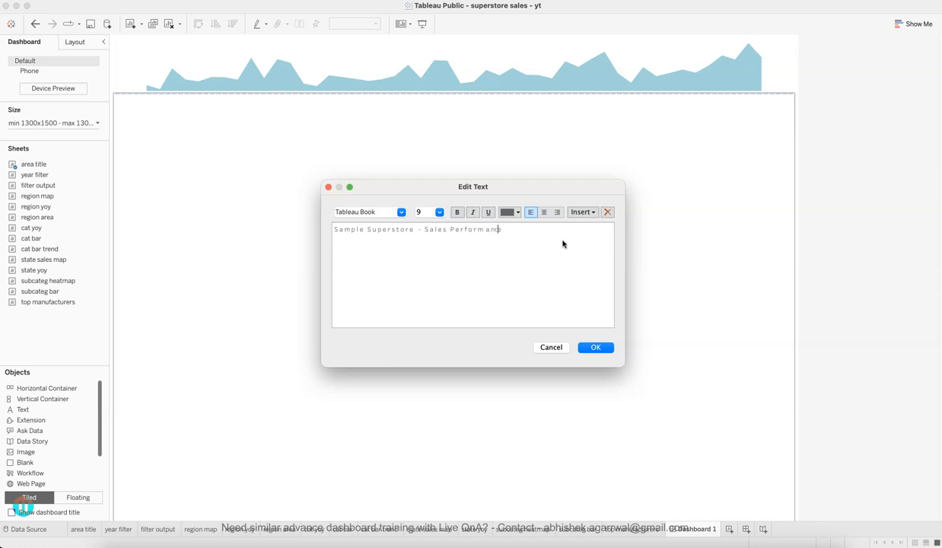
# Format the whole title text as Tableau Semibold, size 26, bold and white, and apply it
pyautogui.click(482, 251)
pyautogui.press('super+a')
pyautogui.click(401, 211)
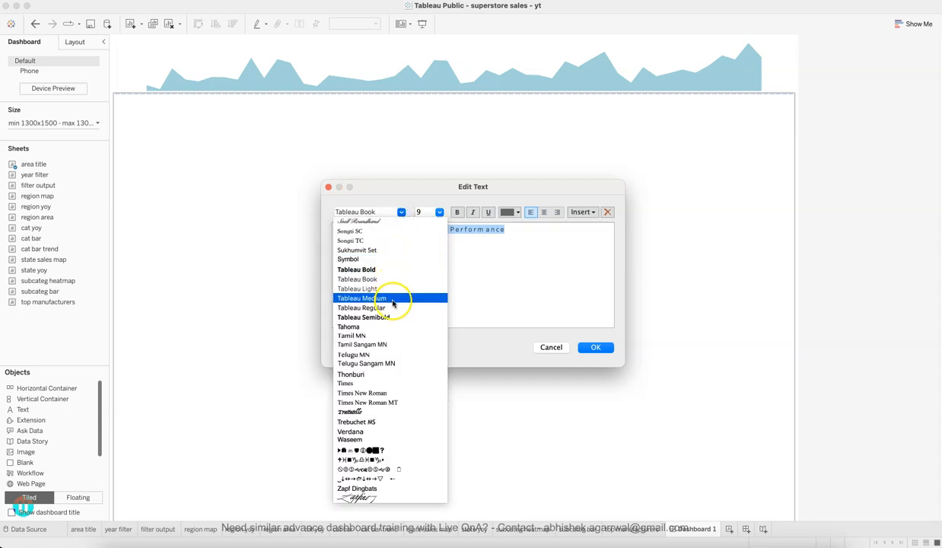
pyautogui.click(394, 318)
pyautogui.click(507, 215)
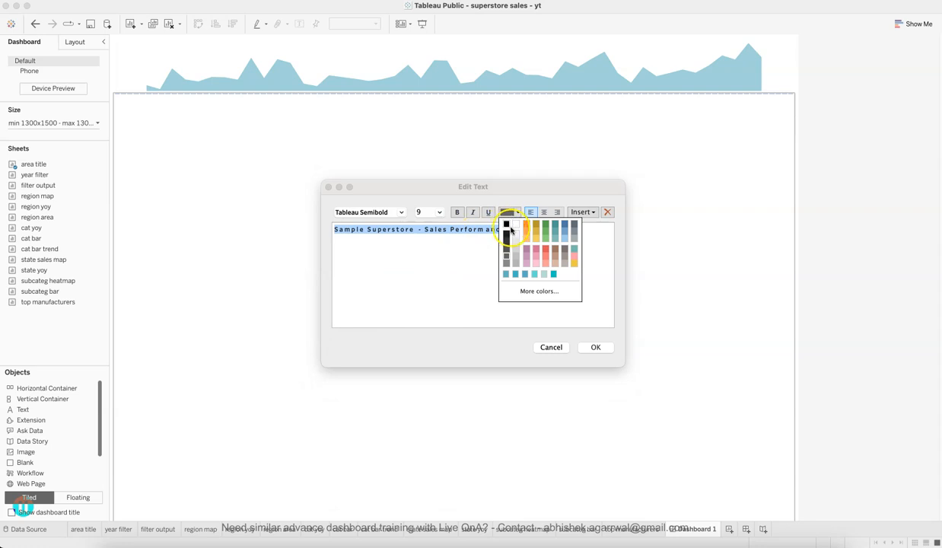
pyautogui.click(515, 226)
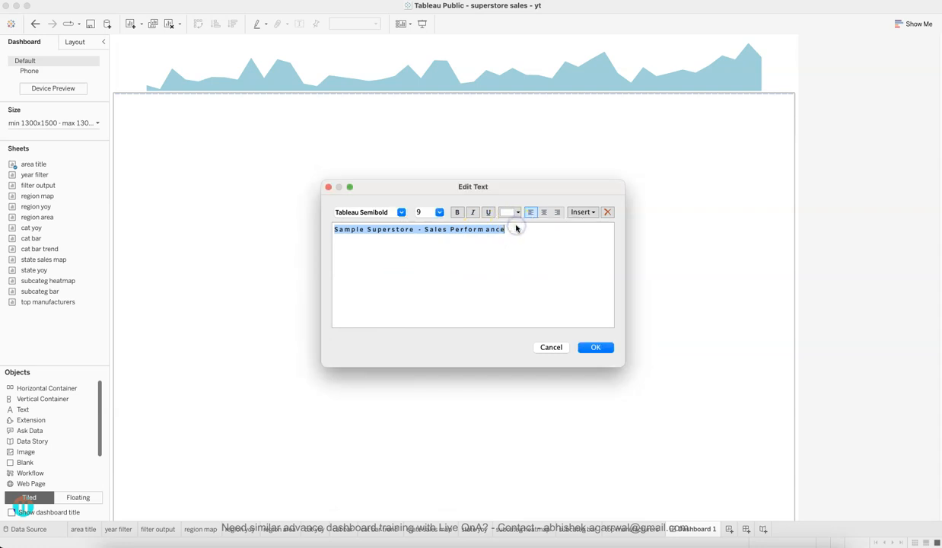
pyautogui.click(433, 212)
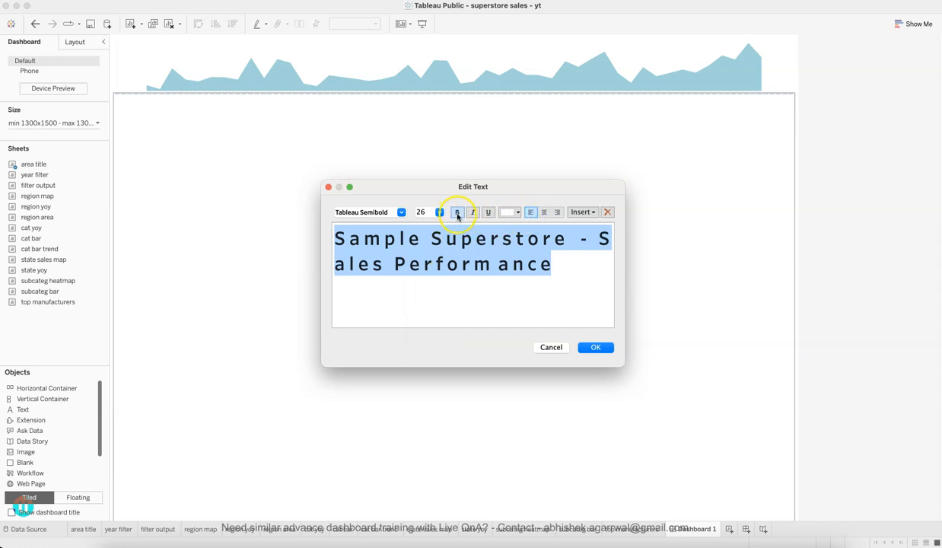
pyautogui.click(595, 347)
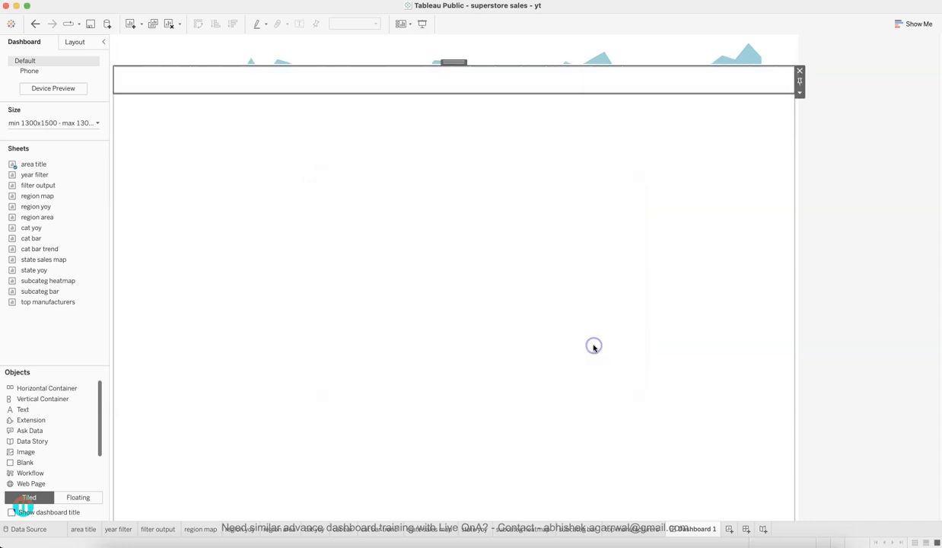
# Extend the title text object's lower edge to a height of about 56 px and bring up its layout settings
pyautogui.moveTo(439, 93); pyautogui.dragTo(441, 114)
pyautogui.click(426, 99)
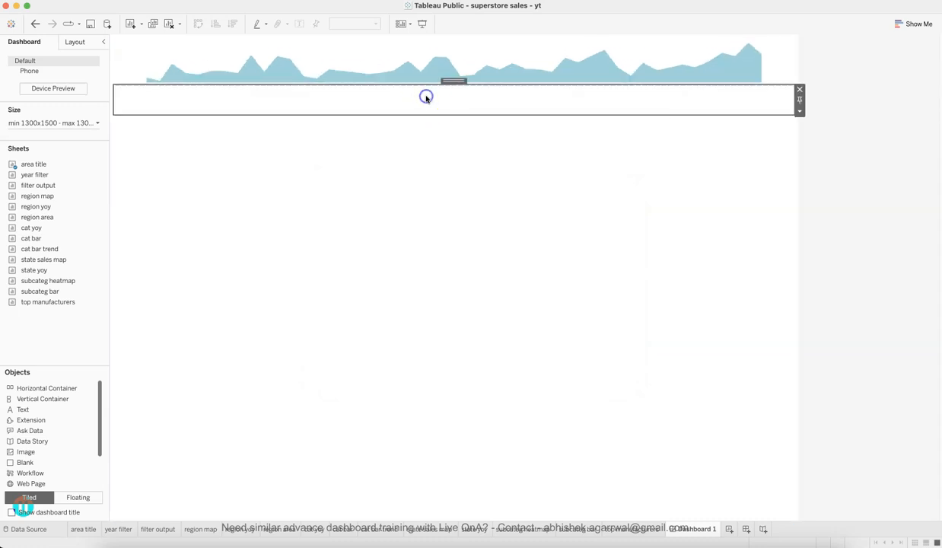
pyautogui.click(78, 43)
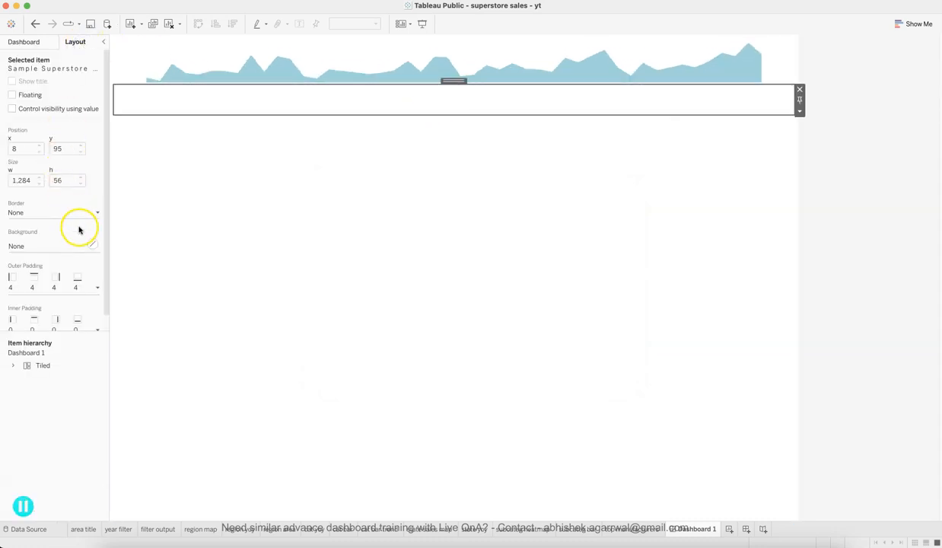
# Try several recently used teal and blue shades as the title text object's background, comparing them with the area chart
pyautogui.click(92, 244)
pyautogui.click(19, 344)
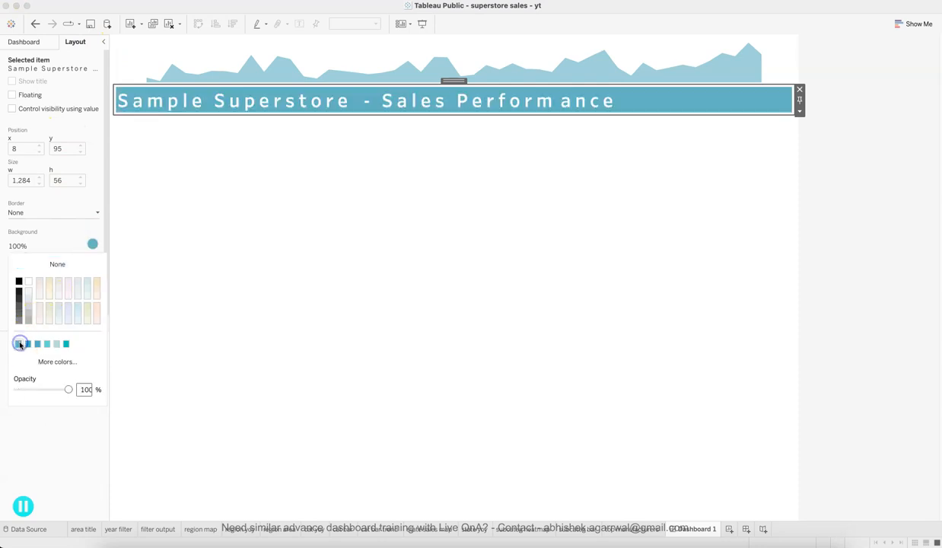
pyautogui.click(29, 344)
pyautogui.click(42, 344)
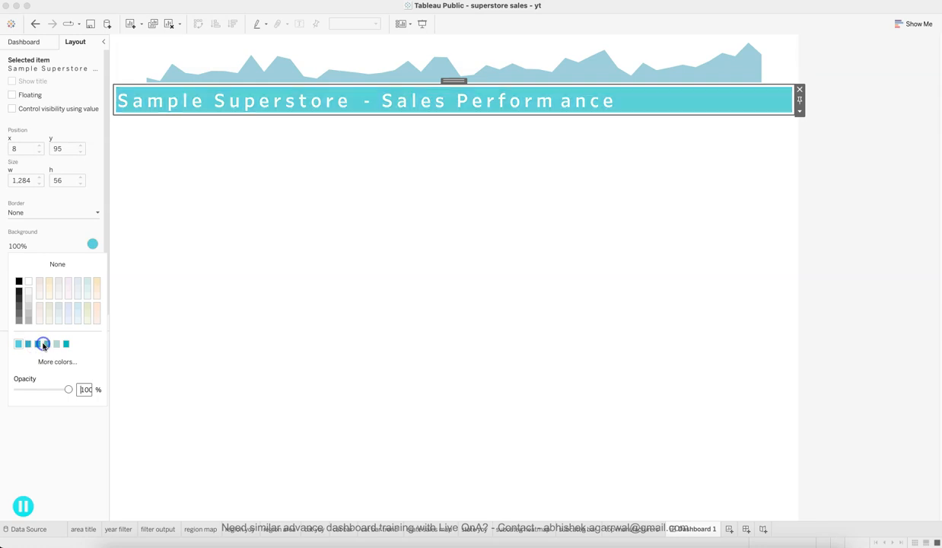
pyautogui.click(54, 344)
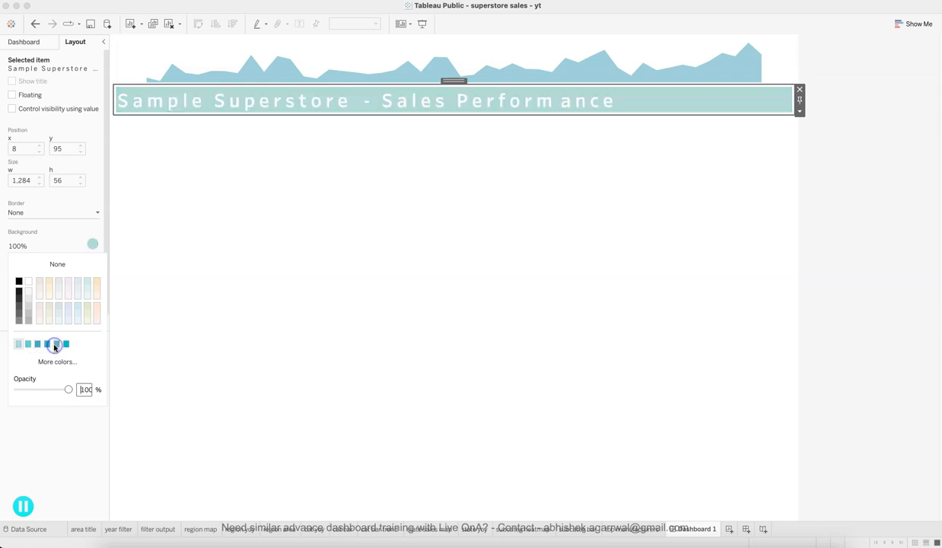
pyautogui.click(20, 347)
pyautogui.click(26, 345)
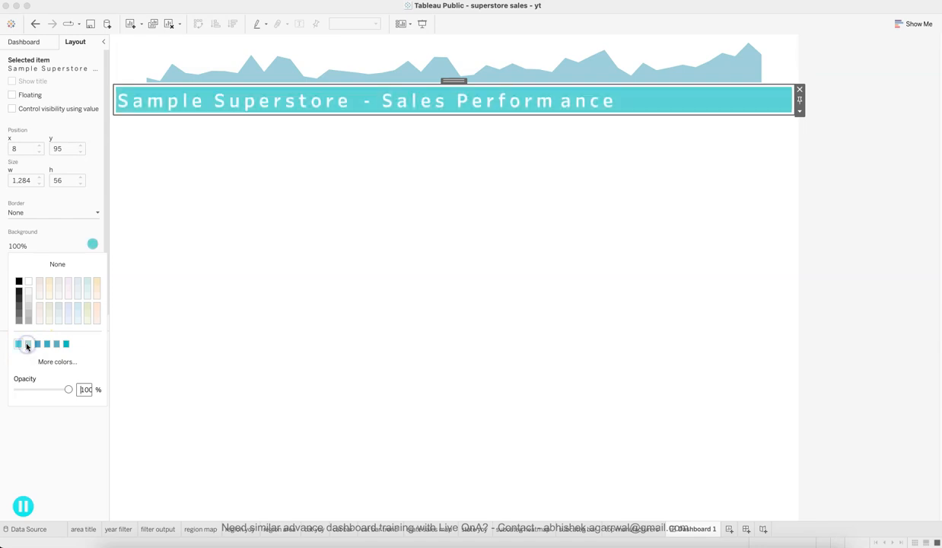
pyautogui.click(38, 345)
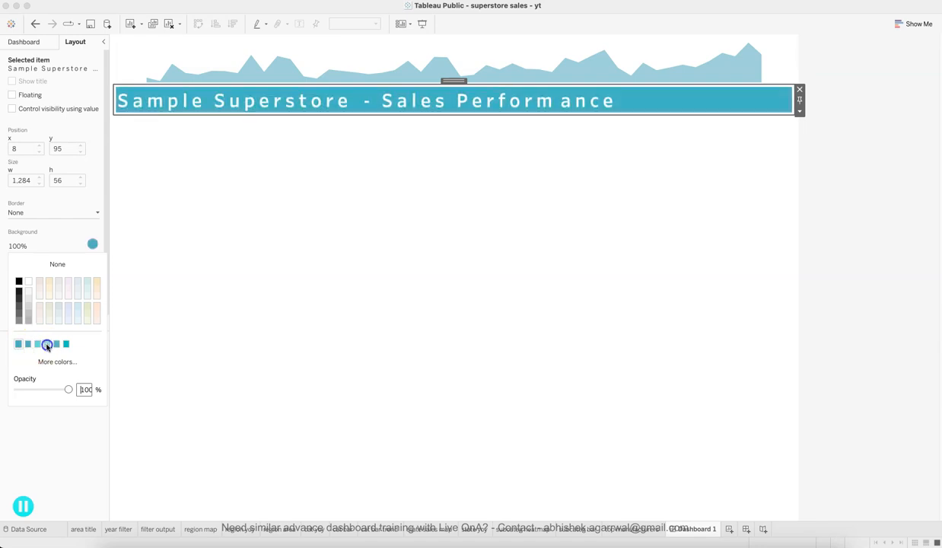
pyautogui.click(54, 344)
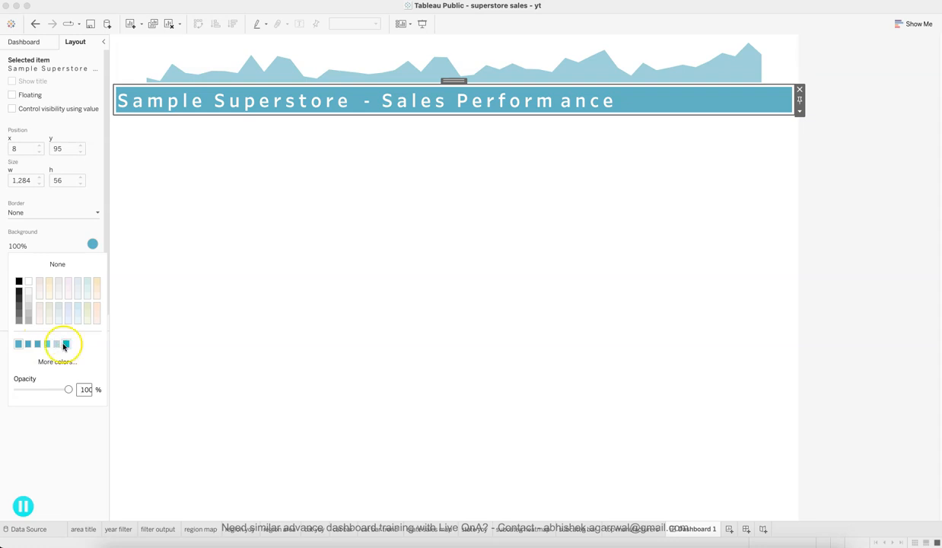
pyautogui.click(290, 259)
pyautogui.click(483, 41)
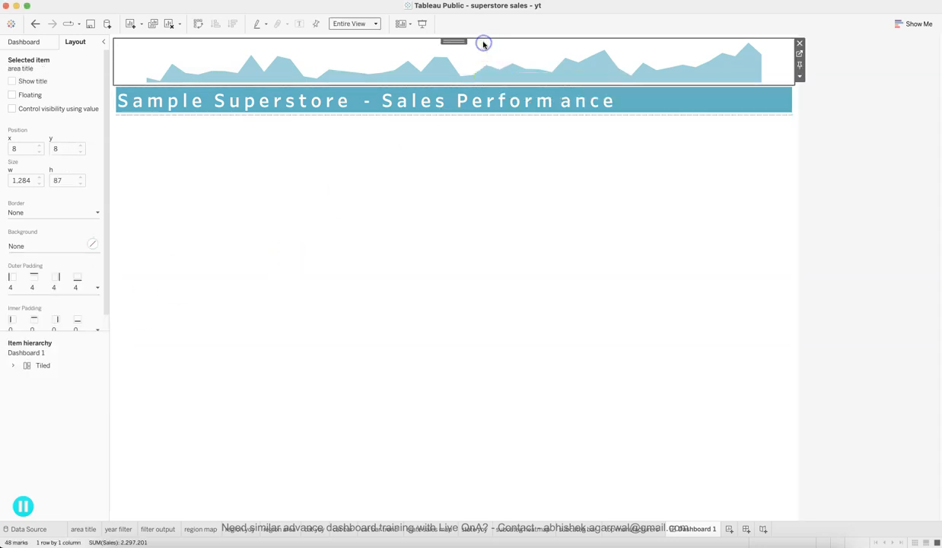
# Set the title text object's background to a custom colour sampled from the area chart's light blue fill
pyautogui.click(421, 104)
pyautogui.click(90, 243)
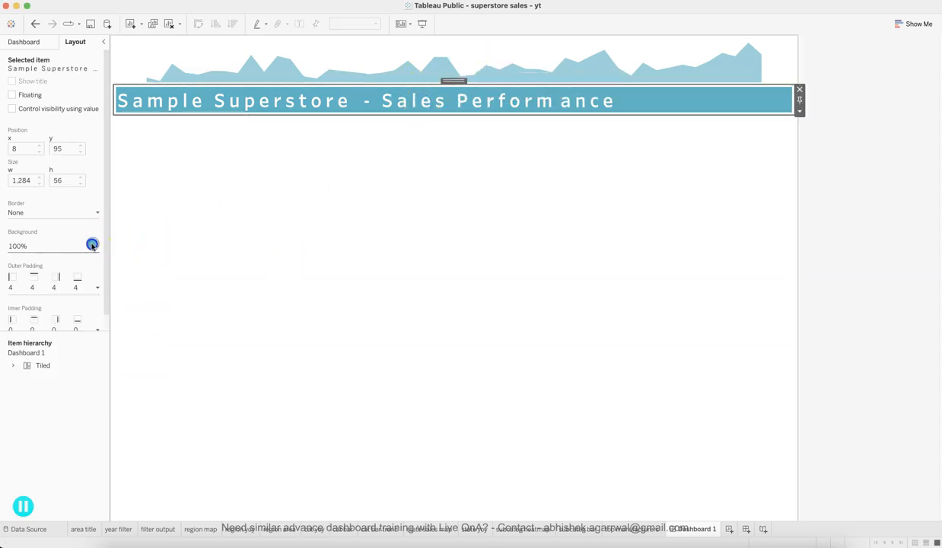
pyautogui.click(56, 362)
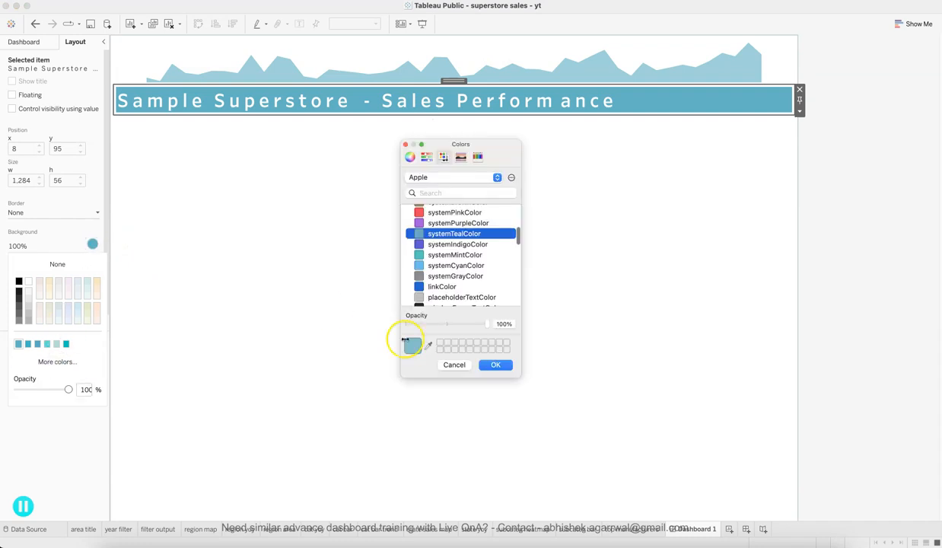
pyautogui.click(405, 69)
pyautogui.click(498, 365)
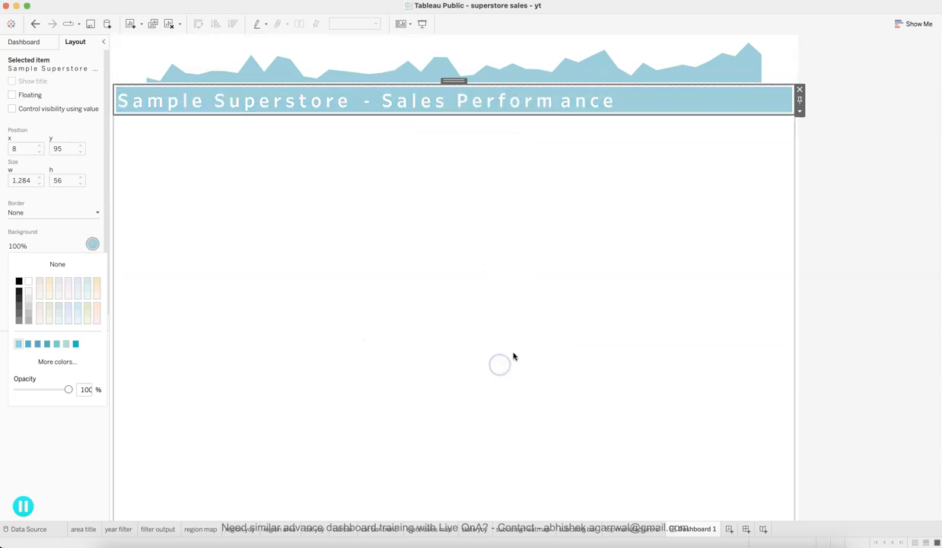
pyautogui.click(311, 324)
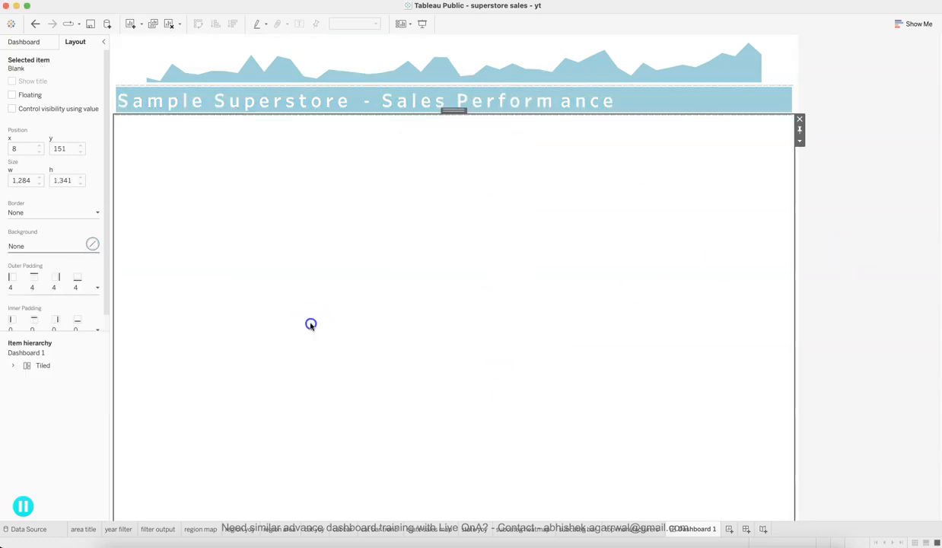
pyautogui.click(839, 239)
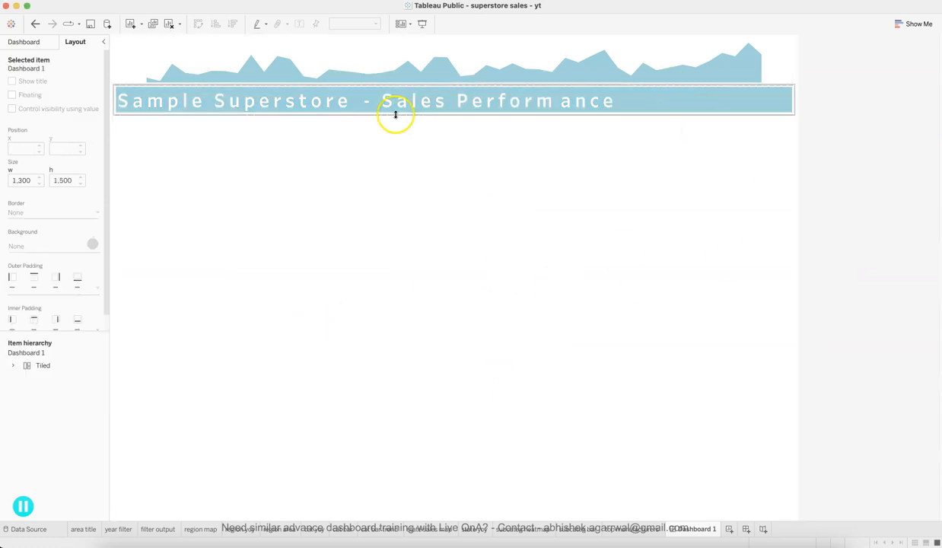
# Unlink the area title chart's outer padding sides and set its bottom outer padding to 0
pyautogui.click(364, 56)
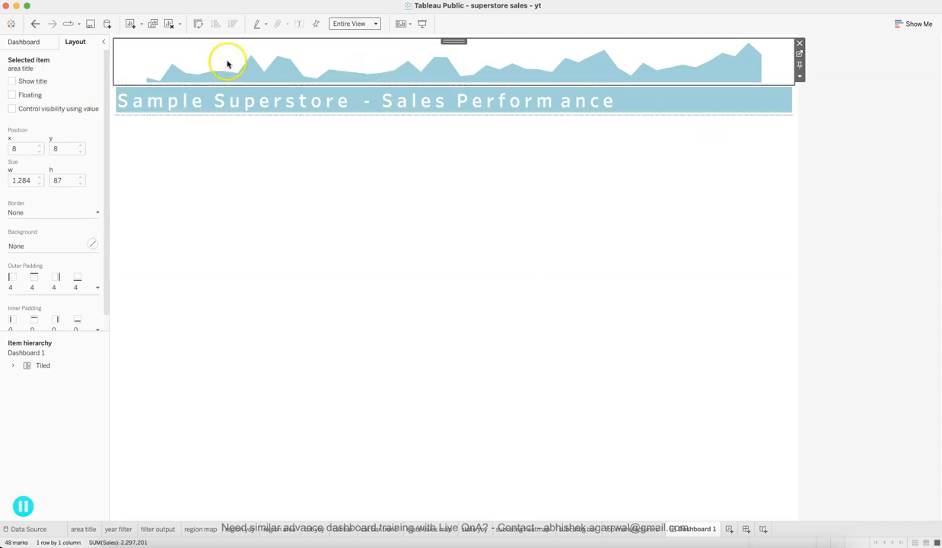
pyautogui.moveTo(108, 292); pyautogui.dragTo(110, 312)
pyautogui.click(98, 271)
pyautogui.click(64, 333)
pyautogui.click(63, 363)
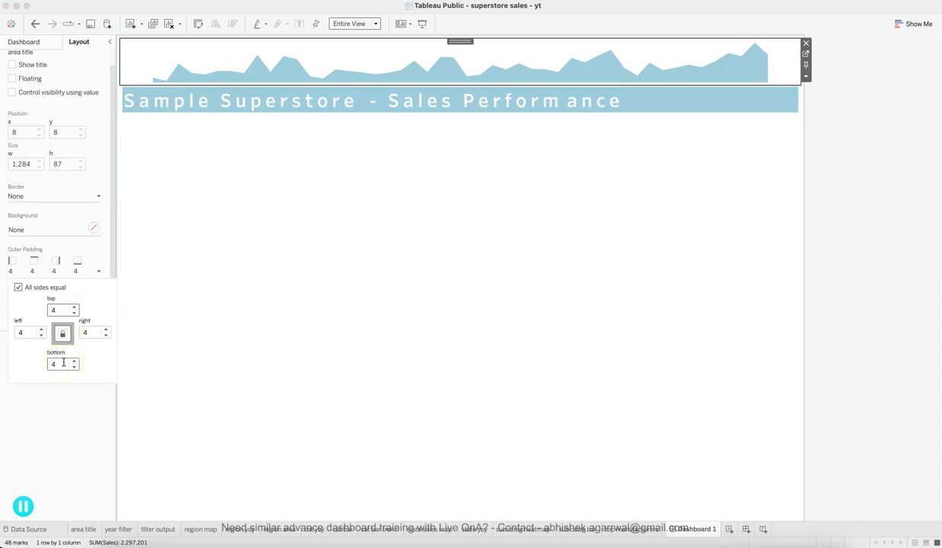
pyautogui.click(18, 287)
pyautogui.click(59, 363)
pyautogui.write('0')
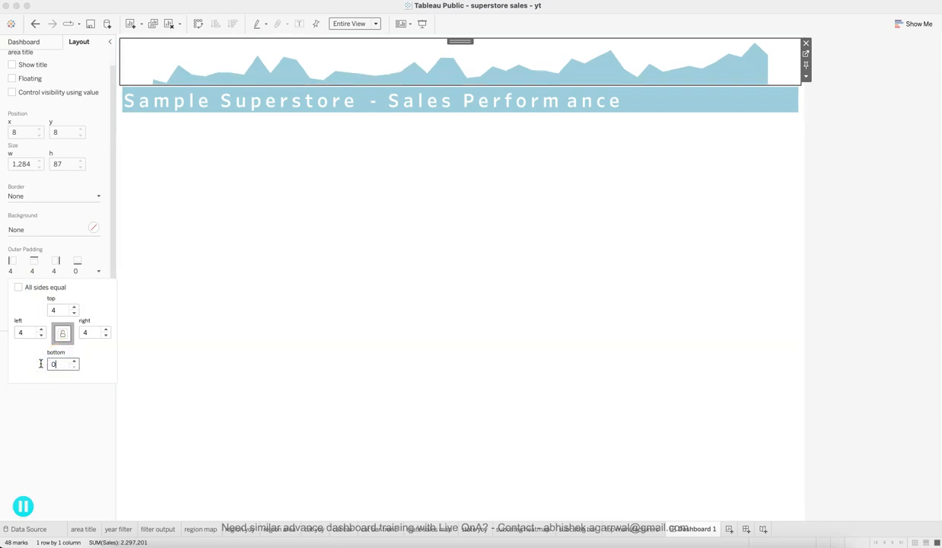
# Unlink the title text object's outer padding sides and set its top outer padding to 0
pyautogui.click(227, 101)
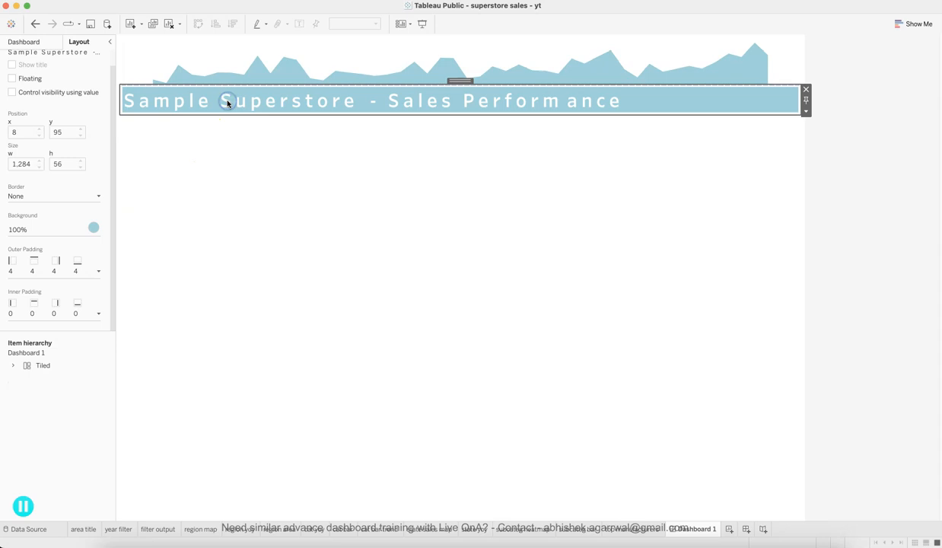
pyautogui.click(99, 271)
pyautogui.click(52, 287)
pyautogui.moveTo(60, 310); pyautogui.dragTo(22, 310)
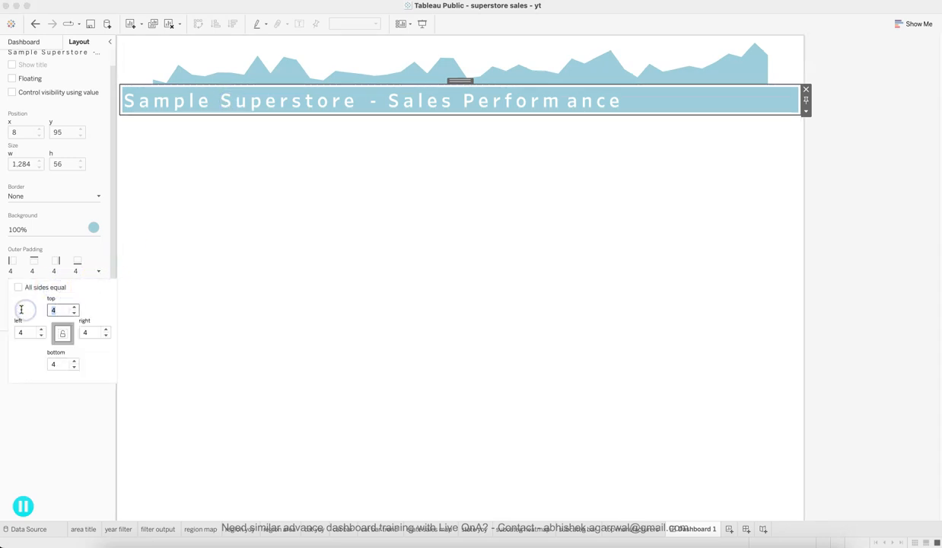
pyautogui.click(857, 224)
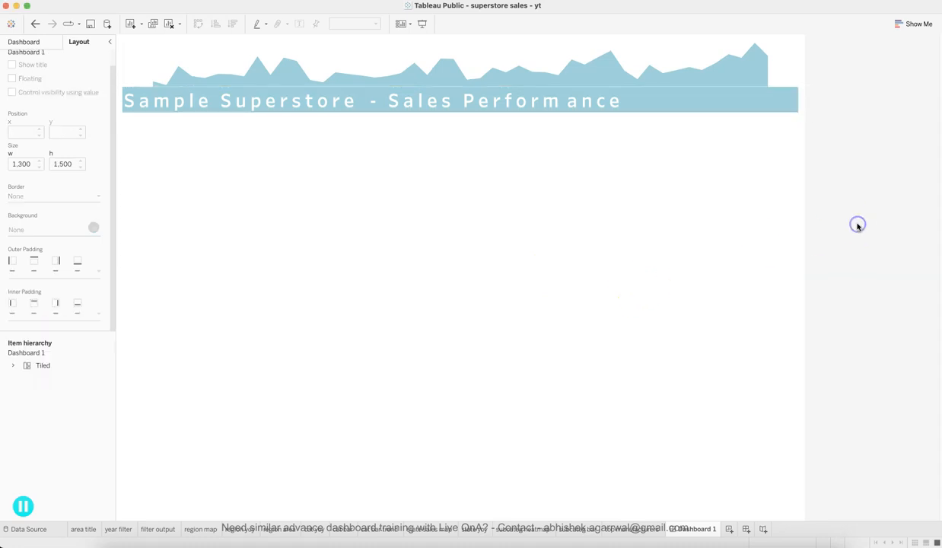
pyautogui.click(890, 228)
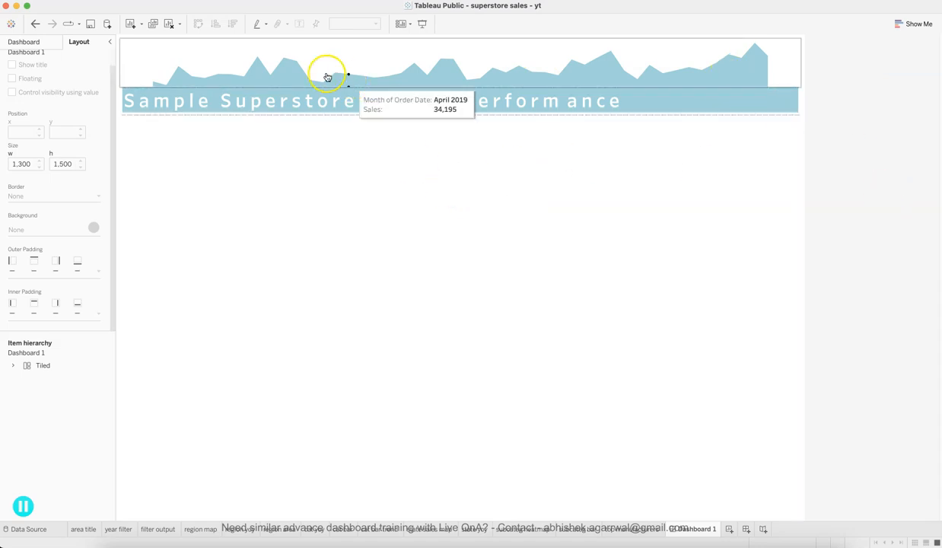
# Centre-align the whole "Sample Superstore - Sales Performance" title text and apply it
pyautogui.click(374, 99)
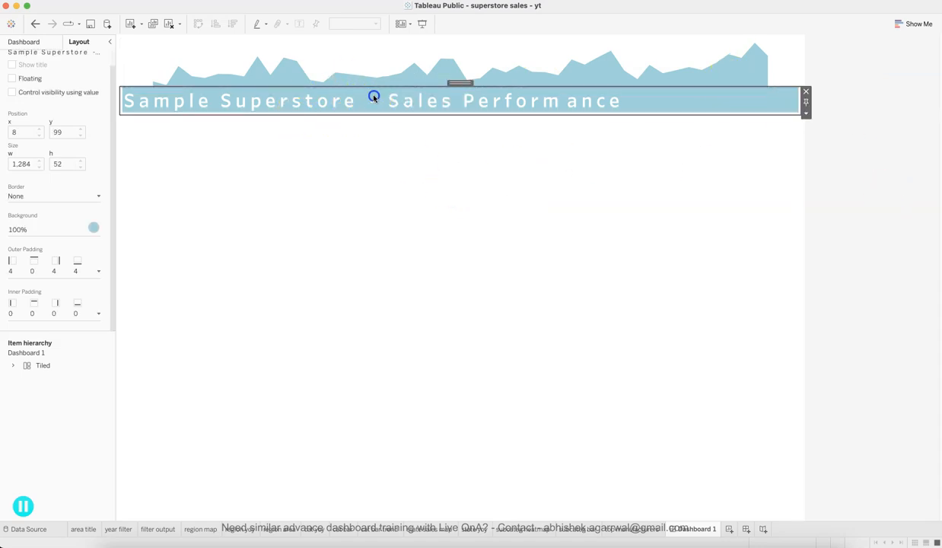
pyautogui.doubleClick(374, 98)
pyautogui.hotkey('ctrl', 'a')
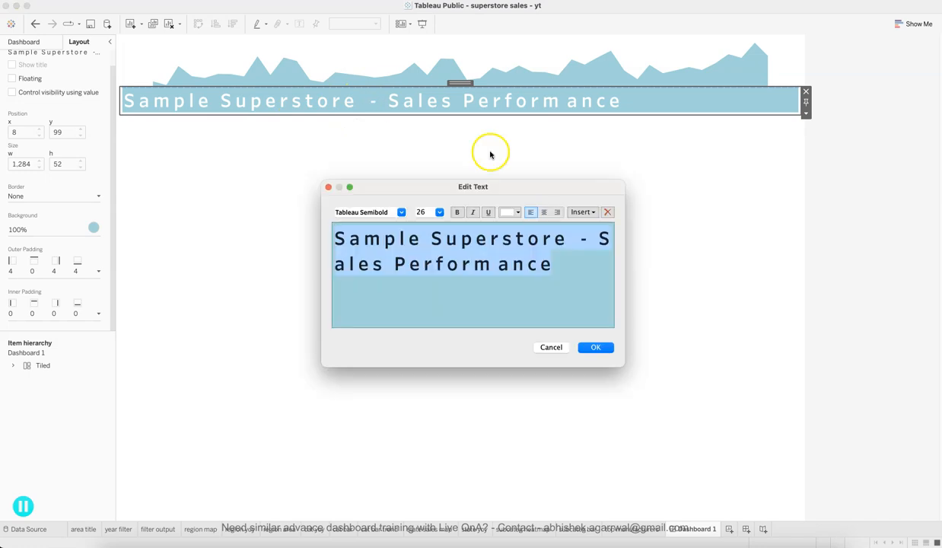
pyautogui.click(542, 213)
pyautogui.click(598, 348)
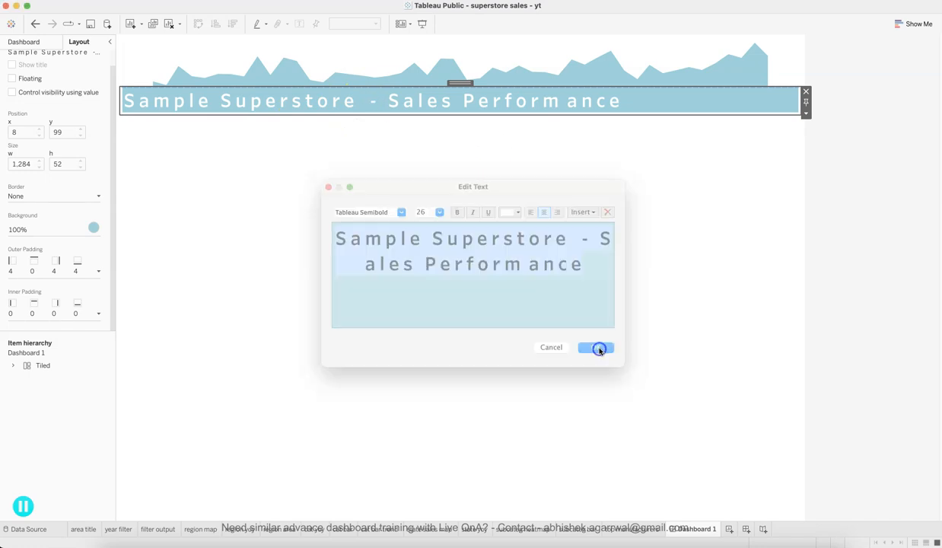
pyautogui.click(780, 199)
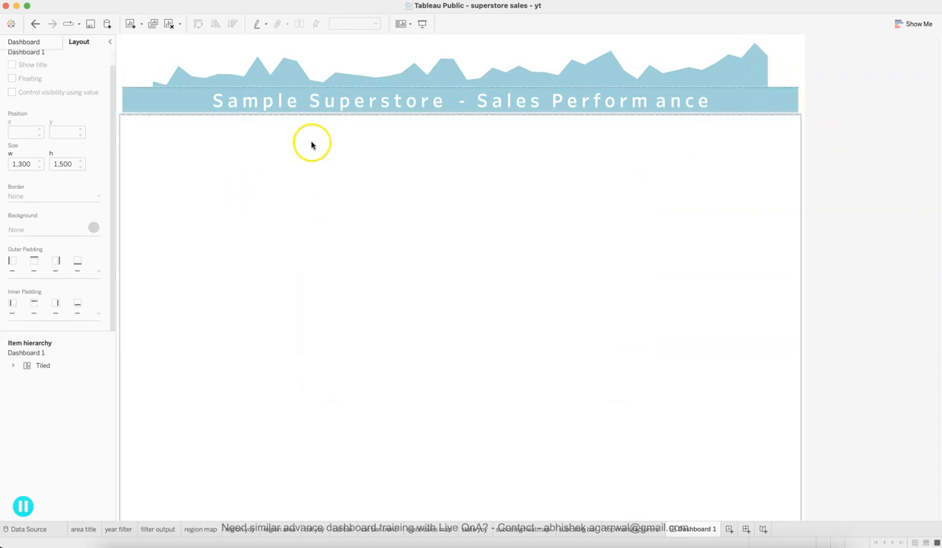
# Increase the title text object's right outer padding to 62 so the banner ends flush with the area chart
pyautogui.click(315, 97)
pyautogui.click(98, 271)
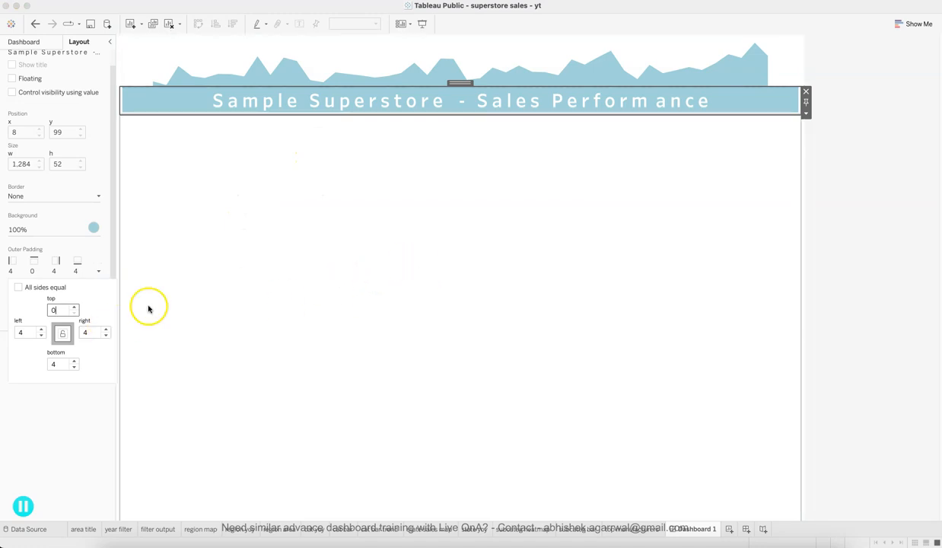
pyautogui.click(105, 332)
pyautogui.click(105, 330)
pyautogui.click(105, 330)
pyautogui.click(105, 330)
pyautogui.click(105, 330)
pyautogui.click(105, 330)
pyautogui.click(105, 331)
pyautogui.click(105, 330)
pyautogui.click(105, 330)
pyautogui.click(105, 331)
pyautogui.click(105, 330)
pyautogui.click(105, 331)
pyautogui.click(105, 330)
pyautogui.click(105, 330)
pyautogui.click(105, 330)
pyautogui.click(105, 330)
pyautogui.click(105, 330)
pyautogui.click(105, 330)
pyautogui.click(105, 330)
pyautogui.click(105, 330)
pyautogui.click(105, 330)
pyautogui.click(105, 330)
pyautogui.click(105, 330)
pyautogui.click(105, 331)
pyautogui.click(105, 331)
pyautogui.click(105, 330)
pyautogui.click(105, 330)
pyautogui.click(105, 330)
pyautogui.click(105, 330)
pyautogui.click(105, 331)
pyautogui.click(105, 330)
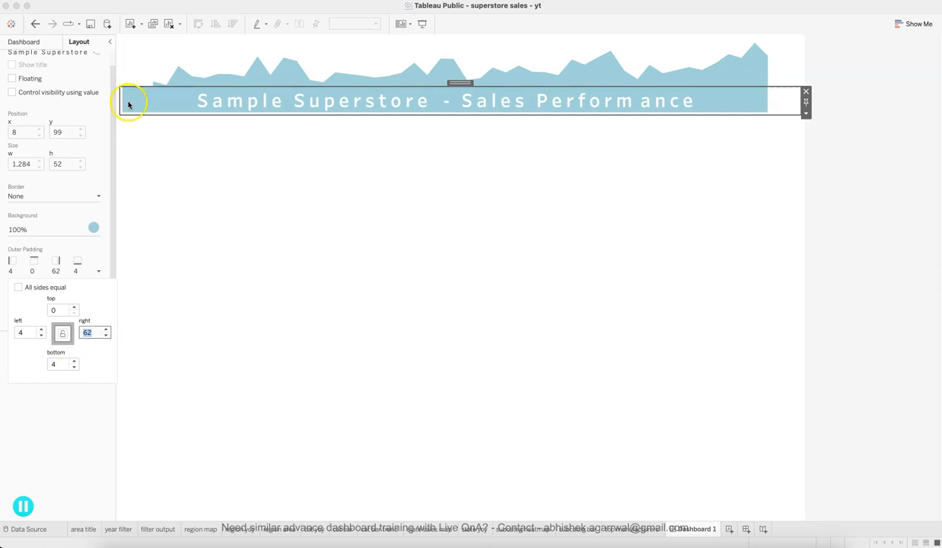
# Increase the title text object's left outer padding to 62 so the banner starts flush with the area chart
pyautogui.click(42, 330)
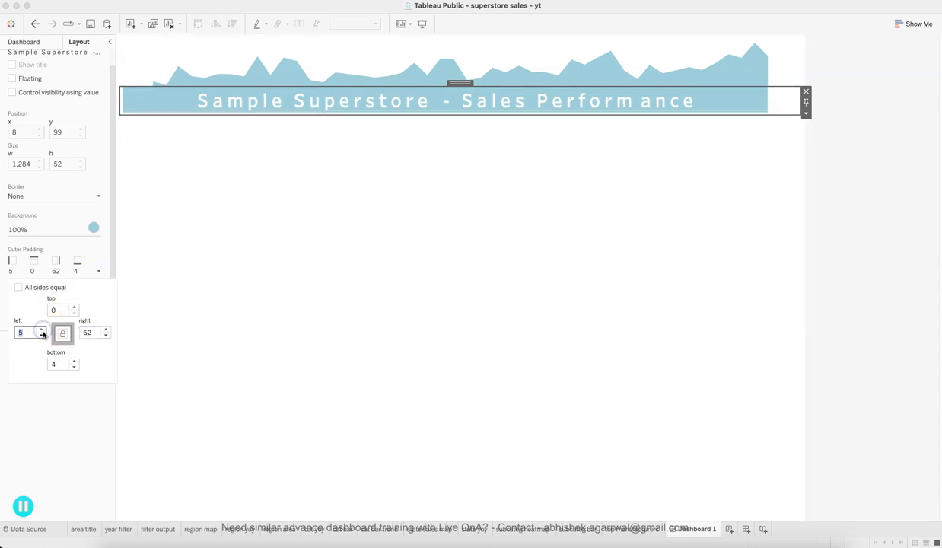
pyautogui.click(42, 331)
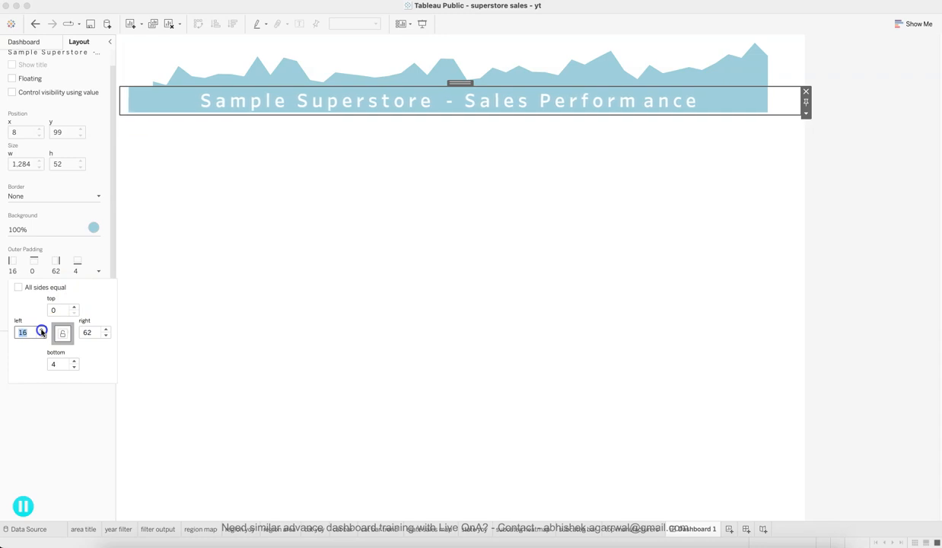
pyautogui.click(42, 331)
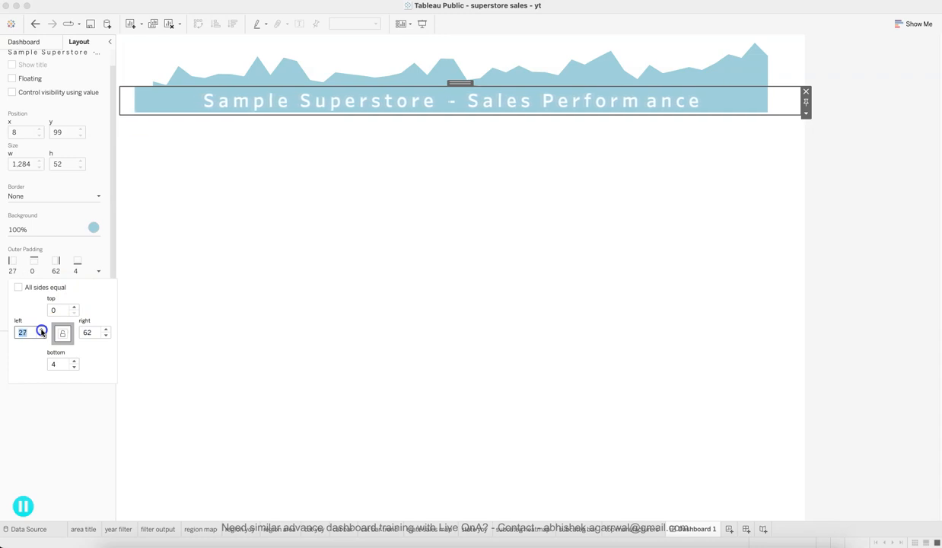
pyautogui.click(42, 331)
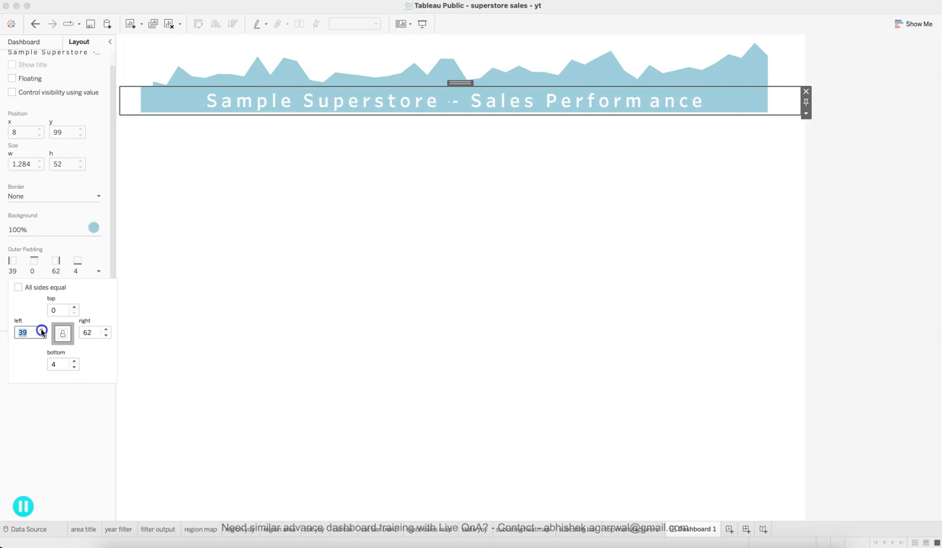
pyautogui.click(42, 331)
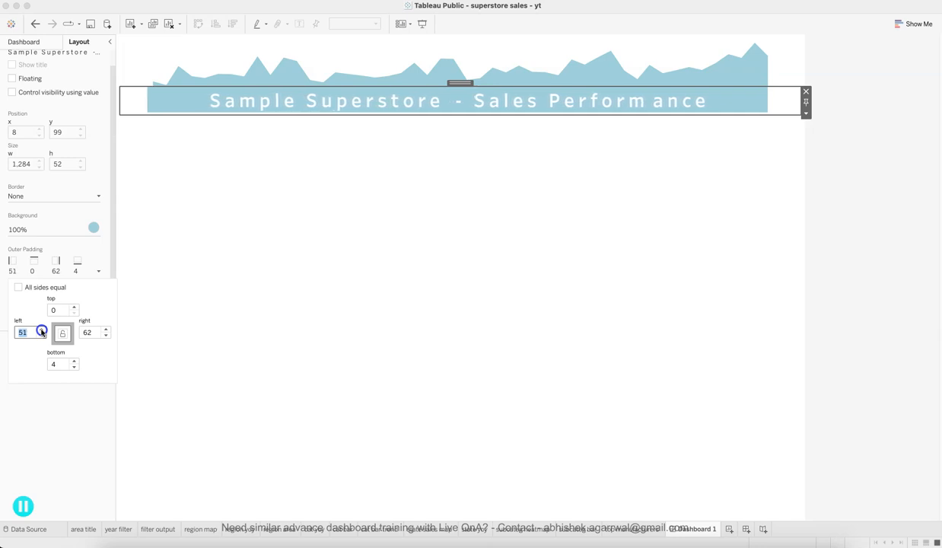
pyautogui.click(42, 331)
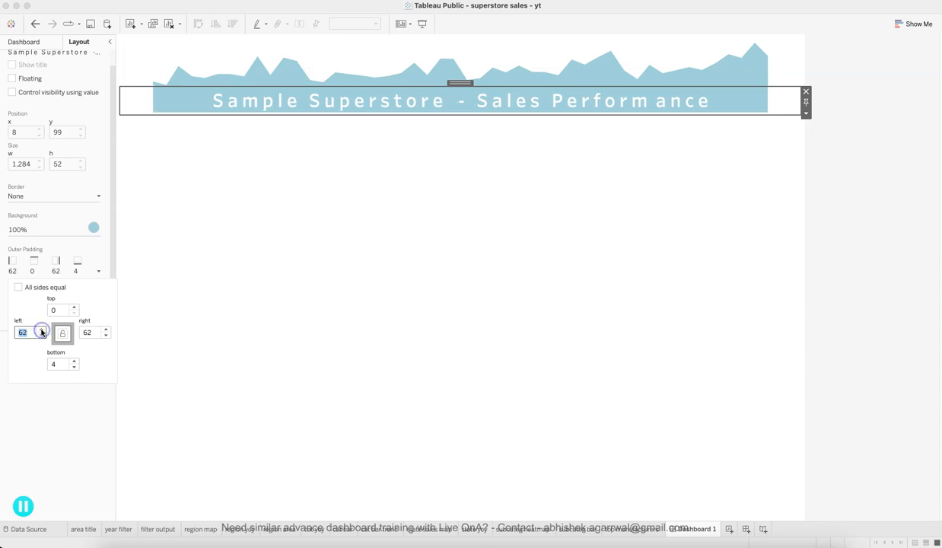
pyautogui.click(308, 305)
pyautogui.click(913, 344)
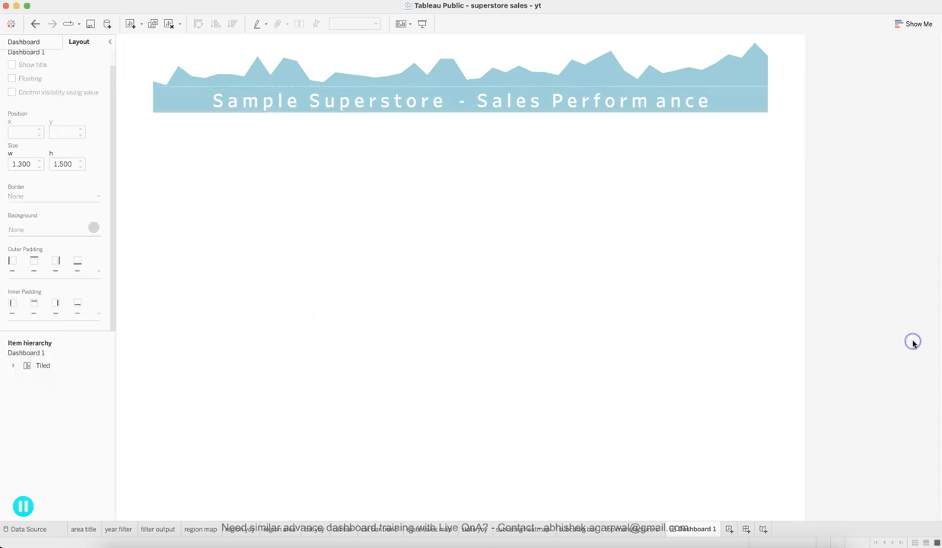
# Compare the header's area chart and title banner colours with the original Sample Superstore dashboard in the browser
pyautogui.click(511, 55)
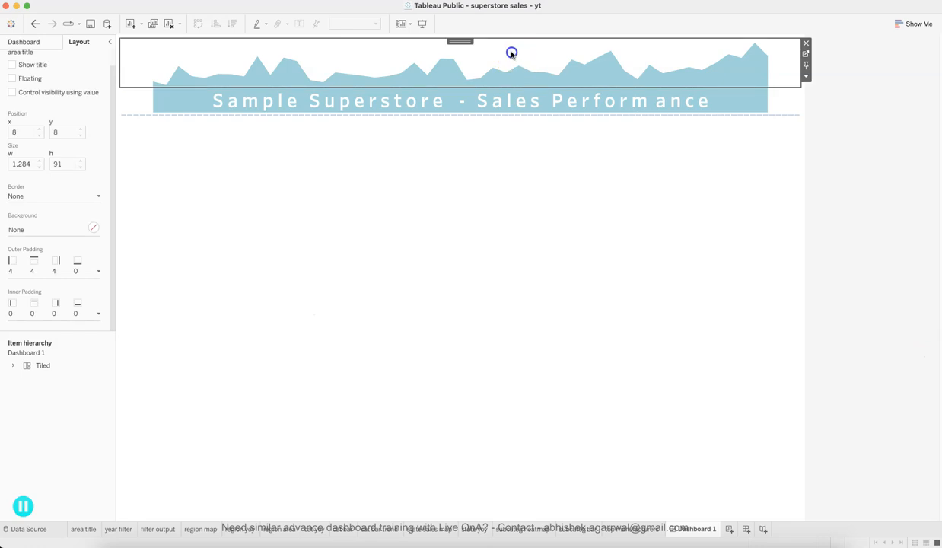
pyautogui.click(441, 108)
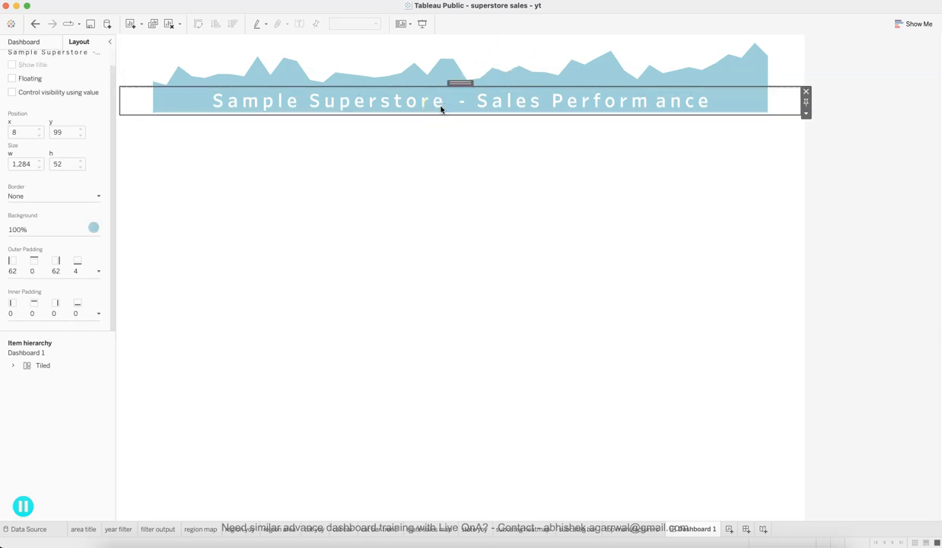
pyautogui.click(410, 220)
pyautogui.click(936, 277)
pyautogui.click(790, 292)
pyautogui.click(292, 540)
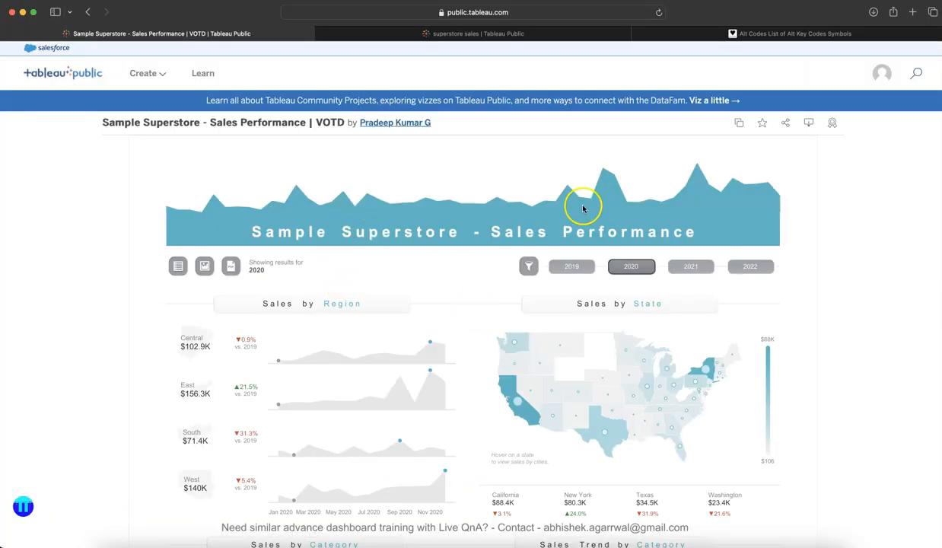
pyautogui.press('super+Tab')
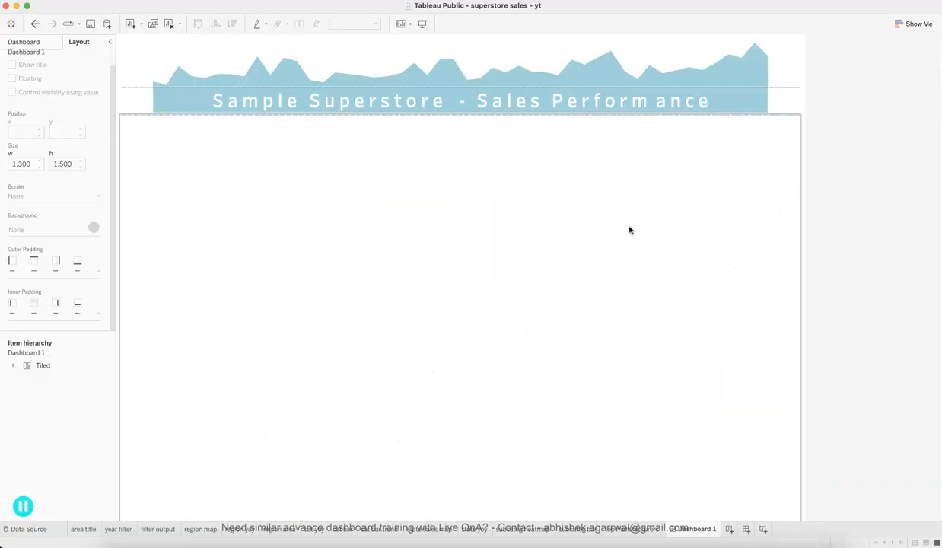
# Open the area title sheet from the dashboard and set the area mark's colour opacity to 100%
pyautogui.click(387, 57)
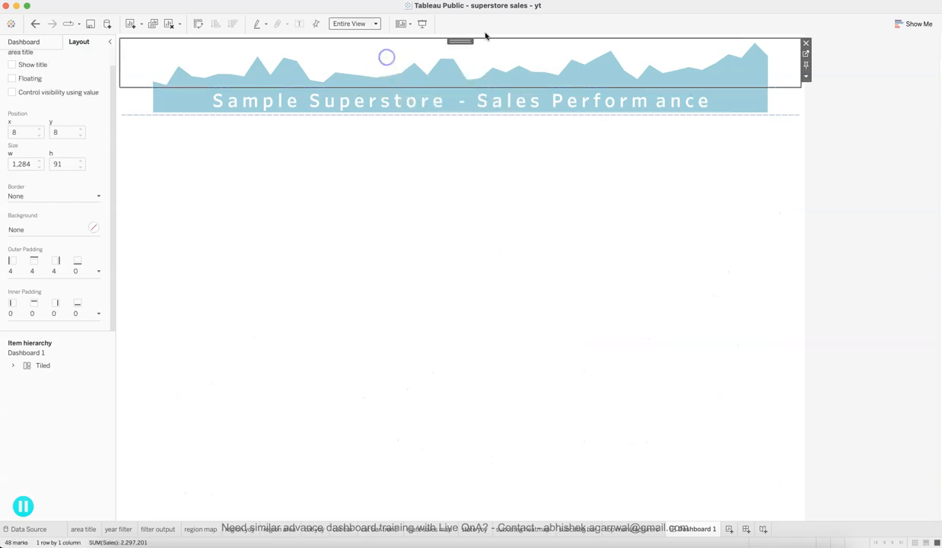
pyautogui.click(802, 47)
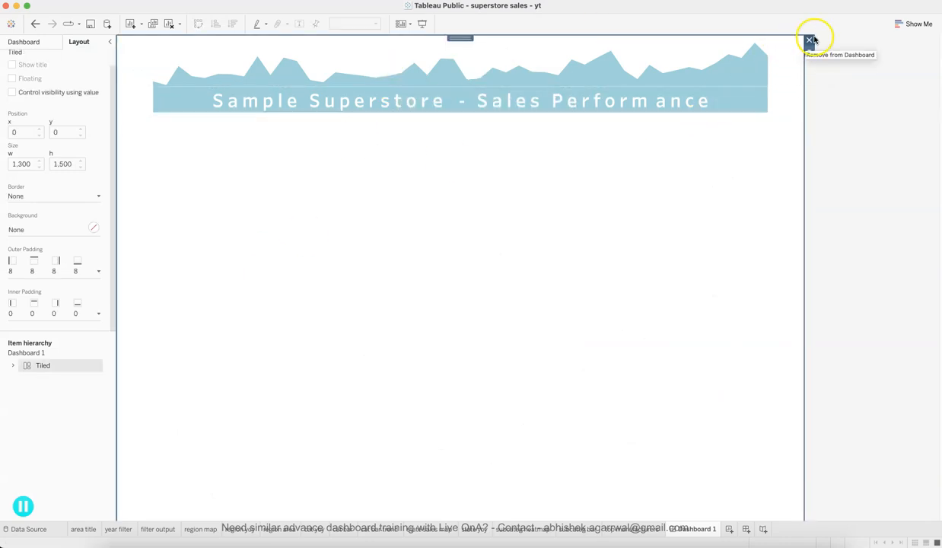
pyautogui.click(684, 53)
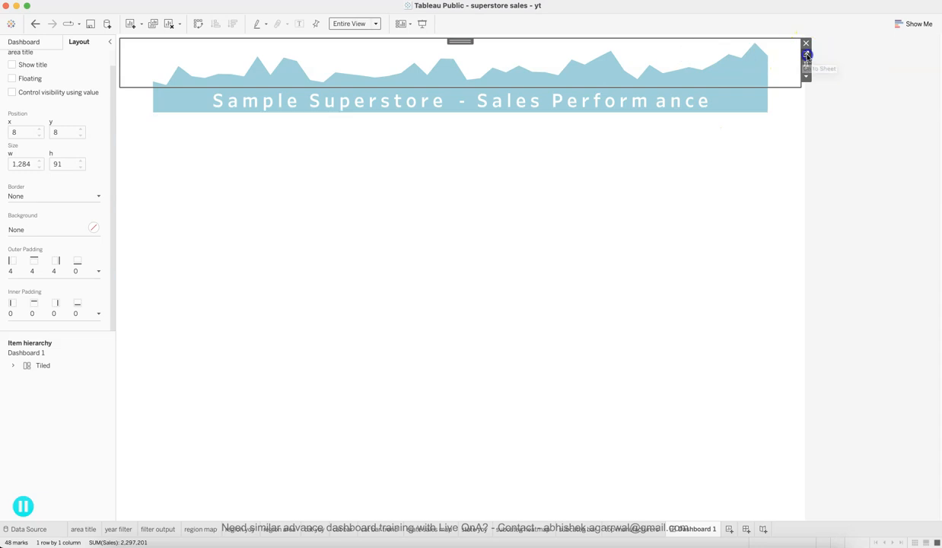
pyautogui.click(806, 54)
pyautogui.click(133, 161)
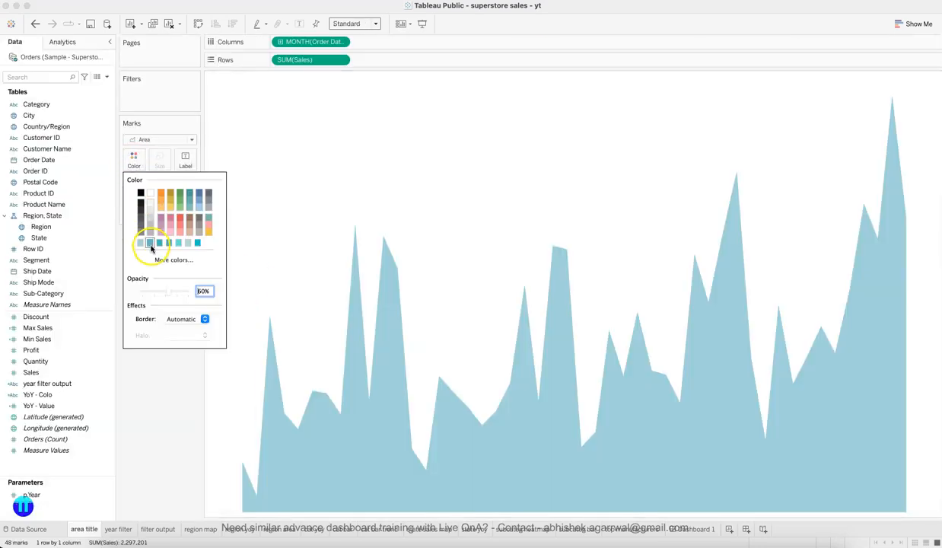
pyautogui.moveTo(168, 292); pyautogui.dragTo(194, 293)
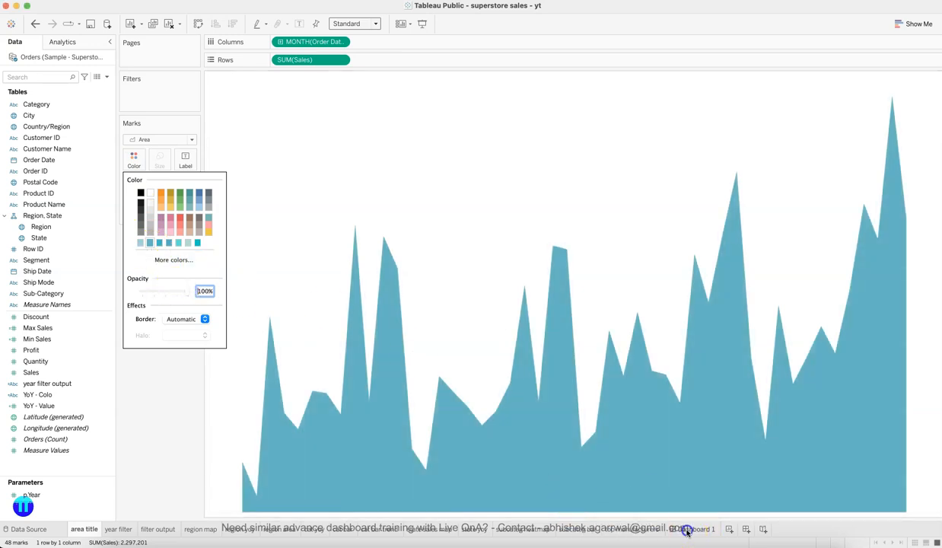
# Return to Dashboard 1 and change the title text object's background to the darker blue matching the area chart
pyautogui.click(686, 530)
pyautogui.click(138, 102)
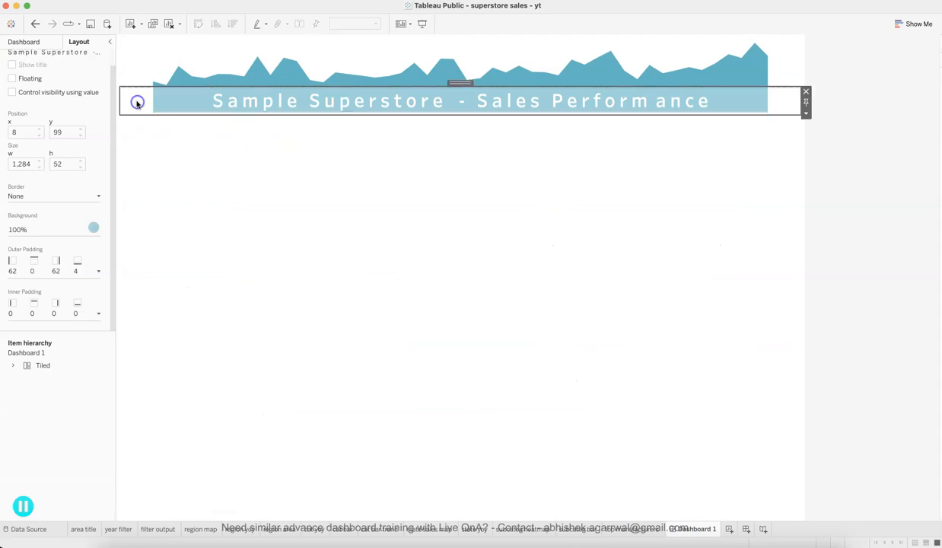
pyautogui.click(94, 228)
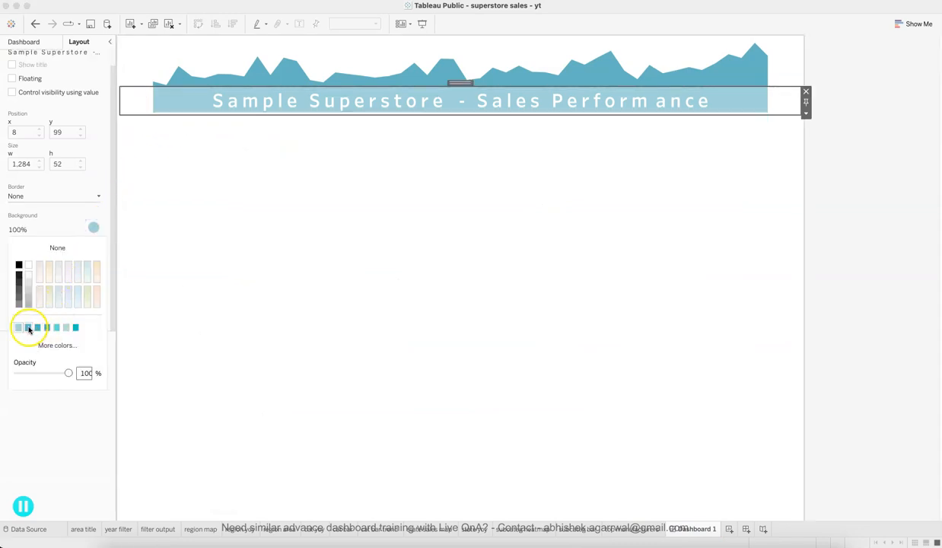
pyautogui.click(29, 329)
pyautogui.click(329, 273)
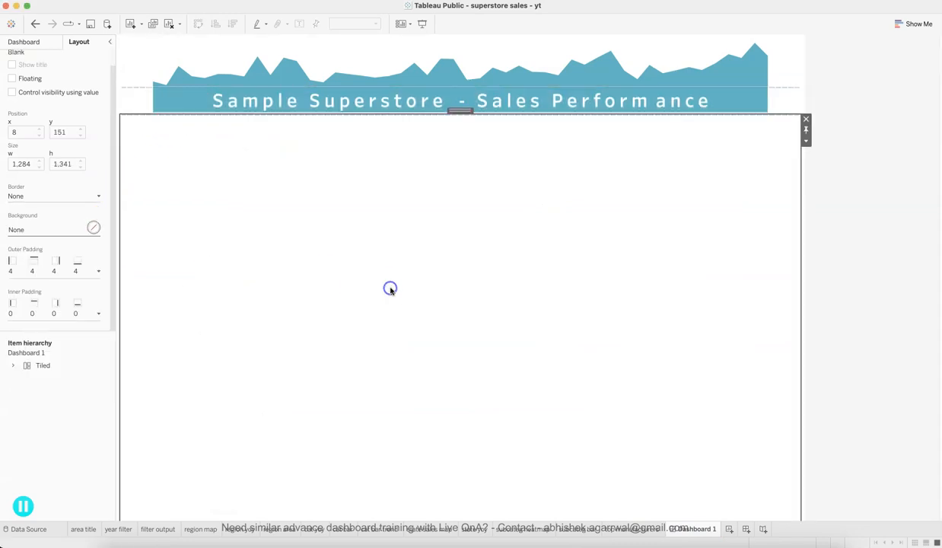
pyautogui.click(890, 238)
pyautogui.click(678, 328)
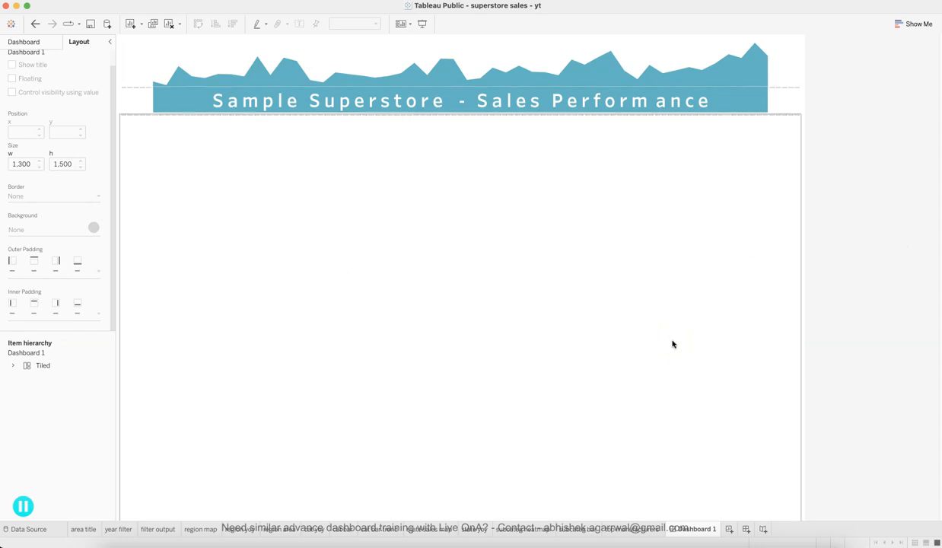
# Add a tiled horizontal container between the title banner and the blank area, and make it a slim row
pyautogui.click(47, 44)
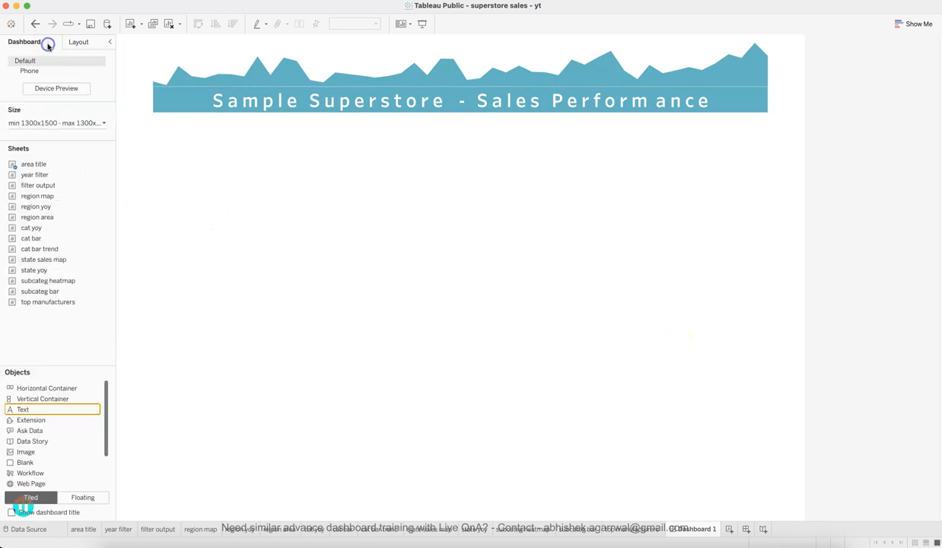
pyautogui.click(171, 325)
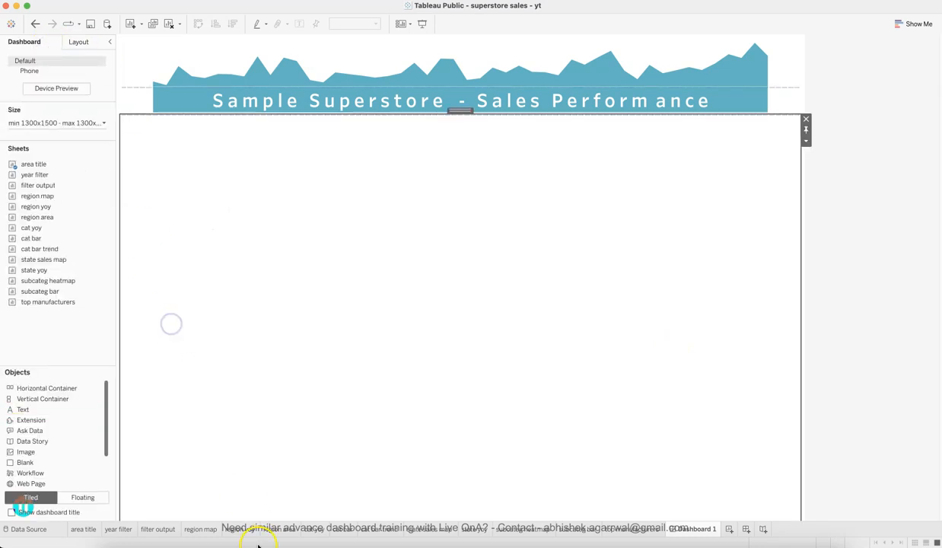
pyautogui.click(290, 540)
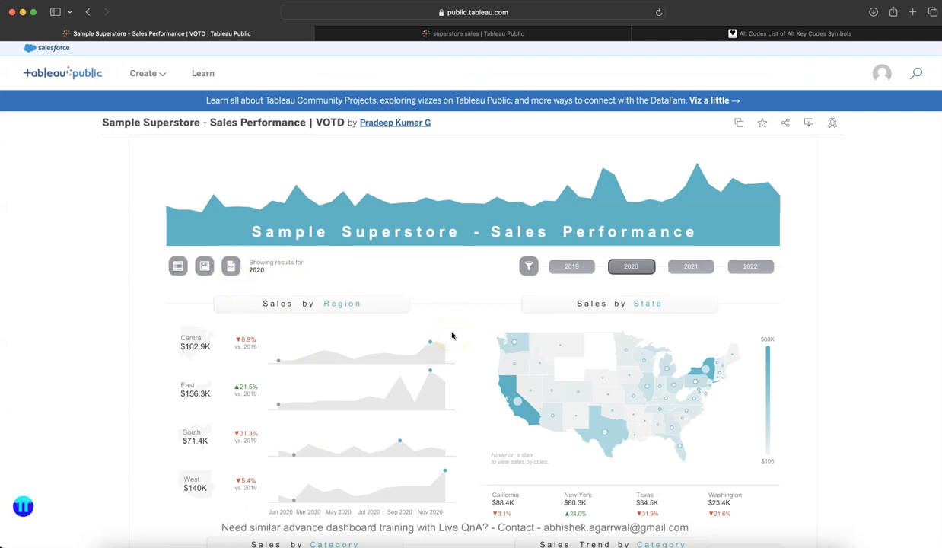
pyautogui.press('super+Tab')
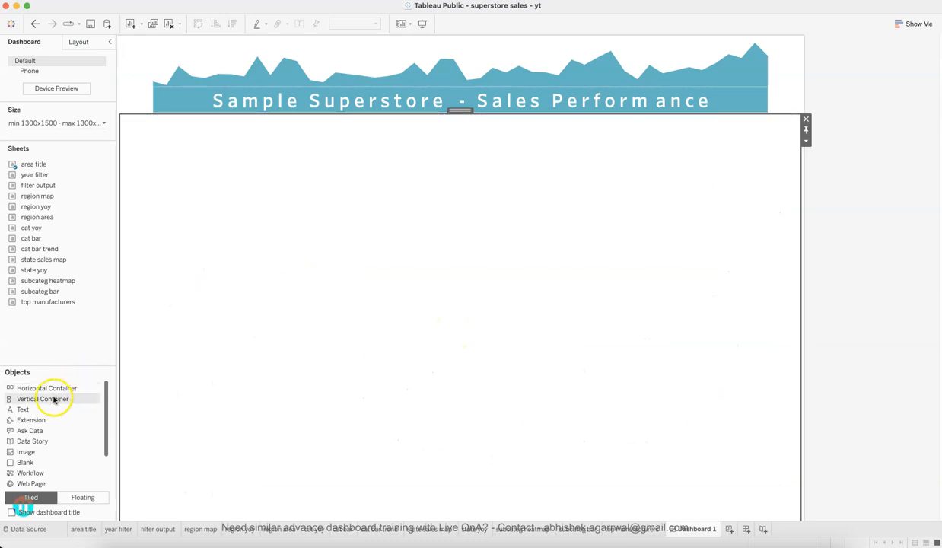
pyautogui.moveTo(55, 388); pyautogui.dragTo(262, 175)
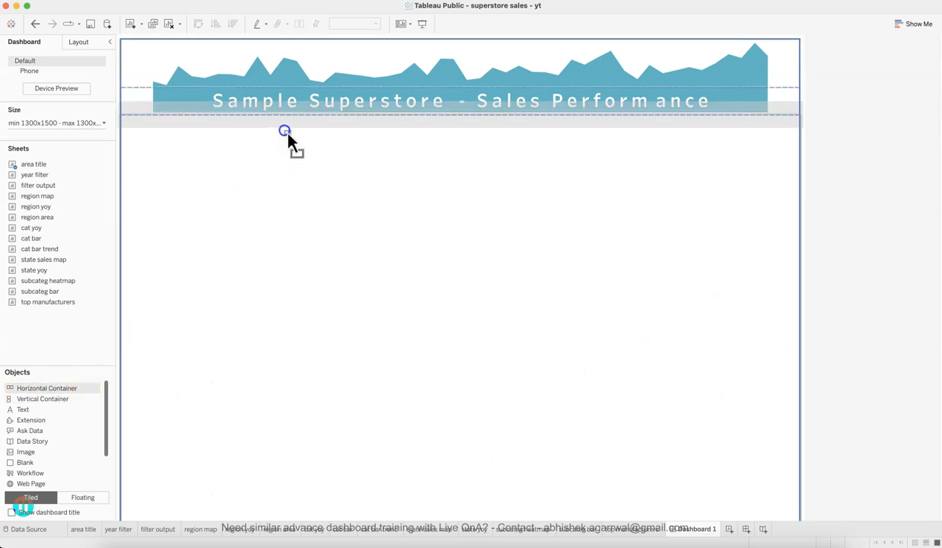
pyautogui.moveTo(288, 138); pyautogui.dragTo(289, 139)
pyautogui.moveTo(388, 113); pyautogui.dragTo(391, 145)
pyautogui.click(408, 213)
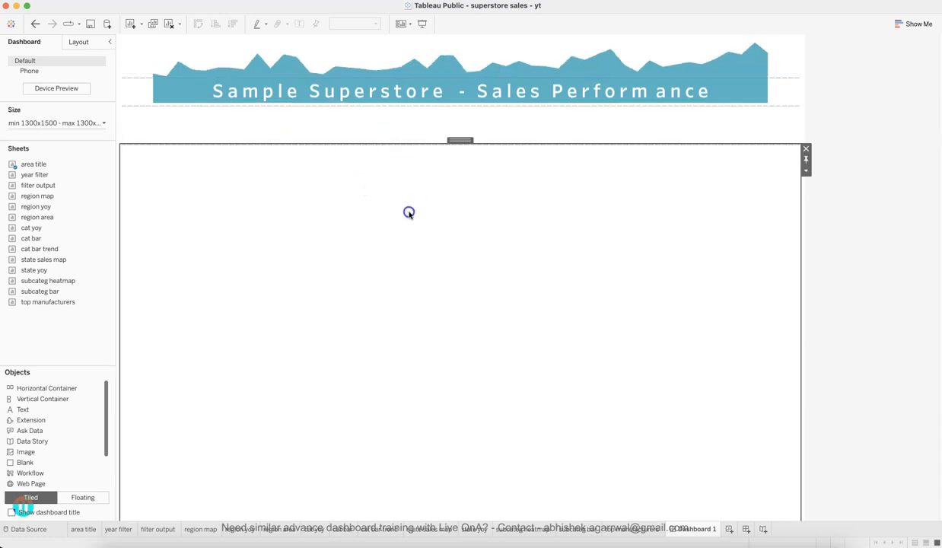
# Check the new container row against the year filter and results row of the reference dashboard in the browser
pyautogui.click(395, 126)
pyautogui.click(423, 214)
pyautogui.click(847, 114)
pyautogui.click(622, 146)
pyautogui.click(623, 127)
pyautogui.click(289, 325)
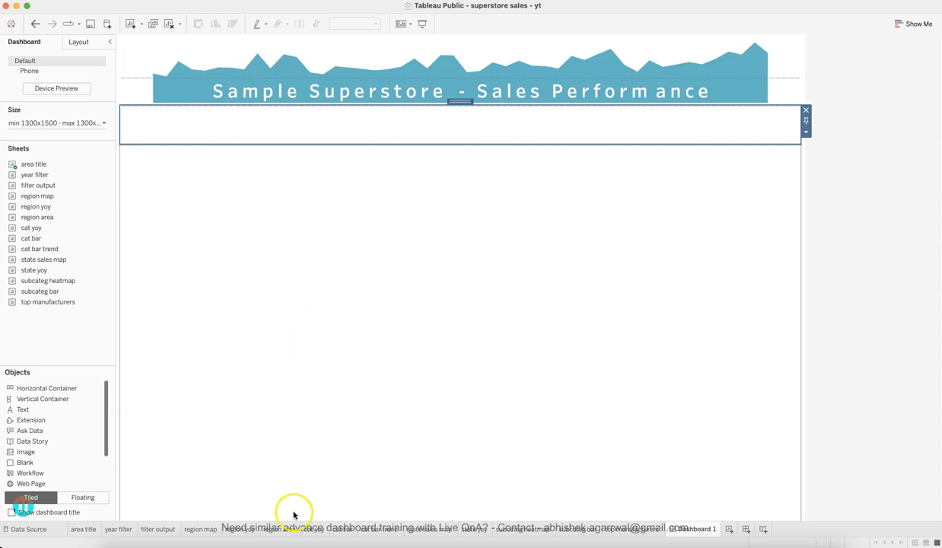
pyautogui.click(289, 537)
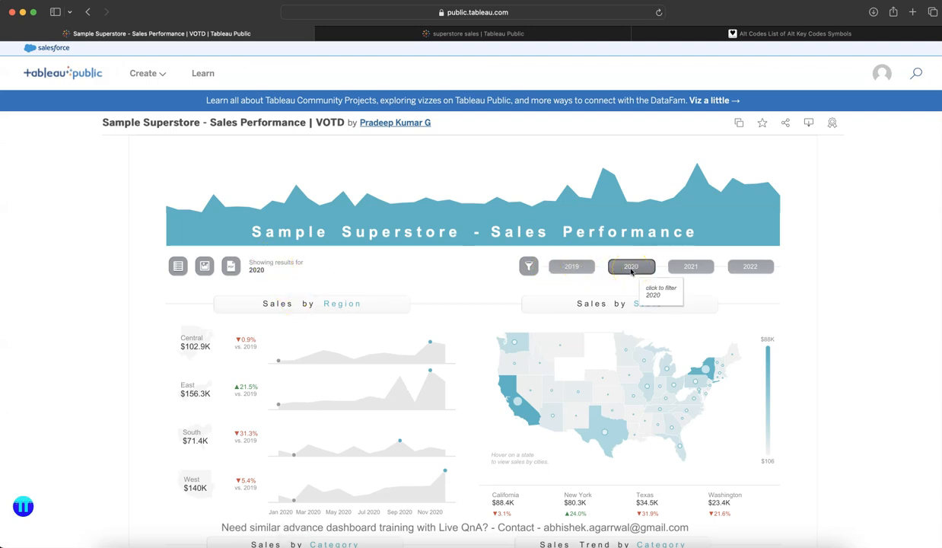
pyautogui.press('super+Tab')
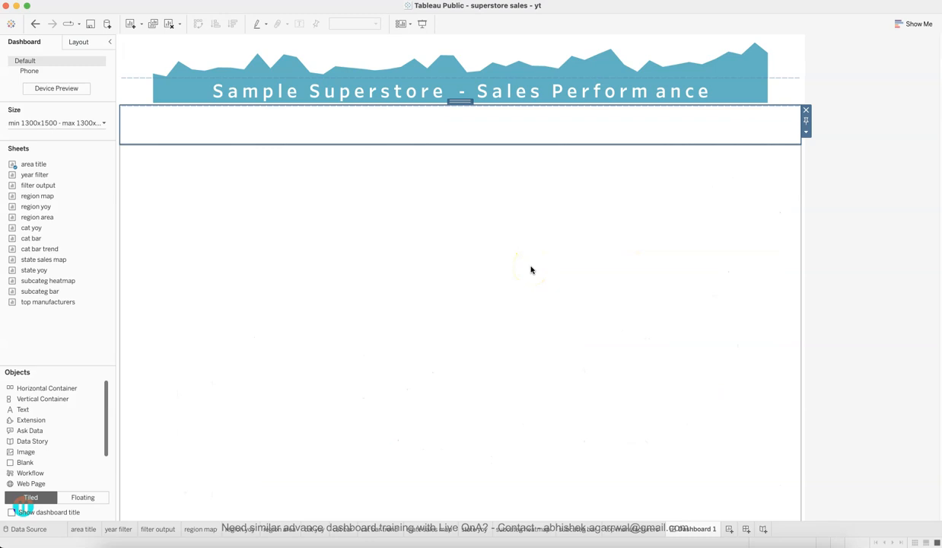
# Place the year filter sheet in the horizontal container below the banner and hide its title
pyautogui.click(47, 176)
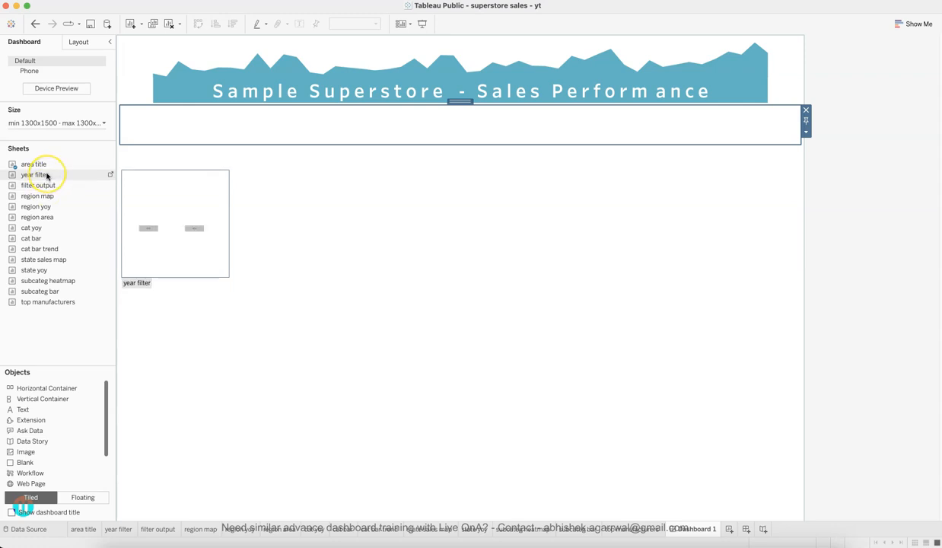
pyautogui.moveTo(47, 177); pyautogui.dragTo(243, 128)
pyautogui.click(173, 129)
pyautogui.rightClick(171, 130)
pyautogui.click(192, 155)
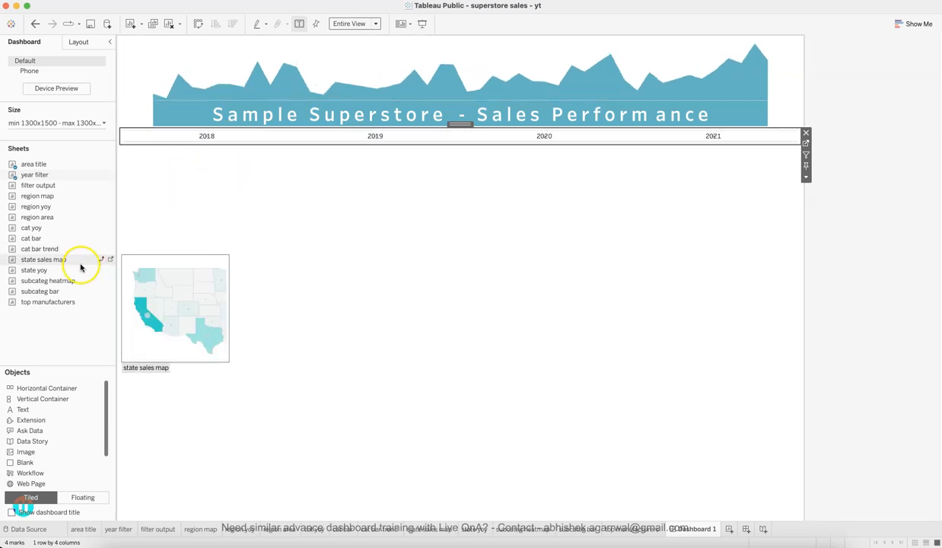
# Add the filter output sheet to the left of the year filter in the container and hide its title
pyautogui.moveTo(55, 185); pyautogui.dragTo(157, 143)
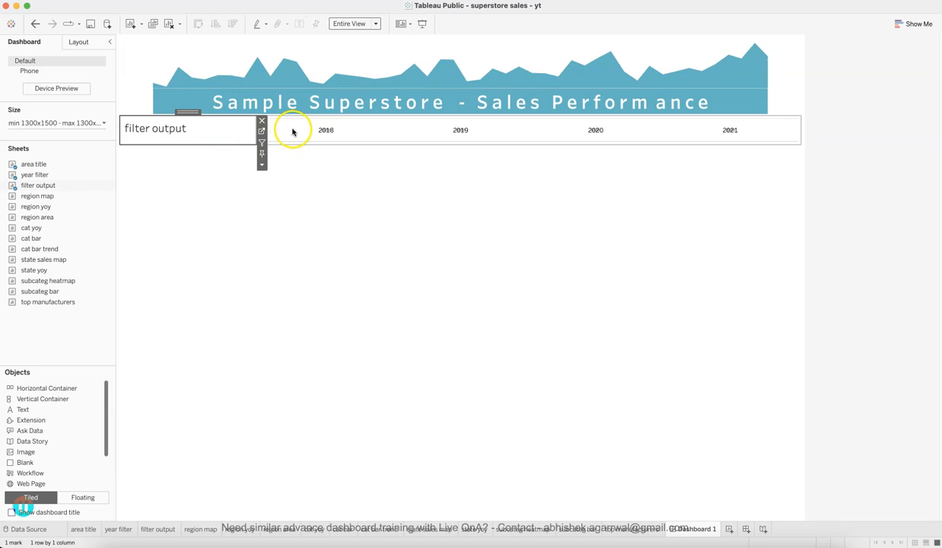
pyautogui.rightClick(179, 129)
pyautogui.click(194, 152)
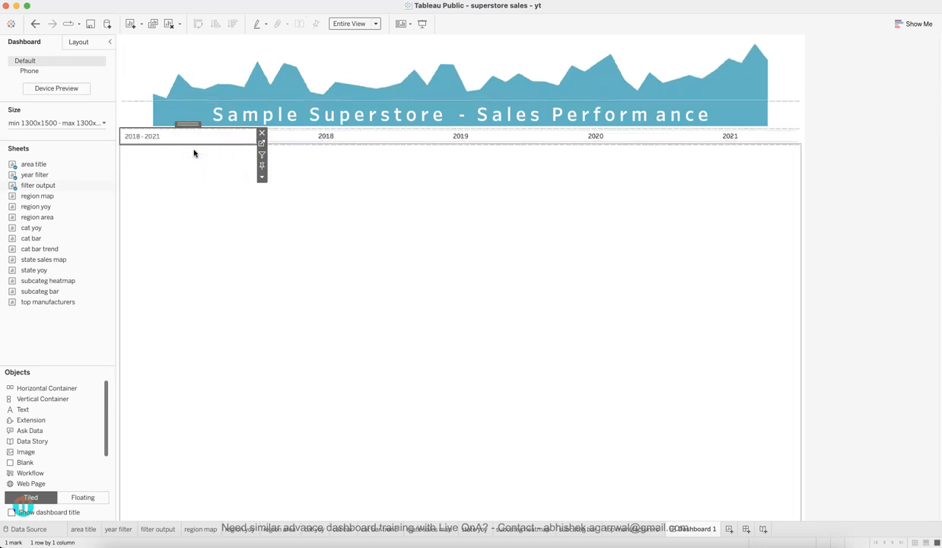
pyautogui.click(234, 209)
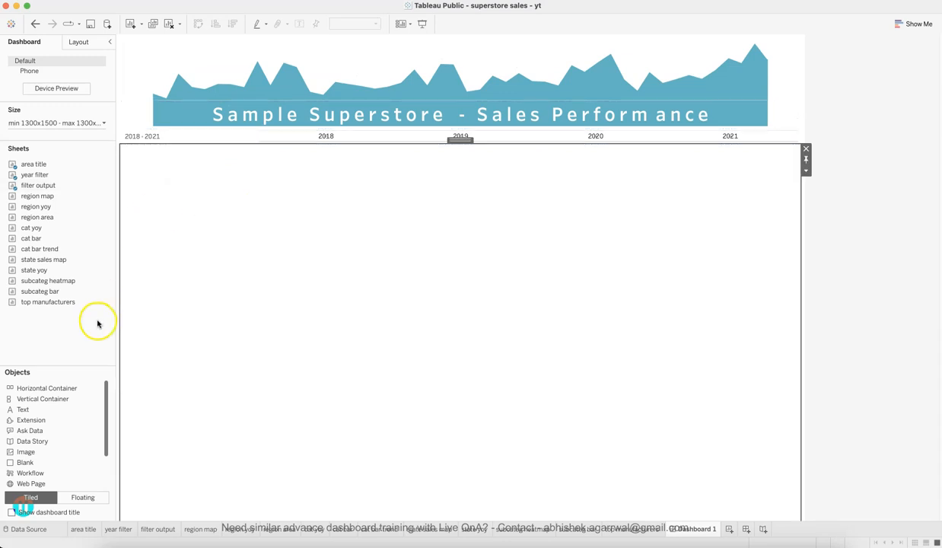
# Insert a blank object between filter output and year filter, and widen both sheets so the blank only fills the middle gap
pyautogui.moveTo(53, 461); pyautogui.dragTo(259, 145)
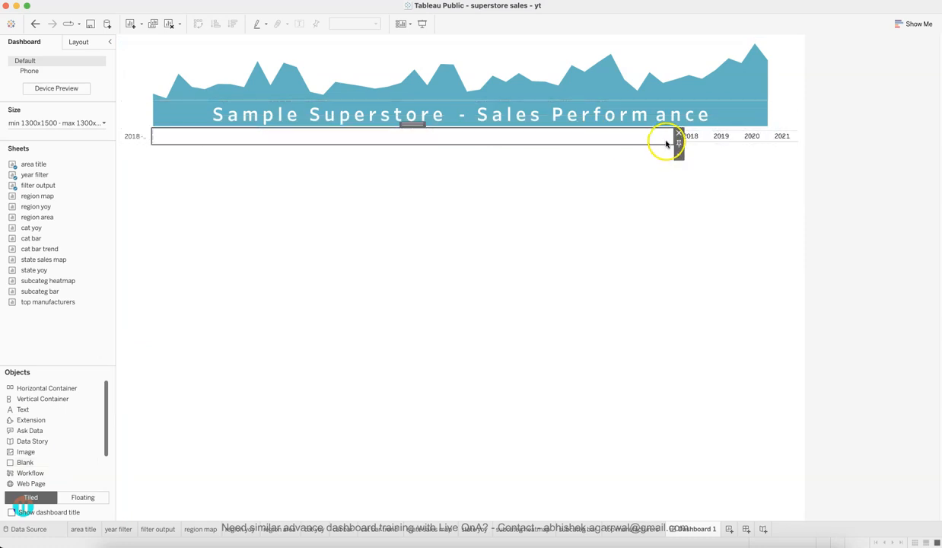
pyautogui.moveTo(673, 136); pyautogui.dragTo(608, 135)
pyautogui.moveTo(523, 134); pyautogui.dragTo(187, 135)
pyautogui.moveTo(303, 135); pyautogui.dragTo(315, 133)
pyautogui.moveTo(665, 136); pyautogui.dragTo(493, 137)
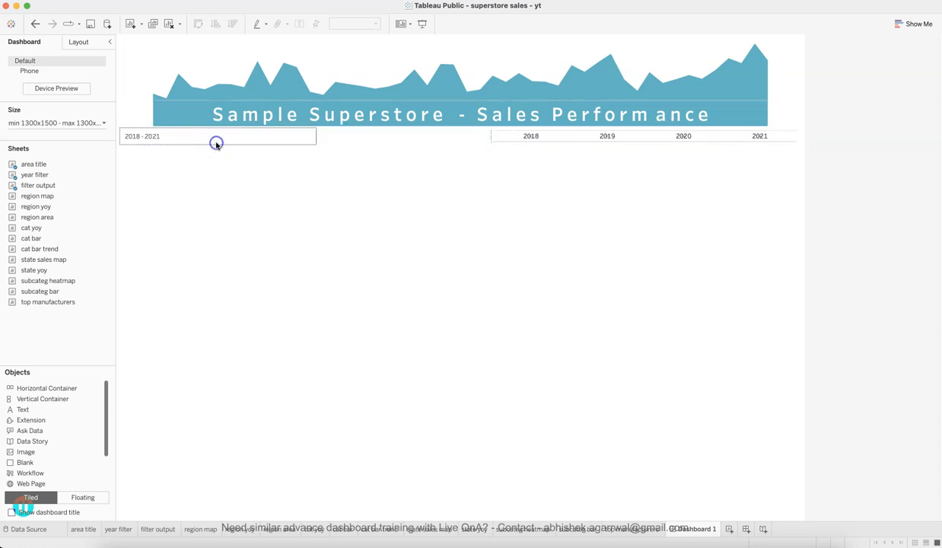
# Use the year filter sheet as a dashboard filter and test it by selecting 2019 and 2018
pyautogui.click(786, 138)
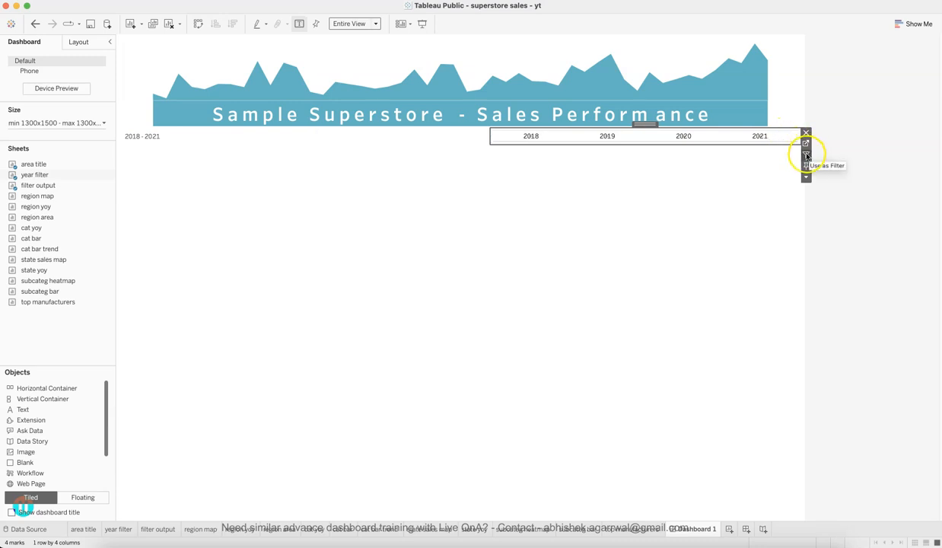
pyautogui.click(805, 154)
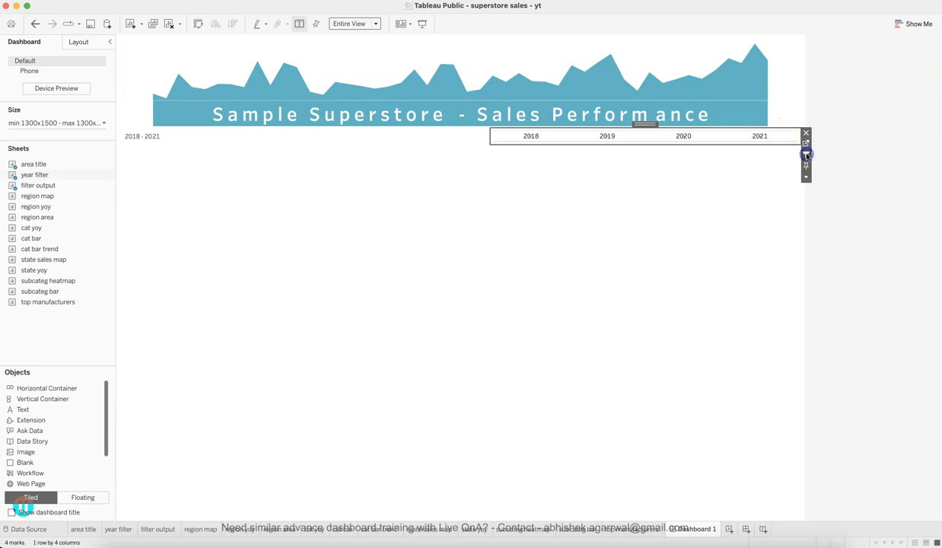
pyautogui.click(613, 136)
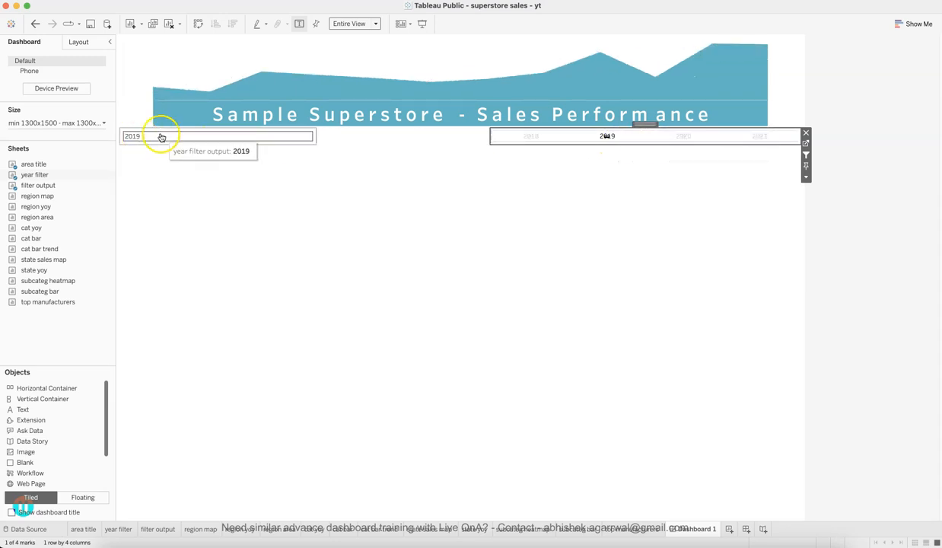
pyautogui.click(537, 137)
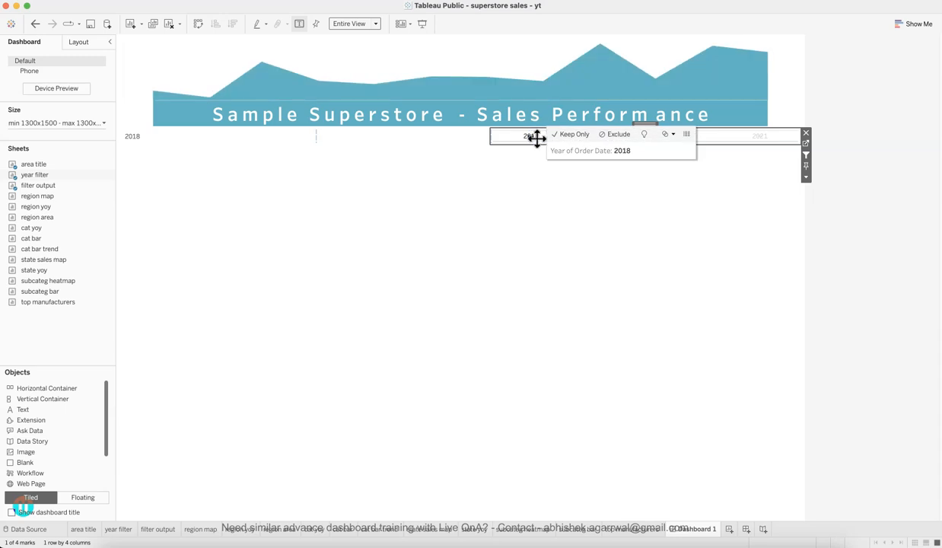
pyautogui.click(537, 184)
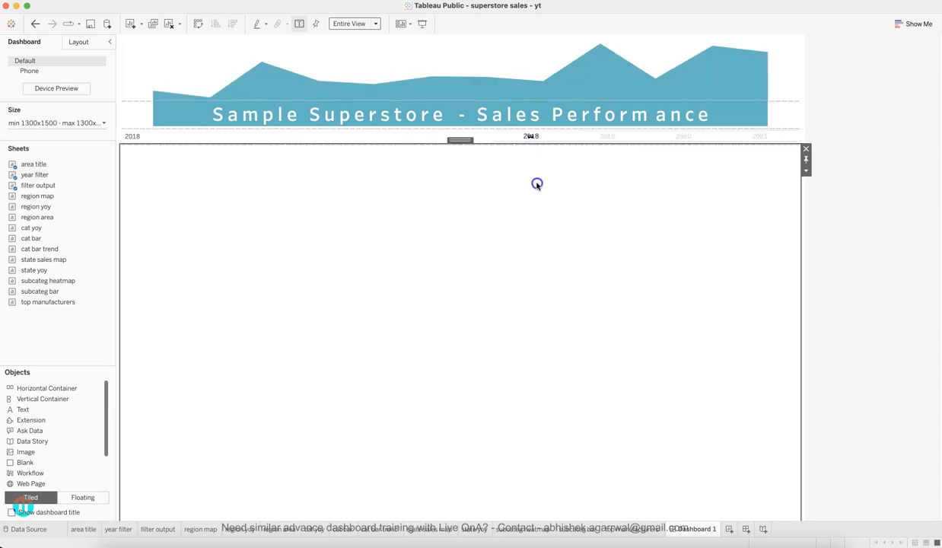
pyautogui.click(563, 137)
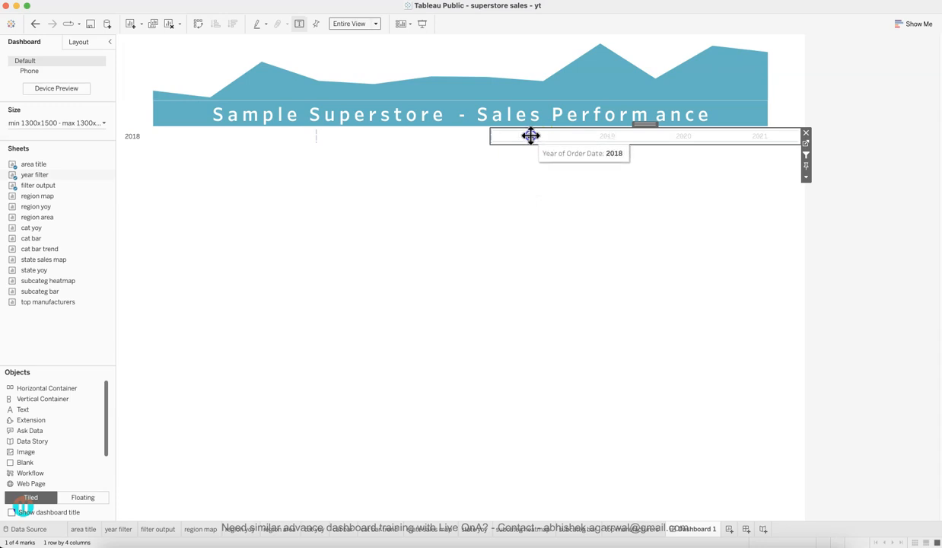
# Test the year filter by selecting 2018 and 2021 and compare the header chart and filter output text
pyautogui.click(530, 135)
pyautogui.click(553, 201)
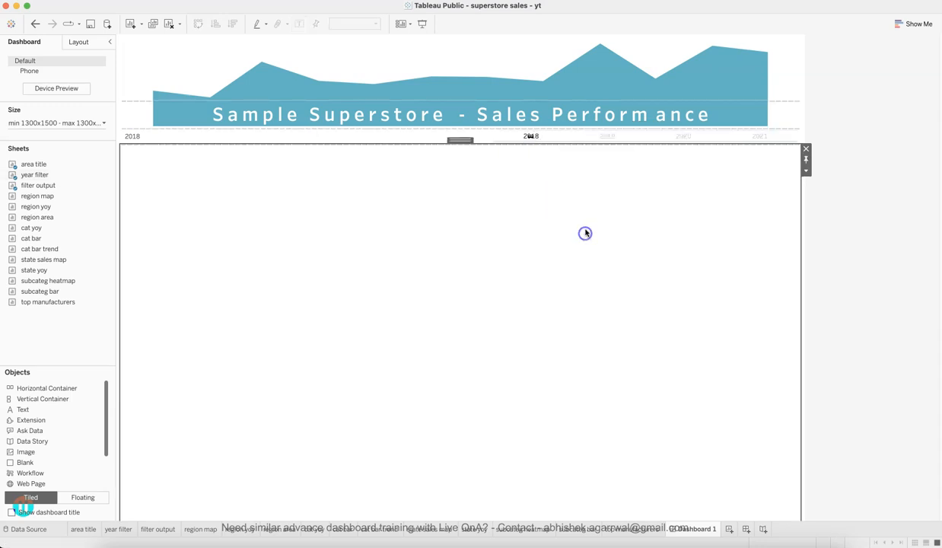
pyautogui.click(717, 142)
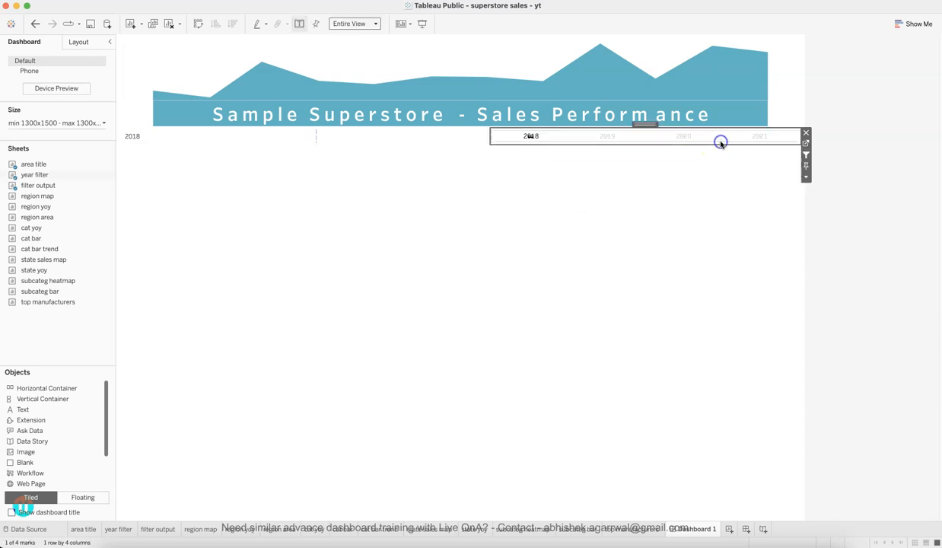
pyautogui.click(757, 136)
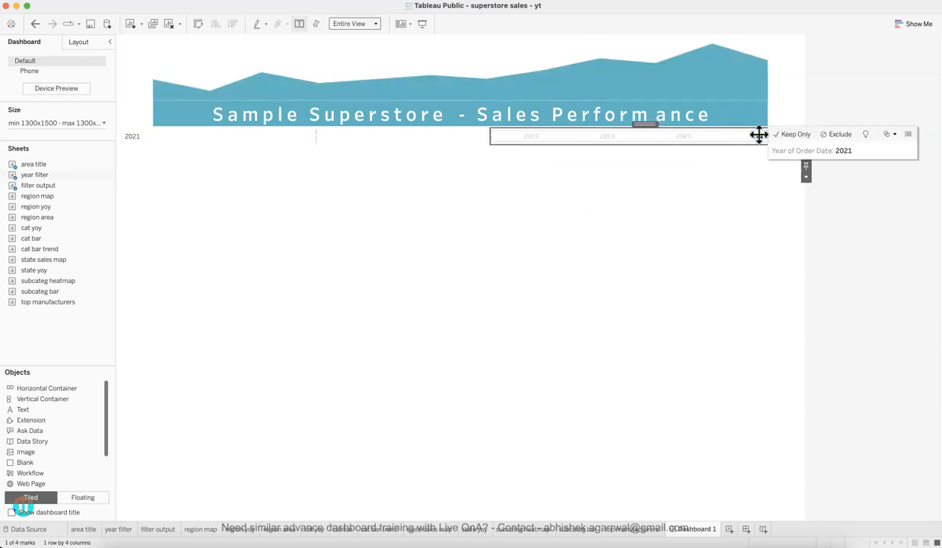
pyautogui.click(715, 173)
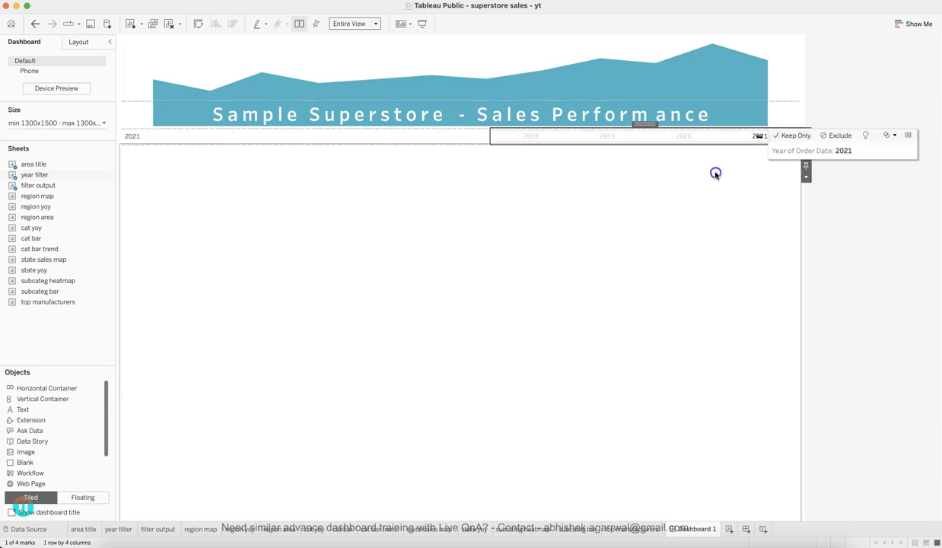
pyautogui.click(147, 136)
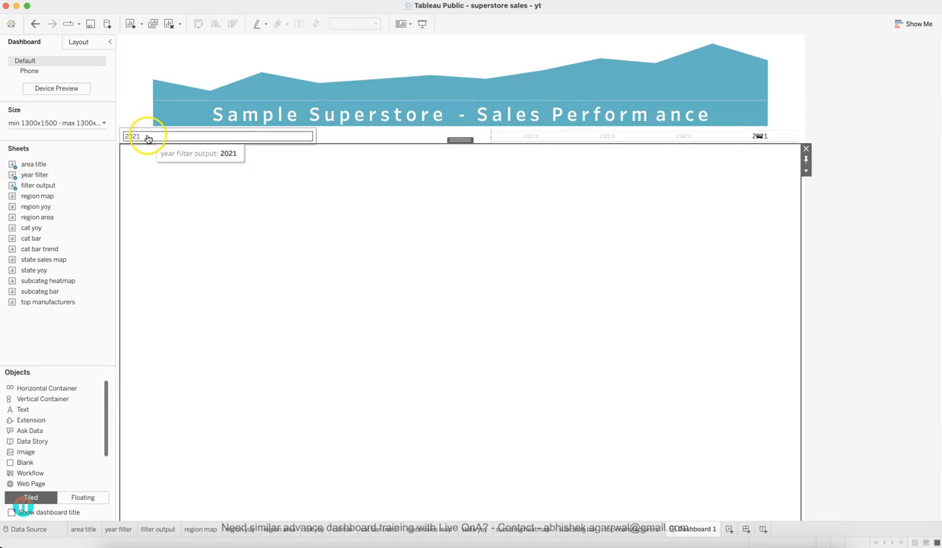
# Make the header section above the empty dashboard area slightly taller and retest the year filter with 2018 and 2019
pyautogui.moveTo(481, 143); pyautogui.dragTo(482, 155)
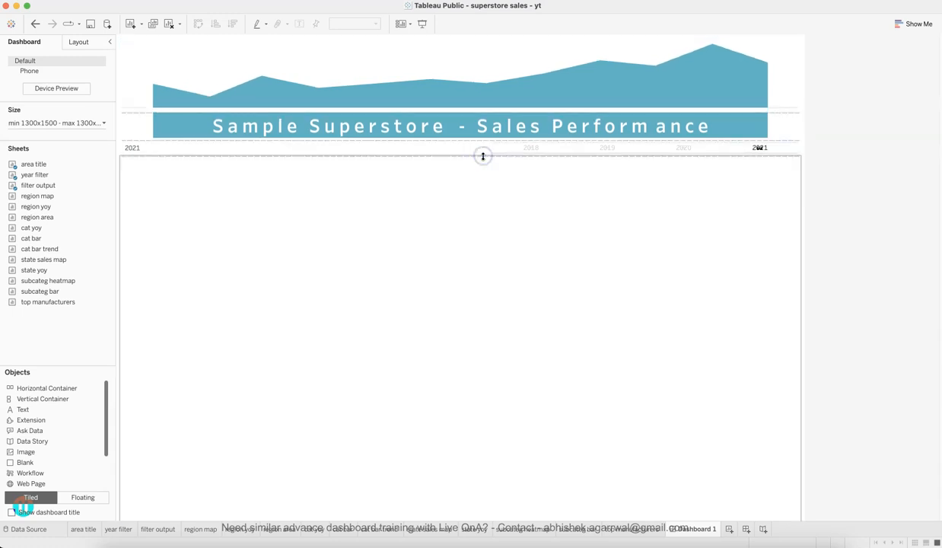
pyautogui.click(539, 148)
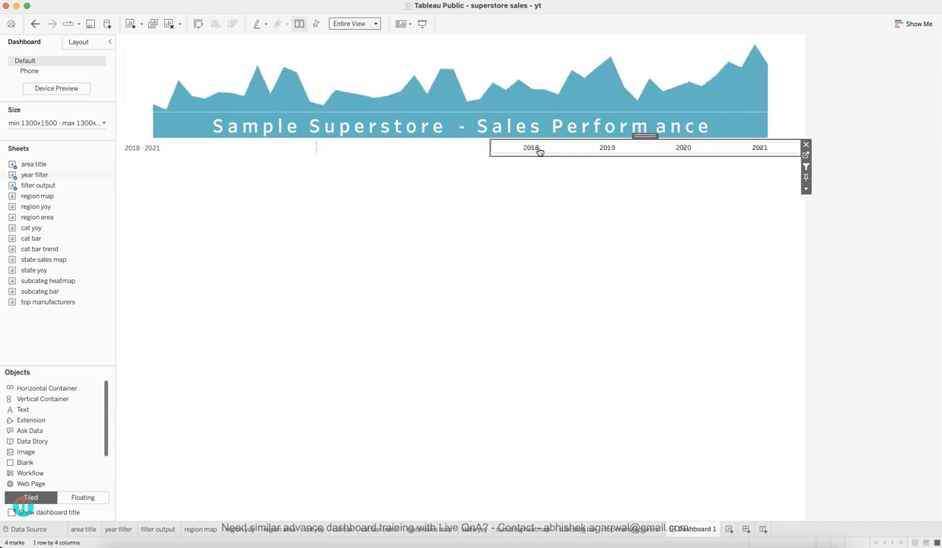
pyautogui.click(538, 149)
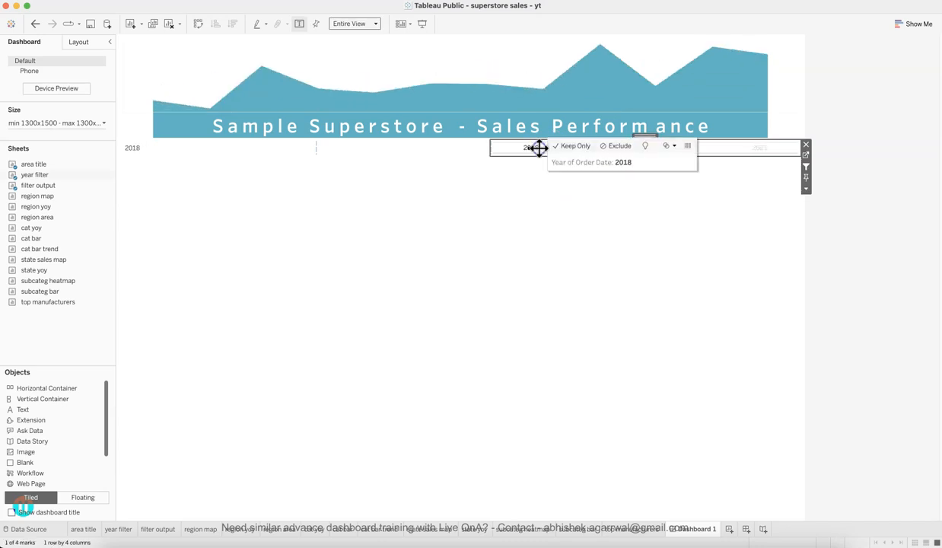
pyautogui.click(541, 149)
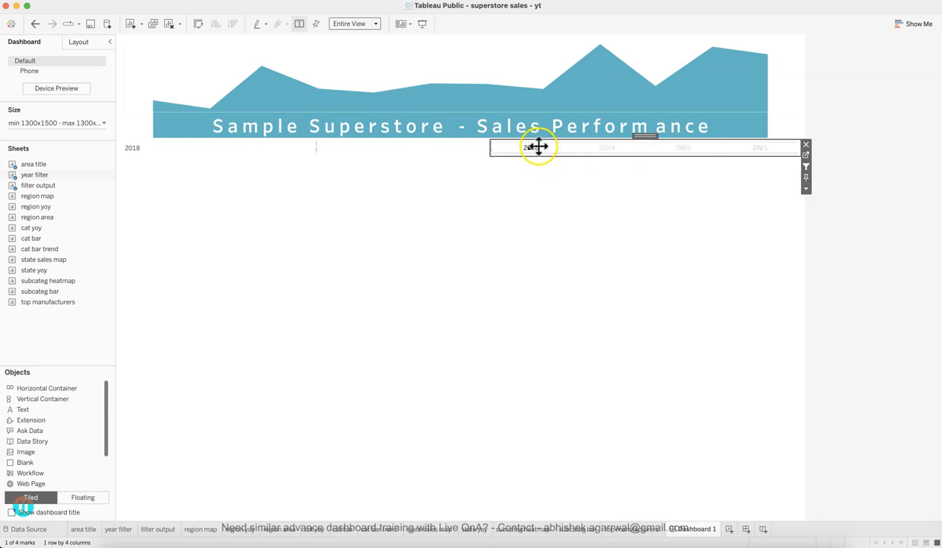
pyautogui.click(601, 149)
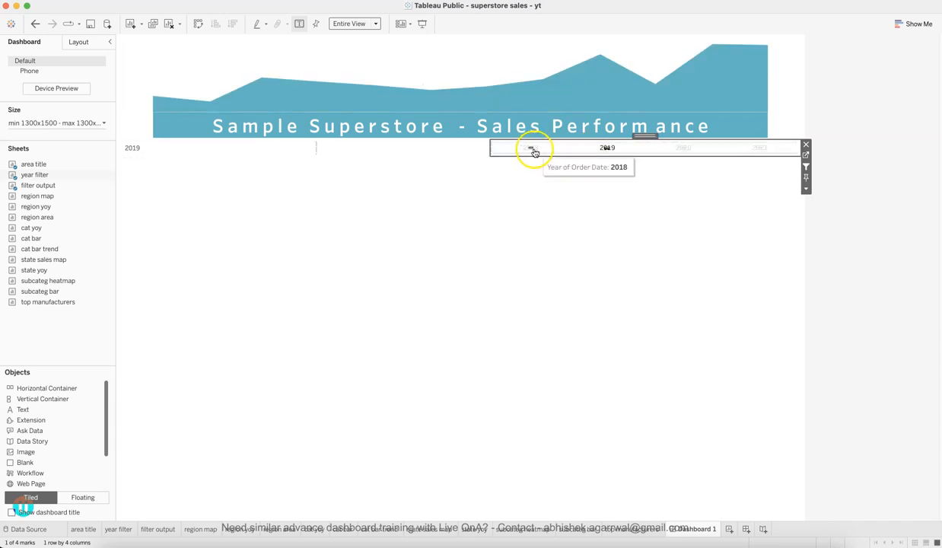
pyautogui.click(532, 149)
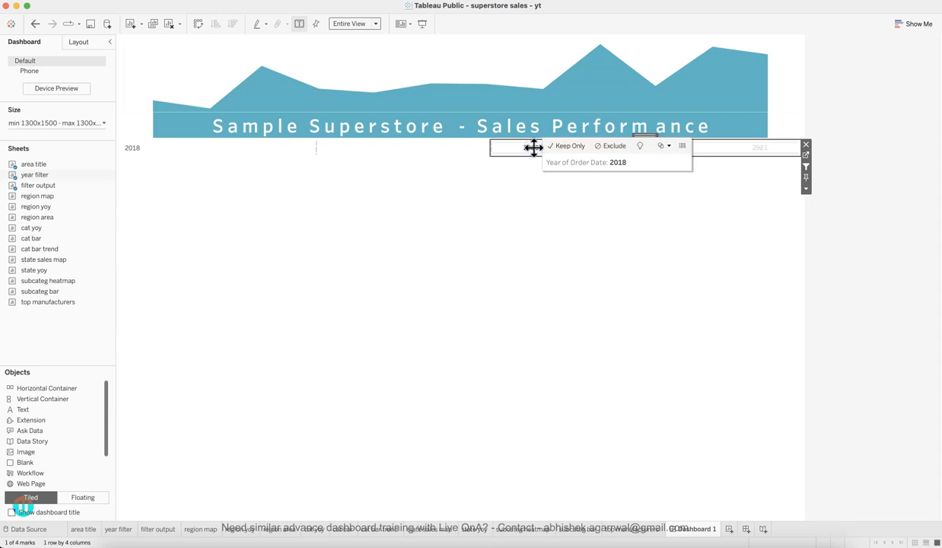
pyautogui.click(565, 308)
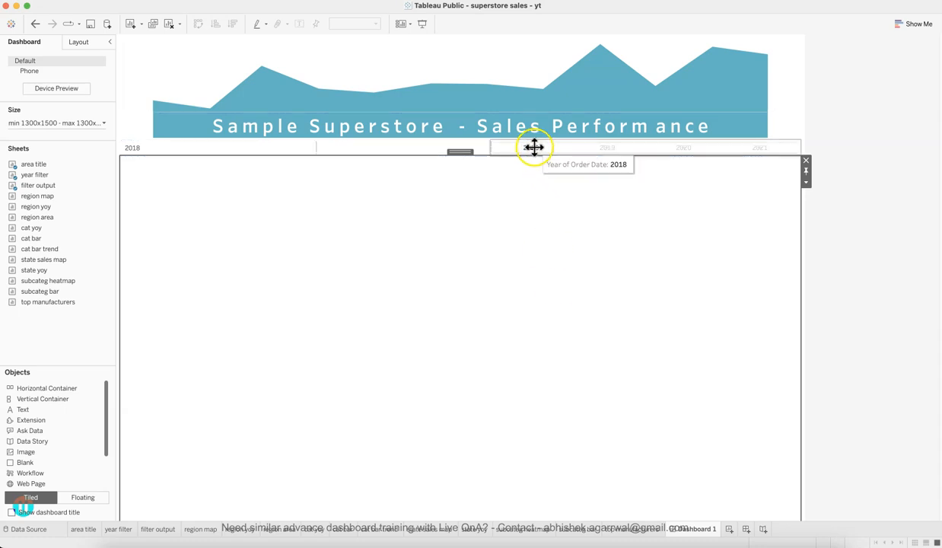
# Stop using the year filter sheet as a dashboard filter and clear its selected 2018 mark
pyautogui.click(563, 149)
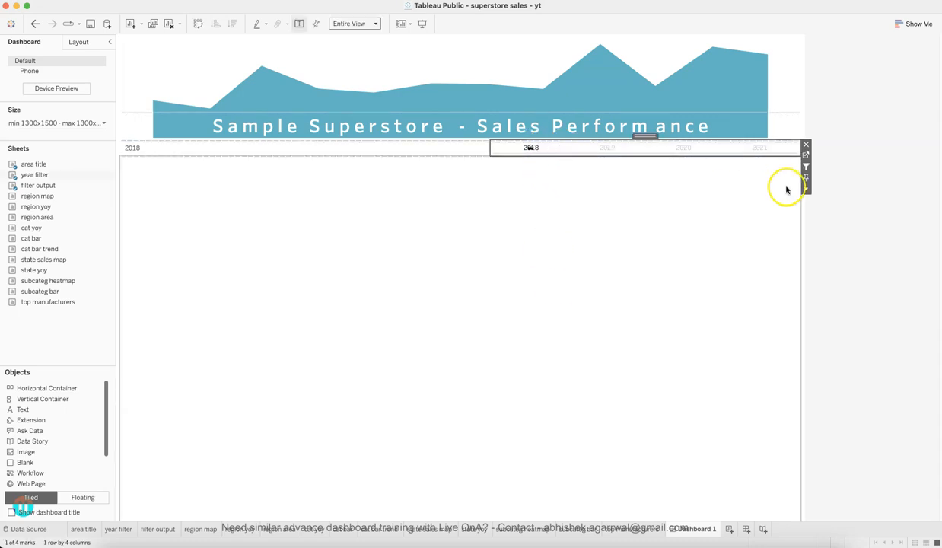
pyautogui.click(806, 167)
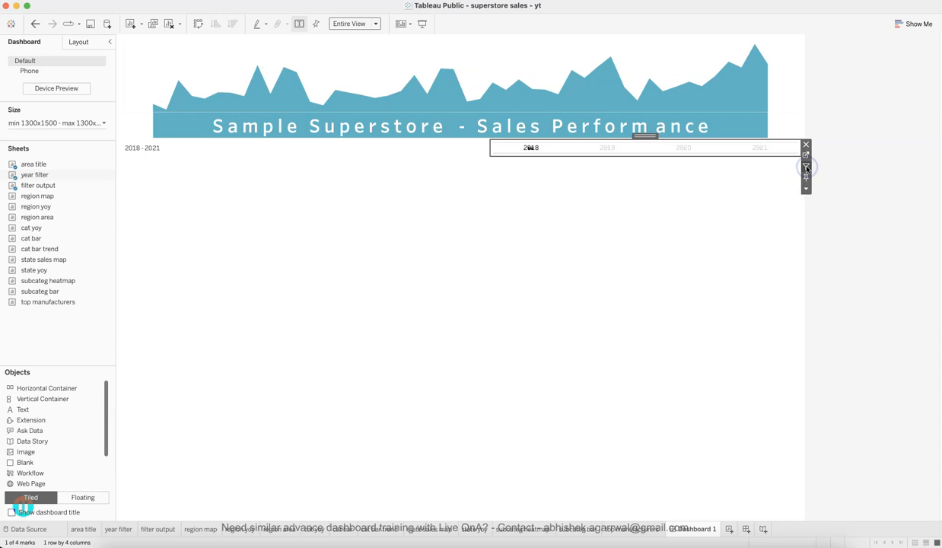
pyautogui.click(549, 149)
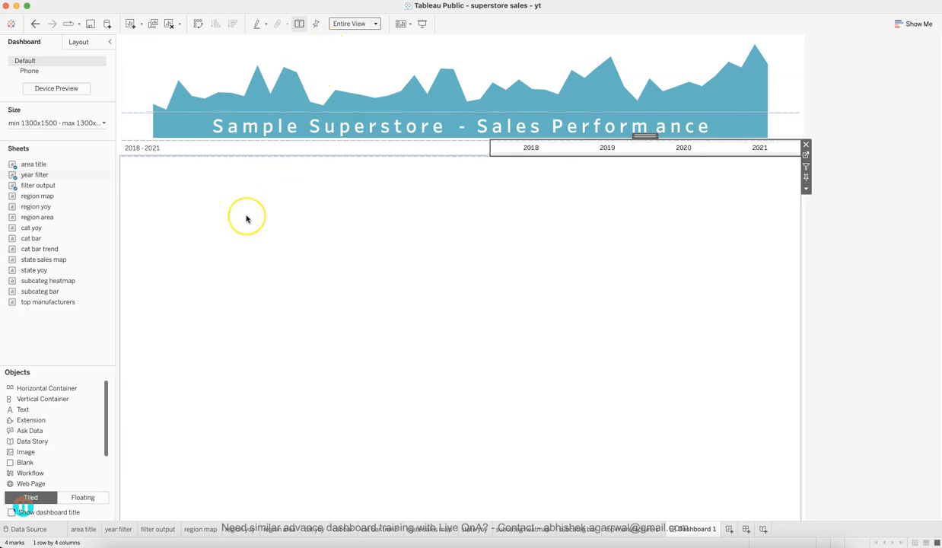
pyautogui.click(160, 158)
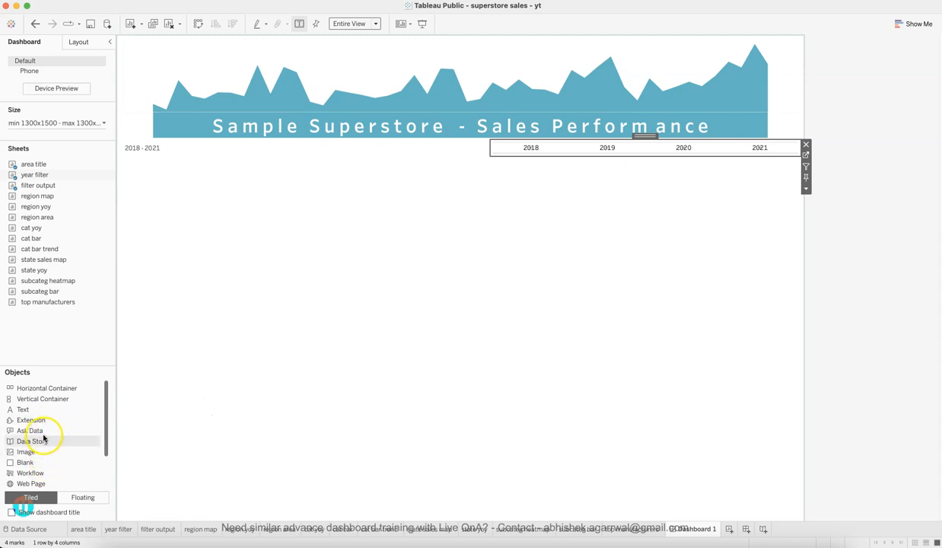
# Switch to the reference dashboard in the browser to examine its download buttons below the banner, and return to Tableau Public
pyautogui.scroll(-3, 44, 446)
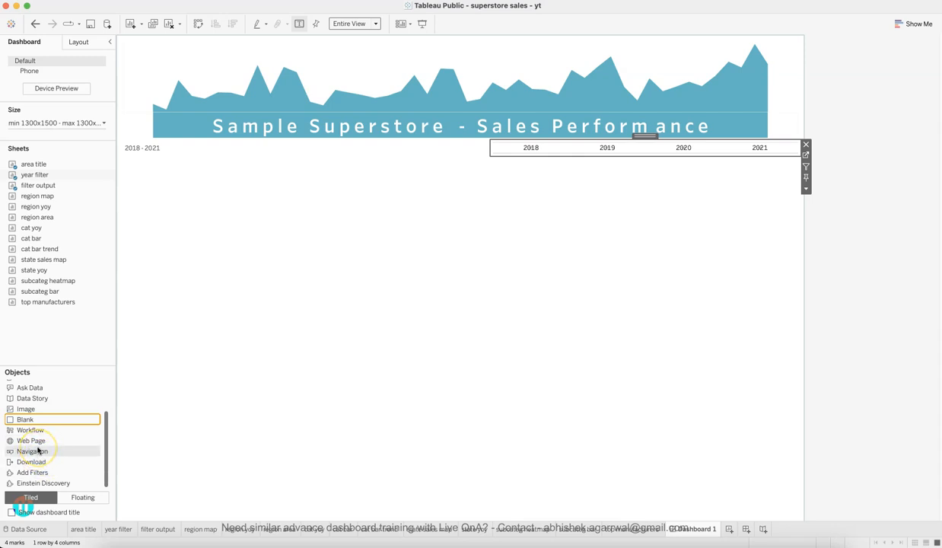
pyautogui.scroll(3, 38, 450)
pyautogui.moveTo(38, 451); pyautogui.dragTo(259, 542)
pyautogui.click(291, 544)
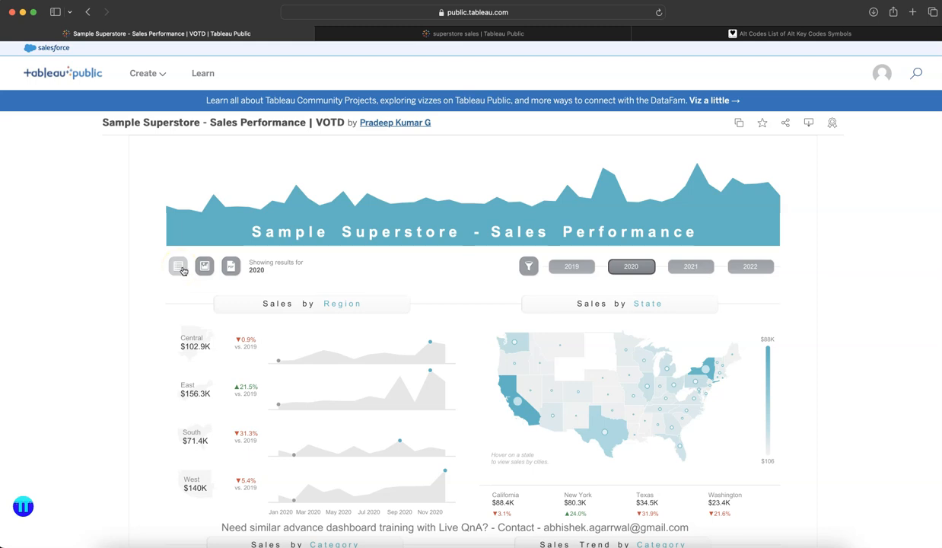
pyautogui.click(206, 271)
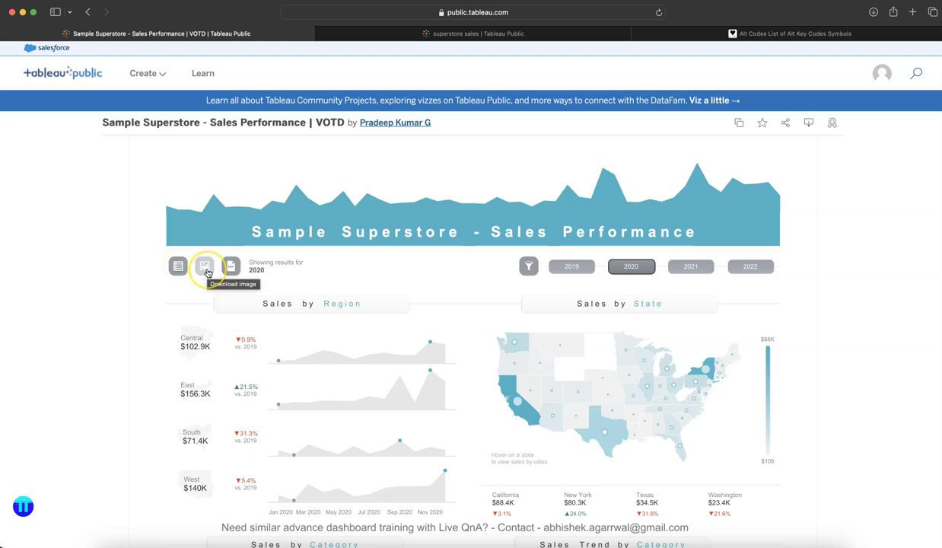
pyautogui.click(235, 269)
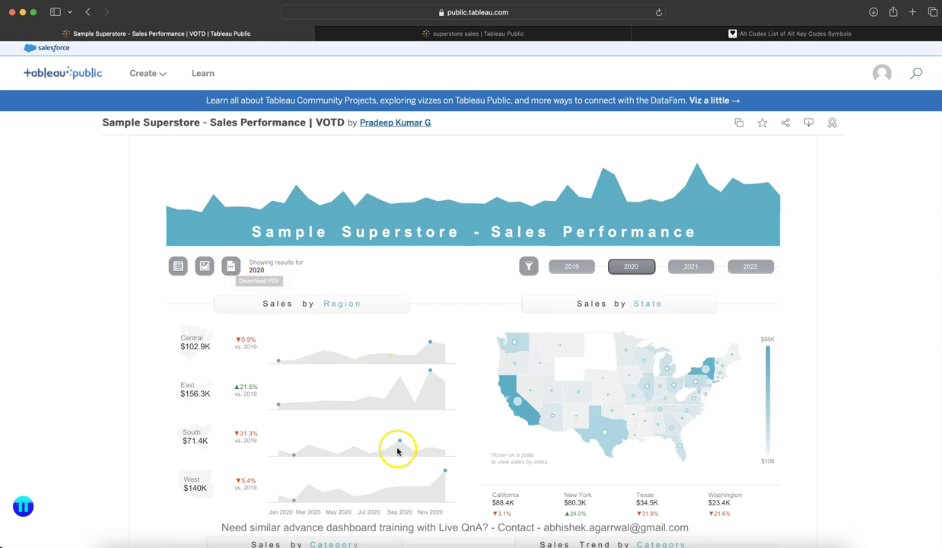
pyautogui.click(740, 540)
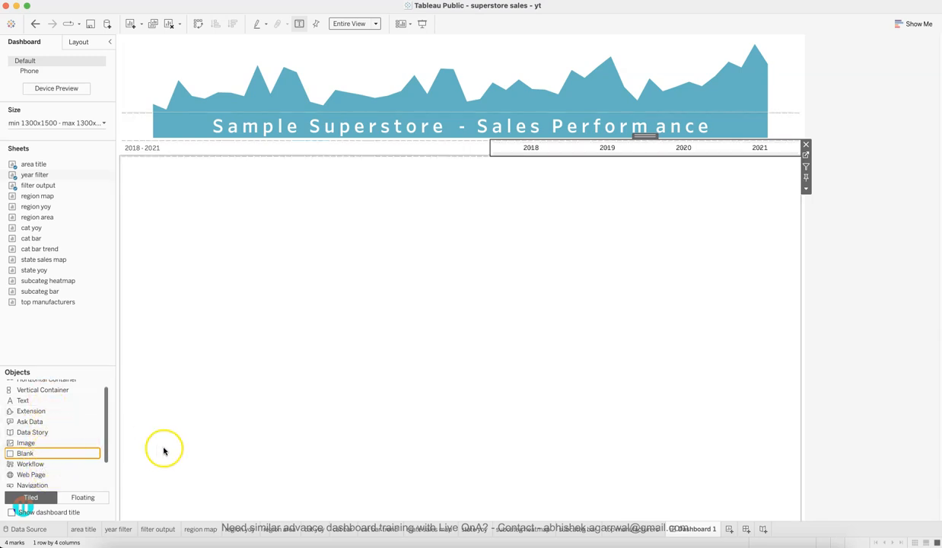
# Add a Navigation object to the filter row and move the filter output sheet directly beside the year filter
pyautogui.scroll(1, 84, 453)
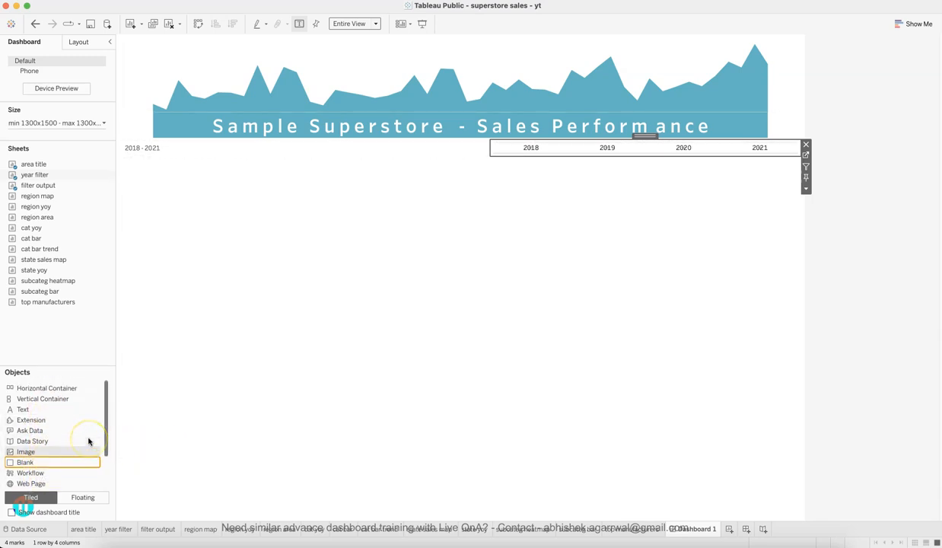
pyautogui.scroll(-2, 89, 441)
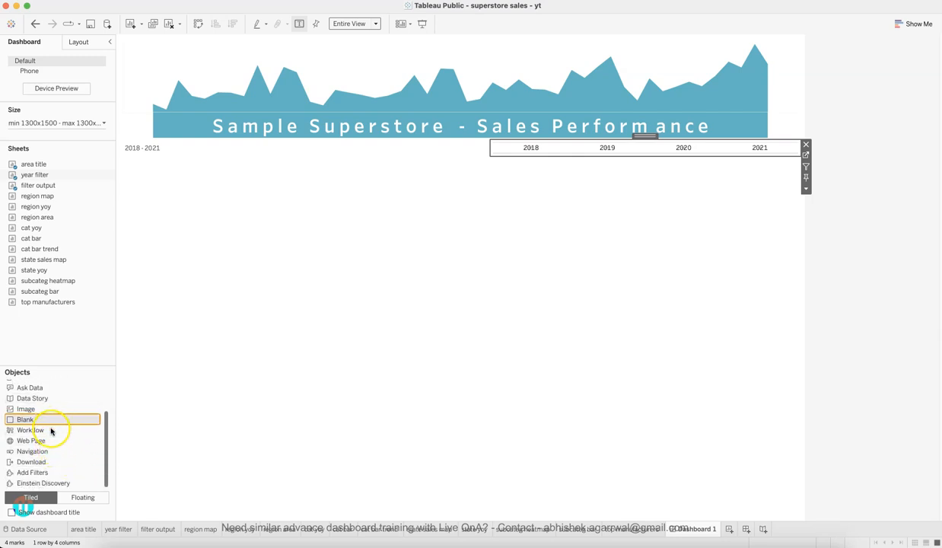
pyautogui.moveTo(49, 451); pyautogui.dragTo(145, 147)
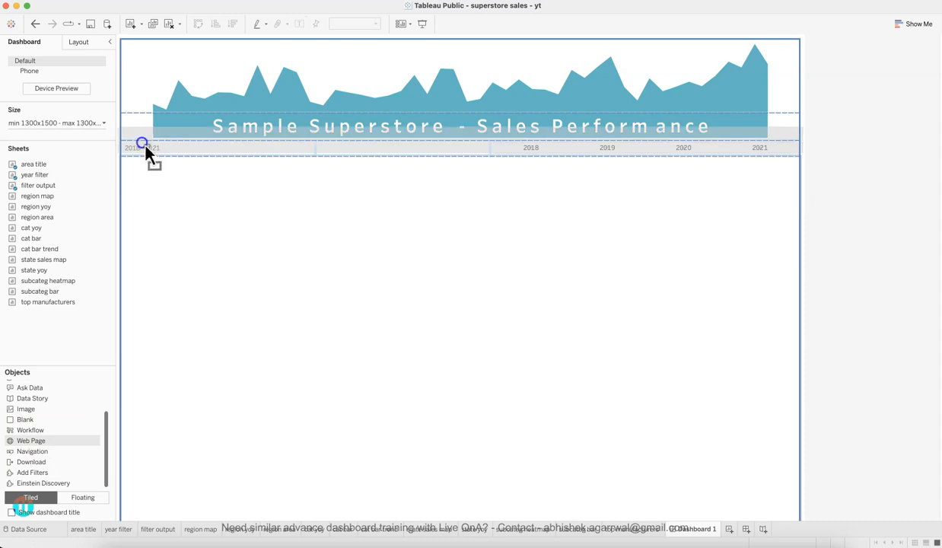
pyautogui.moveTo(319, 151); pyautogui.dragTo(316, 154)
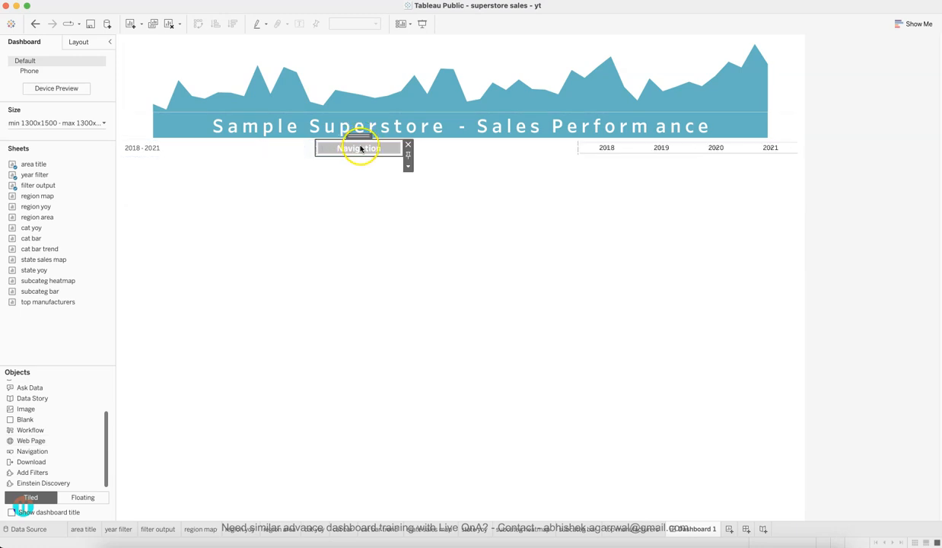
pyautogui.click(243, 147)
pyautogui.moveTo(254, 141); pyautogui.dragTo(572, 150)
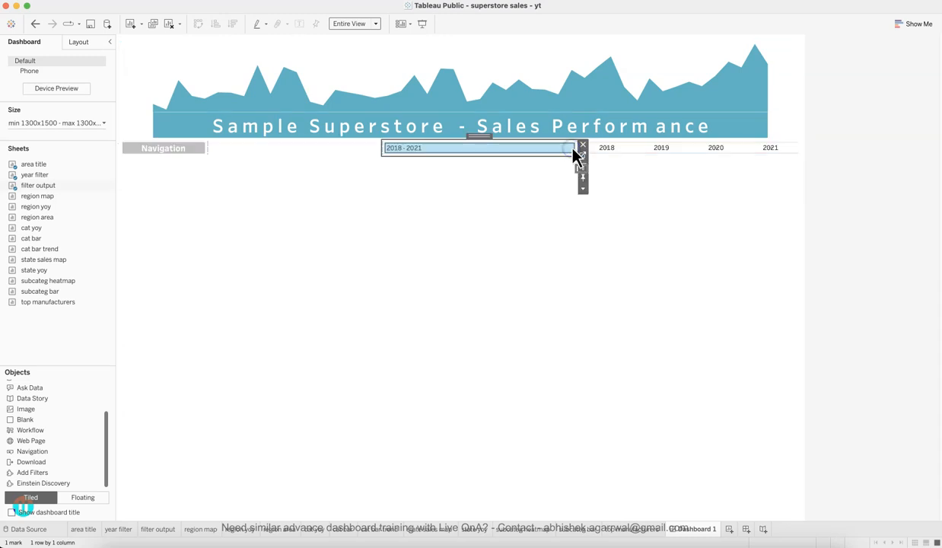
# Set the navigation button to navigate to the top manufacturers sheet, keeping the text button style
pyautogui.click(173, 149)
pyautogui.click(212, 166)
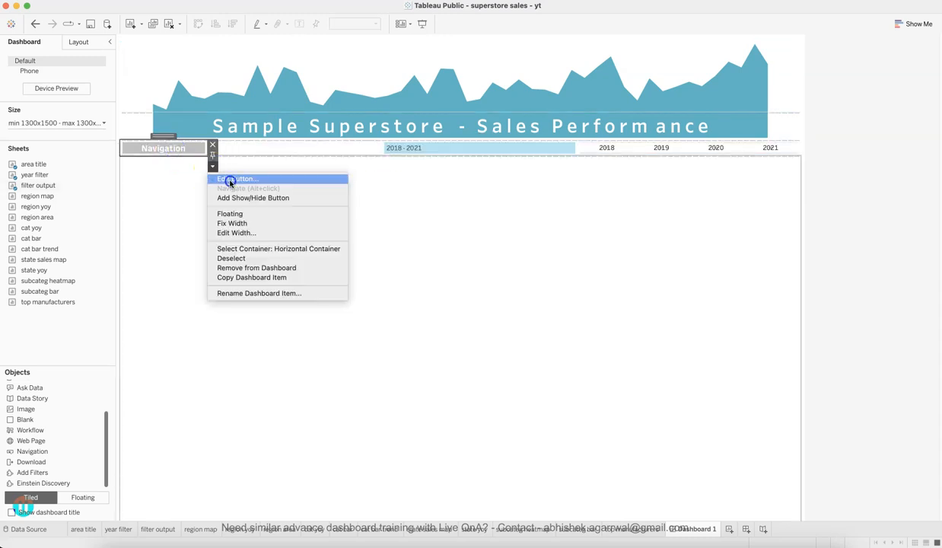
pyautogui.click(230, 180)
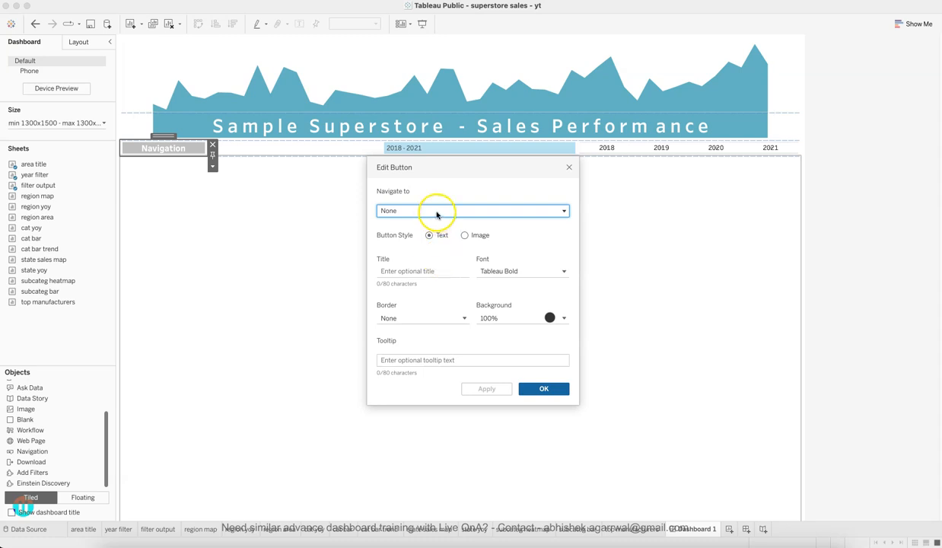
pyautogui.click(436, 210)
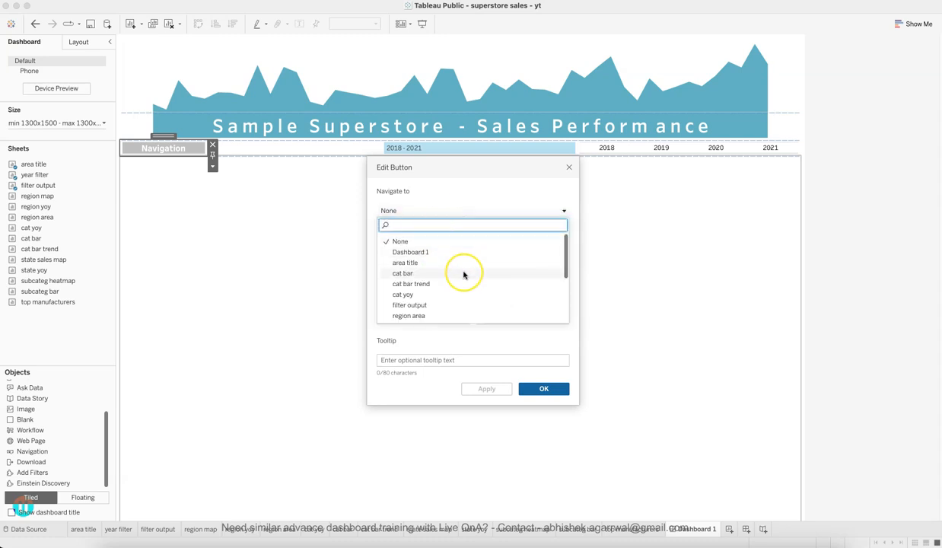
pyautogui.scroll(-5, 464, 274)
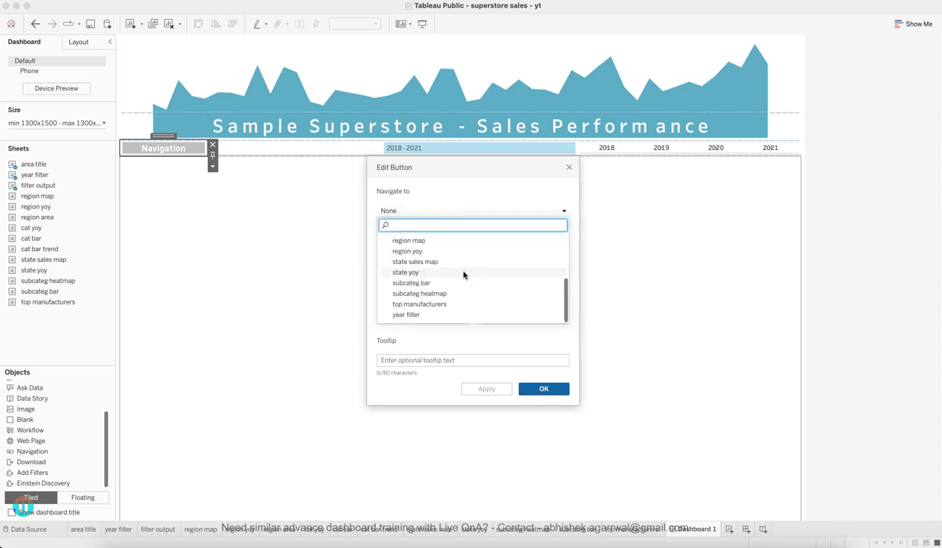
pyautogui.click(456, 303)
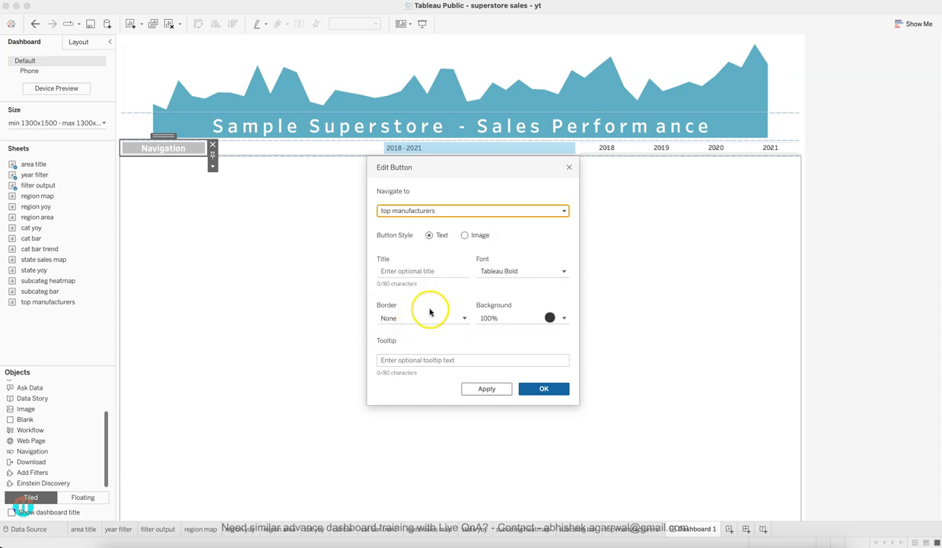
pyautogui.click(489, 389)
pyautogui.click(544, 389)
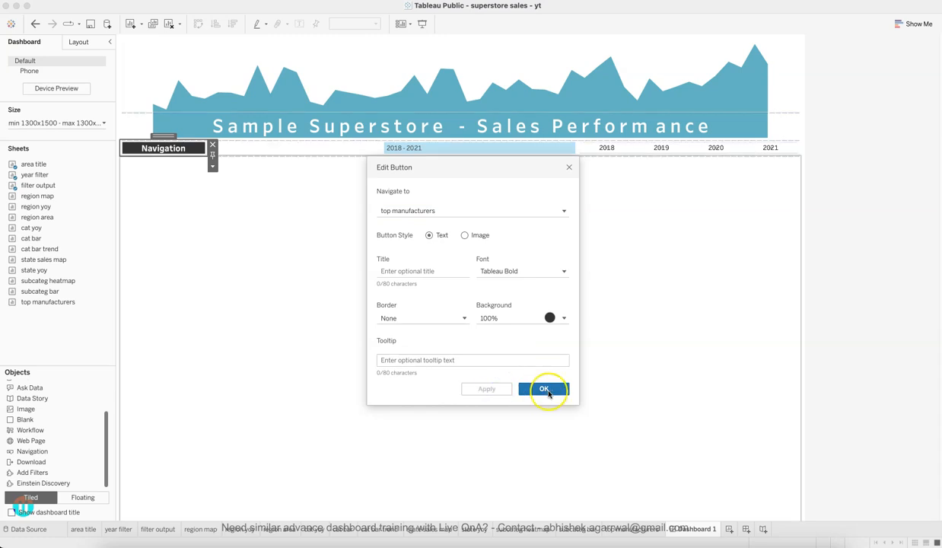
# Test the navigation button by following it to the top manufacturers sheet, and return to Dashboard 1
pyautogui.click(169, 149)
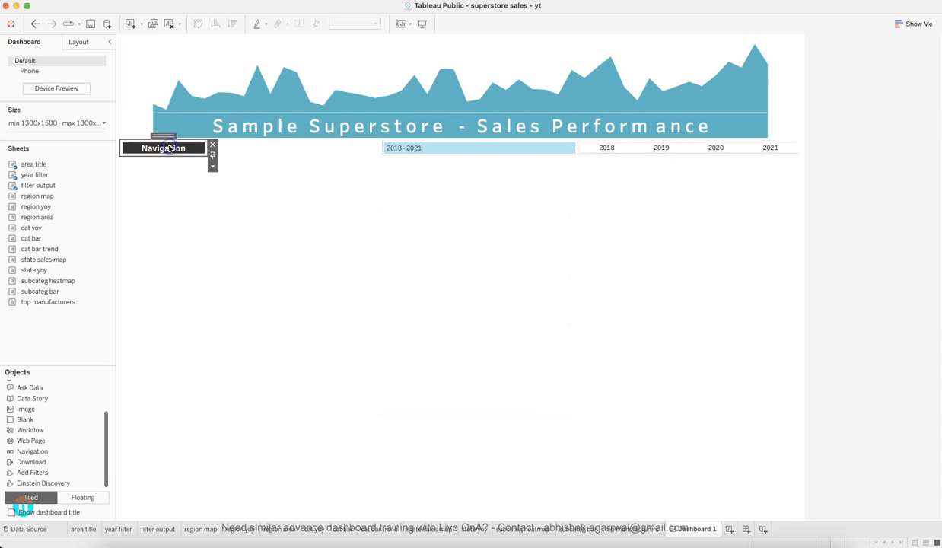
pyautogui.keyDown('alt'); pyautogui.click(175, 150); pyautogui.keyUp('alt')
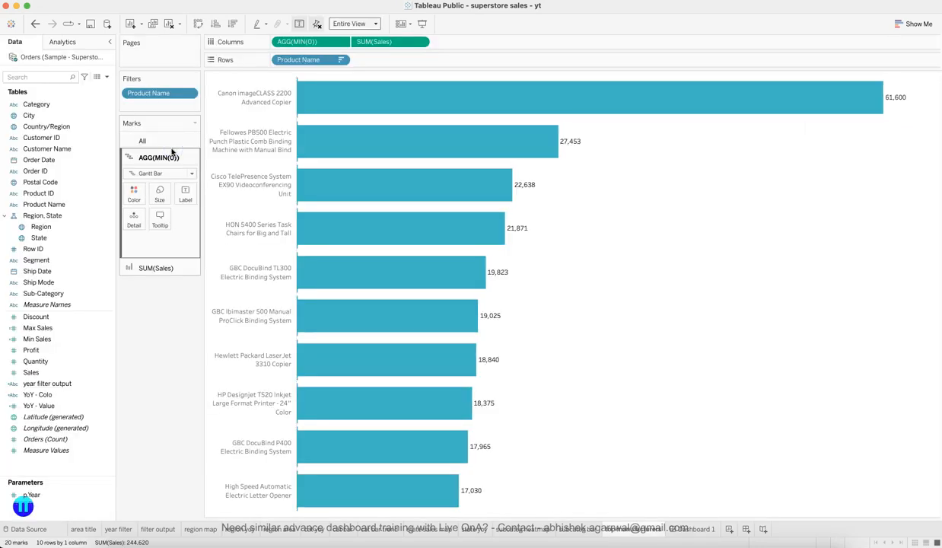
pyautogui.click(690, 527)
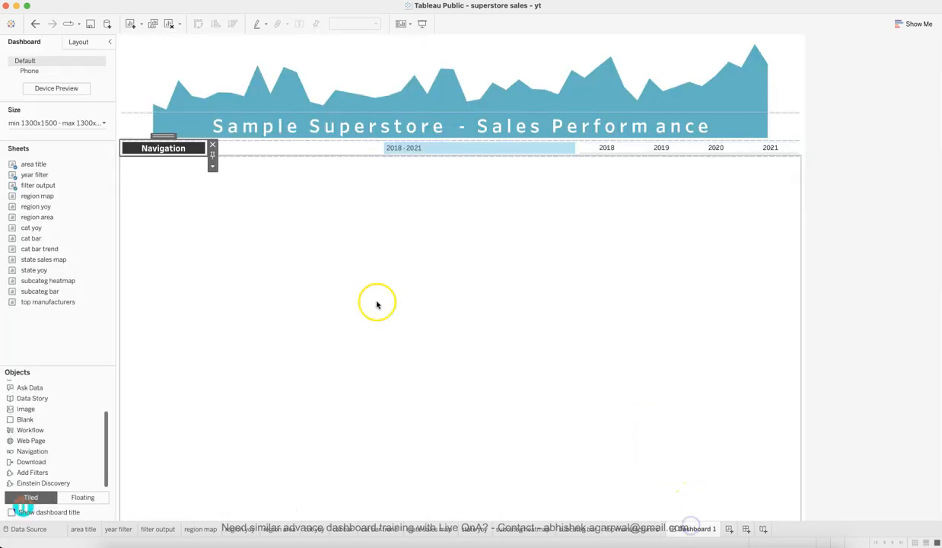
# Change the navigation button's background to light gray and apply the change
pyautogui.click(202, 149)
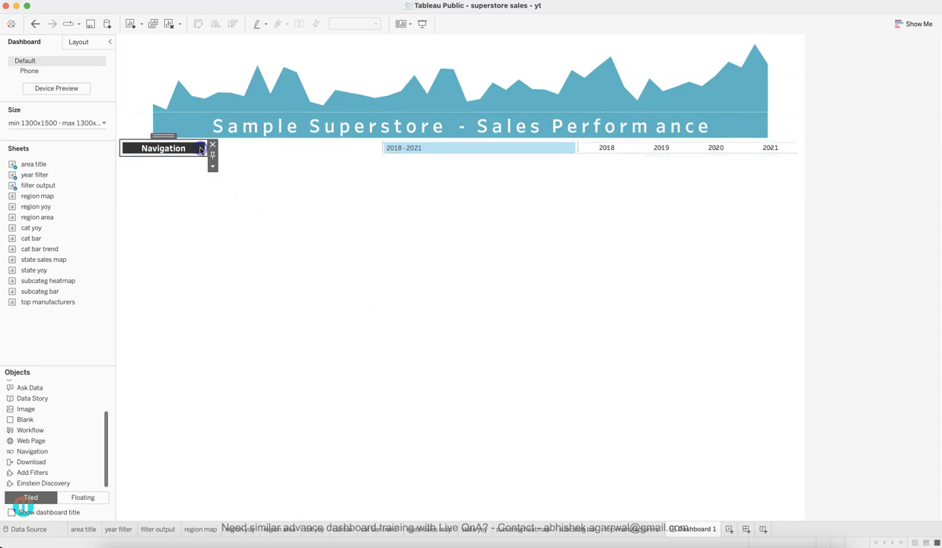
pyautogui.click(212, 165)
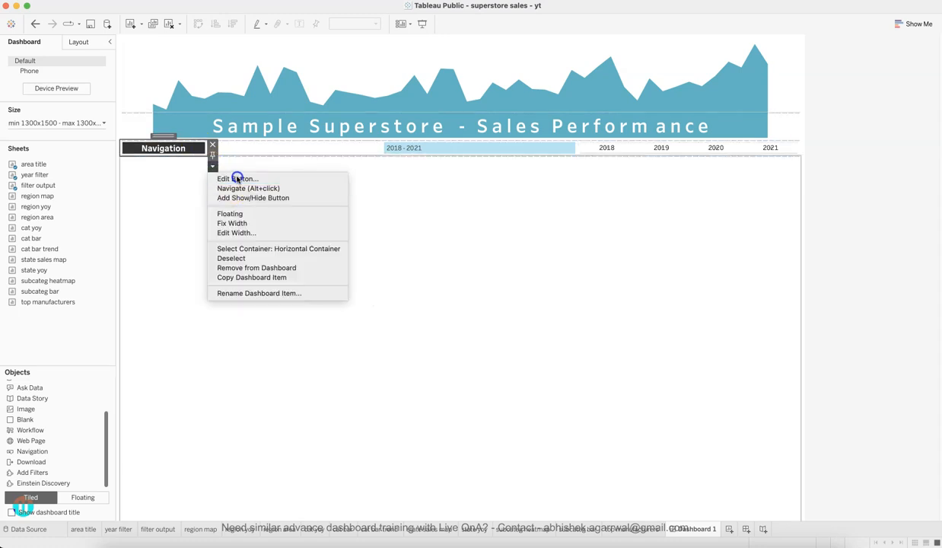
pyautogui.click(236, 179)
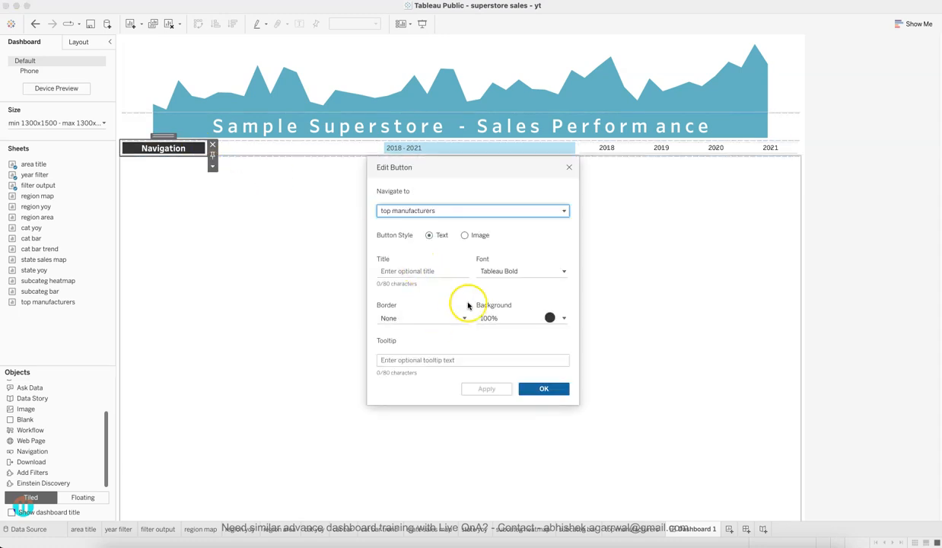
pyautogui.click(549, 320)
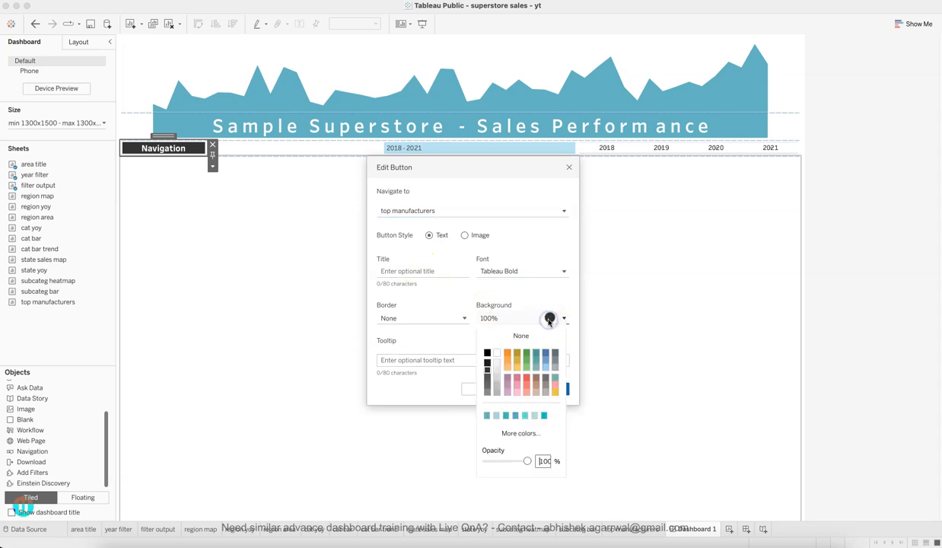
pyautogui.click(487, 380)
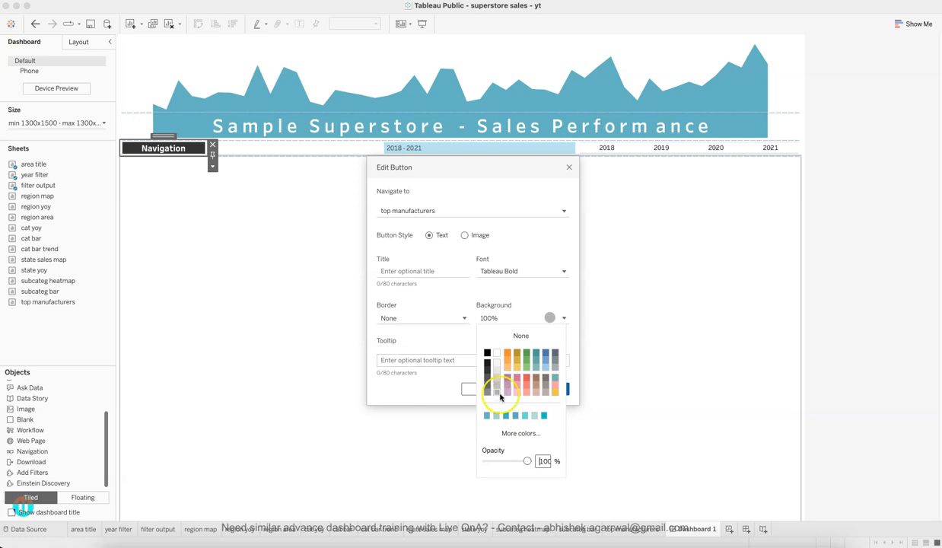
pyautogui.click(422, 390)
pyautogui.click(478, 389)
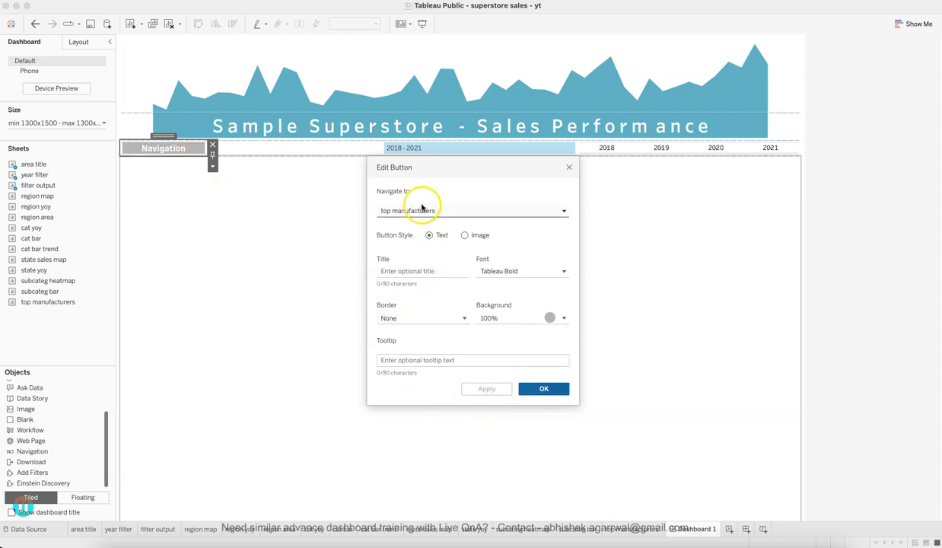
# Switch the navigation button to the image style and open its image file selection
pyautogui.click(424, 273)
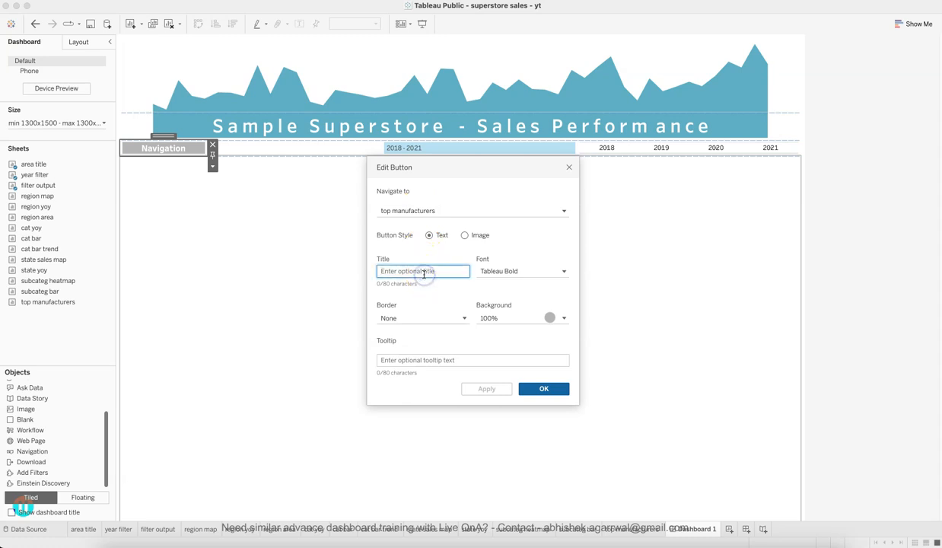
pyautogui.click(465, 236)
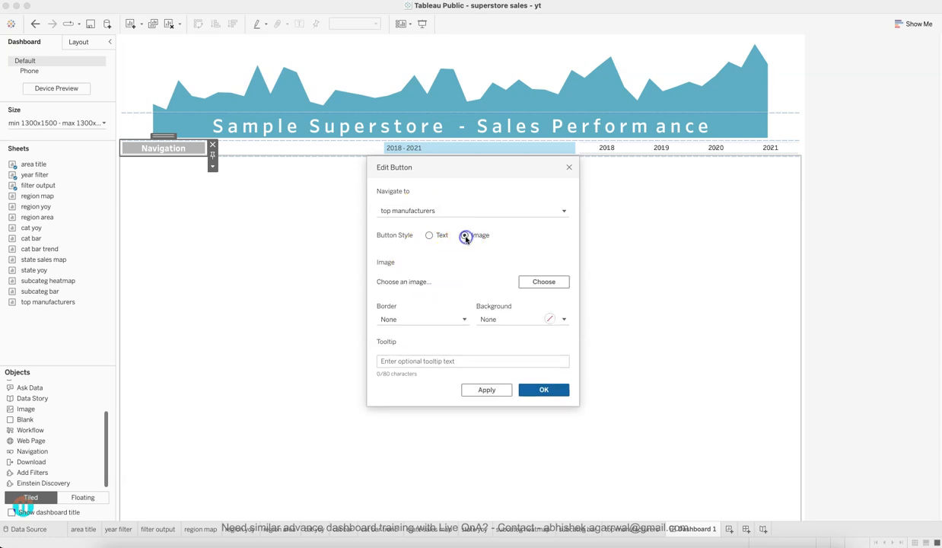
pyautogui.click(294, 543)
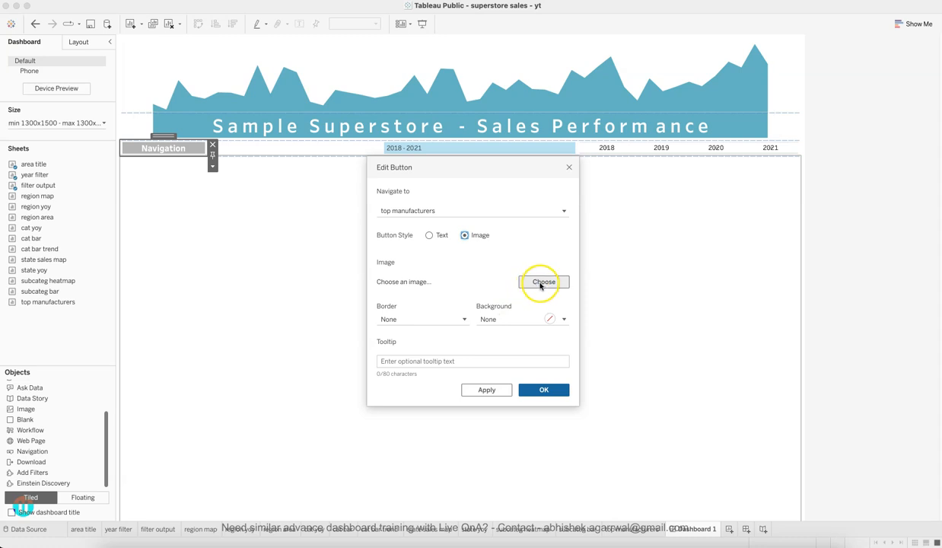
pyautogui.click(540, 284)
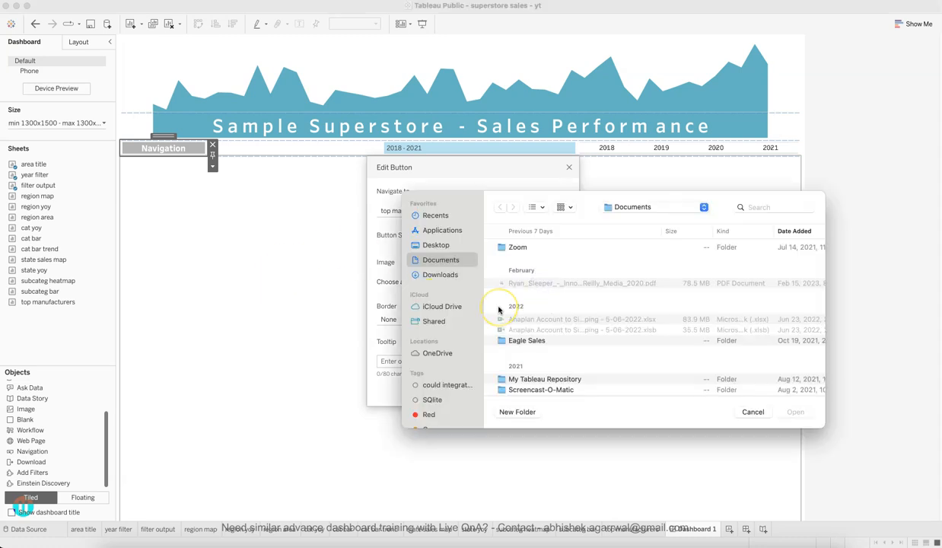
# Look through the Downloads folder for a suitable button image
pyautogui.click(449, 275)
pyautogui.scroll(-10, 577, 309)
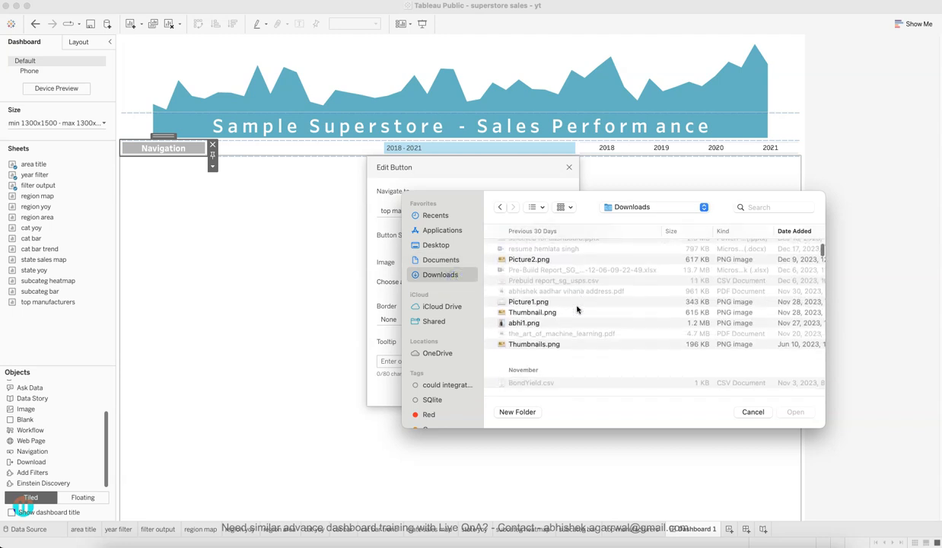
pyautogui.scroll(-3, 577, 309)
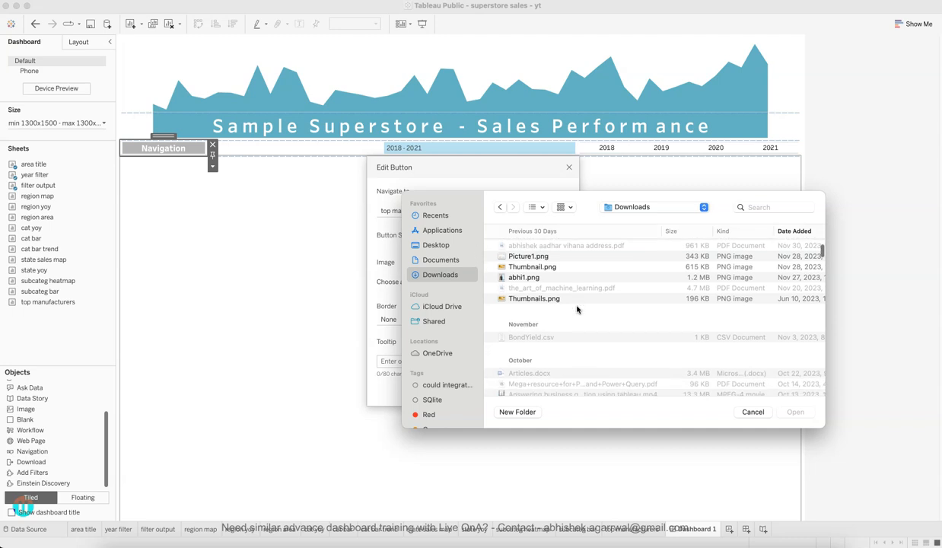
pyautogui.scroll(1, 572, 305)
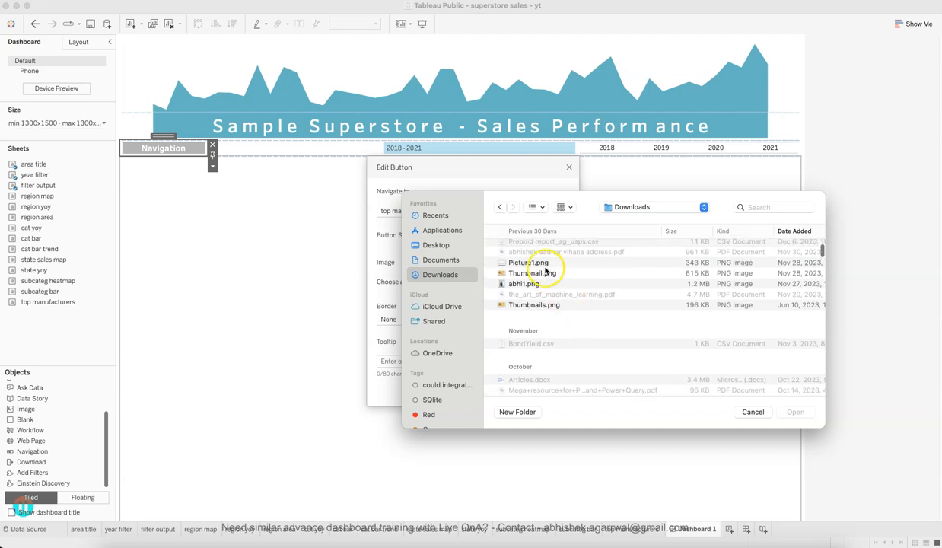
pyautogui.scroll(-5, 606, 332)
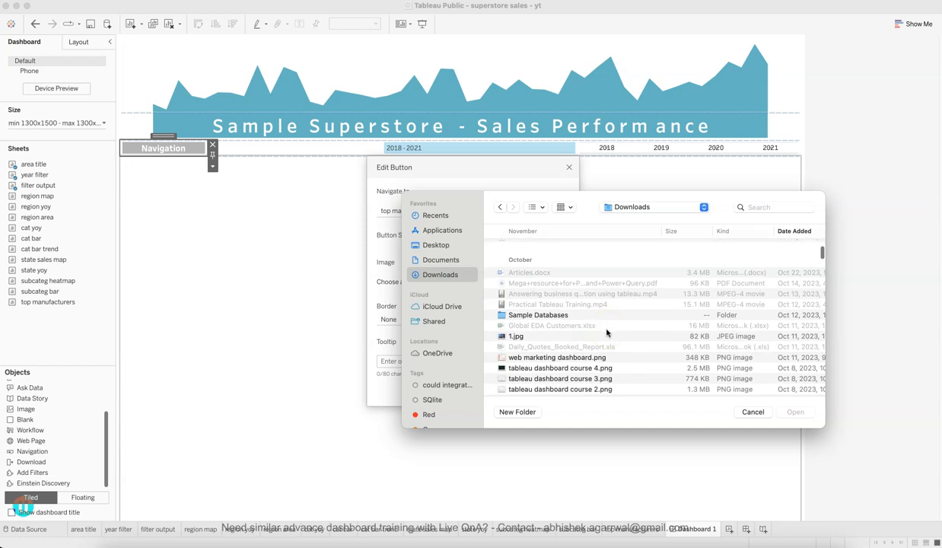
pyautogui.scroll(-8, 606, 332)
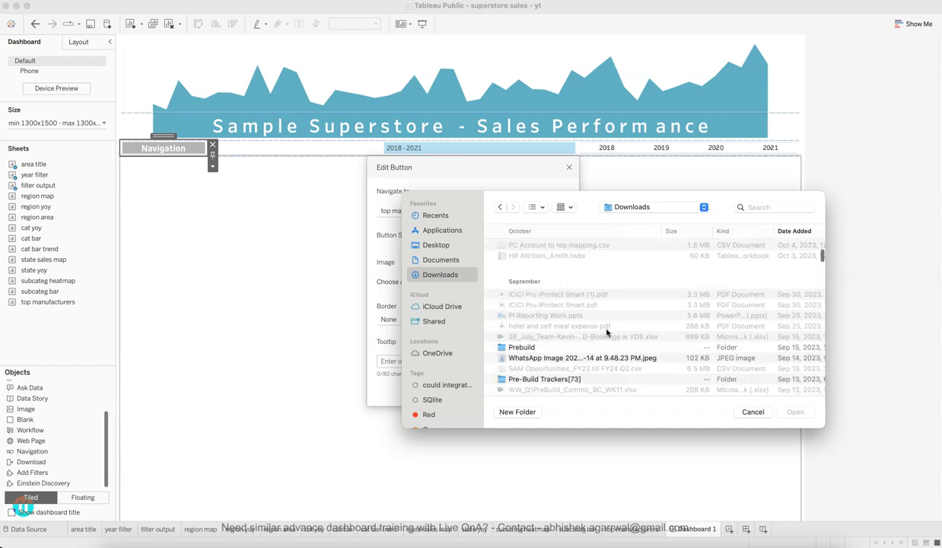
pyautogui.click(450, 278)
# Browse to the Shapes folder of My Tableau Repository in Documents for the button image
pyautogui.click(435, 259)
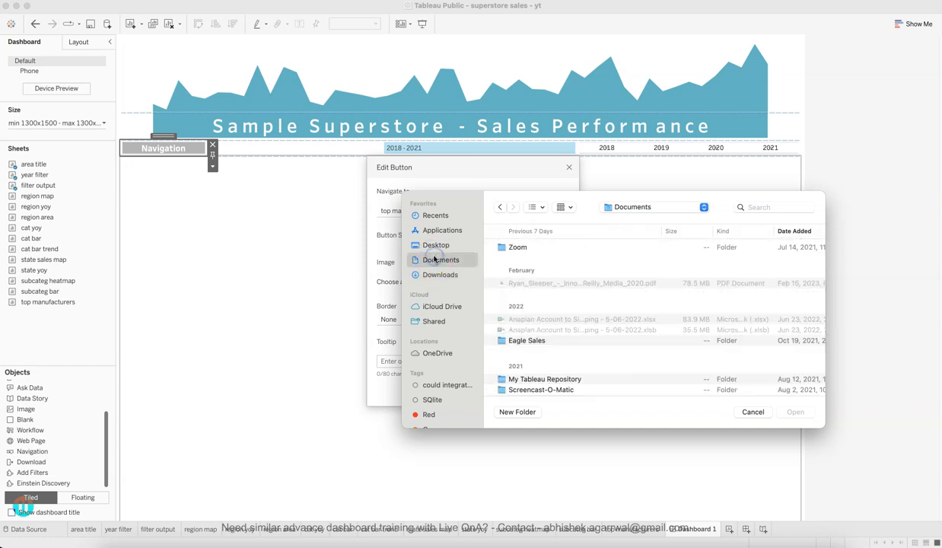
pyautogui.scroll(-1, 510, 315)
pyautogui.doubleClick(509, 374)
pyautogui.scroll(-3, 510, 376)
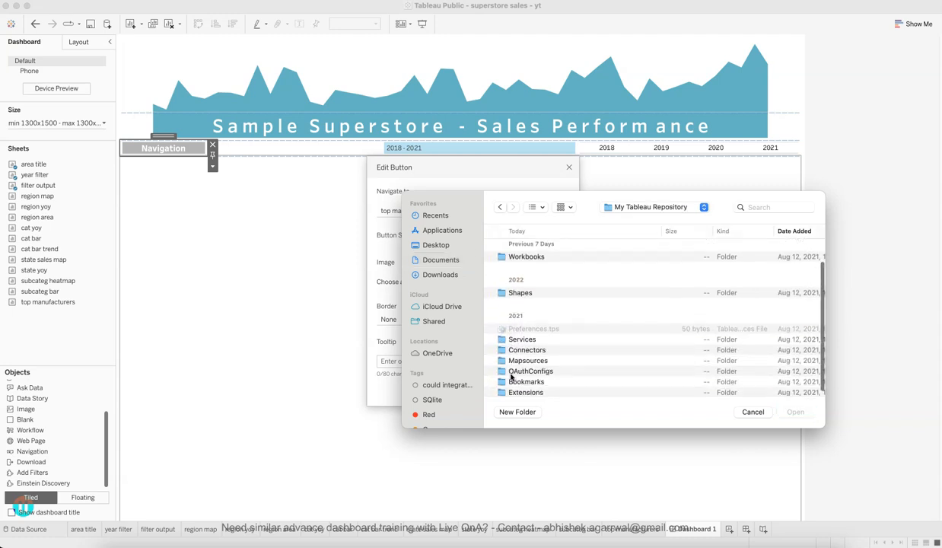
pyautogui.doubleClick(516, 287)
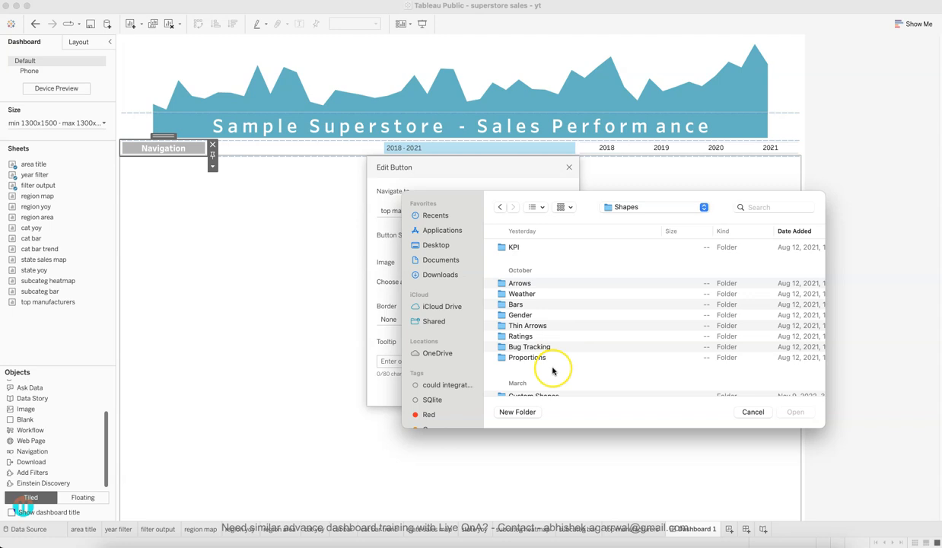
# Use 4.png from the Ratings shapes folder as the navigation button's image and confirm the button settings
pyautogui.scroll(-3, 553, 370)
pyautogui.scroll(1, 552, 371)
pyautogui.click(538, 330)
pyautogui.scroll(1, 535, 316)
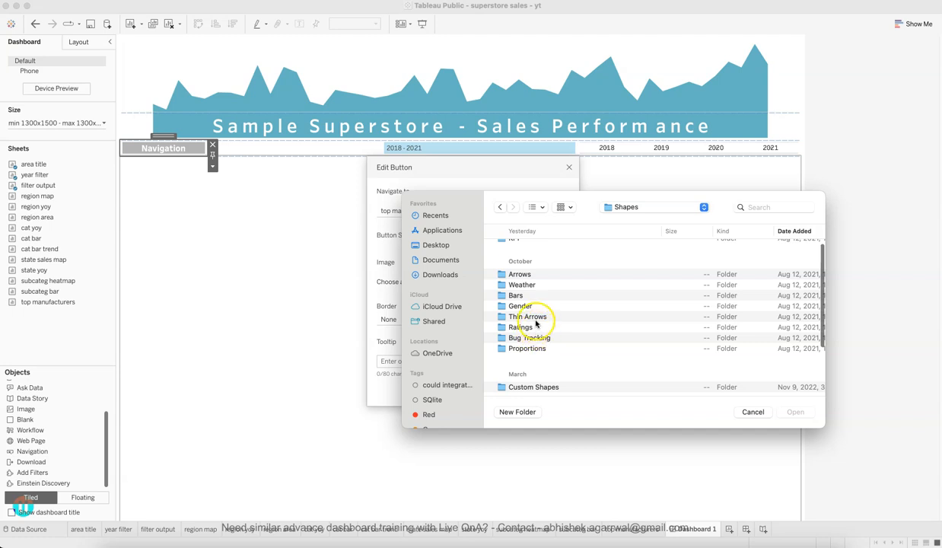
pyautogui.doubleClick(530, 329)
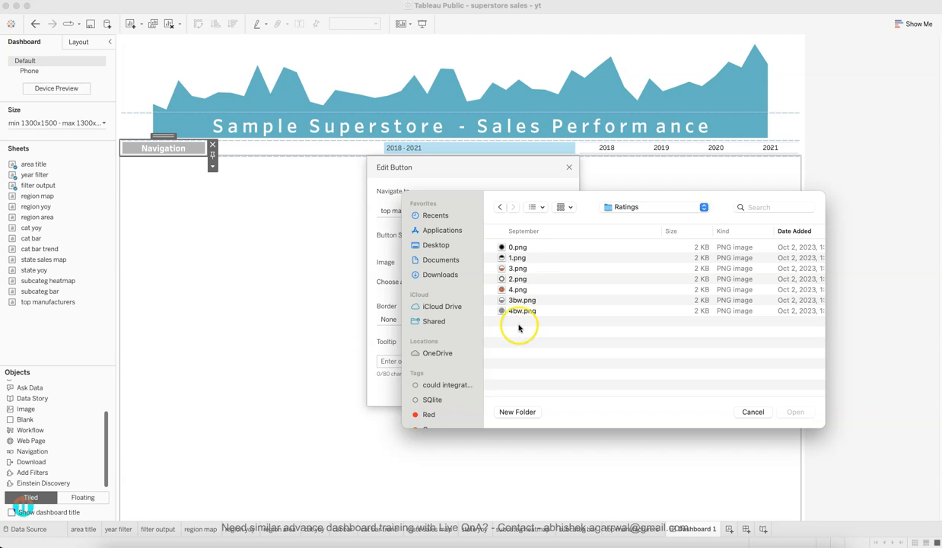
pyautogui.doubleClick(515, 290)
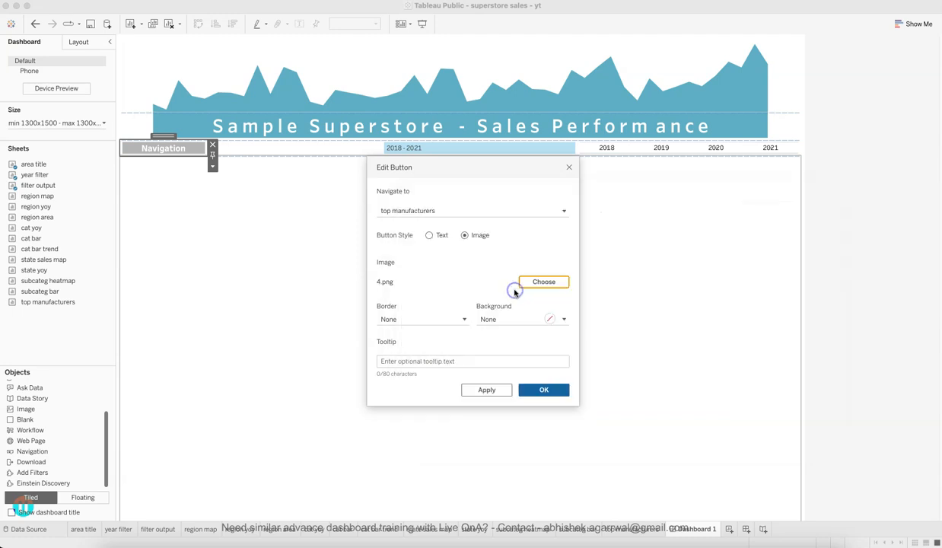
pyautogui.click(488, 390)
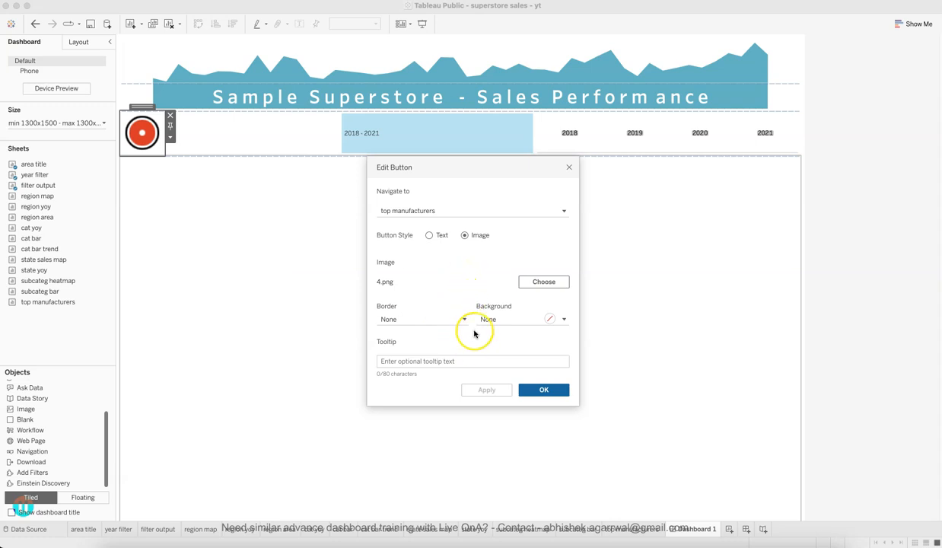
pyautogui.click(543, 392)
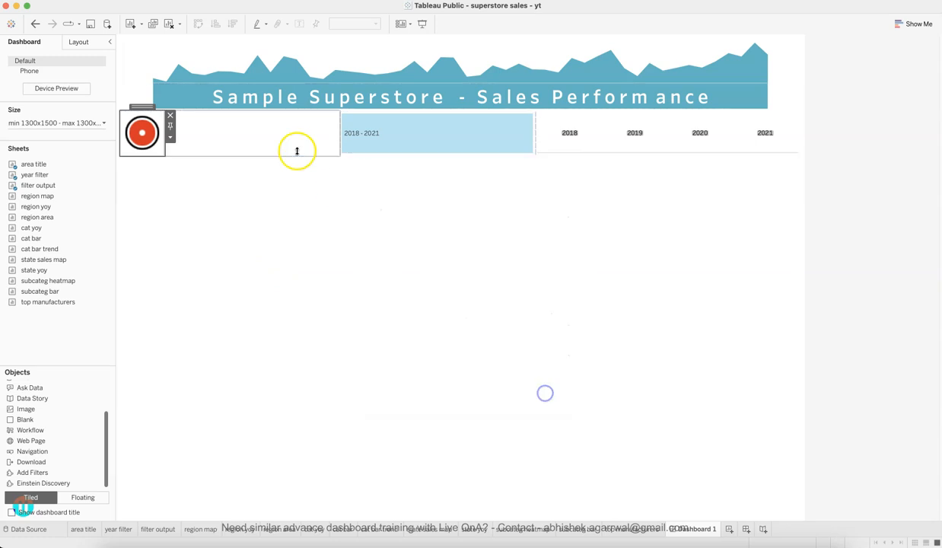
# Reduce the height of the filter row and narrow the navigation image button to a small icon
pyautogui.moveTo(273, 111); pyautogui.dragTo(279, 137)
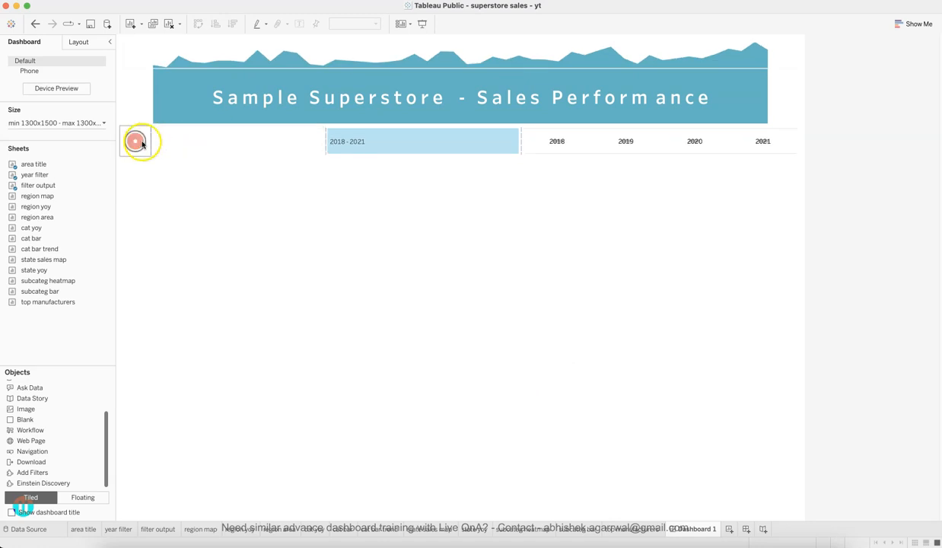
pyautogui.click(186, 142)
pyautogui.moveTo(152, 141); pyautogui.dragTo(139, 141)
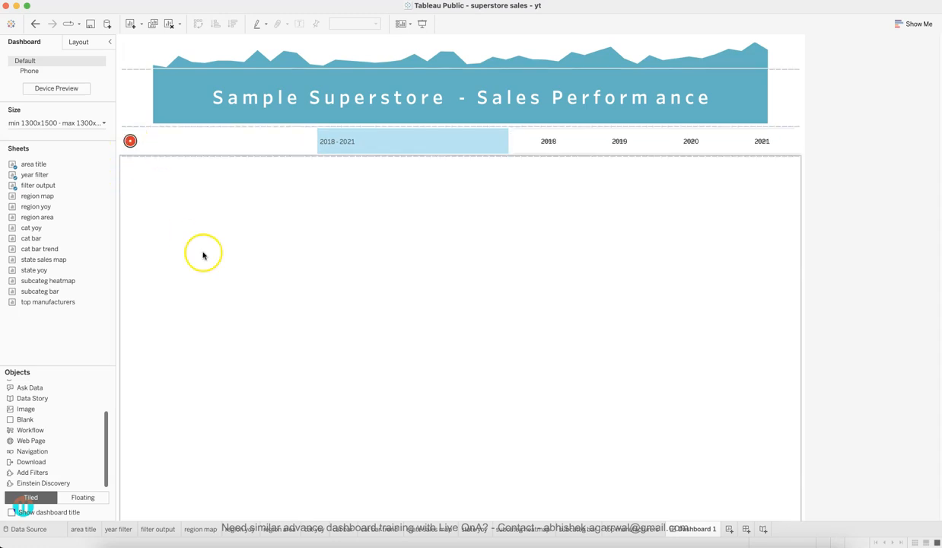
pyautogui.click(205, 256)
# Test the image button by navigating to the top manufacturers sheet, and return to Dashboard 1
pyautogui.click(130, 140)
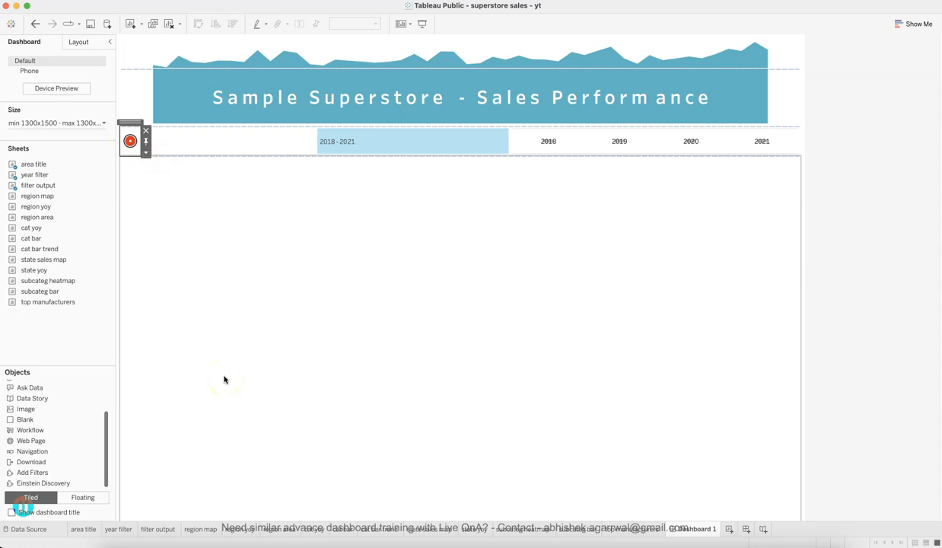
pyautogui.keyDown('alt'); pyautogui.click(129, 143); pyautogui.keyUp('alt')
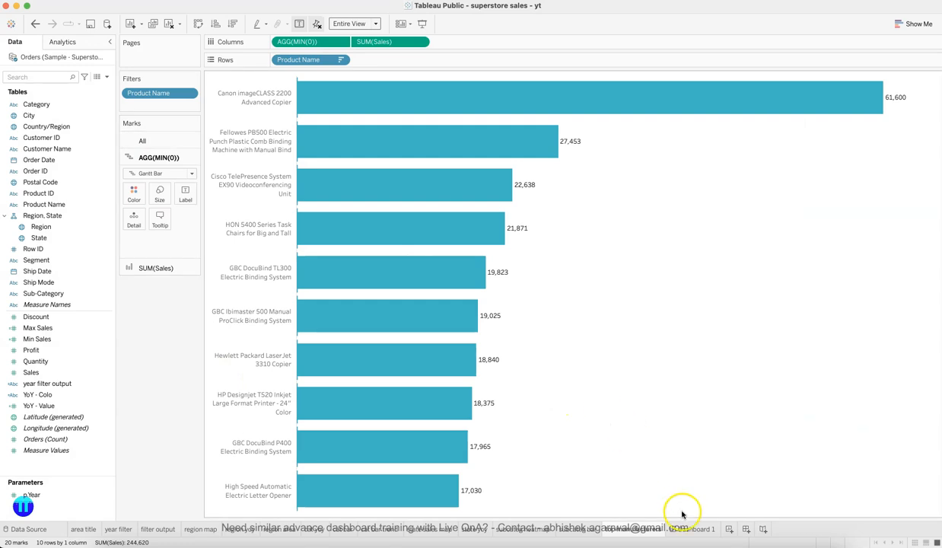
pyautogui.click(685, 527)
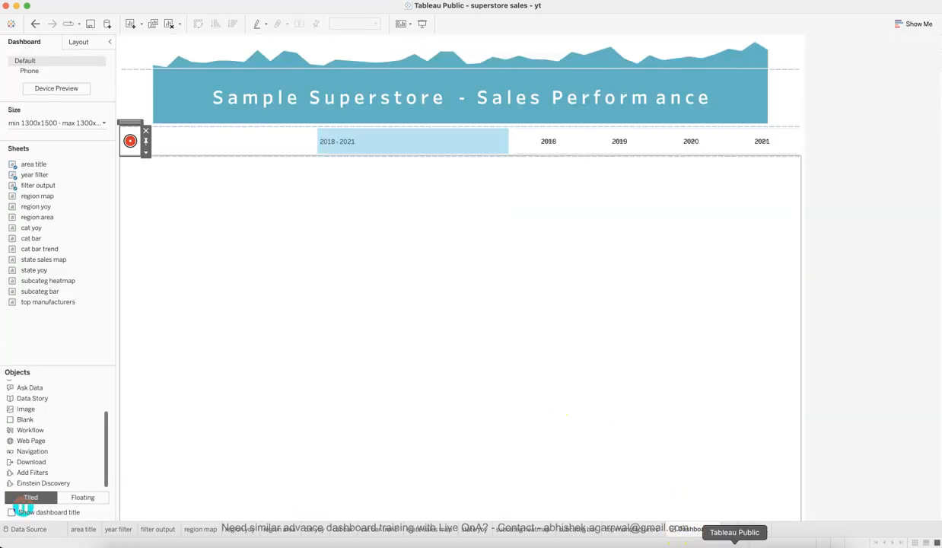
pyautogui.click(663, 481)
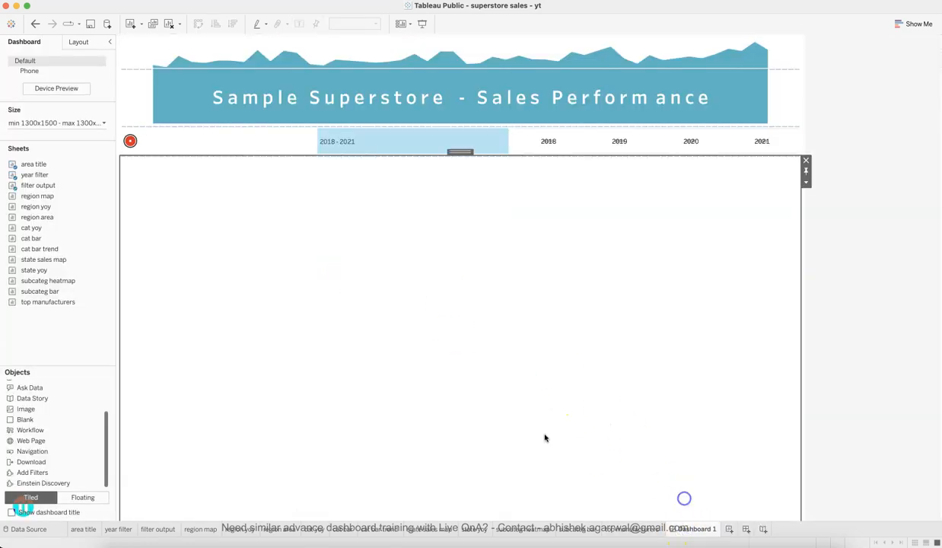
# Switch to the reference dashboard in the browser to examine its image and PDF download buttons, and return to Tableau Public
pyautogui.click(291, 542)
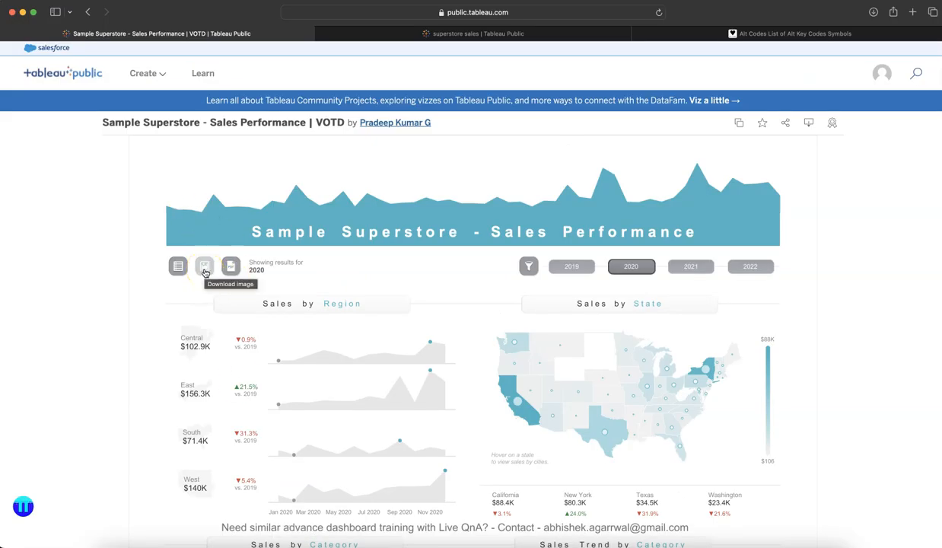
pyautogui.click(229, 271)
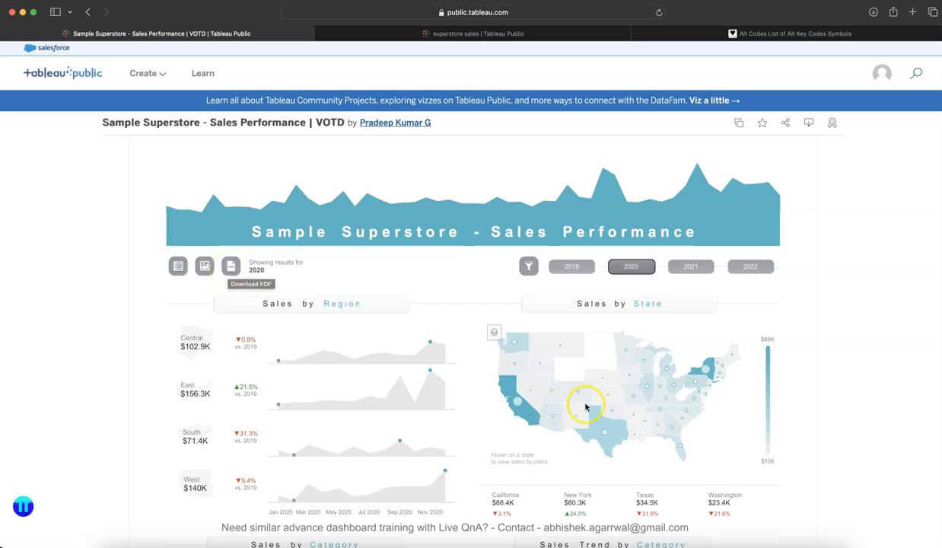
pyautogui.click(734, 544)
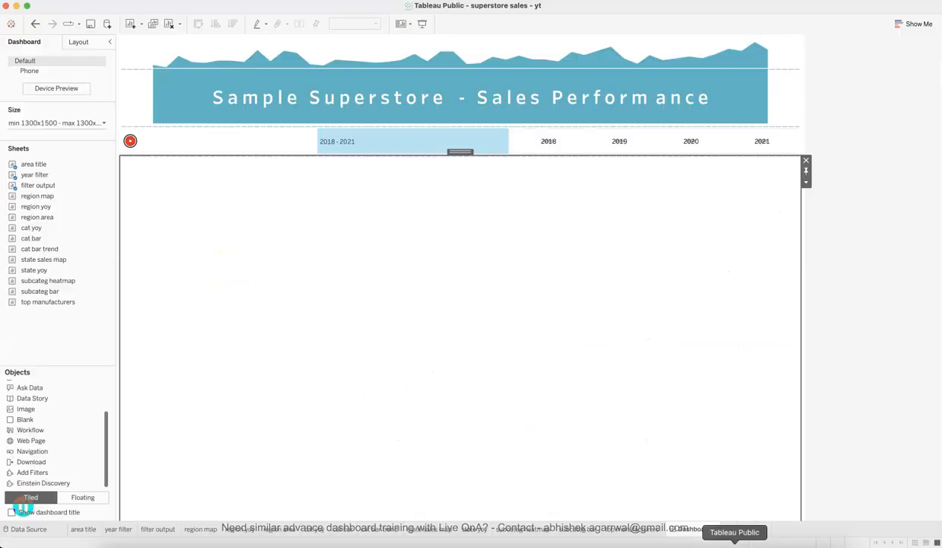
# Remove the blank object beside the navigation button and widen the button's area in the filter row
pyautogui.click(272, 146)
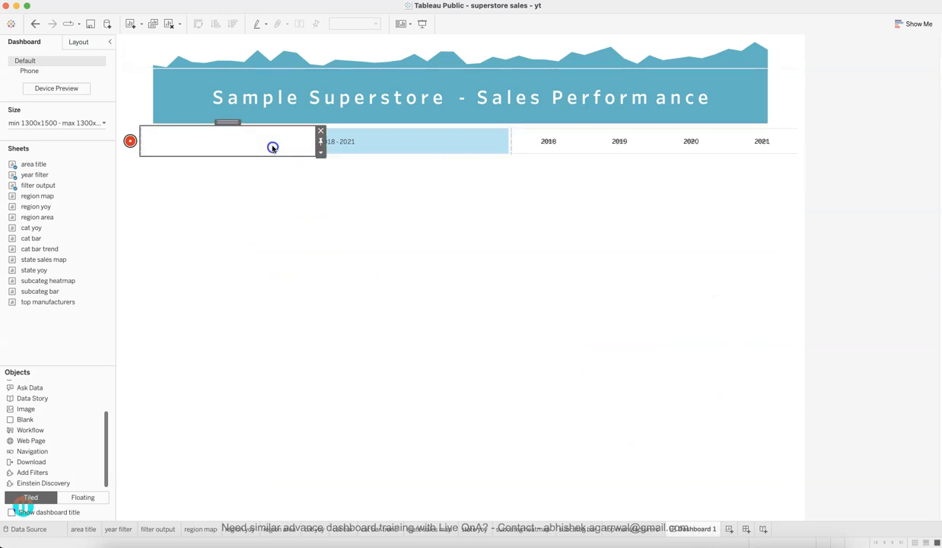
pyautogui.click(320, 132)
pyautogui.moveTo(145, 143); pyautogui.dragTo(200, 143)
pyautogui.click(174, 144)
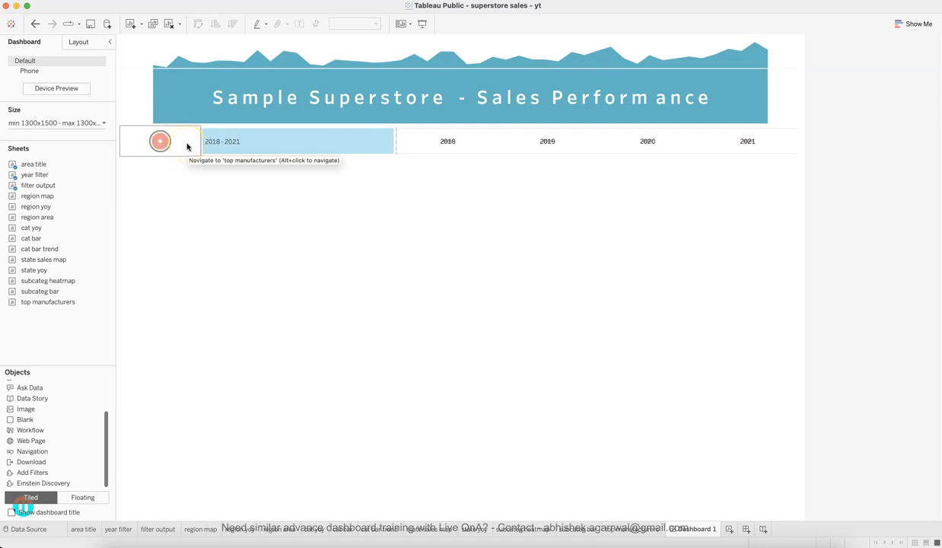
# Clear the mark selection in the filter output sheet so its year range is no longer highlighted
pyautogui.click(324, 201)
pyautogui.click(317, 143)
pyautogui.click(335, 209)
pyautogui.moveTo(469, 150); pyautogui.dragTo(460, 219)
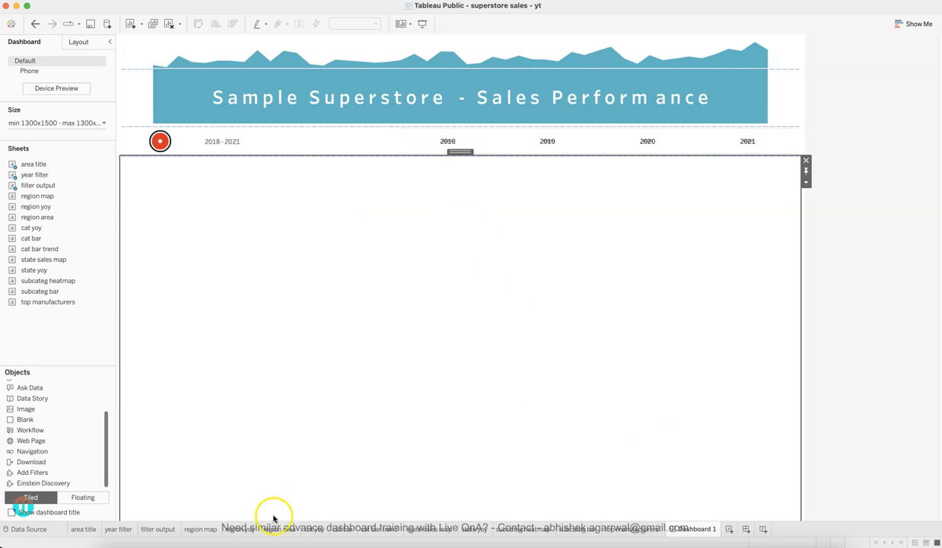
# Add a horizontal container directly below the filter row on the dashboard
pyautogui.click(292, 542)
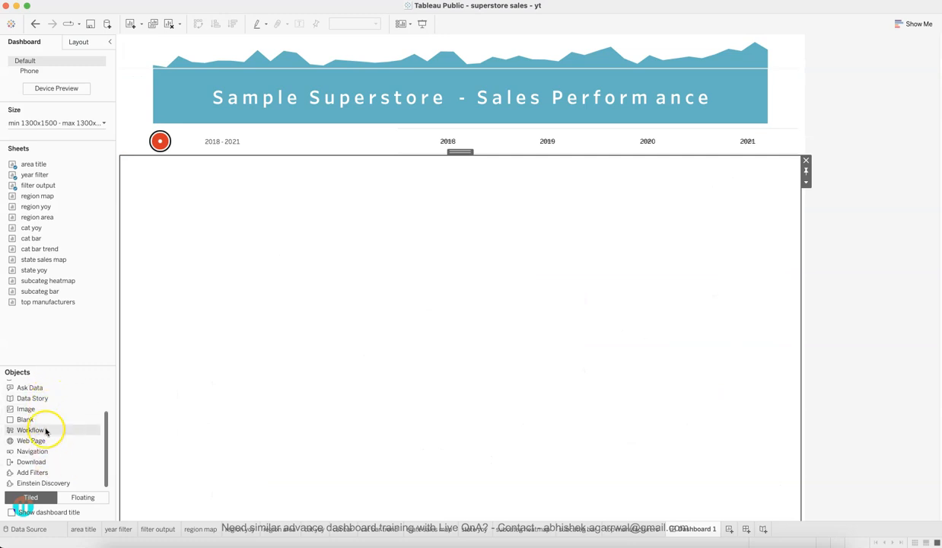
pyautogui.scroll(3, 47, 418)
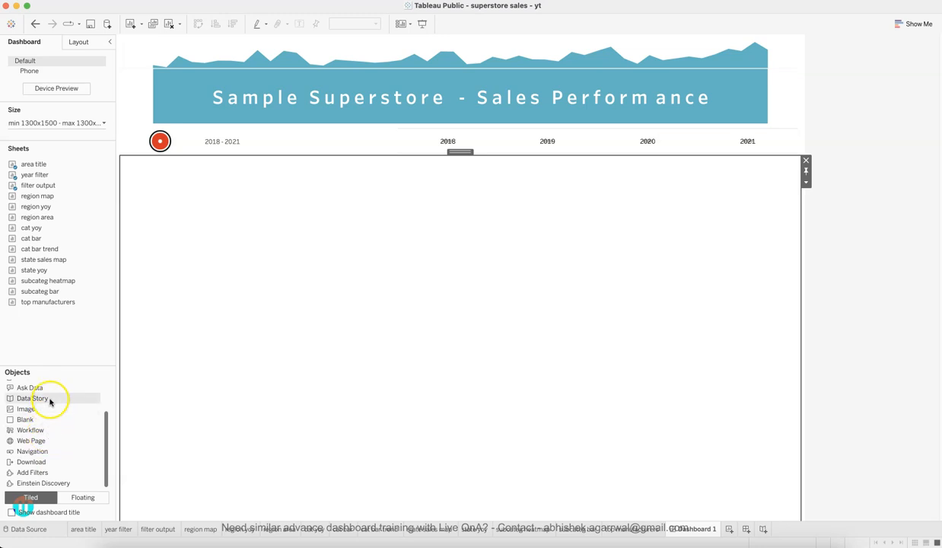
pyautogui.moveTo(52, 390); pyautogui.dragTo(341, 175)
pyautogui.click(342, 168)
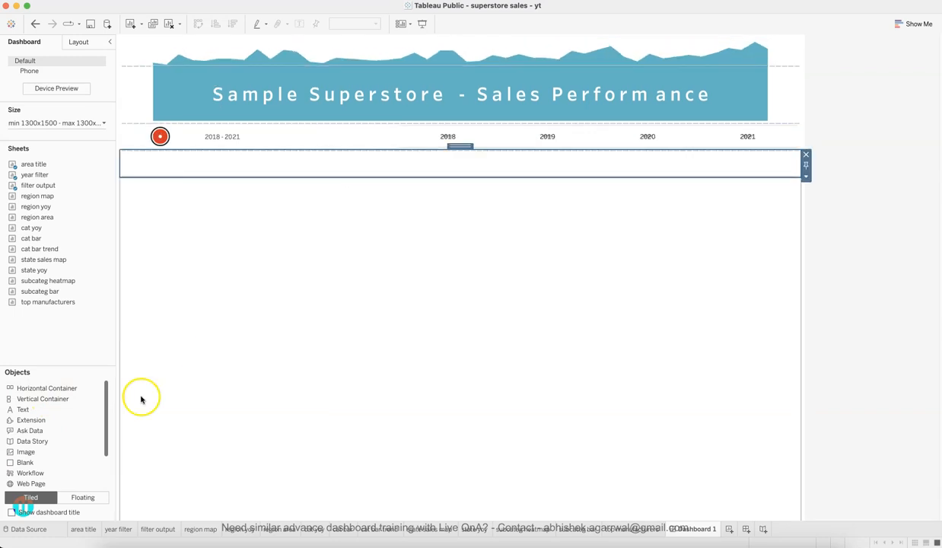
# Place two navigation buttons side by side in the new horizontal container
pyautogui.scroll(-2, 76, 452)
pyautogui.scroll(-2, 75, 453)
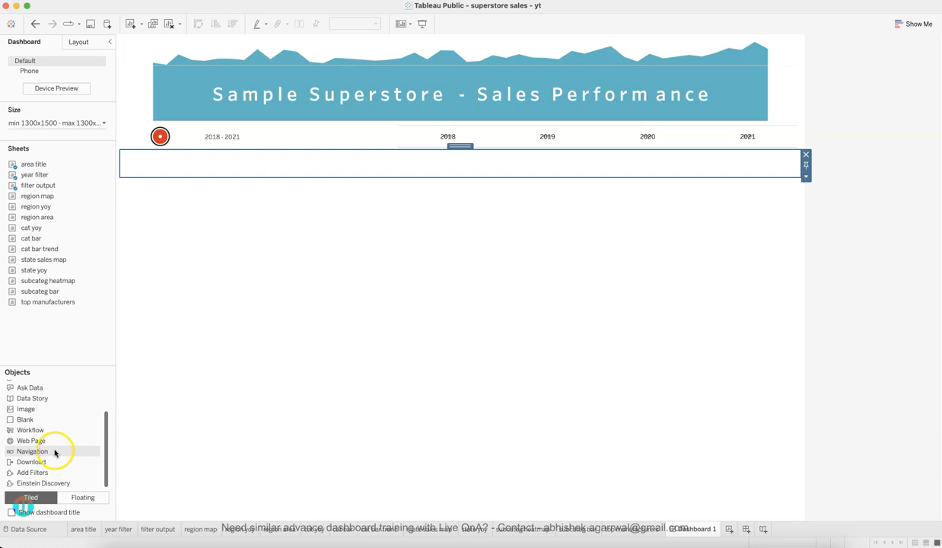
pyautogui.moveTo(55, 452); pyautogui.dragTo(268, 161)
pyautogui.moveTo(53, 442); pyautogui.dragTo(207, 166)
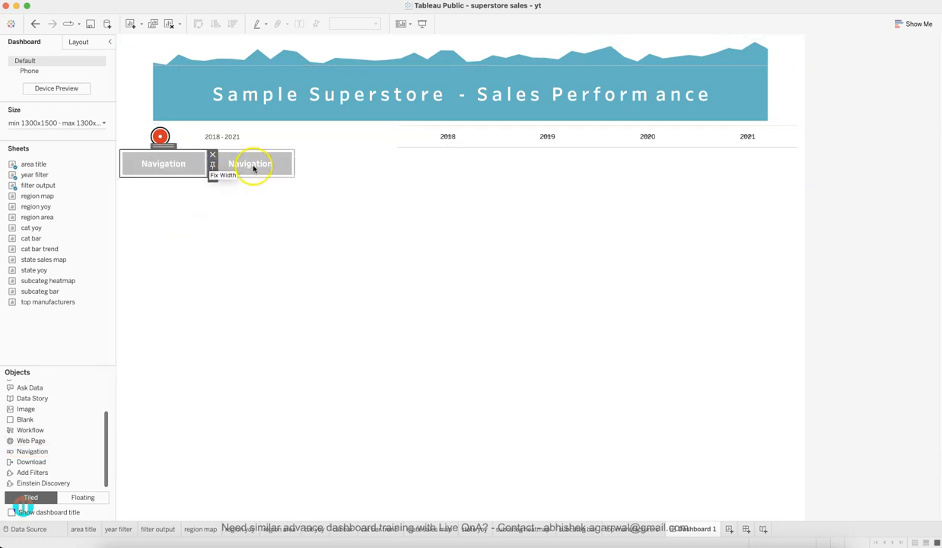
pyautogui.click(302, 164)
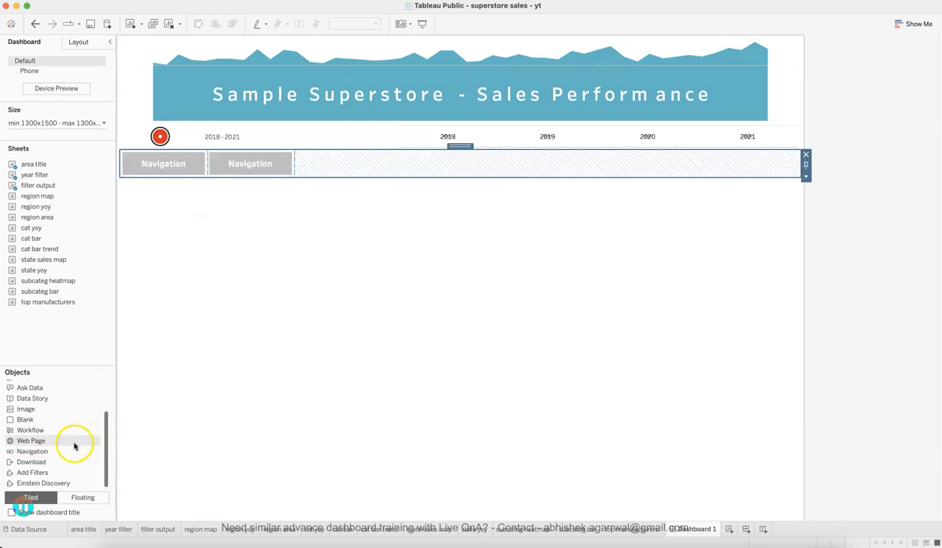
# Add a blank object after the two navigation buttons and try to adjust its width in the row
pyautogui.moveTo(61, 423)
pyautogui.mouseDown()
pyautogui.moveTo(389, 160)
pyautogui.moveTo(380, 167)
pyautogui.mouseUp()
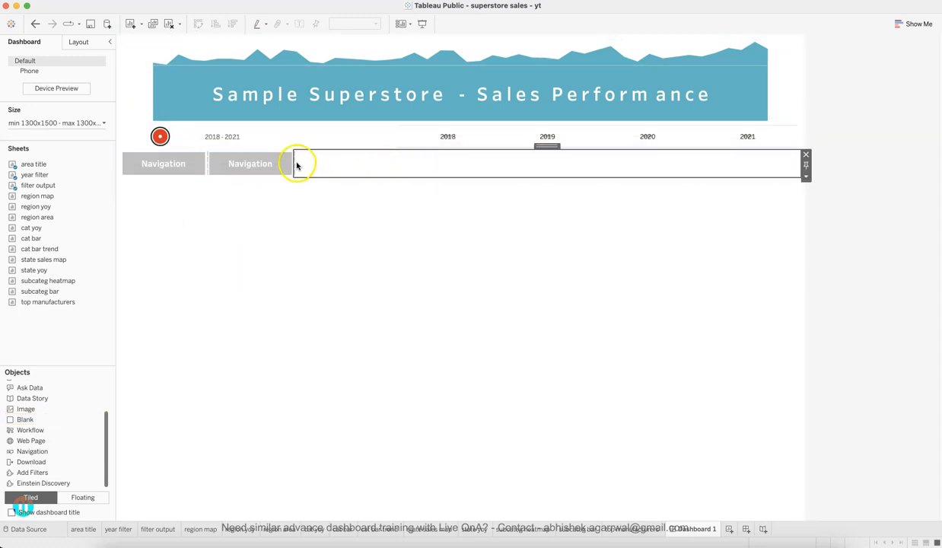
pyautogui.moveTo(296, 163); pyautogui.dragTo(807, 186)
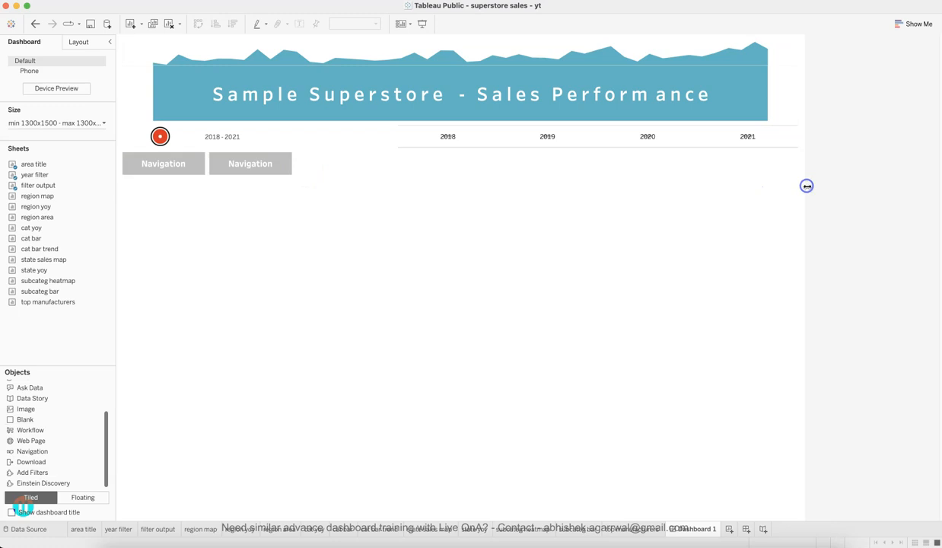
pyautogui.click(471, 164)
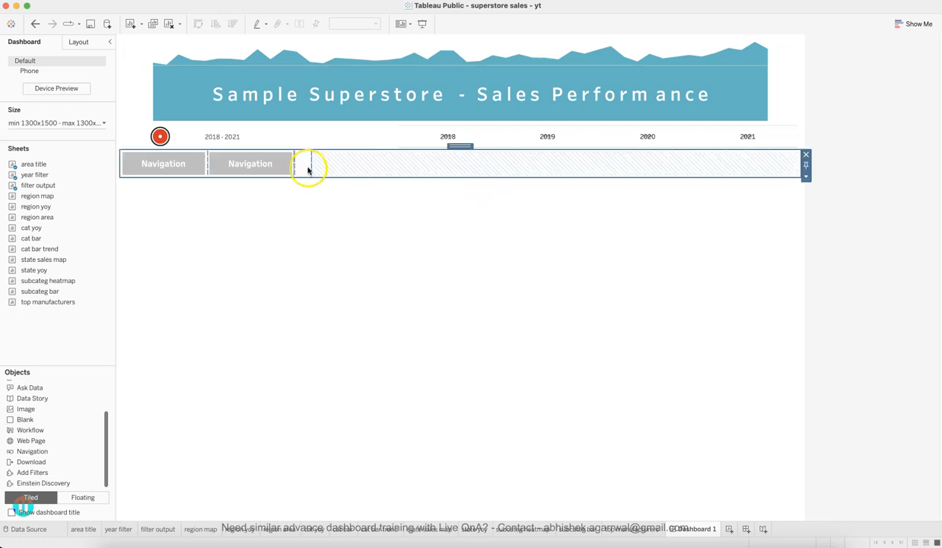
pyautogui.moveTo(311, 165); pyautogui.dragTo(718, 188)
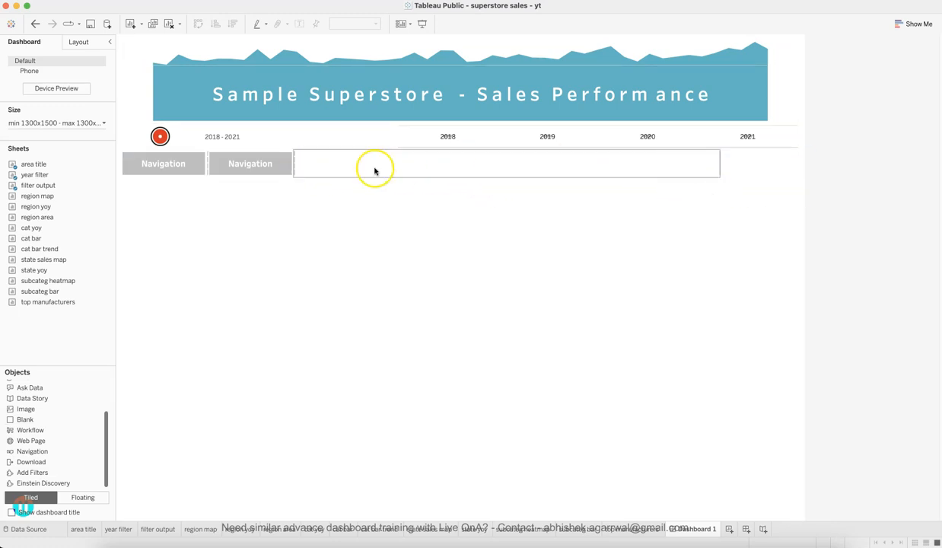
pyautogui.moveTo(294, 163); pyautogui.dragTo(606, 174)
pyautogui.moveTo(671, 173); pyautogui.dragTo(670, 174)
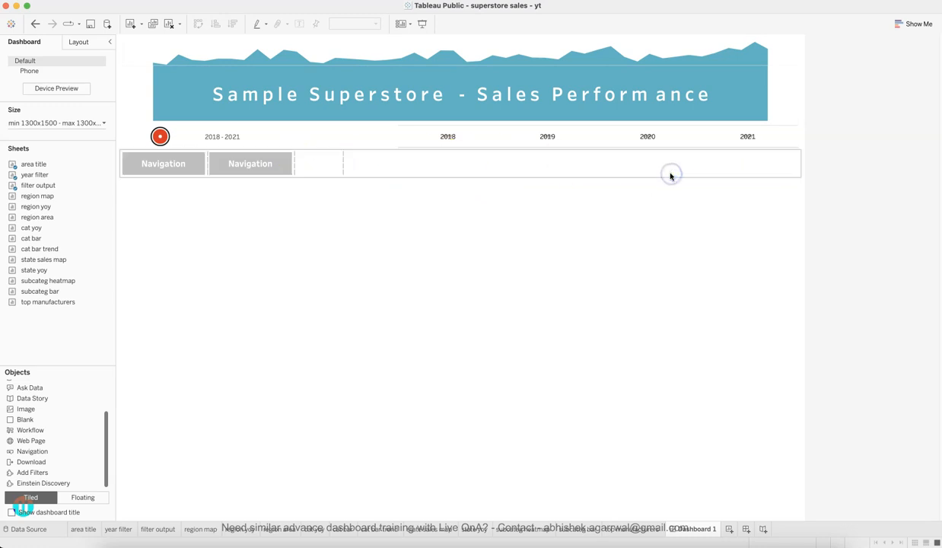
pyautogui.click(320, 171)
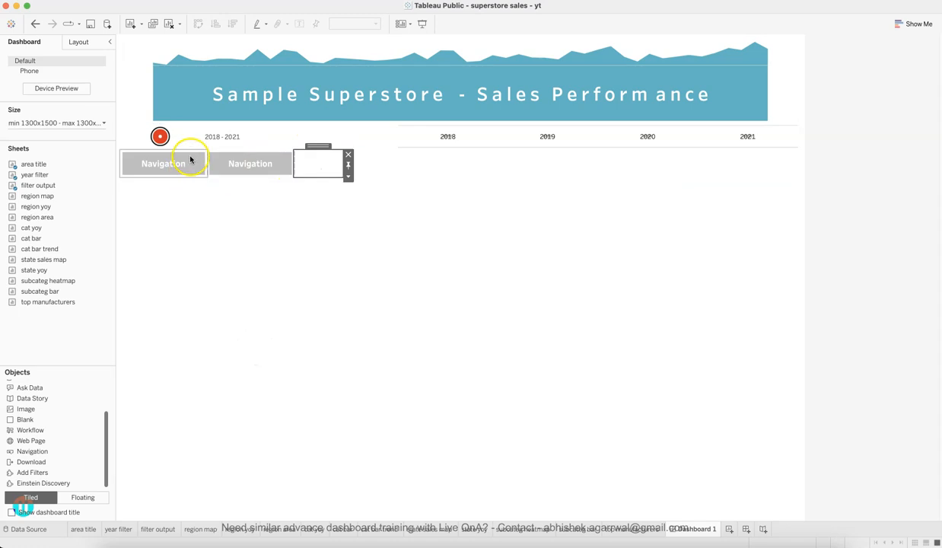
# Remove the blank object and both navigation buttons from the row below the filters
pyautogui.click(348, 155)
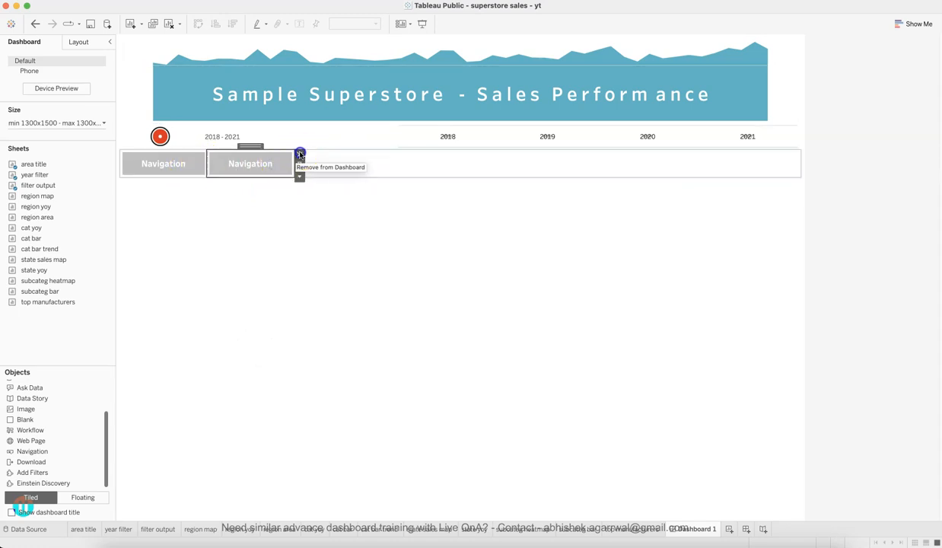
pyautogui.click(299, 155)
pyautogui.click(286, 157)
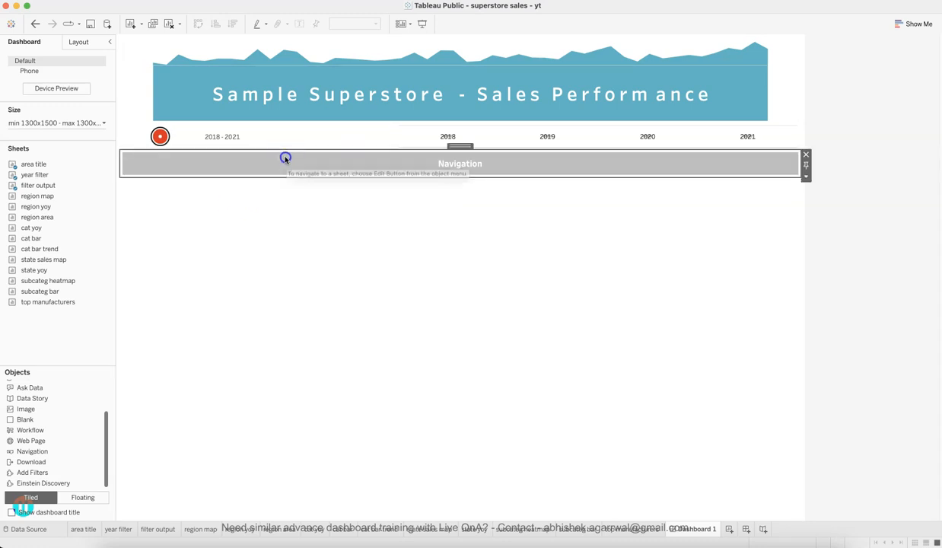
pyautogui.click(805, 157)
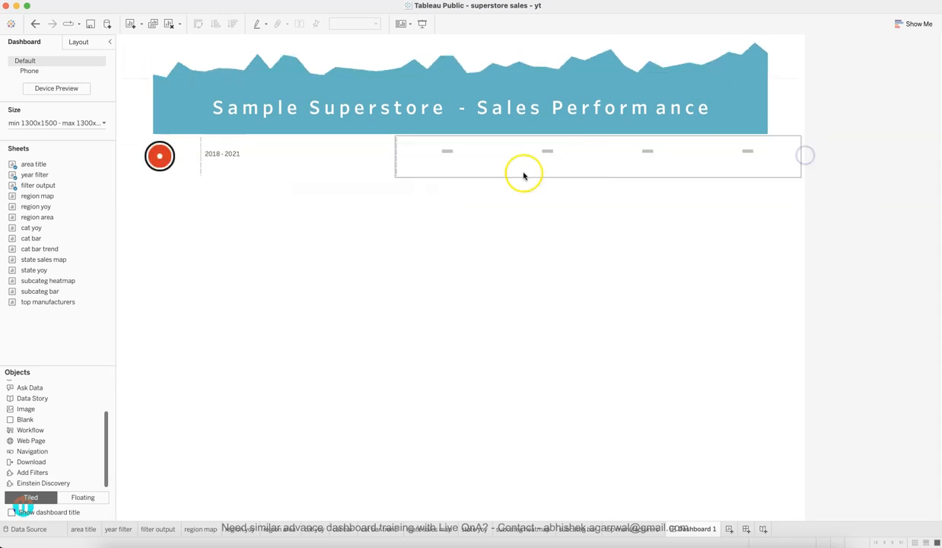
# Add a horizontal container below the filter row and place a blank object inside it
pyautogui.scroll(3, 47, 414)
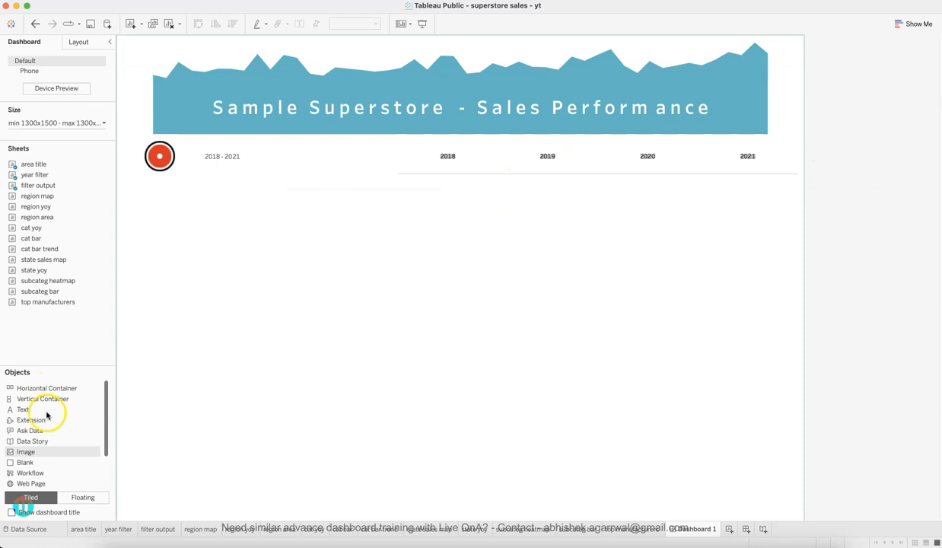
pyautogui.moveTo(48, 388); pyautogui.dragTo(253, 195)
pyautogui.moveTo(34, 462); pyautogui.dragTo(255, 163)
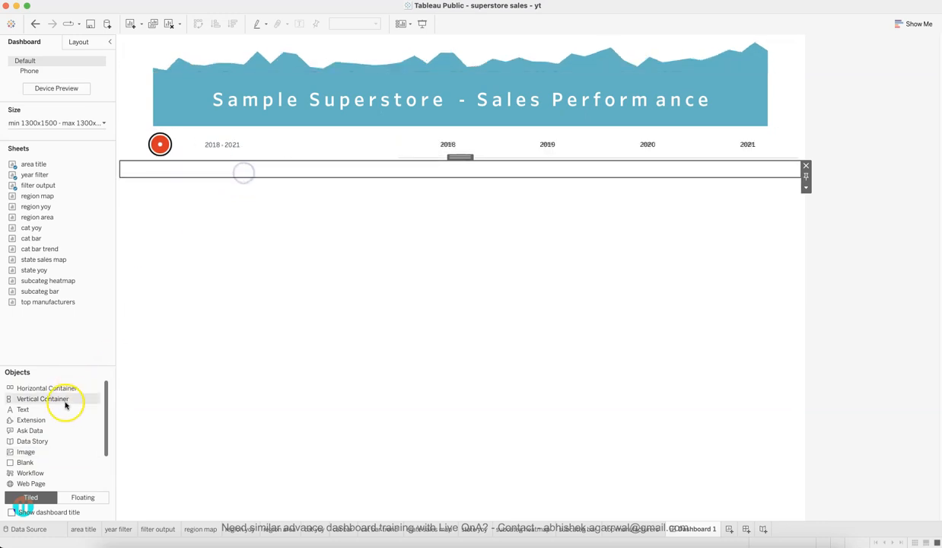
# Place a navigation button in front of the blank object in the new container
pyautogui.scroll(-4, 57, 447)
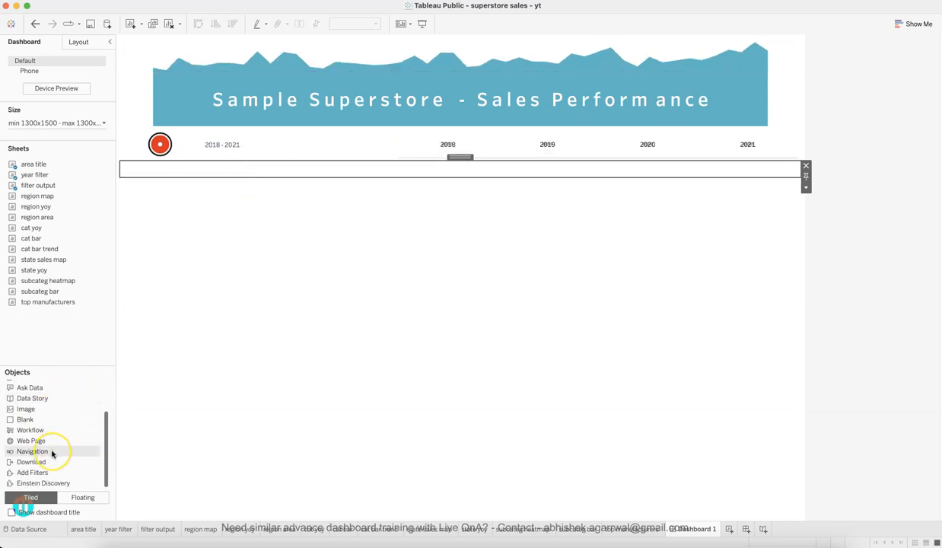
pyautogui.moveTo(164, 188)
pyautogui.mouseDown()
pyautogui.moveTo(171, 173)
pyautogui.moveTo(154, 183)
pyautogui.mouseUp()
pyautogui.click(209, 164)
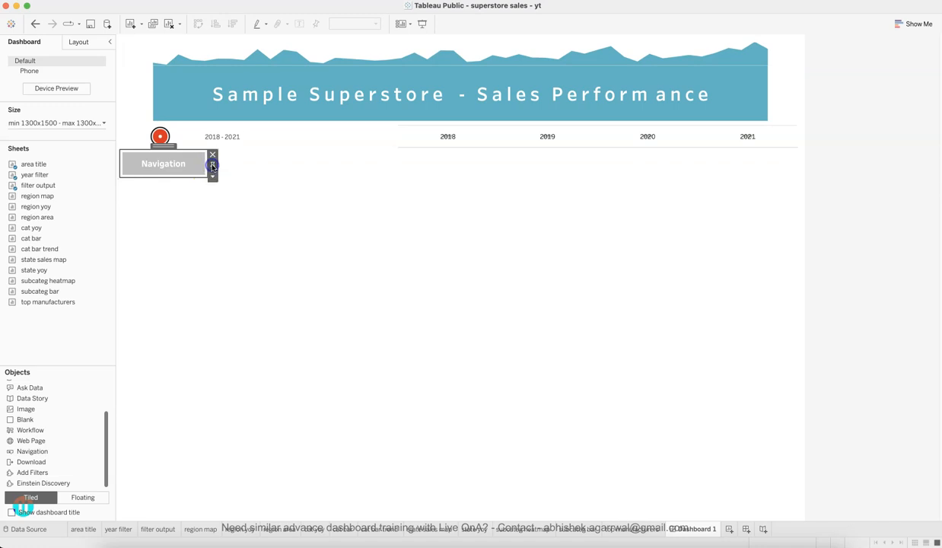
pyautogui.click(267, 160)
pyautogui.click(203, 166)
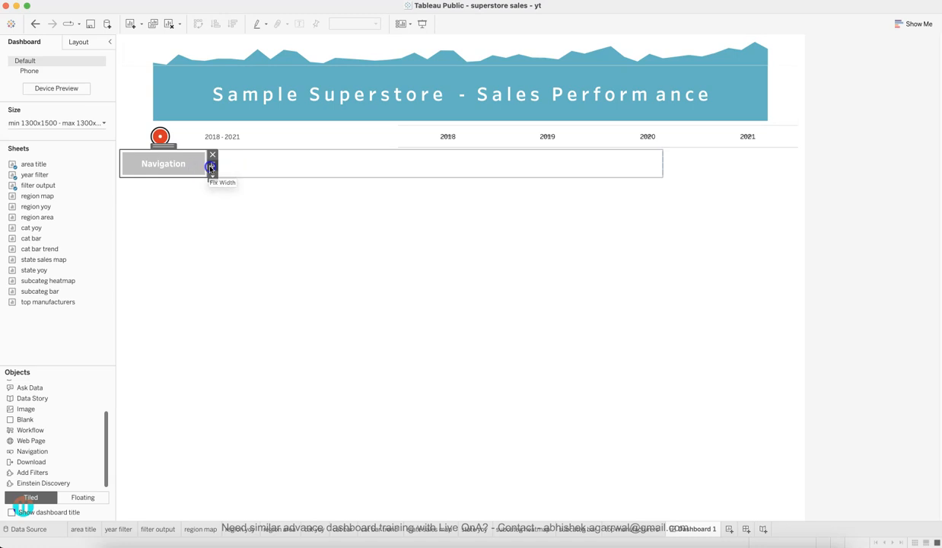
# Fix the navigation button's width and widen it toward the middle of the row
pyautogui.moveTo(353, 166); pyautogui.dragTo(358, 167)
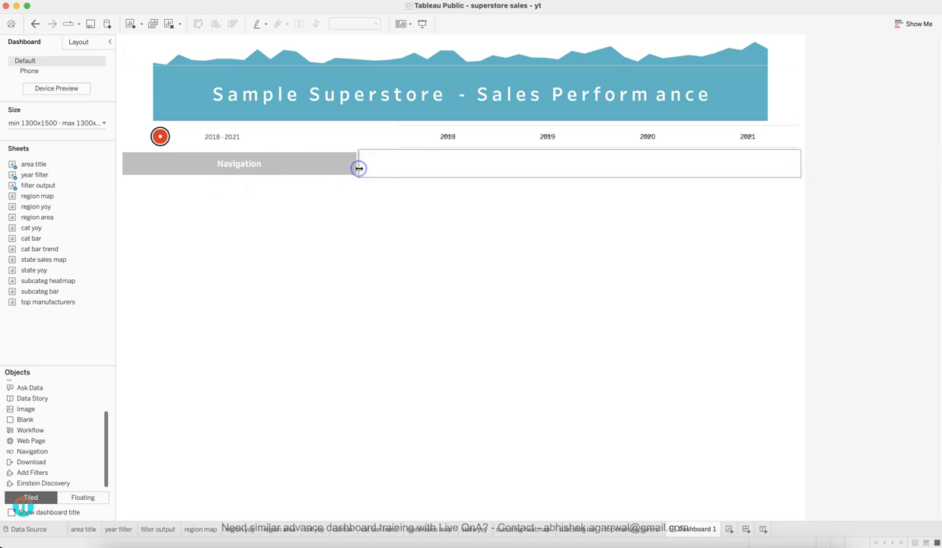
pyautogui.click(353, 166)
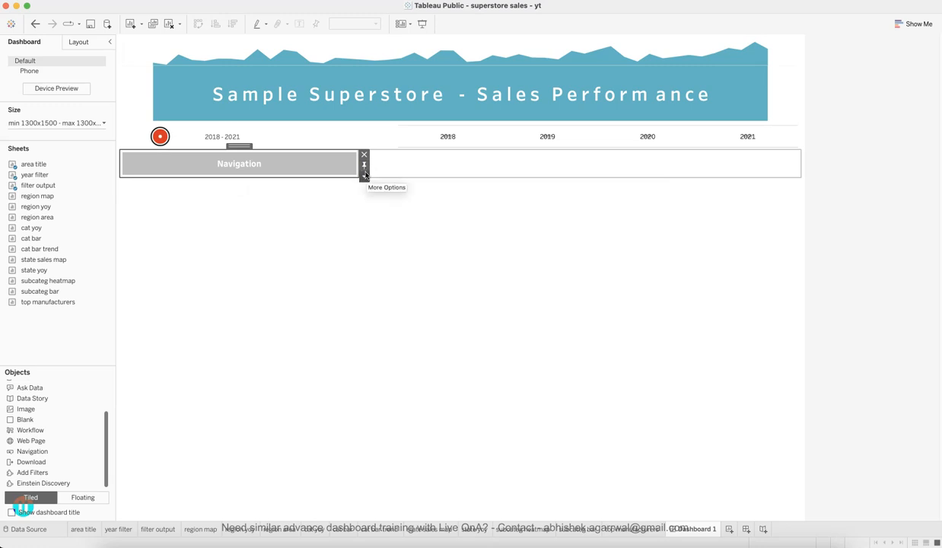
pyautogui.click(363, 175)
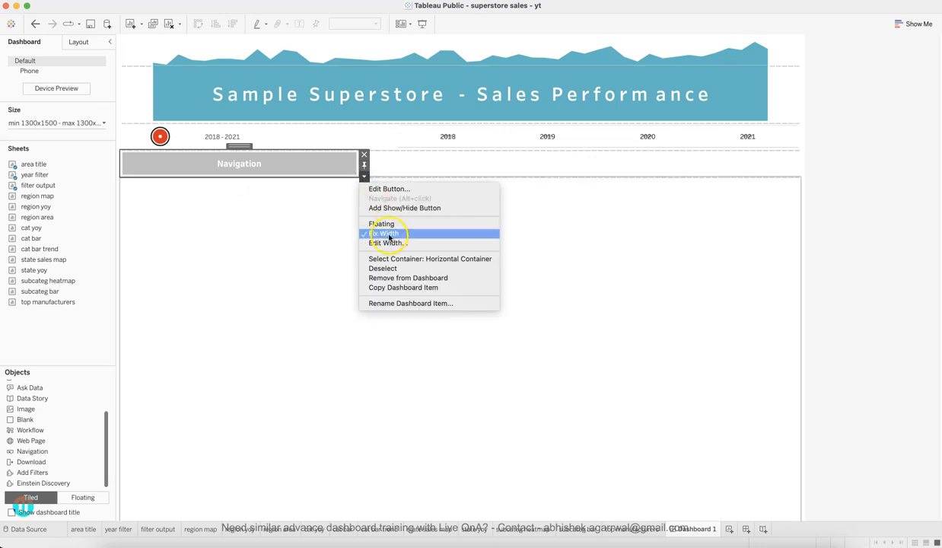
pyautogui.click(355, 162)
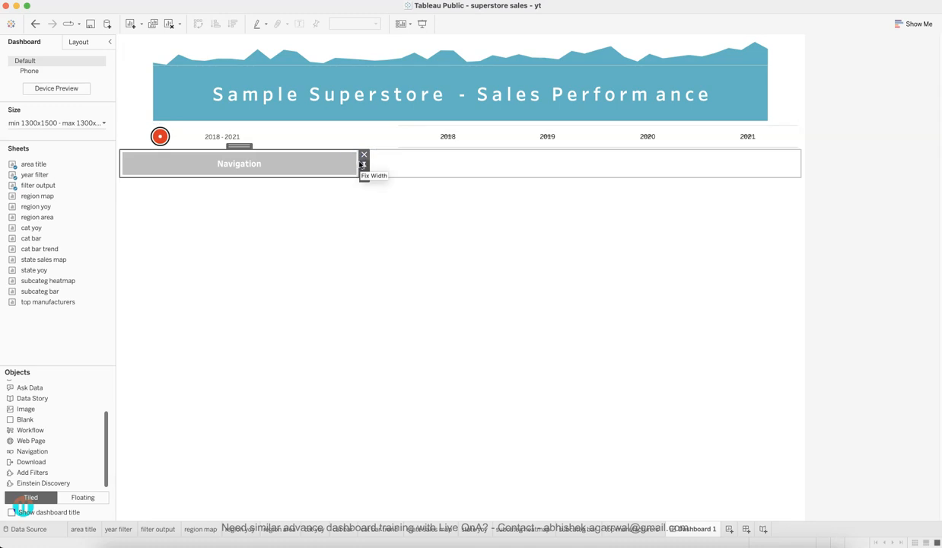
pyautogui.moveTo(358, 162); pyautogui.dragTo(385, 162)
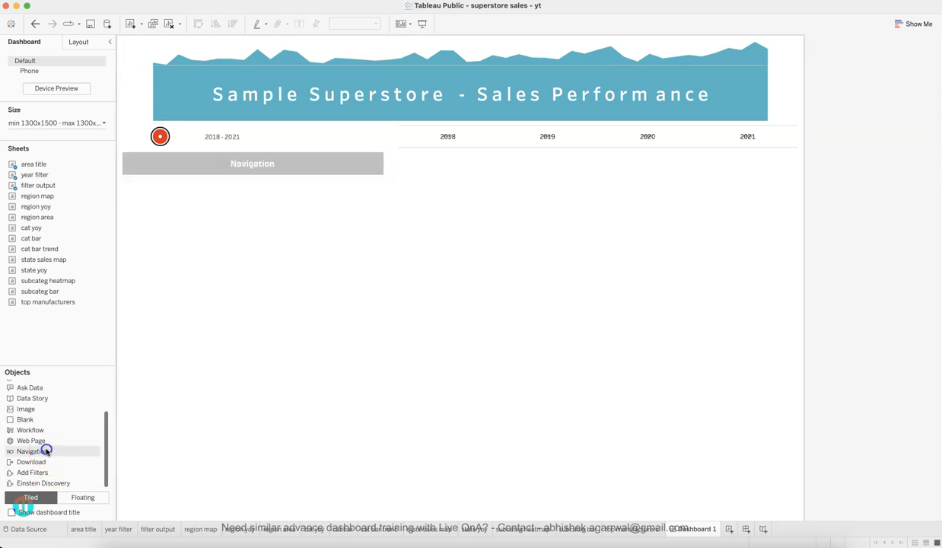
# Add a second navigation button beside the first and space the container's contents evenly
pyautogui.moveTo(46, 452); pyautogui.dragTo(324, 246)
pyautogui.moveTo(387, 186); pyautogui.dragTo(391, 176)
pyautogui.click(407, 167)
pyautogui.moveTo(402, 165); pyautogui.dragTo(674, 174)
pyautogui.moveTo(573, 162); pyautogui.dragTo(574, 162)
pyautogui.moveTo(738, 164); pyautogui.dragTo(738, 164)
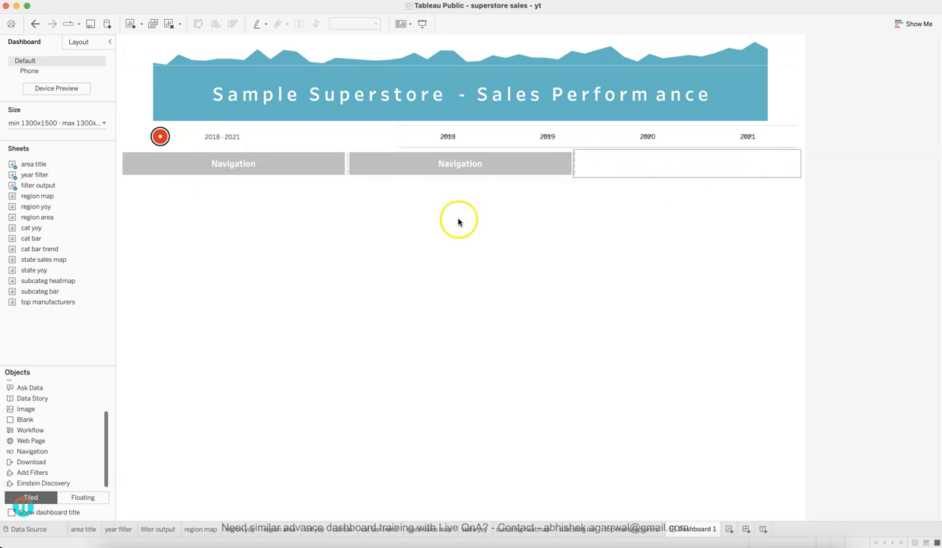
# Insert a blank object between the two navigation buttons and remove the blank object at the end of the row
pyautogui.moveTo(27, 411); pyautogui.dragTo(469, 164)
pyautogui.moveTo(304, 162); pyautogui.dragTo(363, 163)
pyautogui.moveTo(435, 163); pyautogui.dragTo(673, 163)
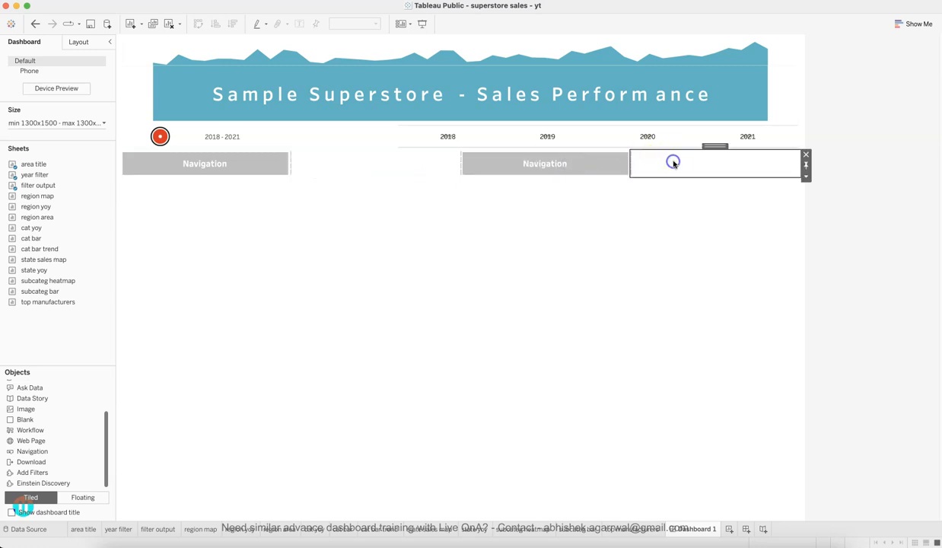
pyautogui.click(805, 155)
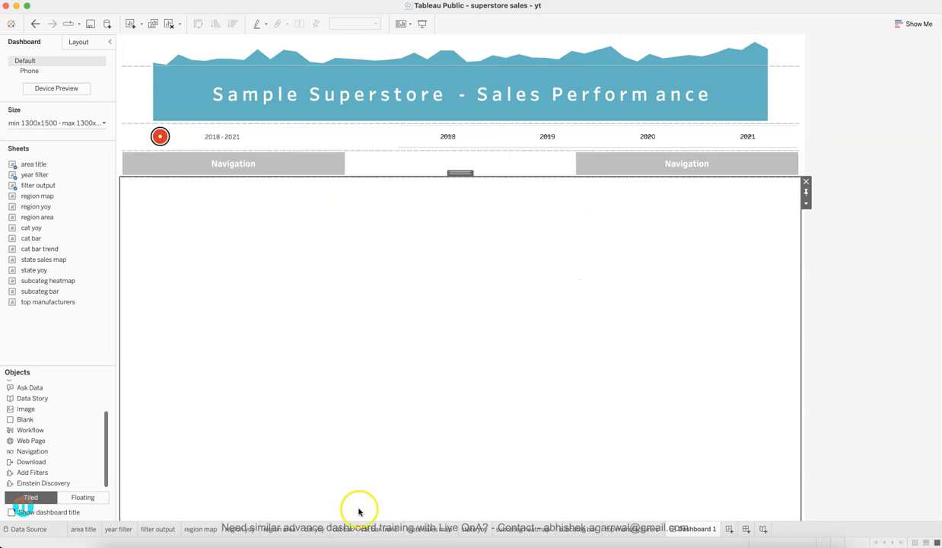
# Switch to the reference dashboard in the browser to examine its section headings and layout, and return to Tableau Public
pyautogui.click(312, 541)
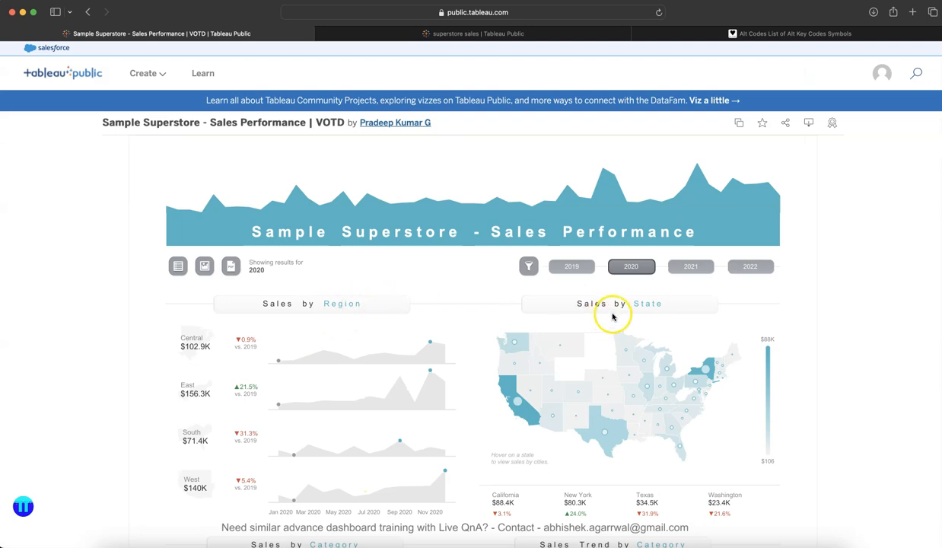
pyautogui.click(661, 542)
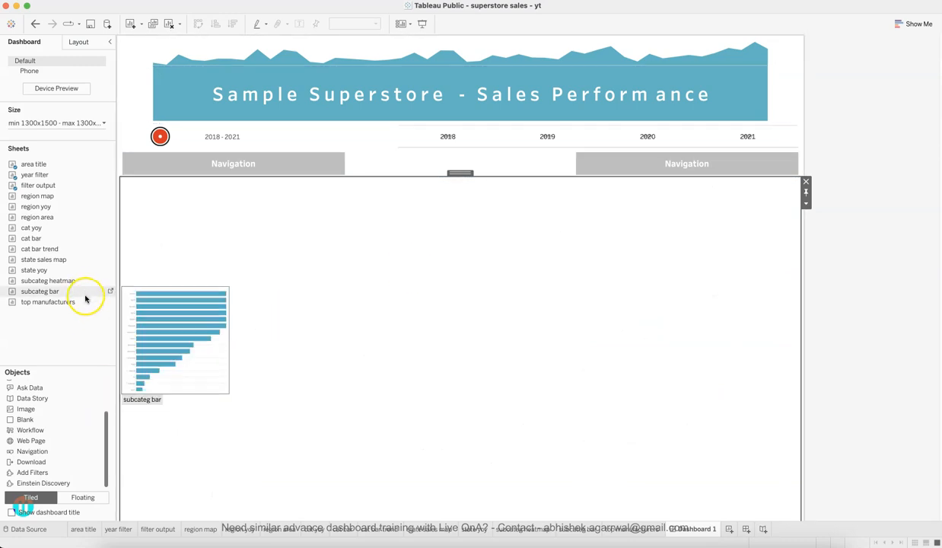
pyautogui.click(291, 542)
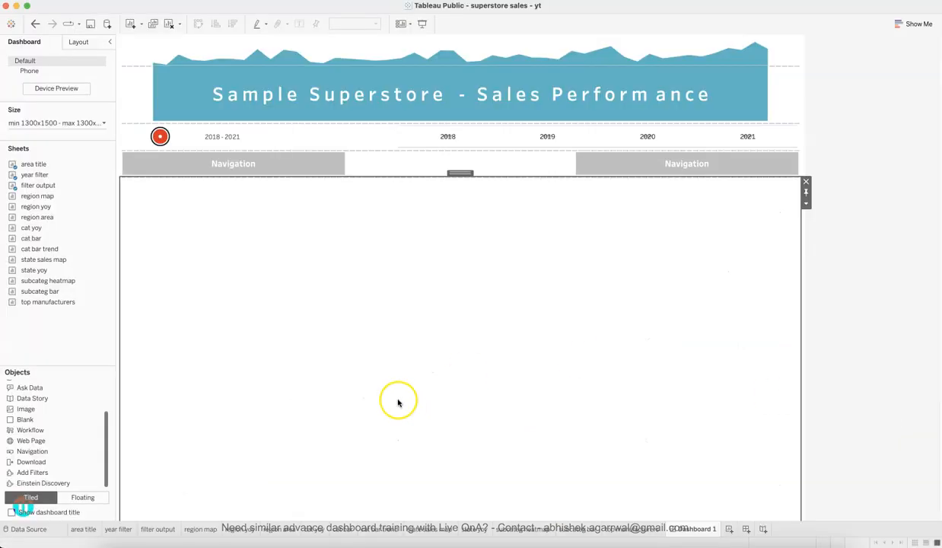
# Add a horizontal container below the navigation button row and extend it downward
pyautogui.scroll(3, 48, 405)
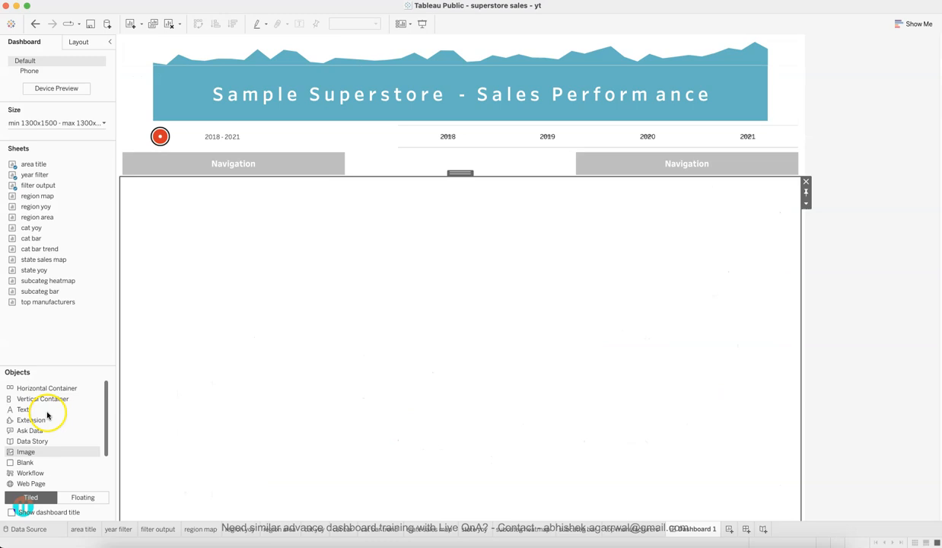
pyautogui.moveTo(48, 391); pyautogui.dragTo(298, 185)
pyautogui.moveTo(362, 175); pyautogui.dragTo(367, 392)
pyautogui.click(381, 312)
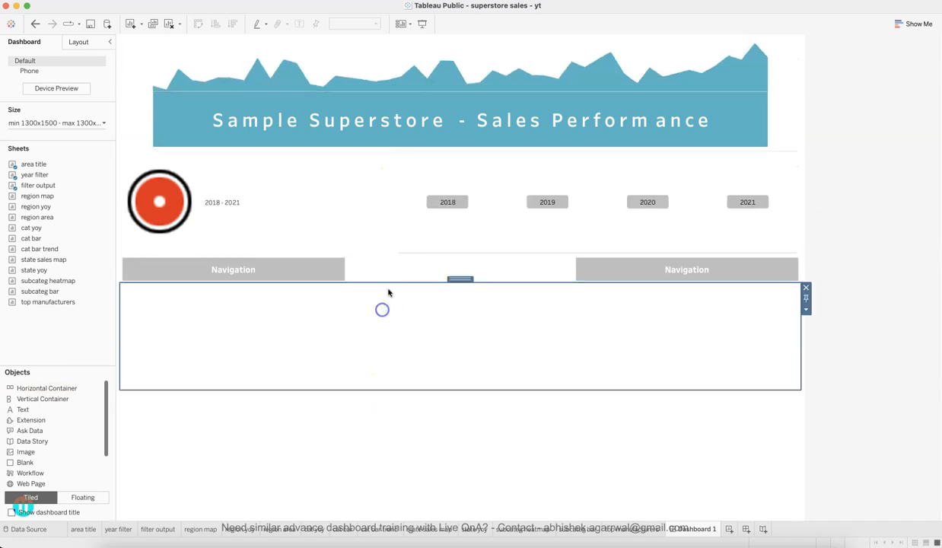
# Shrink the filter row's height and raise the navigation row and the new container beneath it
pyautogui.moveTo(394, 282); pyautogui.dragTo(400, 228)
pyautogui.click(393, 322)
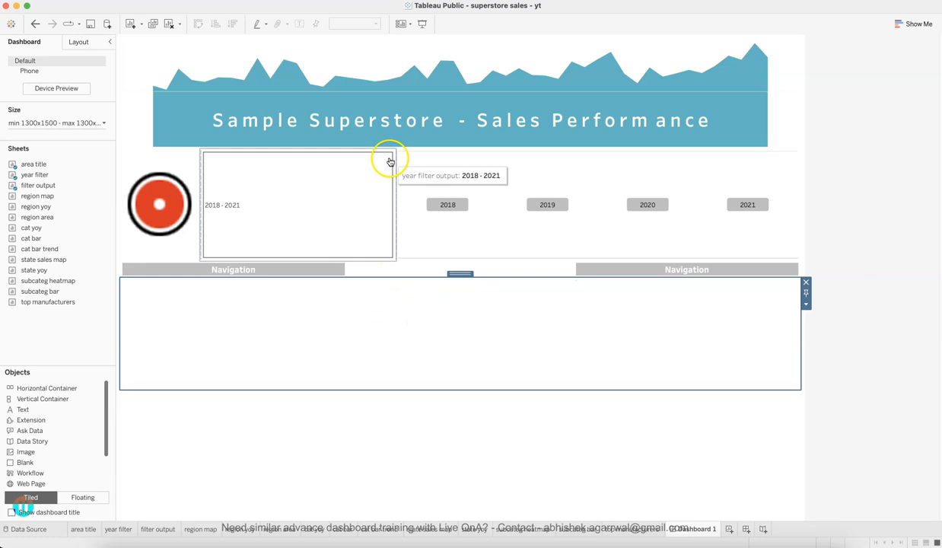
pyautogui.moveTo(412, 260); pyautogui.dragTo(418, 206)
pyautogui.click(411, 288)
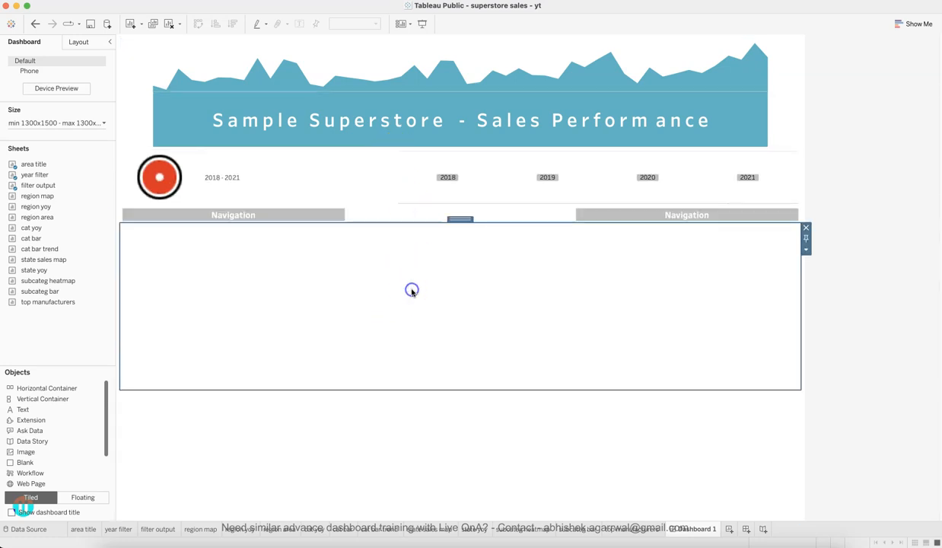
# Shrink the filter row further and extend the empty container's lower edge slightly downward
pyautogui.click(434, 207)
pyautogui.moveTo(434, 207); pyautogui.dragTo(458, 182)
pyautogui.click(458, 277)
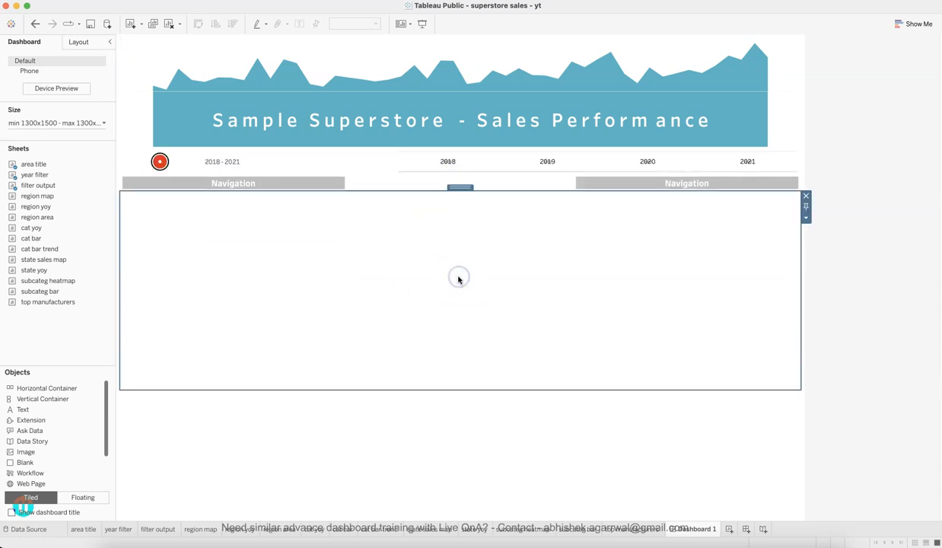
pyautogui.moveTo(445, 389); pyautogui.dragTo(444, 405)
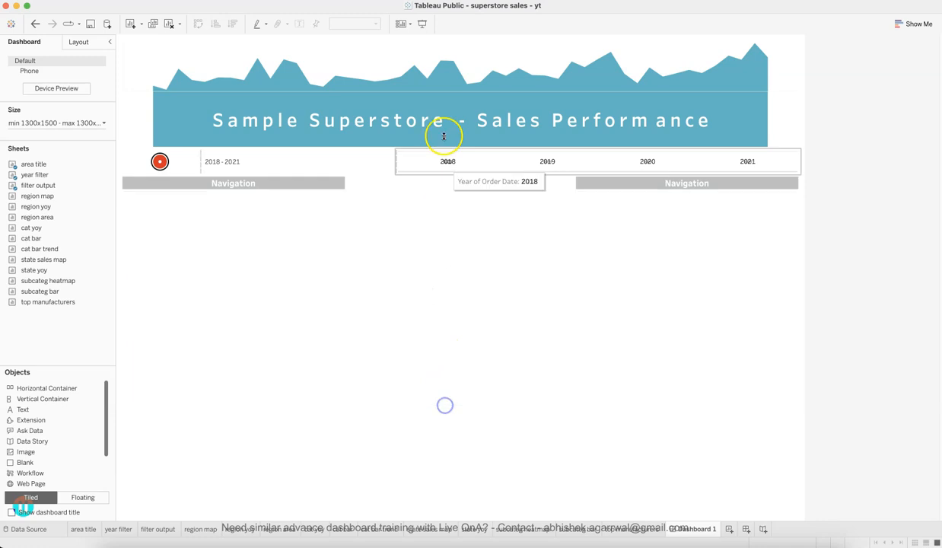
# Reduce the height of the dashboard title block so the filter row and the containers below move up
pyautogui.click(432, 126)
pyautogui.moveTo(435, 148); pyautogui.dragTo(473, 113)
pyautogui.click(442, 264)
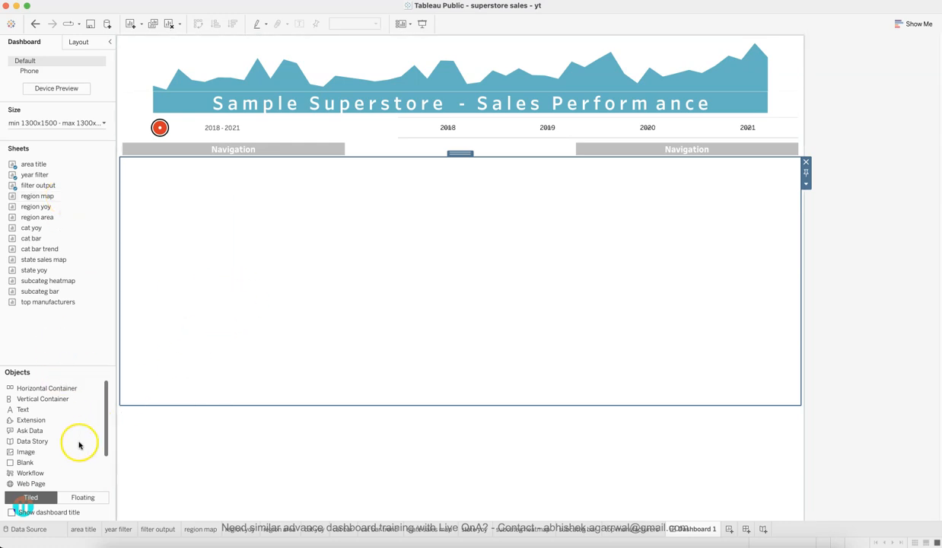
# Place a blank object in the container below the navigation row and shorten the area chart above the dashboard title
pyautogui.moveTo(73, 454); pyautogui.dragTo(341, 325)
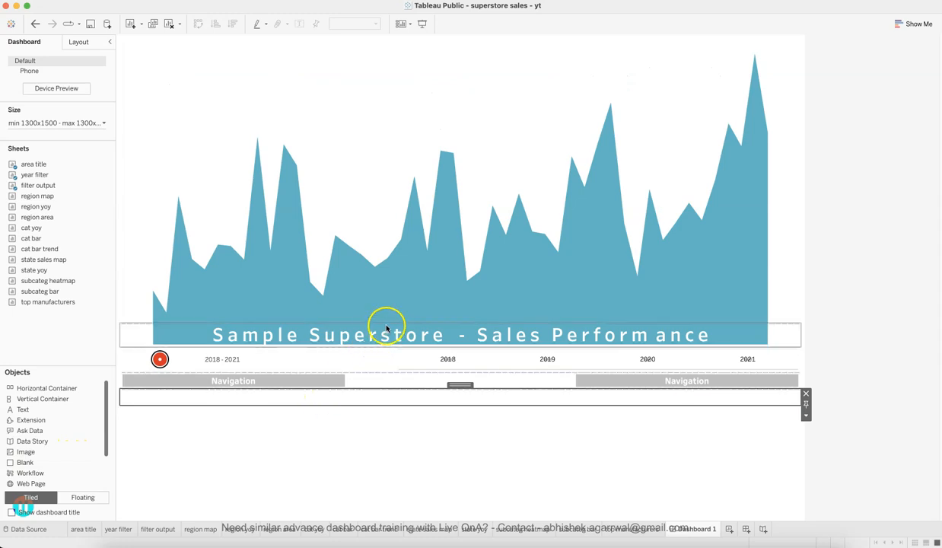
pyautogui.moveTo(389, 325); pyautogui.dragTo(531, 115)
pyautogui.moveTo(519, 56); pyautogui.dragTo(518, 150)
pyautogui.moveTo(480, 212); pyautogui.dragTo(562, 93)
pyautogui.moveTo(552, 58); pyautogui.dragTo(551, 107)
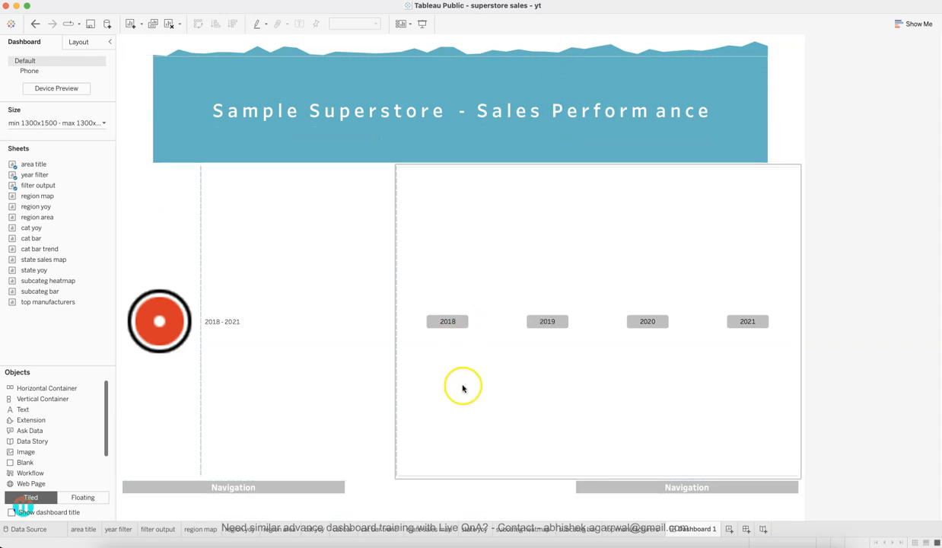
# Reduce the heights of the filter row and the navigation row to give the container below more room
pyautogui.moveTo(460, 479); pyautogui.dragTo(528, 191)
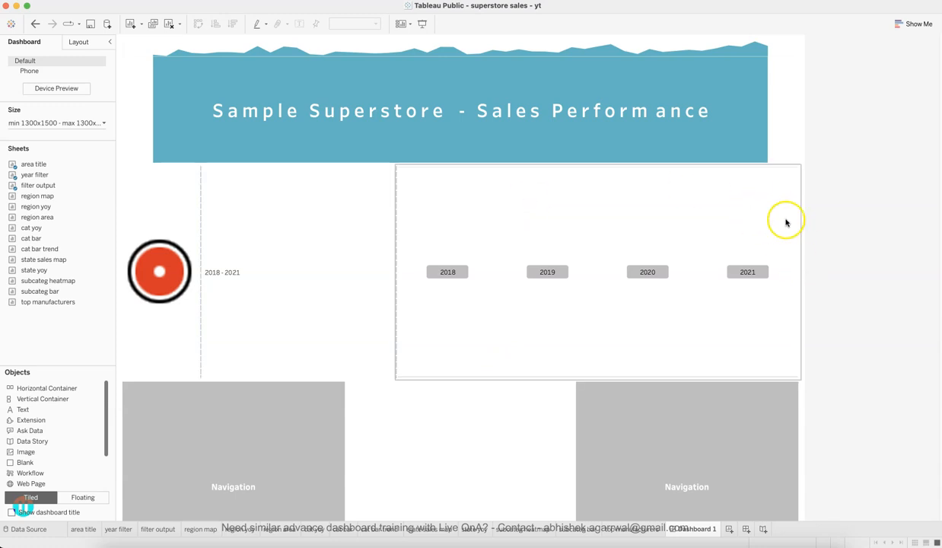
pyautogui.scroll(-5, 864, 280)
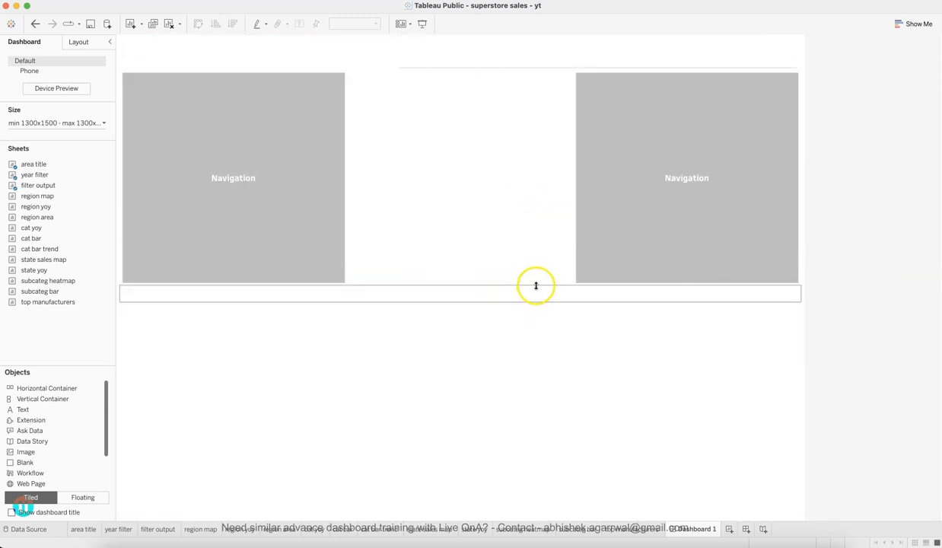
pyautogui.moveTo(537, 284); pyautogui.dragTo(549, 88)
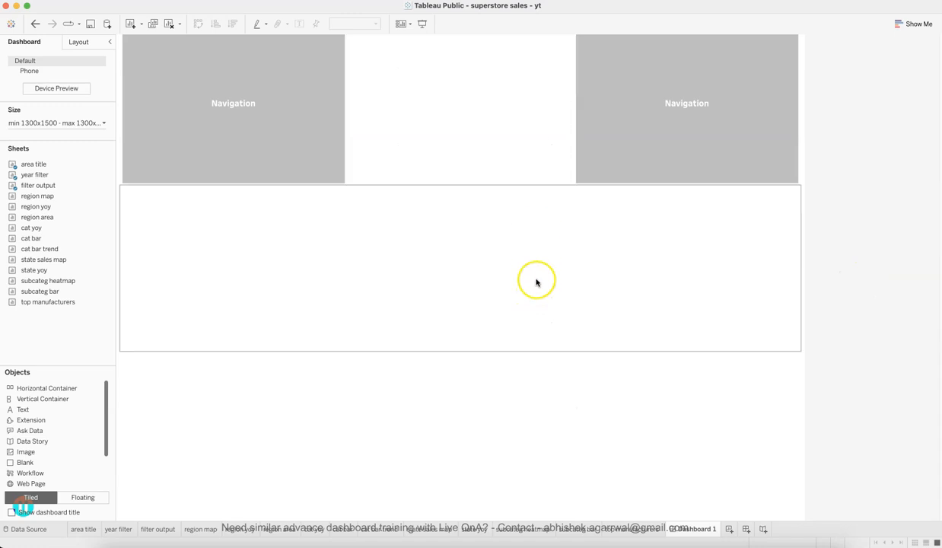
pyautogui.scroll(3, 536, 279)
pyautogui.moveTo(513, 431); pyautogui.dragTo(570, 288)
pyautogui.moveTo(520, 264); pyautogui.dragTo(568, 162)
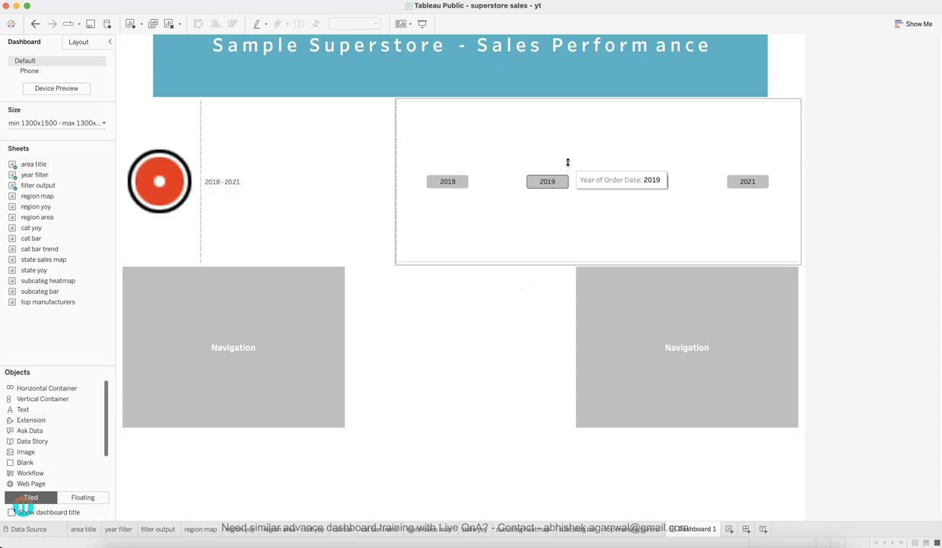
pyautogui.click(414, 316)
pyautogui.scroll(2, 429, 166)
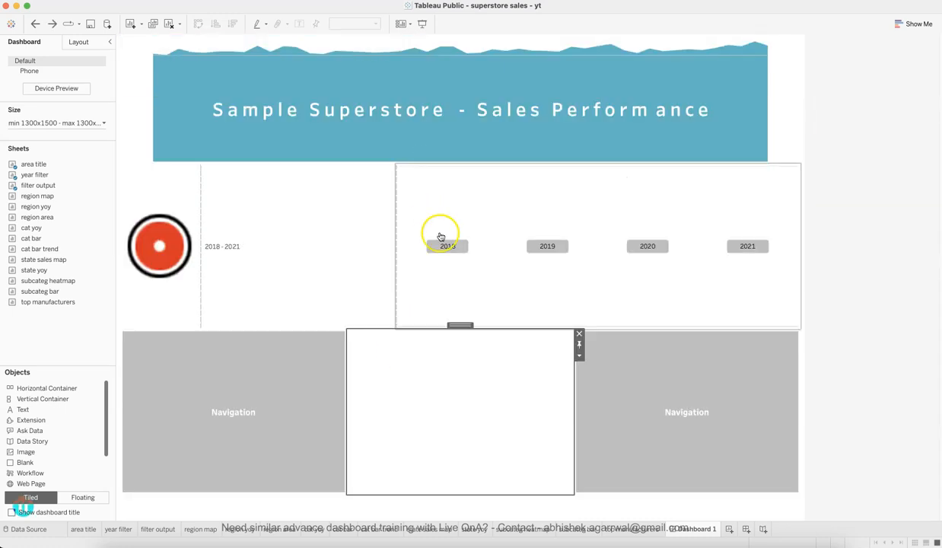
# Remove the fixed height from the filter row container and from the navigation row container
pyautogui.click(448, 206)
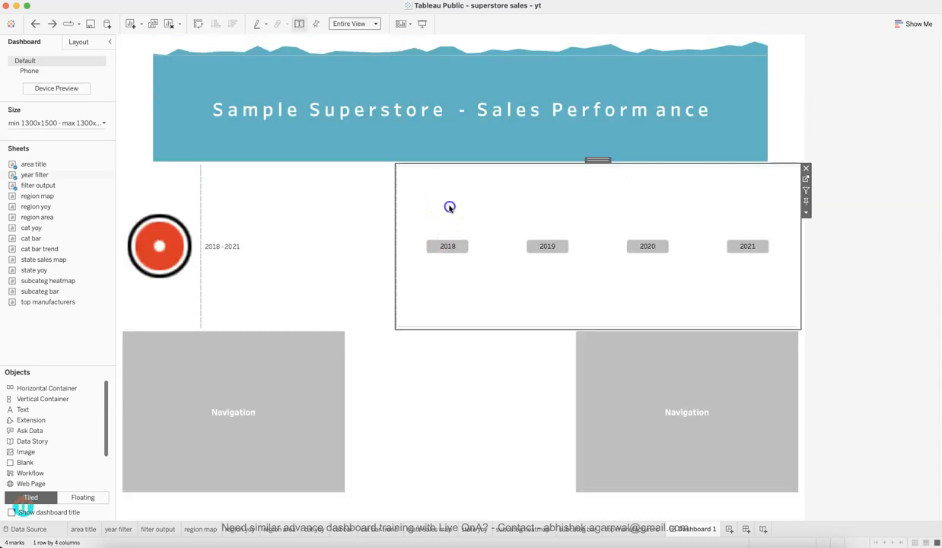
pyautogui.doubleClick(601, 161)
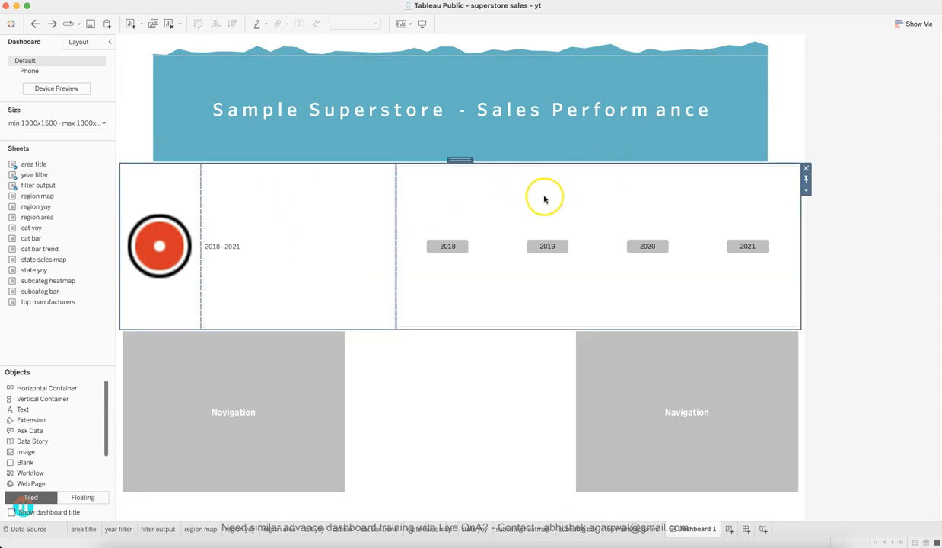
pyautogui.click(805, 180)
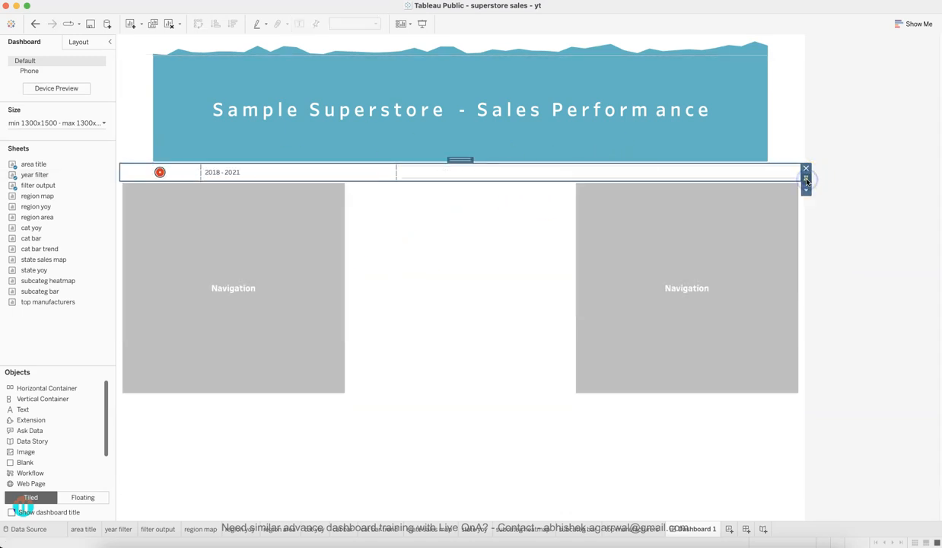
pyautogui.click(473, 255)
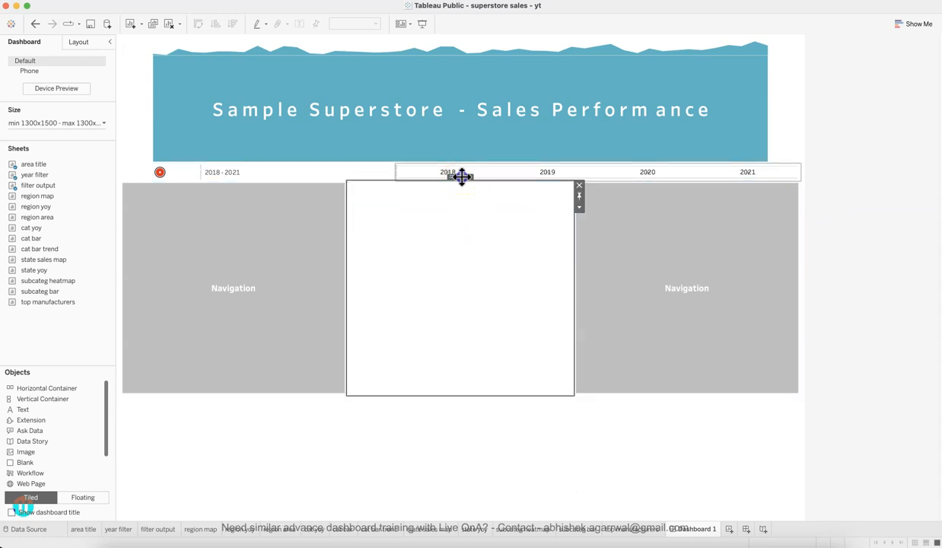
pyautogui.doubleClick(677, 211)
pyautogui.click(806, 197)
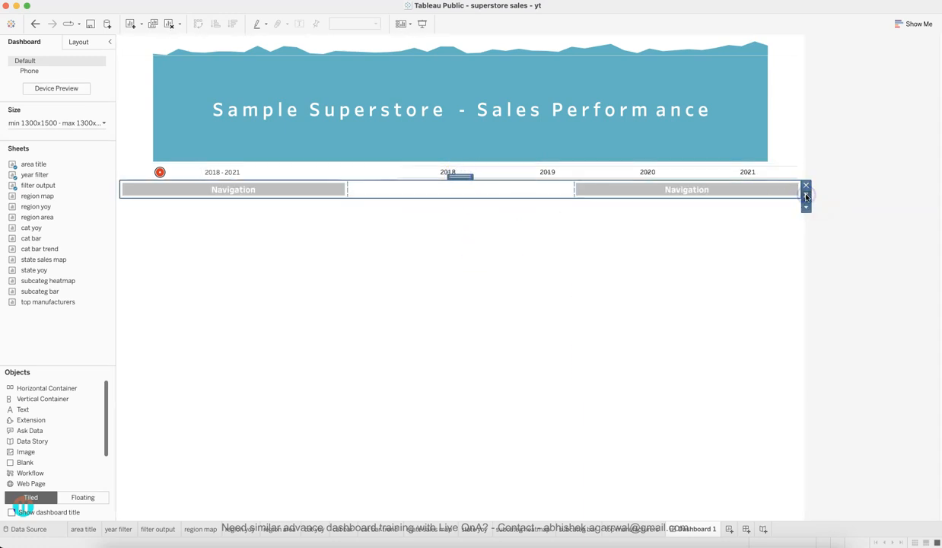
# Try to raise the lower edge of the container holding the blank object
pyautogui.click(558, 300)
pyautogui.moveTo(476, 498); pyautogui.dragTo(549, 305)
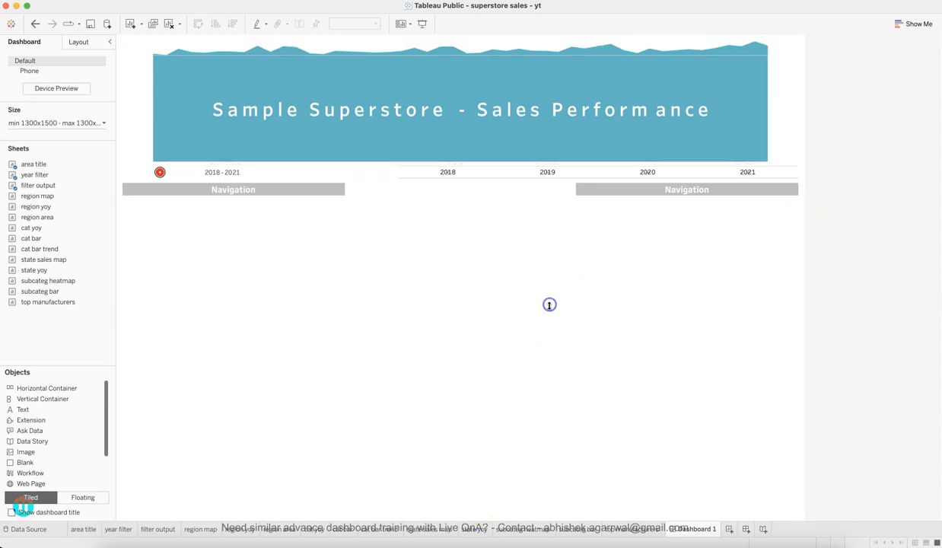
pyautogui.click(451, 508)
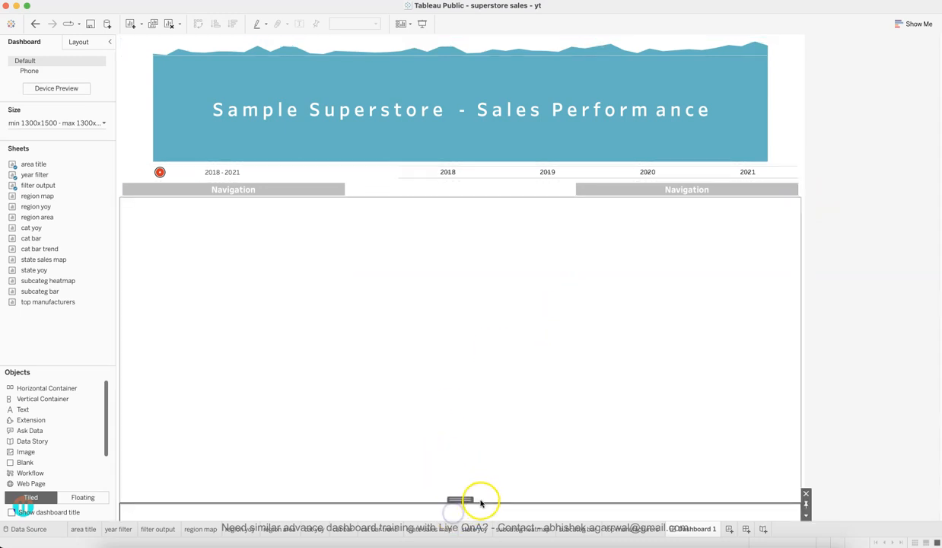
pyautogui.click(490, 459)
# Shorten the dashboard title block and increase the area chart's height above it
pyautogui.click(484, 92)
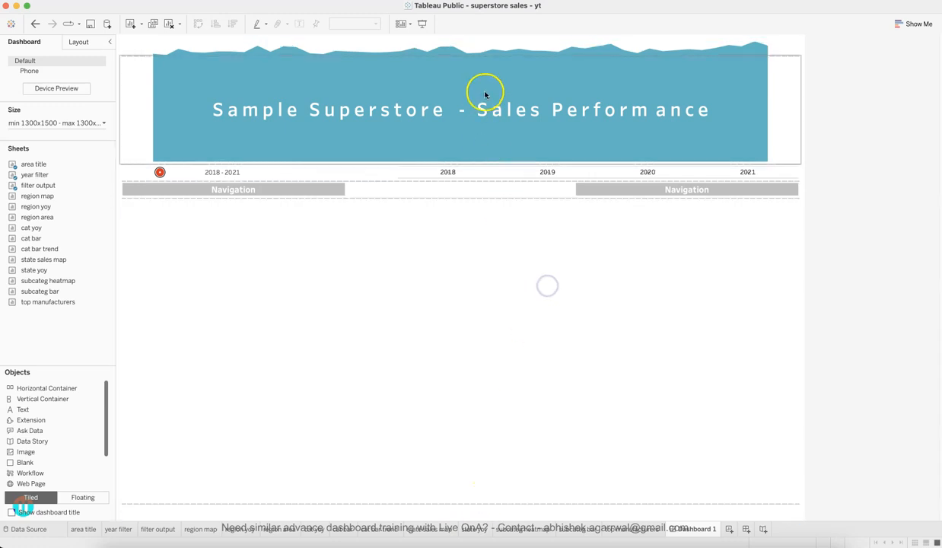
pyautogui.doubleClick(459, 54)
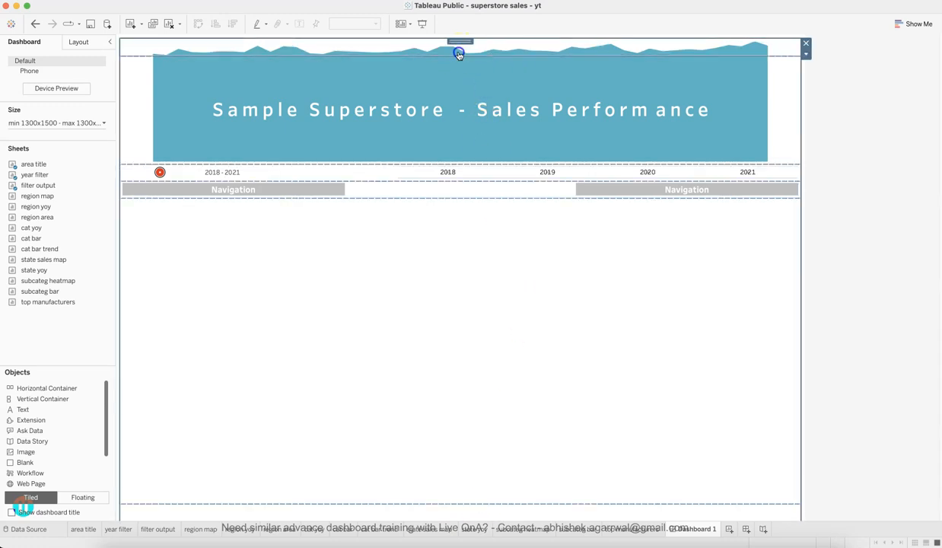
pyautogui.click(475, 77)
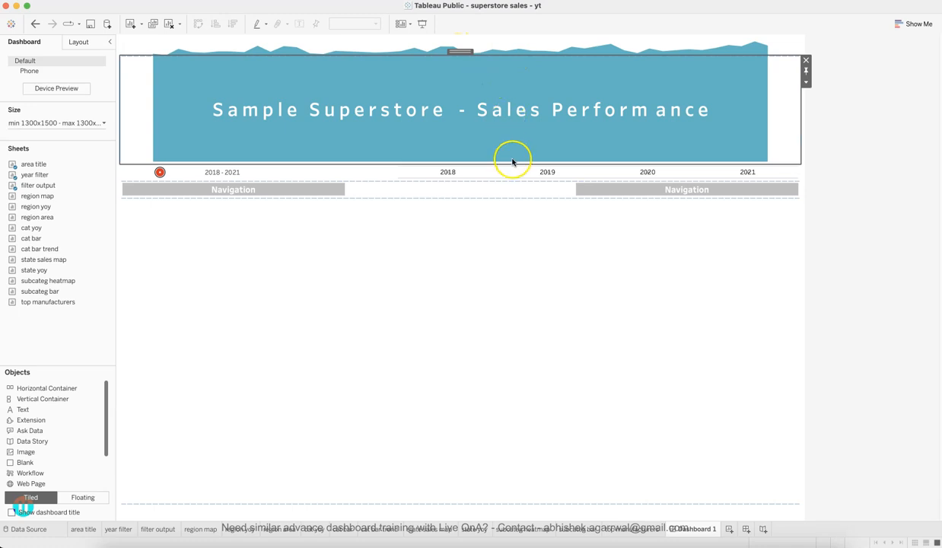
pyautogui.moveTo(656, 163); pyautogui.dragTo(664, 112)
pyautogui.moveTo(668, 55); pyautogui.dragTo(711, 119)
pyautogui.click(689, 45)
pyautogui.click(627, 249)
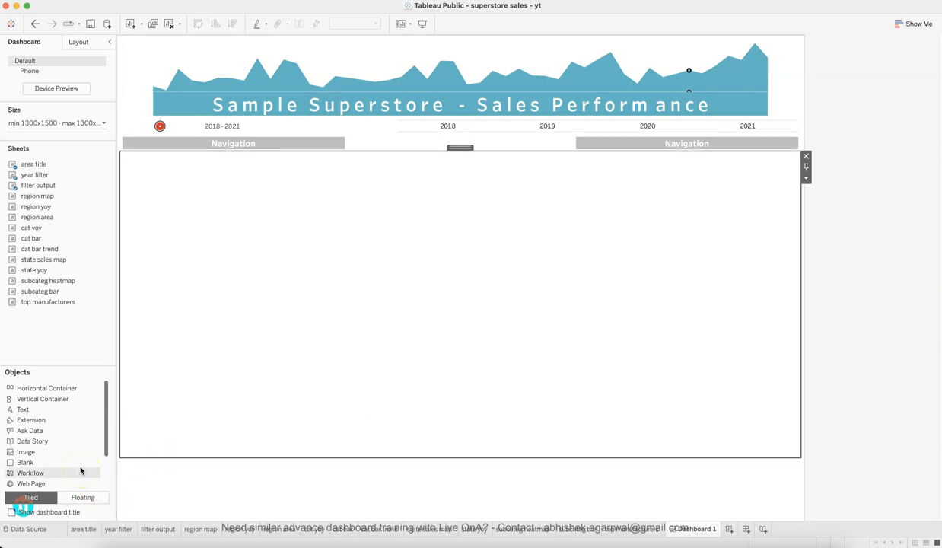
# Fix the width of the blank object below the navigation row and try to raise its container's lower edge
pyautogui.click(186, 329)
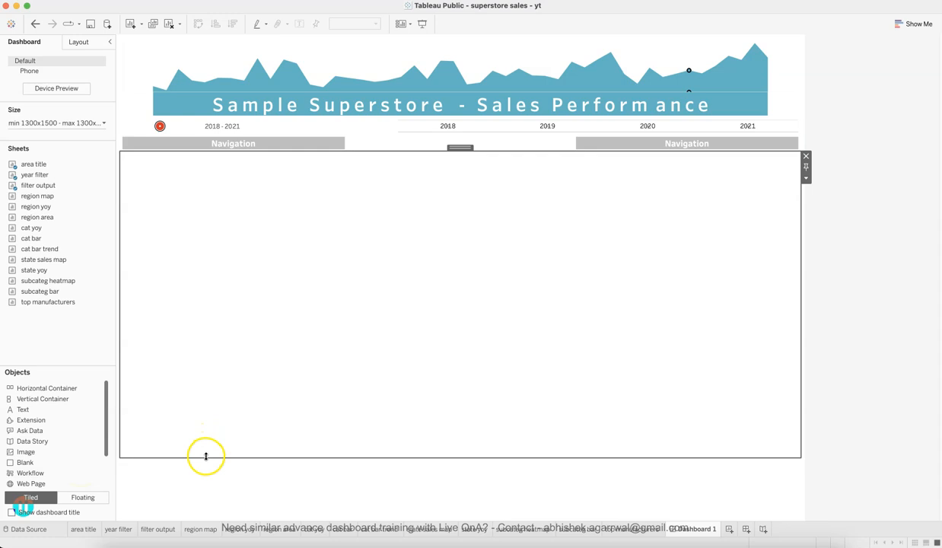
pyautogui.click(257, 295)
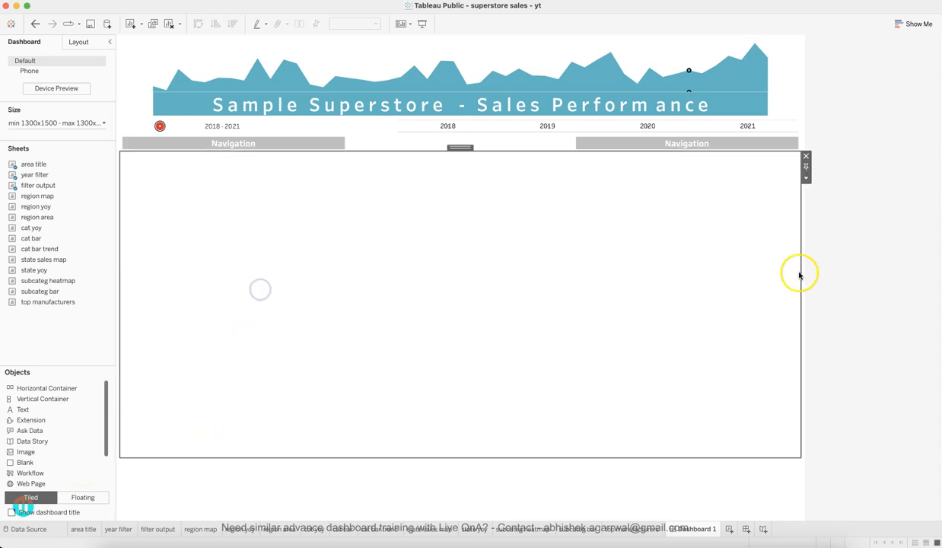
pyautogui.click(806, 167)
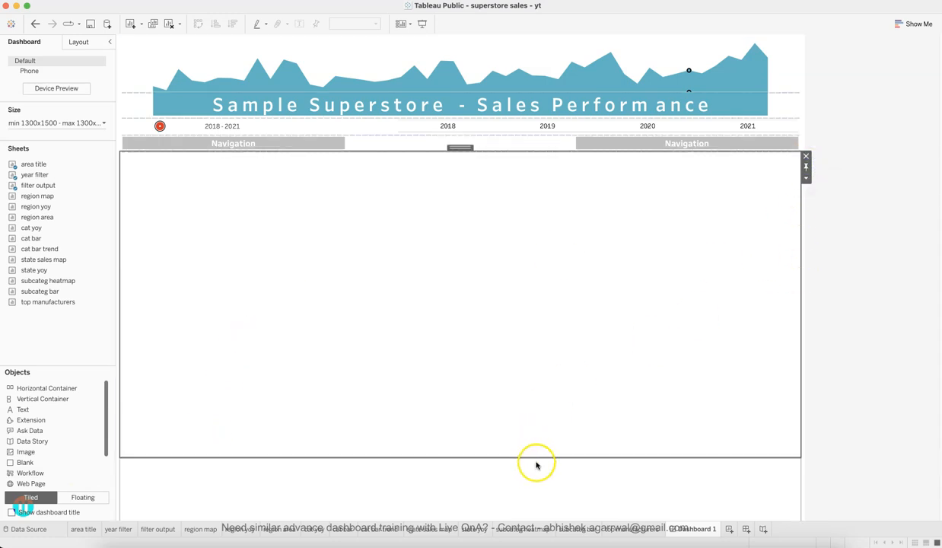
pyautogui.moveTo(538, 456); pyautogui.dragTo(574, 295)
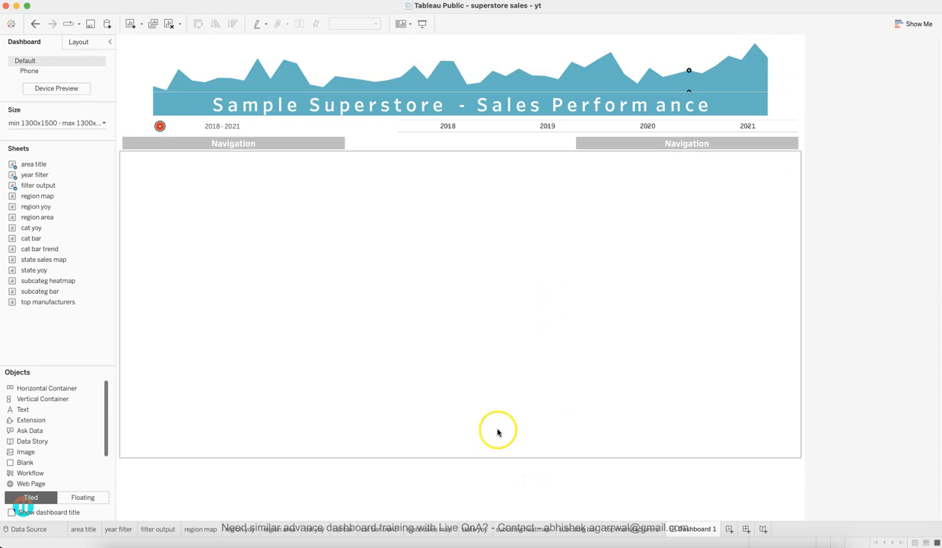
pyautogui.click(524, 481)
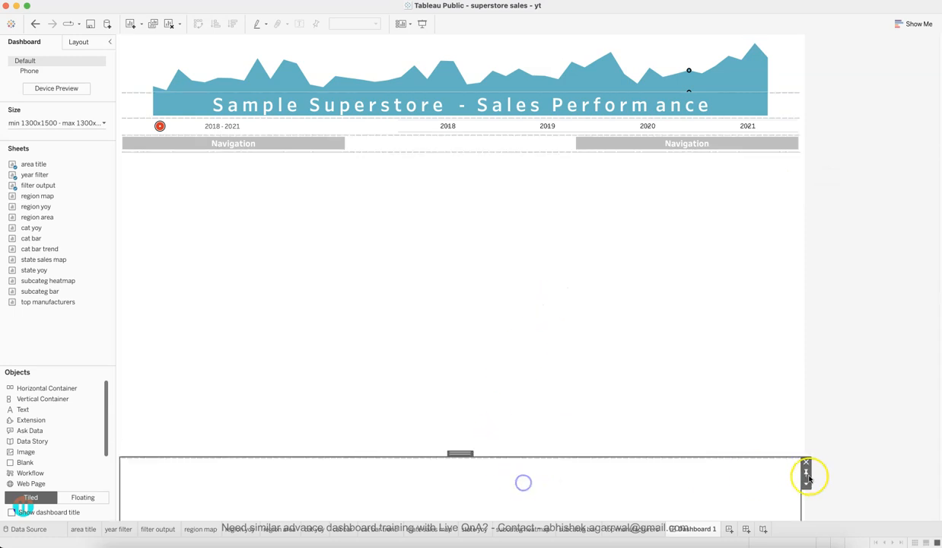
pyautogui.click(746, 321)
# Set the blank object's width to 600 pixels
pyautogui.click(805, 177)
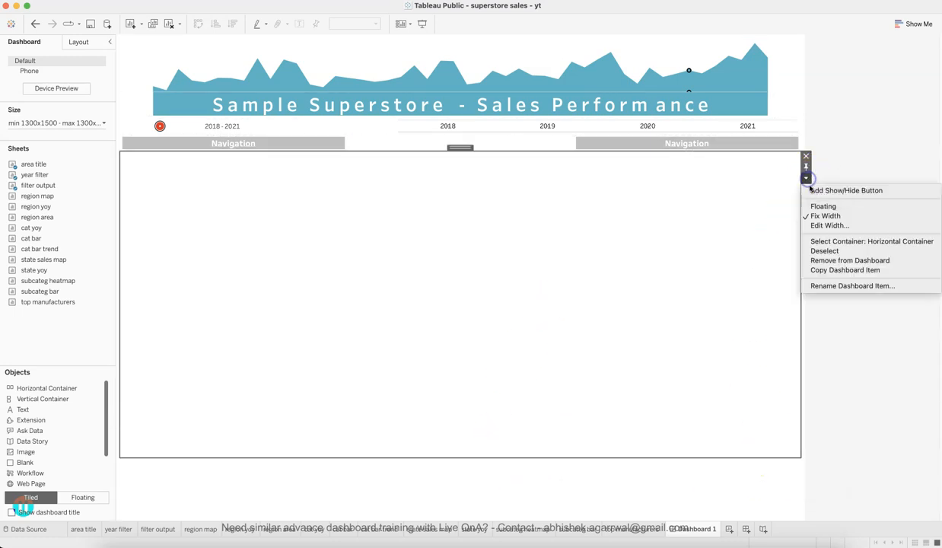
pyautogui.click(828, 225)
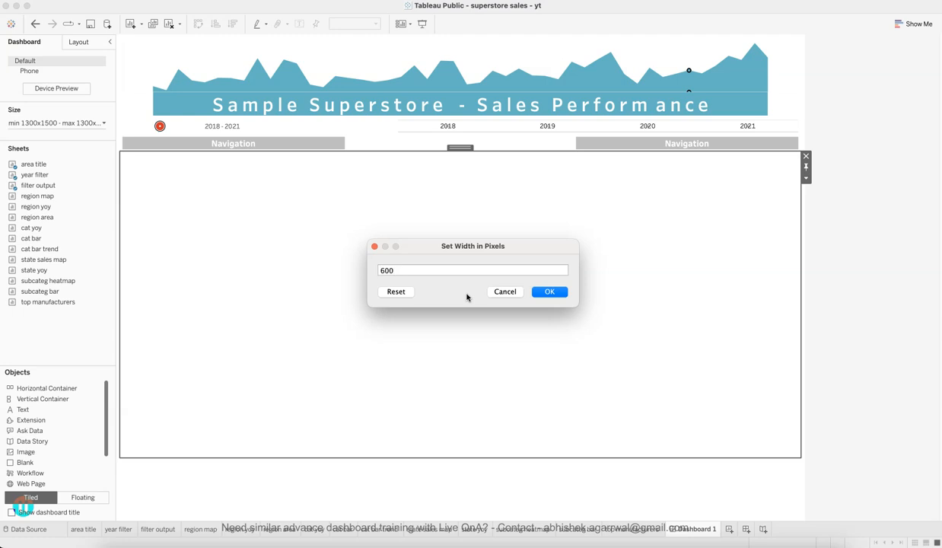
pyautogui.click(546, 298)
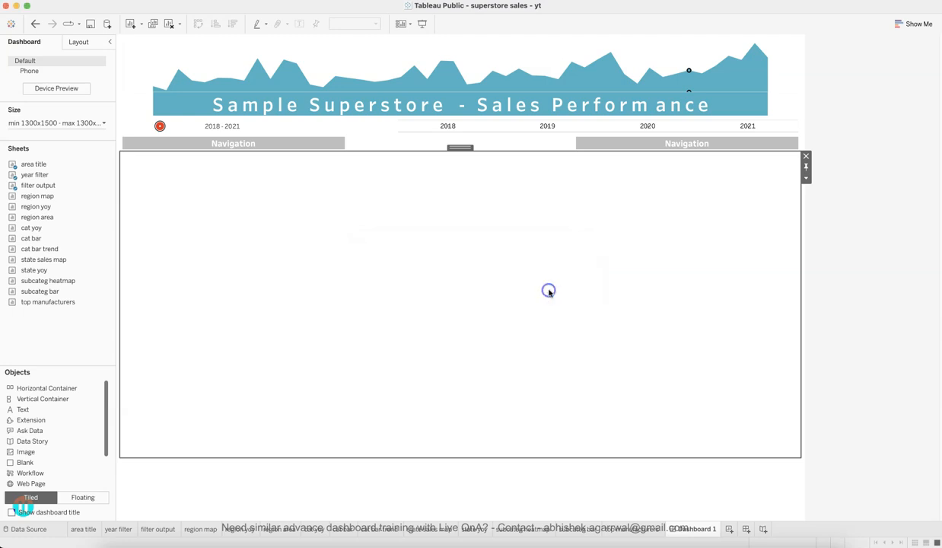
# Fix the blank object's width at 1,284 pixels and try again to raise its container's lower edge
pyautogui.click(806, 178)
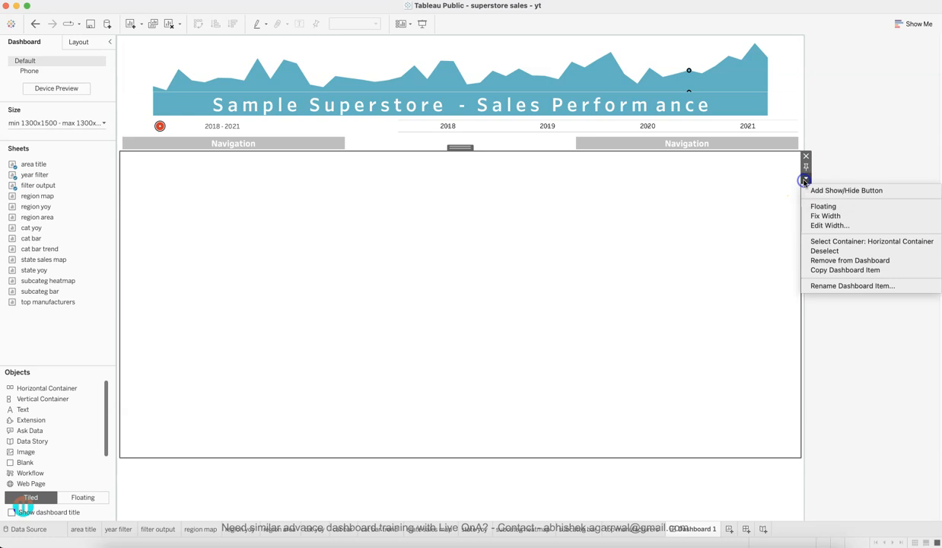
pyautogui.click(823, 226)
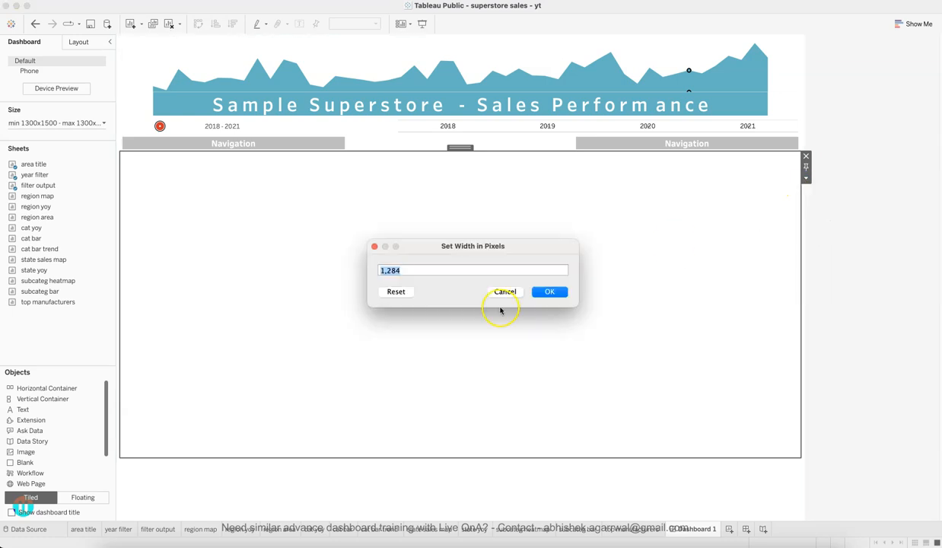
pyautogui.press('Return')
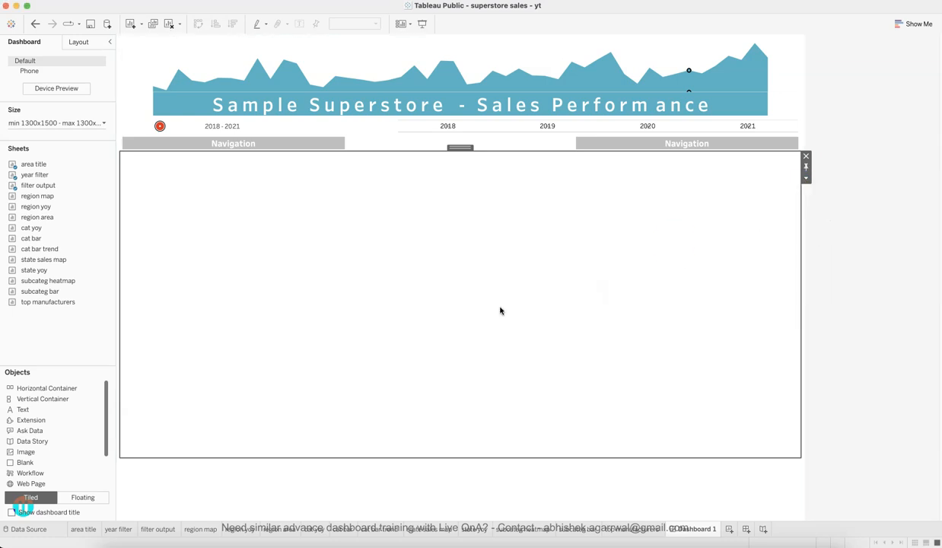
pyautogui.moveTo(575, 457); pyautogui.dragTo(620, 270)
pyautogui.click(331, 352)
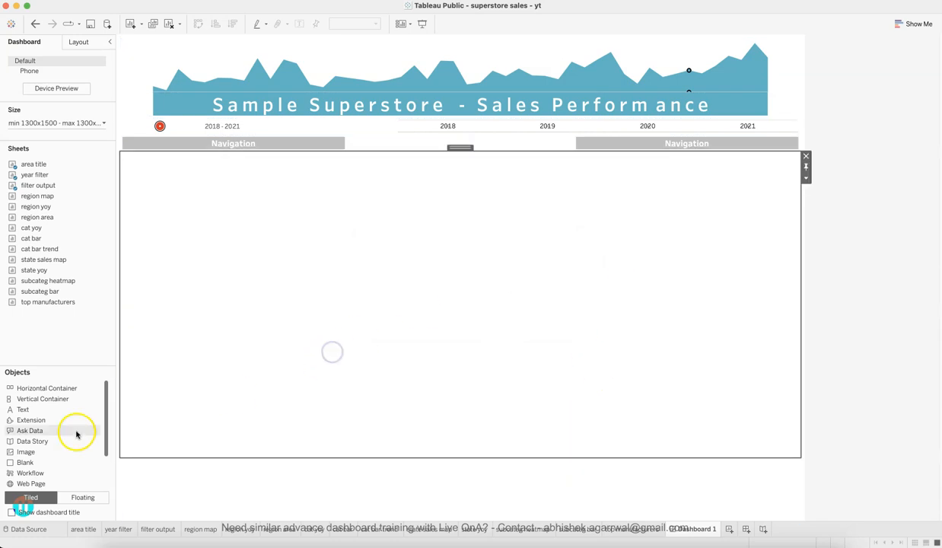
# Add a horizontal container beneath the blank row under the navigation bars and resize that row to about 439 pixels high
pyautogui.moveTo(57, 389); pyautogui.dragTo(213, 467)
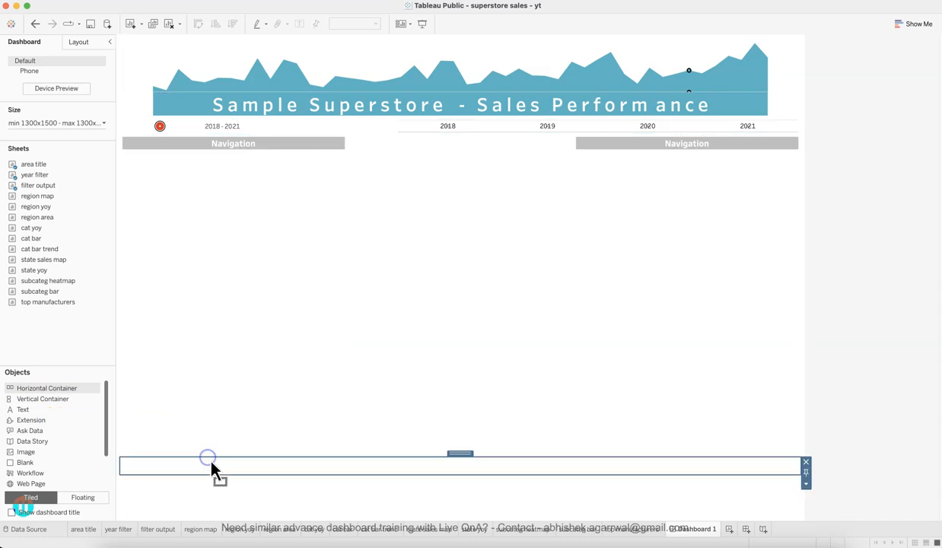
pyautogui.click(286, 413)
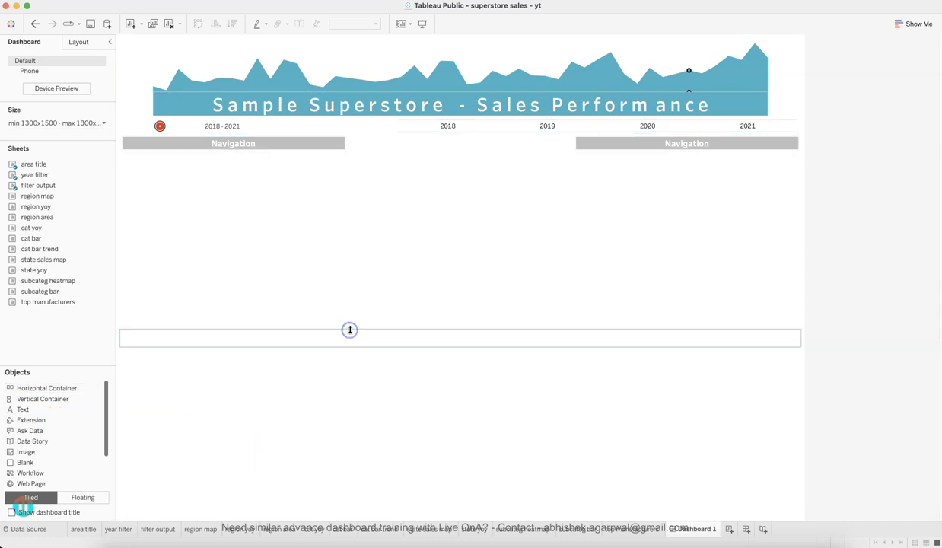
pyautogui.click(322, 287)
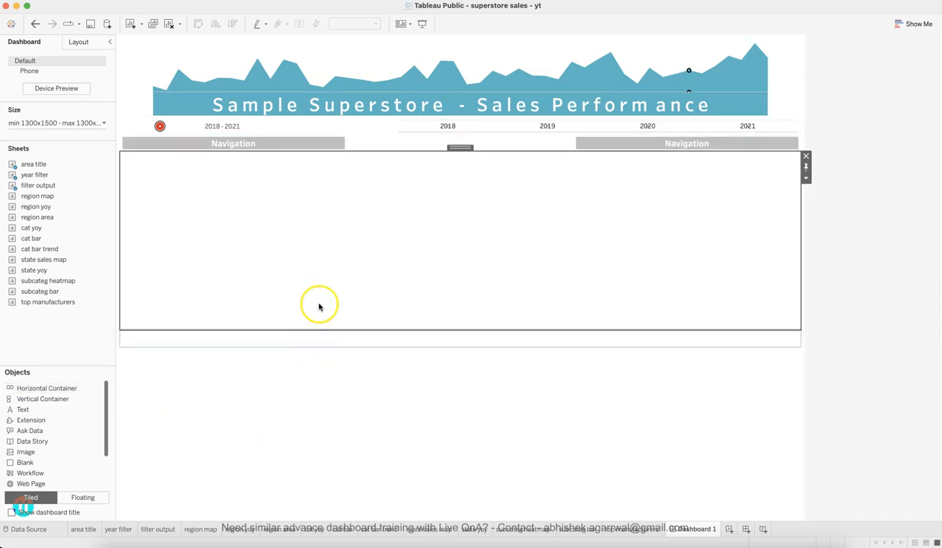
pyautogui.moveTo(321, 330); pyautogui.dragTo(322, 363)
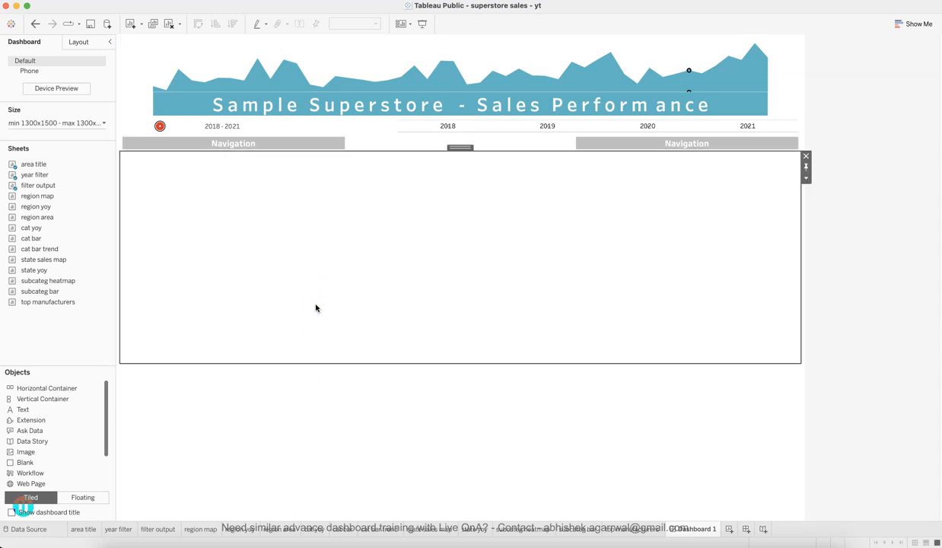
pyautogui.moveTo(320, 362); pyautogui.dragTo(319, 384)
pyautogui.click(314, 319)
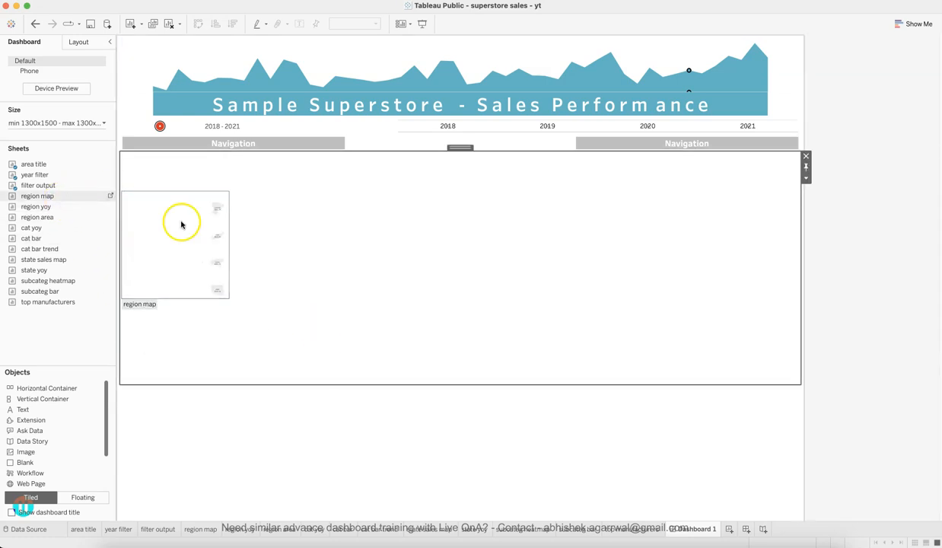
# Examine the item hierarchy to check the nesting, position and size of the blanks and the two lowest horizontal containers
pyautogui.click(220, 251)
pyautogui.click(79, 42)
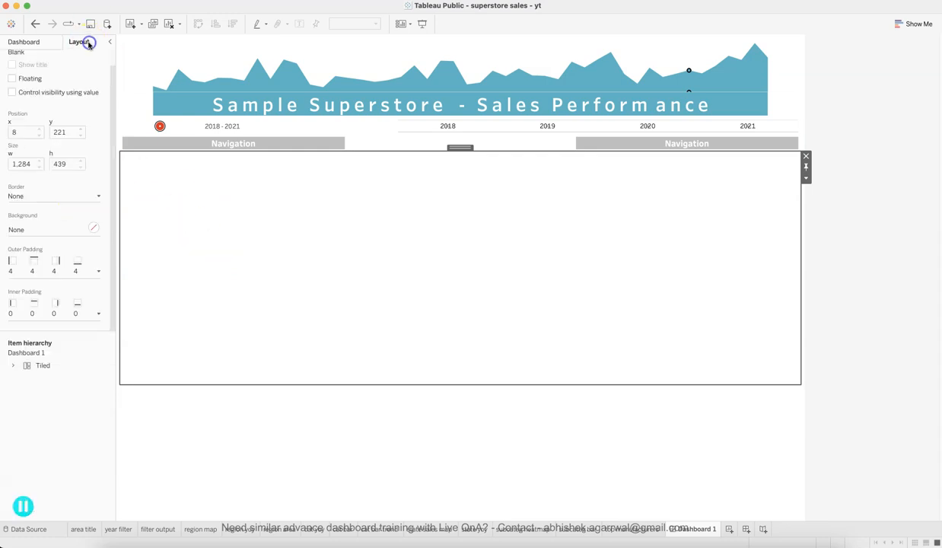
pyautogui.click(14, 365)
pyautogui.click(23, 378)
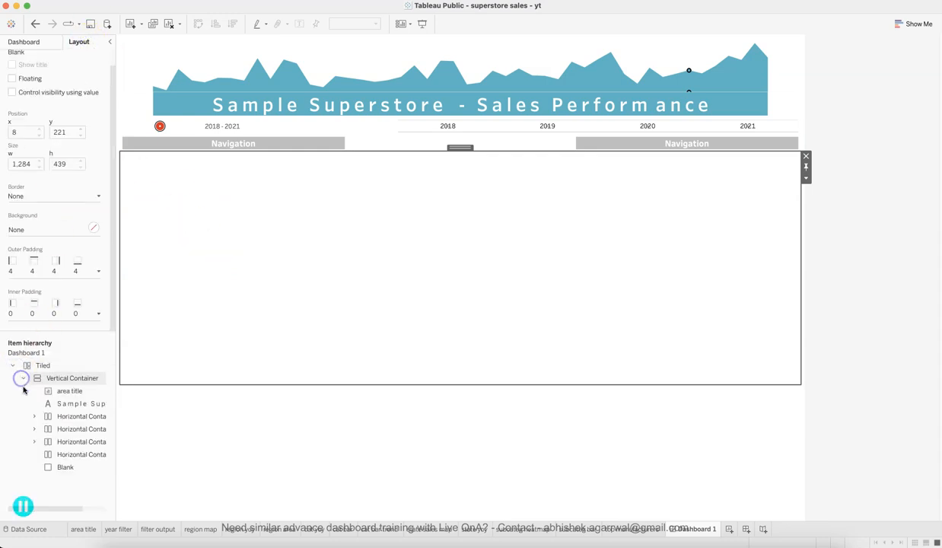
pyautogui.click(67, 467)
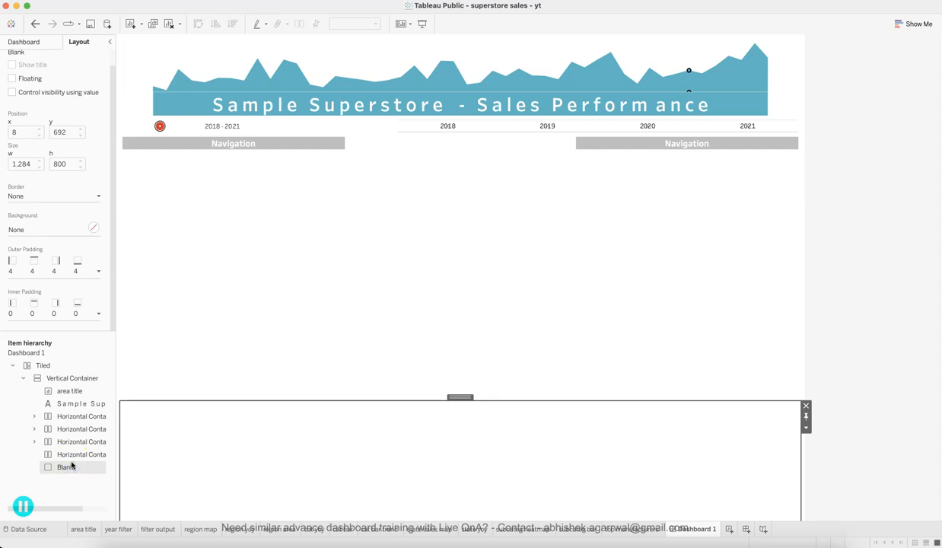
pyautogui.click(69, 454)
pyautogui.click(18, 441)
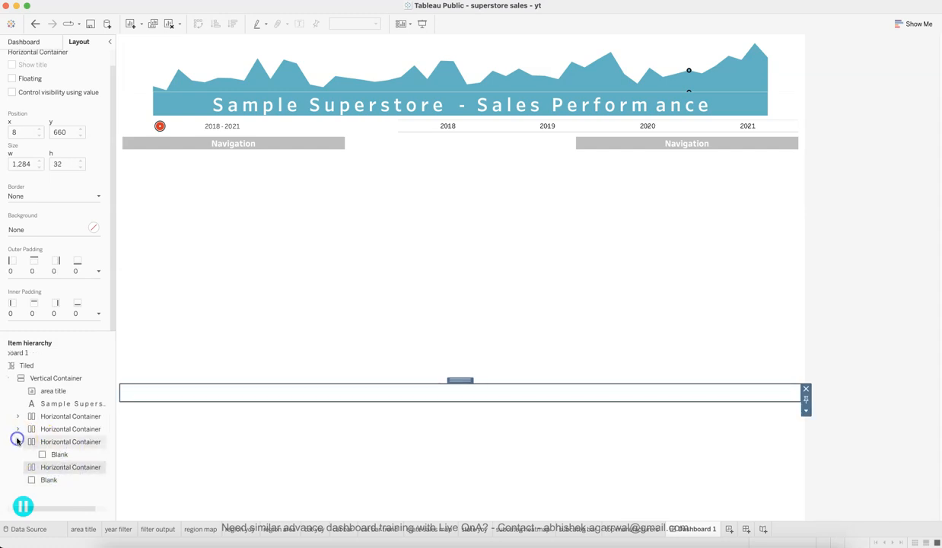
pyautogui.click(41, 442)
pyautogui.click(52, 454)
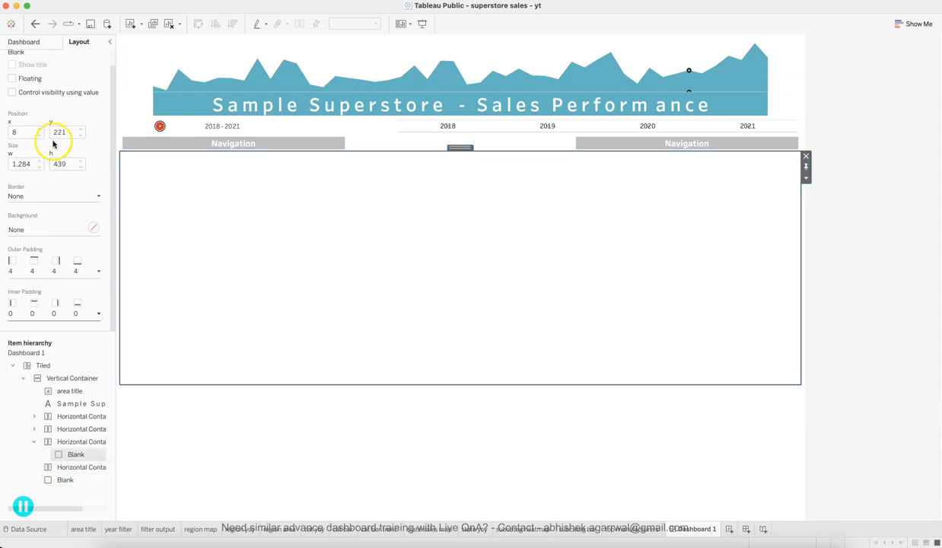
# Place the region map sheet before the blank object in the row below the navigation bars and hide its title
pyautogui.click(31, 41)
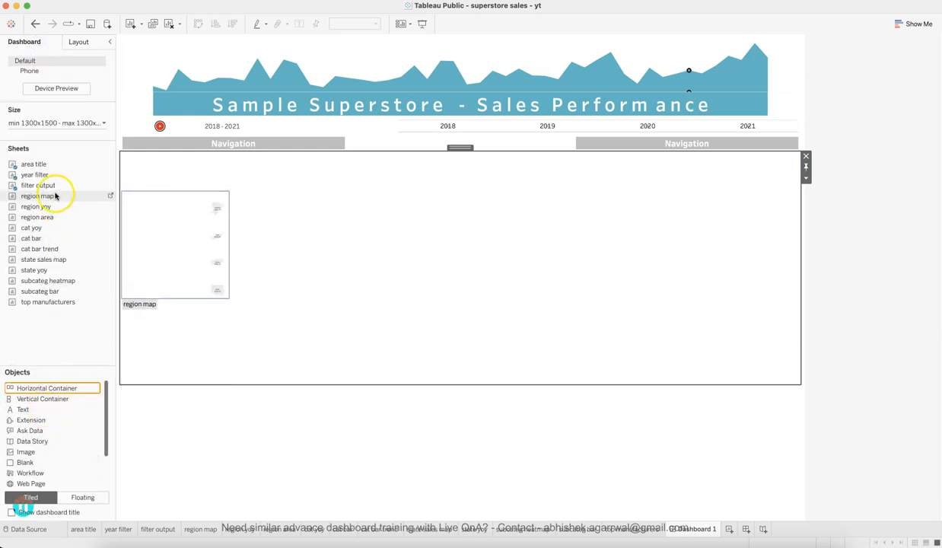
pyautogui.moveTo(69, 196); pyautogui.dragTo(143, 203)
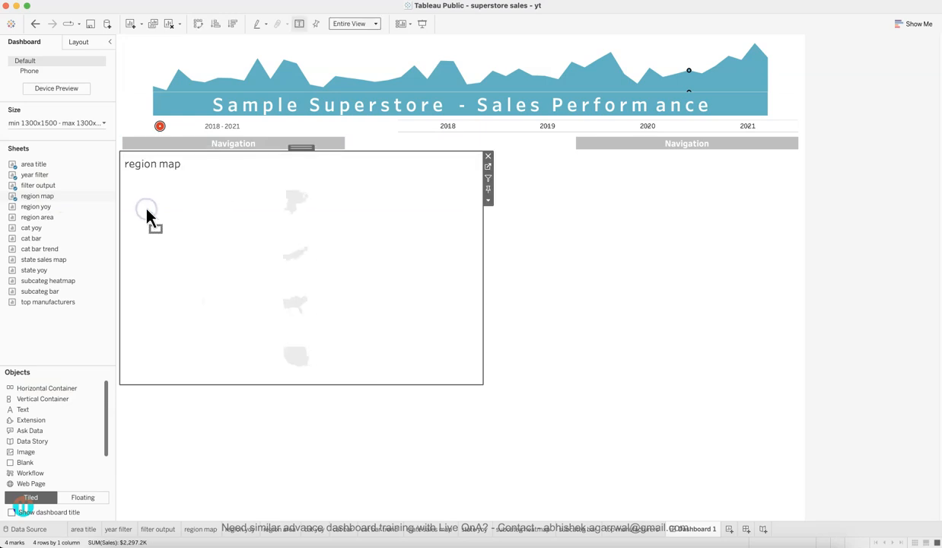
pyautogui.rightClick(150, 173)
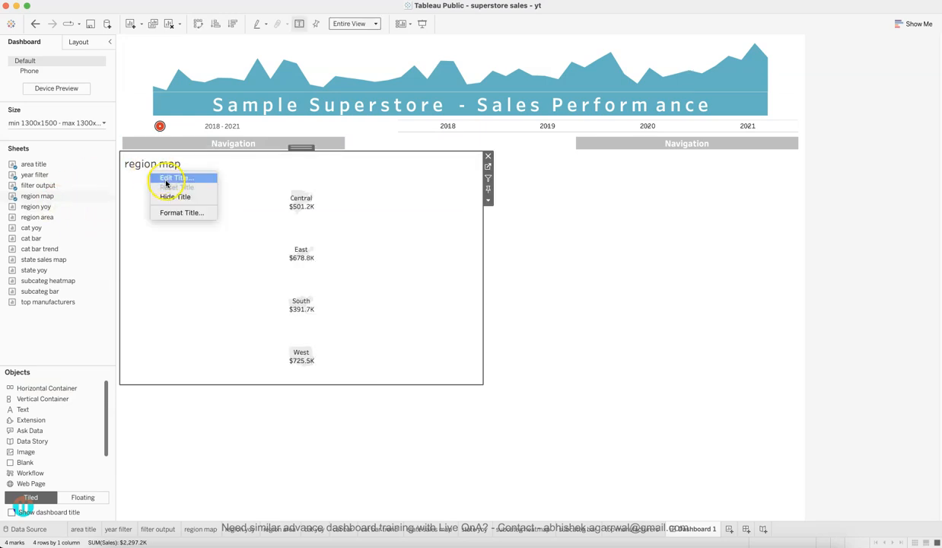
pyautogui.click(166, 176)
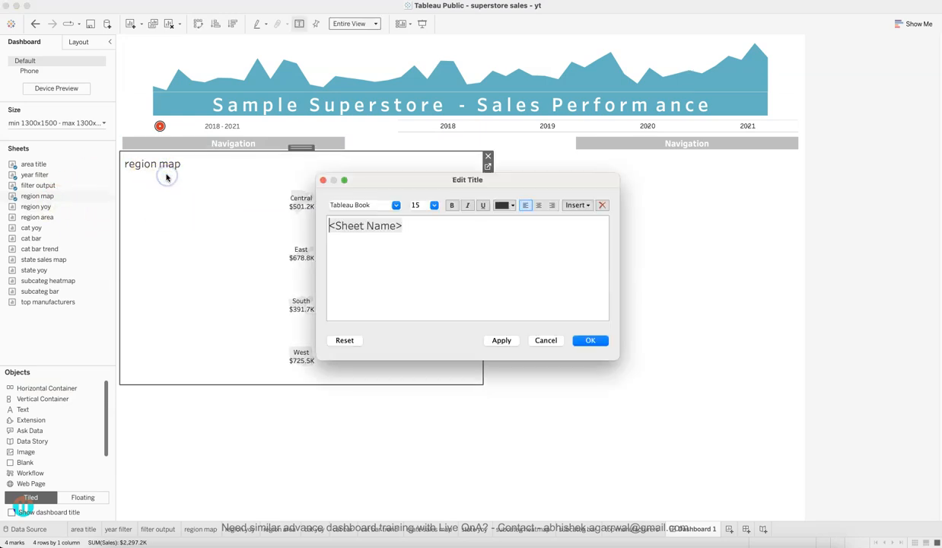
pyautogui.click(547, 341)
pyautogui.rightClick(173, 165)
pyautogui.click(194, 186)
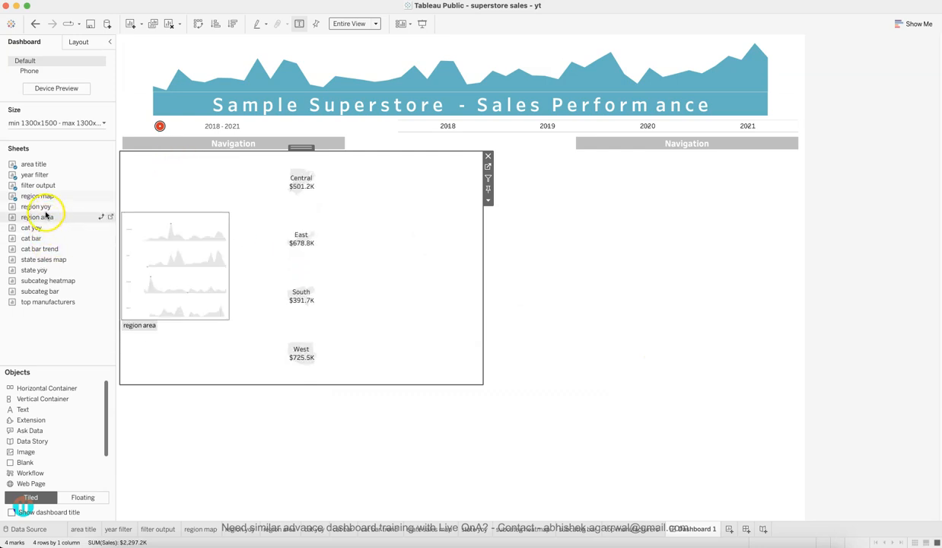
# Place the region yoy sheet directly beside the region map and hide its title
pyautogui.moveTo(46, 209); pyautogui.dragTo(406, 233)
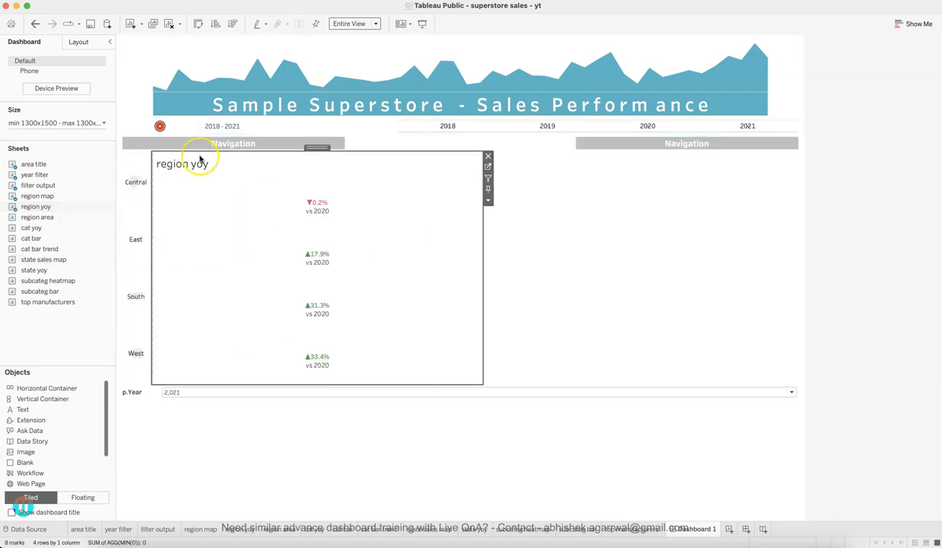
pyautogui.rightClick(192, 169)
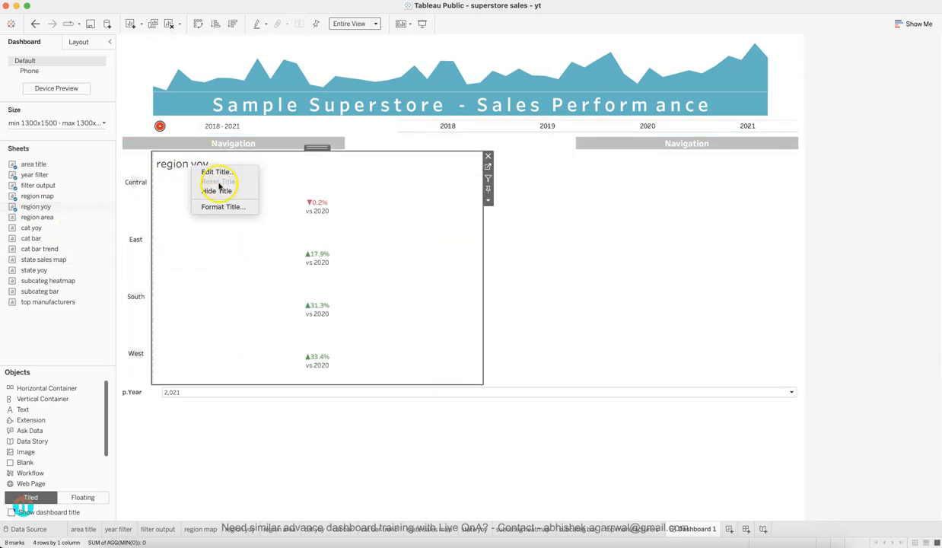
pyautogui.click(217, 189)
# Add the region area sheet after region yoy and narrow the region map and region yoy columns to give it more width
pyautogui.moveTo(65, 220); pyautogui.dragTo(457, 264)
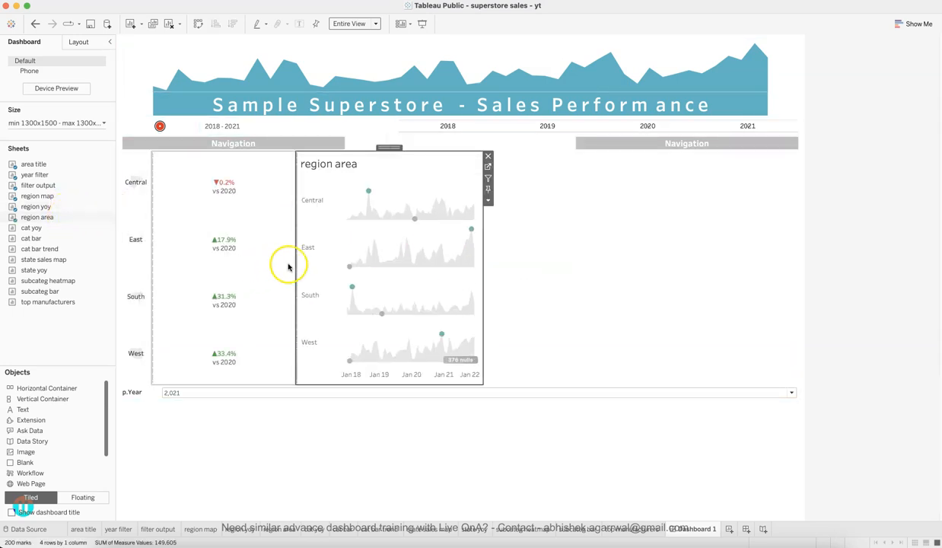
pyautogui.moveTo(296, 265); pyautogui.dragTo(179, 259)
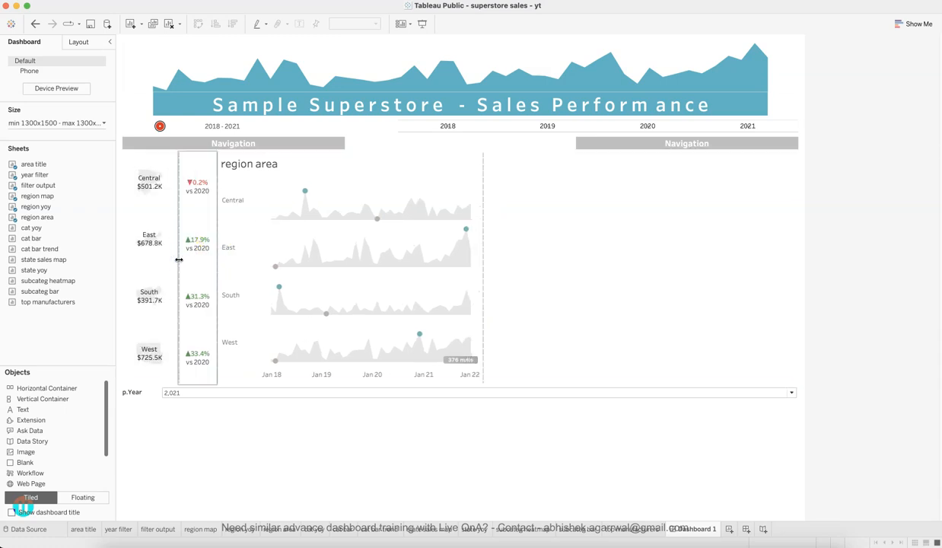
pyautogui.click(256, 255)
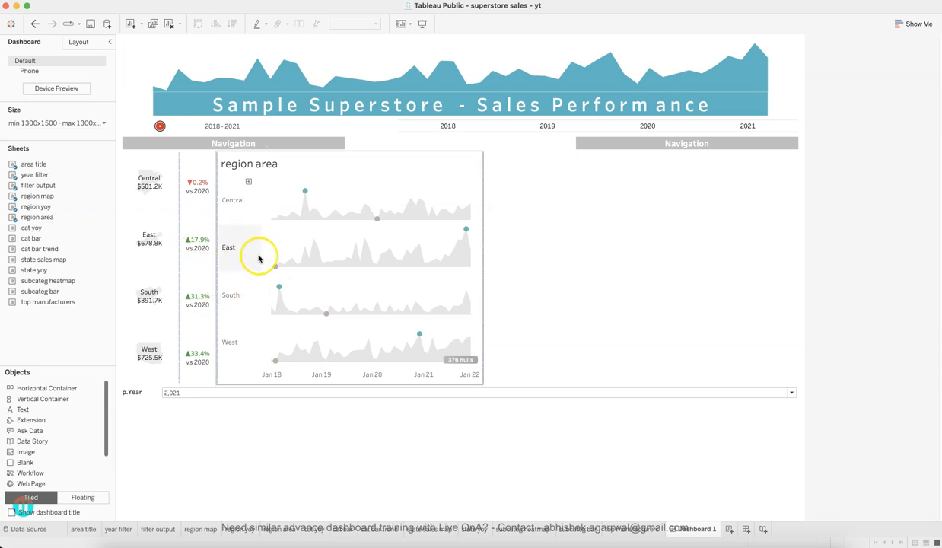
pyautogui.click(521, 327)
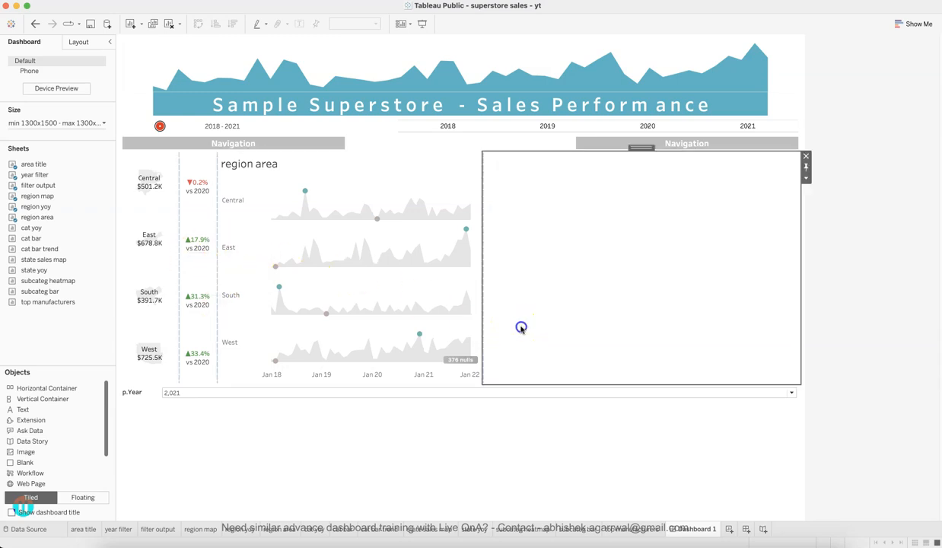
pyautogui.click(290, 236)
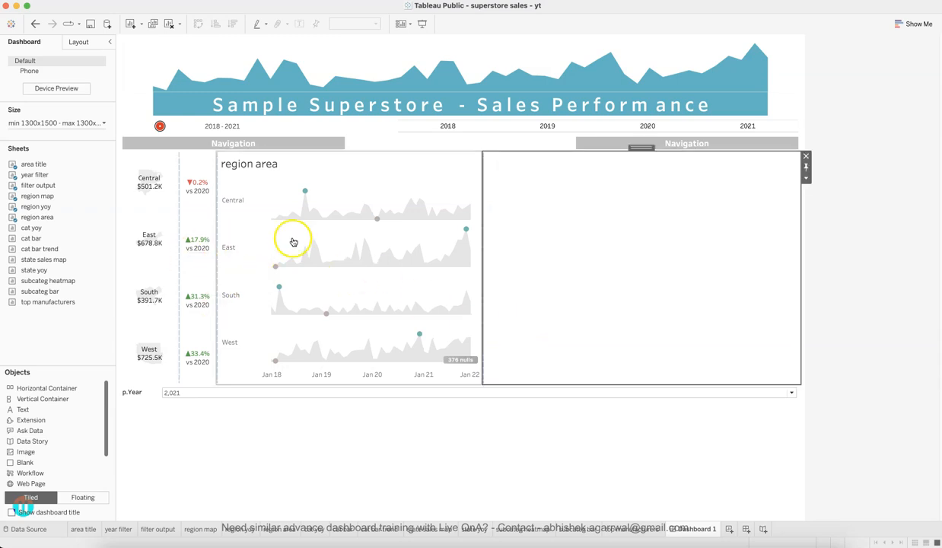
# Hide the region row labels and the title of the region area chart
pyautogui.rightClick(235, 231)
pyautogui.click(256, 309)
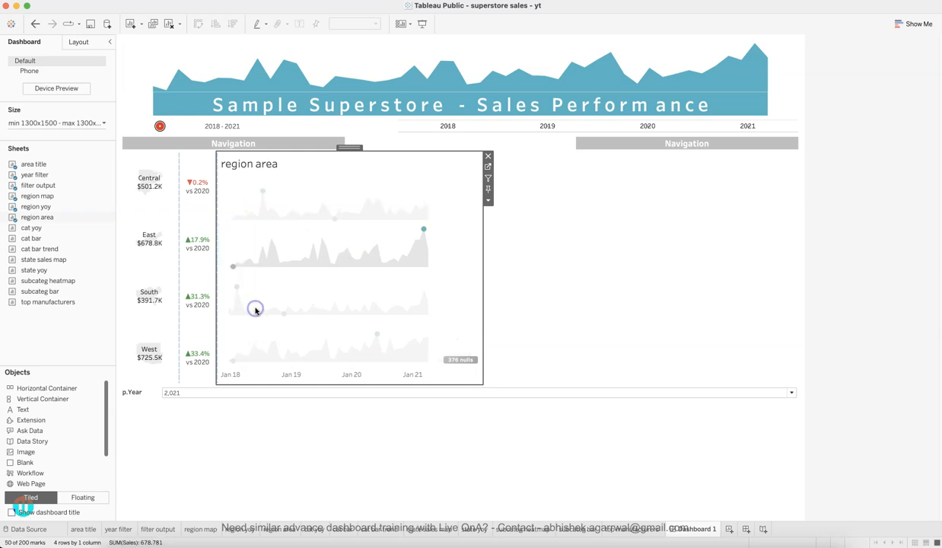
pyautogui.rightClick(239, 163)
pyautogui.click(253, 185)
pyautogui.click(310, 444)
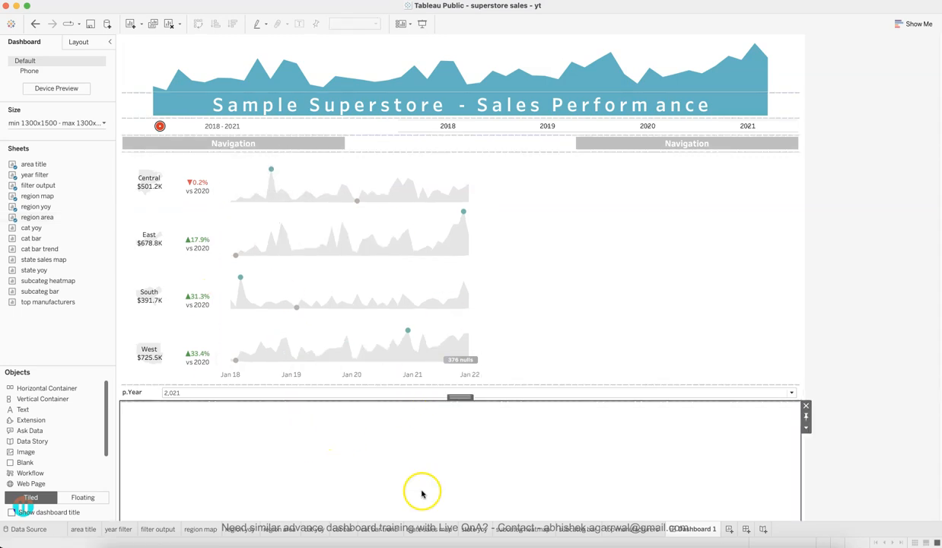
# Switch to the browser to study the reference dashboard's Sales by State section, and return to Tableau Public
pyautogui.click(282, 539)
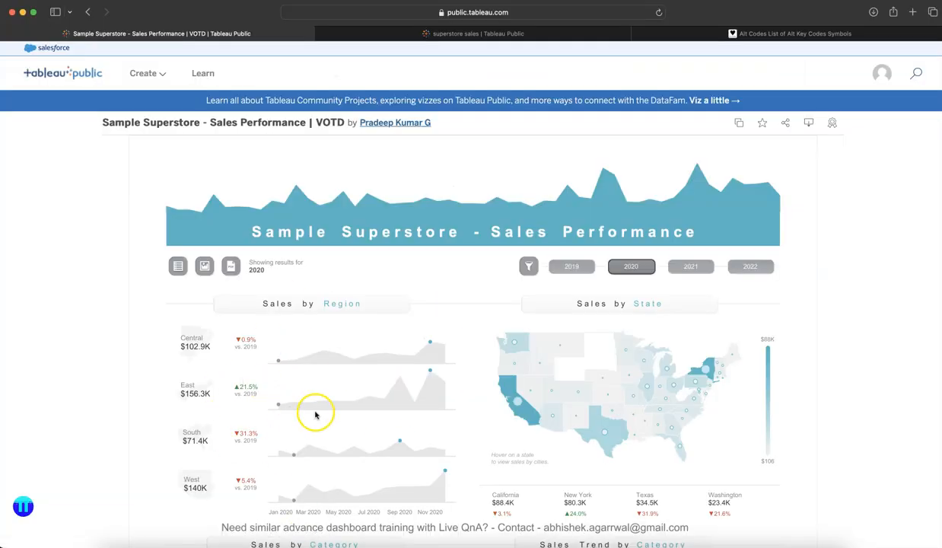
pyautogui.moveTo(577, 395)
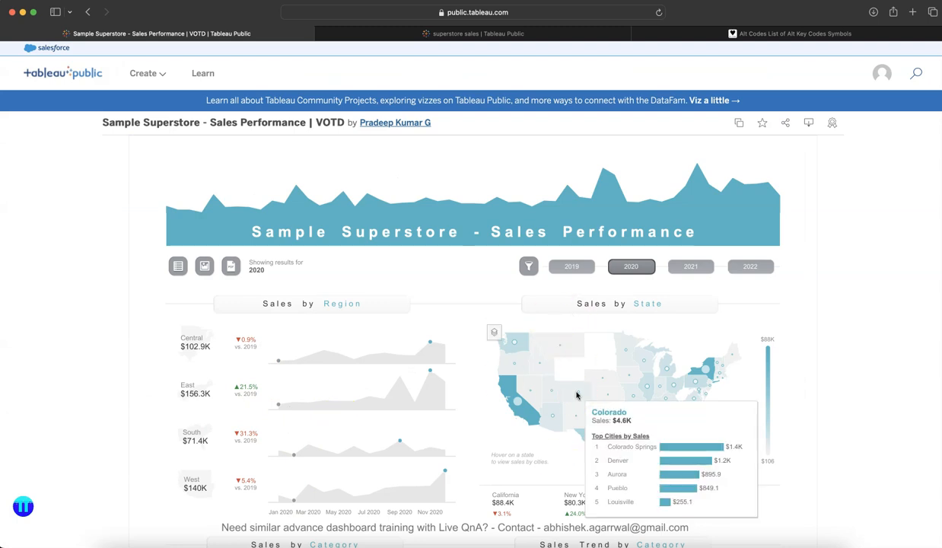
pyautogui.click(622, 357)
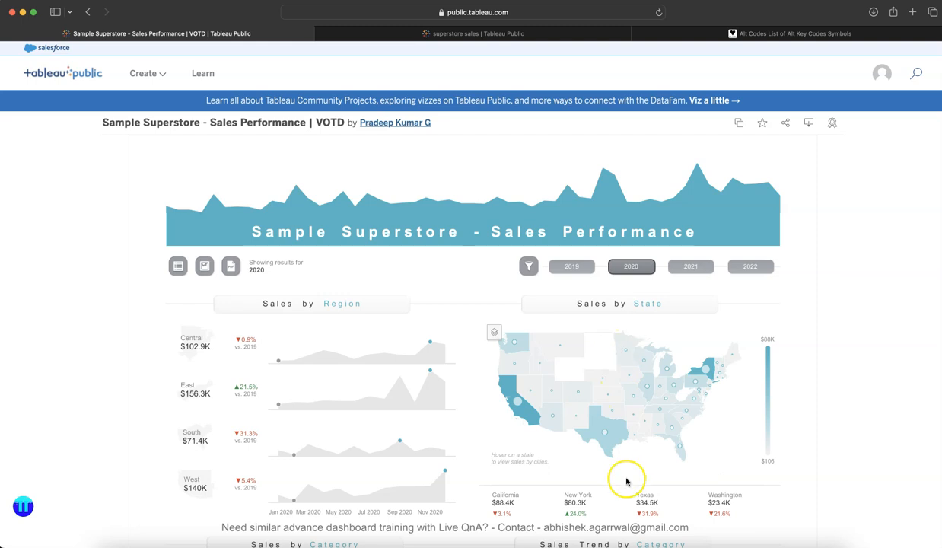
pyautogui.press('super+Tab')
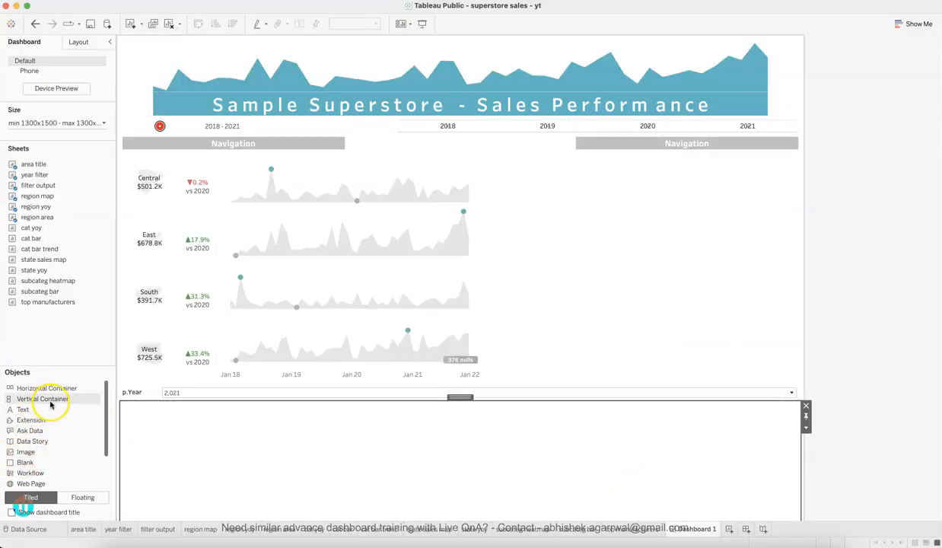
# Add a vertical container after the blank object and shrink the blank to a narrow spacer beside the region area chart
pyautogui.moveTo(51, 403); pyautogui.dragTo(695, 254)
pyautogui.moveTo(587, 243); pyautogui.dragTo(518, 245)
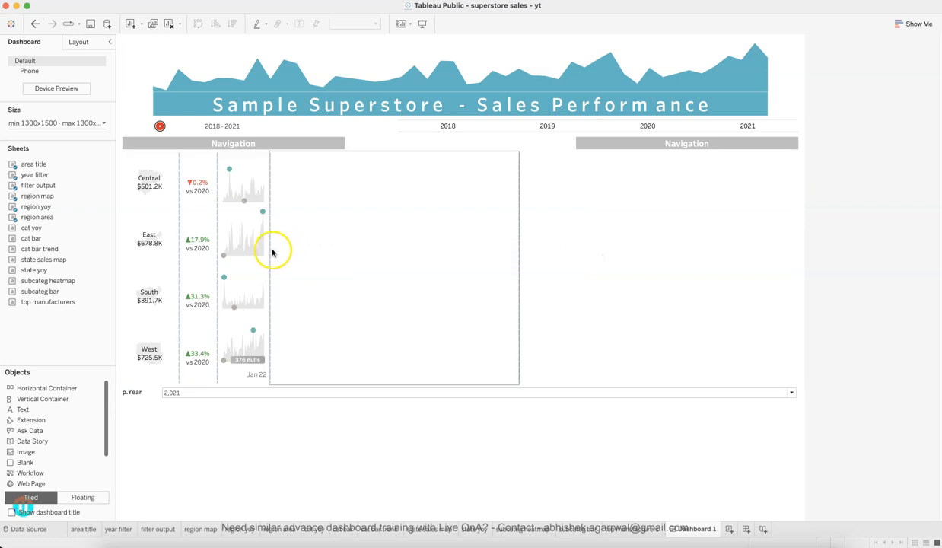
pyautogui.moveTo(270, 250); pyautogui.dragTo(435, 250)
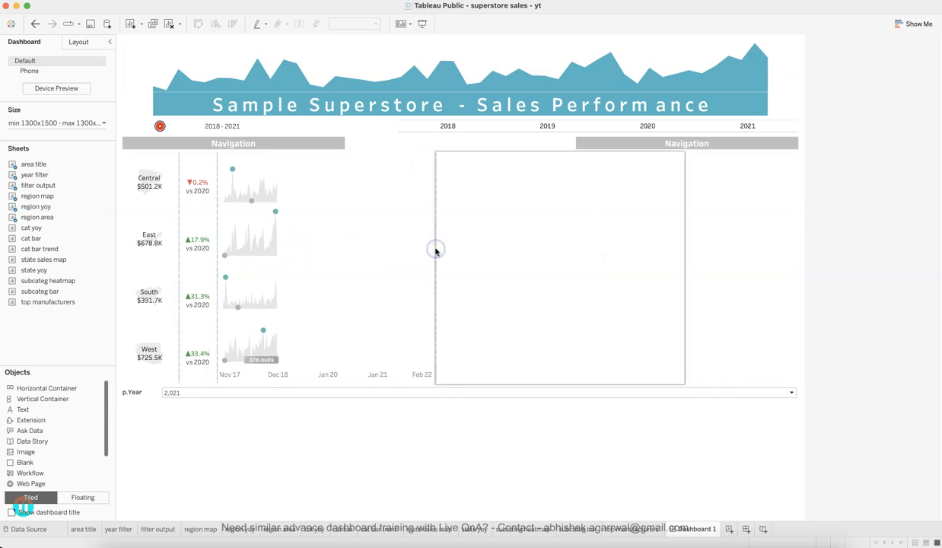
pyautogui.click(693, 248)
pyautogui.moveTo(684, 249); pyautogui.dragTo(458, 248)
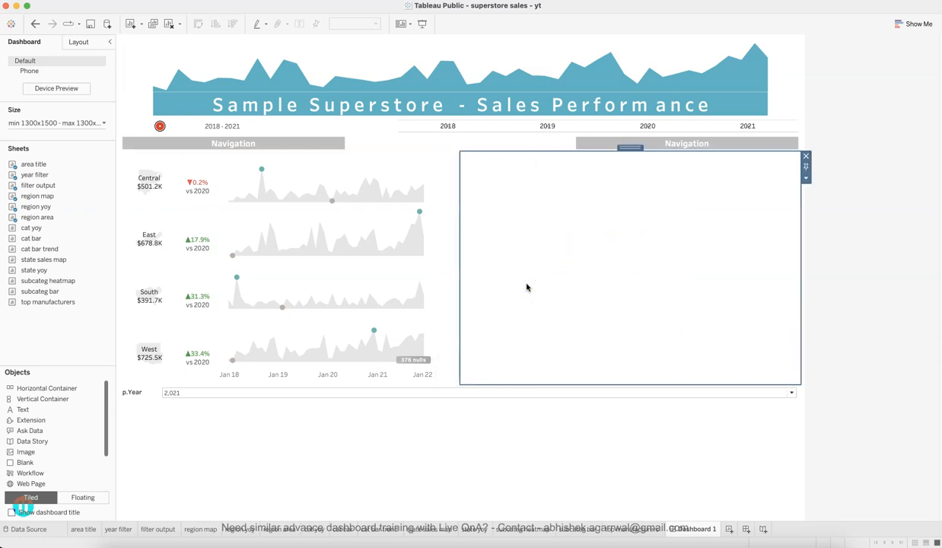
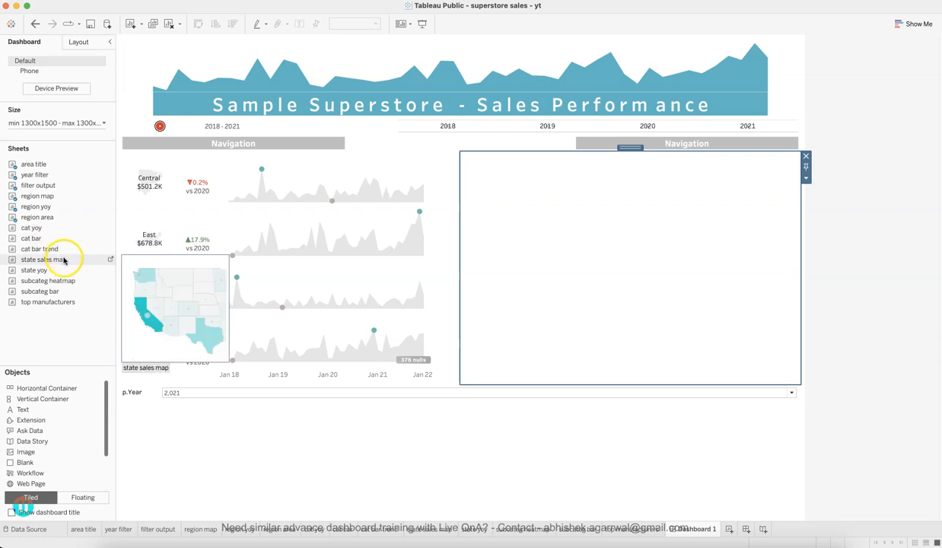
# Place the state sales map in the vertical container with state yoy beneath it, hiding the state yoy title
pyautogui.moveTo(64, 260); pyautogui.dragTo(578, 219)
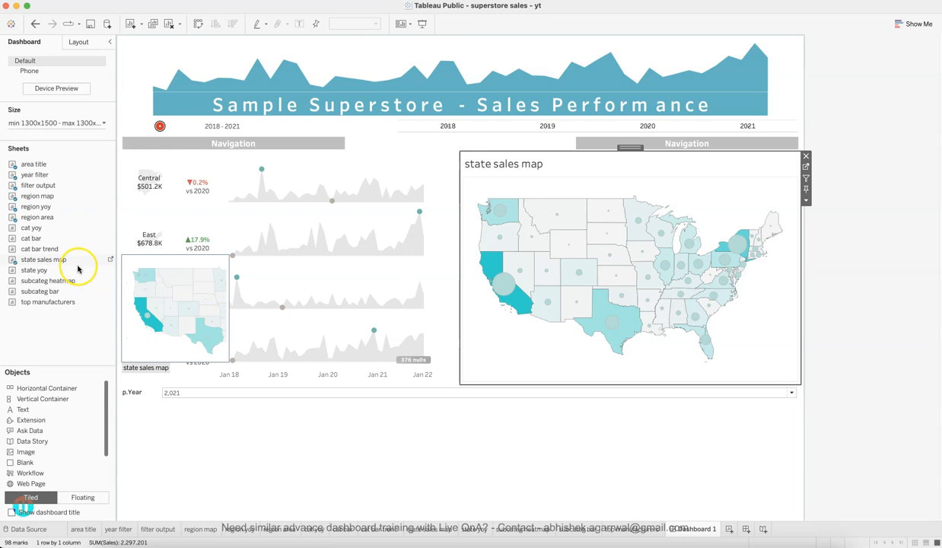
pyautogui.moveTo(74, 272); pyautogui.dragTo(579, 351)
pyautogui.rightClick(495, 311)
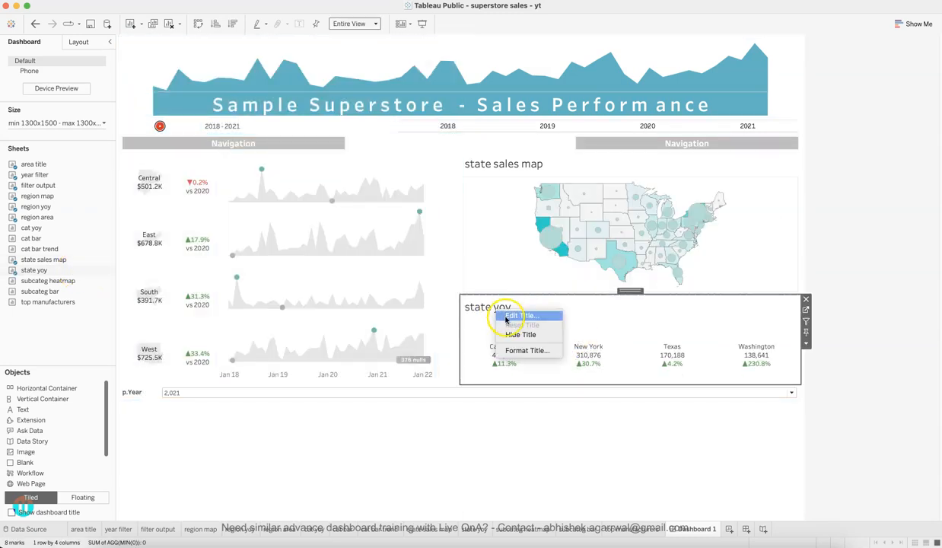
pyautogui.click(506, 325)
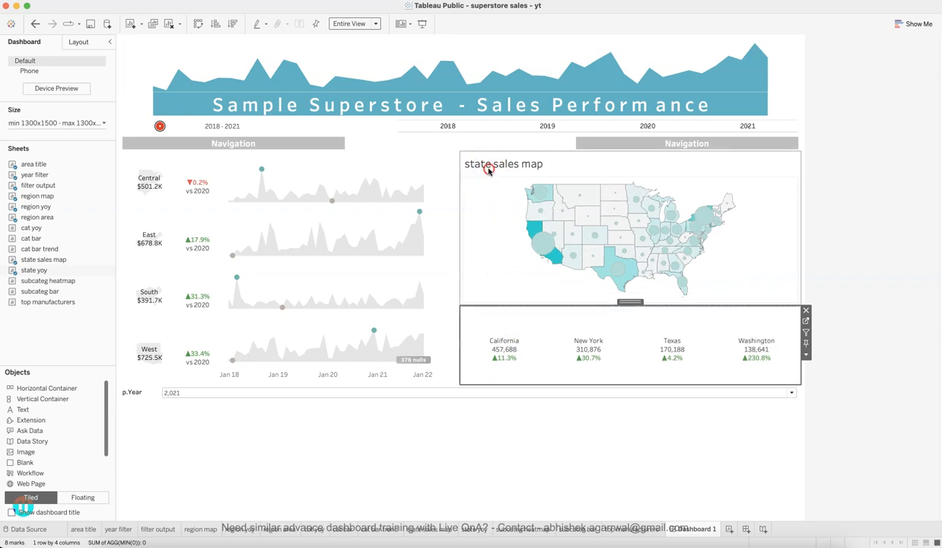
# Hide the state sales map title and enlarge the map downward, shrinking the state yoy sheet beneath it
pyautogui.rightClick(487, 170)
pyautogui.click(511, 193)
pyautogui.click(557, 313)
pyautogui.moveTo(567, 295); pyautogui.dragTo(567, 342)
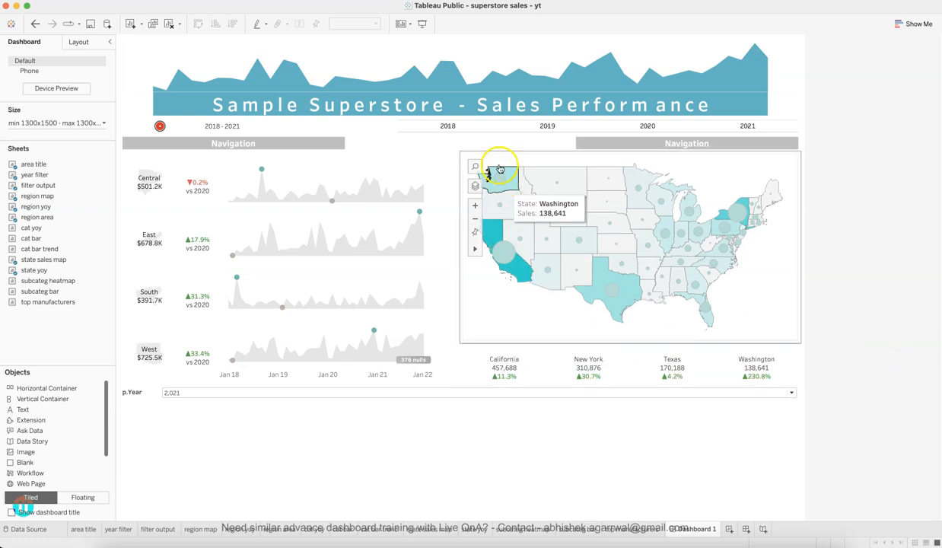
# Set the row divider and column divider pane borders of the state sales map to None
pyautogui.click(760, 312)
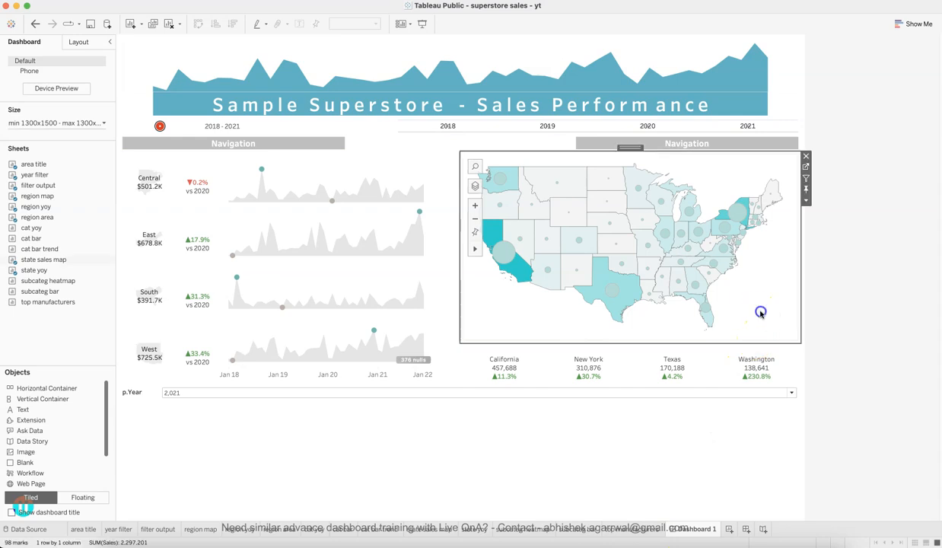
pyautogui.rightClick(760, 312)
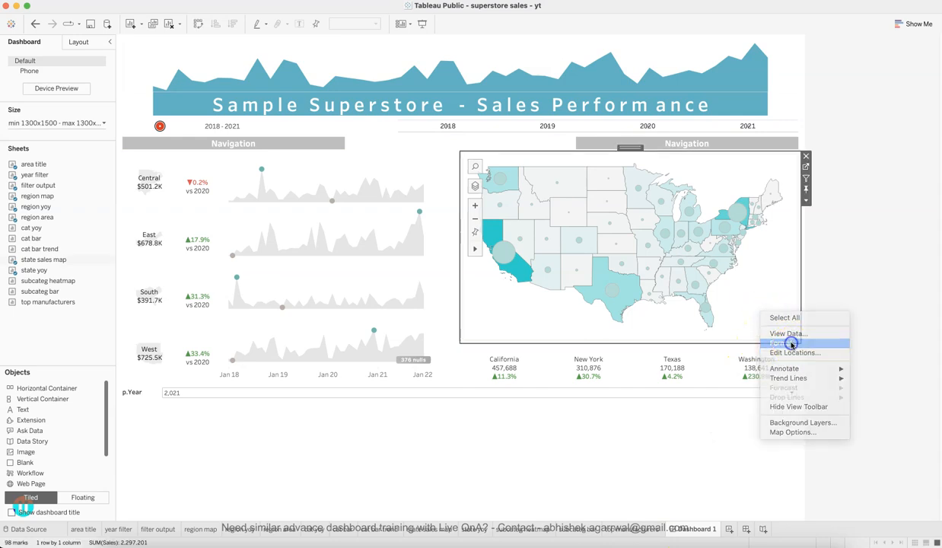
pyautogui.click(791, 342)
pyautogui.click(50, 60)
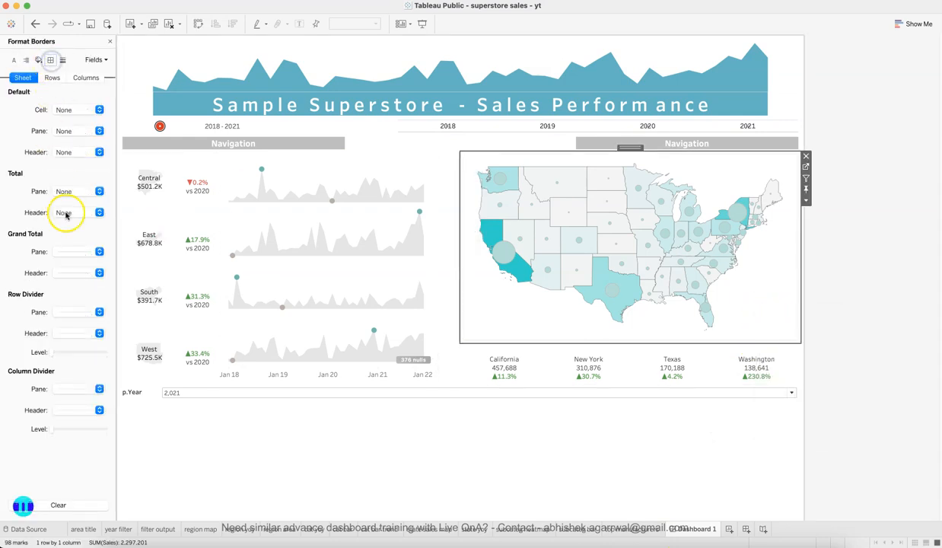
pyautogui.click(77, 312)
pyautogui.click(89, 326)
pyautogui.click(7, 333)
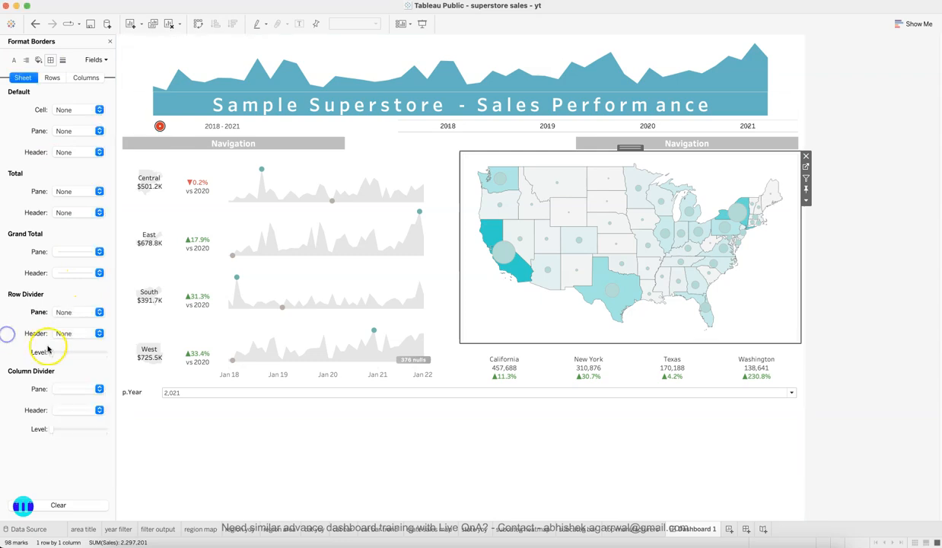
pyautogui.click(69, 389)
pyautogui.click(96, 235)
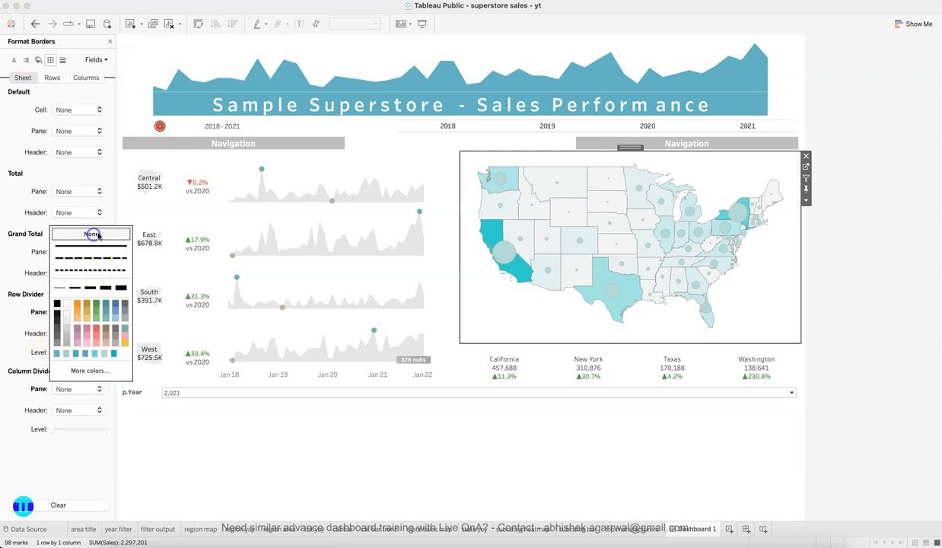
pyautogui.click(846, 310)
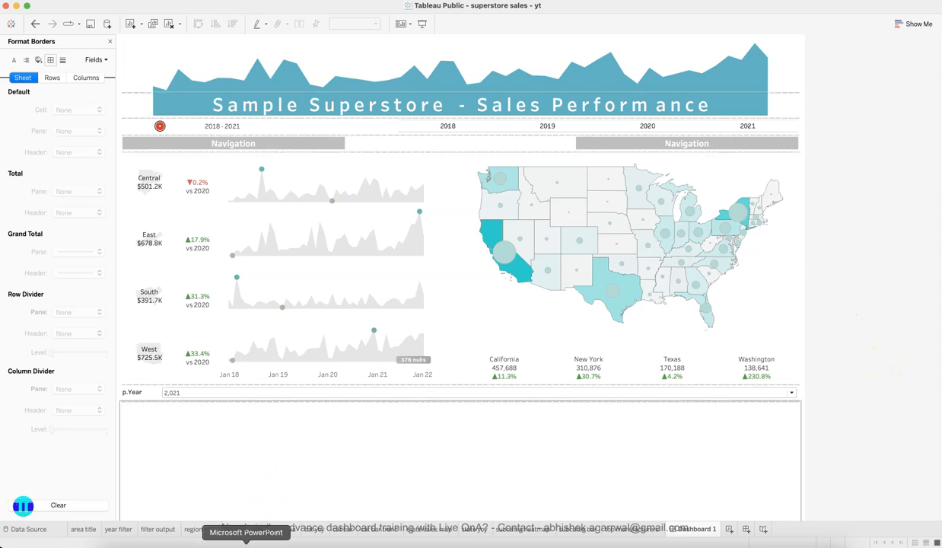
# Switch to the browser to examine the reference dashboard's category, sub-category and manufacturer sections, and return to Tableau Public to review the dashboard
pyautogui.click(290, 540)
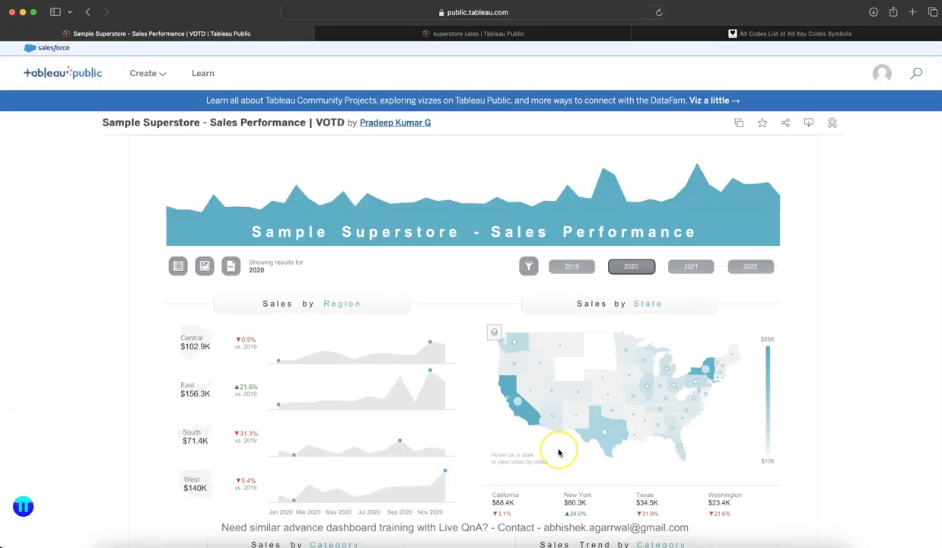
pyautogui.scroll(-3, 558, 452)
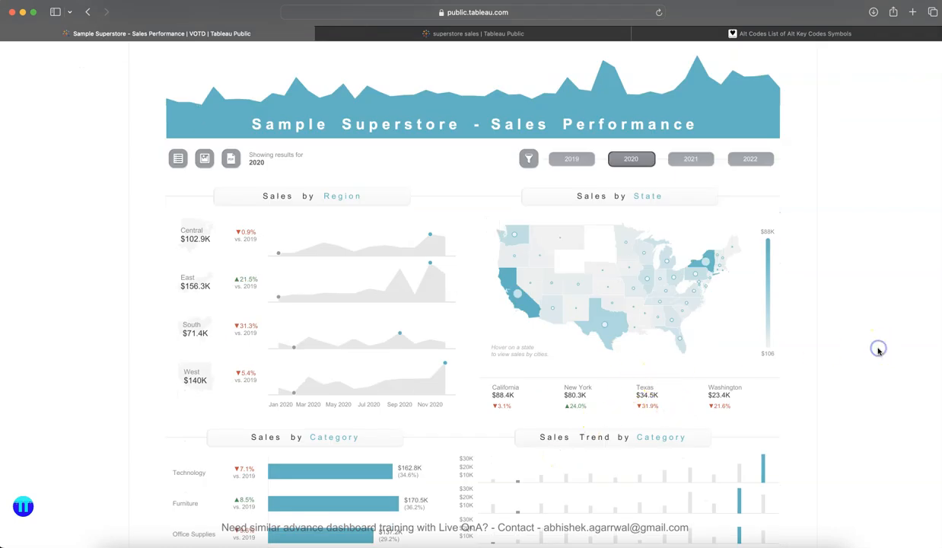
pyautogui.scroll(-4, 877, 353)
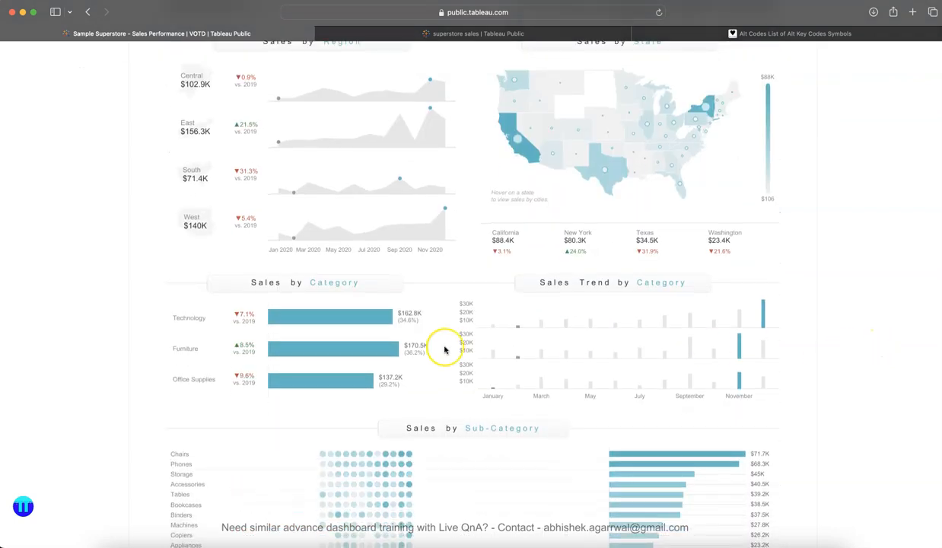
pyautogui.scroll(-2, 443, 349)
pyautogui.scroll(-12, 589, 273)
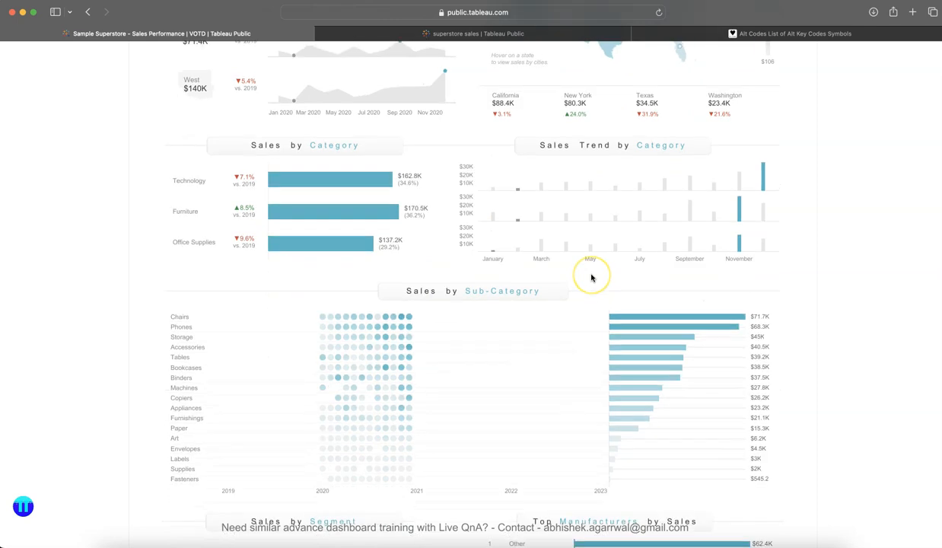
pyautogui.scroll(8, 591, 277)
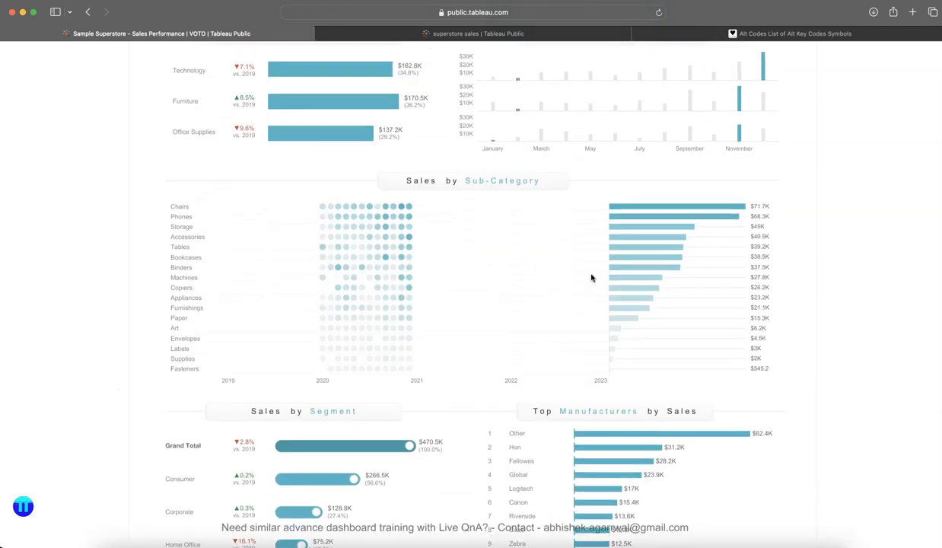
pyautogui.press('super+Tab')
pyautogui.click(606, 400)
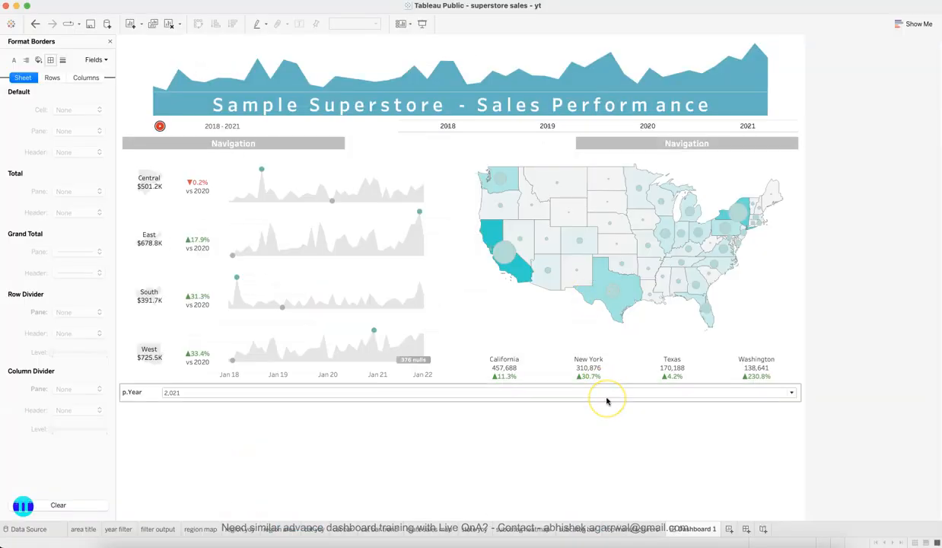
pyautogui.scroll(-8, 607, 401)
pyautogui.scroll(8, 560, 319)
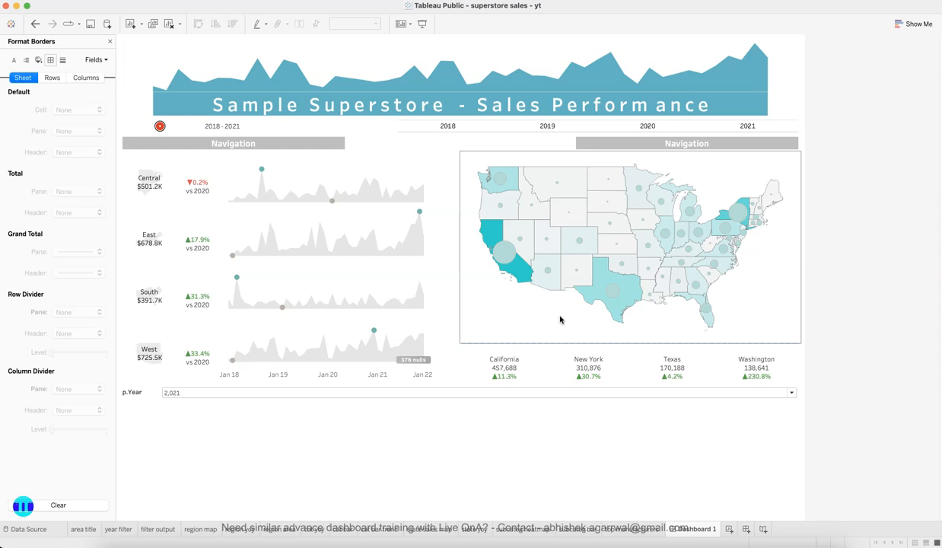
# Select 2020 and 2019 in the year filter to check whether the other sheets respond, and clear the selection
pyautogui.click(925, 256)
pyautogui.click(712, 181)
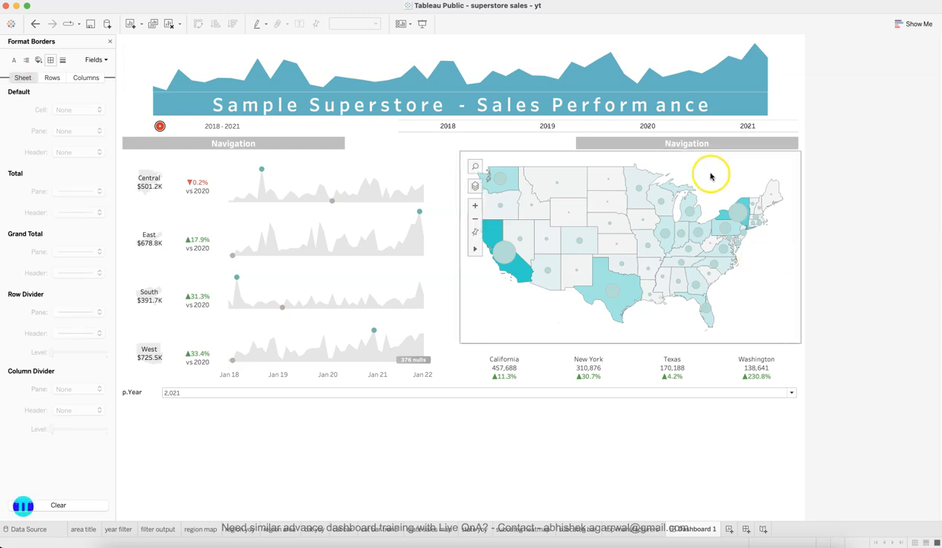
pyautogui.click(648, 126)
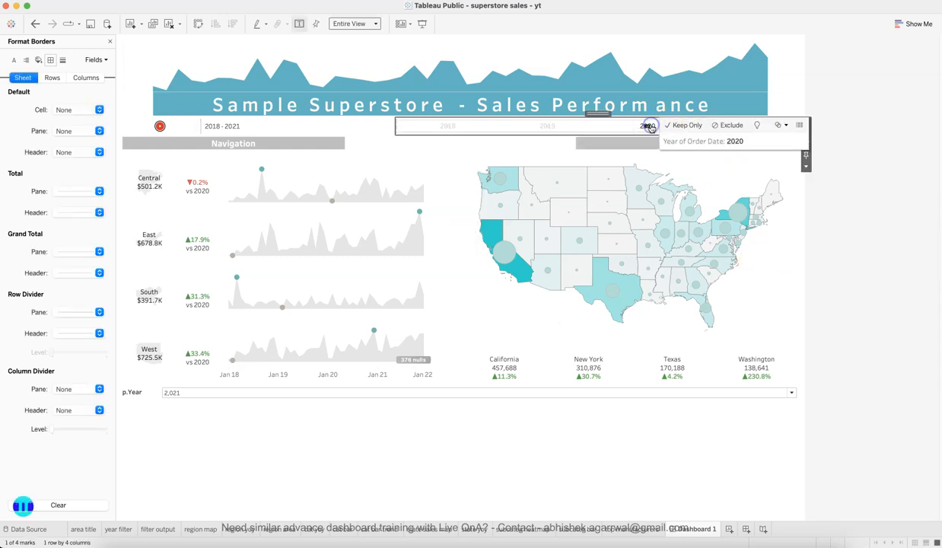
pyautogui.click(550, 125)
pyautogui.click(550, 125)
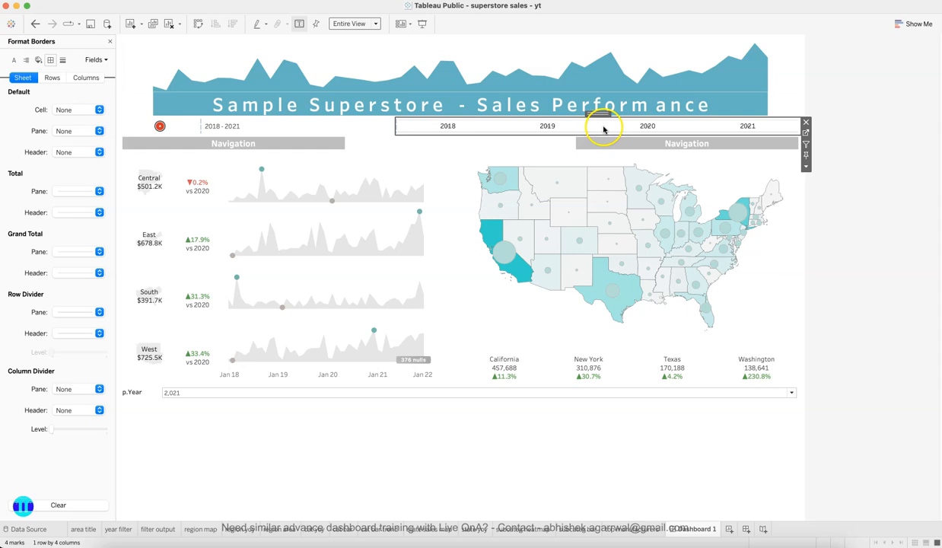
# Add a dashboard filter action and keep only the year filter sheet as its source
pyautogui.click(179, 2)
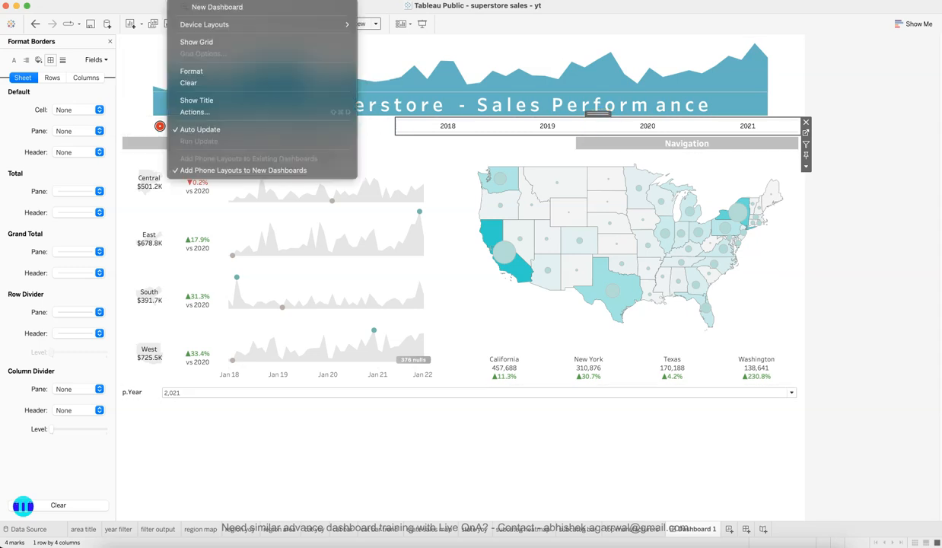
pyautogui.click(215, 112)
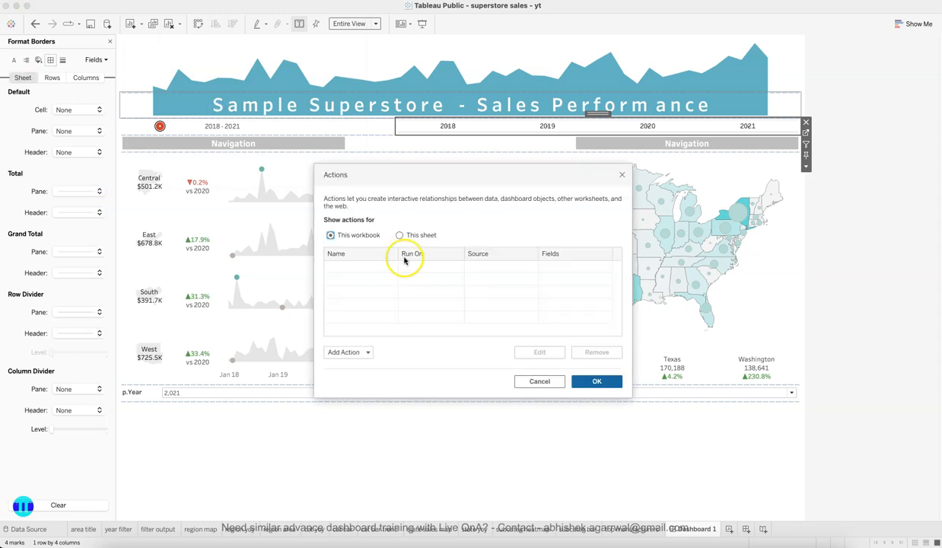
pyautogui.click(365, 351)
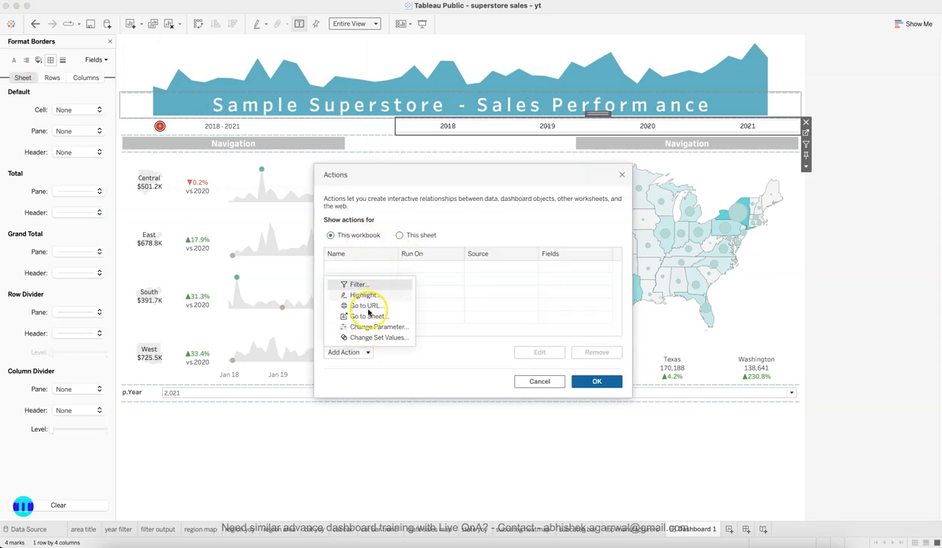
pyautogui.click(365, 285)
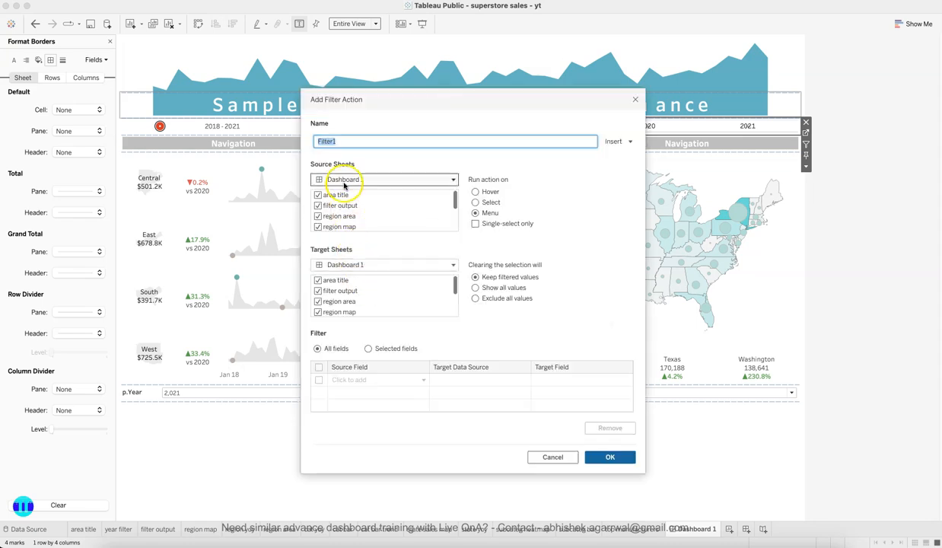
pyautogui.click(318, 195)
pyautogui.click(318, 205)
pyautogui.click(318, 216)
pyautogui.scroll(-2, 318, 216)
pyautogui.click(318, 204)
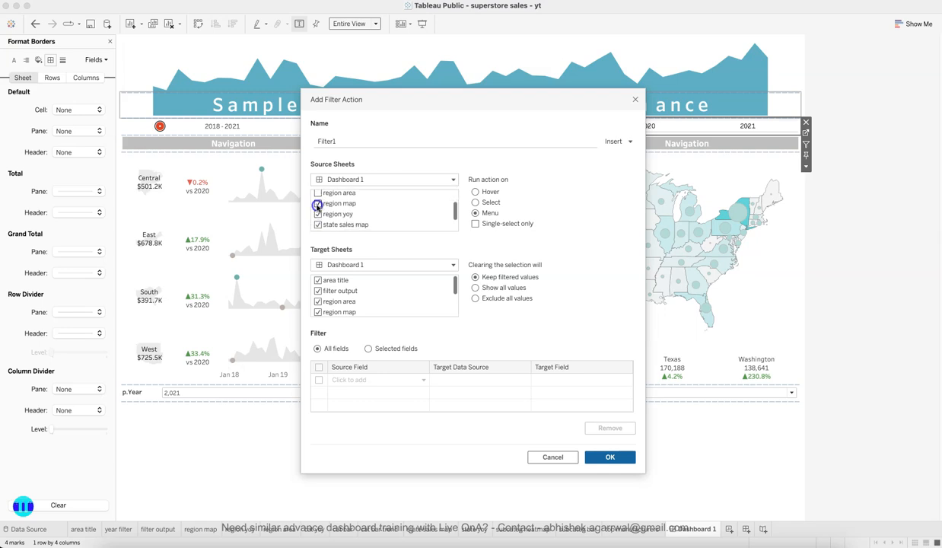
pyautogui.click(317, 215)
pyautogui.scroll(-2, 318, 216)
pyautogui.click(317, 204)
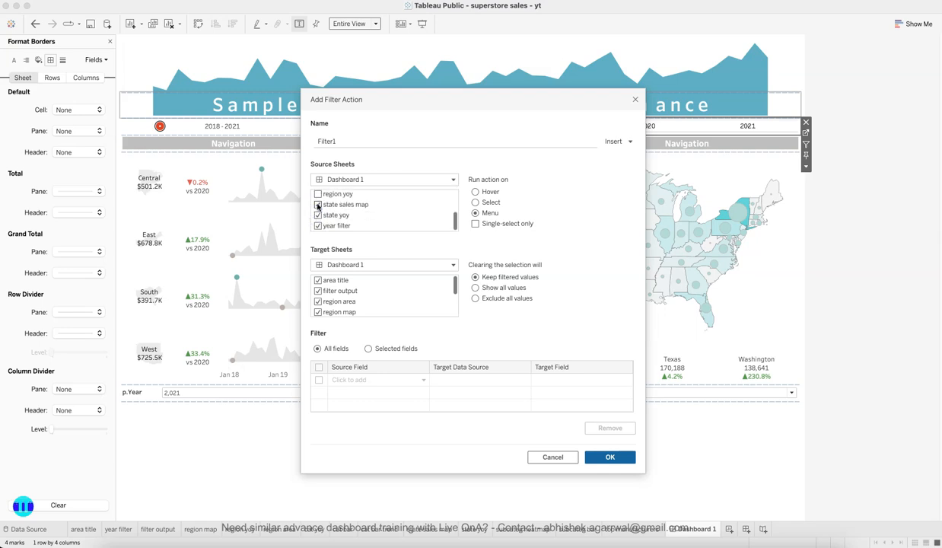
pyautogui.click(317, 215)
# Run the filter action on Select, exclude year filter from its target sheets, and show all values when the selection is cleared
pyautogui.click(492, 203)
pyautogui.scroll(-3, 348, 303)
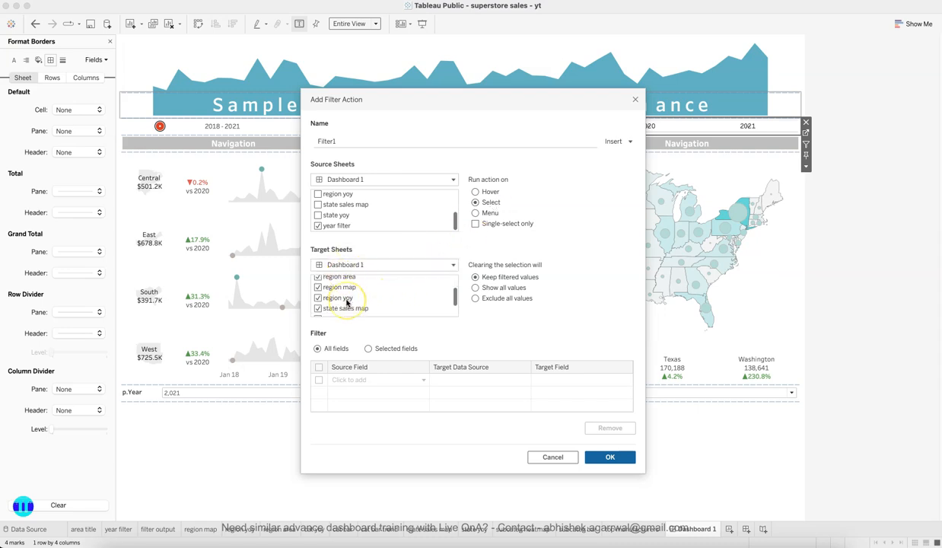
pyautogui.click(318, 312)
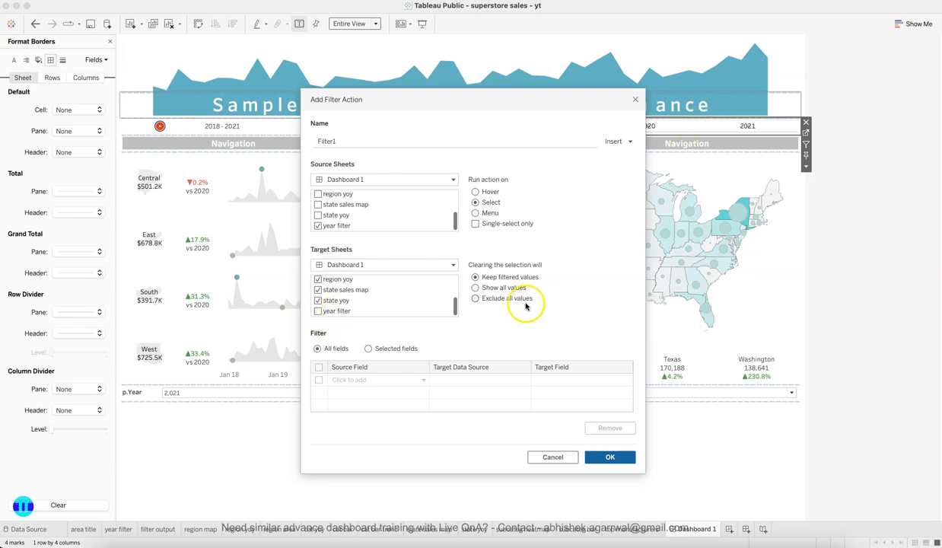
pyautogui.click(506, 288)
pyautogui.click(609, 457)
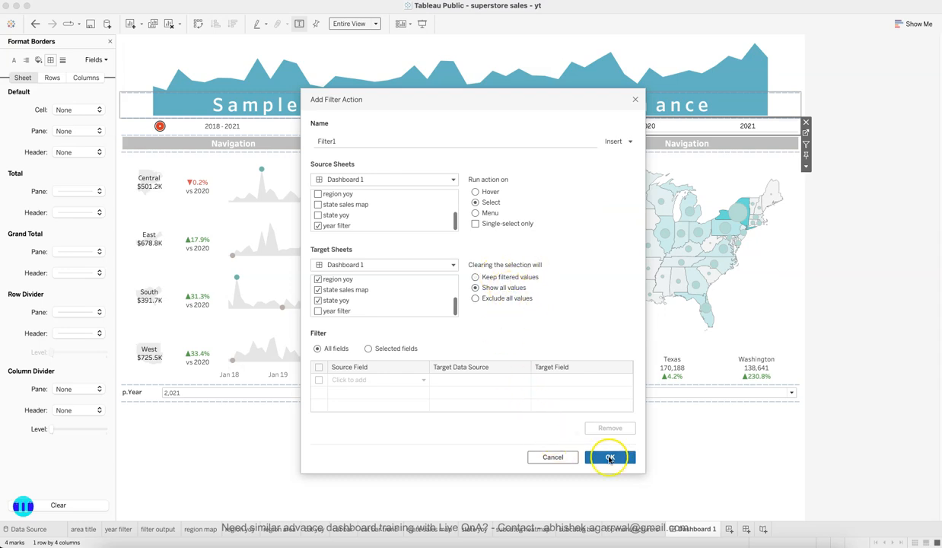
pyautogui.click(596, 381)
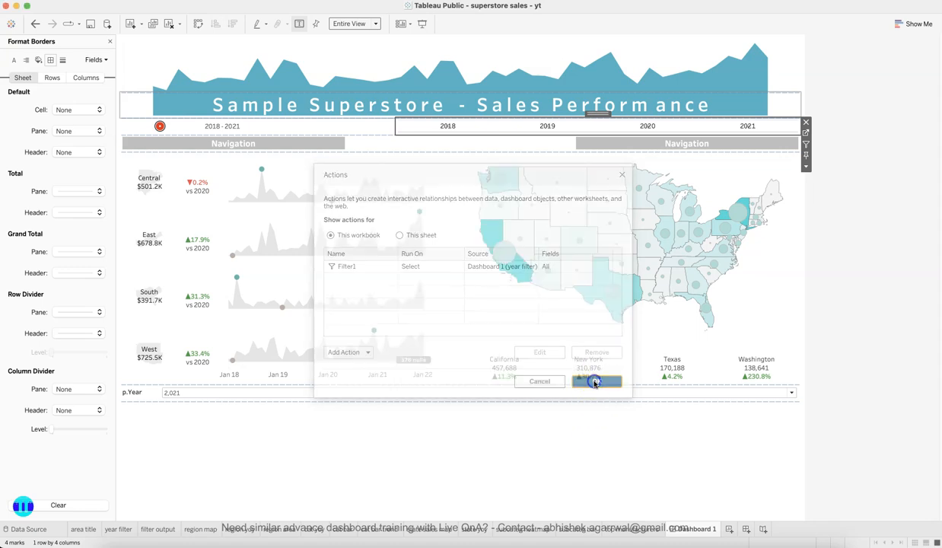
# Test the filter action by selecting and clearing 2019 and 2018 in the year filter
pyautogui.click(547, 127)
pyautogui.click(504, 129)
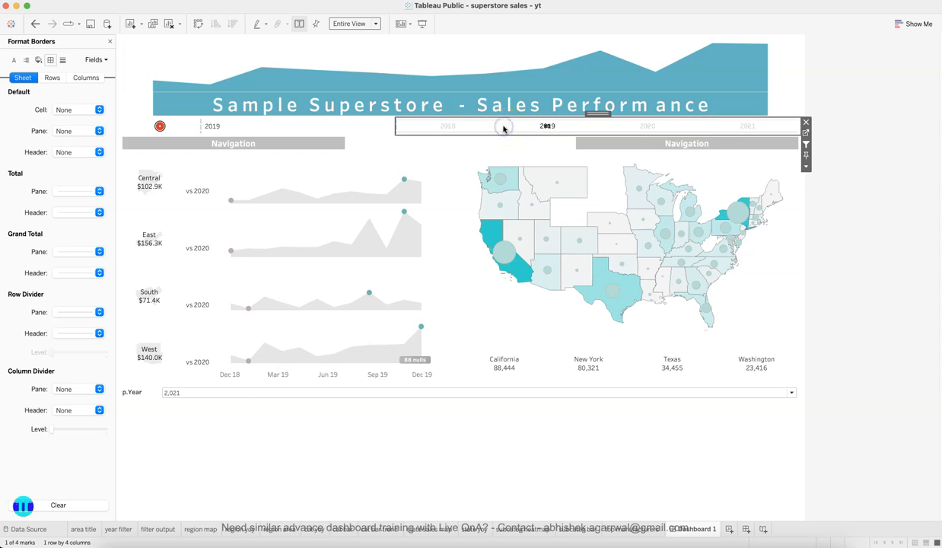
pyautogui.click(447, 126)
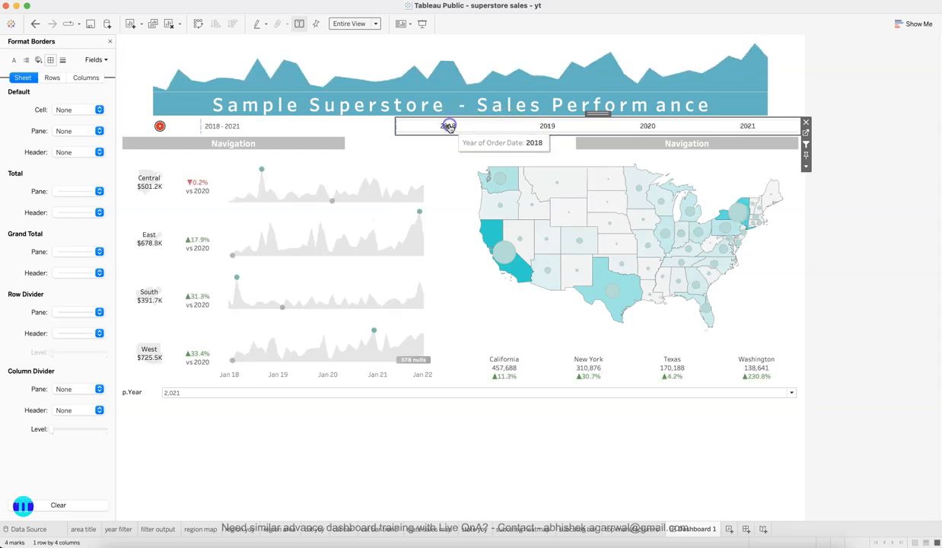
pyautogui.click(422, 126)
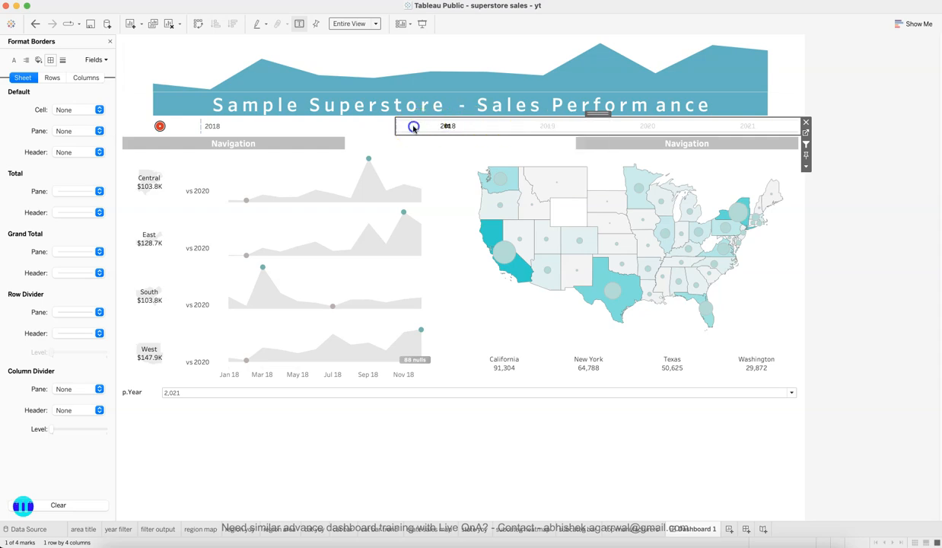
pyautogui.click(865, 242)
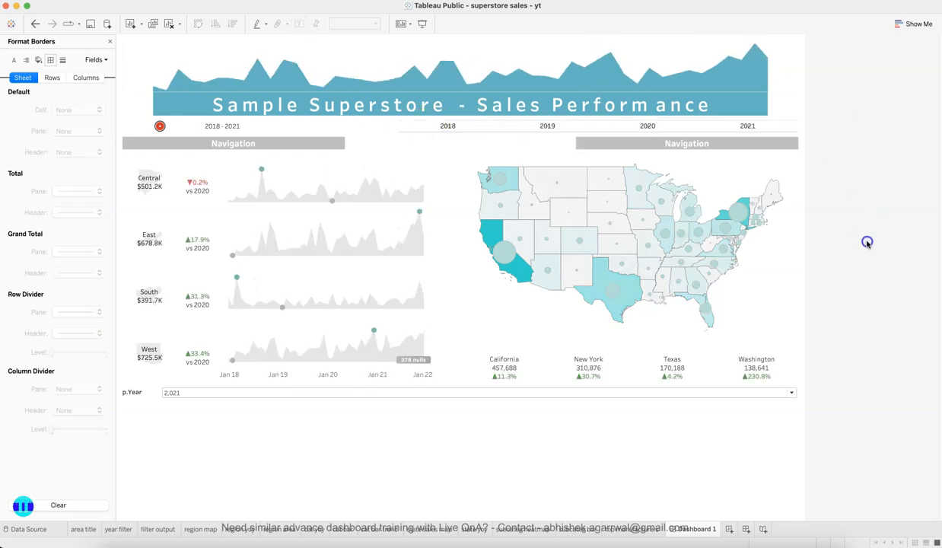